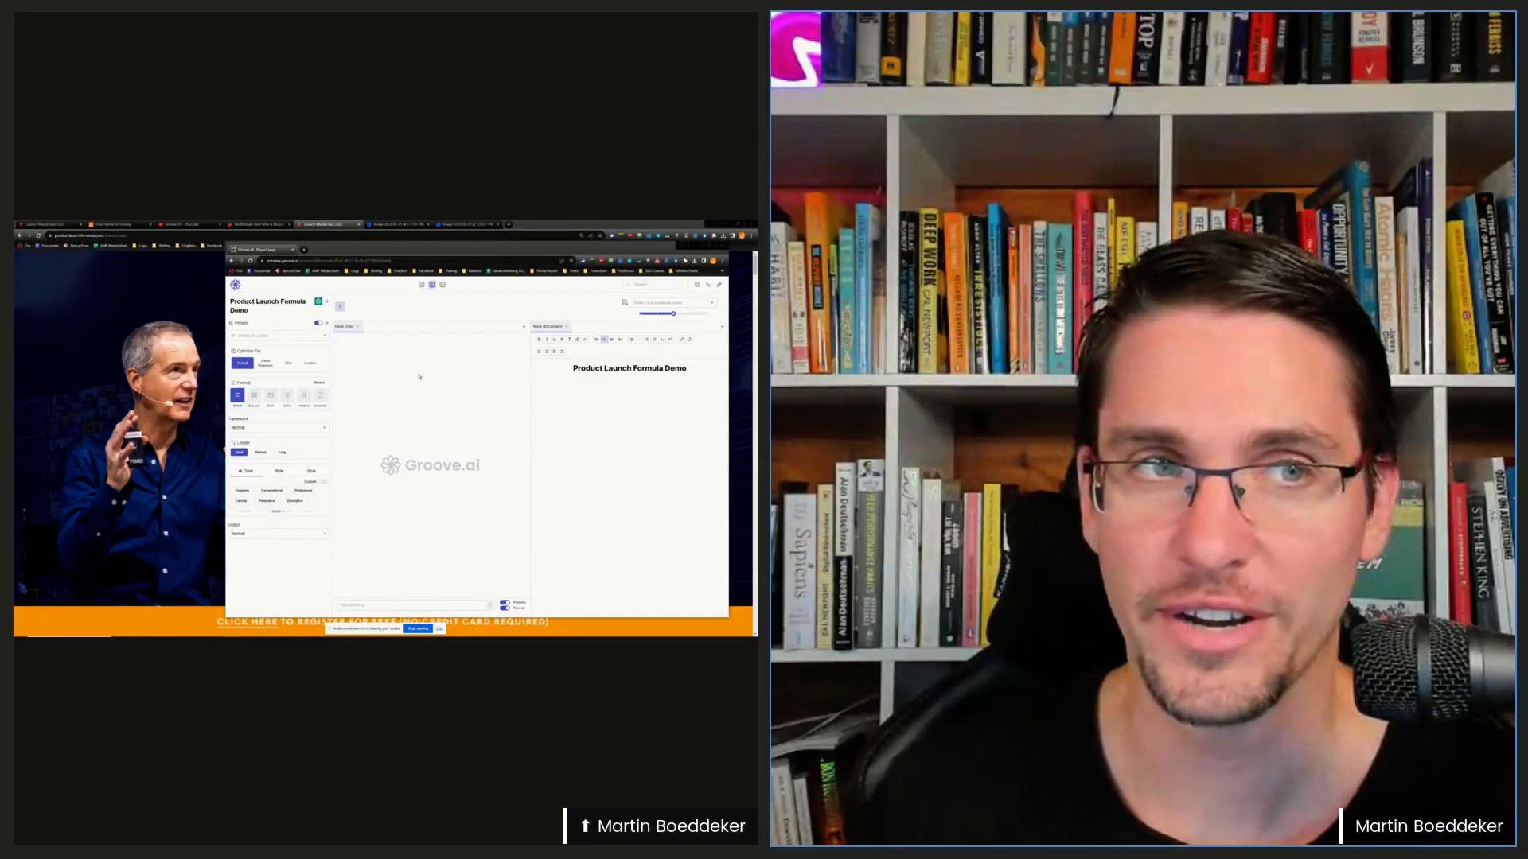
- Switch to the Launch Masterclass page and look through the Episode 1 video, expansion pack downloads and lesson list
click(45, 223)
click(46, 224)
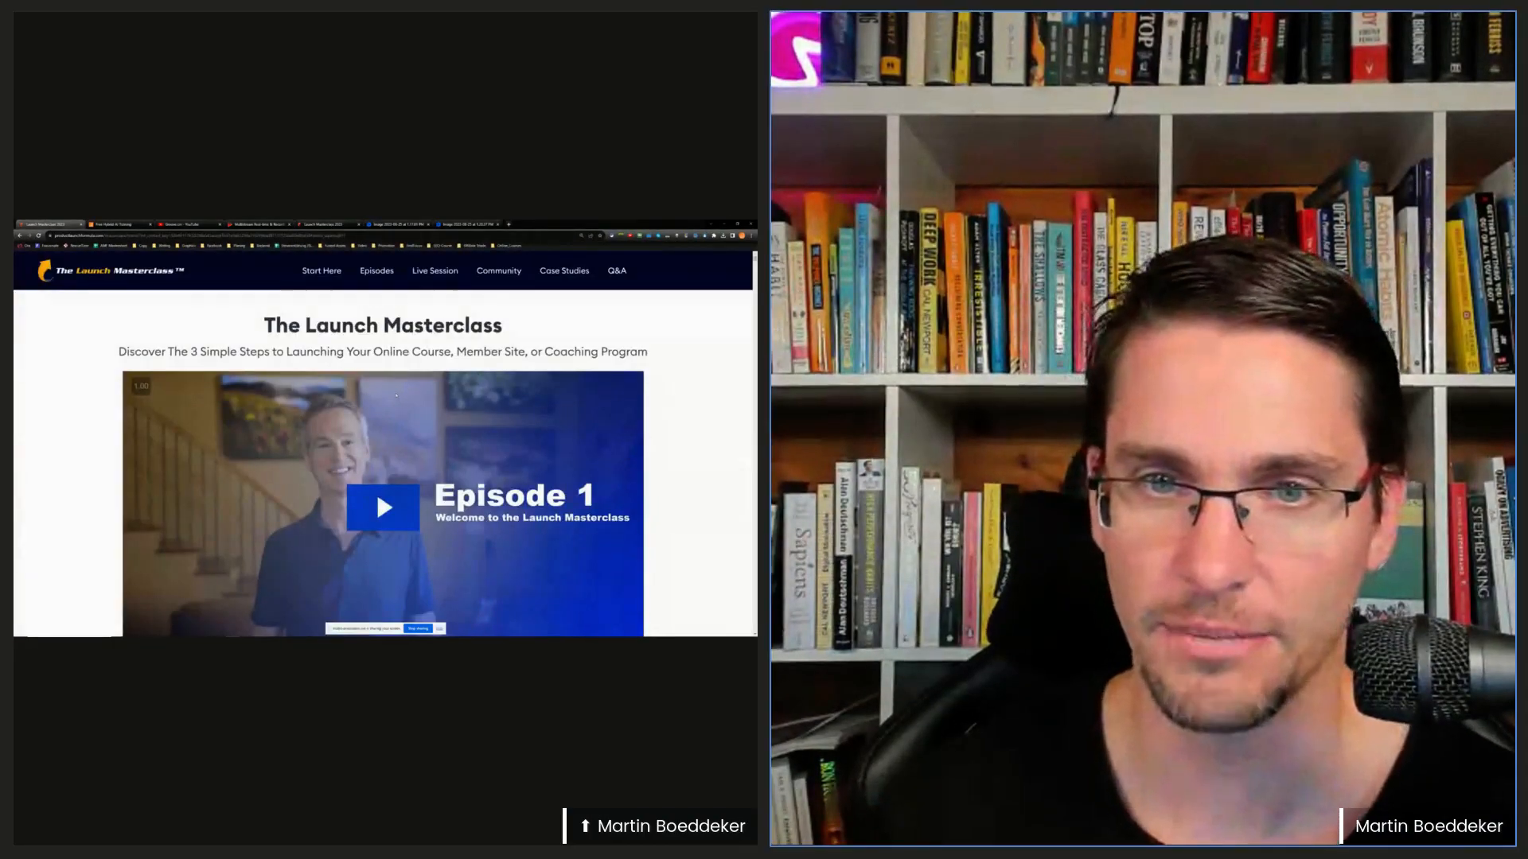
key(ctrl+minus)
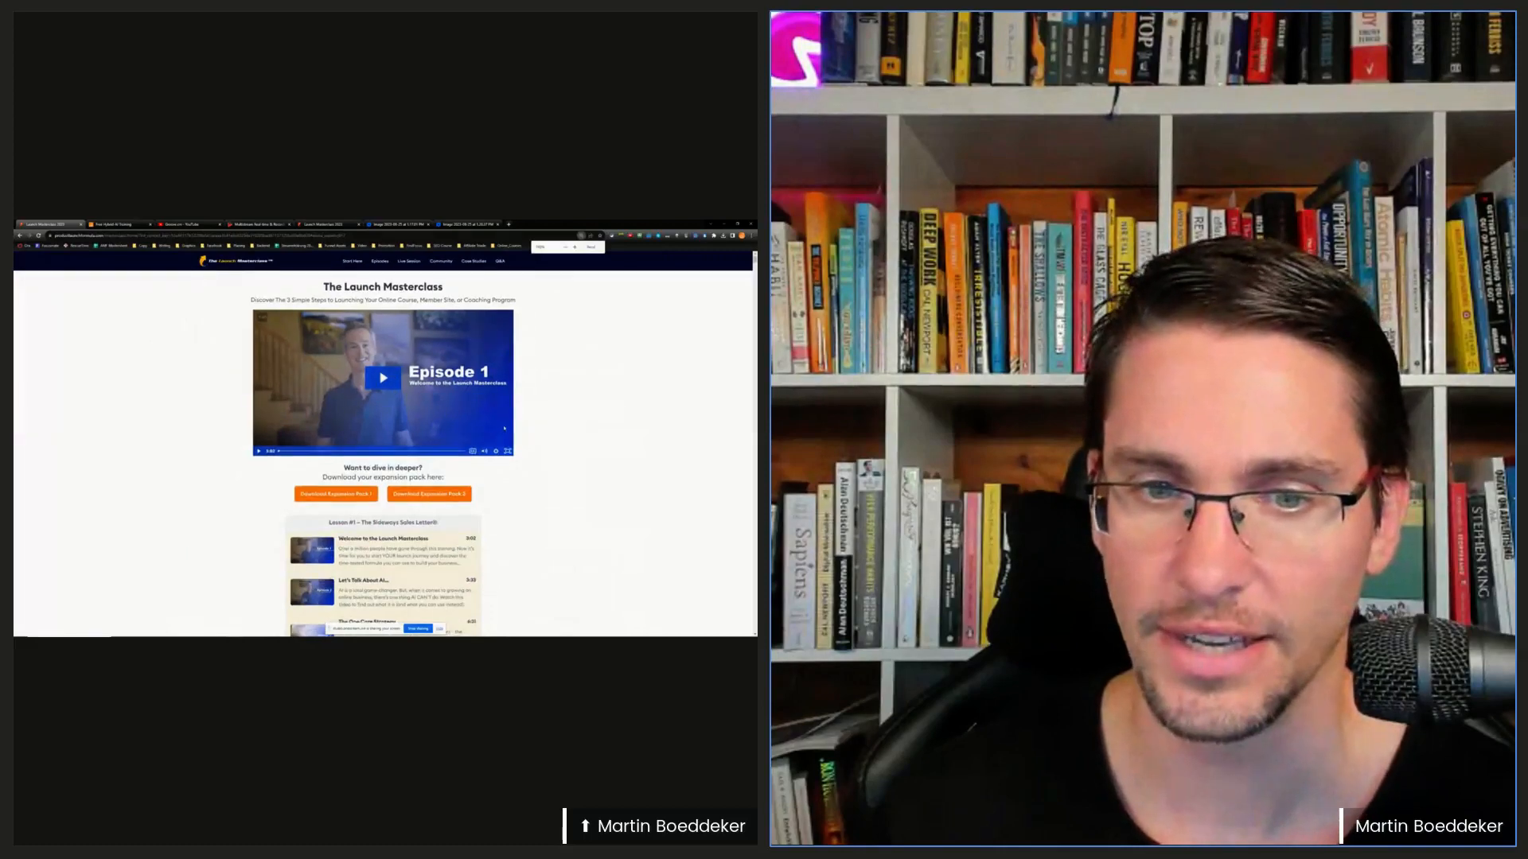
scroll(561, 412, down, 7)
scroll(478, 406, down, 3)
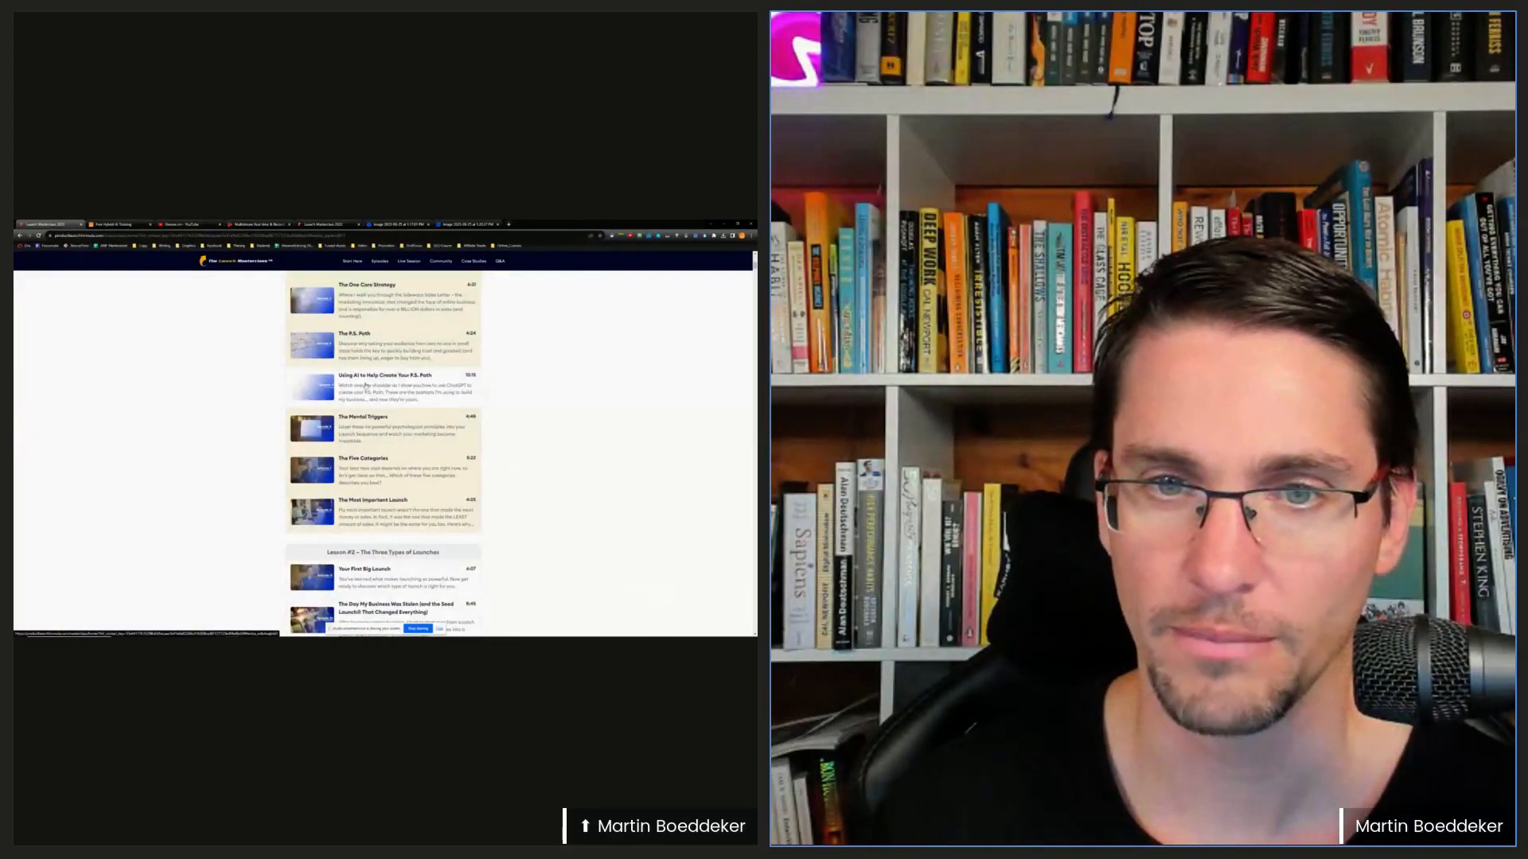
scroll(475, 385, up, 10)
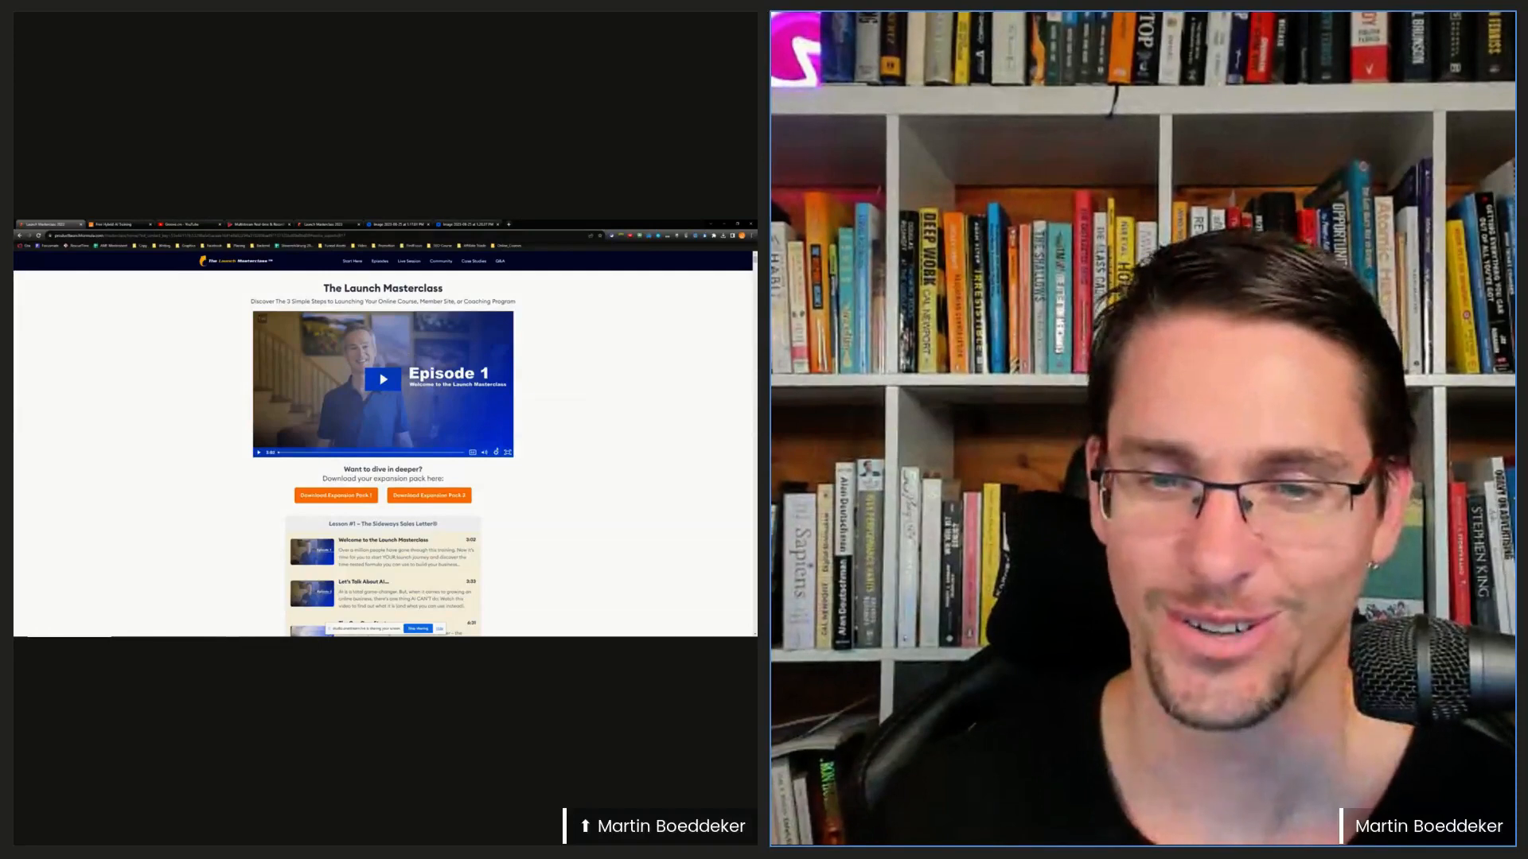
scroll(572, 470, down, 1)
scroll(573, 470, down, 3)
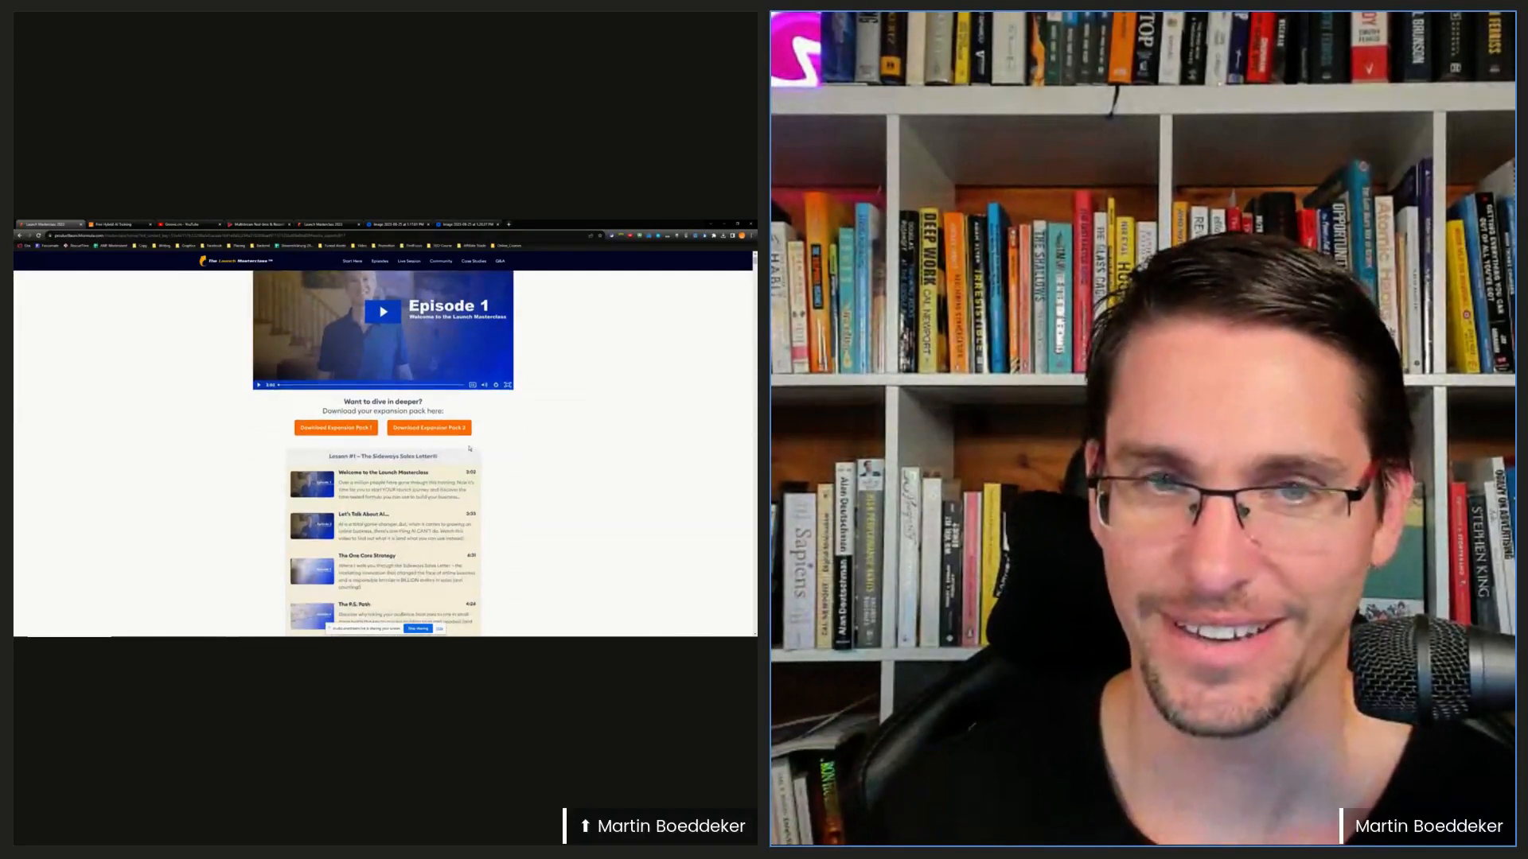
- Open Expansion Pack 2 on the three types of launches and find the Avatar Mega Prompt under ChatGPT Prompts
click(429, 429)
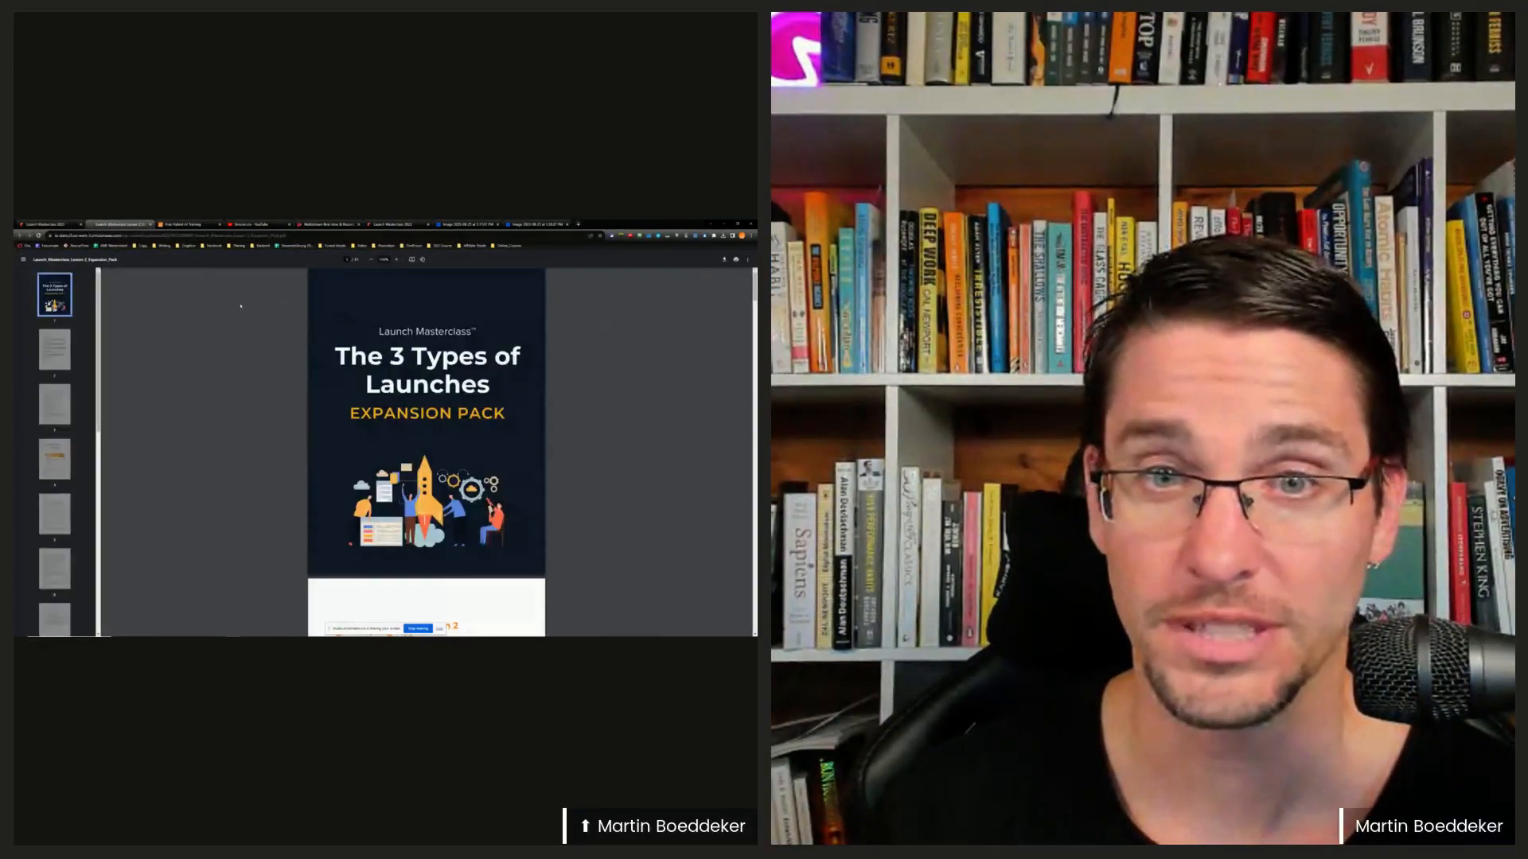
scroll(326, 390, down, 5)
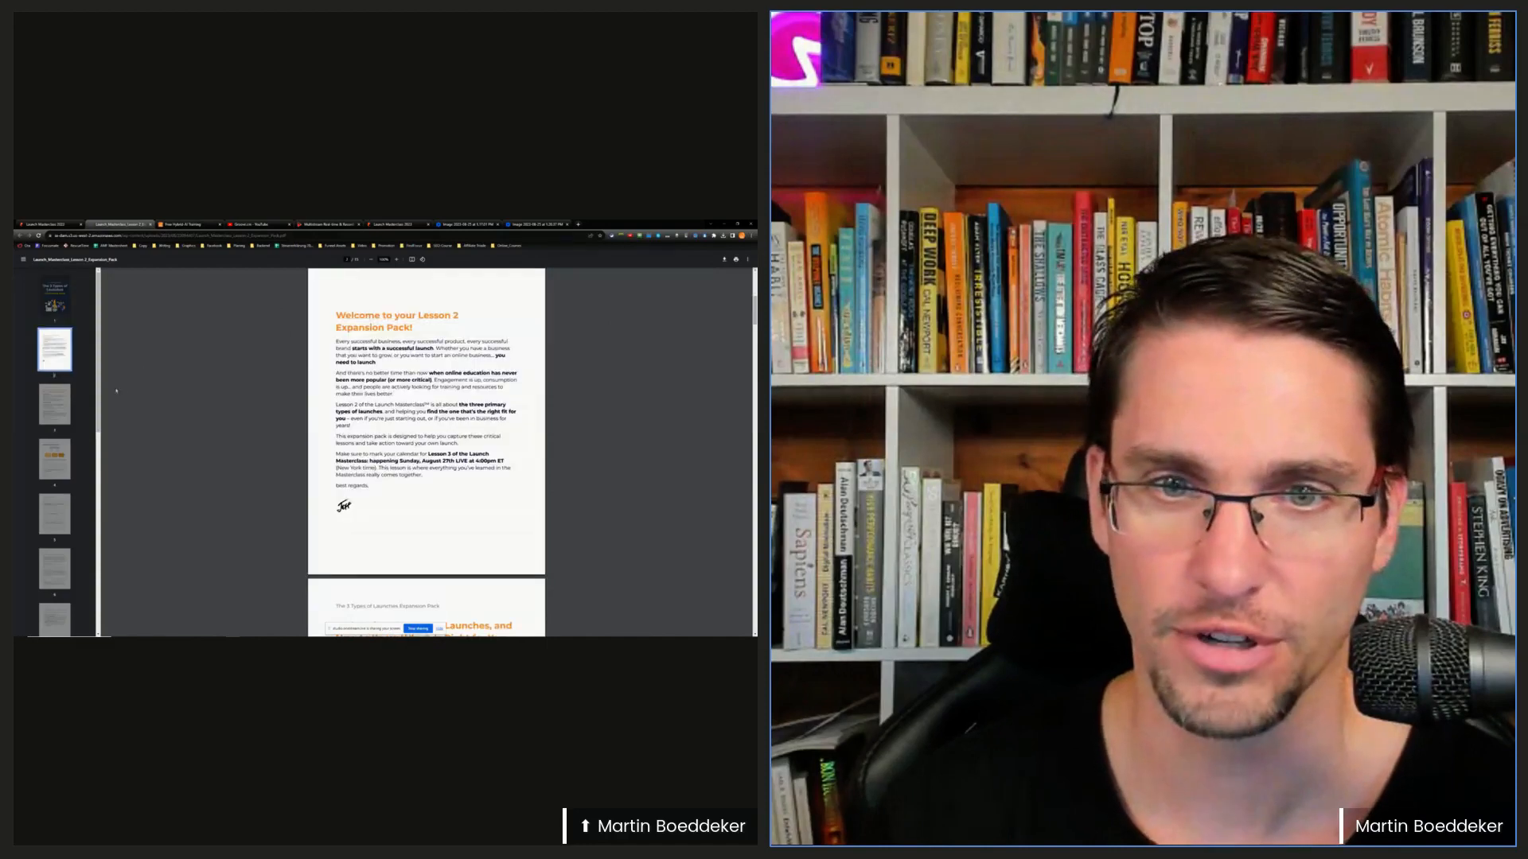
scroll(324, 406, down, 15)
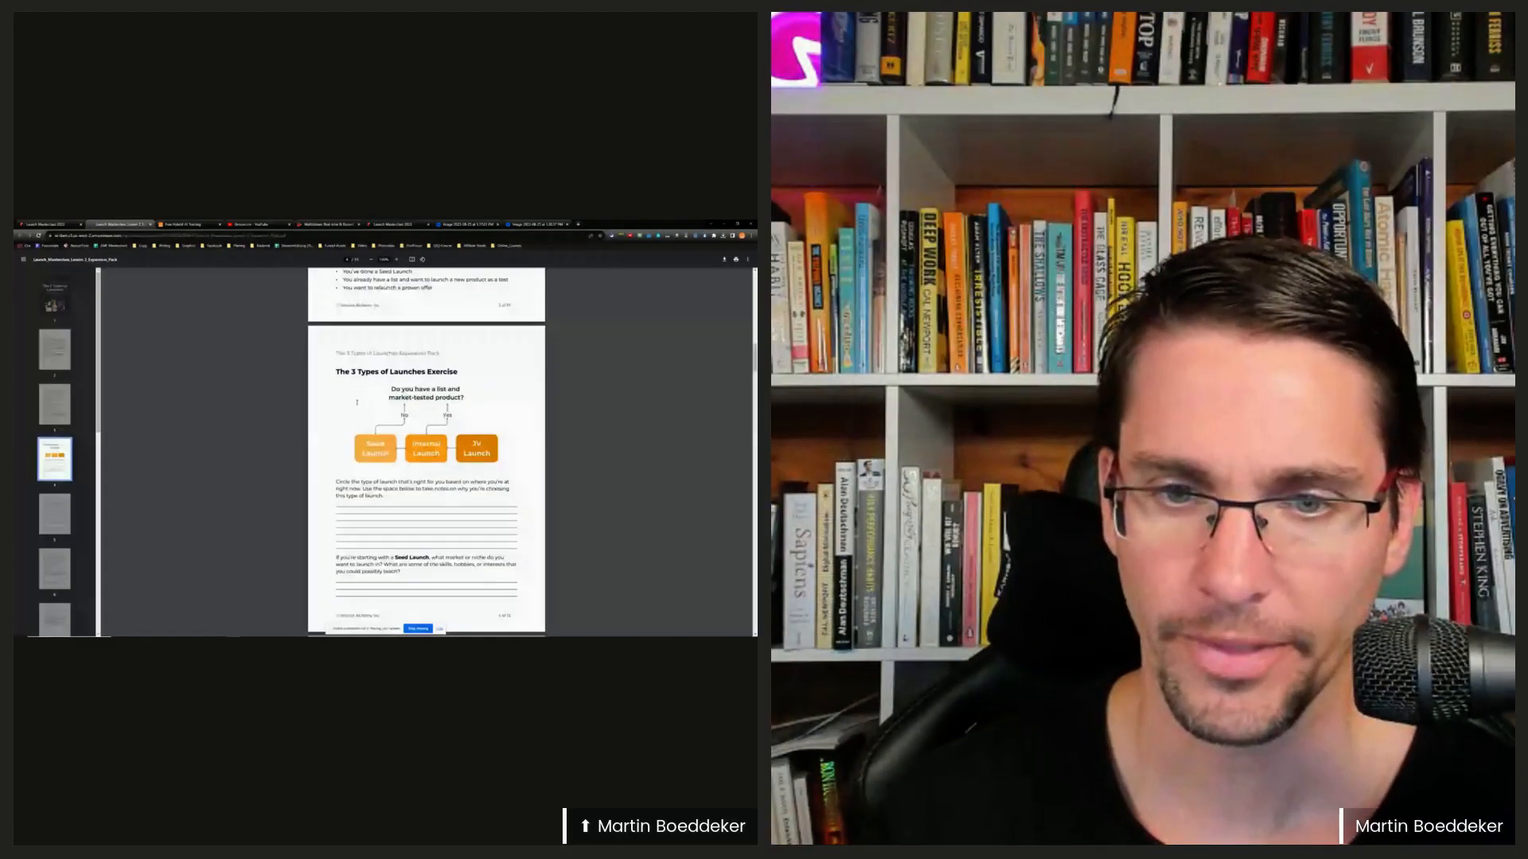
scroll(356, 397, down, 8)
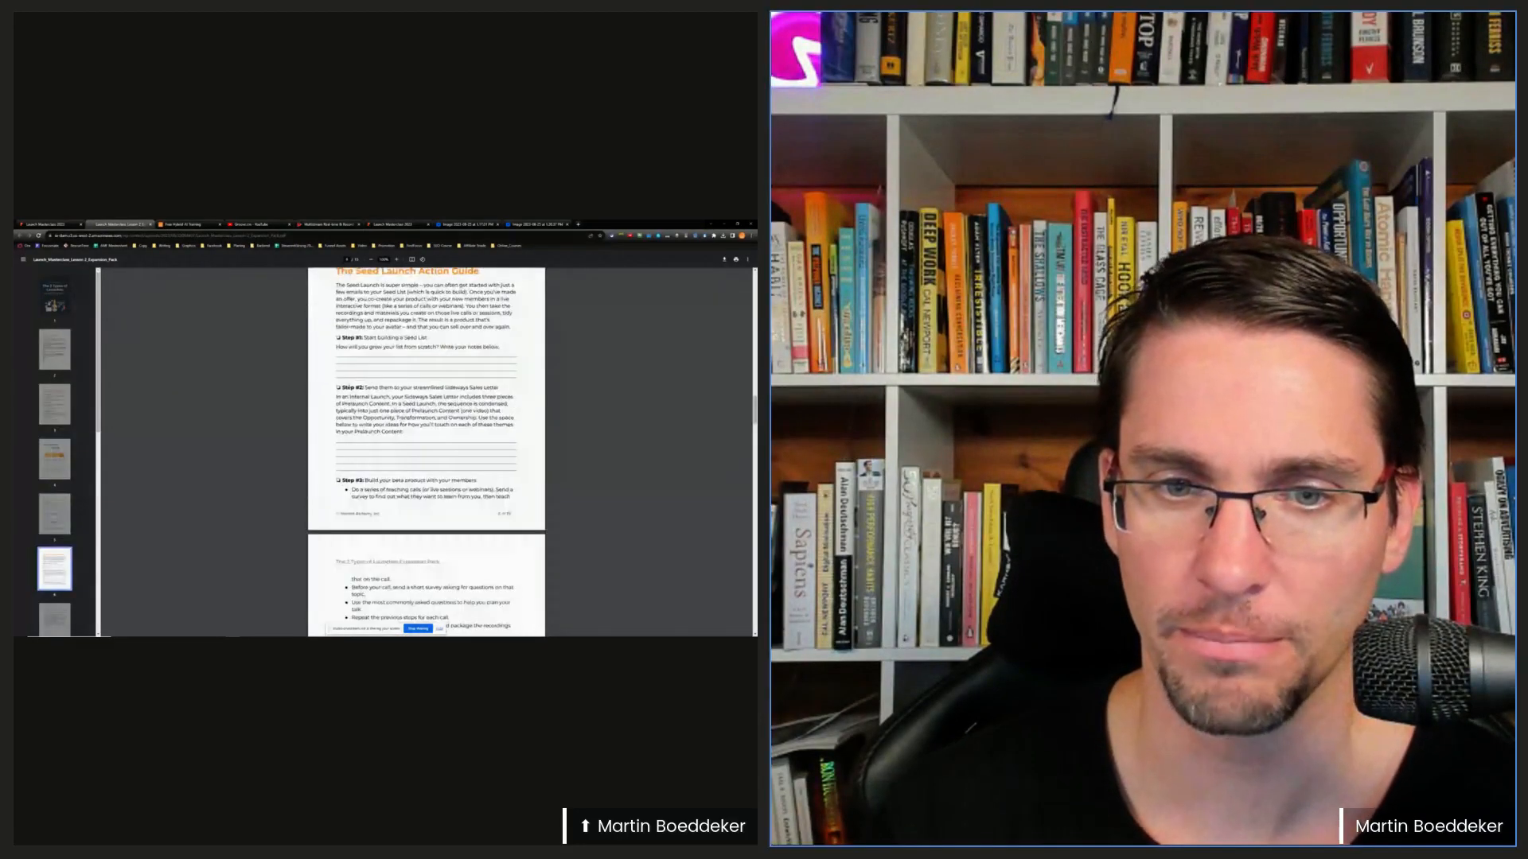
scroll(427, 452, down, 10)
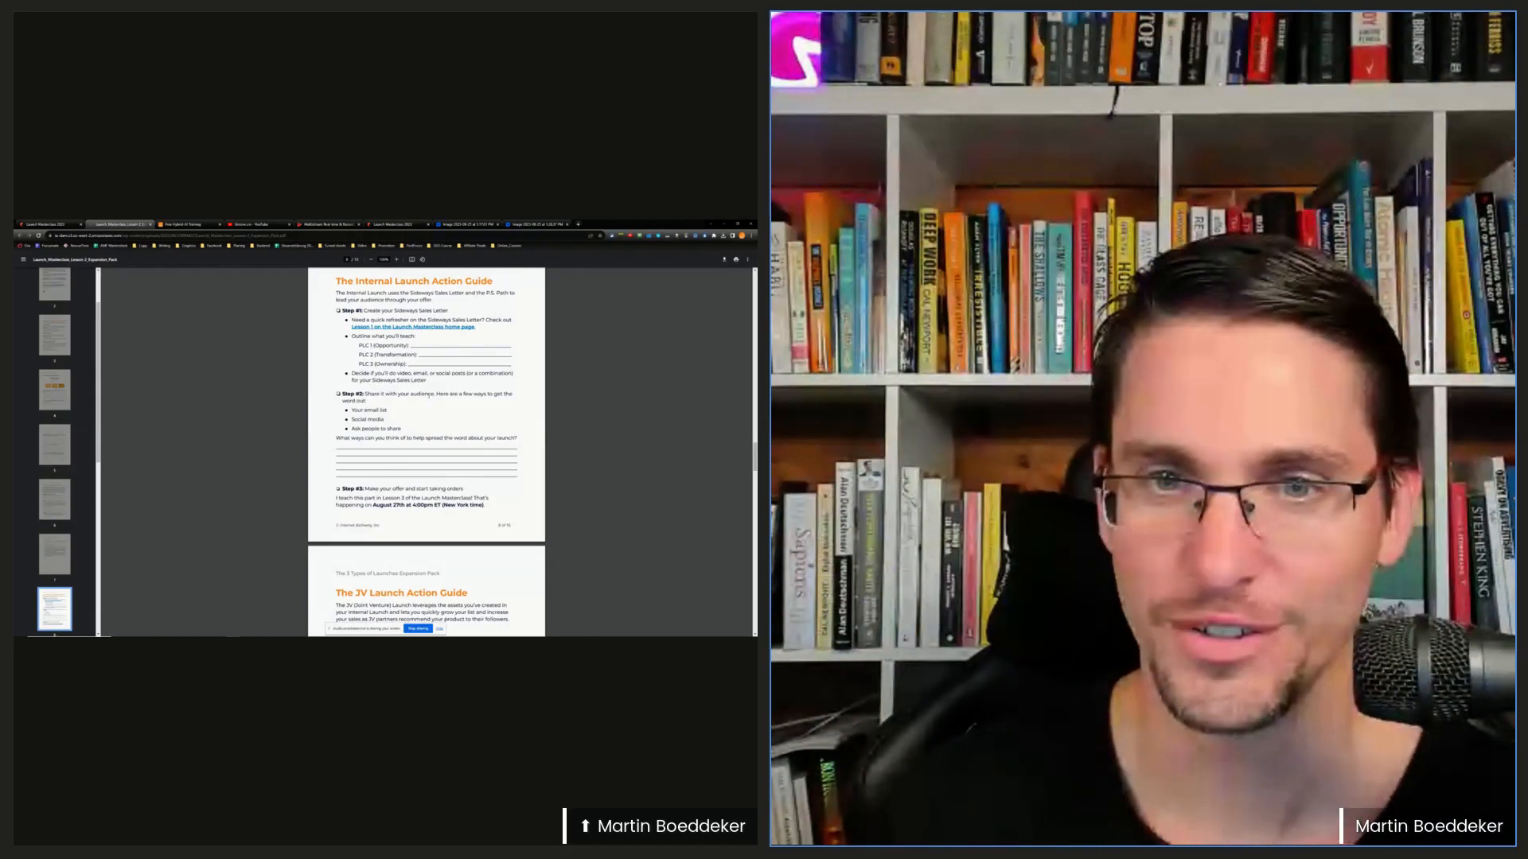
scroll(430, 419, down, 7)
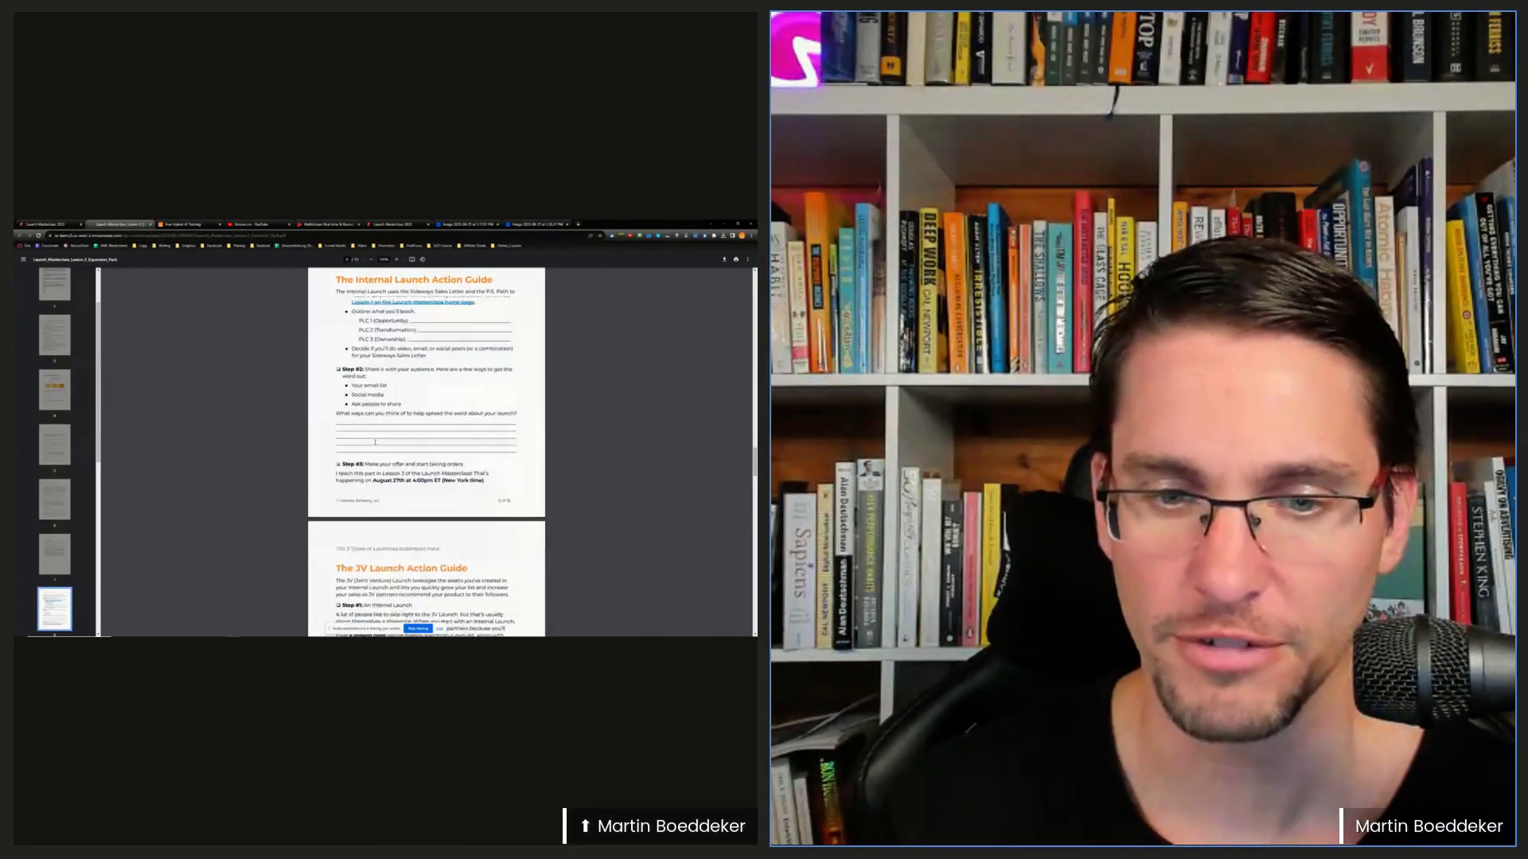
scroll(436, 433, down, 14)
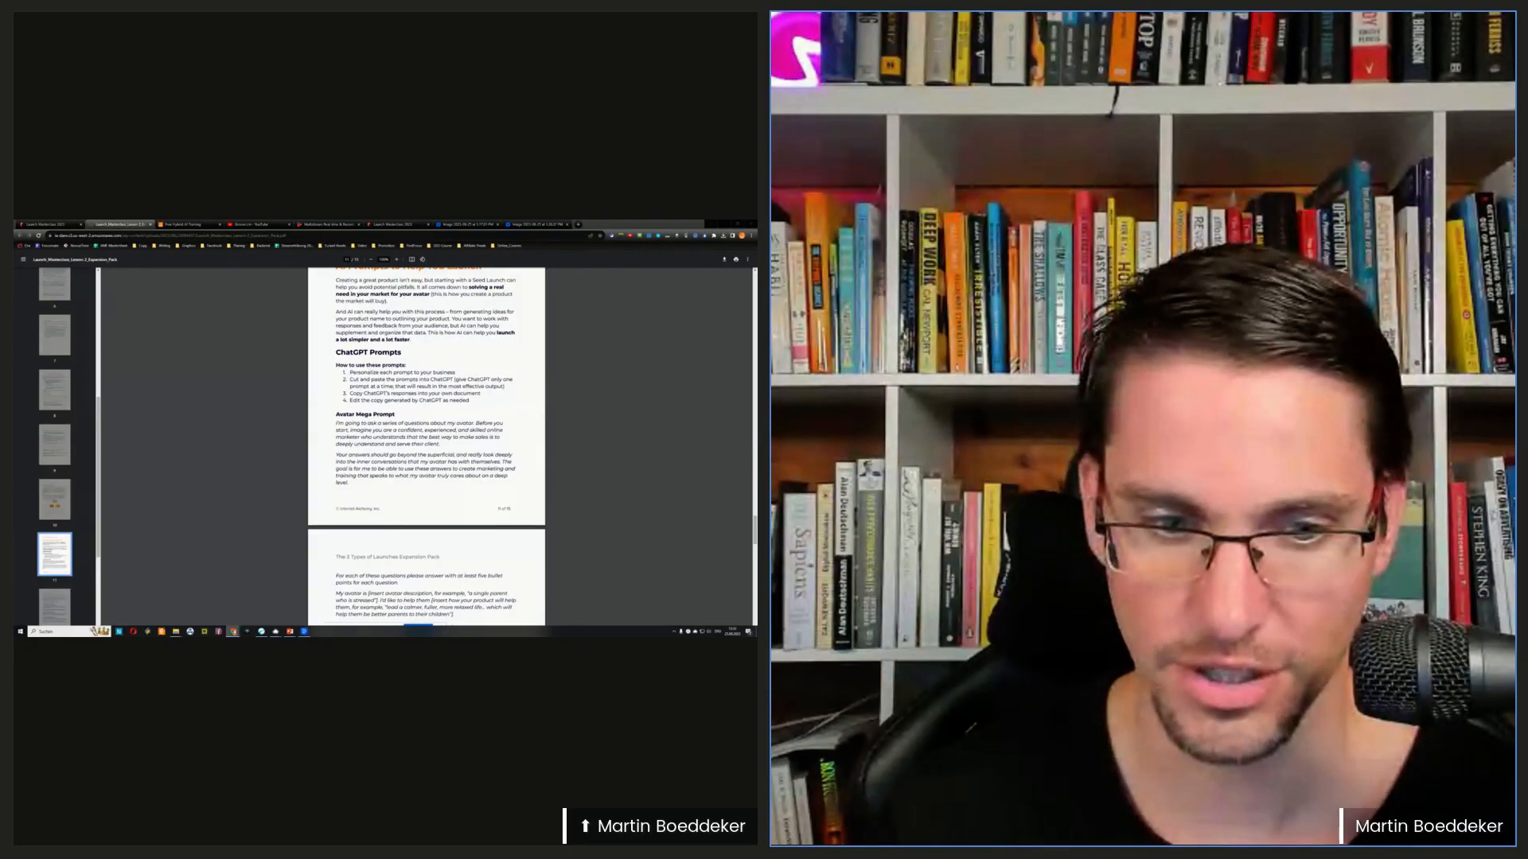
- Arrange the expansion pack PDF and the Groove.ai window side by side, giving the Groove.ai window the larger share
mouse_move(233, 631)
click(329, 608)
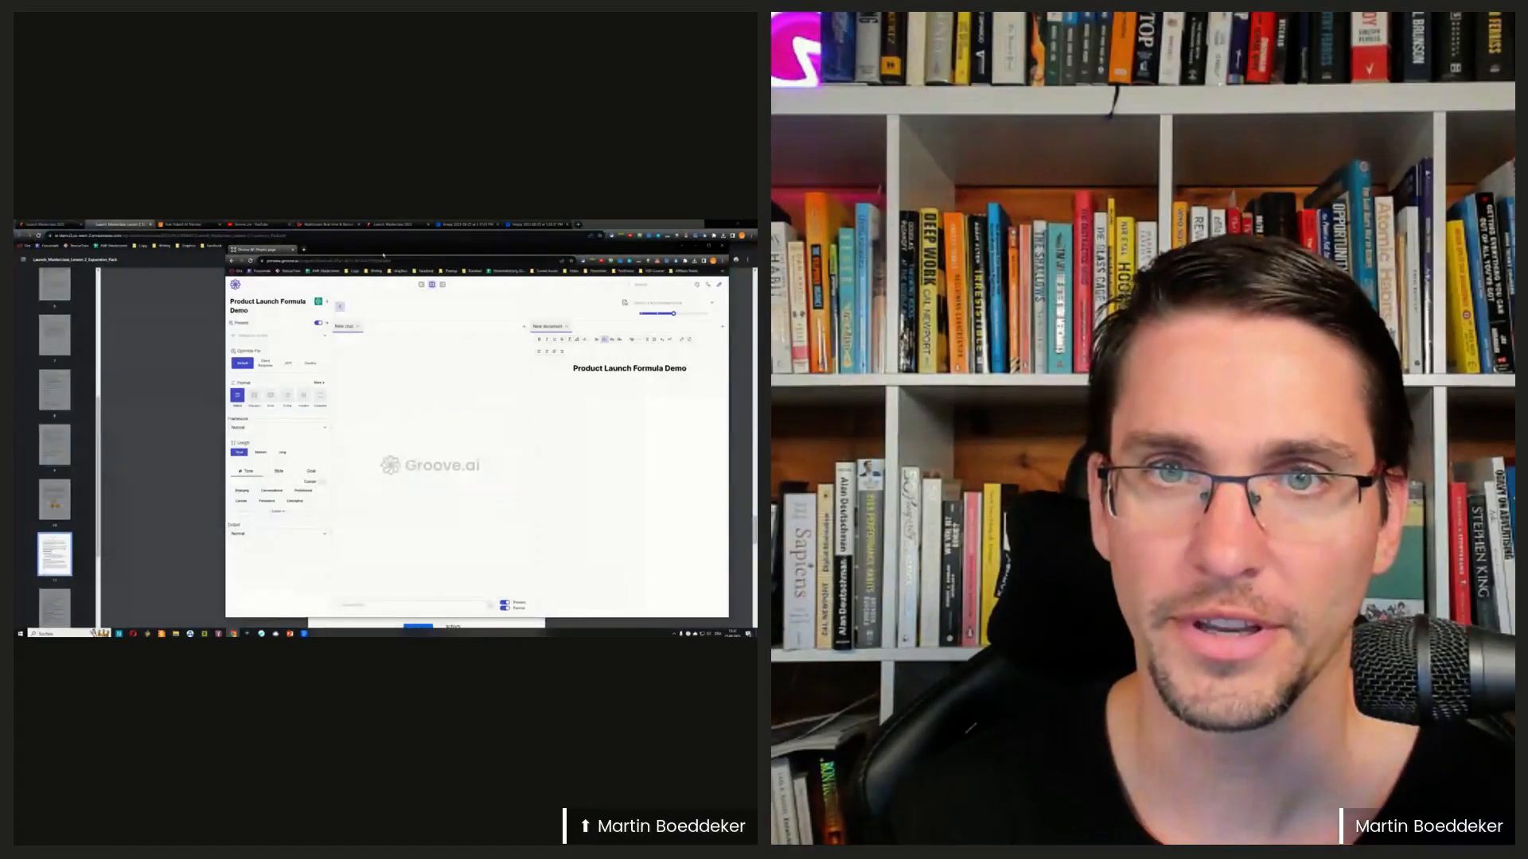
drag(383, 255, 456, 292)
drag(599, 225, 15, 370)
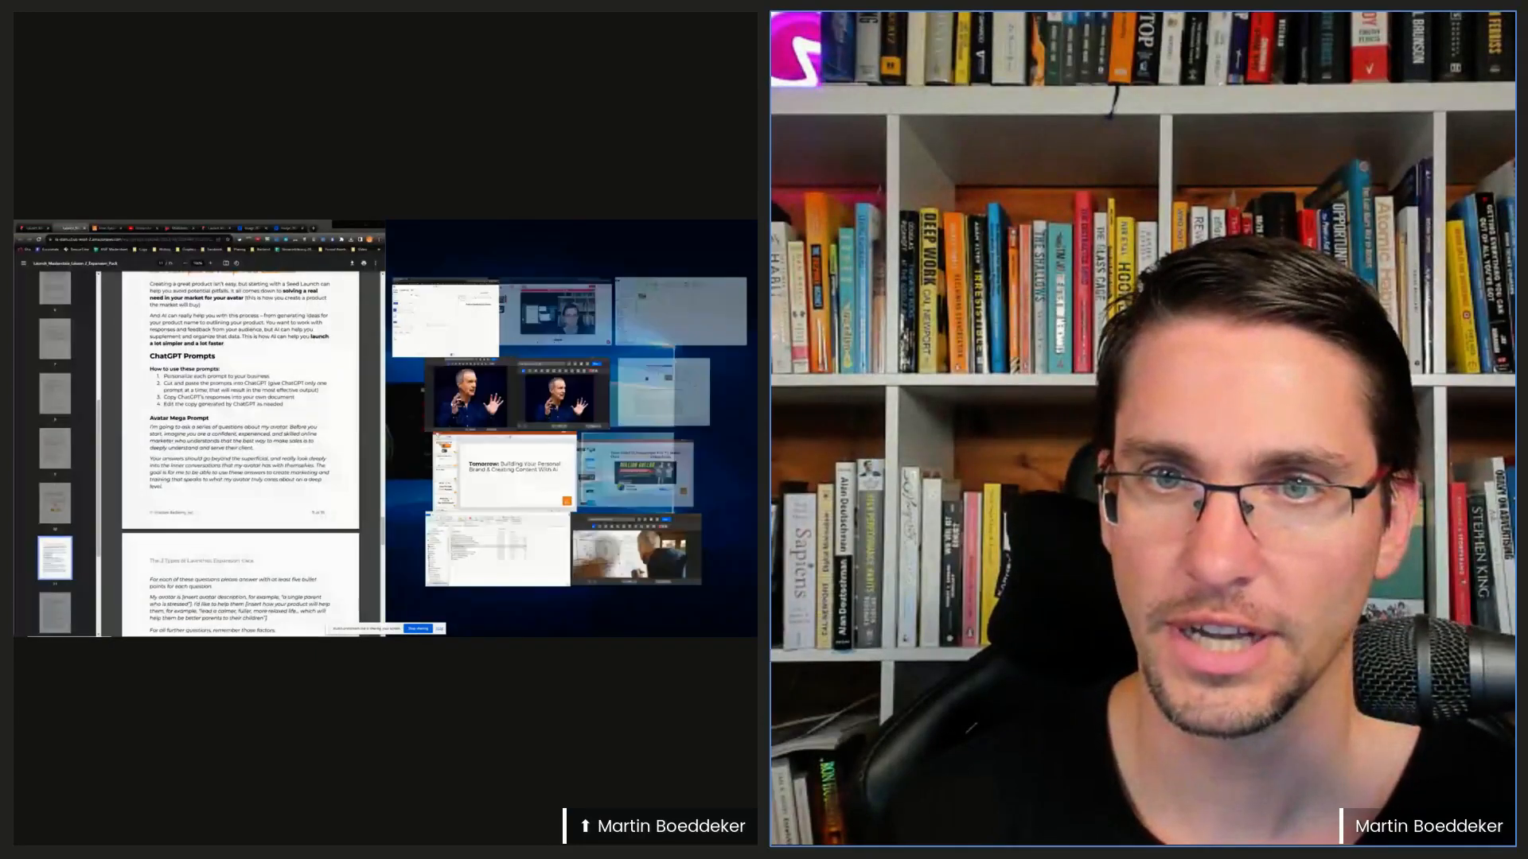
click(446, 323)
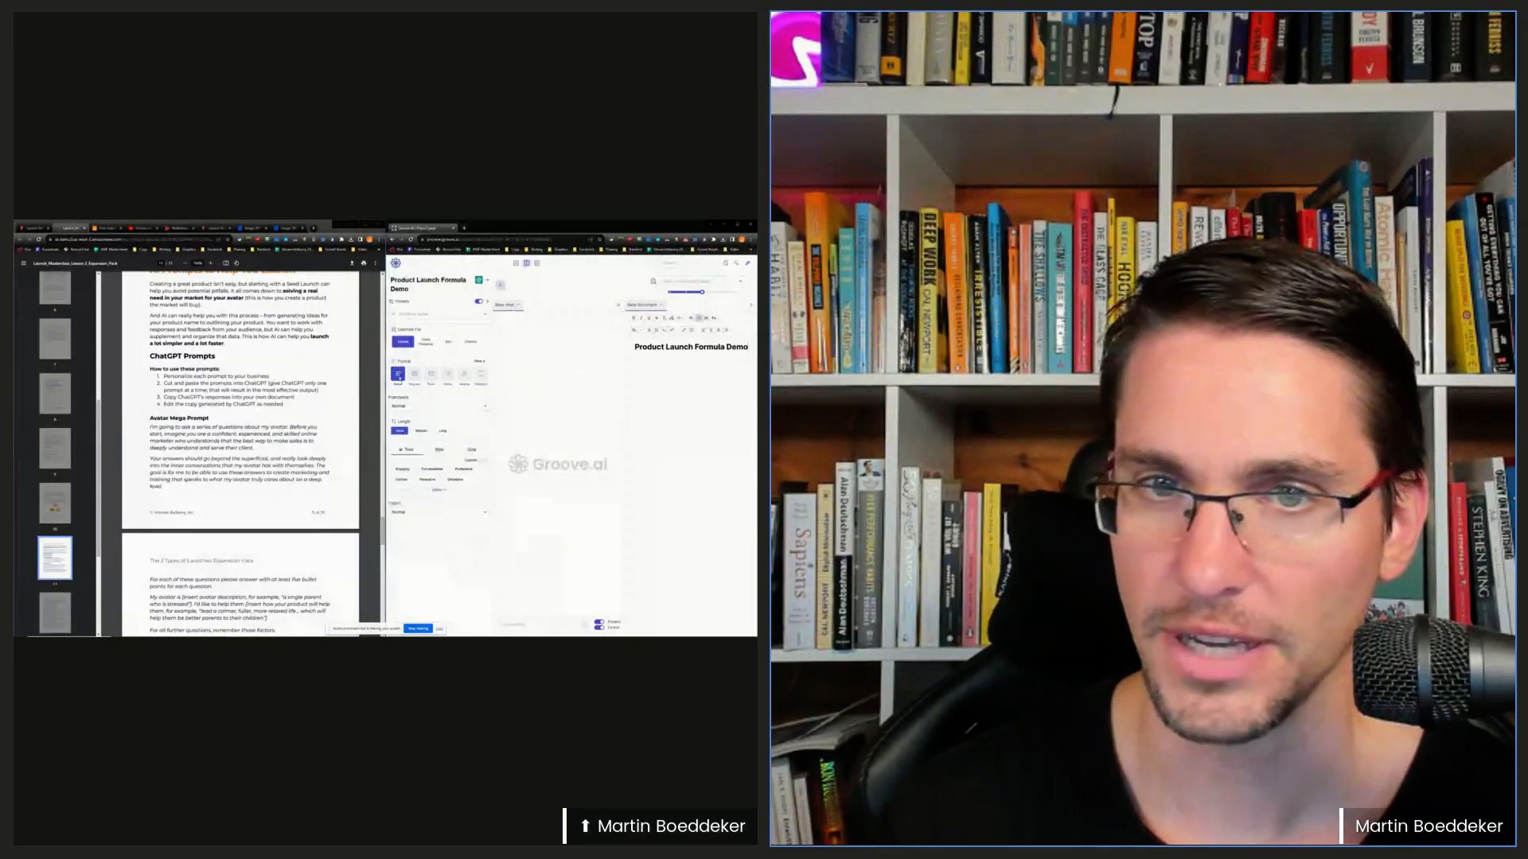
drag(386, 397, 333, 396)
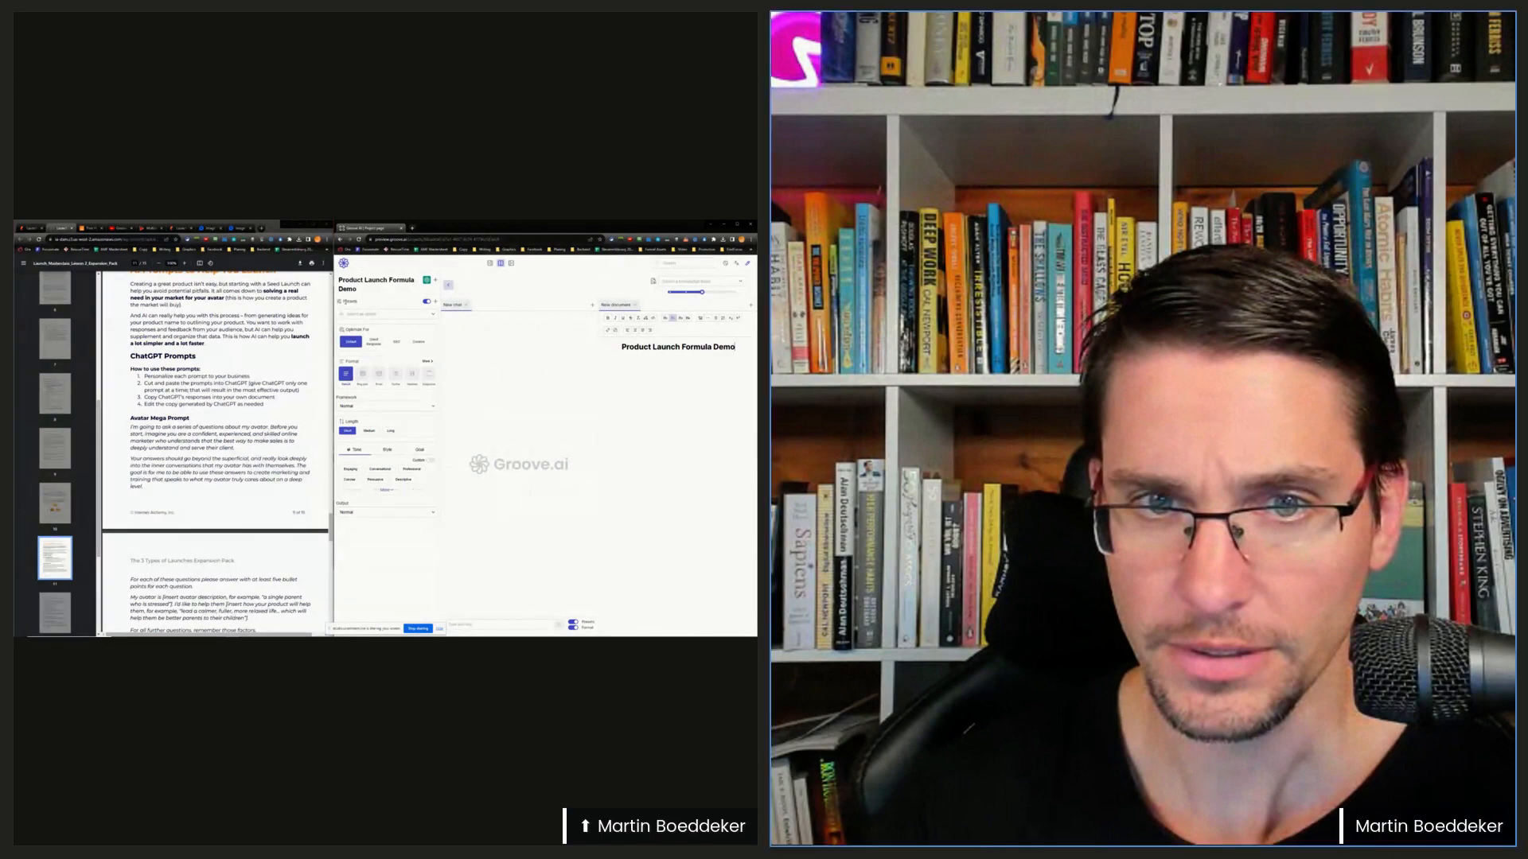
- In the presets settings, set a new preset to act like Direct Response / Copywriter with the Dan Kennedy persona
click(435, 302)
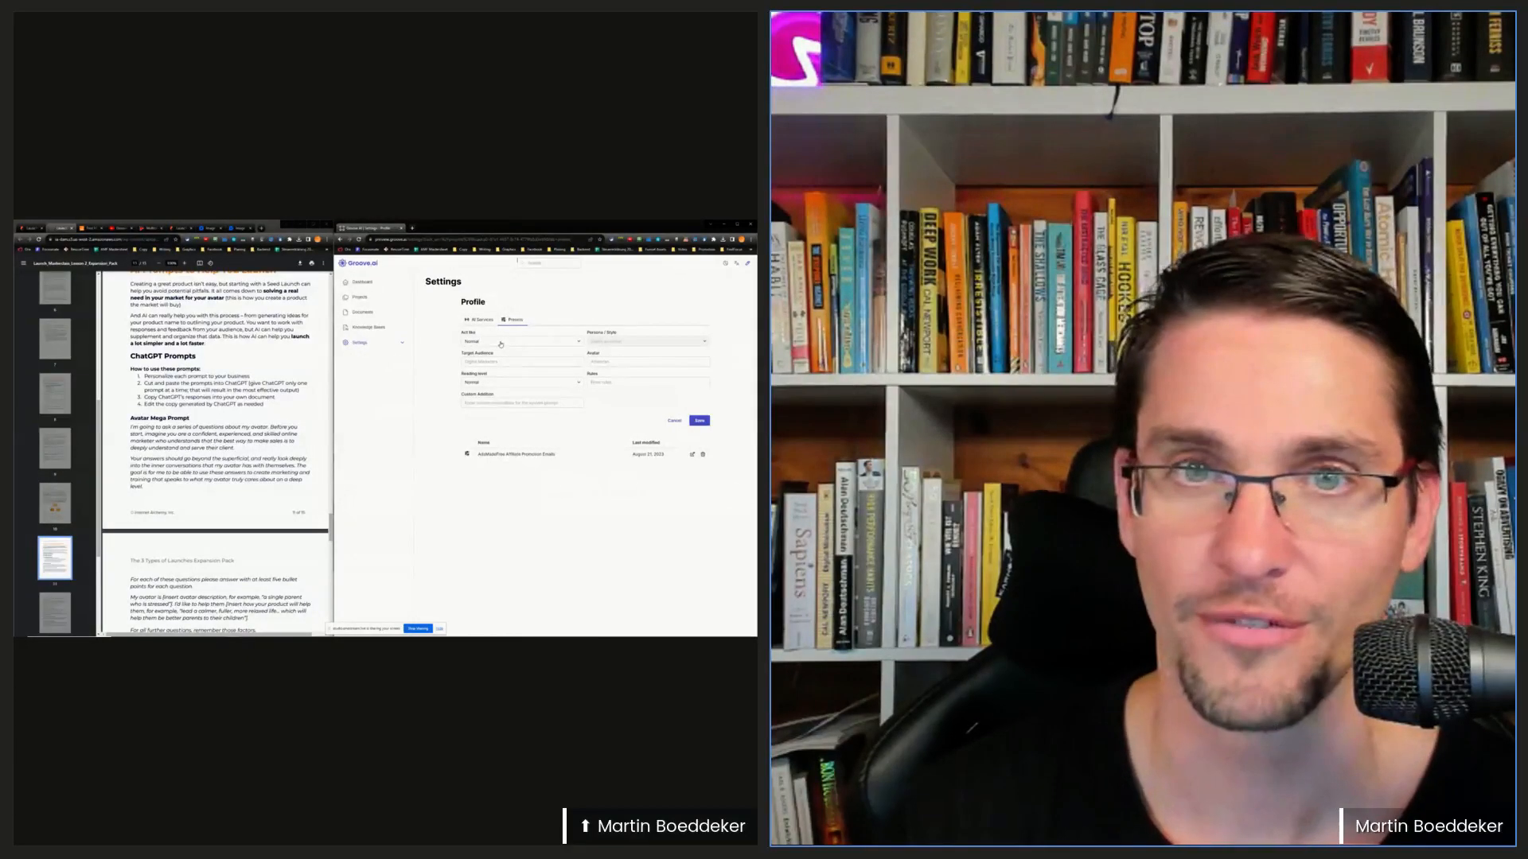
click(556, 342)
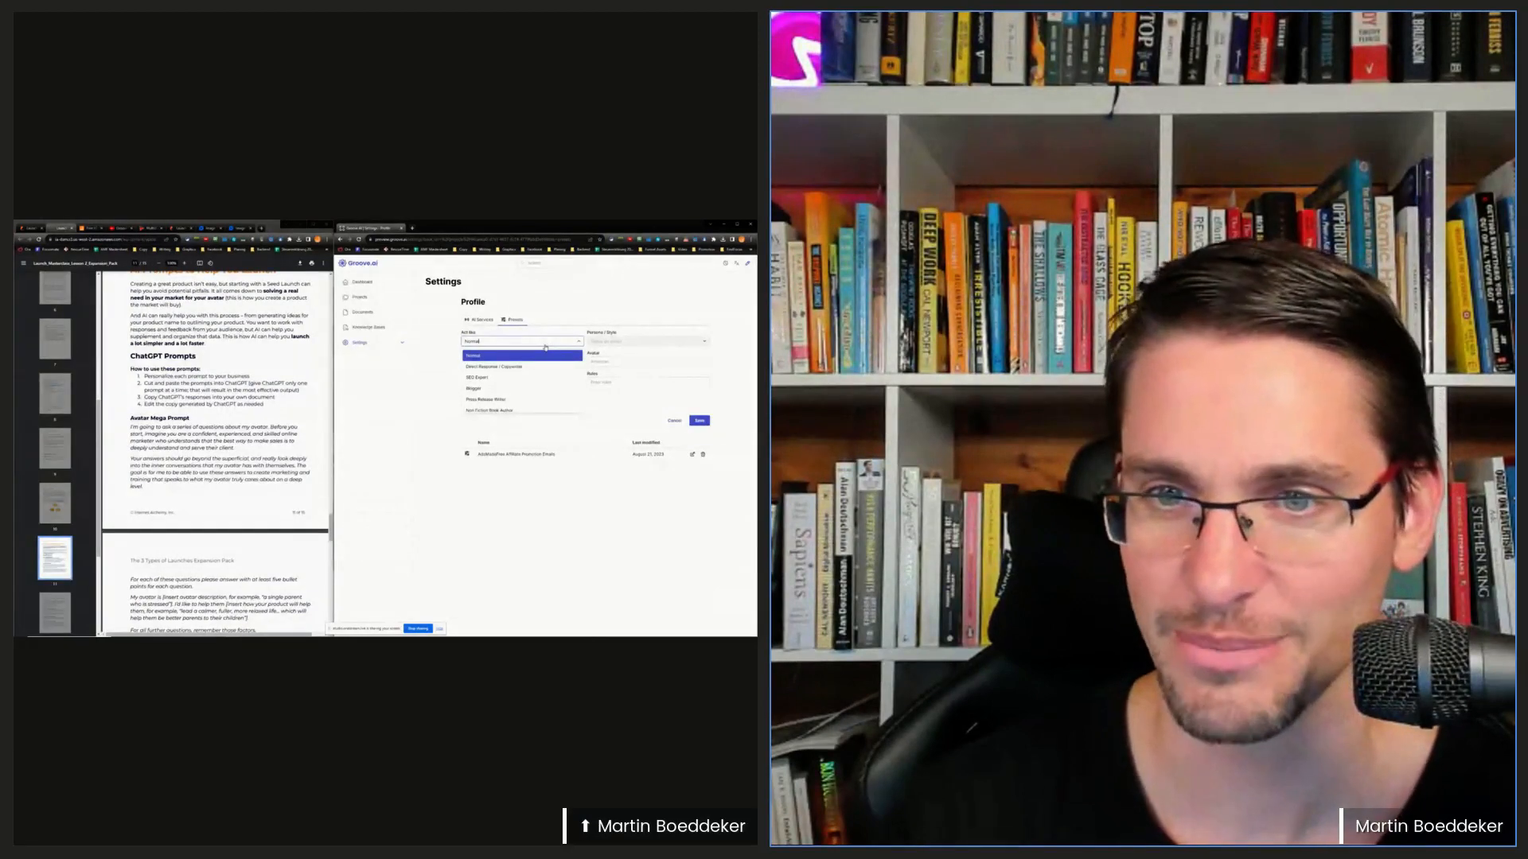
click(510, 366)
click(628, 342)
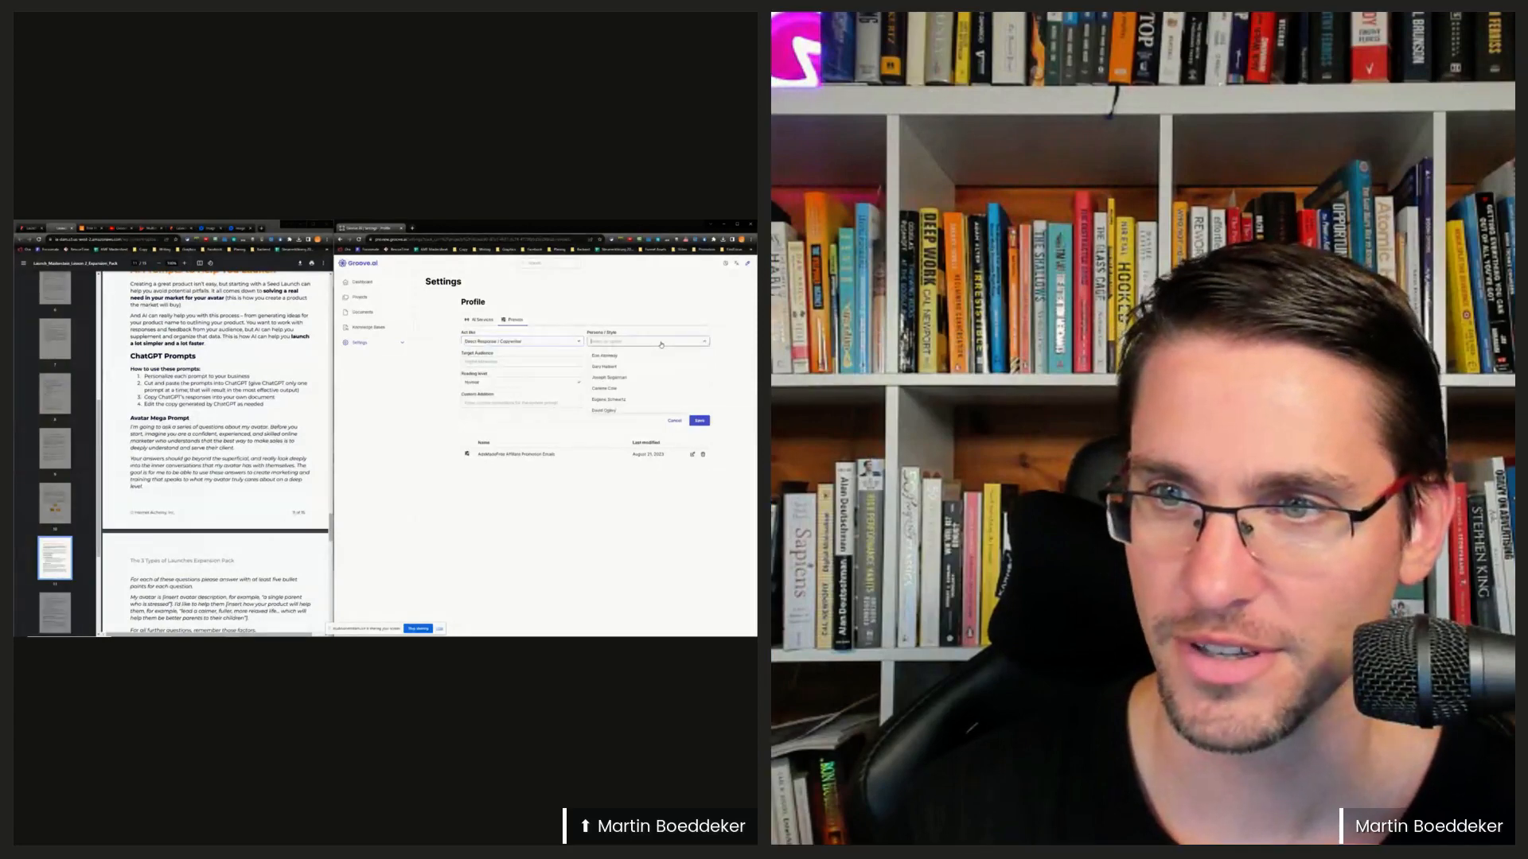
click(614, 357)
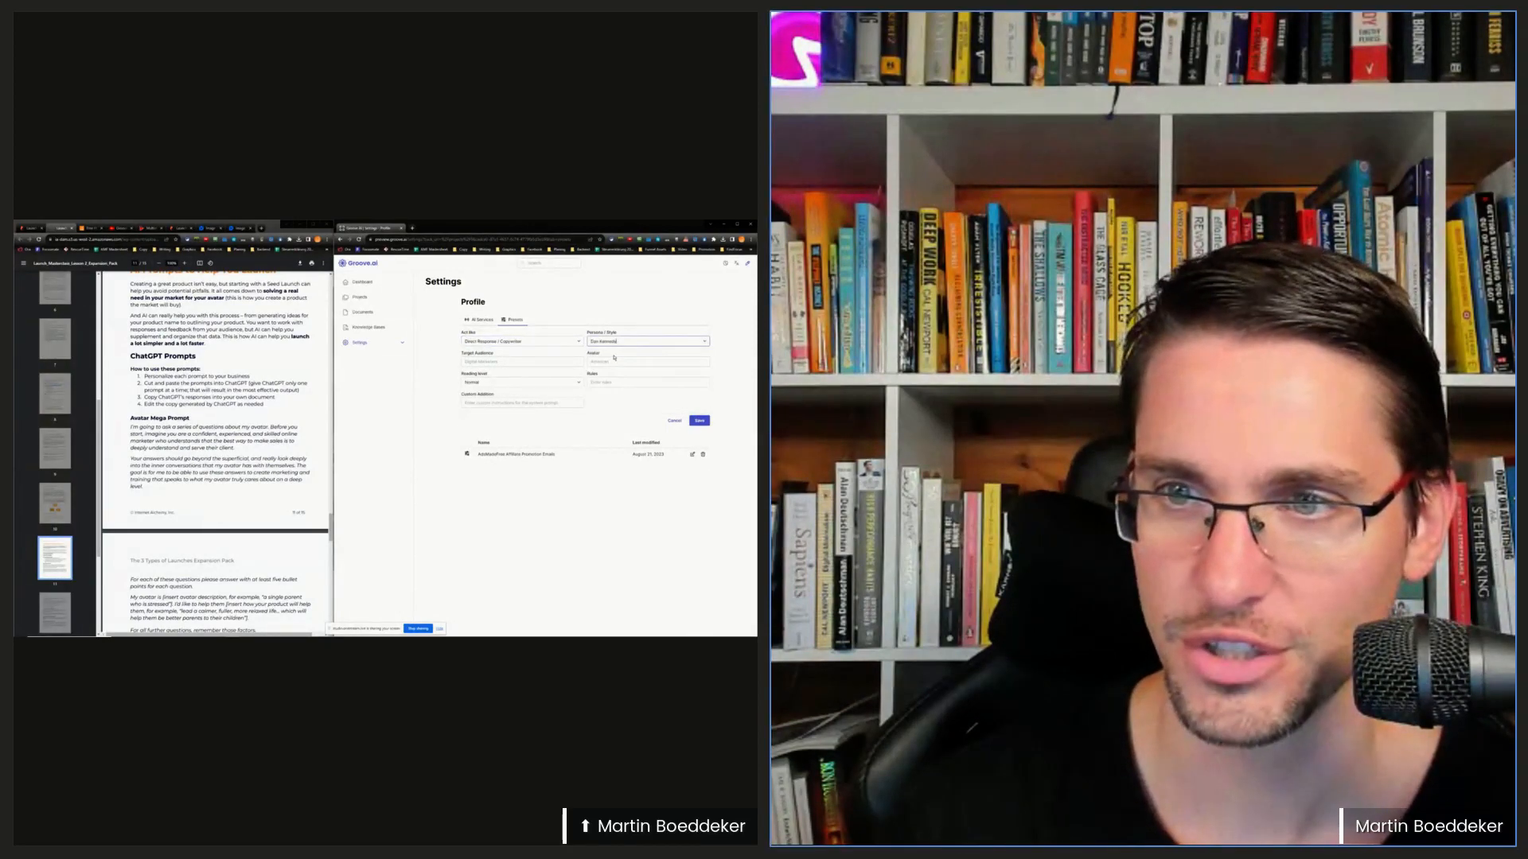
- Bring up the Ads Made Free hybrid AI training page for reference and set the preset's target audience to "Digital Marketers"
click(499, 363)
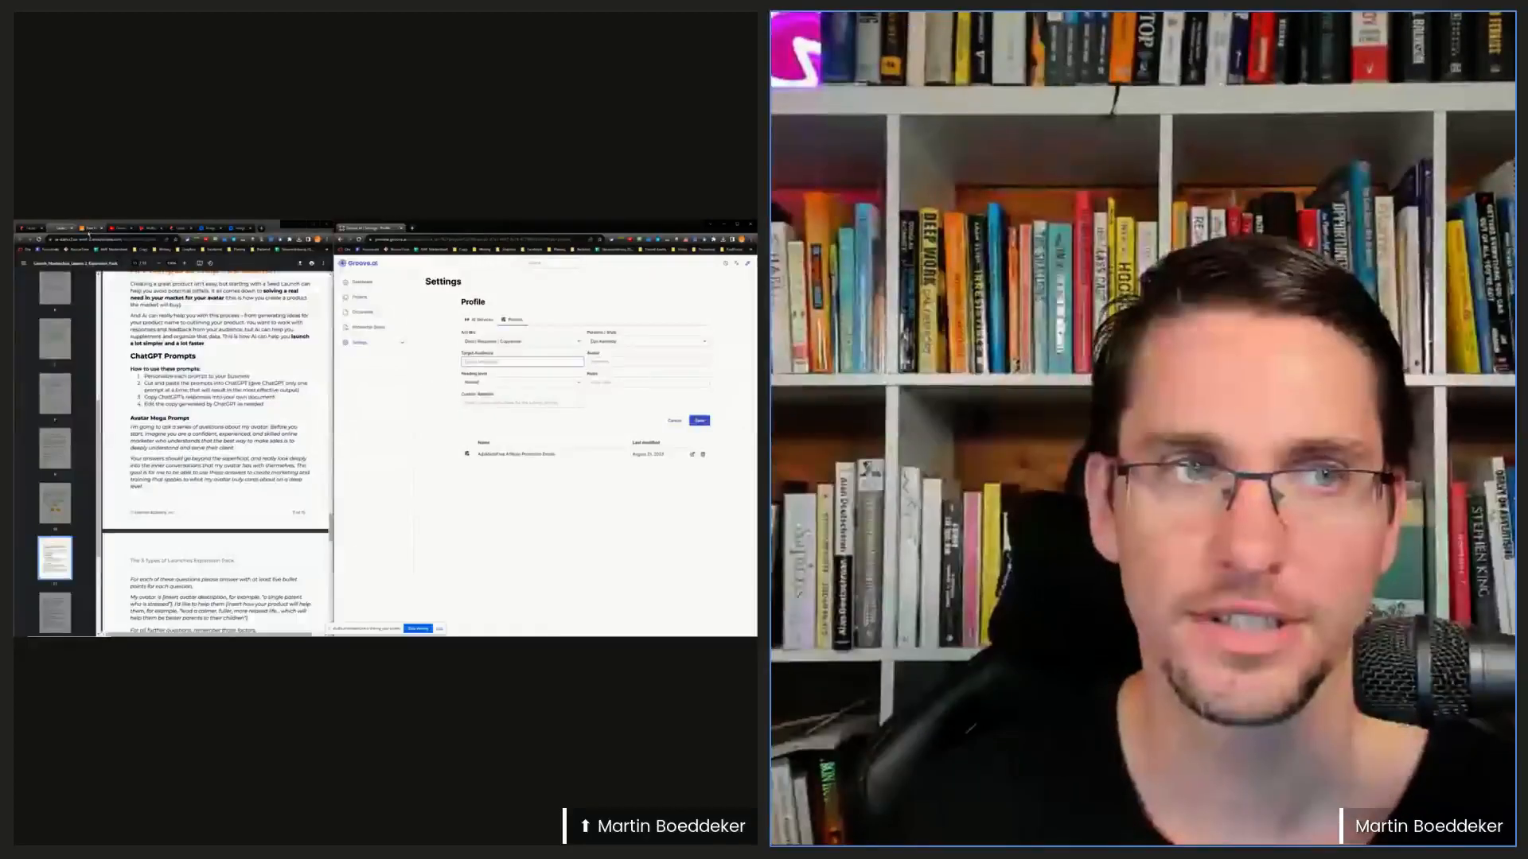
click(89, 230)
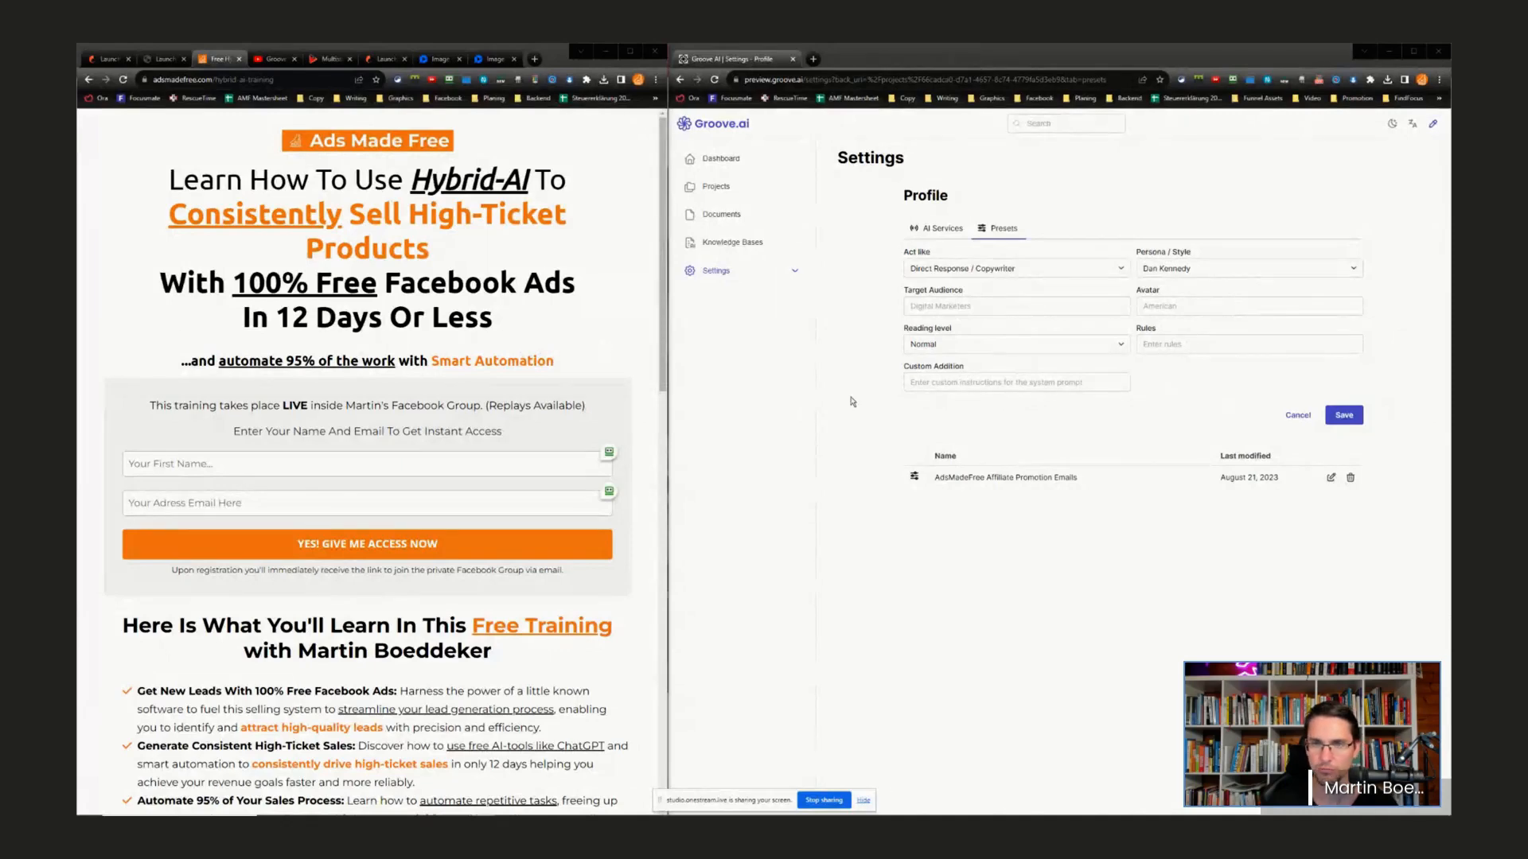
key(ctrl+plus)
key(ctrl+plus)
key(ctrl+plus)
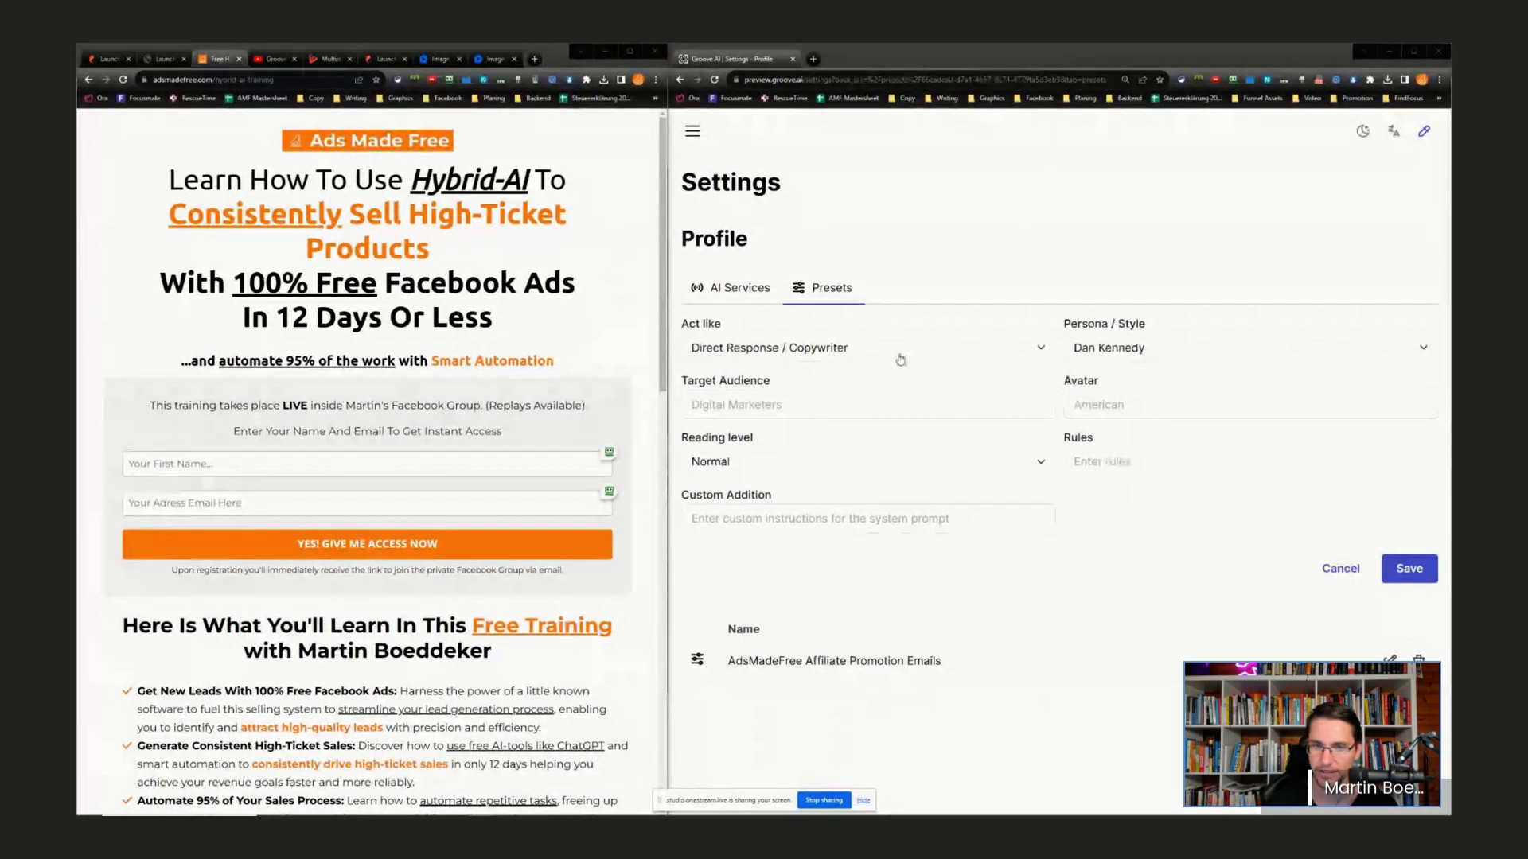
click(790, 406)
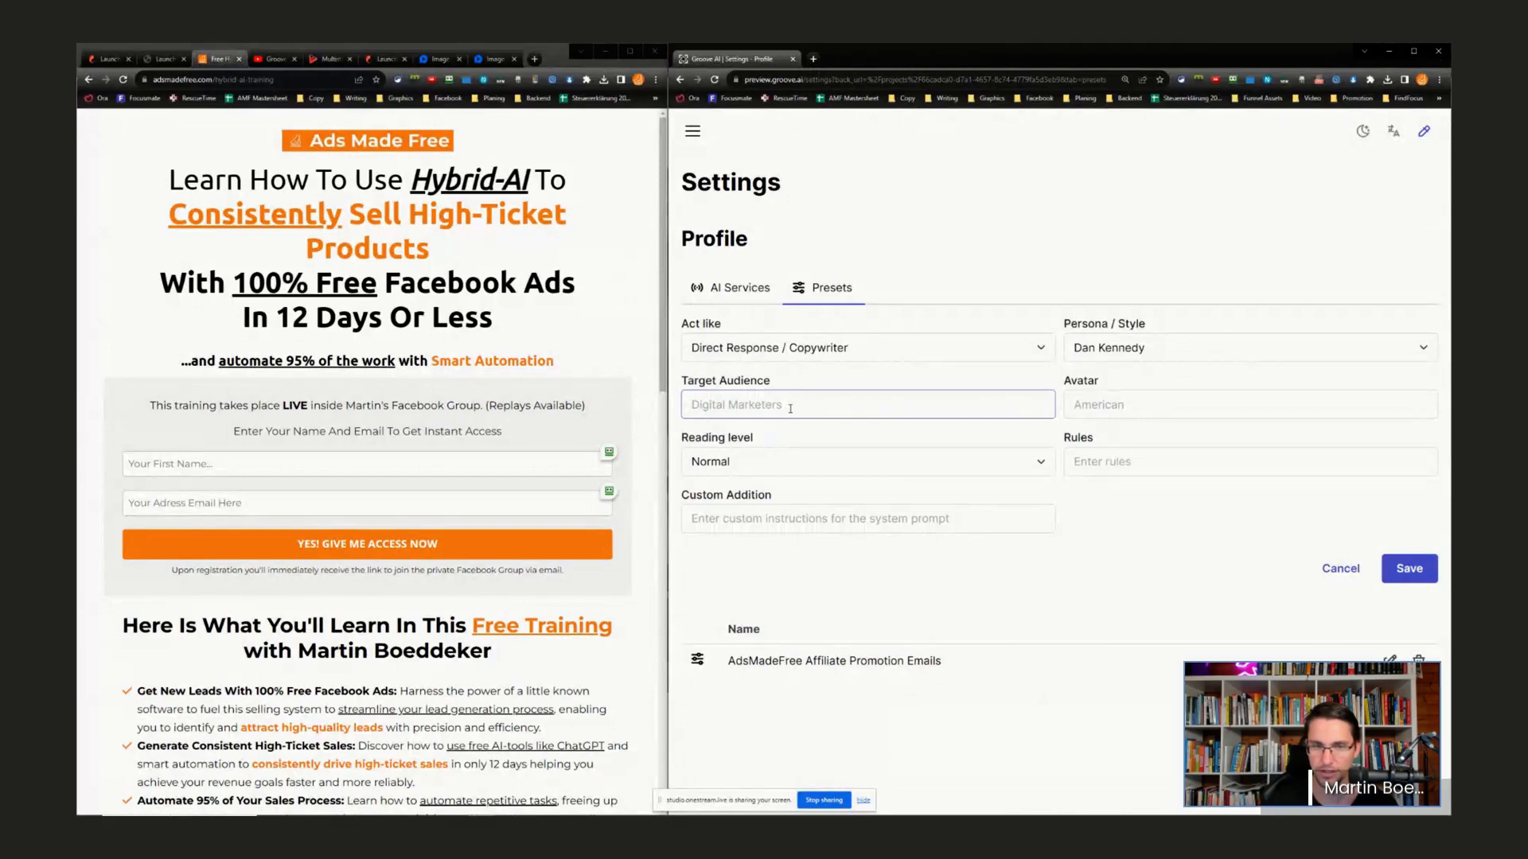
text(Digital )
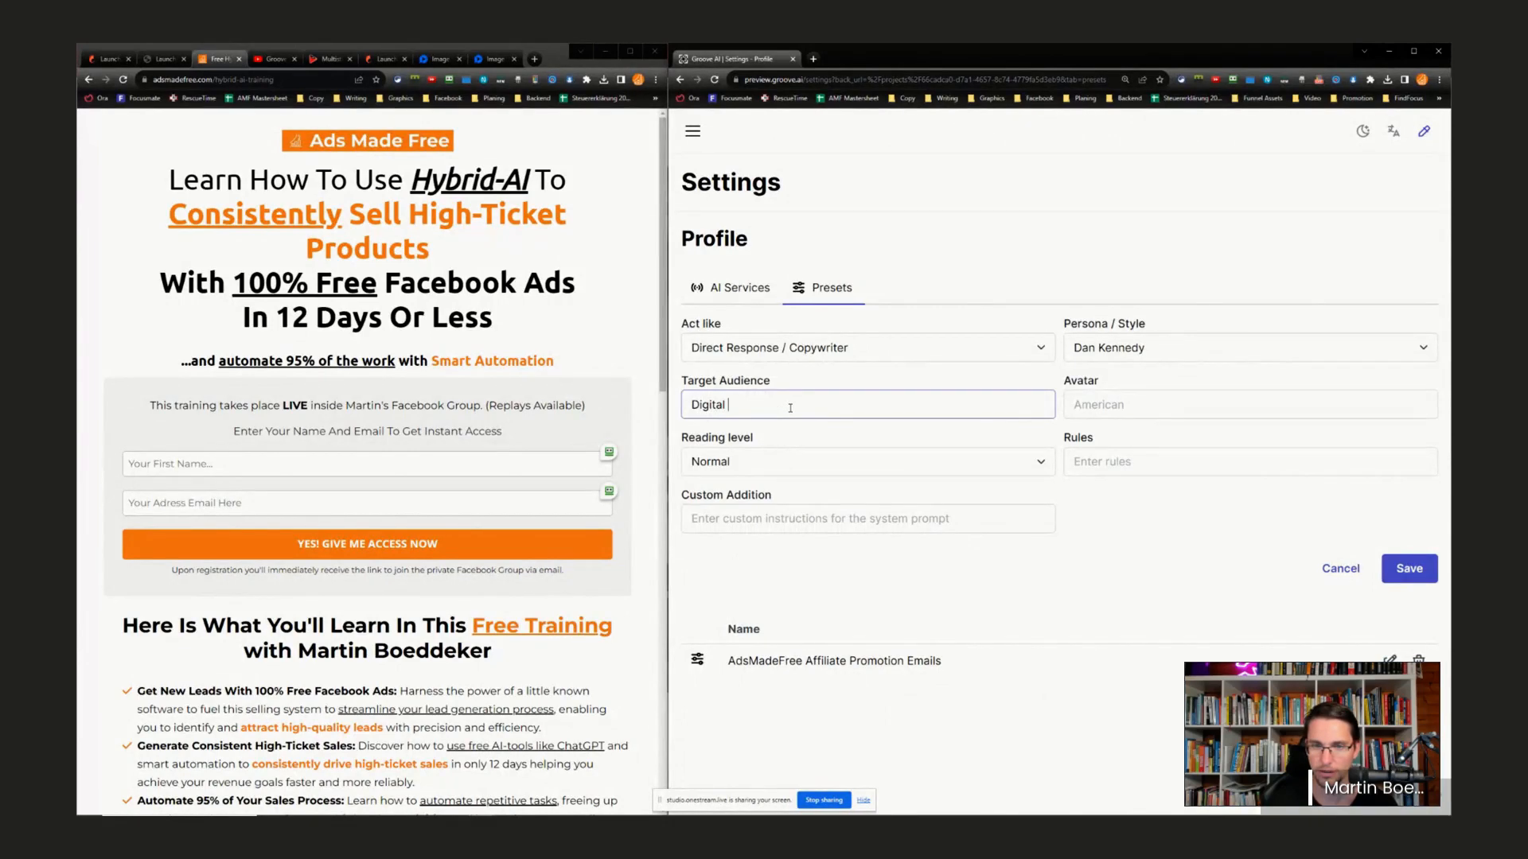
text(Marketers)
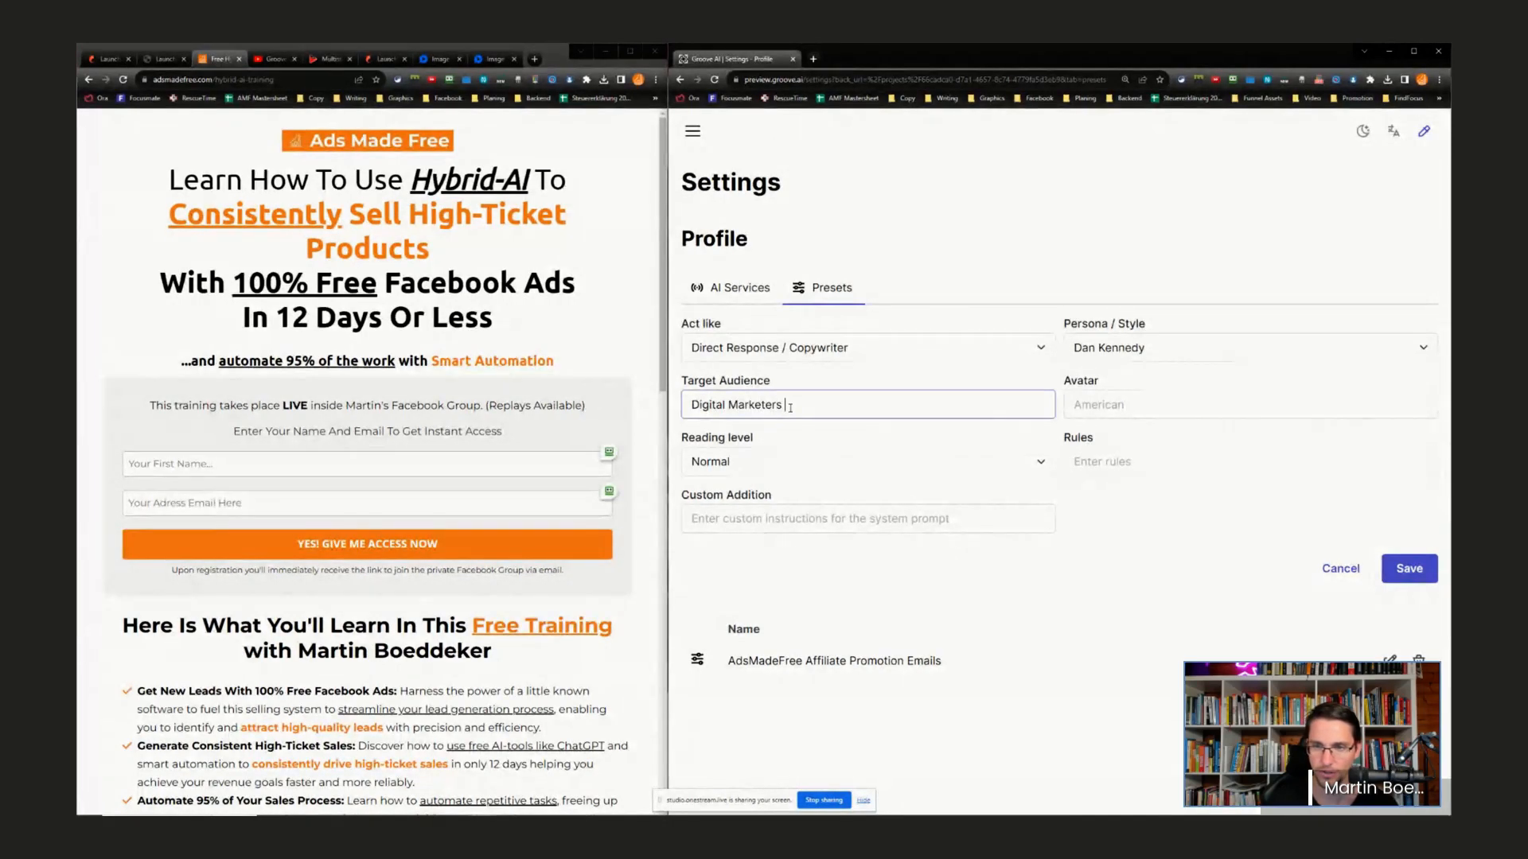
- Describe the preset's avatar as "Someone who wants to sell products online but does not know how"
click(1146, 407)
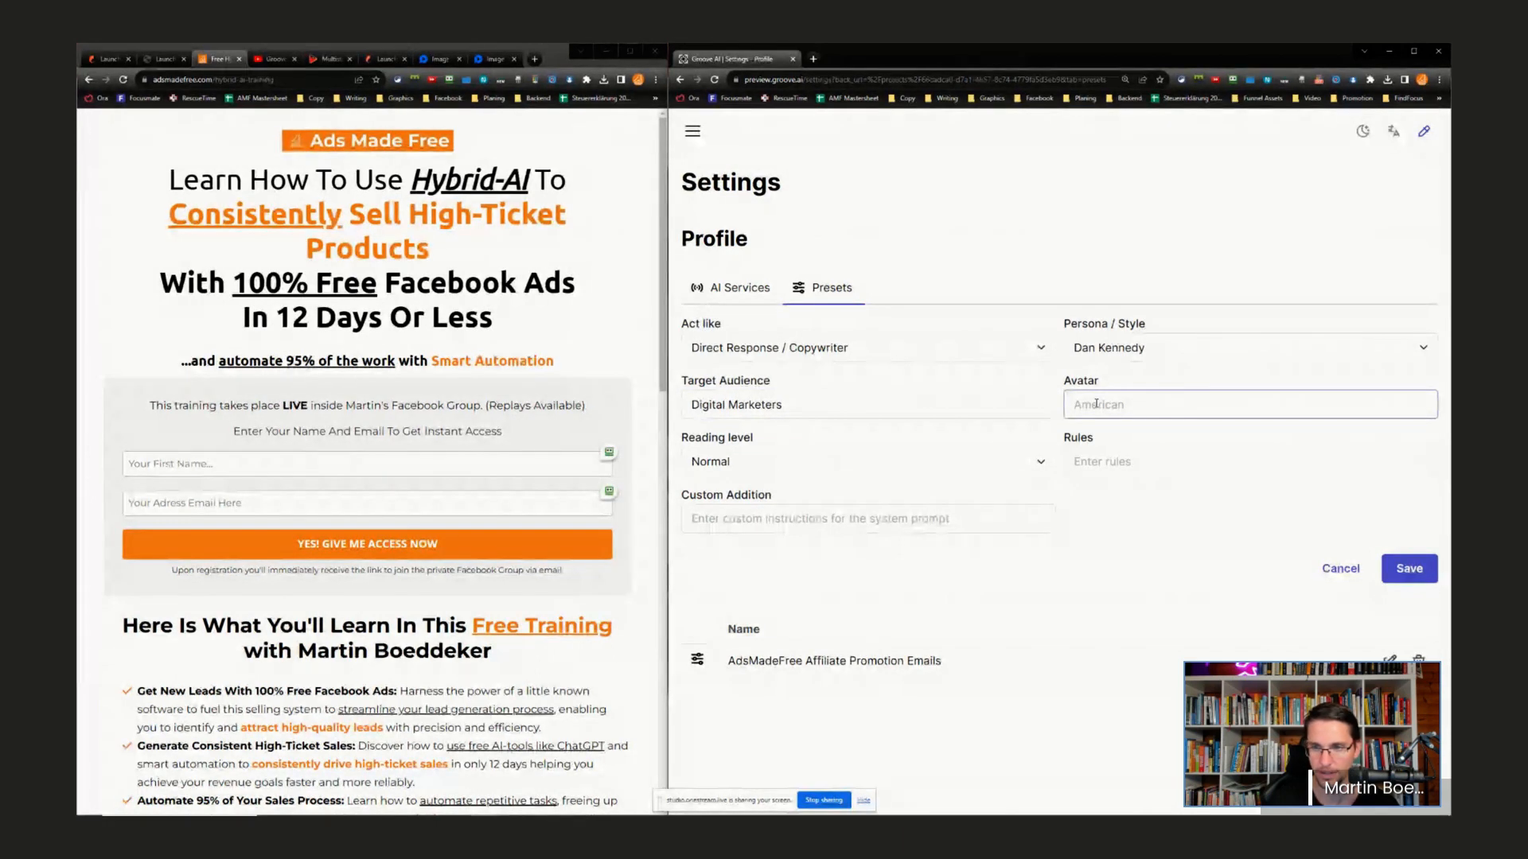
text(Someone)
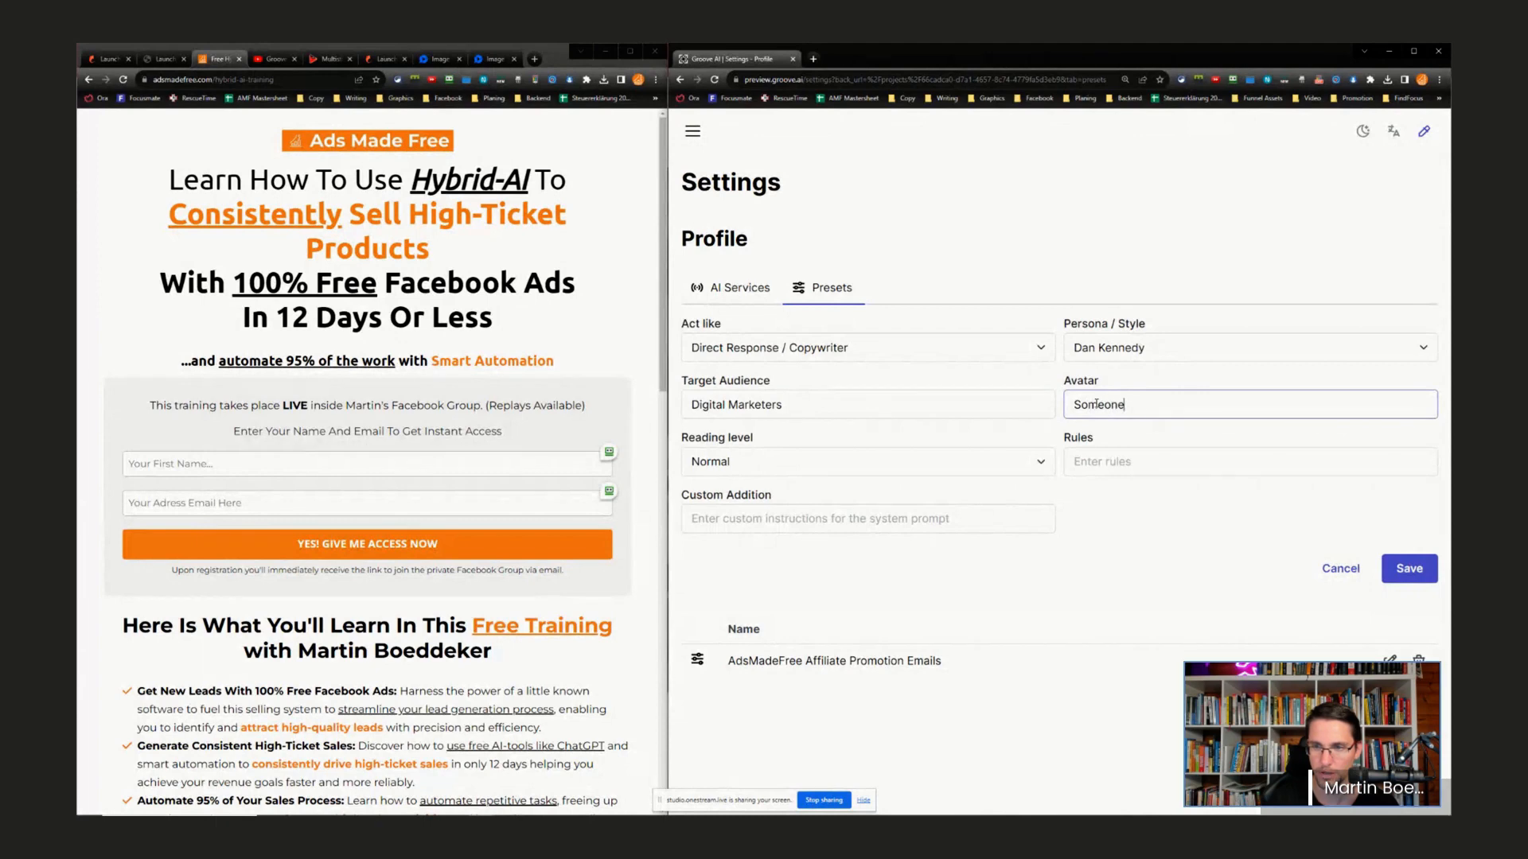
text( who wants so)
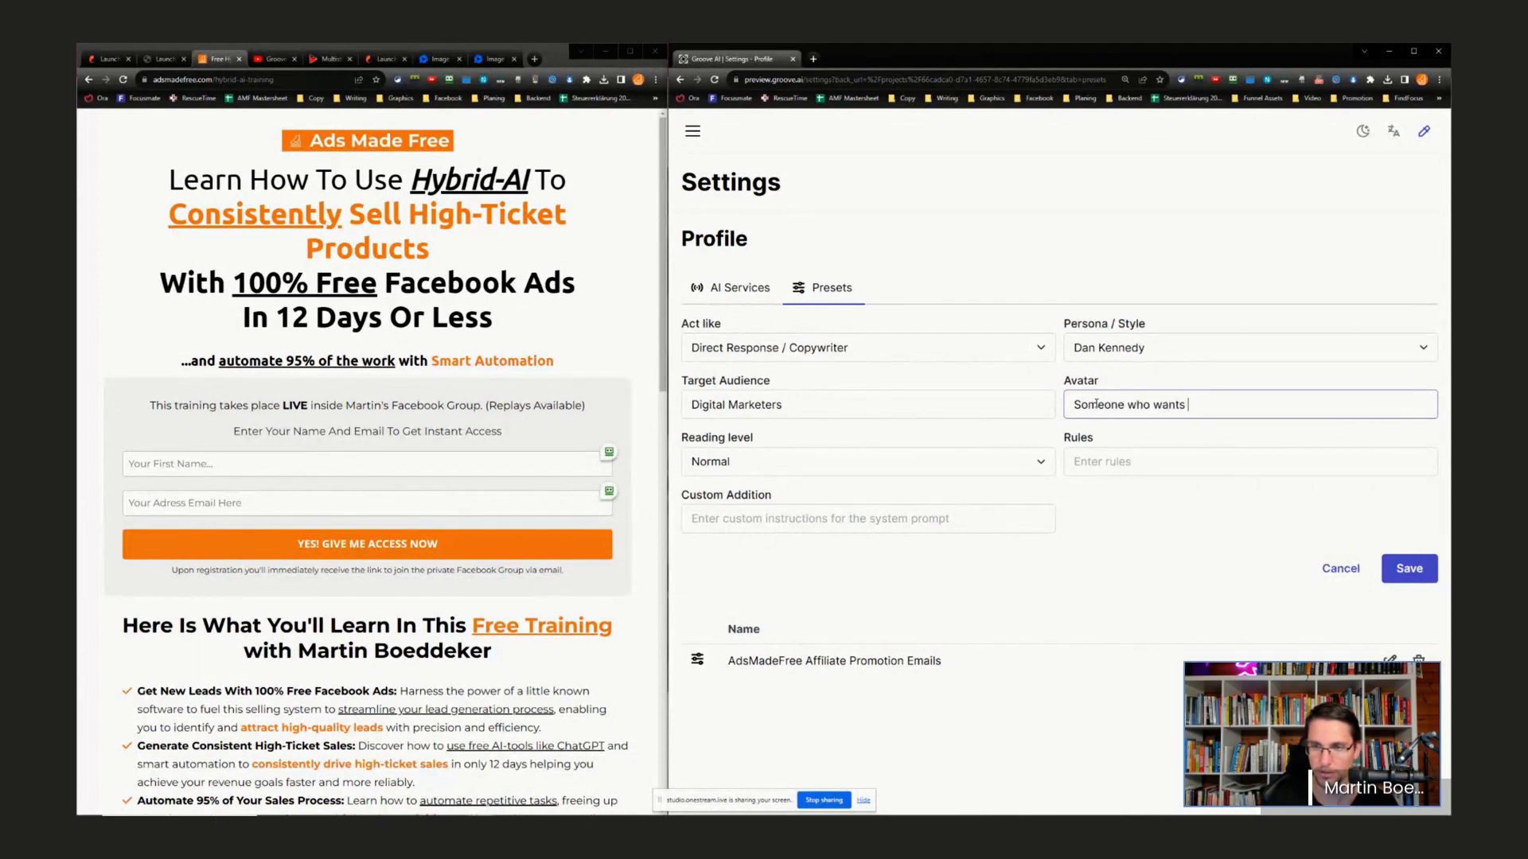
key(BackSpace)
key(BackSpace)
text(to sell)
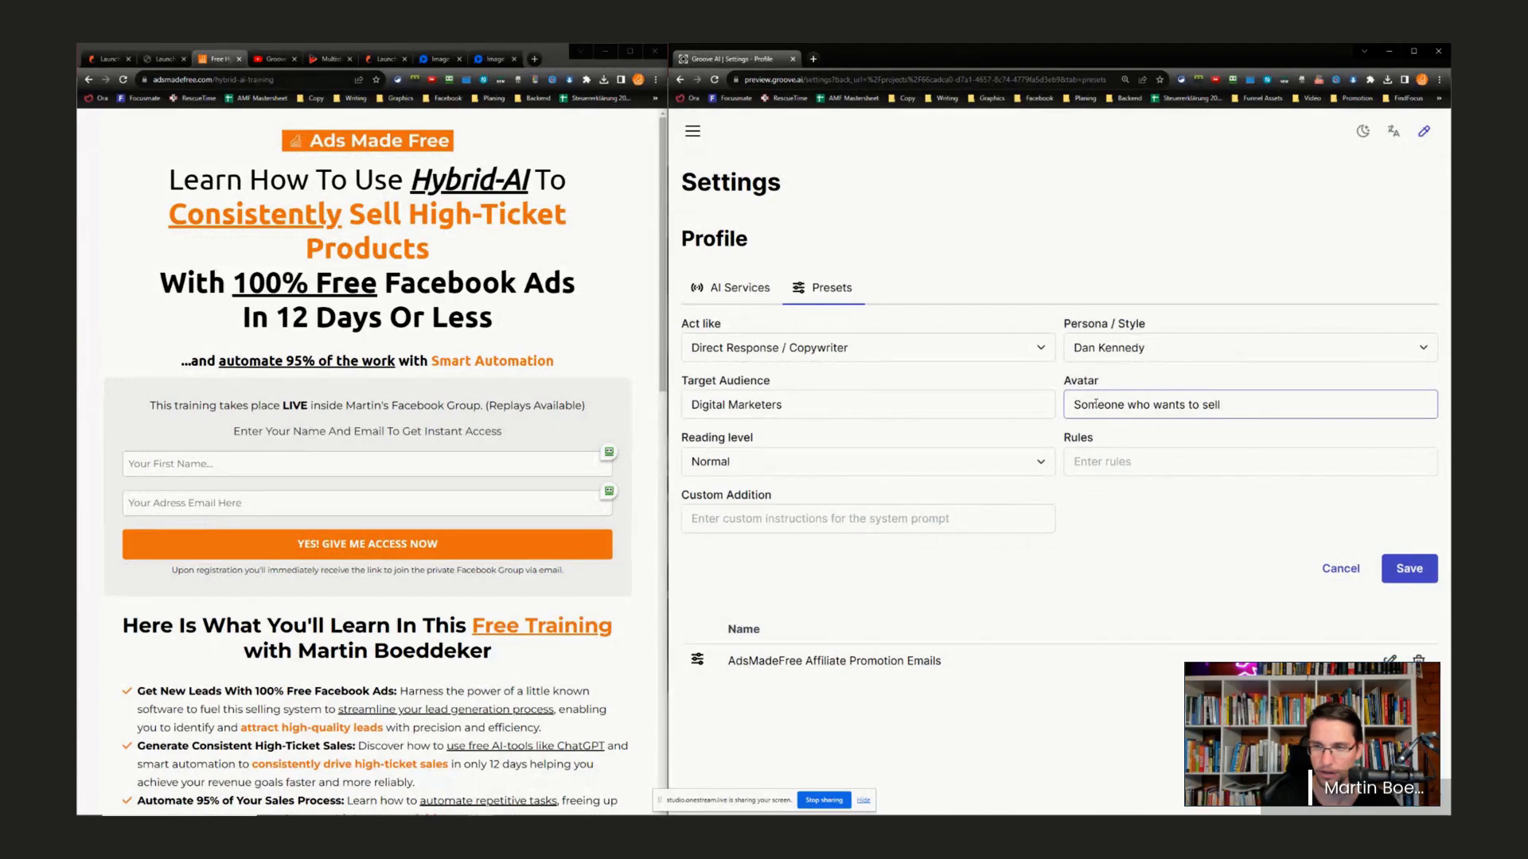
text( product)
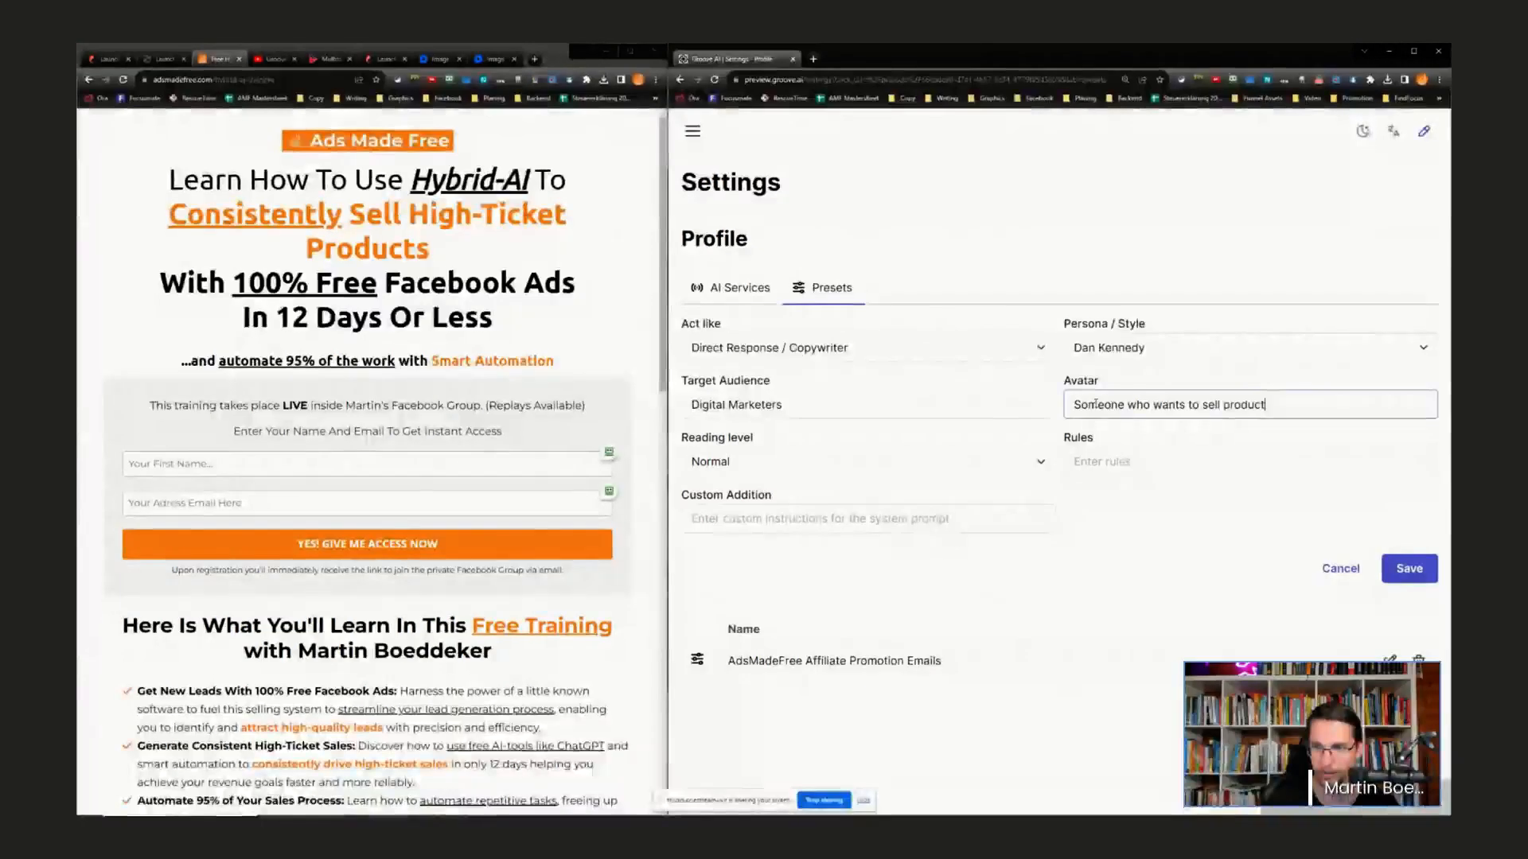
text(s online but )
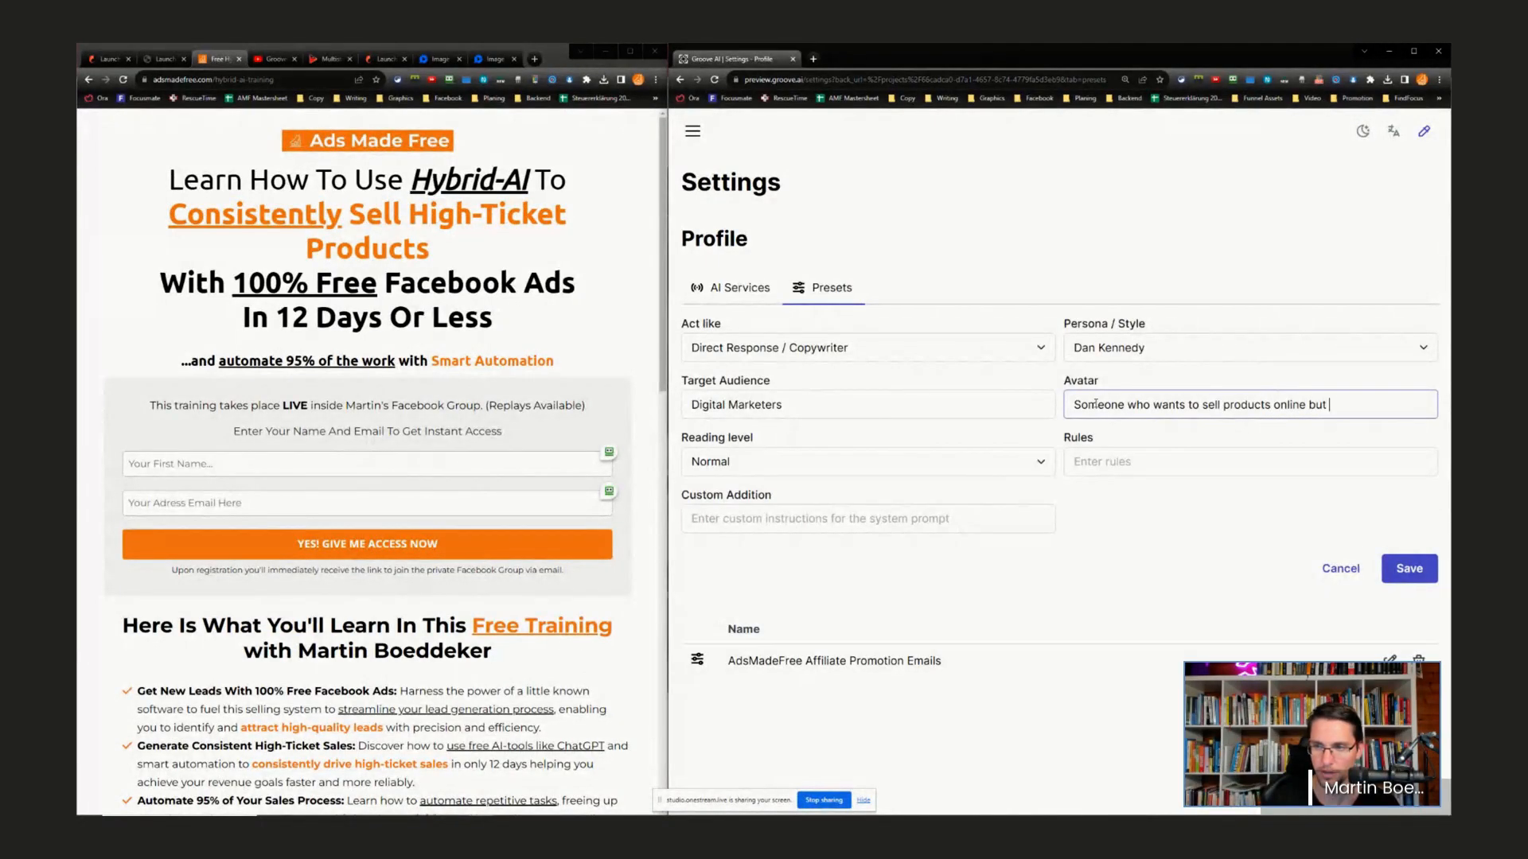
text(does not know how)
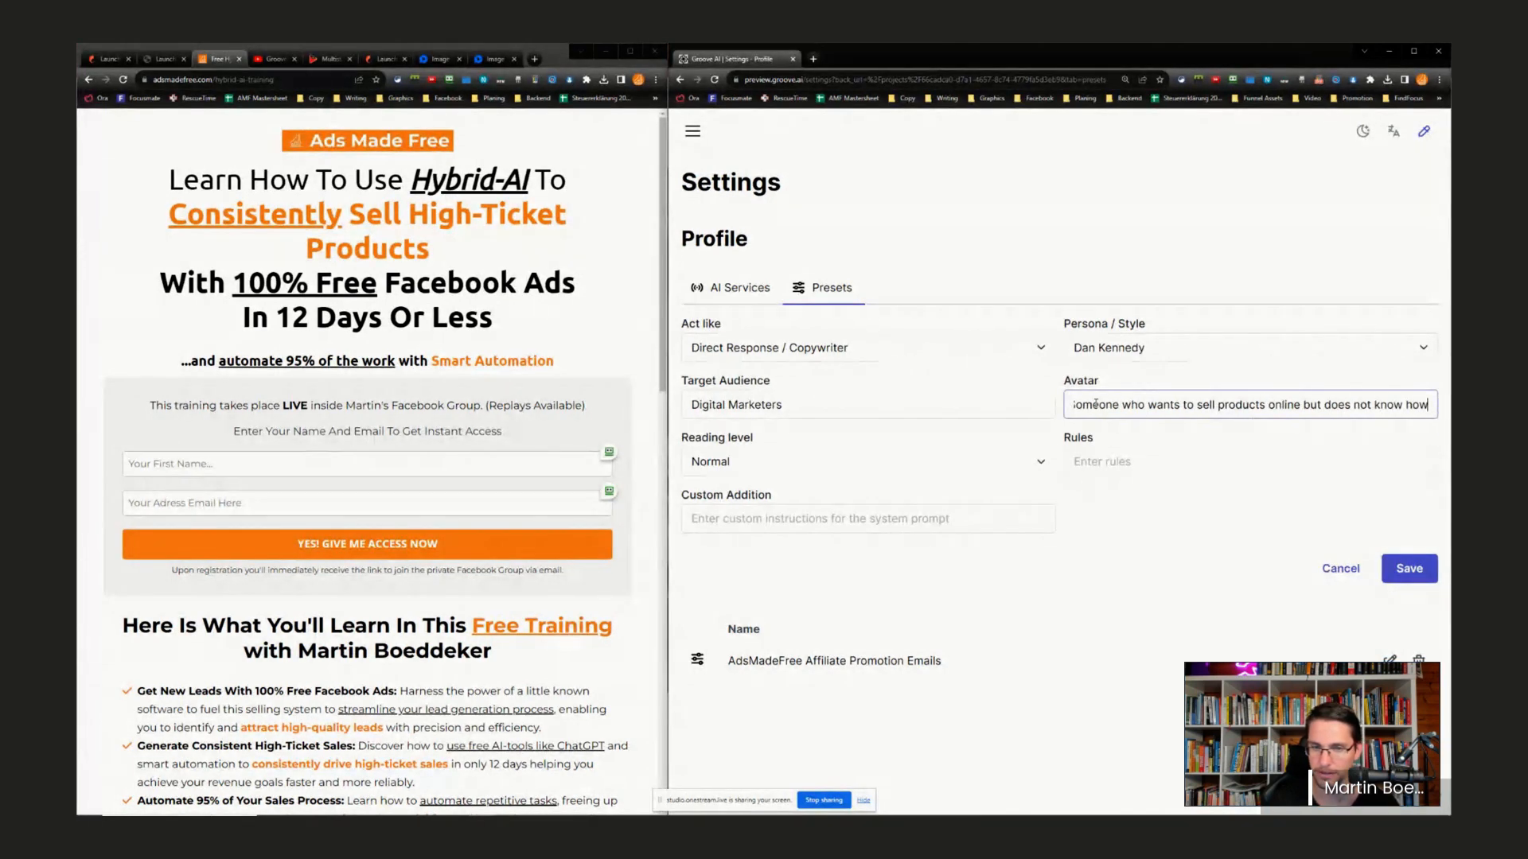
- Set the preset's reading level to 10th Grade
click(767, 466)
click(783, 623)
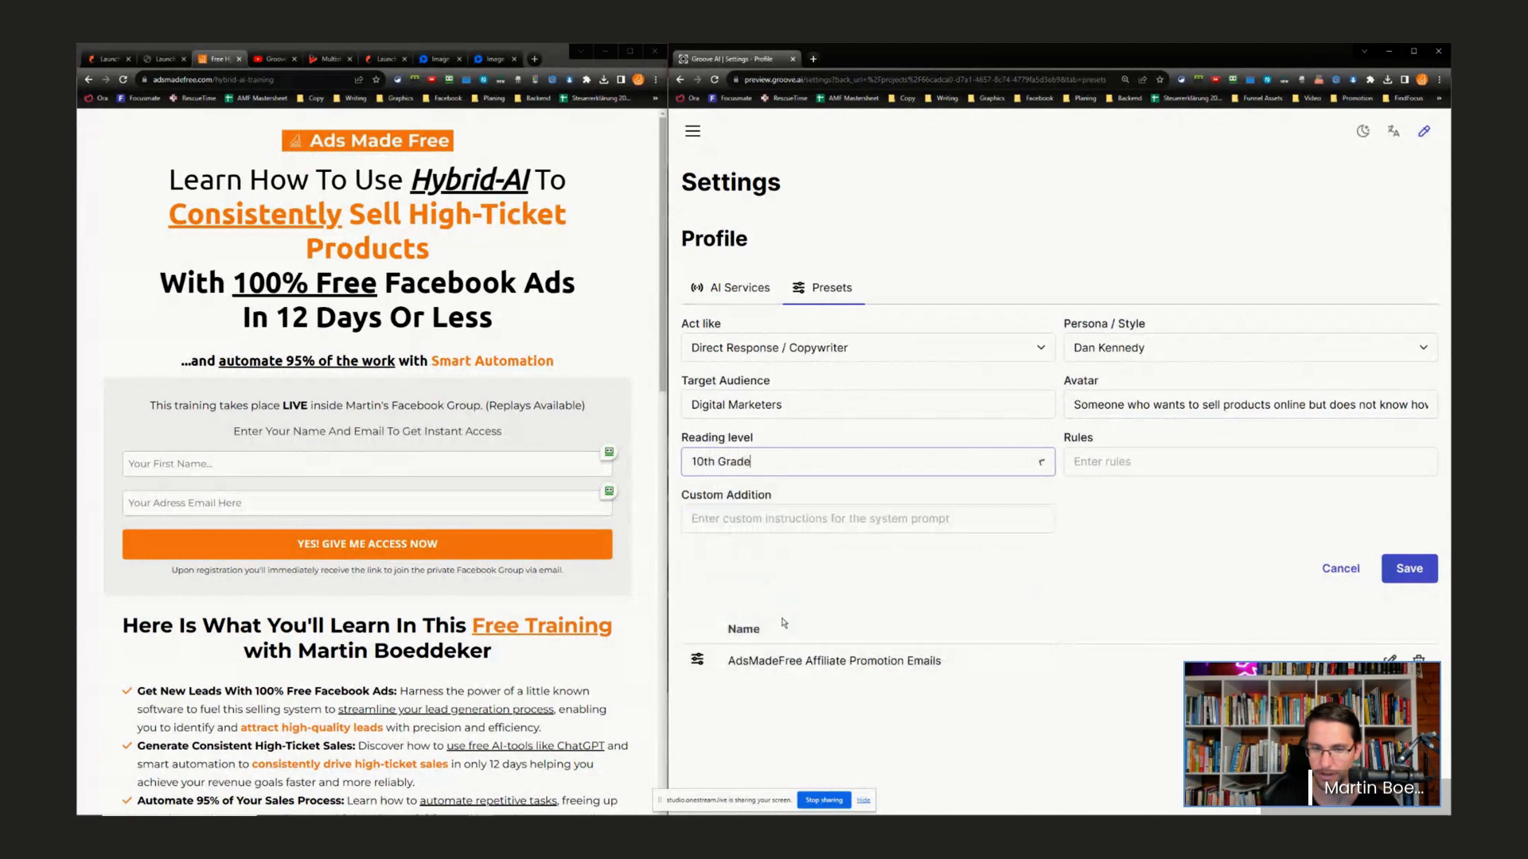
click(1130, 463)
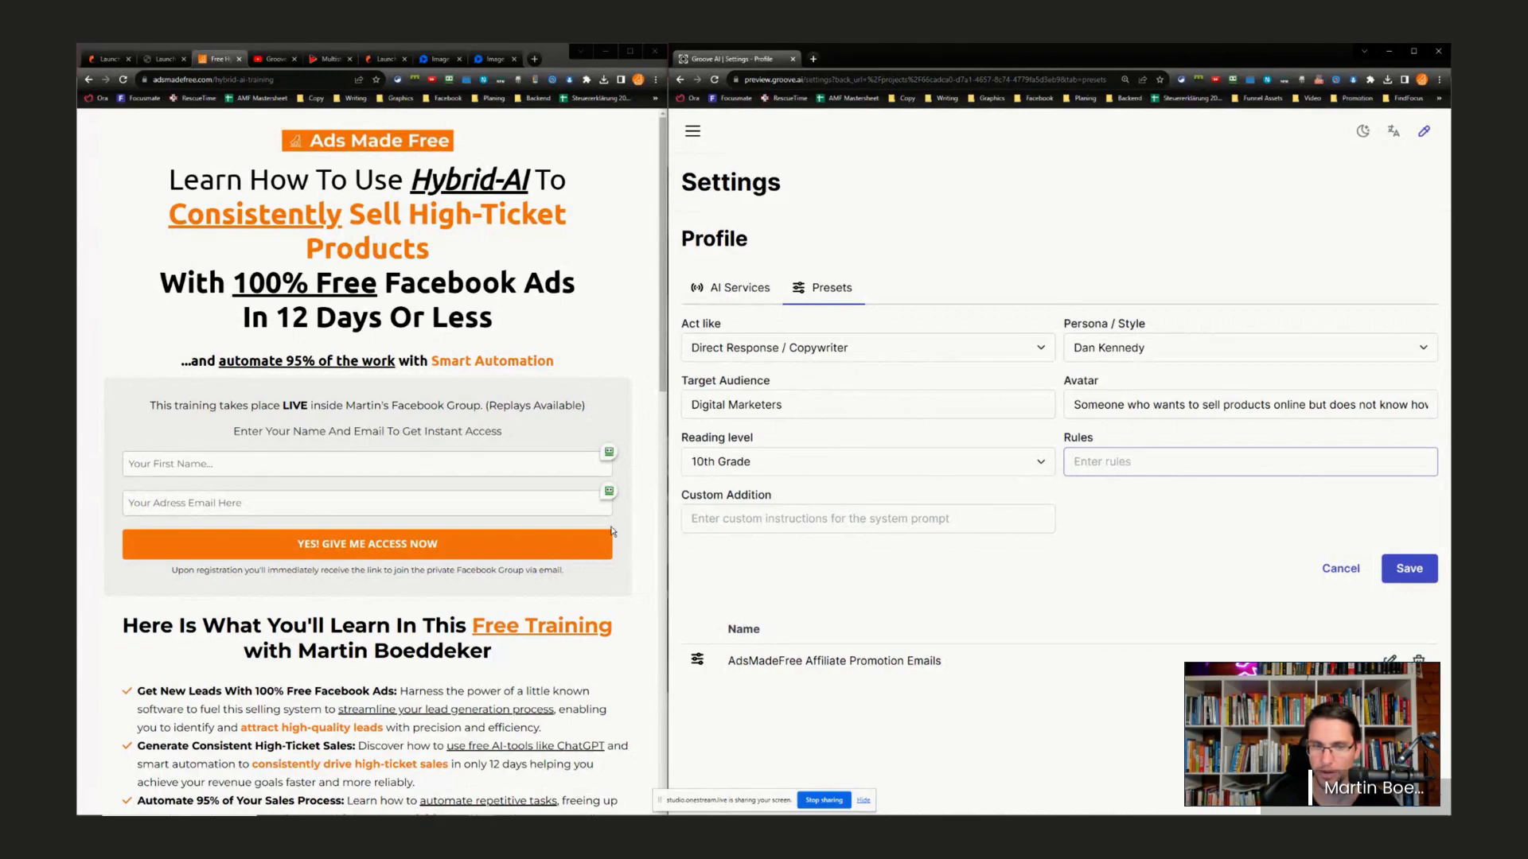
- Check the training page for details and begin the preset's custom addition with "This is what people will learn:"
scroll(436, 598, down, 5)
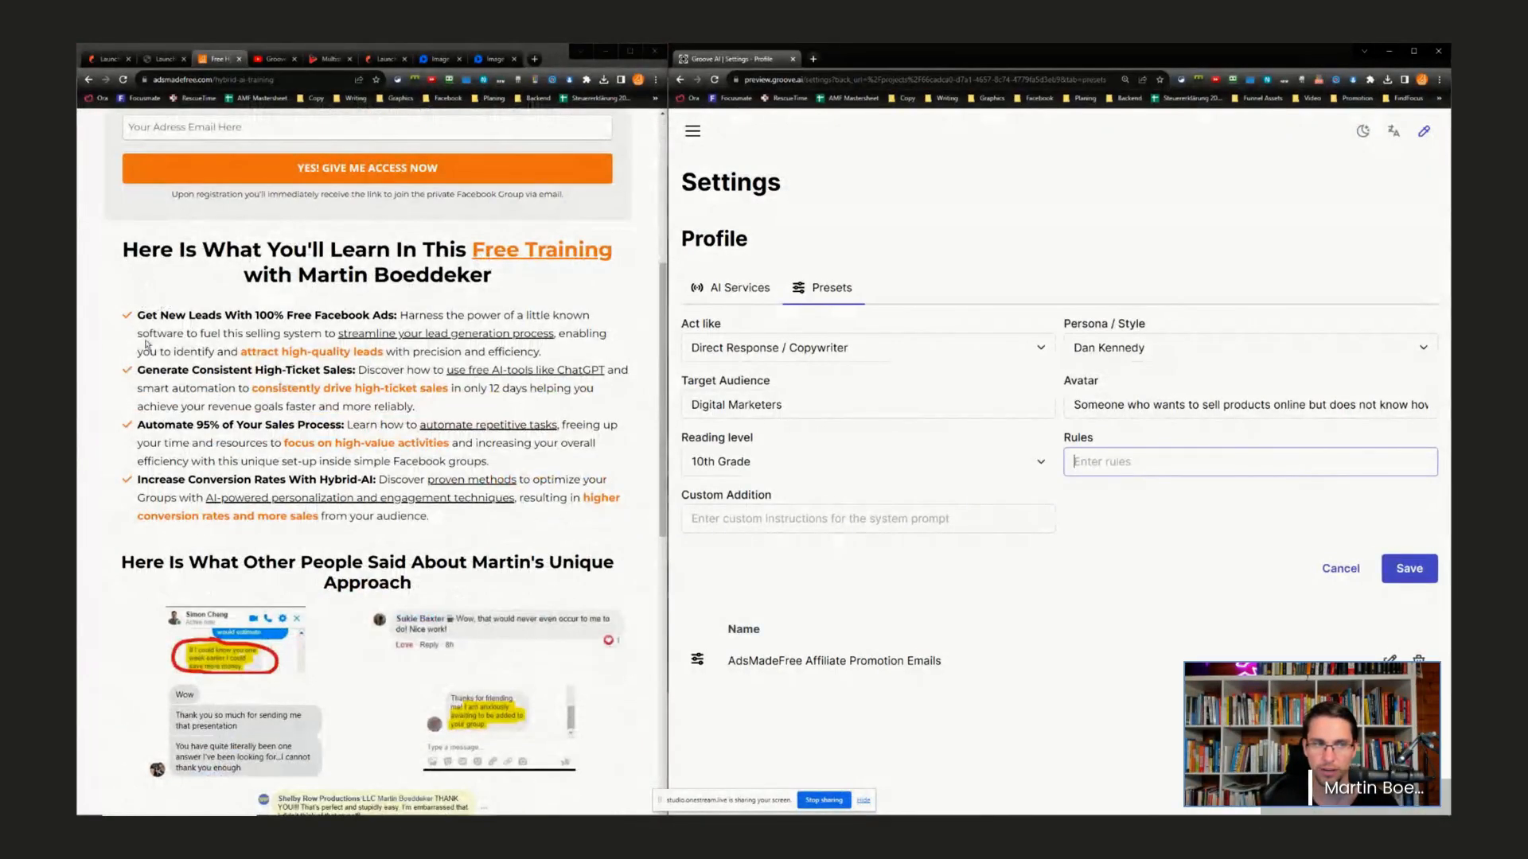
scroll(139, 315, up, 3)
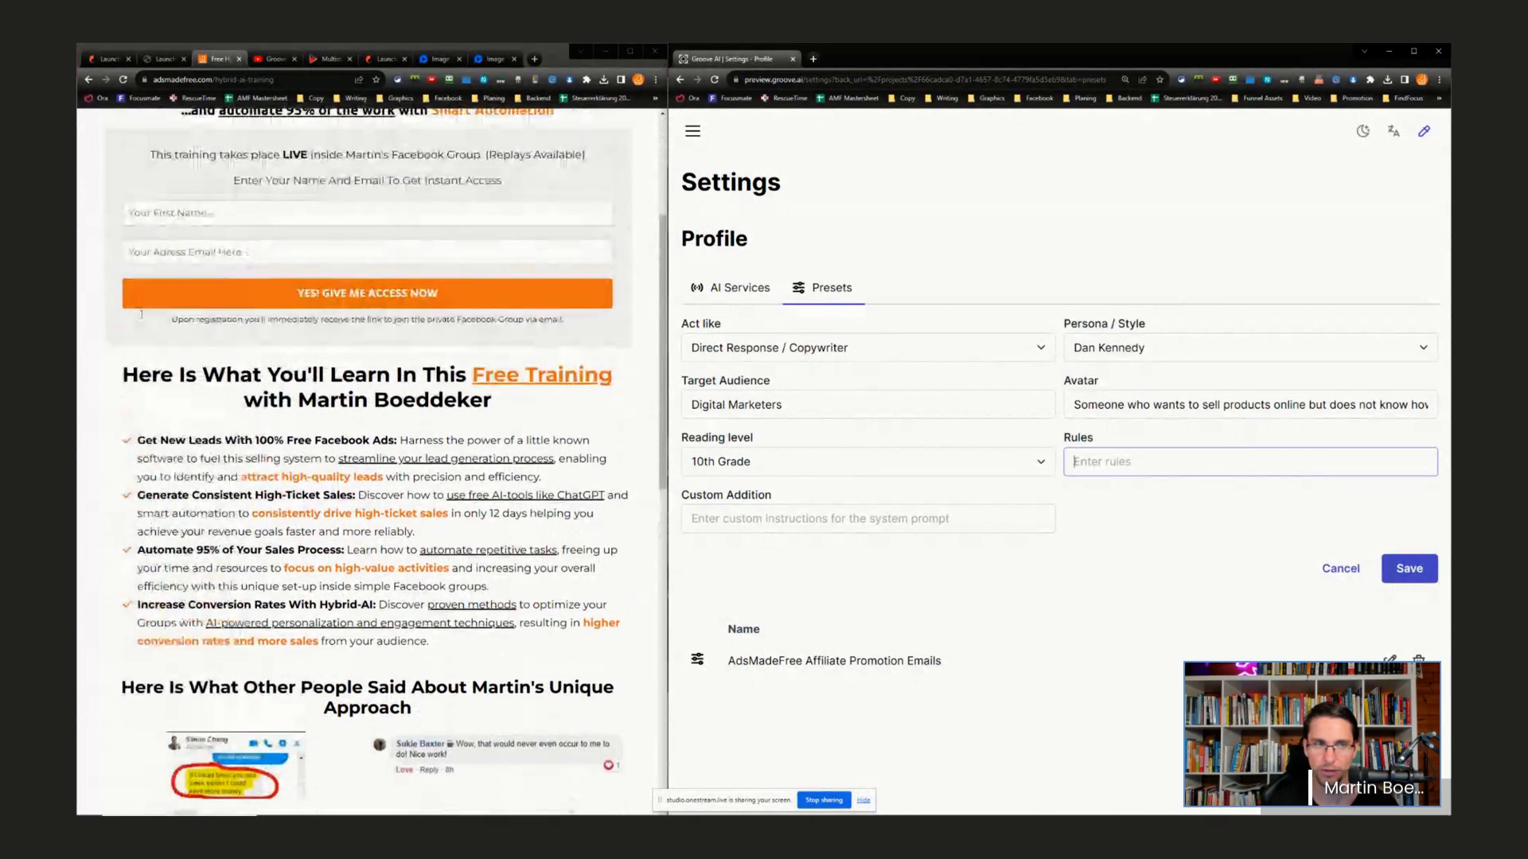
click(724, 515)
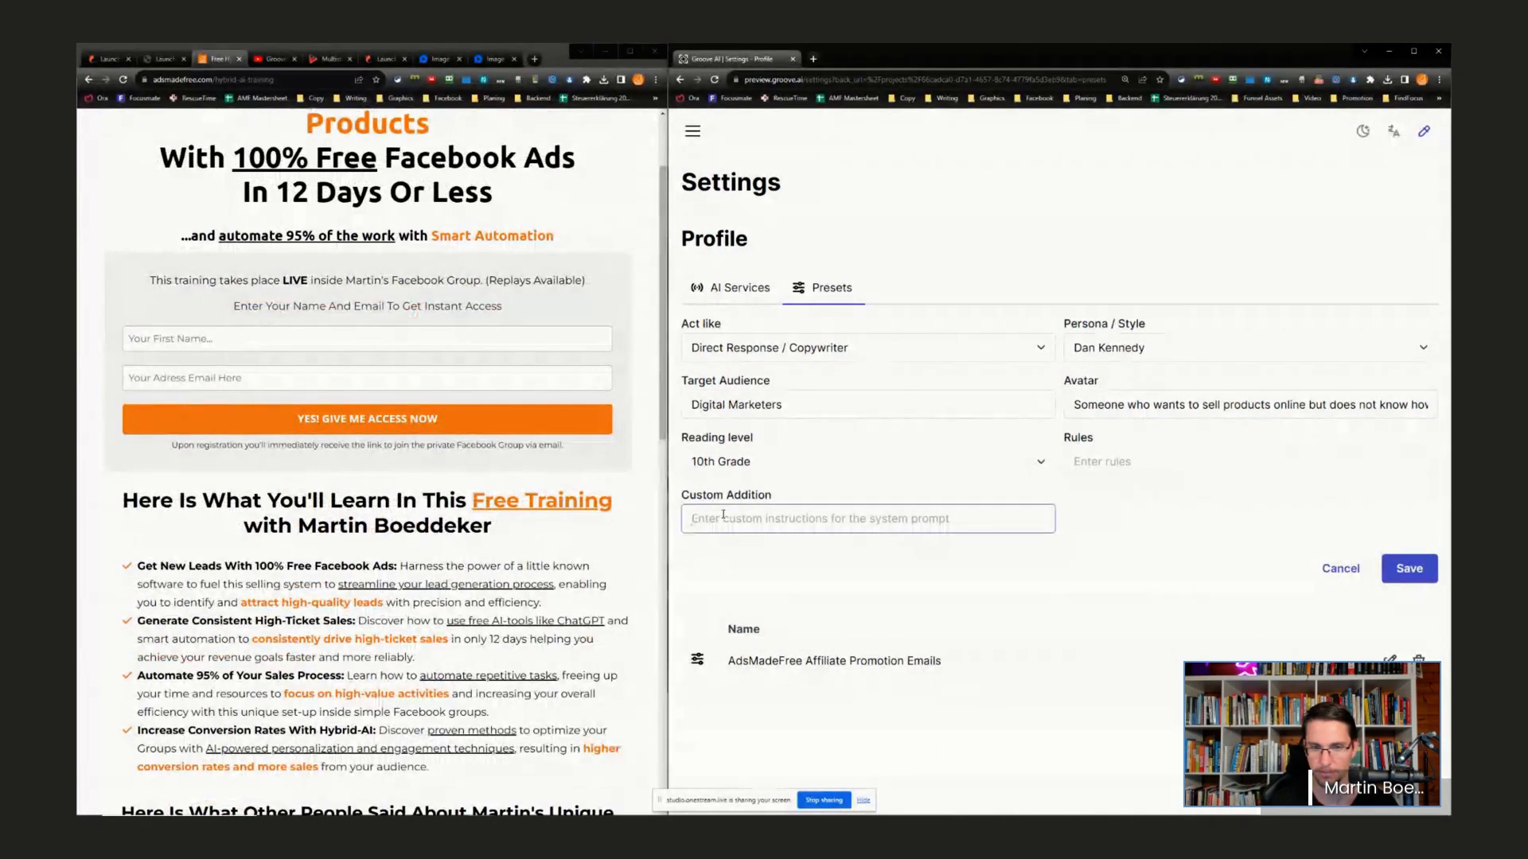
text(THi)
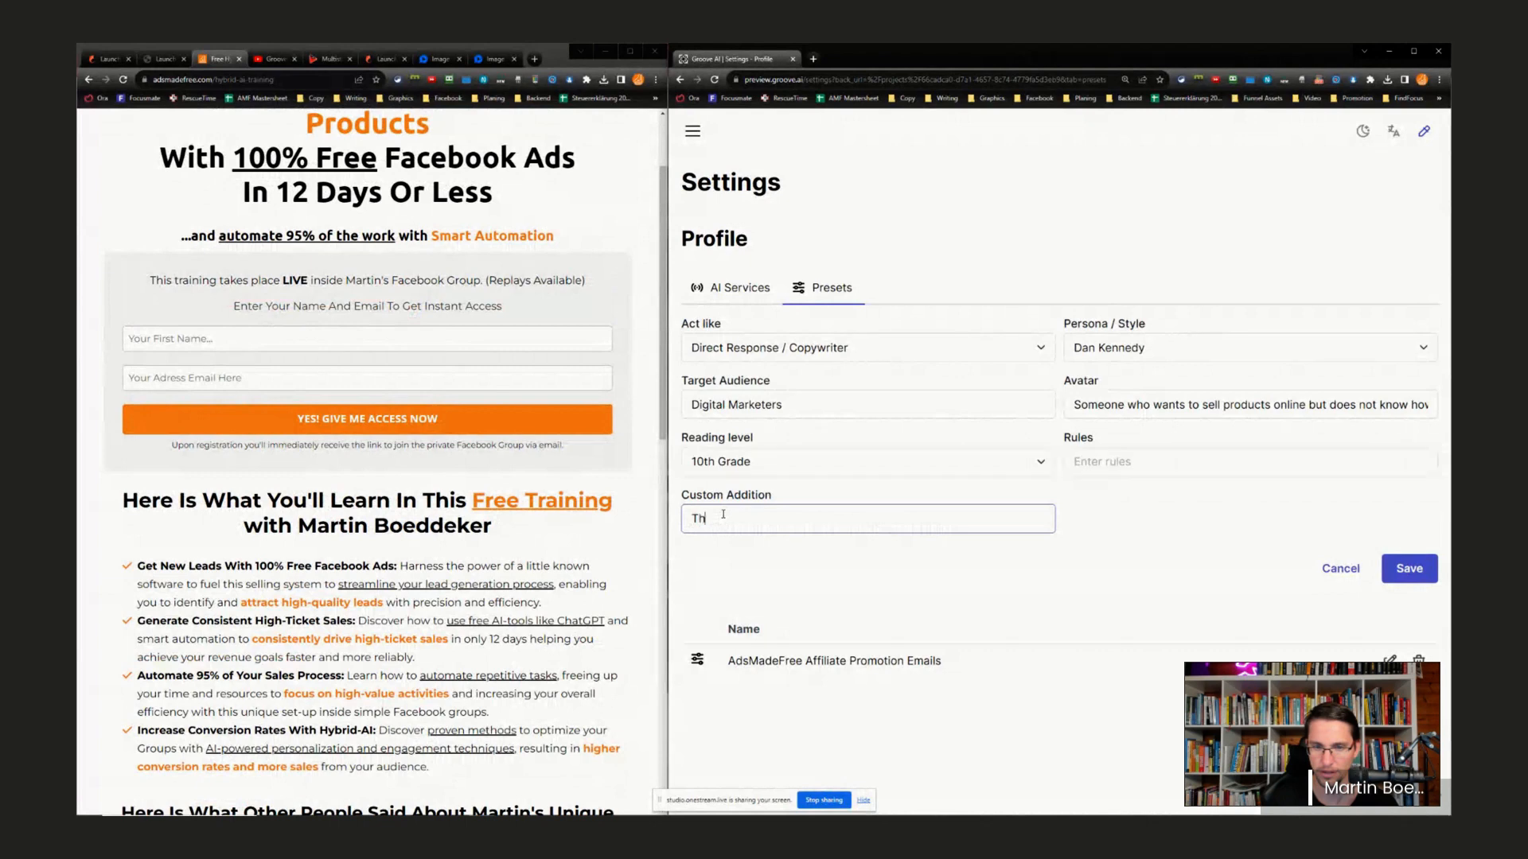
text(s is wah)
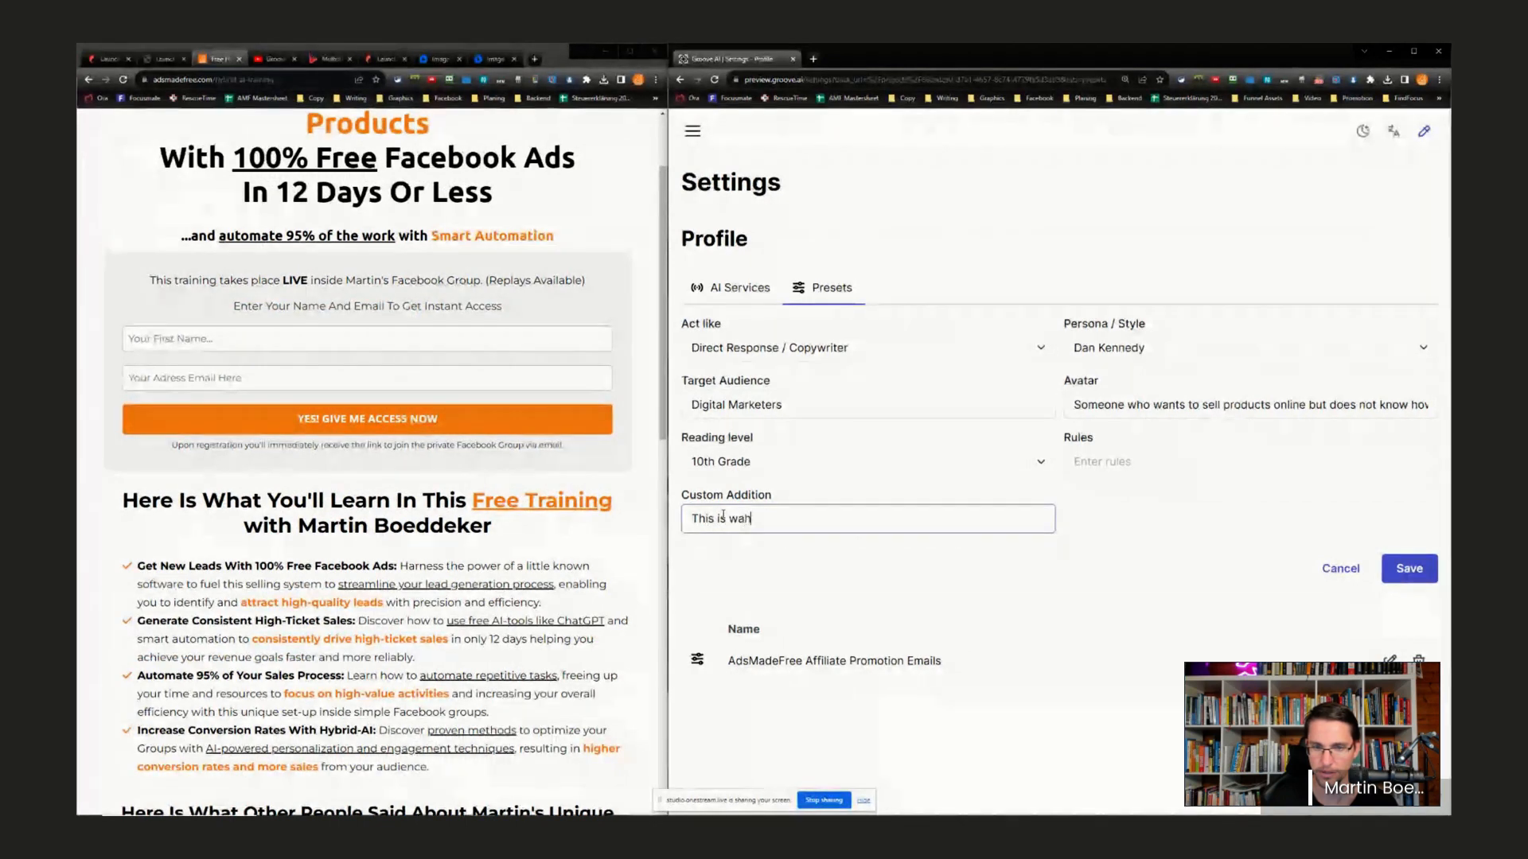
key(BackSpace)
key(BackSpace)
text(hat people )
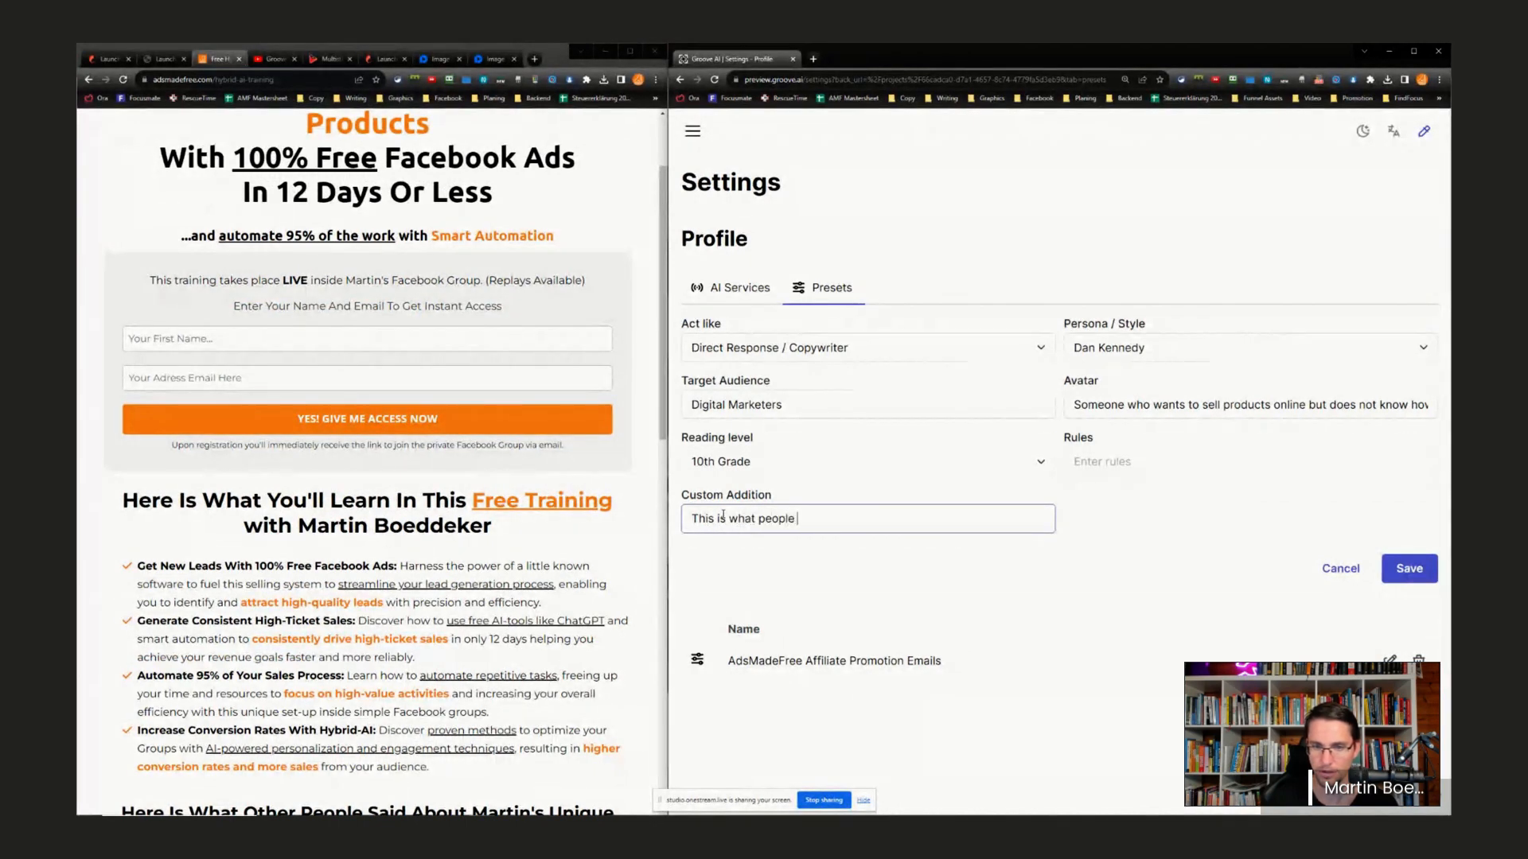
text(will learn:)
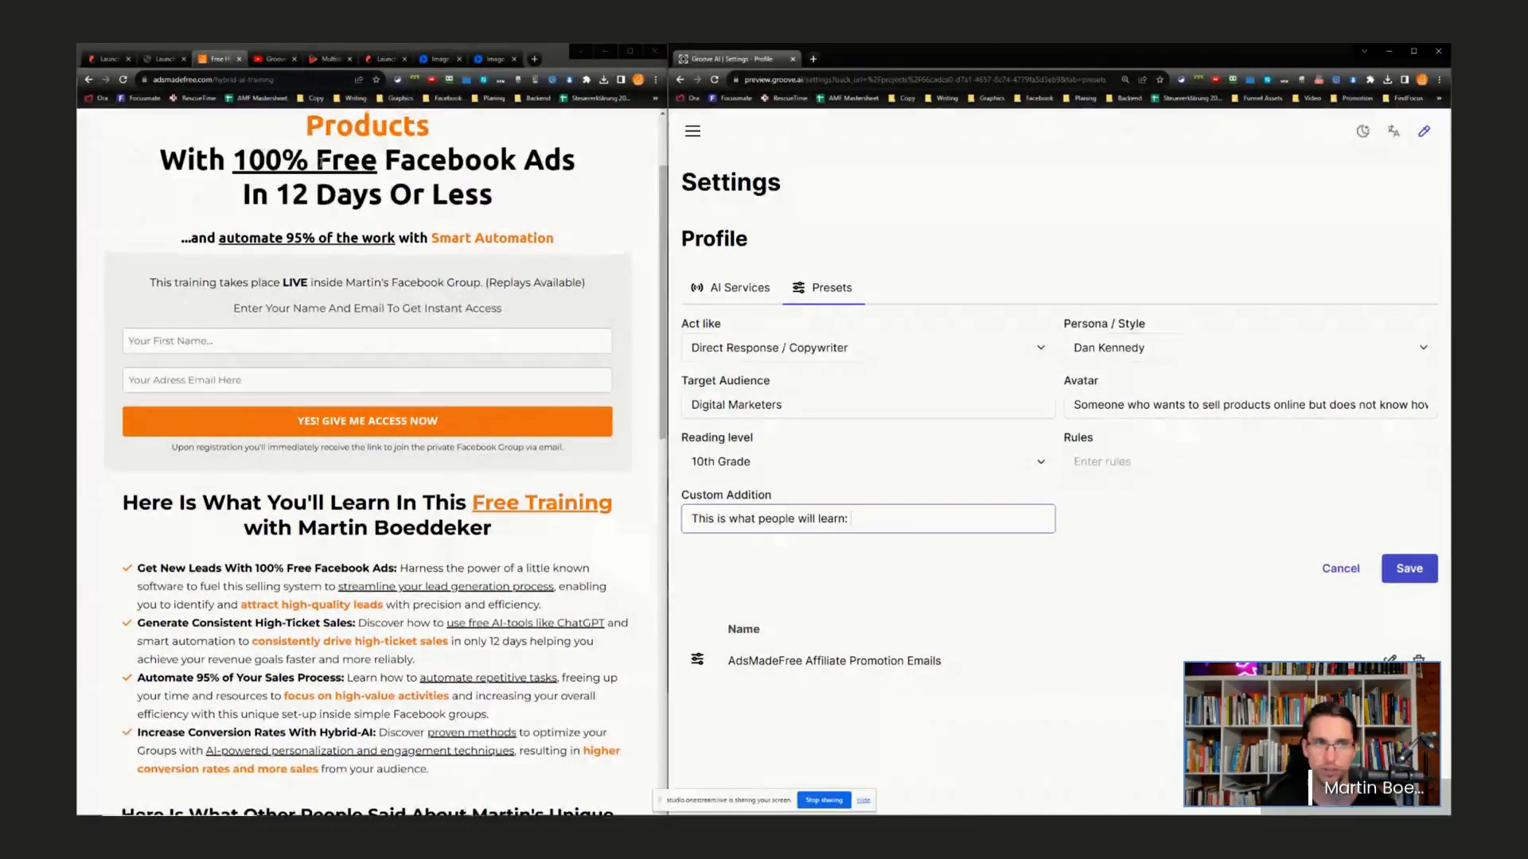
- Copy the training page's headline and subheadline about Hybrid-AI and append them to the preset's custom addition
scroll(279, 483, up, 2)
drag(171, 180, 557, 362)
key(ctrl+c)
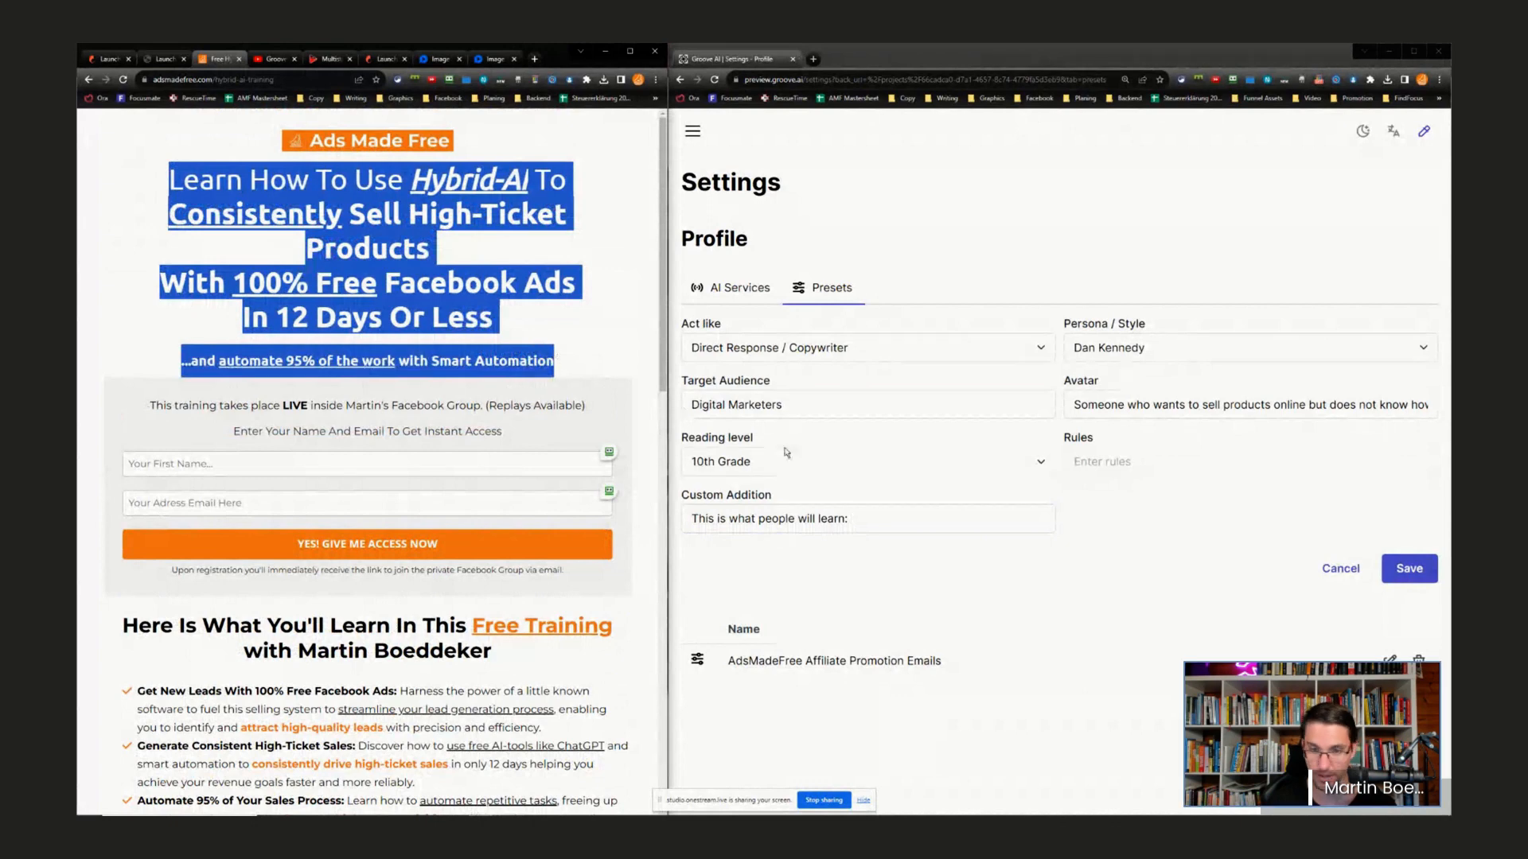
click(864, 519)
key(ctrl+v)
- Copy the "Here Is What You'll Learn In This Free Training" heading with its four bullets to the end of the custom addition
scroll(373, 616, down, 1)
scroll(372, 617, down, 3)
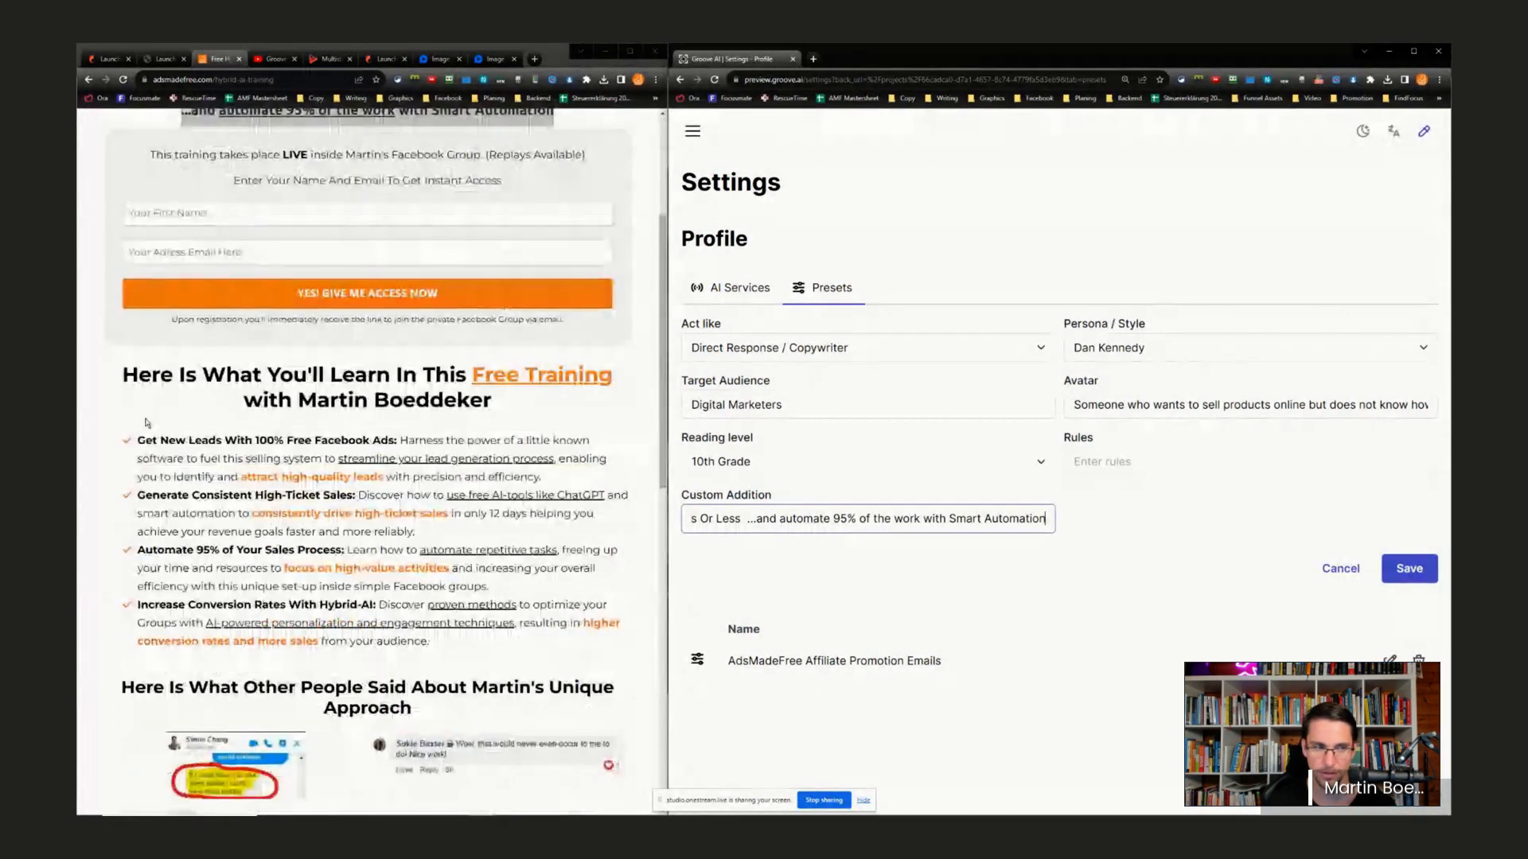
drag(121, 370, 902, 519)
scroll(485, 629, down, 2)
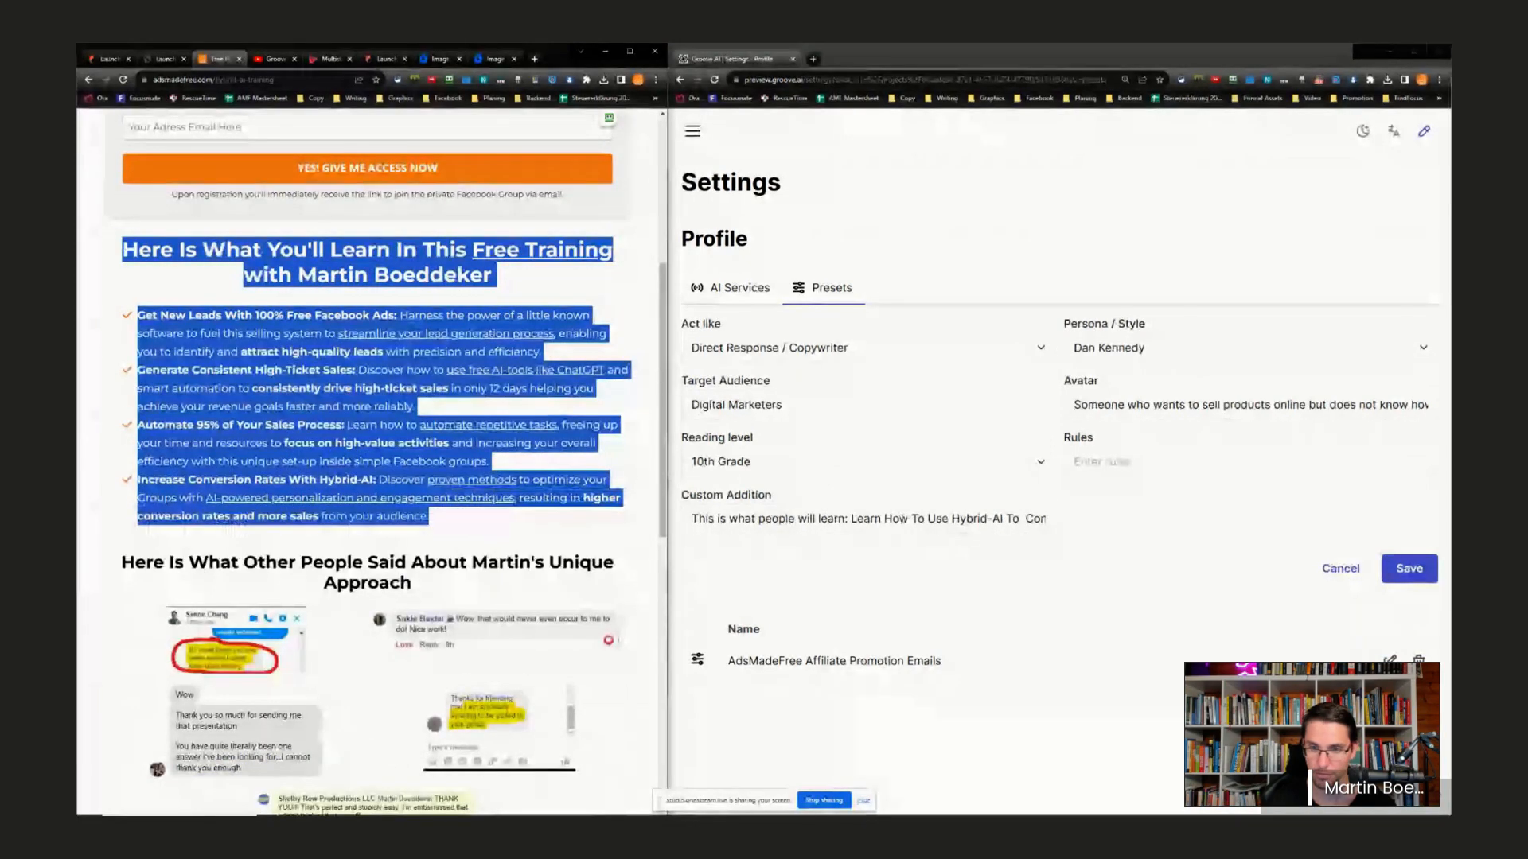
drag(1041, 523, 1112, 524)
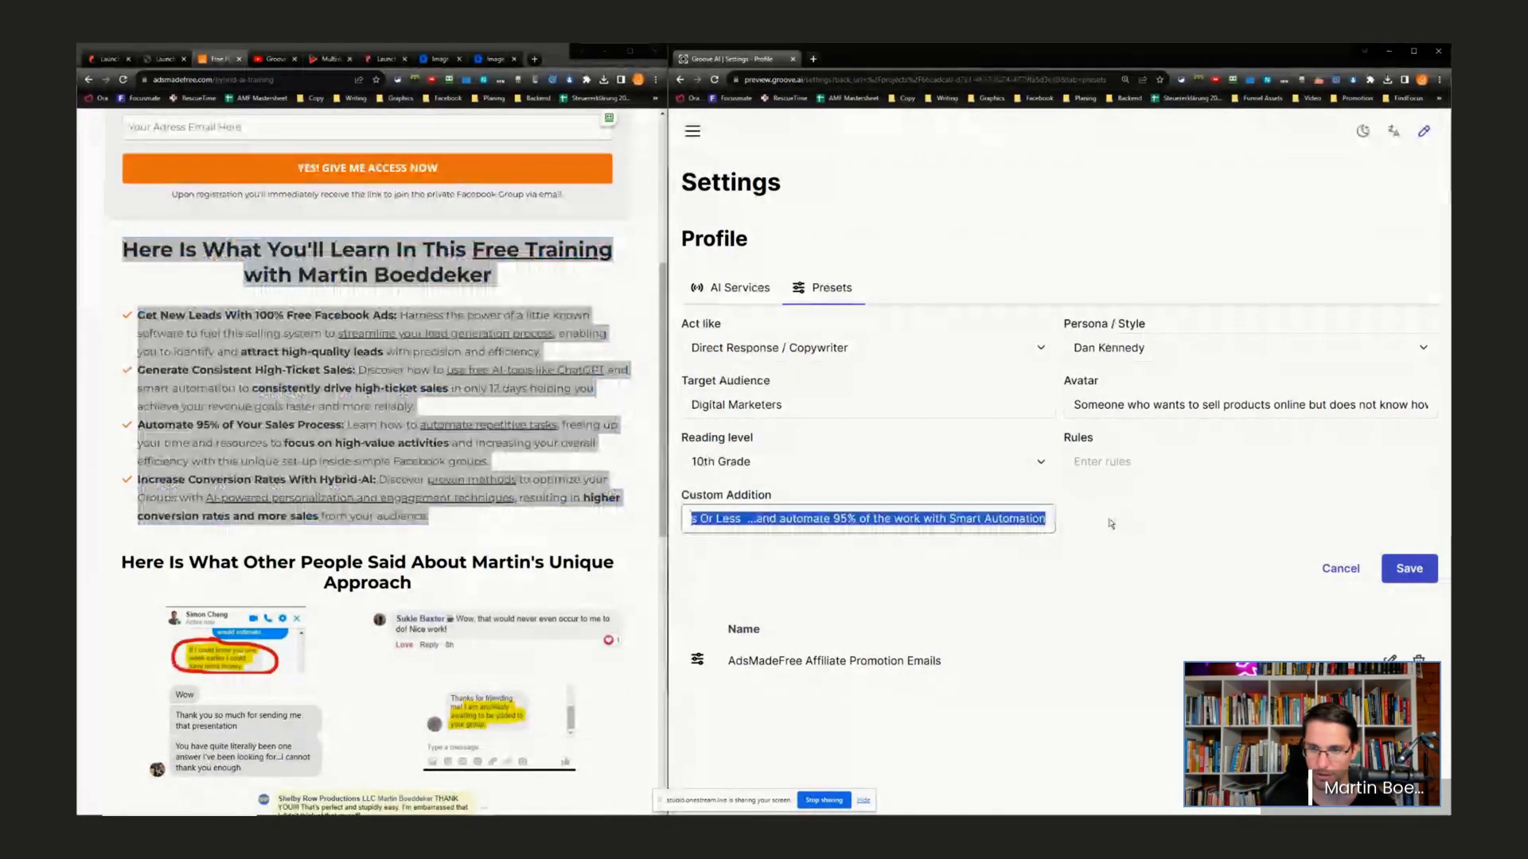
click(1045, 519)
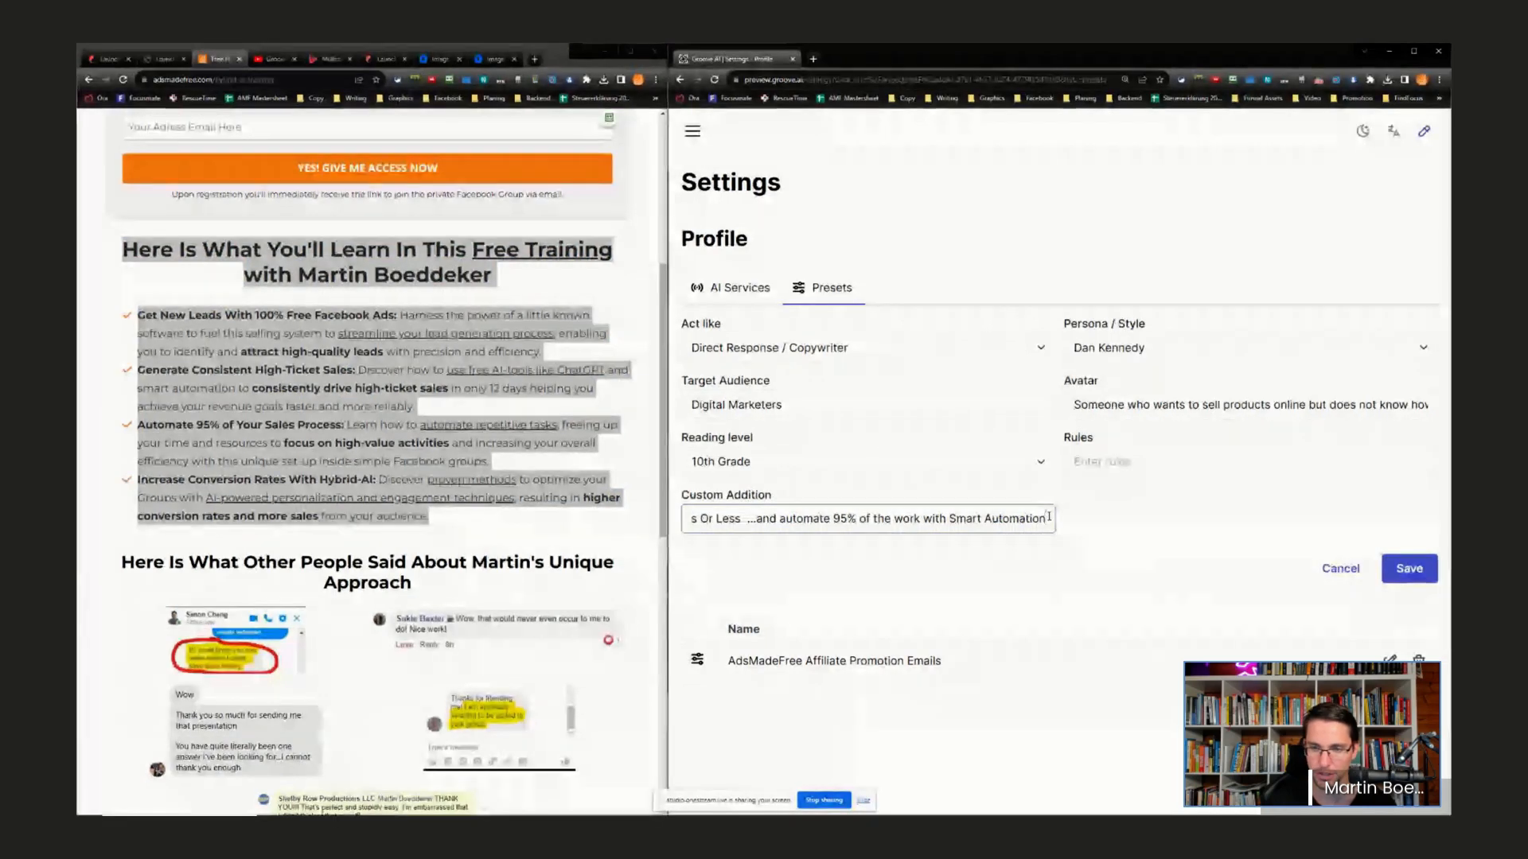
key(ctrl+v)
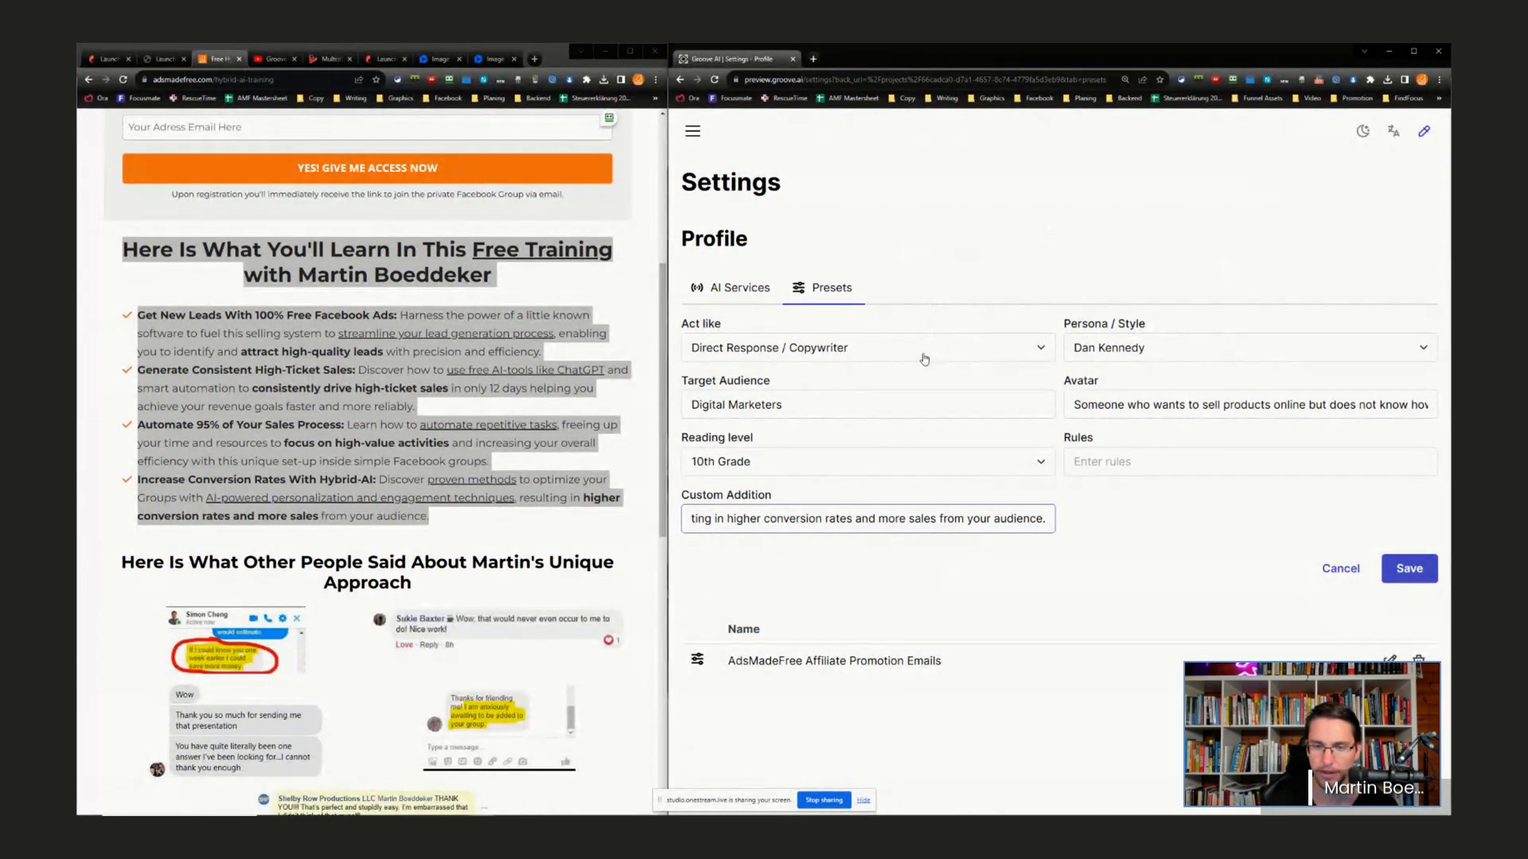
- Save the preset under the name "Product Launch Formula"
click(1421, 576)
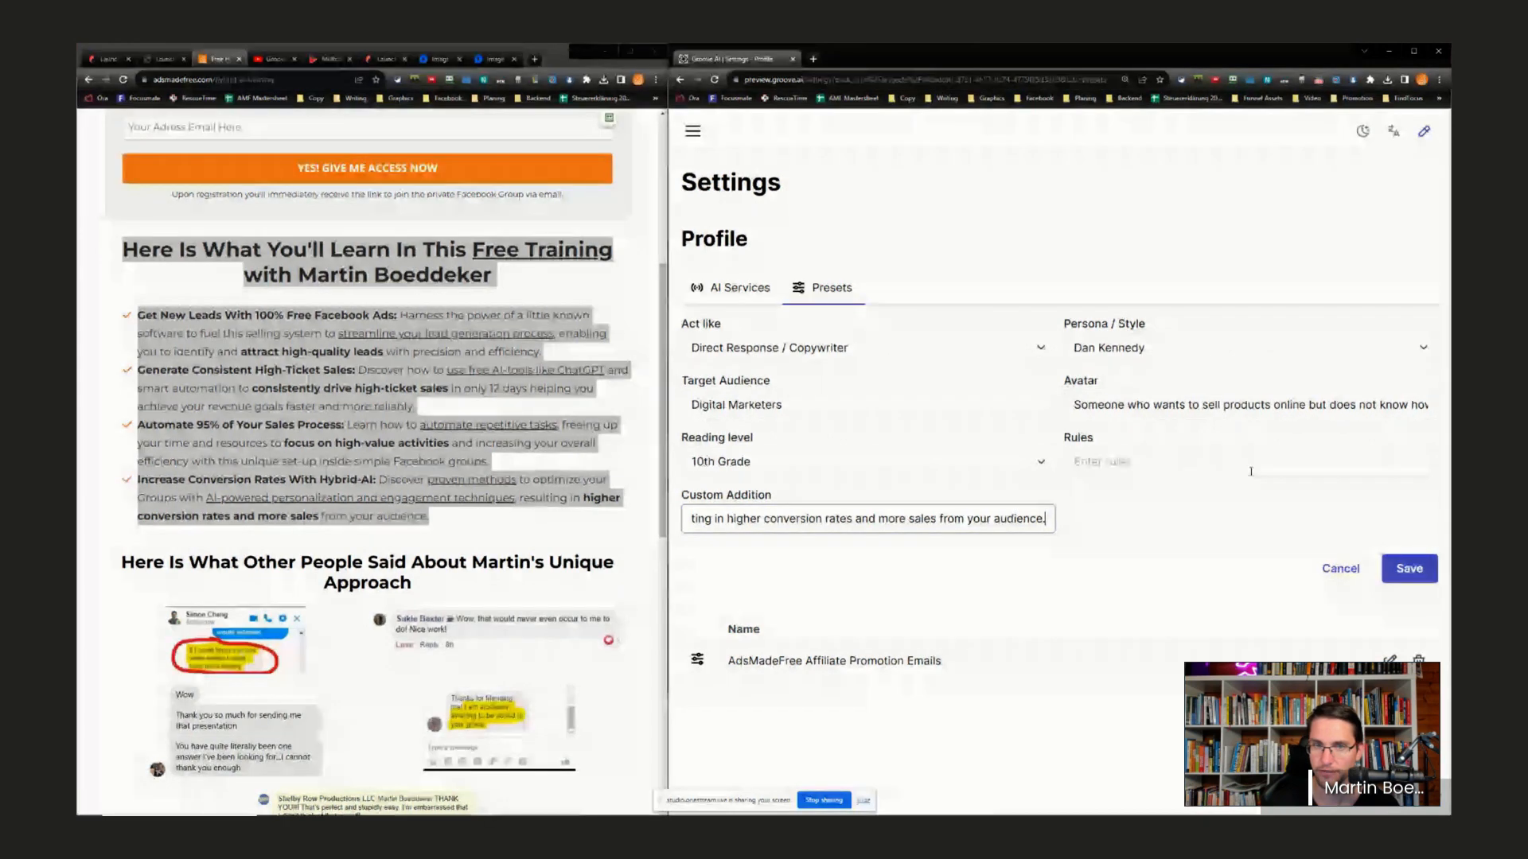
click(1407, 570)
click(1008, 480)
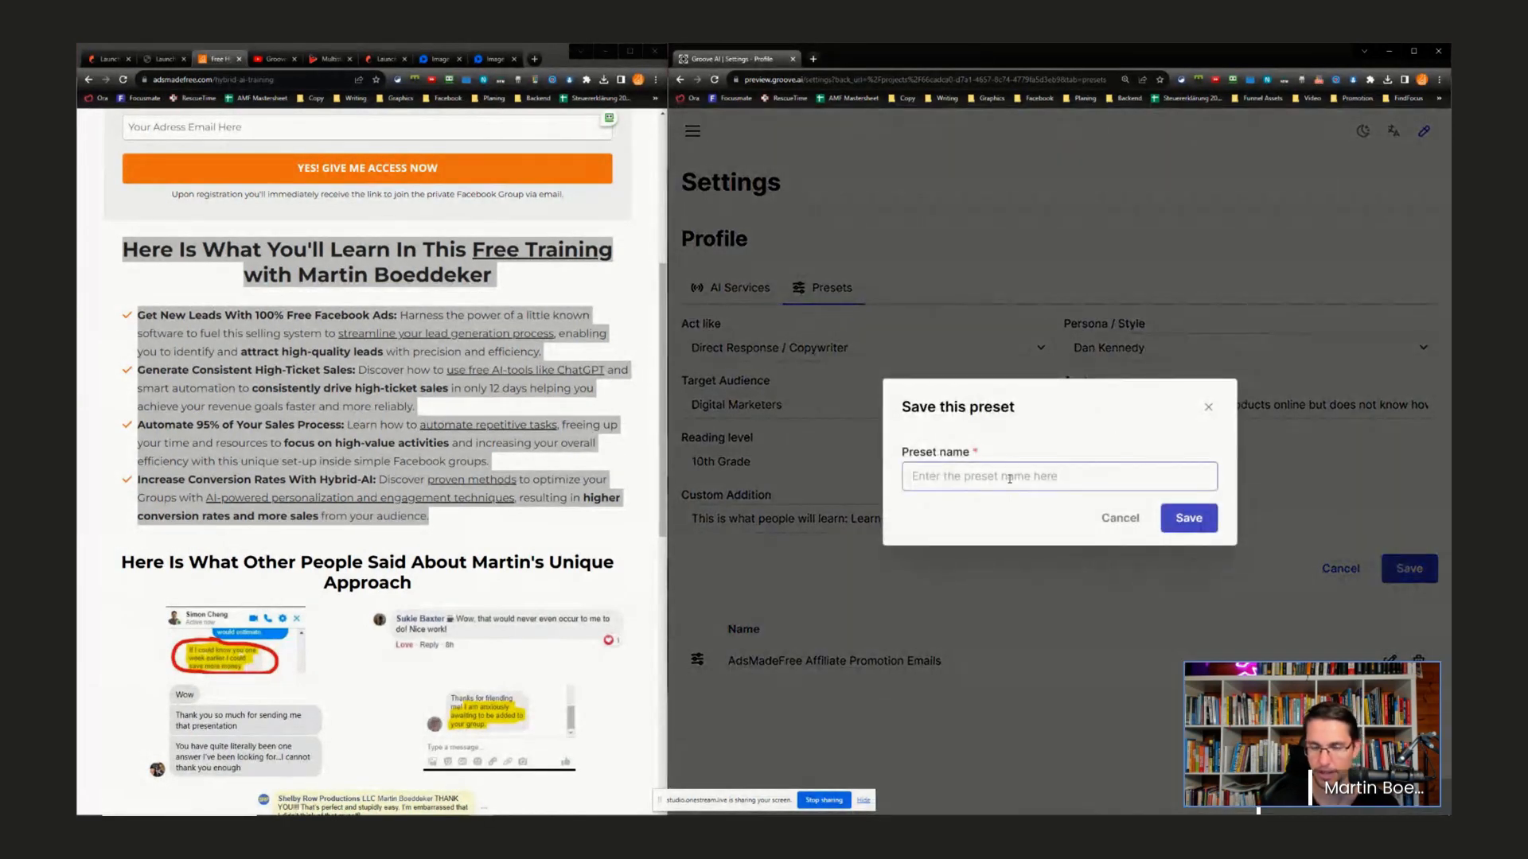
text(Prod)
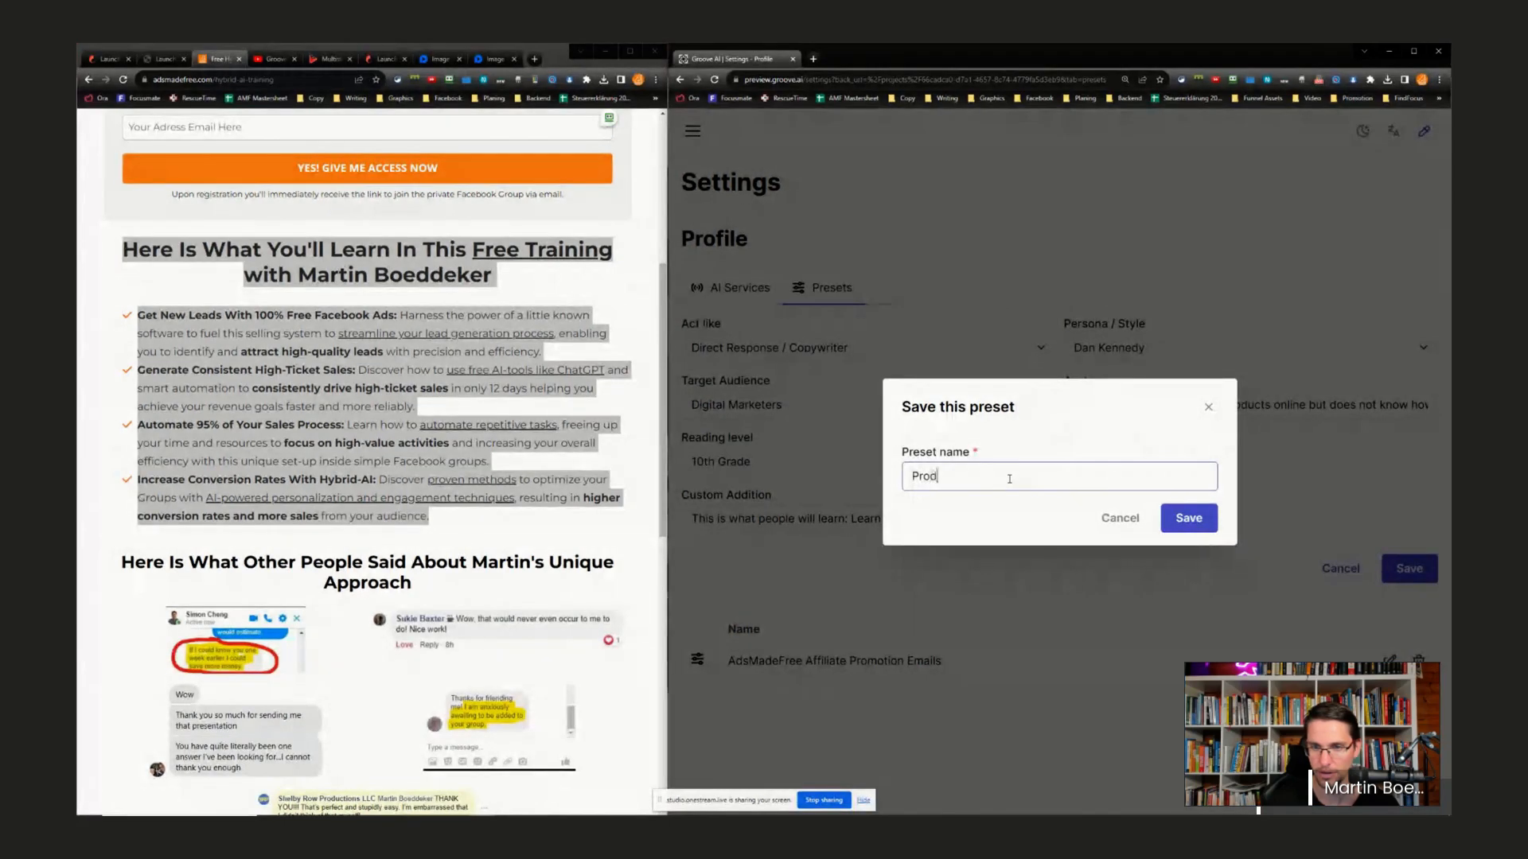
text(uct Launc)
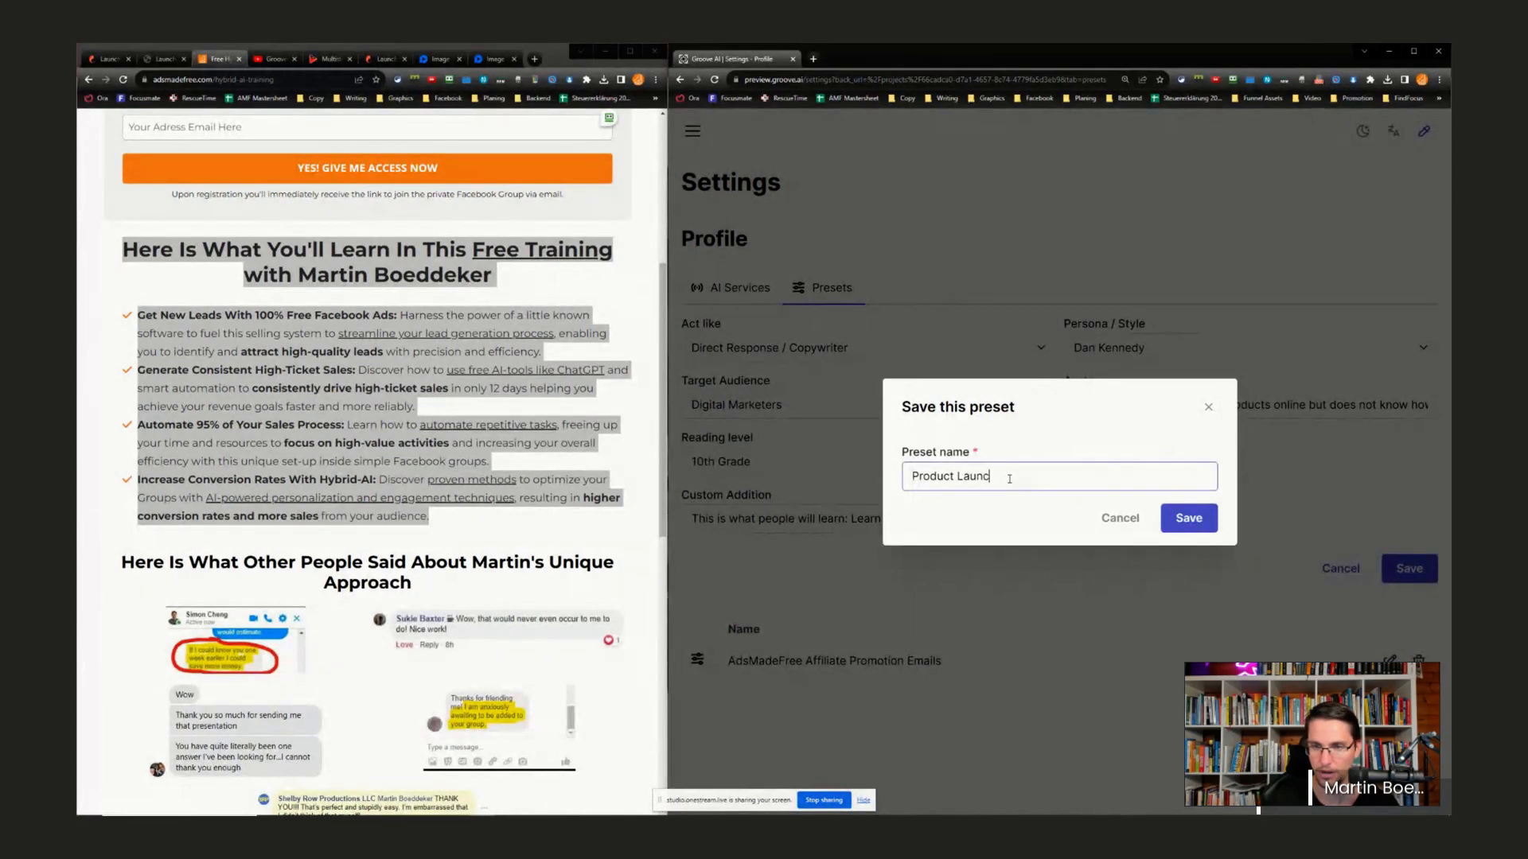
text(h Formular)
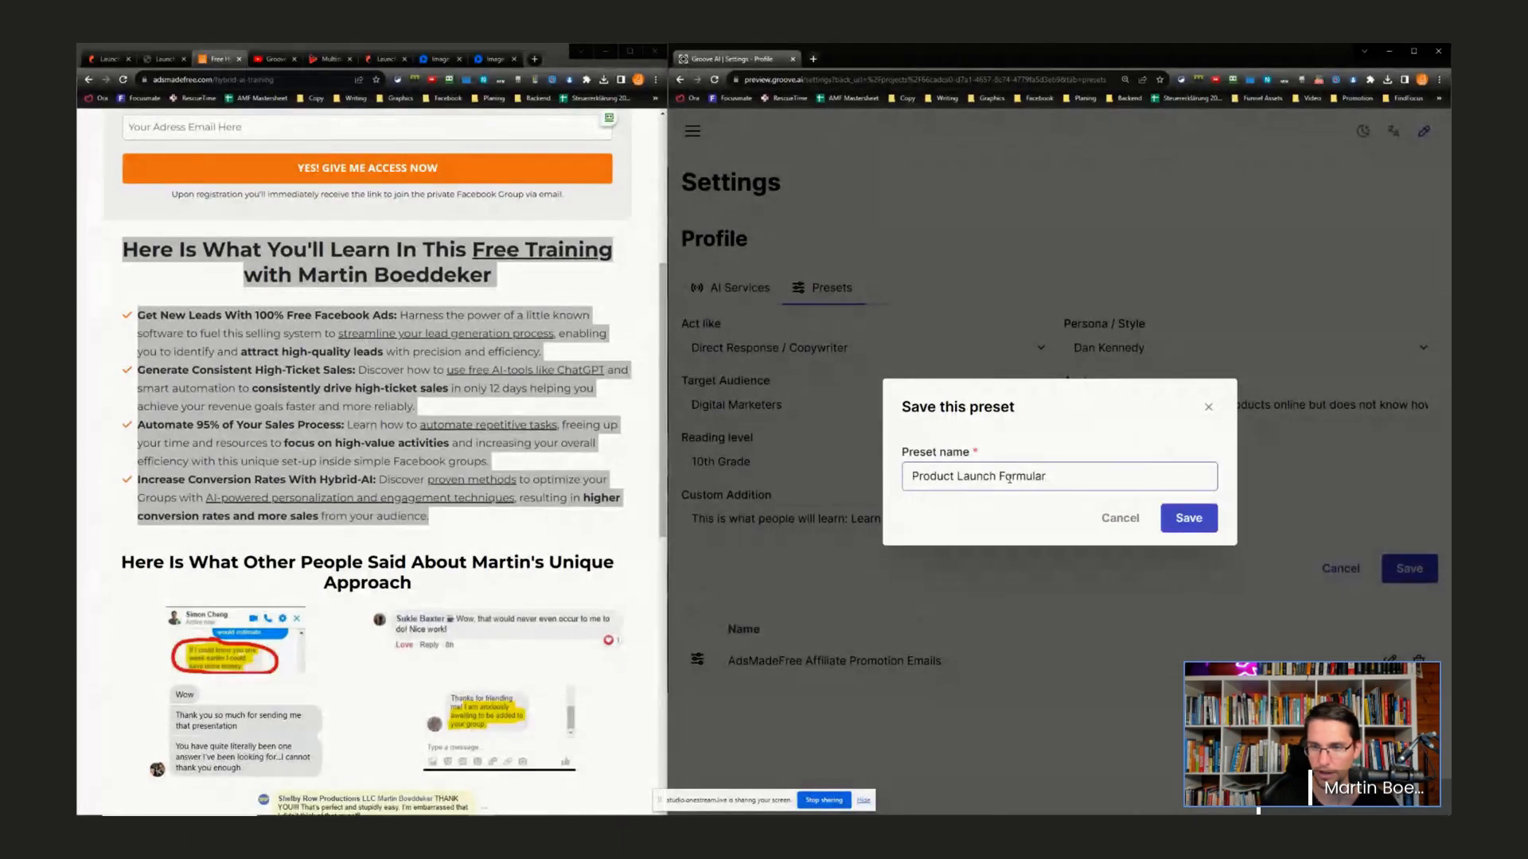
key(BackSpace)
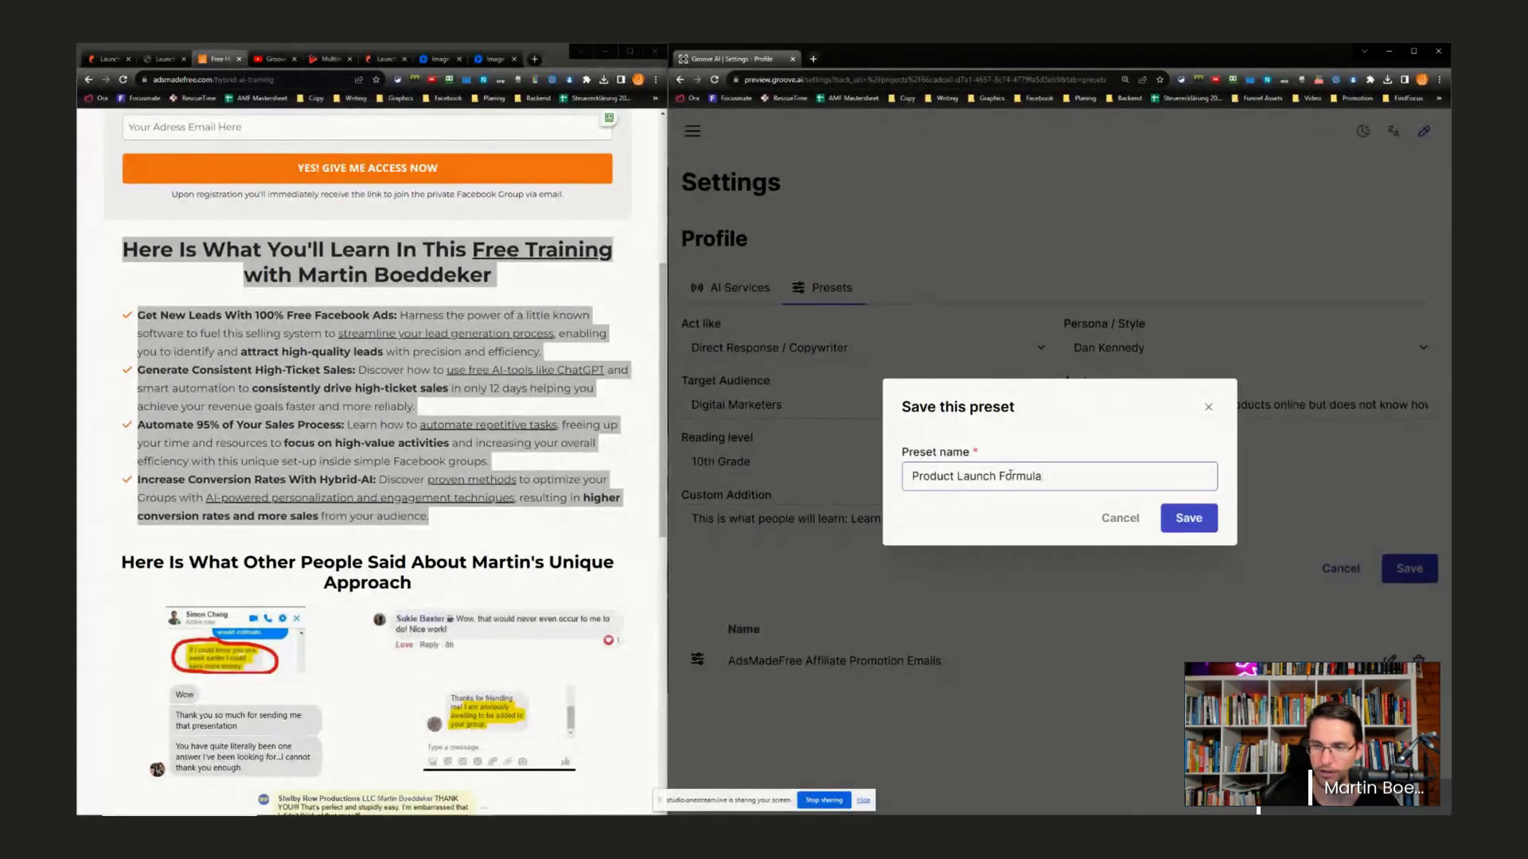
click(1186, 518)
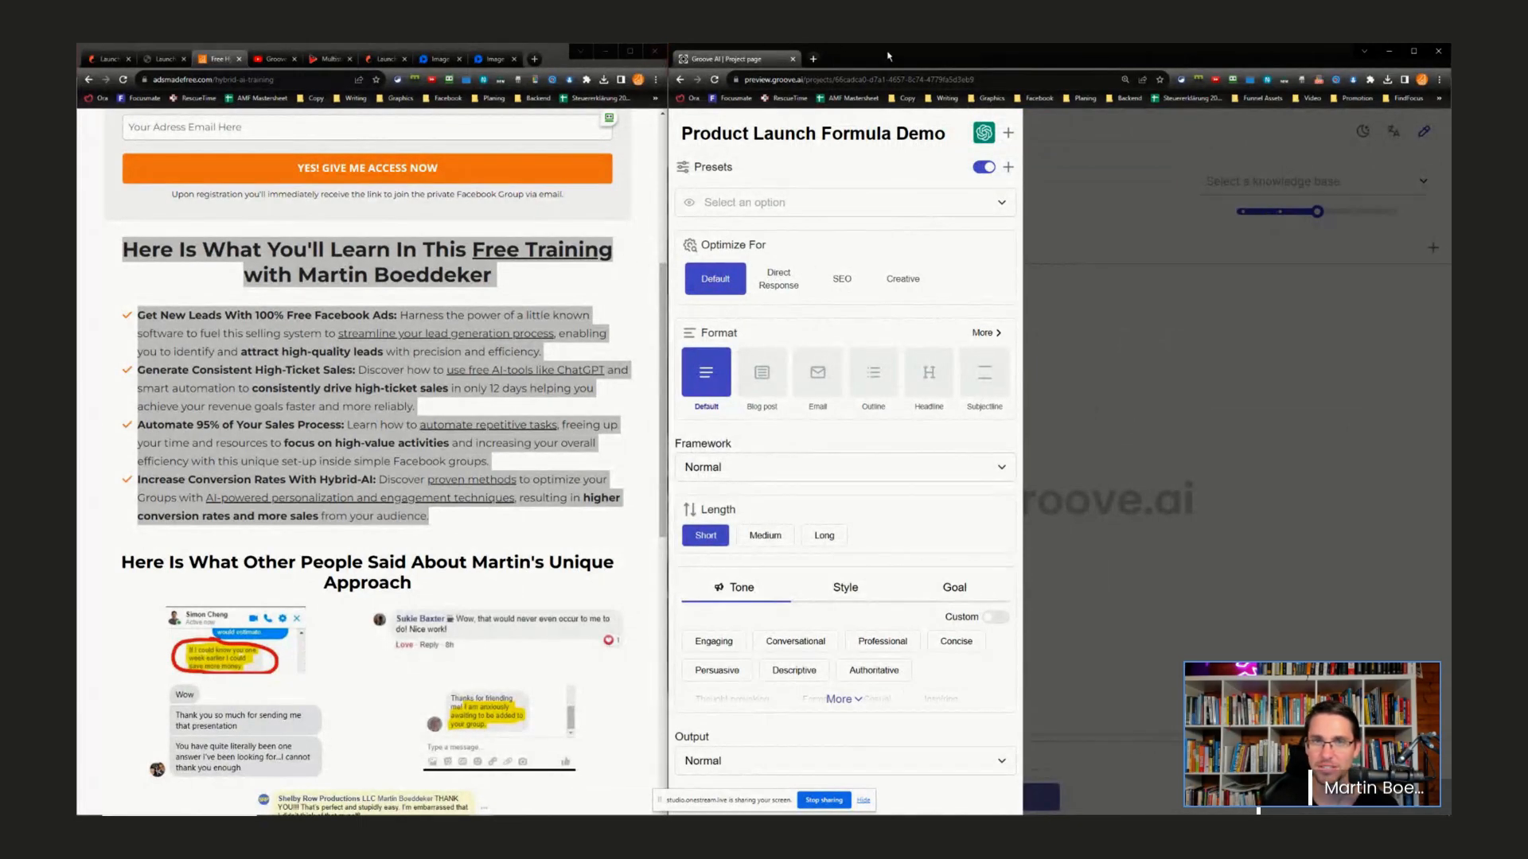
- With the Groove.ai project window maximized, apply the Product Launch Formula preset and optimize for Direct Response
drag(889, 56, 375, 95)
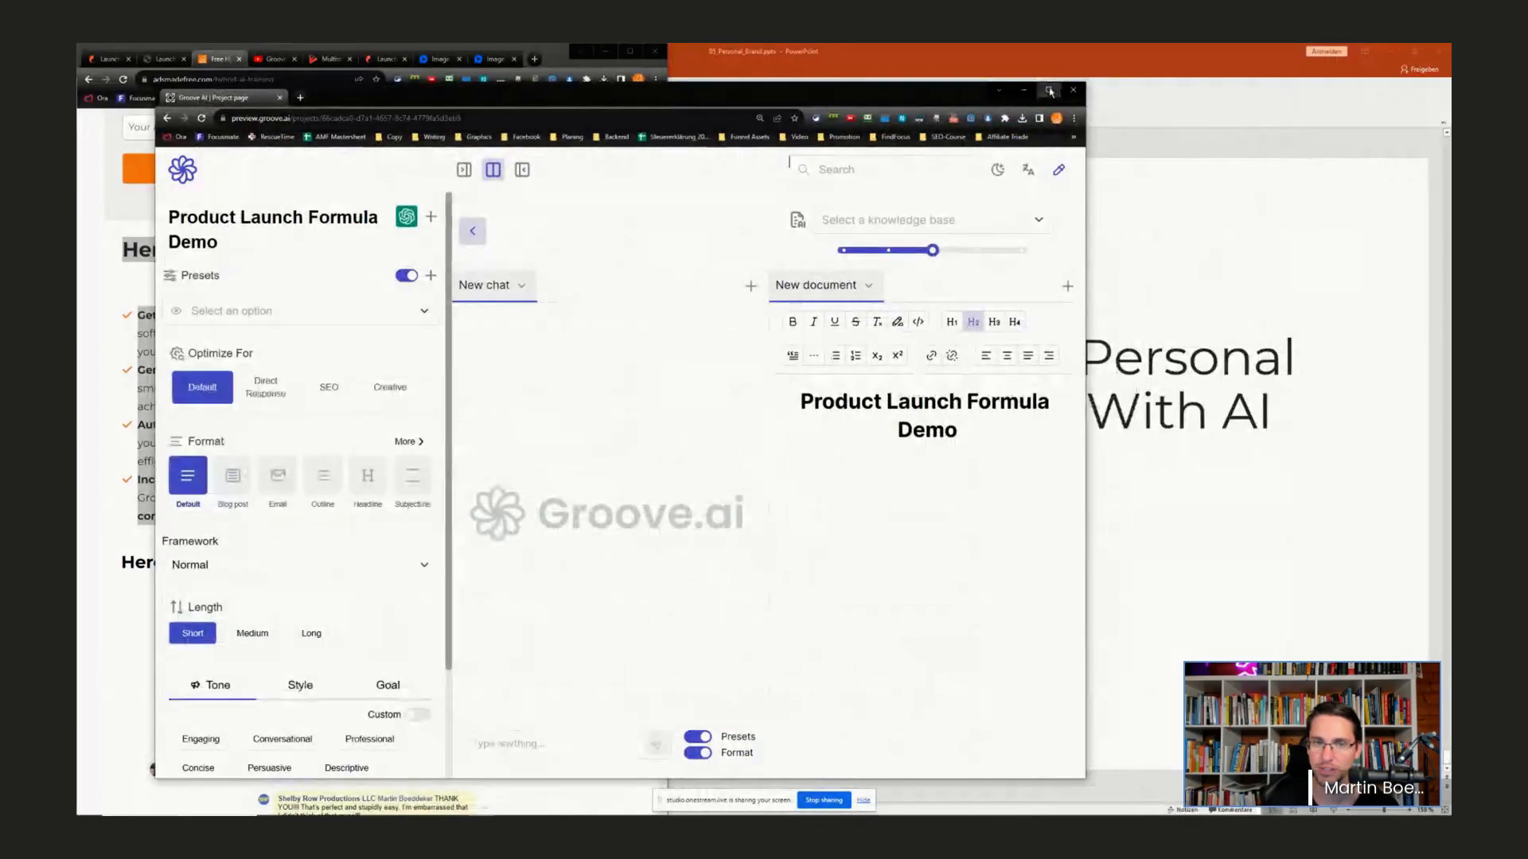
click(1050, 91)
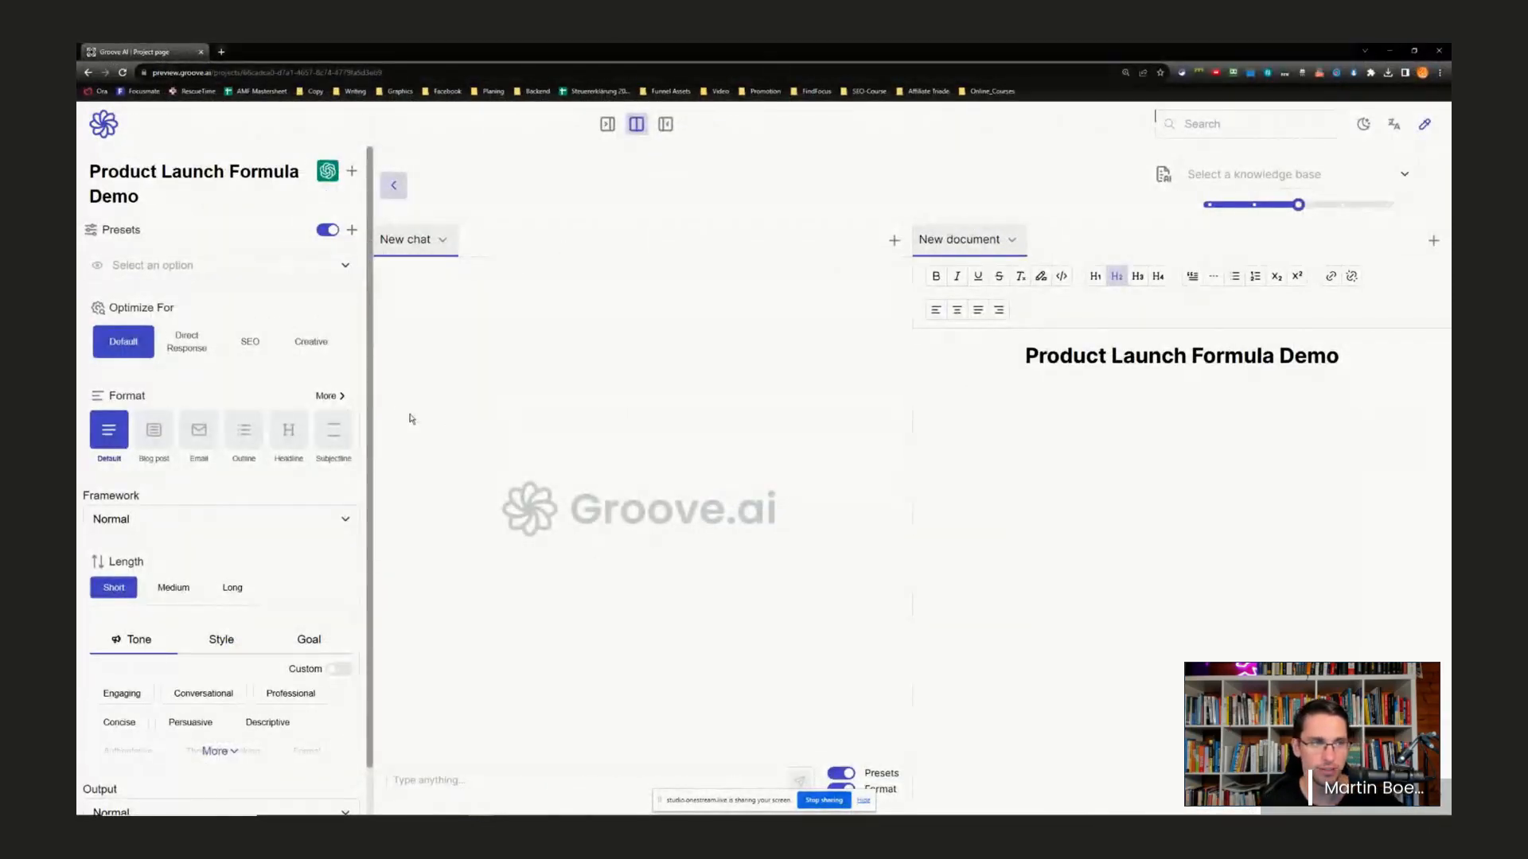
click(341, 267)
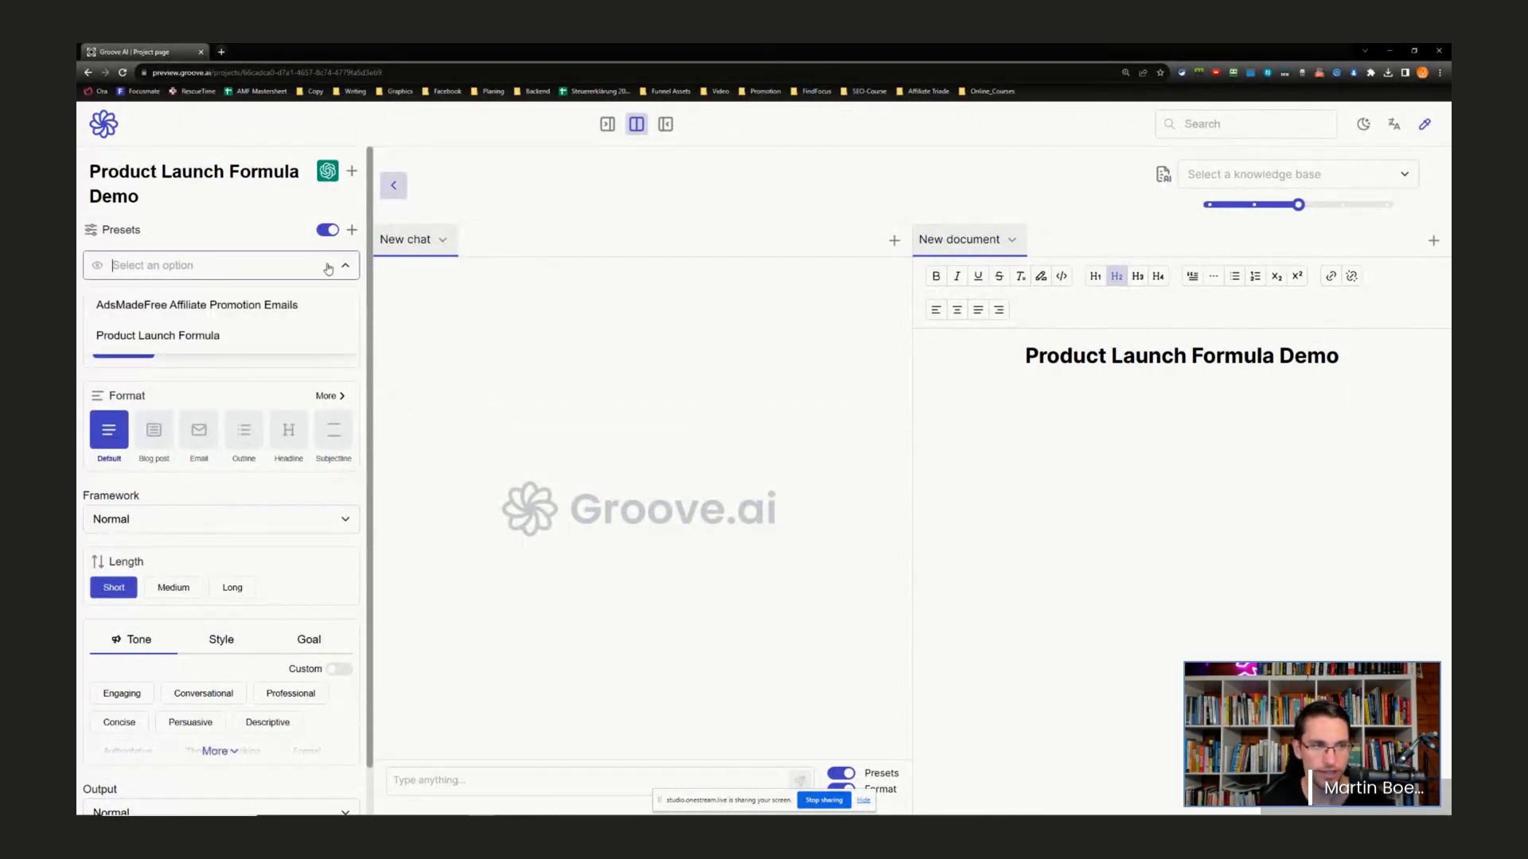
click(191, 351)
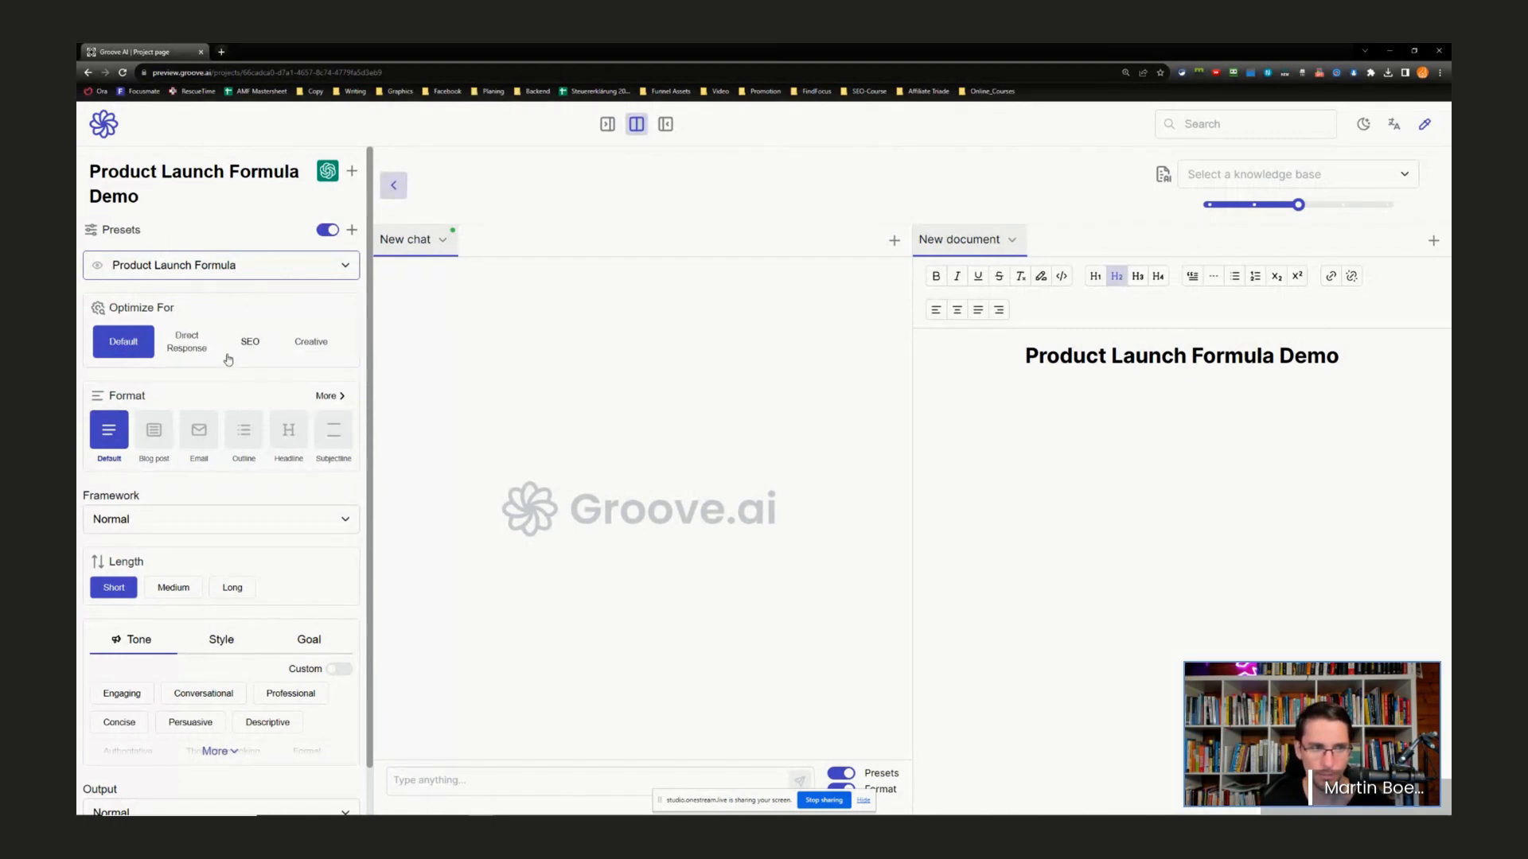
click(194, 351)
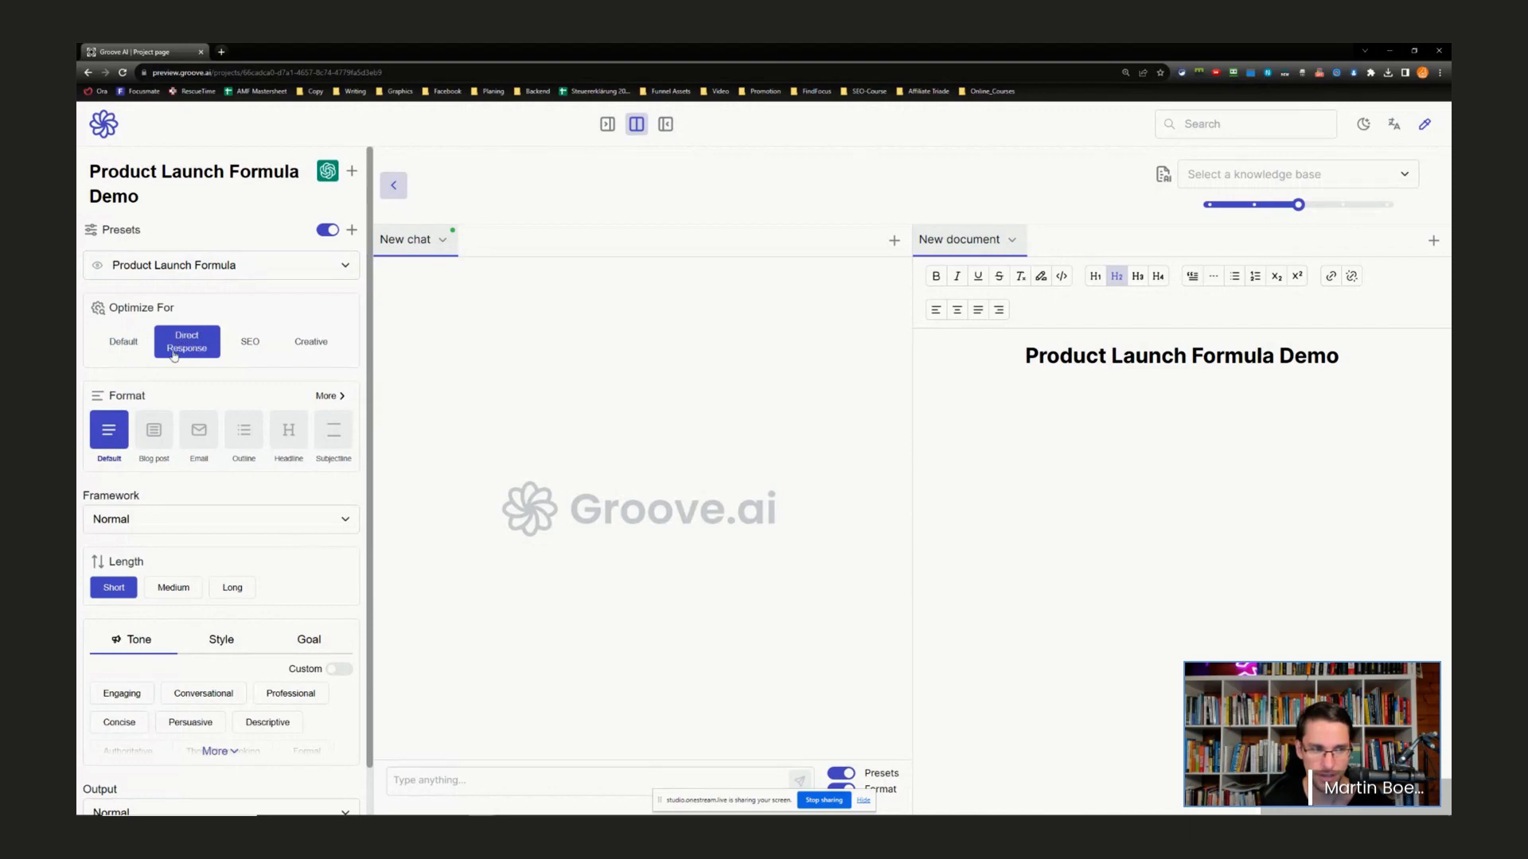
- Review the project's format and length settings, the full list of tones, and the available AI services
scroll(244, 510, down, 1)
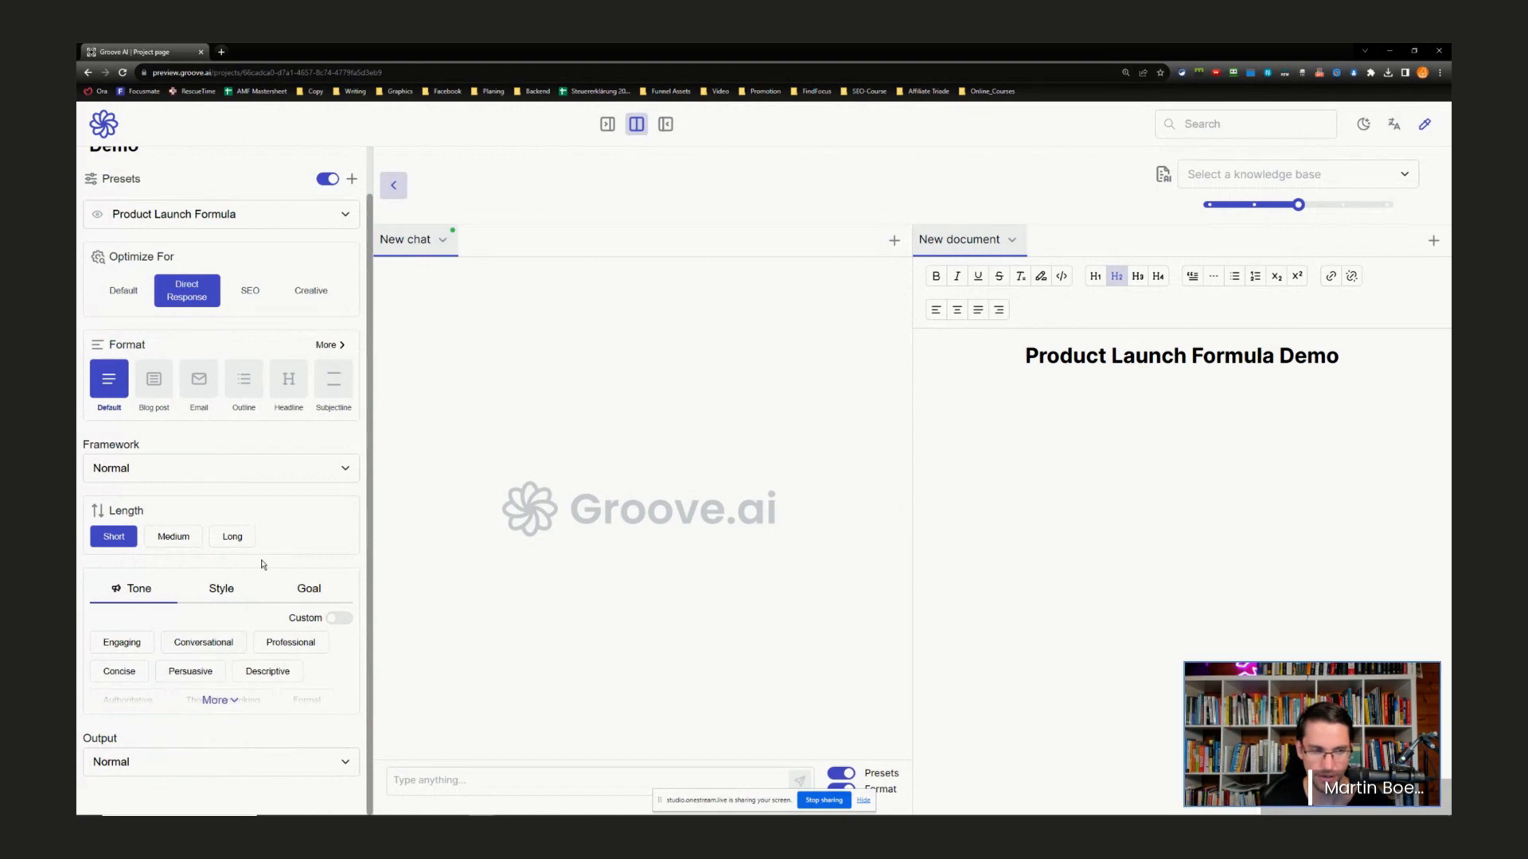
scroll(262, 557, up, 1)
scroll(271, 525, down, 1)
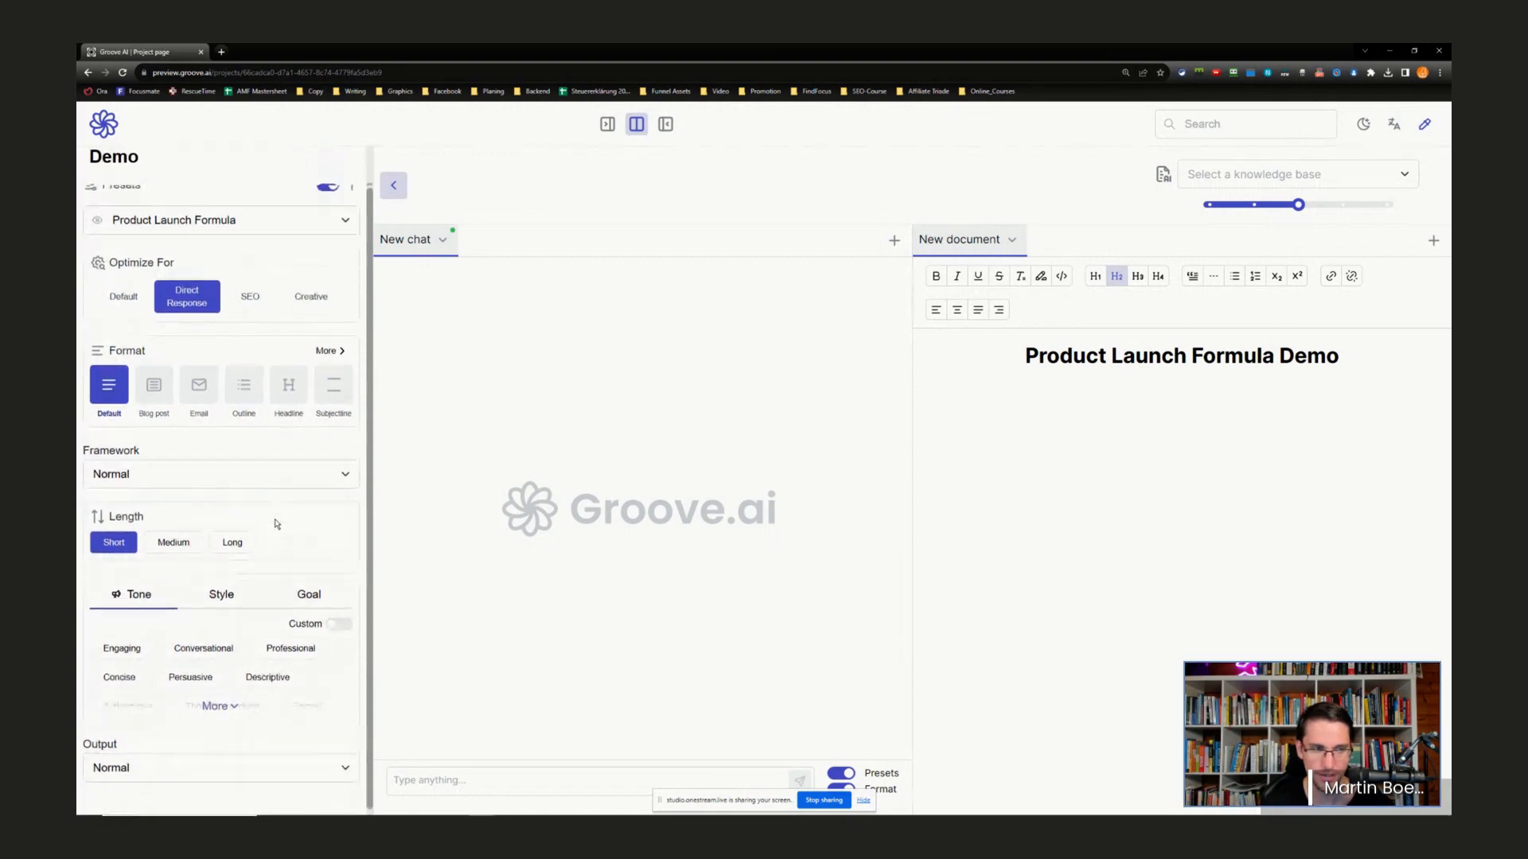
click(236, 702)
scroll(270, 577, down, 3)
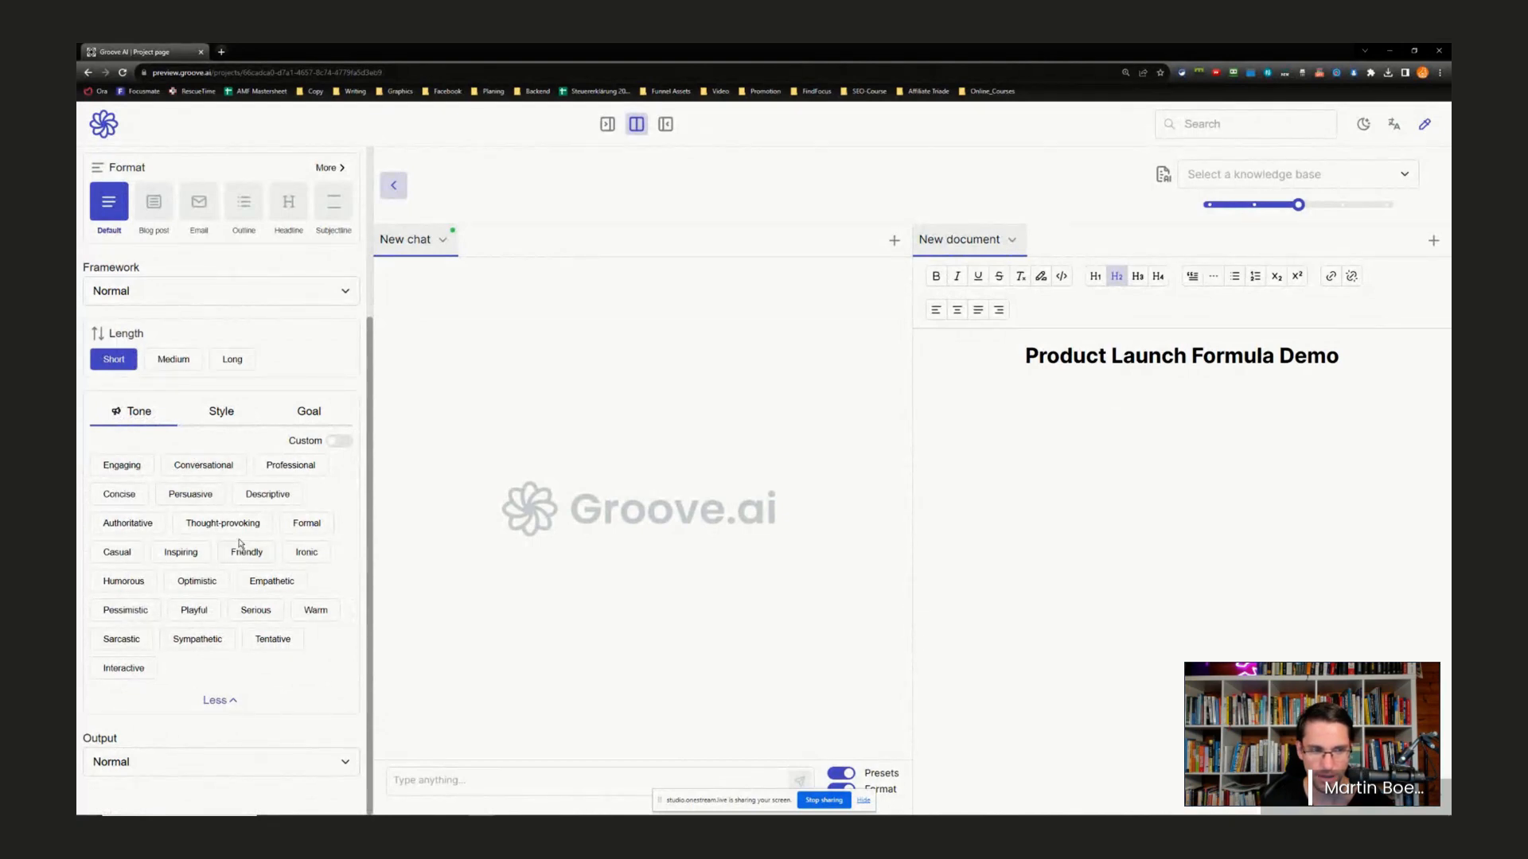
scroll(238, 541, up, 4)
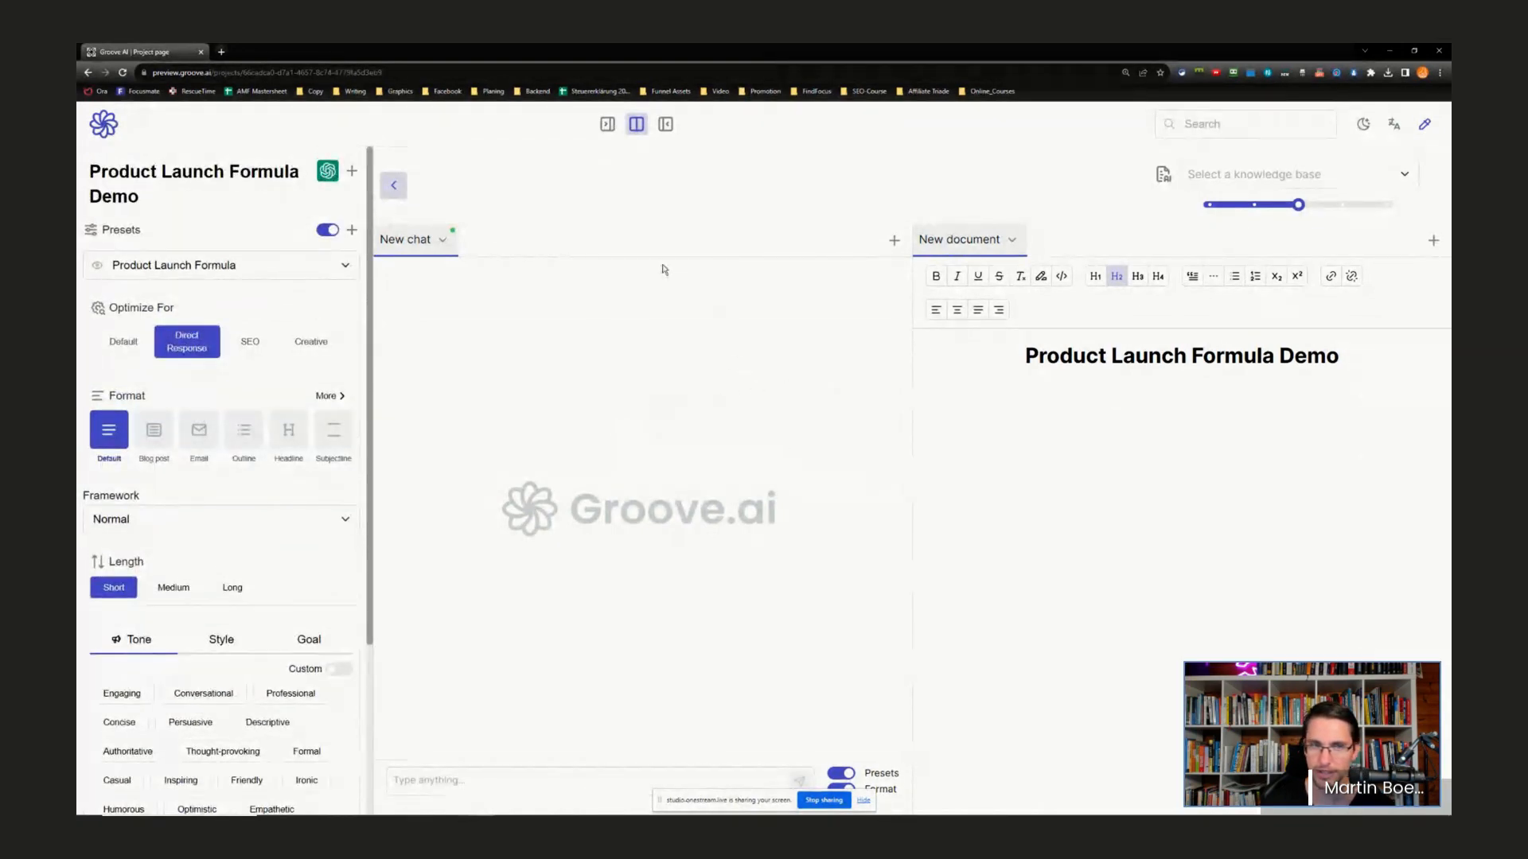
click(329, 173)
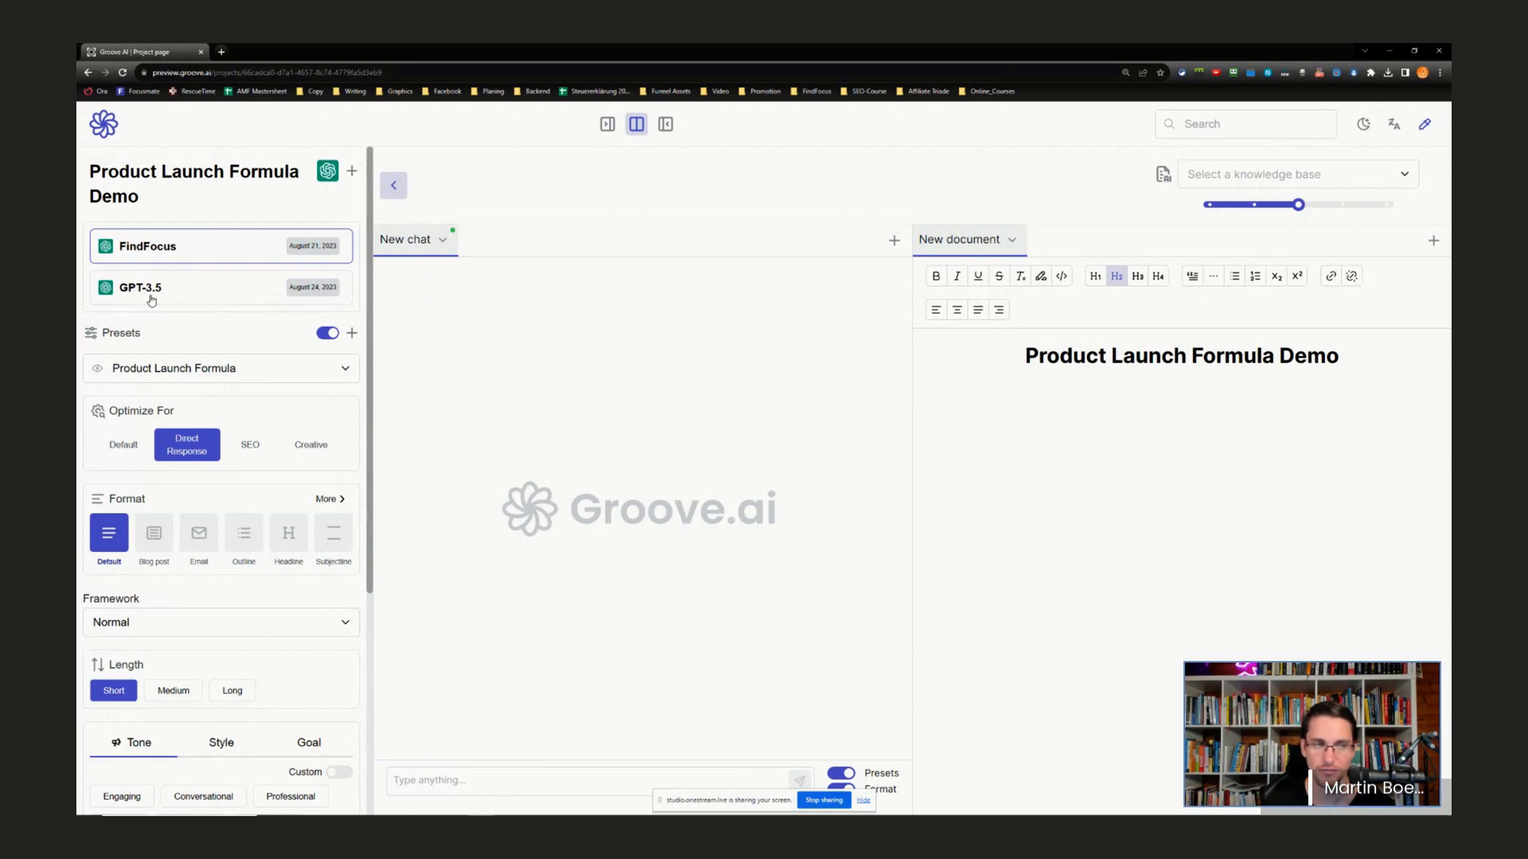
scroll(163, 253, down, 2)
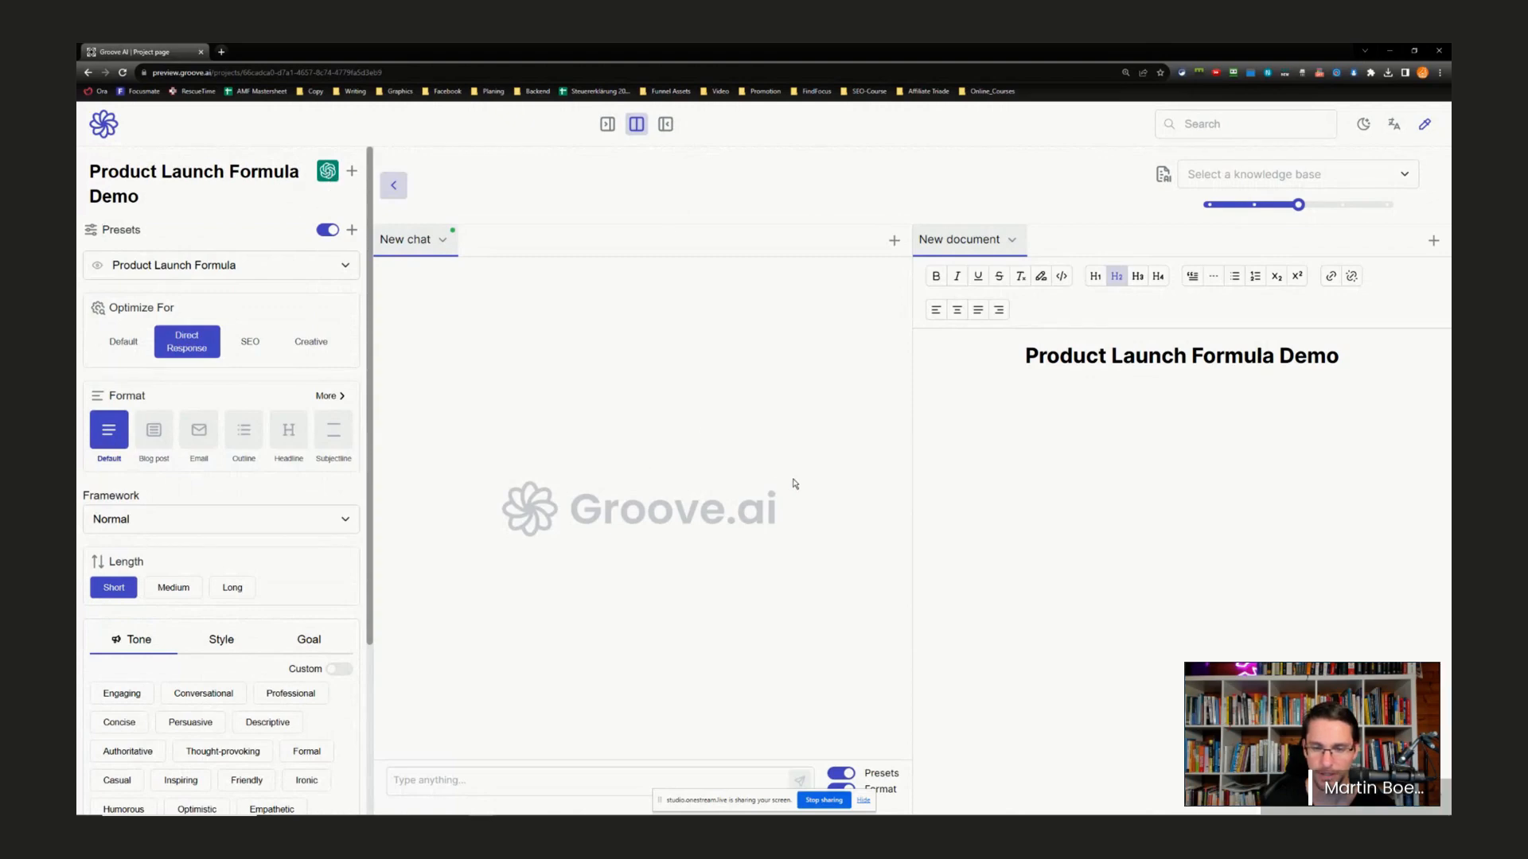
- Hide the screen-sharing notice and return the Groove.ai project window to full size
click(864, 800)
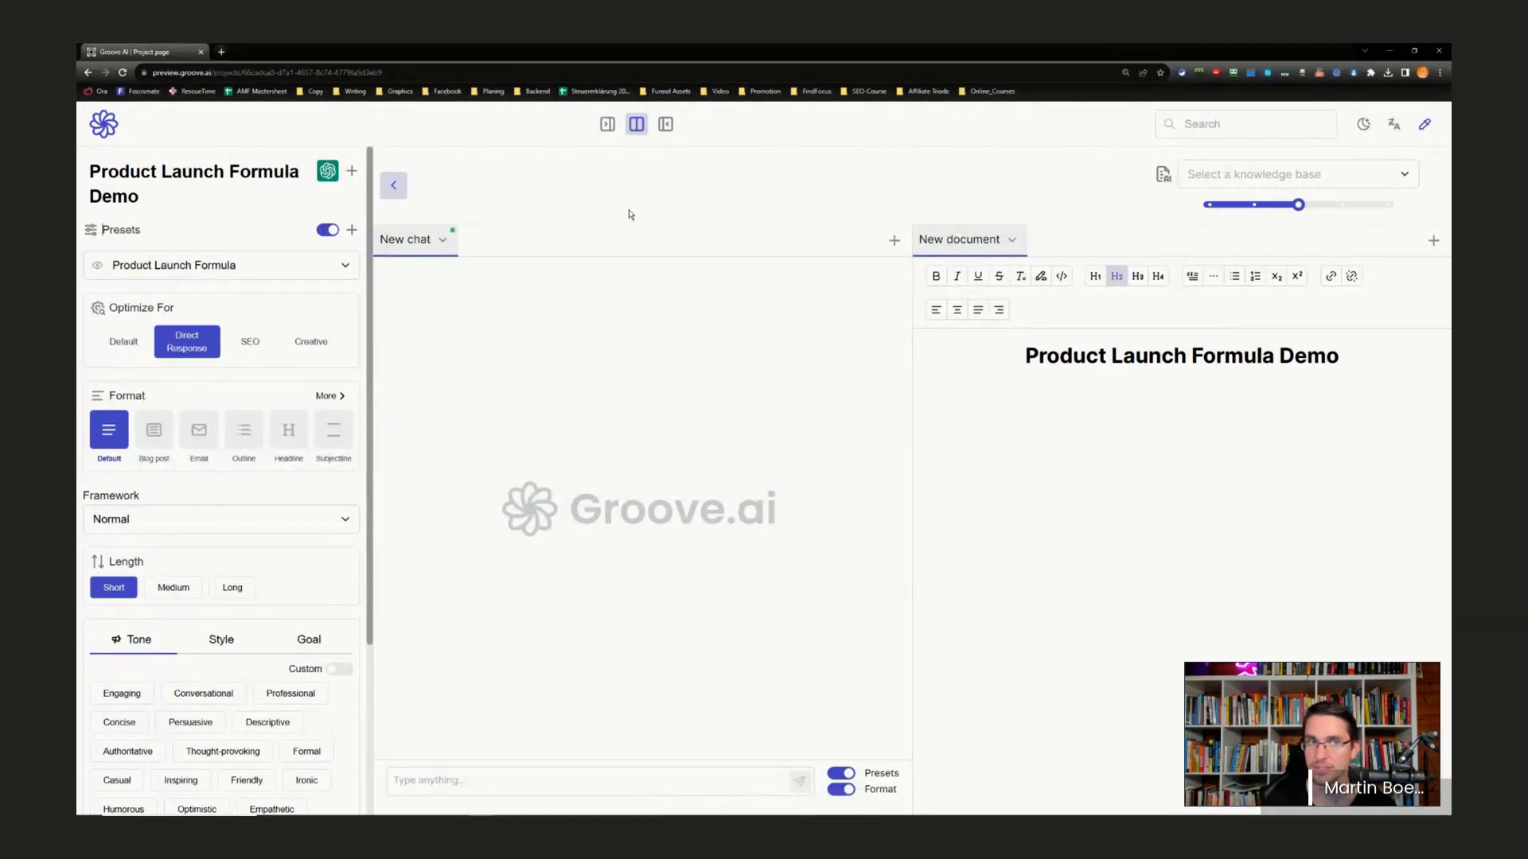
drag(423, 59, 465, 110)
drag(555, 56, 1450, 128)
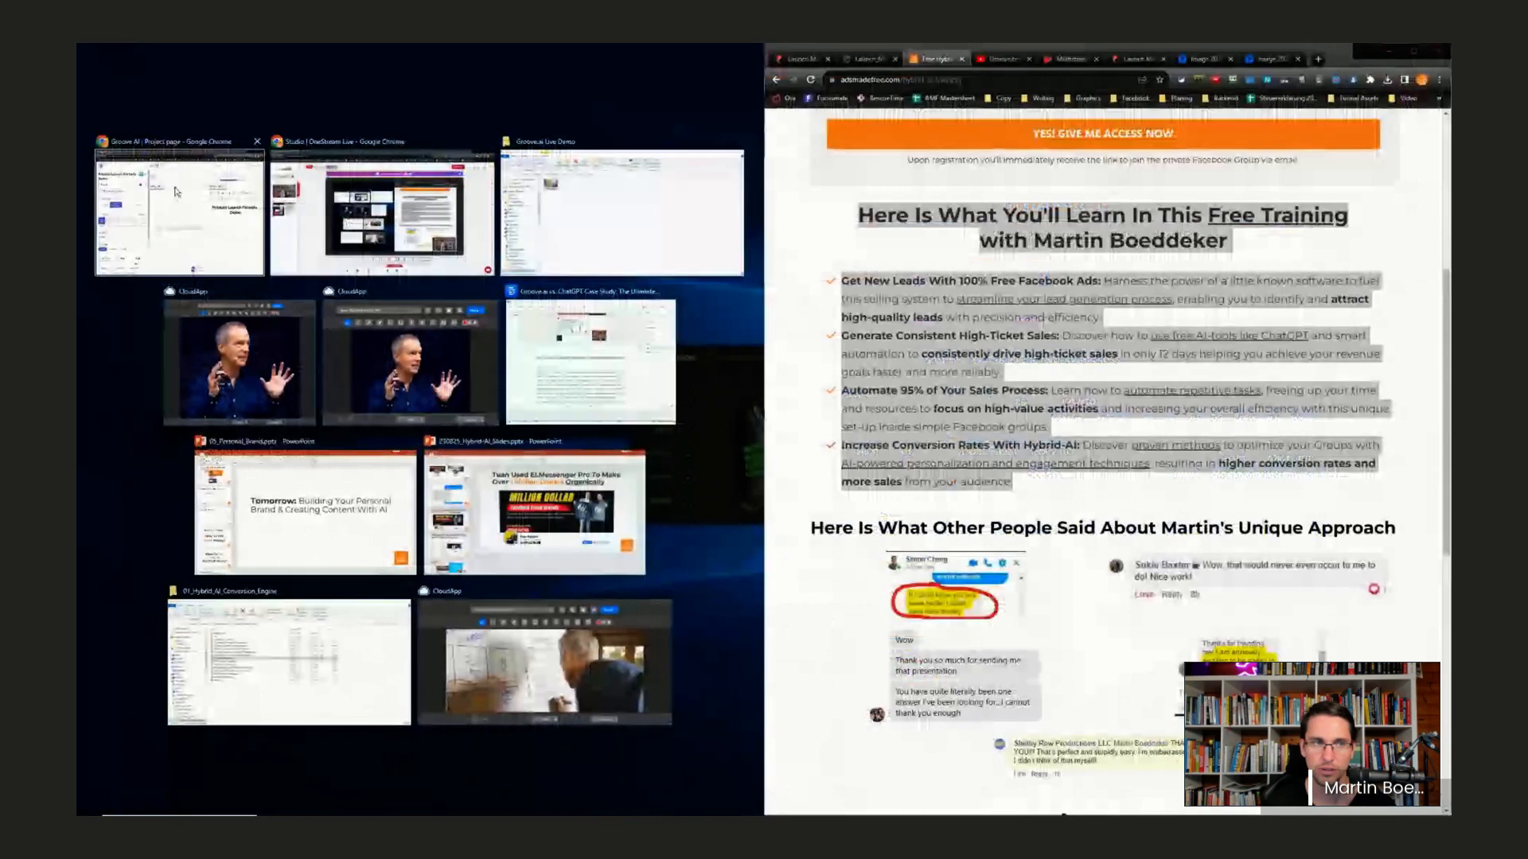
click(412, 220)
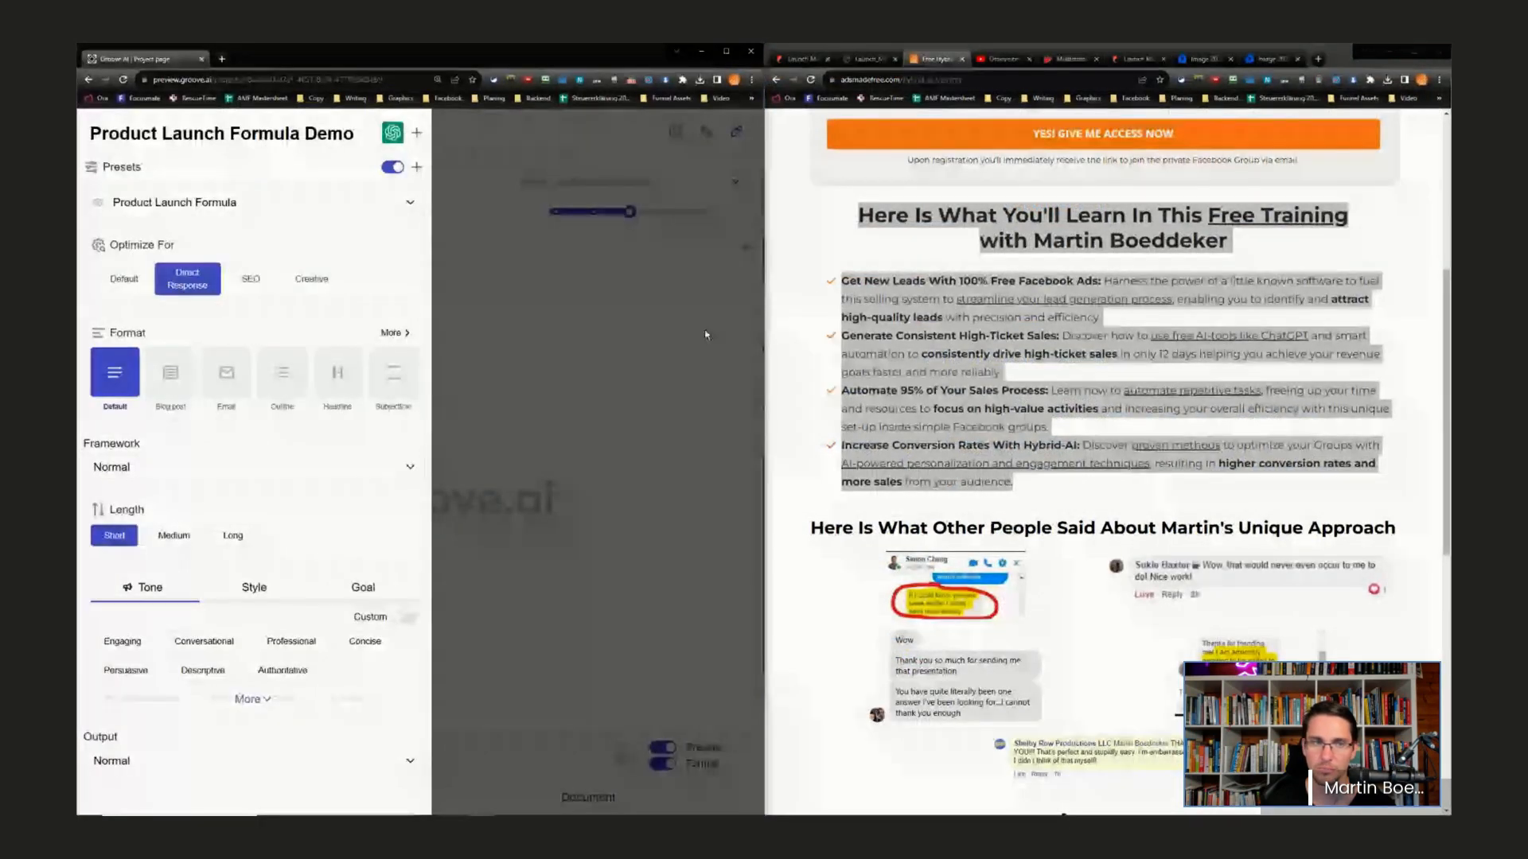
drag(1363, 66, 1451, 199)
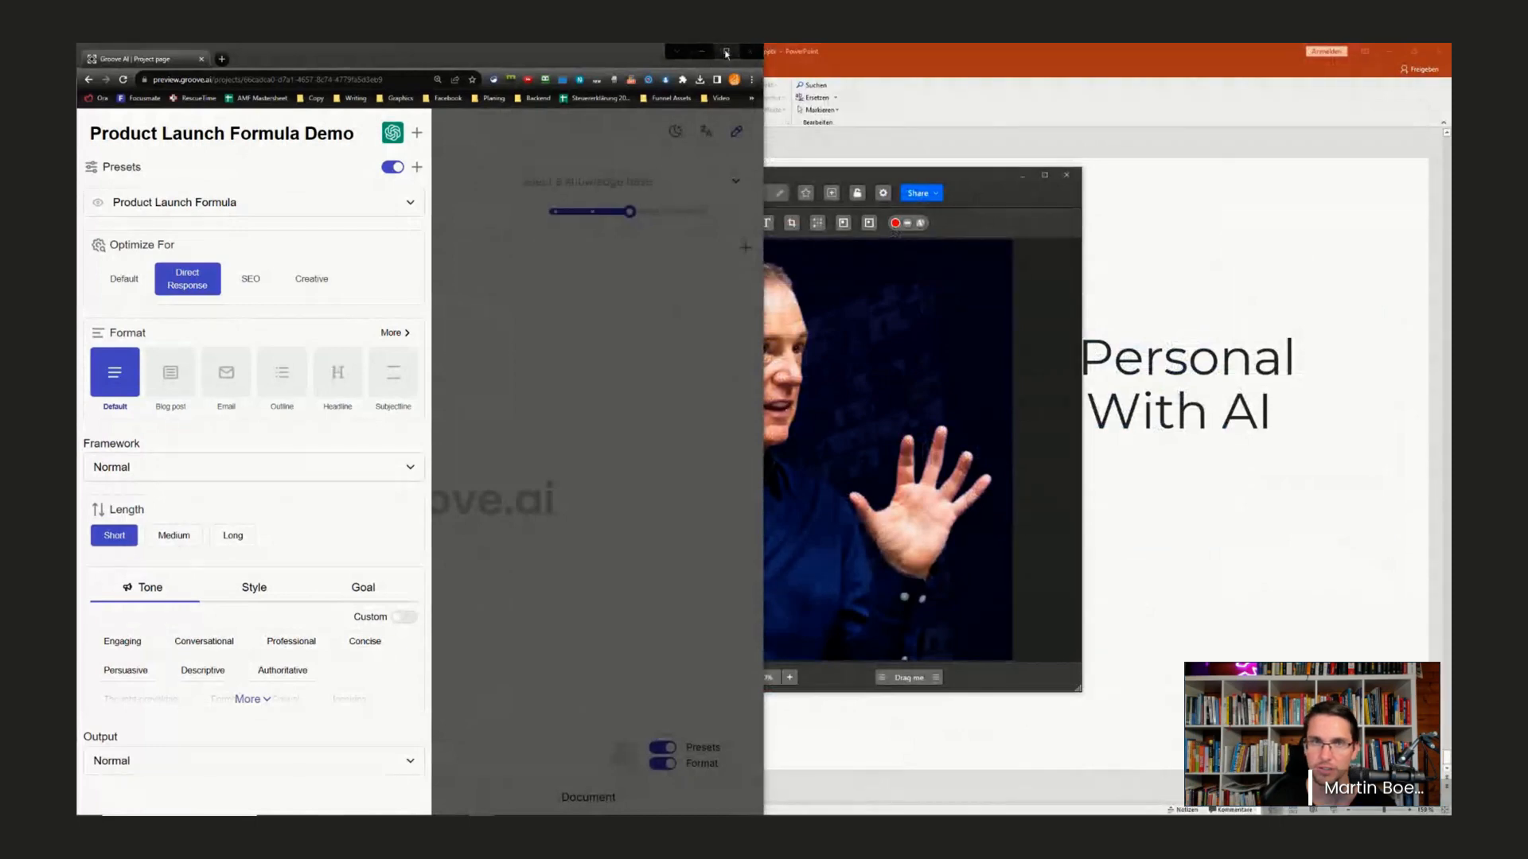
click(726, 51)
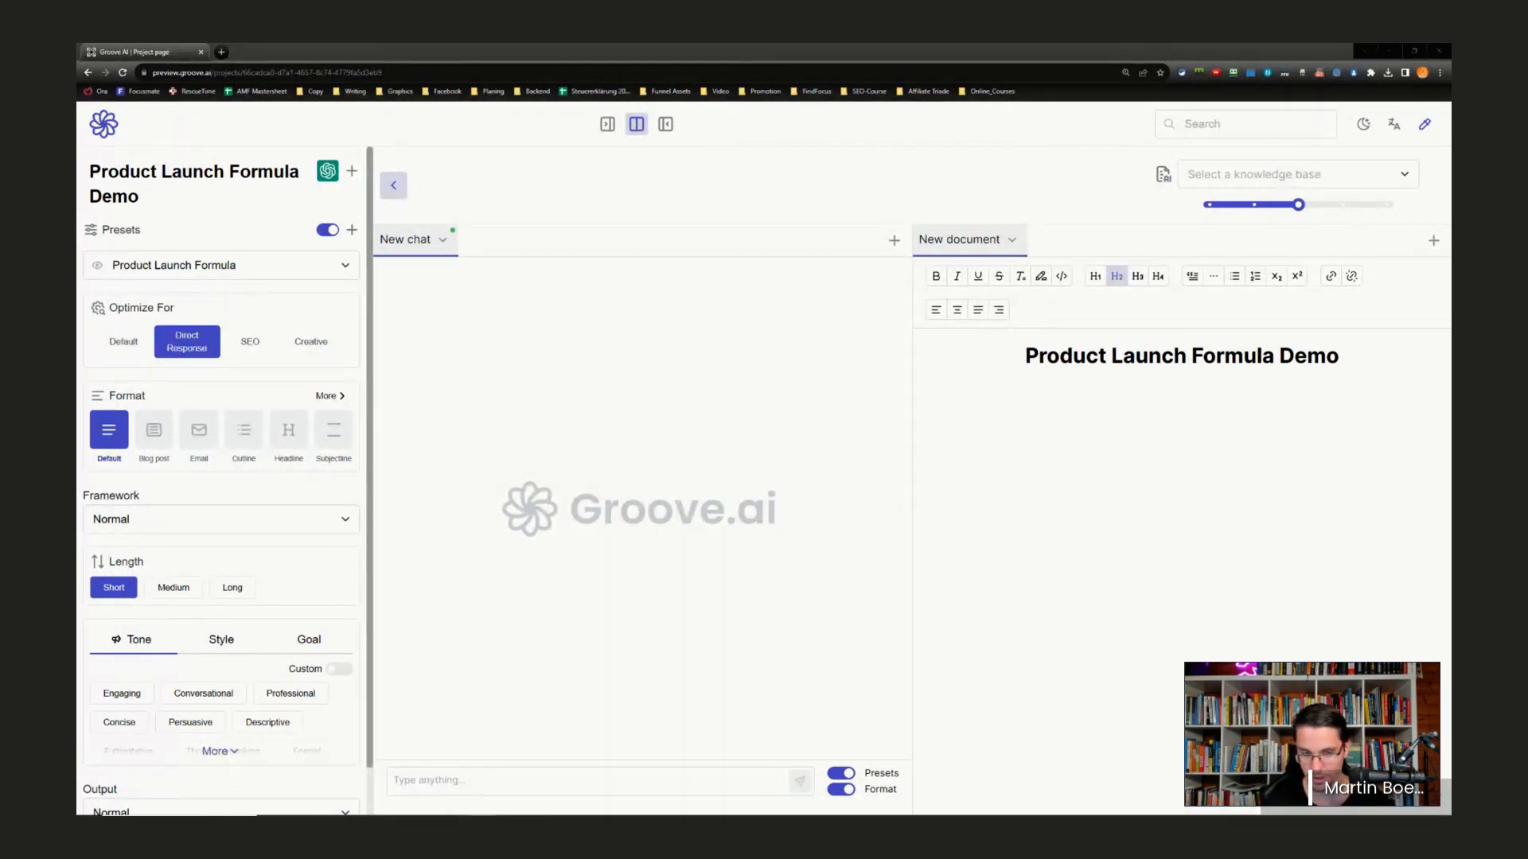
- Paste the prompt starting "I'm going to ask a series of questions about my avatar" into the chat message and over the document heading
click(475, 781)
text(Your answers should go beyond the superficial, and really look deeply into the inner conversations that my avatar has with themselves. The goal is for me to be able to use these answers to create marketing and training that speaks to what my avatar truly cares about on a deep level.)
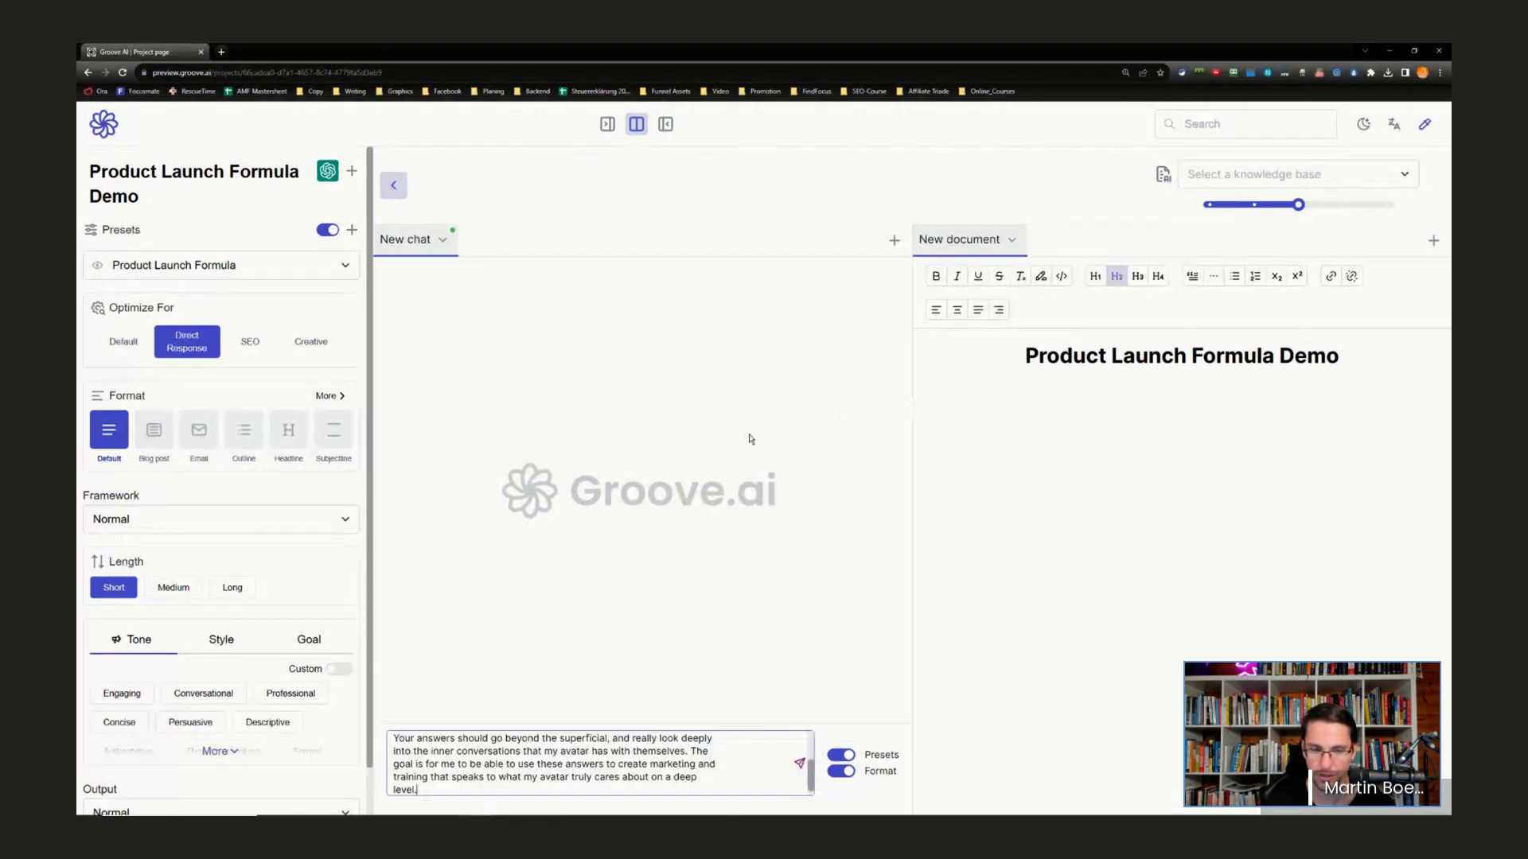
drag(1027, 355, 1367, 374)
text(I'm going to ask a series of questions about my avatar. Before you start, imagine you are a confident, experienced, and skilled online marketer who understands that the best way to make sales is to deeply understand and serve their client. Your answers should go beyond the superficial, and really look deeply into the inner conversations that my avatar has with themselves. The goal is for me to be able to use these answers to create marketing and training that speaks to what my avatar truly cares about on a deep level.)
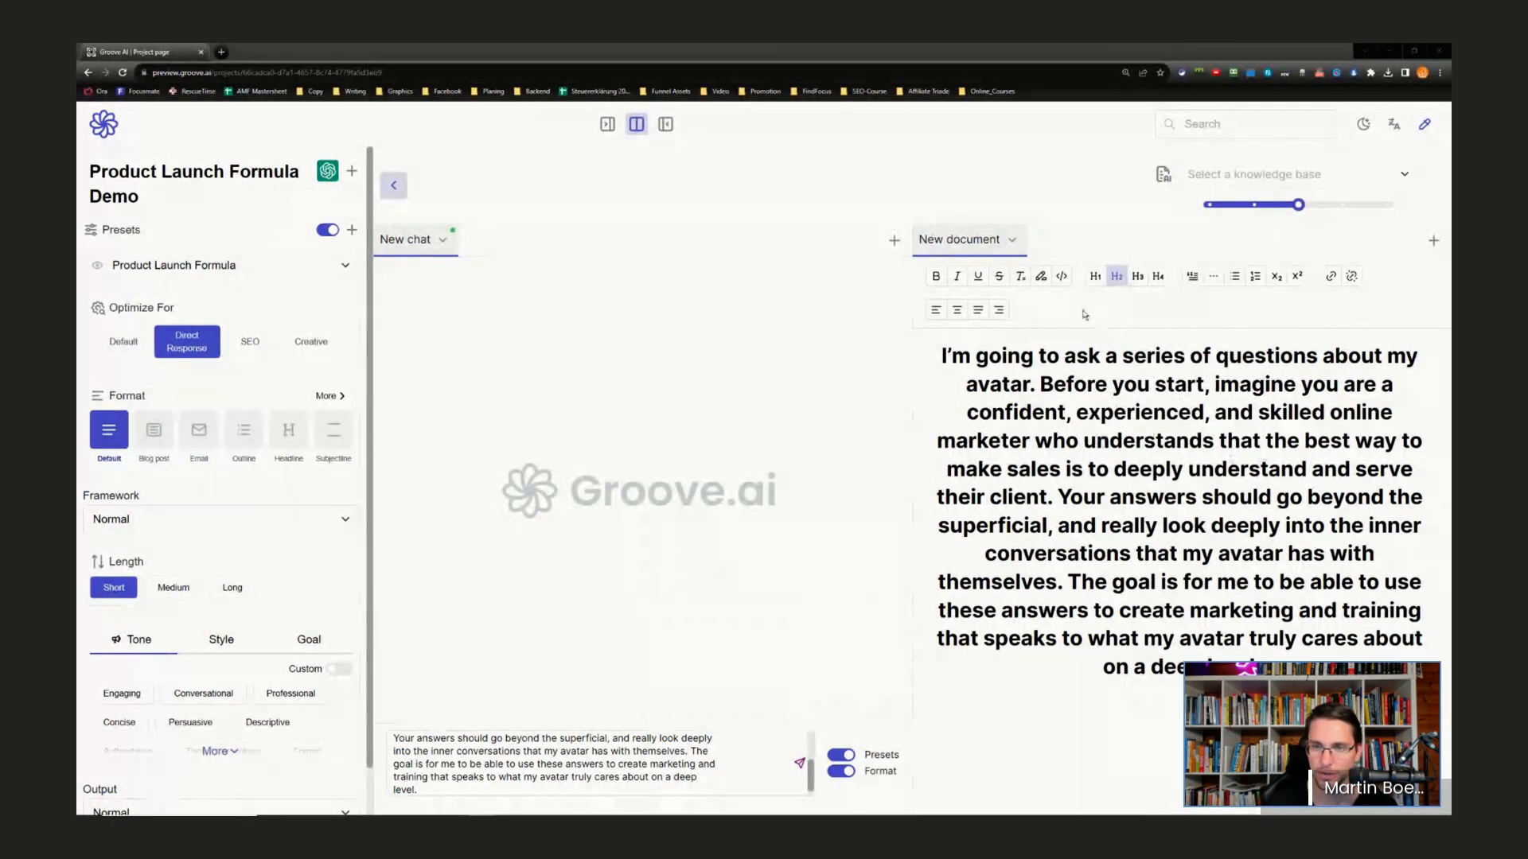
click(976, 358)
mouse_move(940, 358)
mouse_down()
mouse_move(1091, 610)
mouse_move(1181, 667)
mouse_move(1092, 392)
mouse_move(944, 356)
mouse_up()
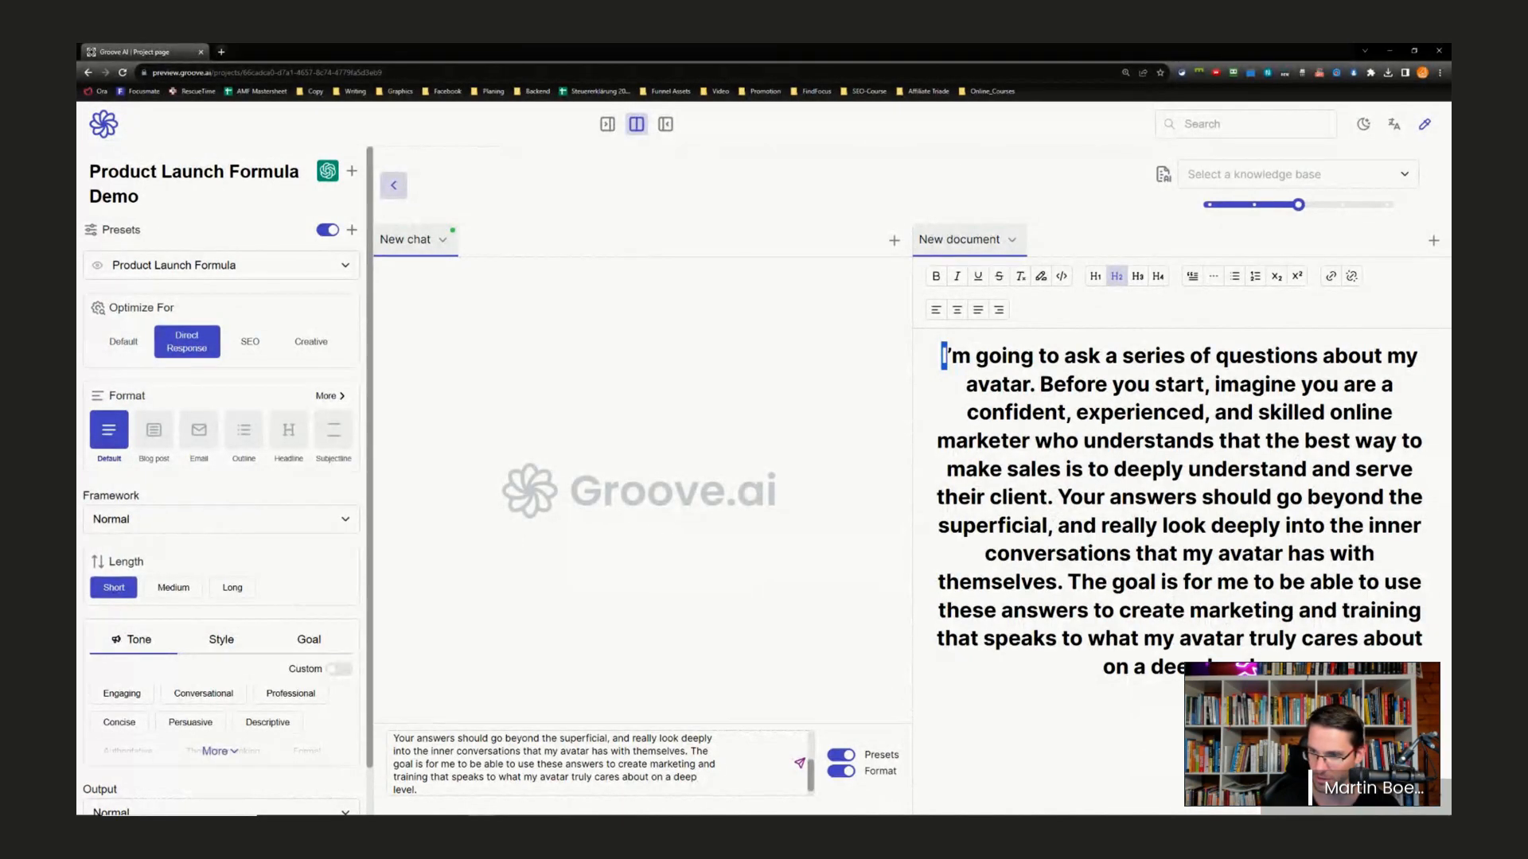
- Replace the chat message with the avatar prompt text copied from the document and send it
drag(1257, 666, 924, 333)
key(ctrl+c)
click(445, 792)
key(ctrl+a)
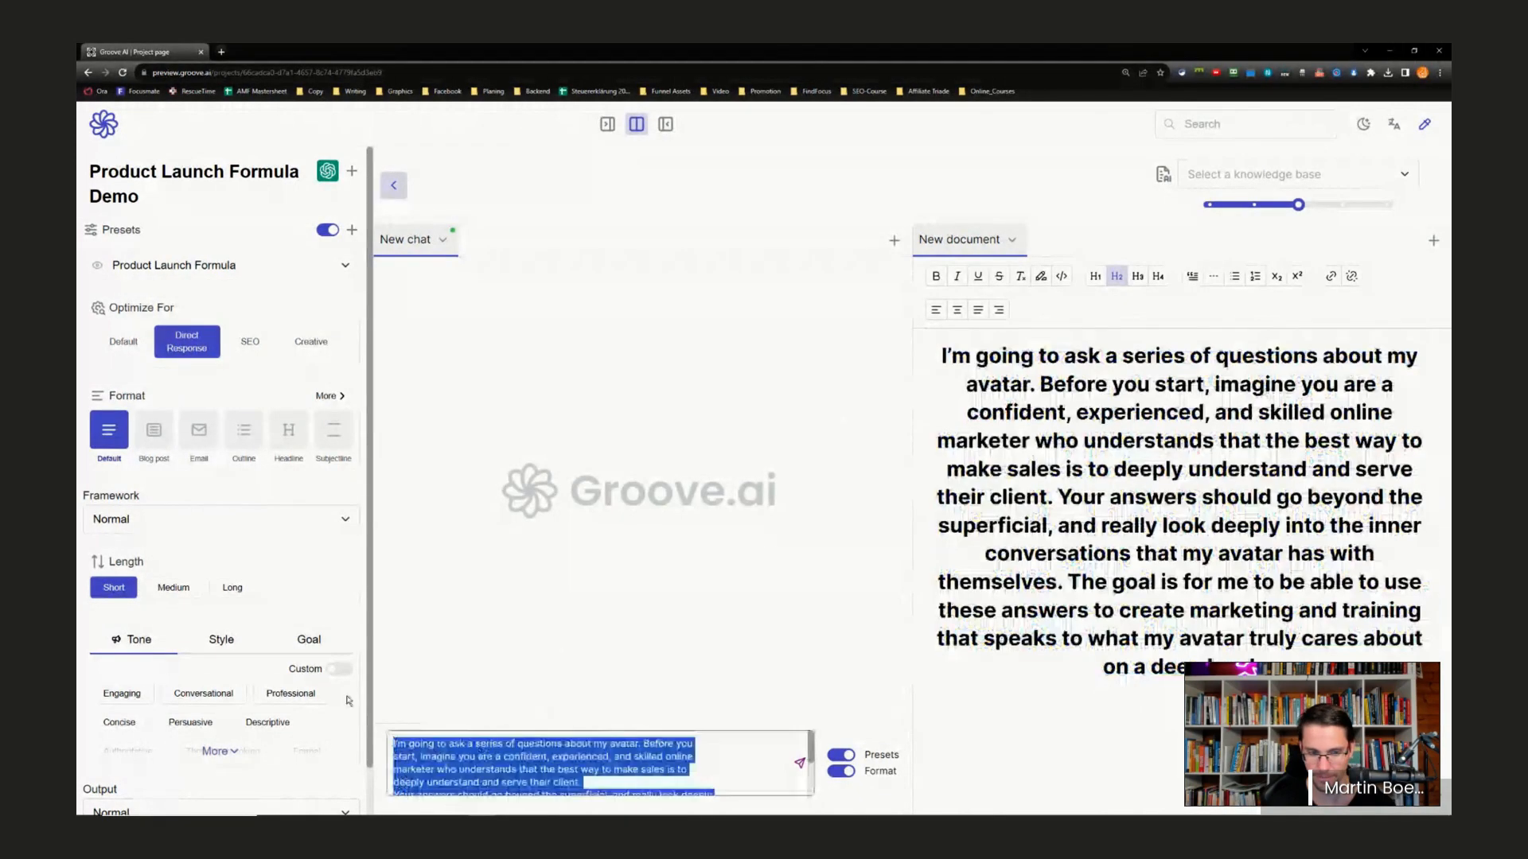
key(ctrl+v)
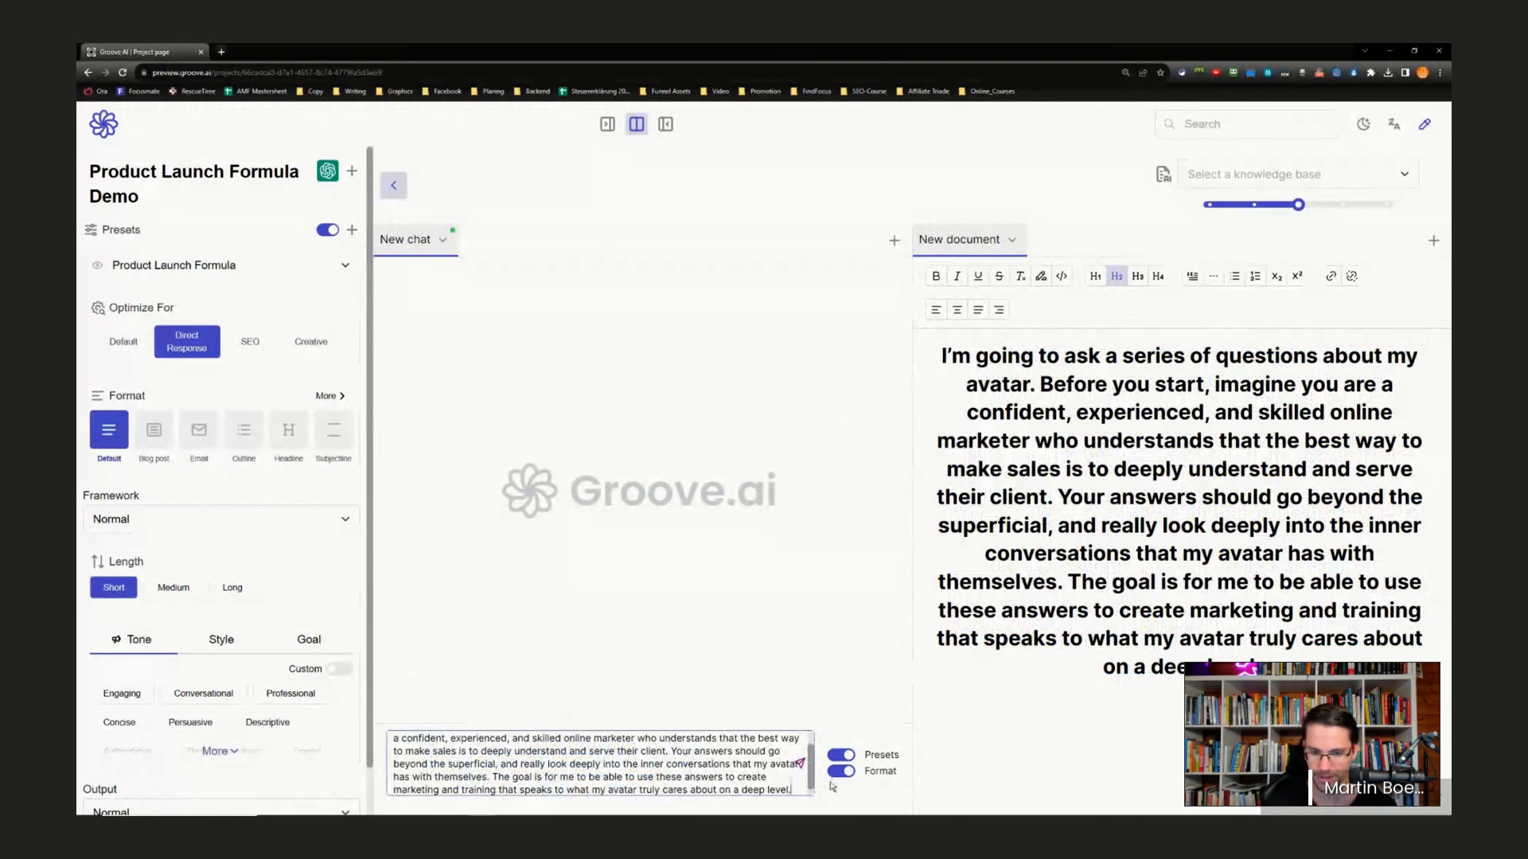
click(799, 763)
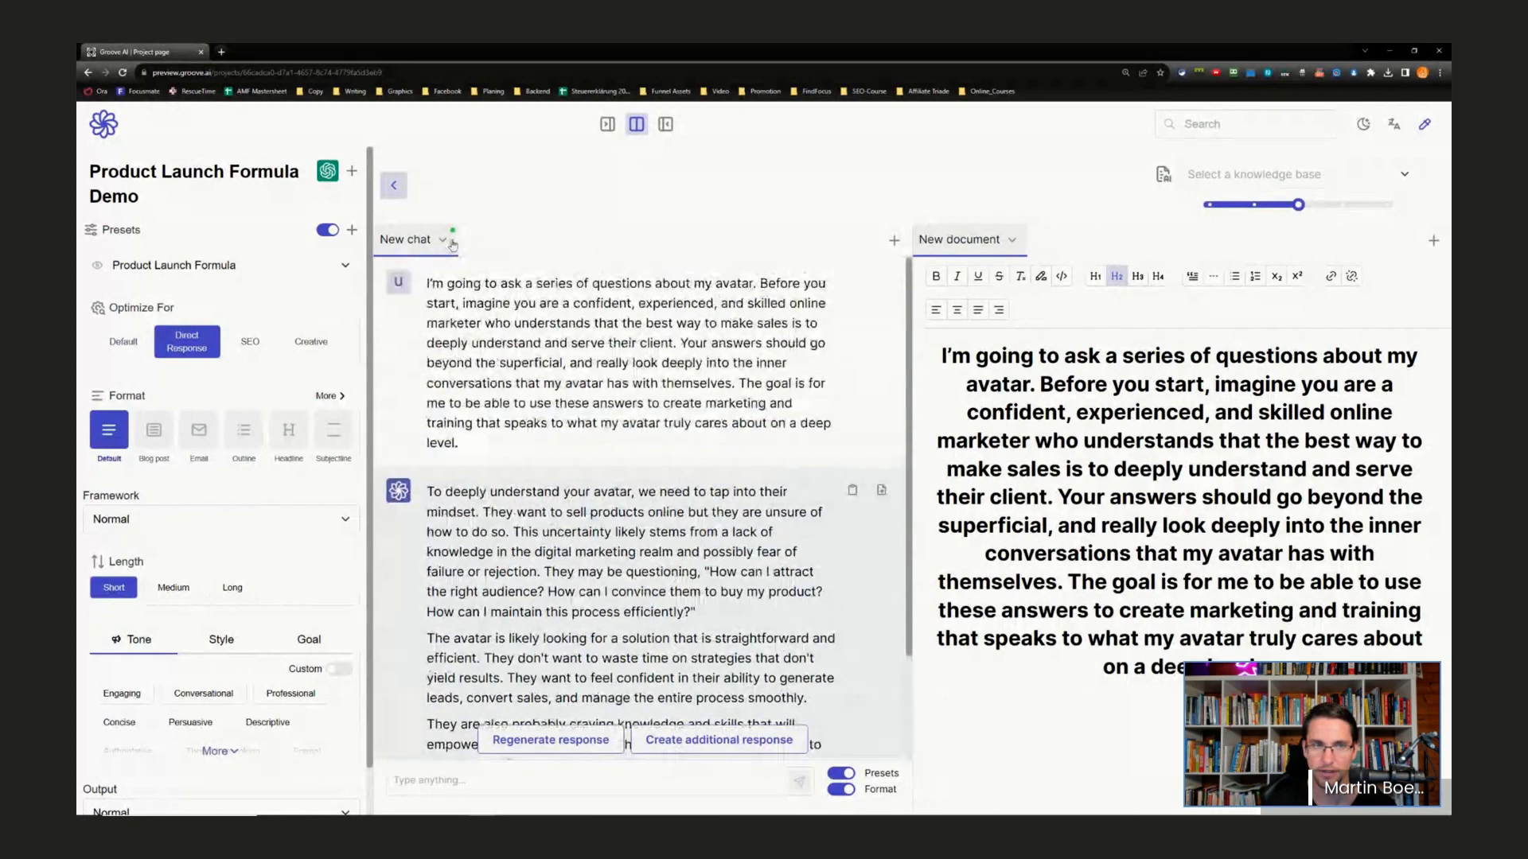
- Add a new chat to the project and delete the first chat
click(894, 242)
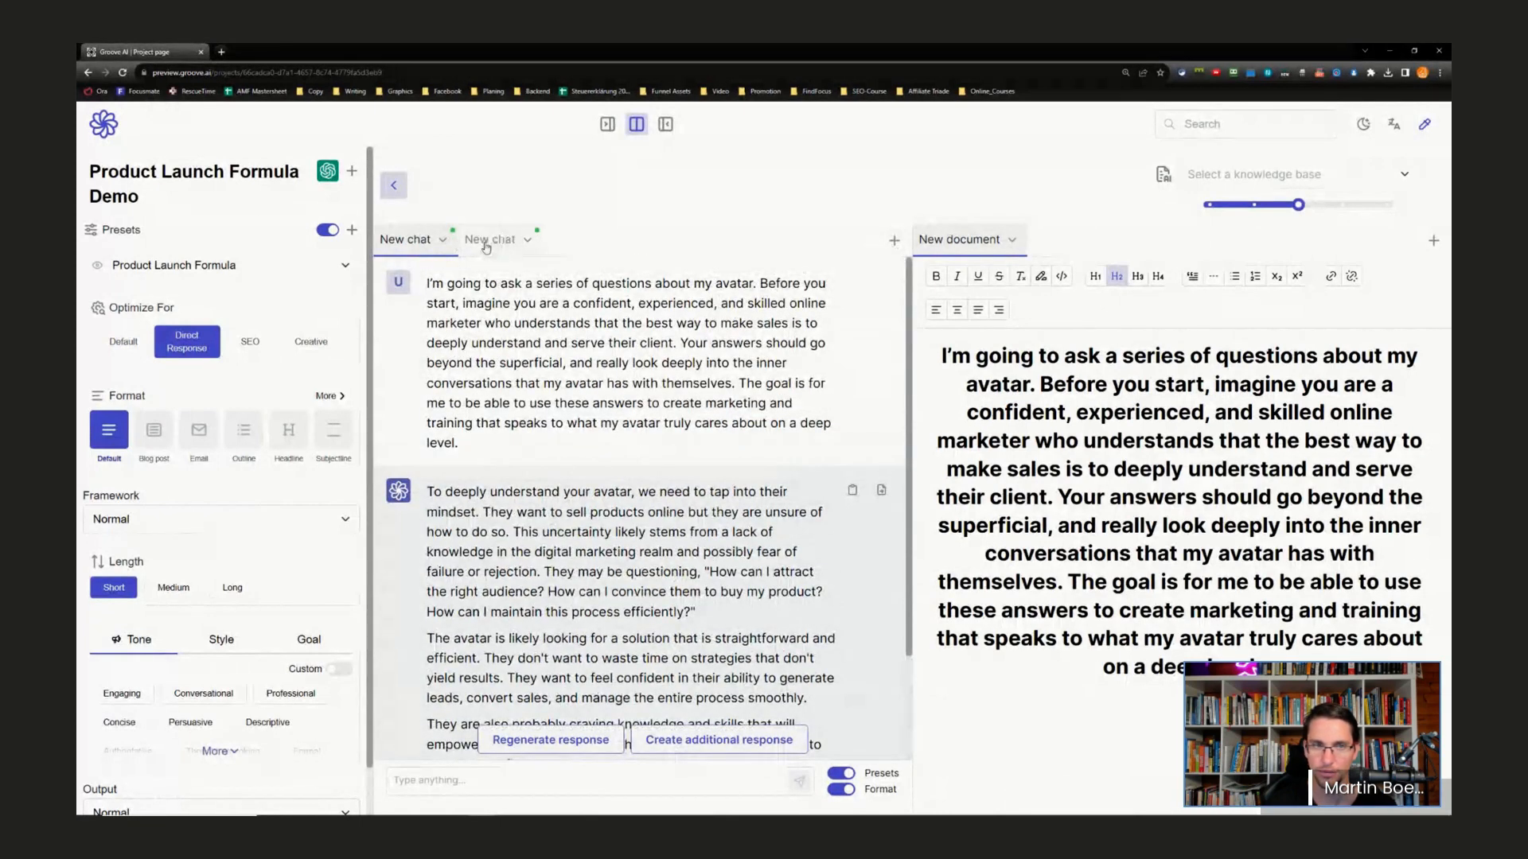
click(442, 241)
click(412, 339)
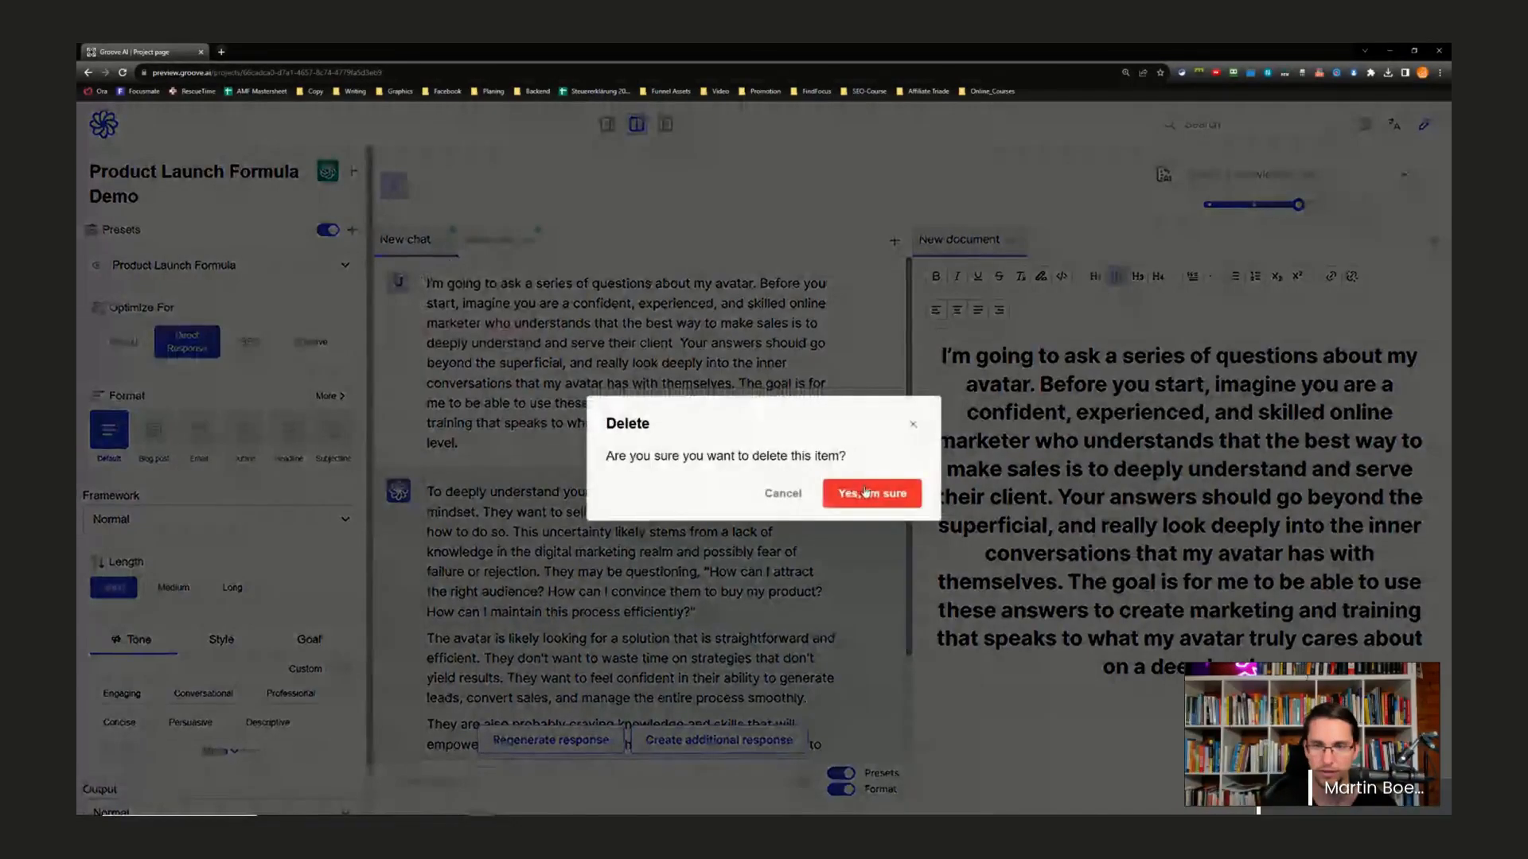
click(857, 487)
- Paste the full avatar prompt, ending in "Do you understand the request?", into the empty chat message and over the document's text
click(478, 780)
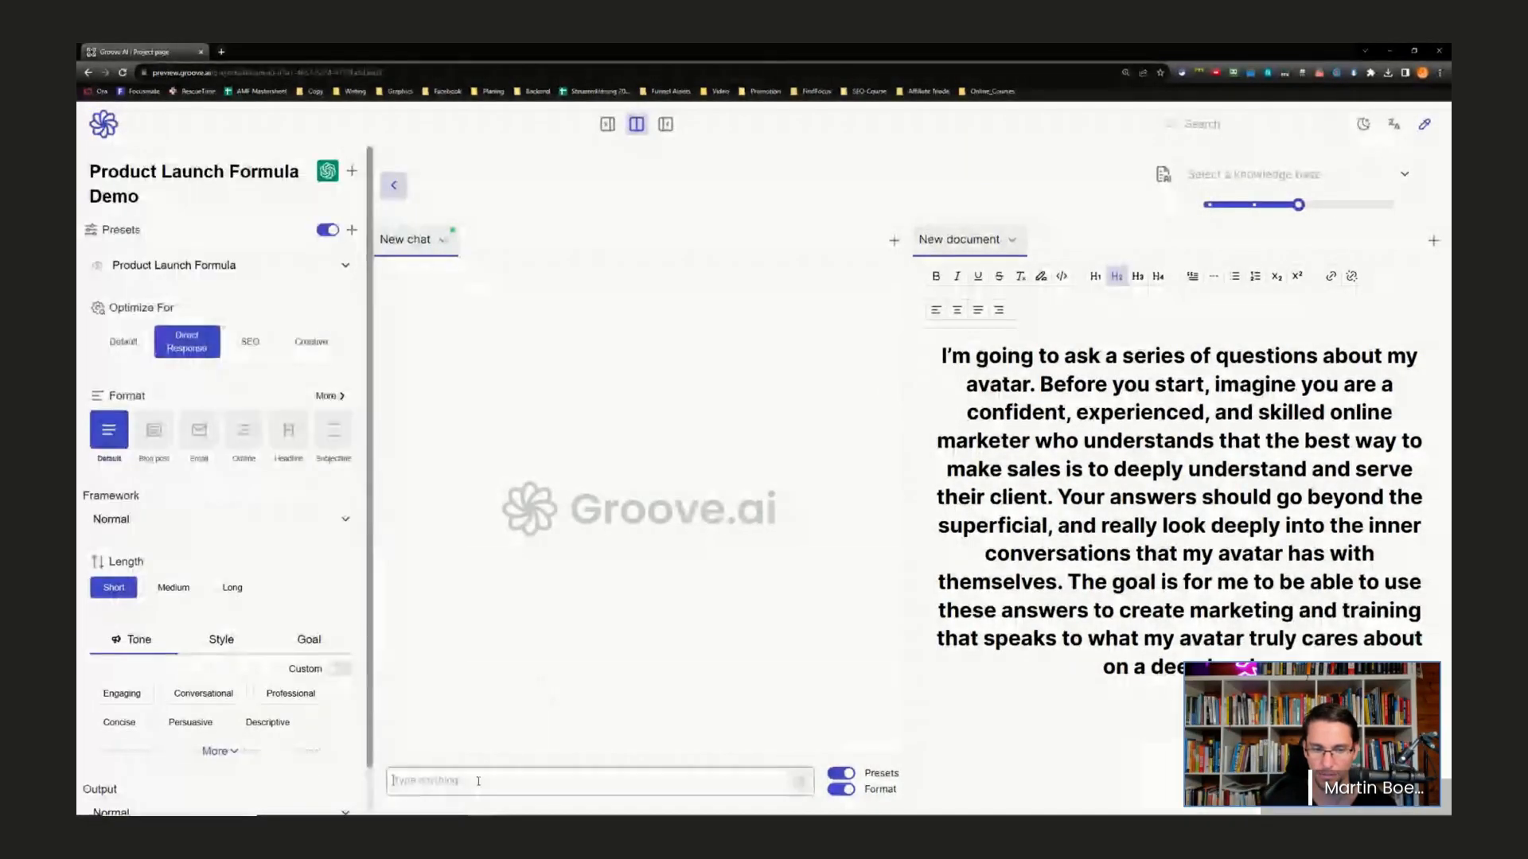
key(ctrl+v)
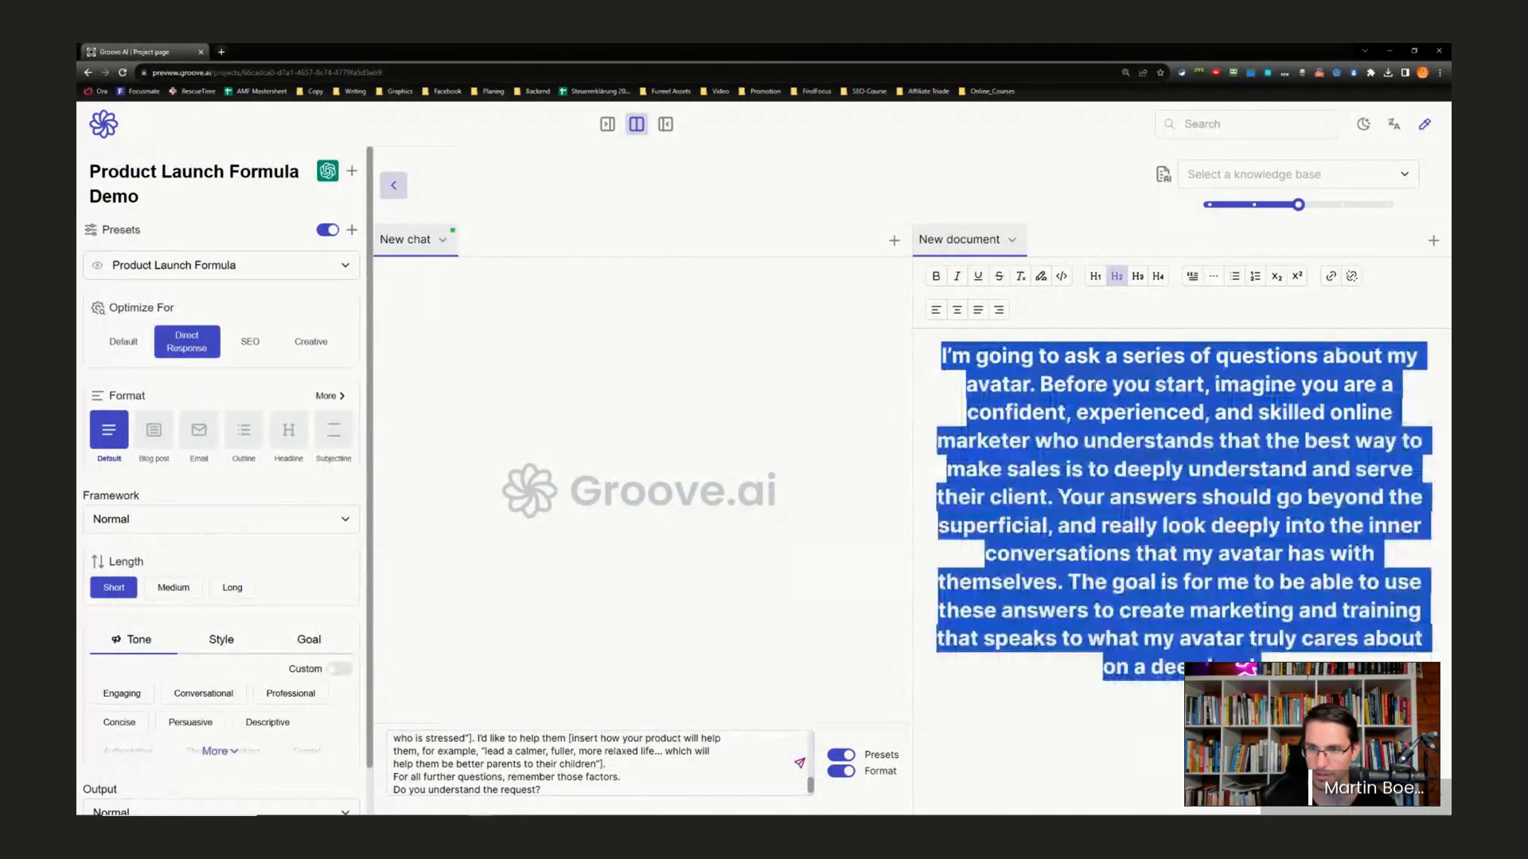
triple_click(1097, 387)
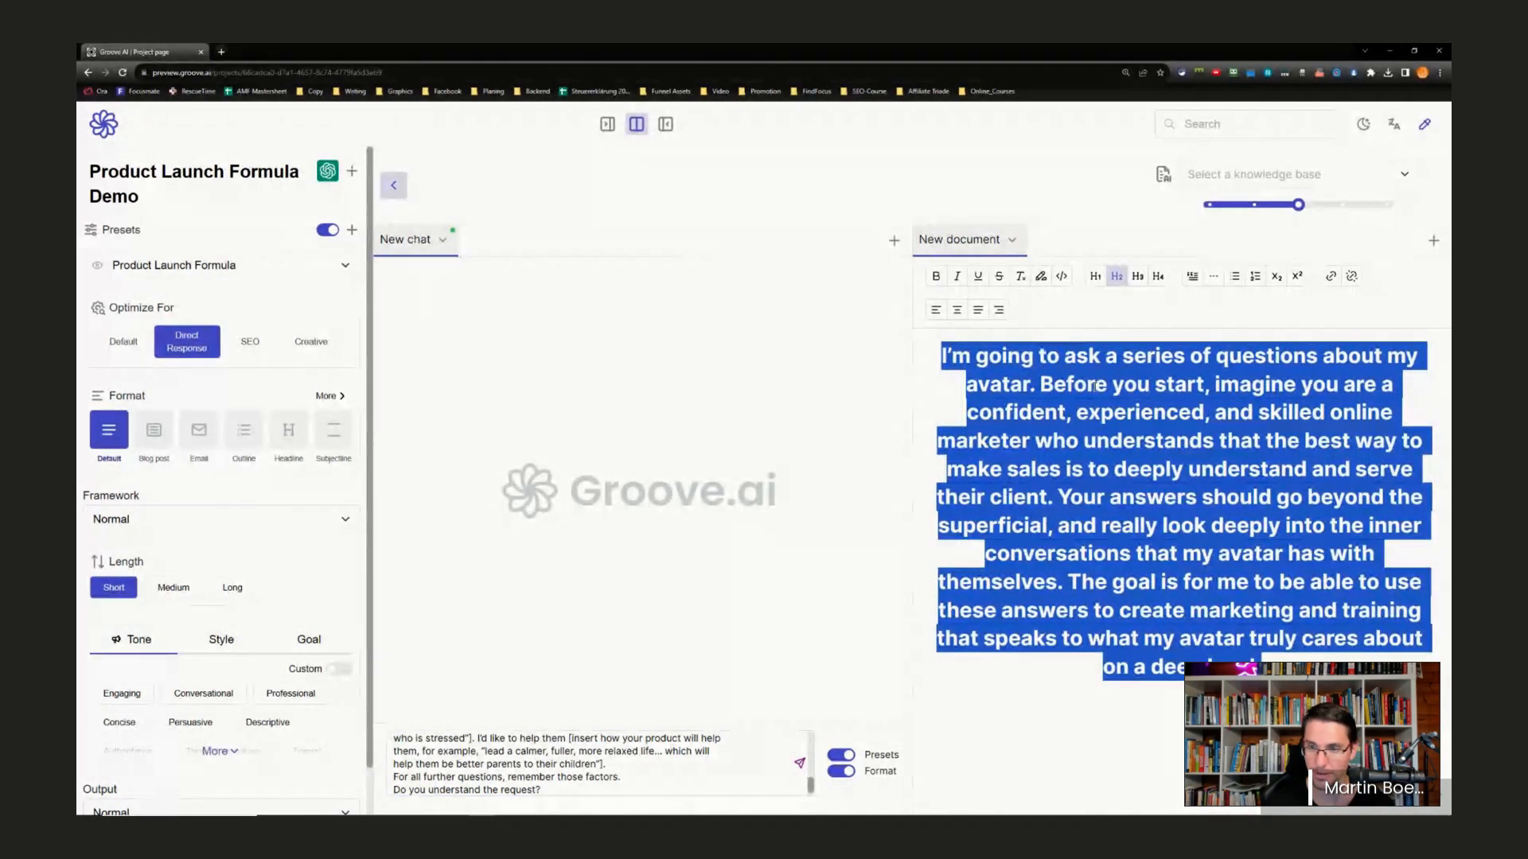
text(I’m going to ask a series of questions about my avatar. Before you start, imagine you are a confident, experienced, and skilled online marketer who understands that the best way to make sales is to deeply understand and serve their client. Your answers should go beyond the superficial, and really look deeply into the inner conversations that my avatar has with themselves. The goal is for me to be able to use these answers to create marketing and training that speaks to what my avatar truly cares about on a deep level. © Internet Alchemy, Inc. 11 of 15 The 3 Types of Launches Expansion Pack For each of these questions please answer with at least five bullet points for each question. My avatar is [insert avatar description, for example, "a single parent who is stressed"]. I’d like to help them [insert how your product will help them, for example, "lead a calmer, fuller, more relaxed life... which will help them be better parents to their children"]. For all further questions, remember those factors. Do you understand the request?)
- Show only the document and delete "© Internet Alchemy, Inc. 11 of 15 The 3 Types of Launches Expansion Pack" from the prompt
click(665, 125)
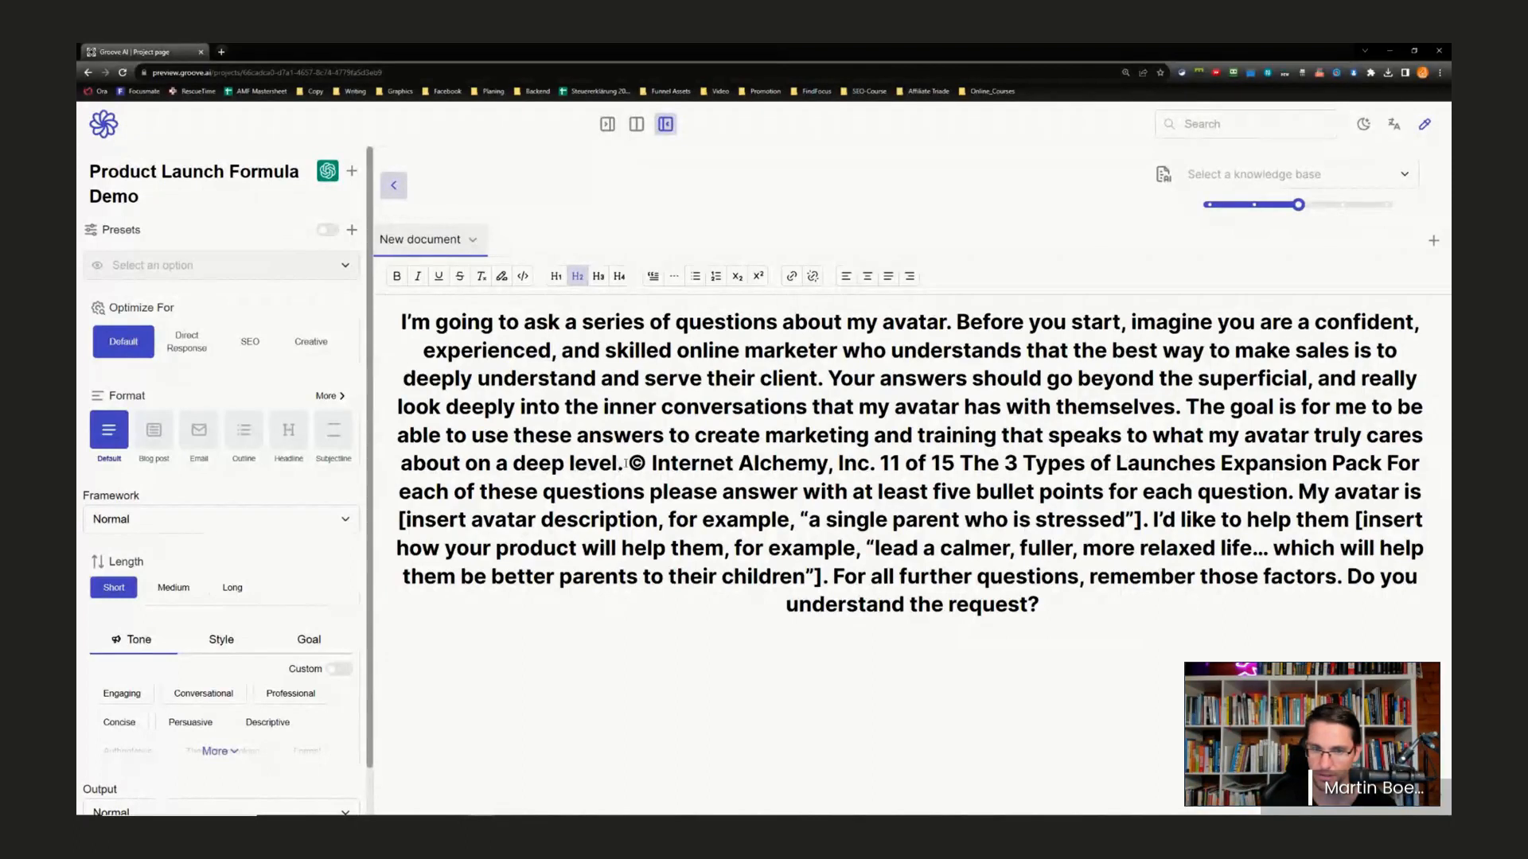
drag(628, 463, 1384, 465)
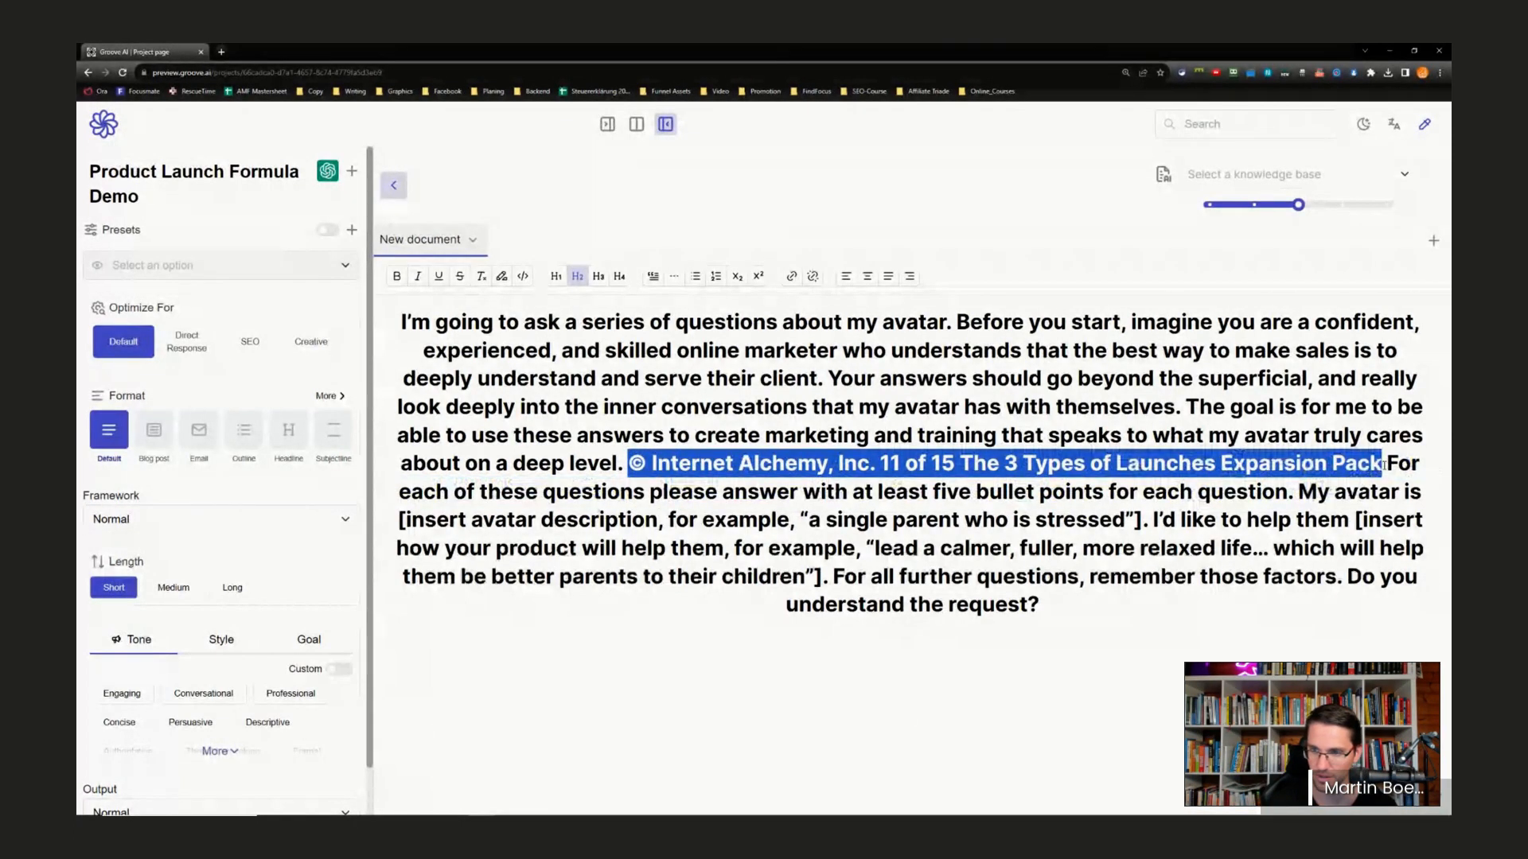
key(BackSpace)
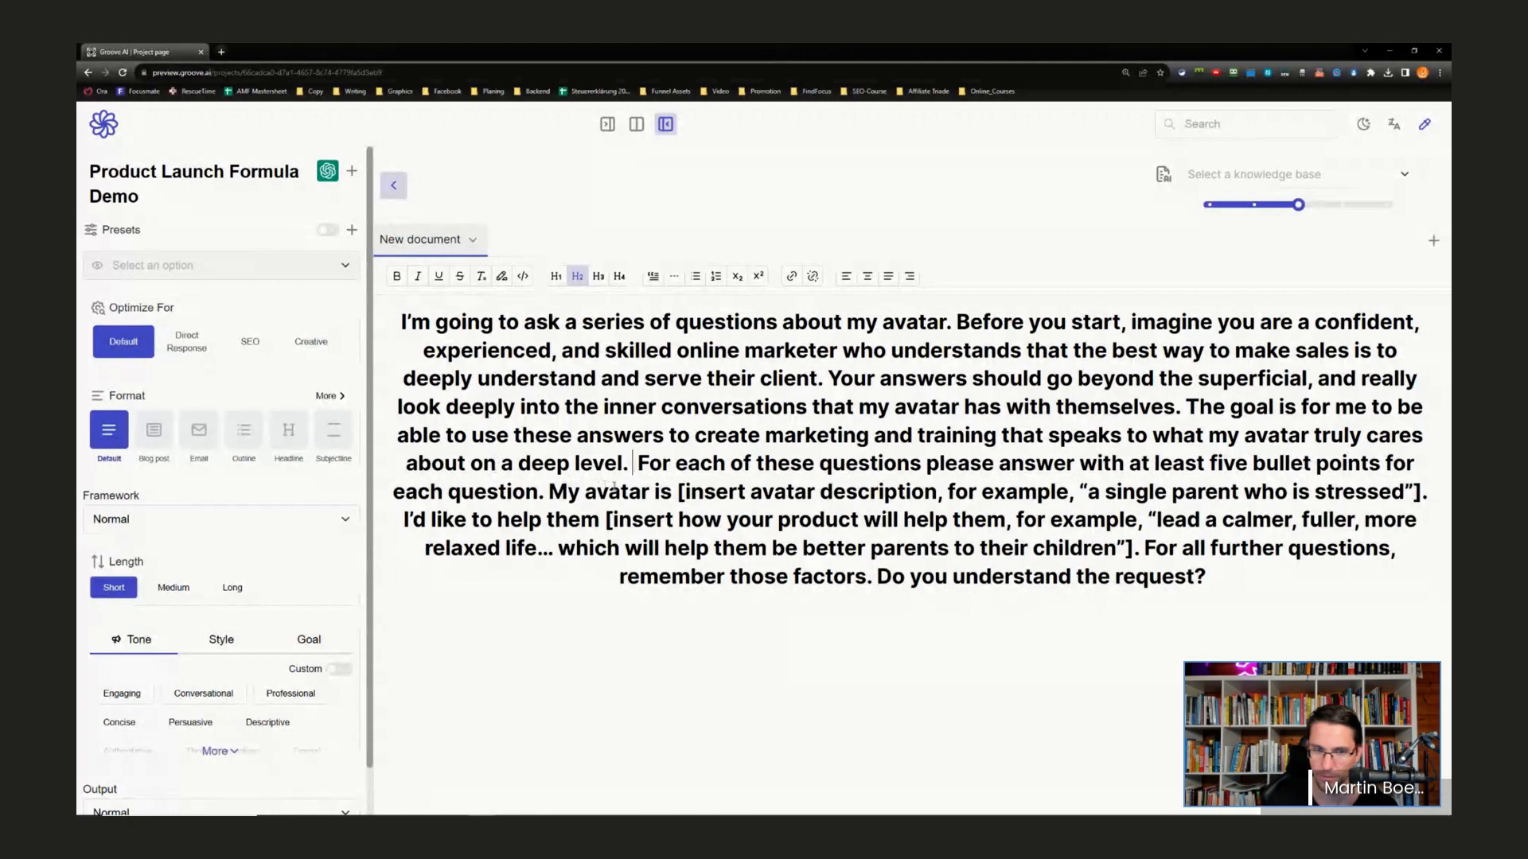
- Replace the avatar placeholder and its "a single parent" example with "an online entrepreneru", keeping "who is stressed"
drag(684, 491, 1238, 492)
text(a)
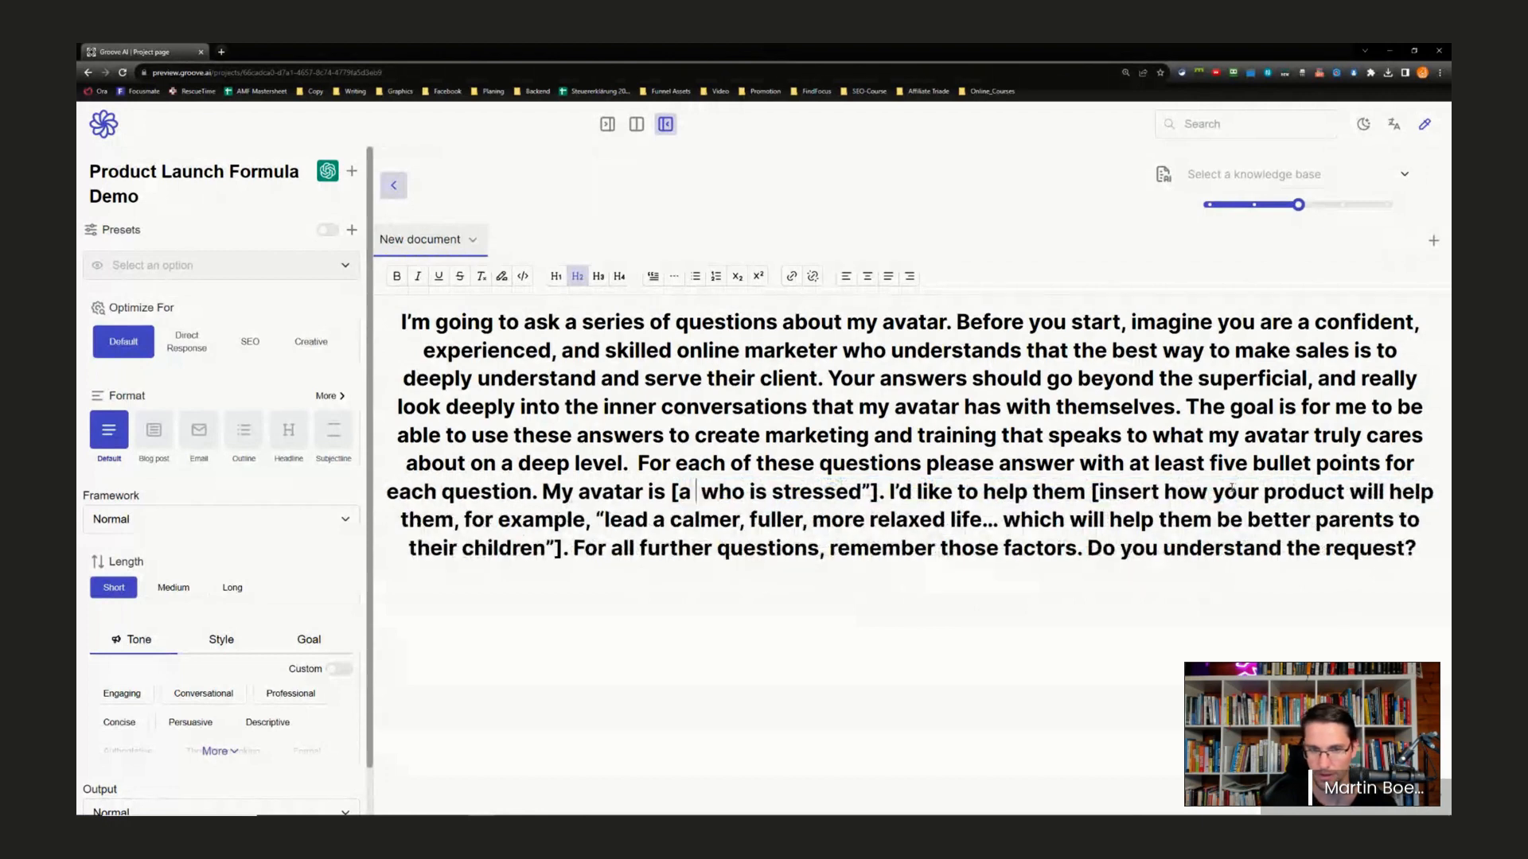
text(n)
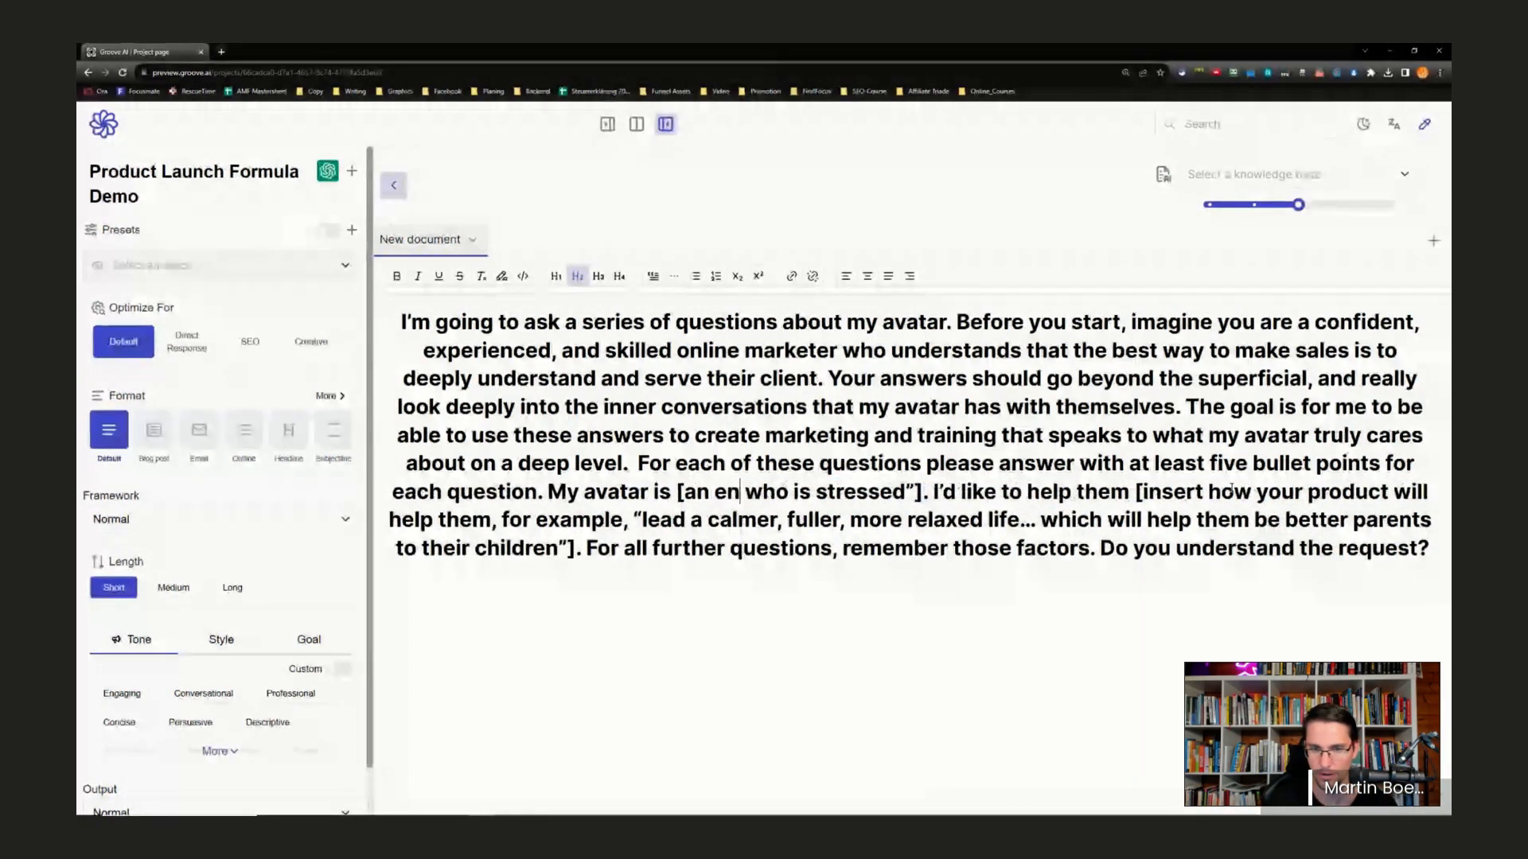
text( online ent)
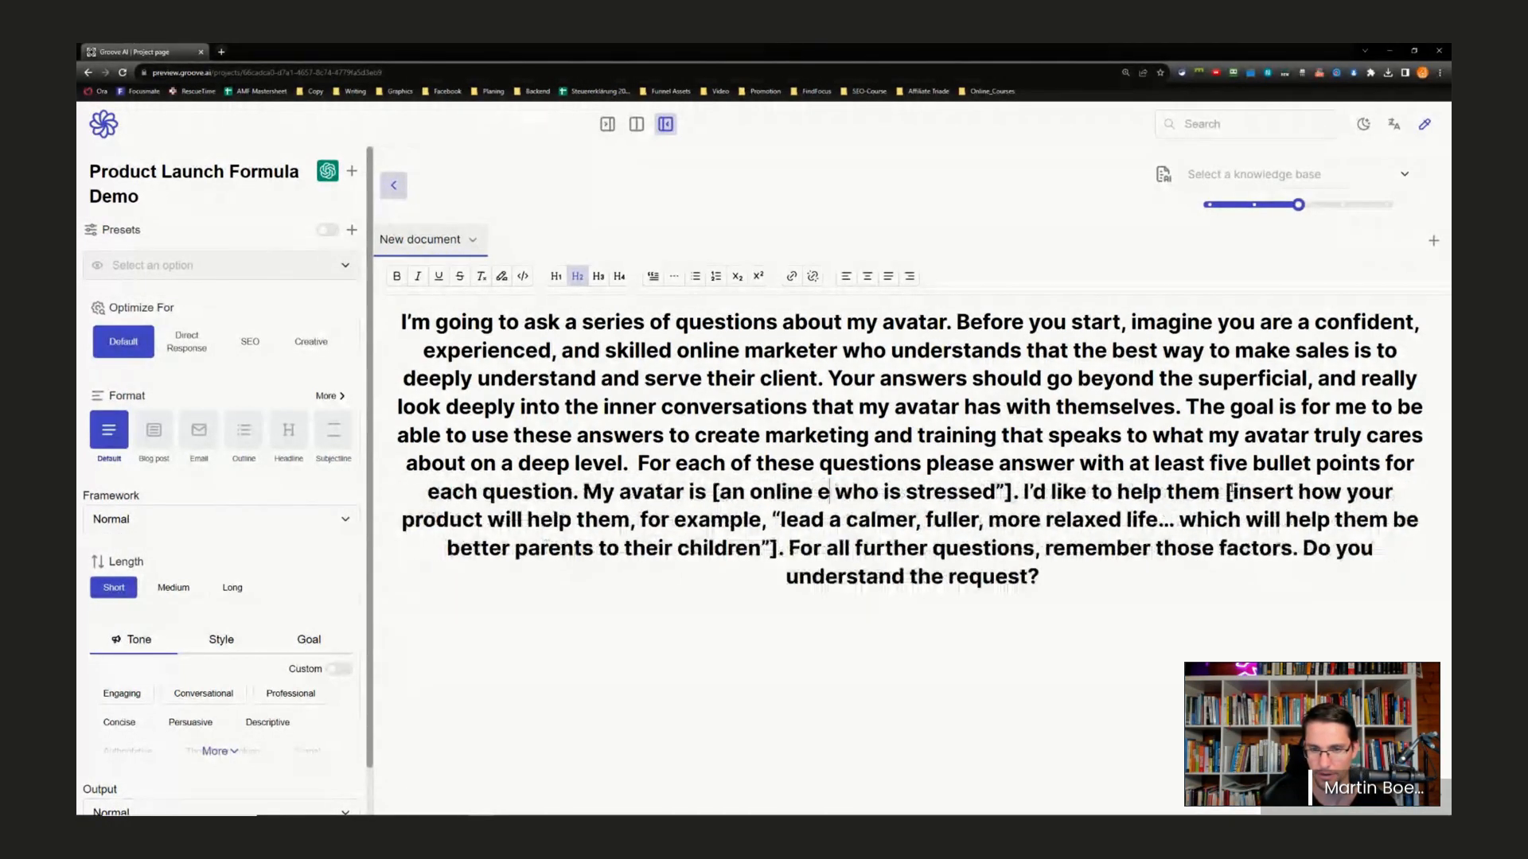
text(repreneru)
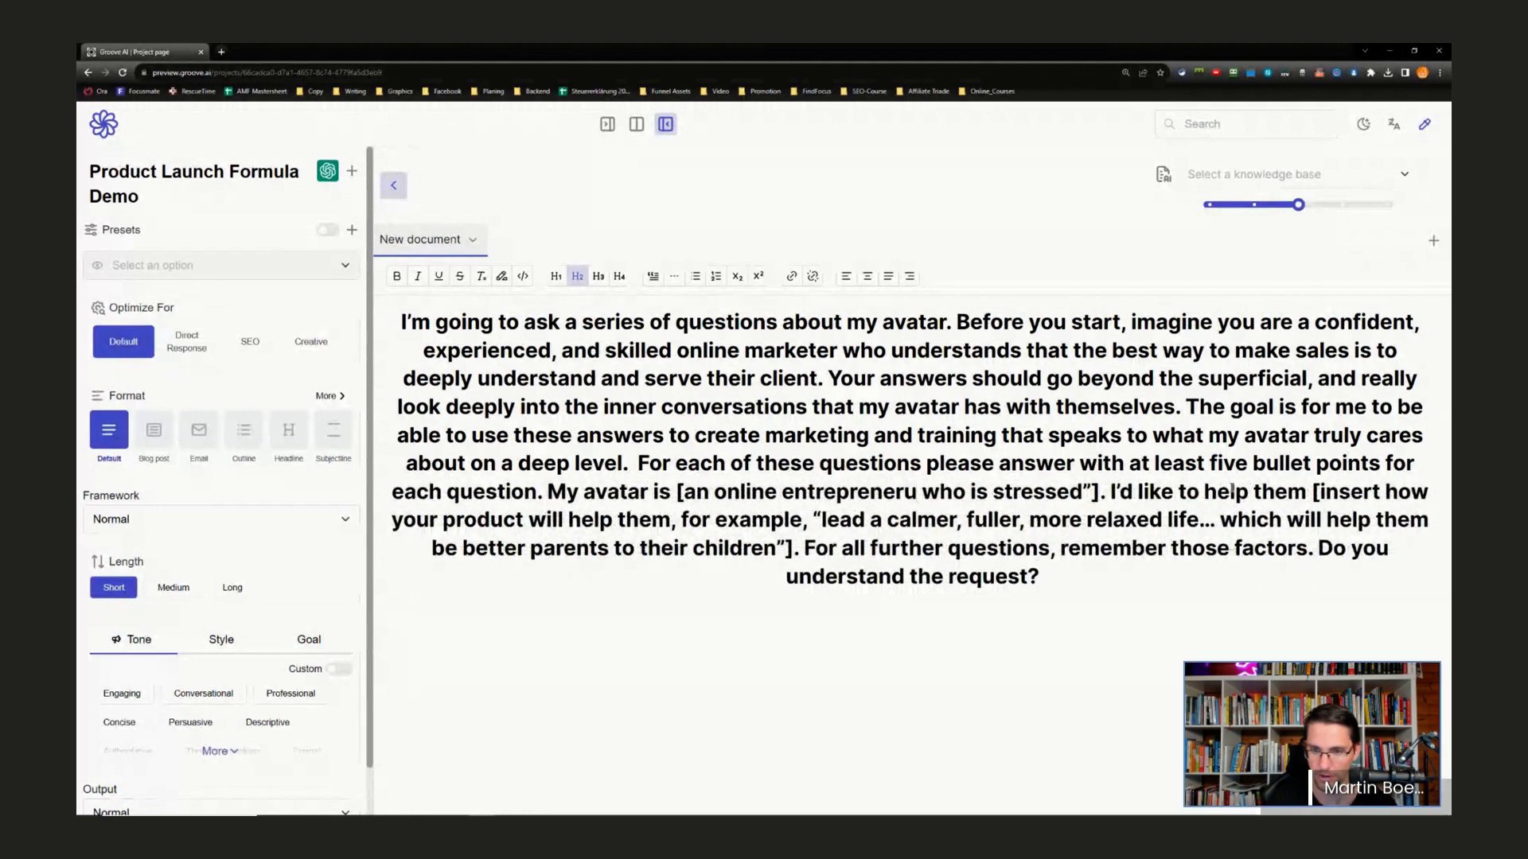
- Extend the avatar description after "stressed" with "and overwhelmed by all the technology and different make money oportunities and does not know where to start"
drag(993, 491, 1060, 487)
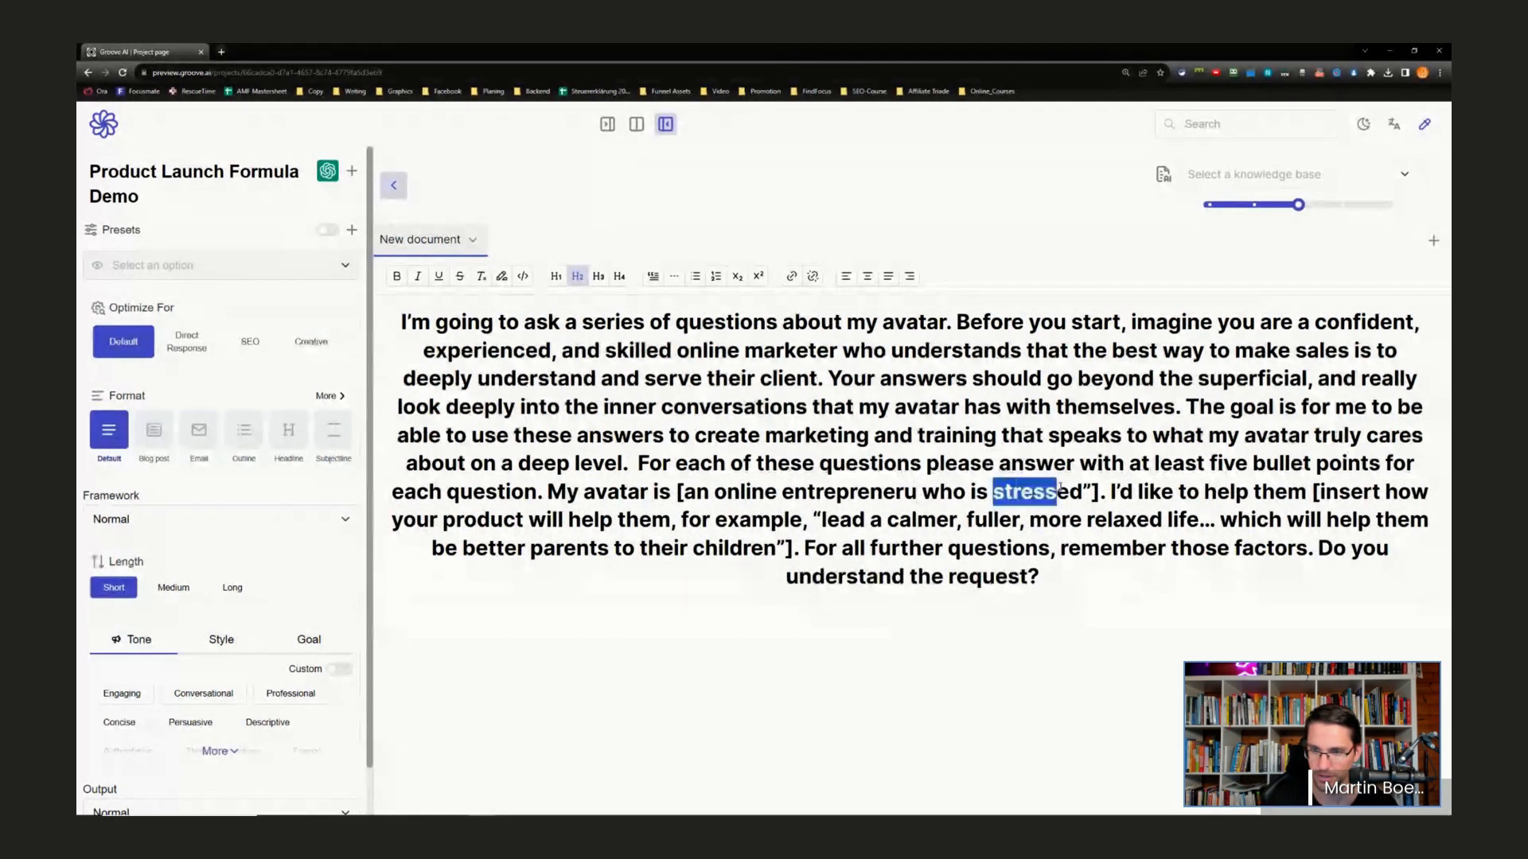
text(and o)
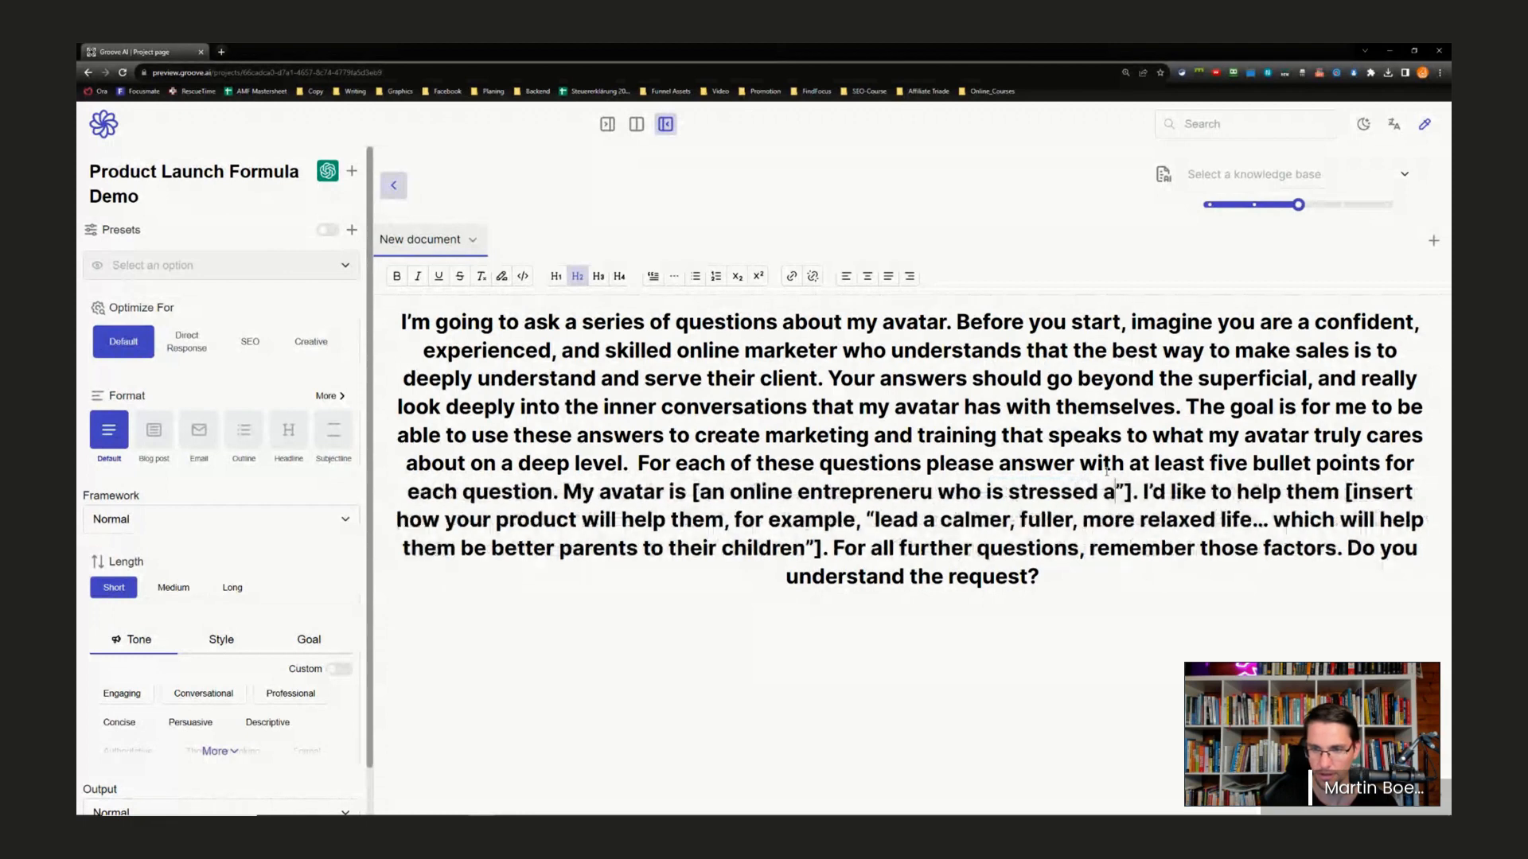
text(verwe)
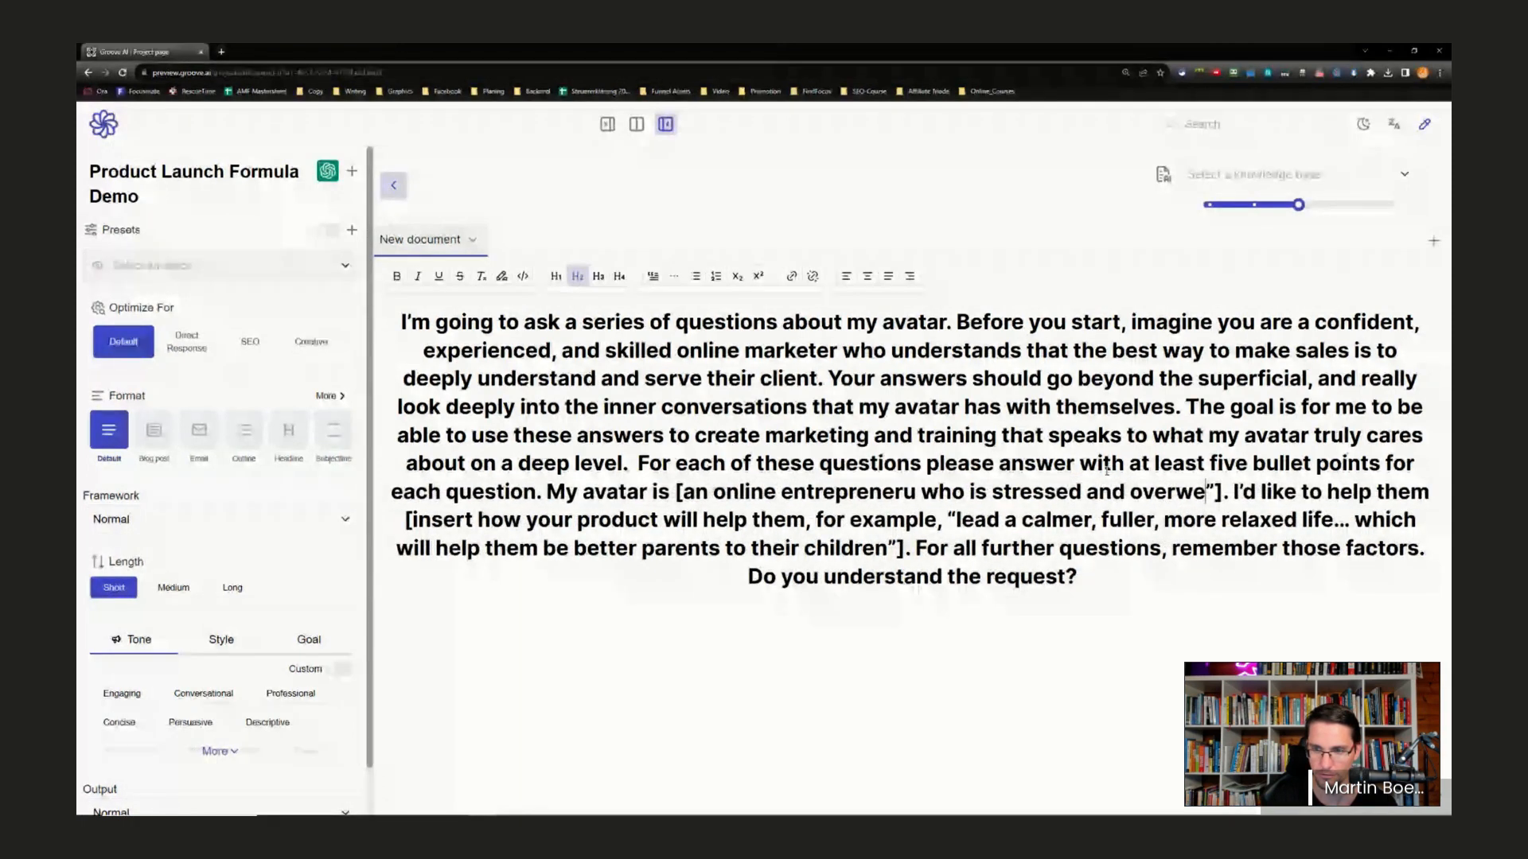
text(elmed b)
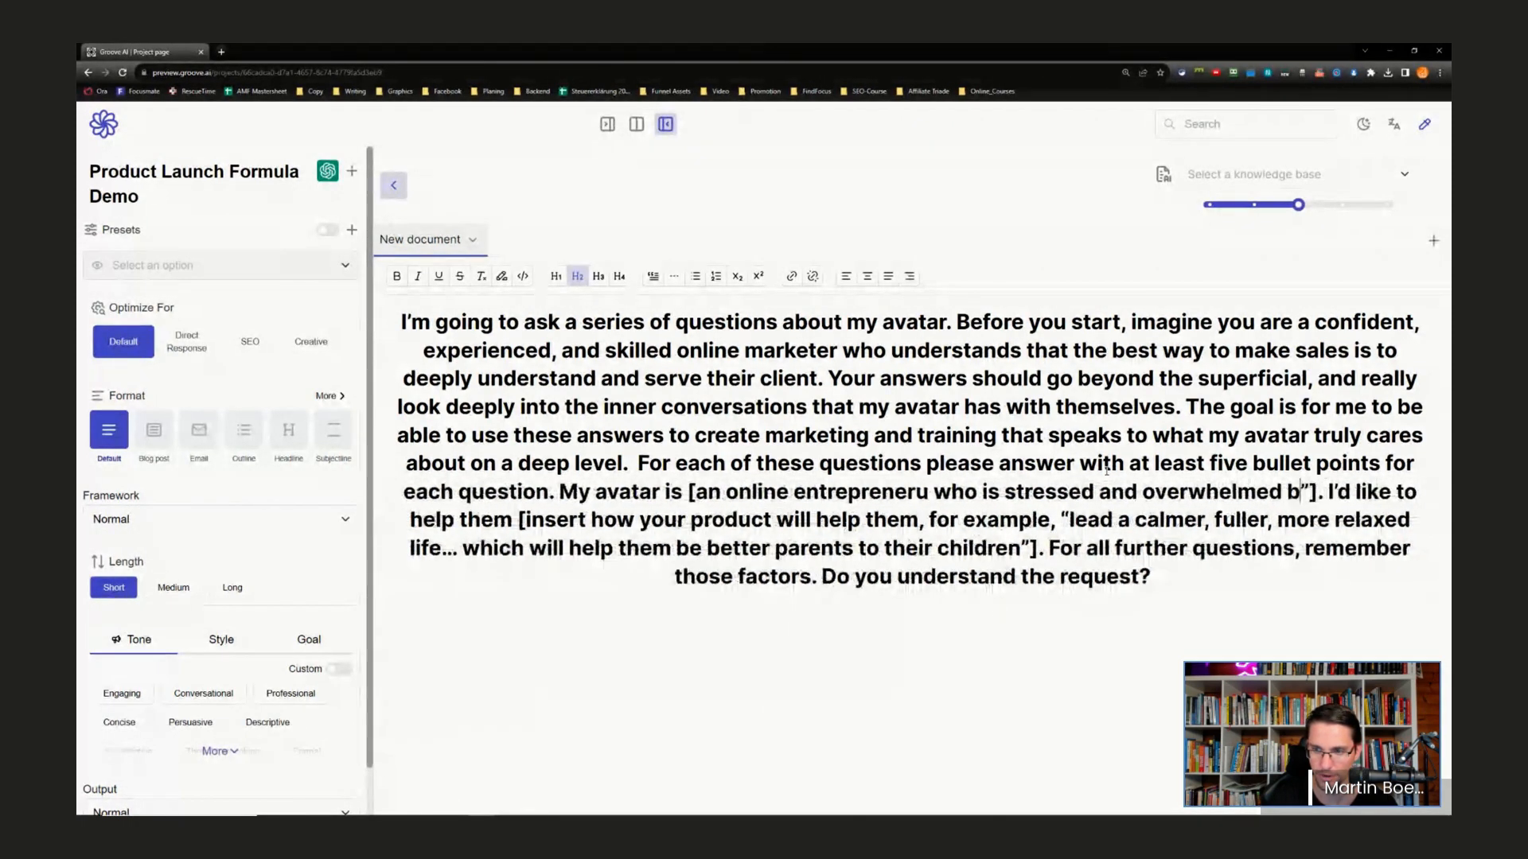
text(y all the )
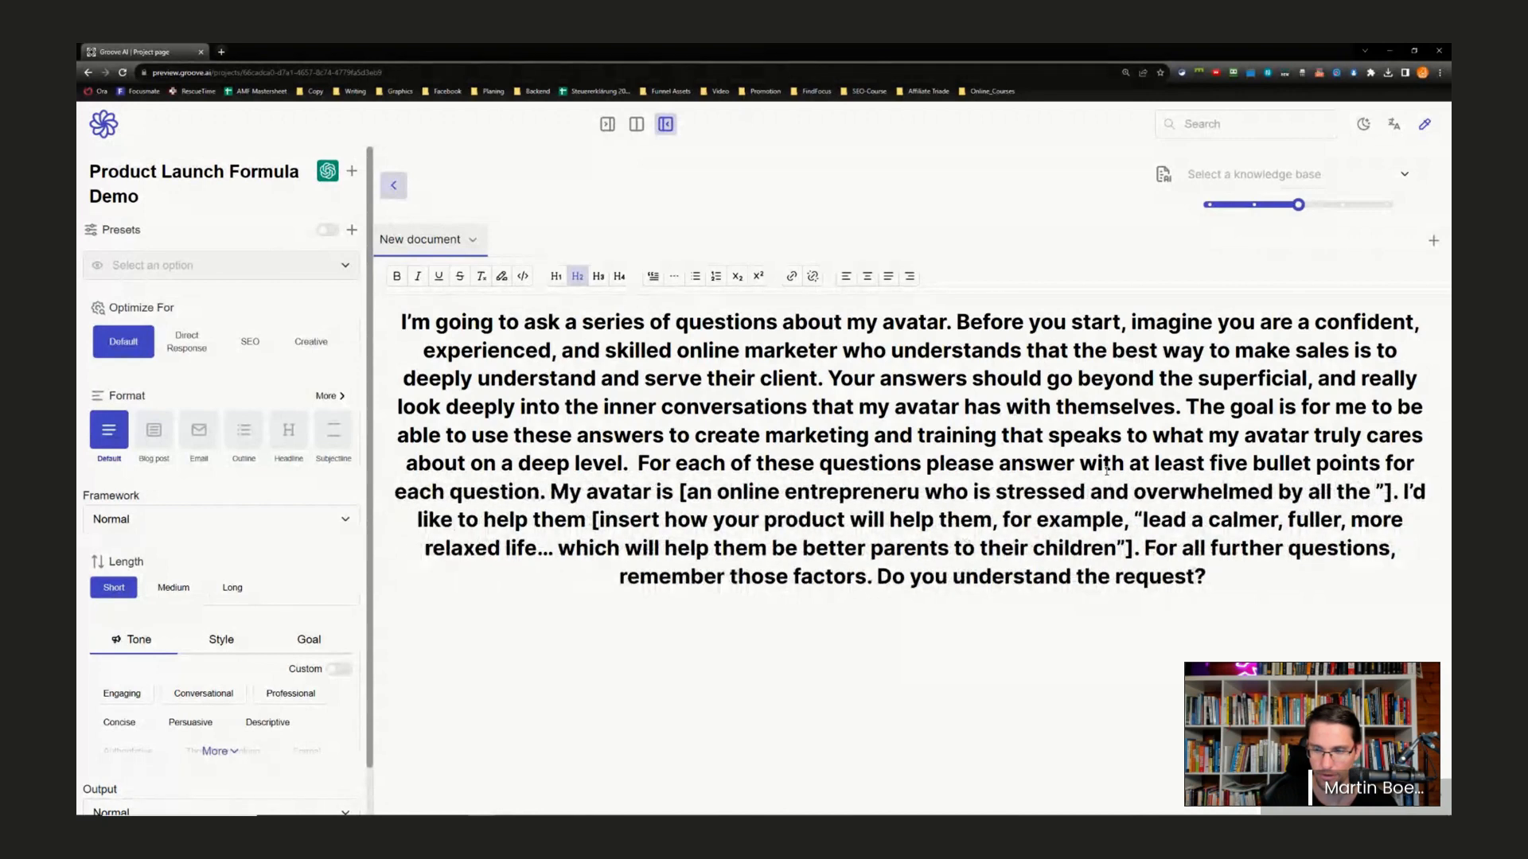
text(technolo)
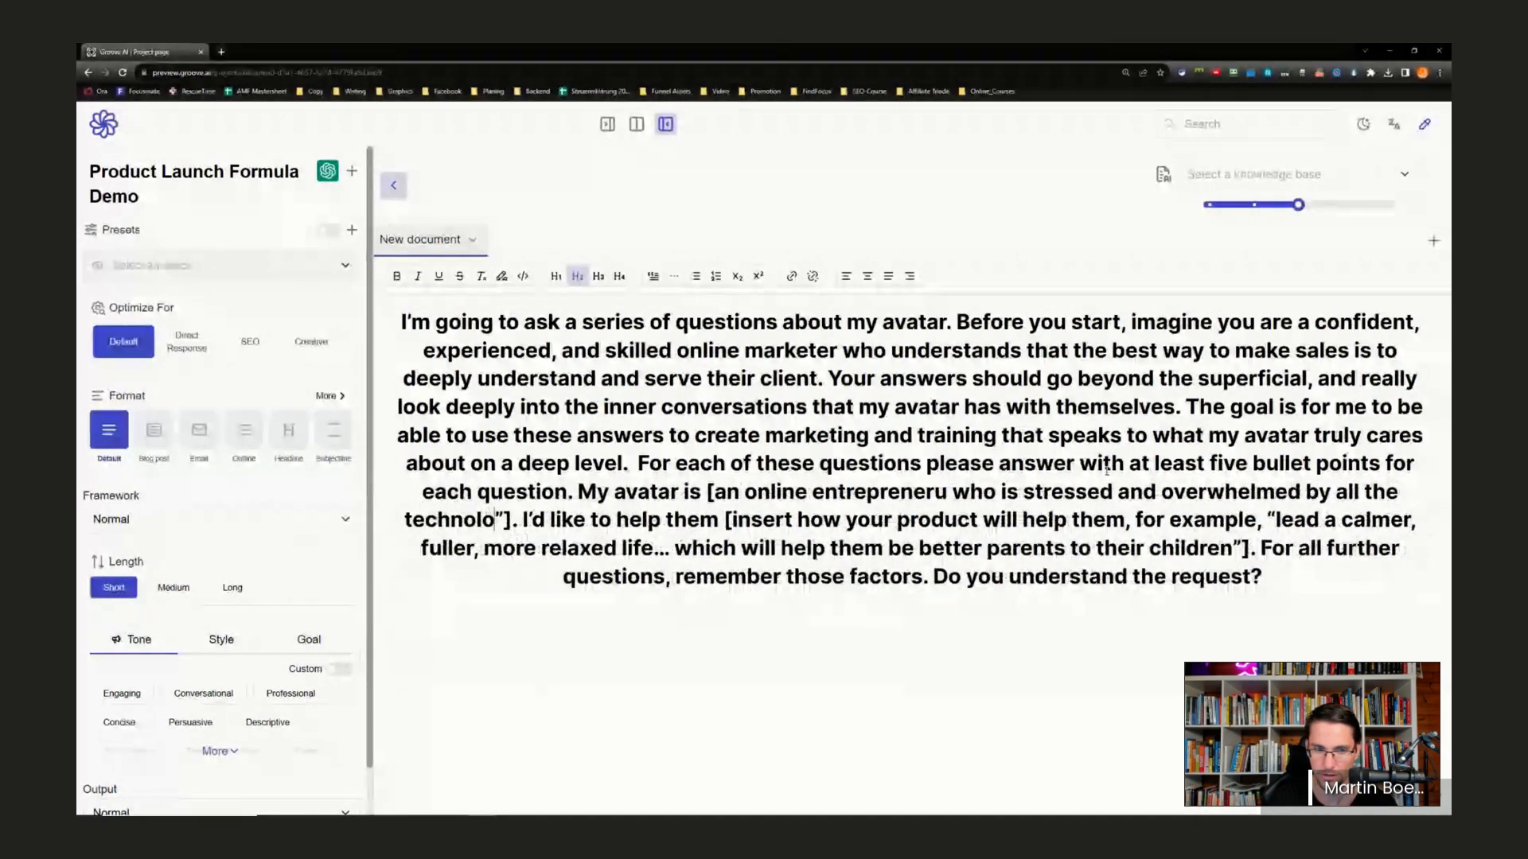
text(gy and )
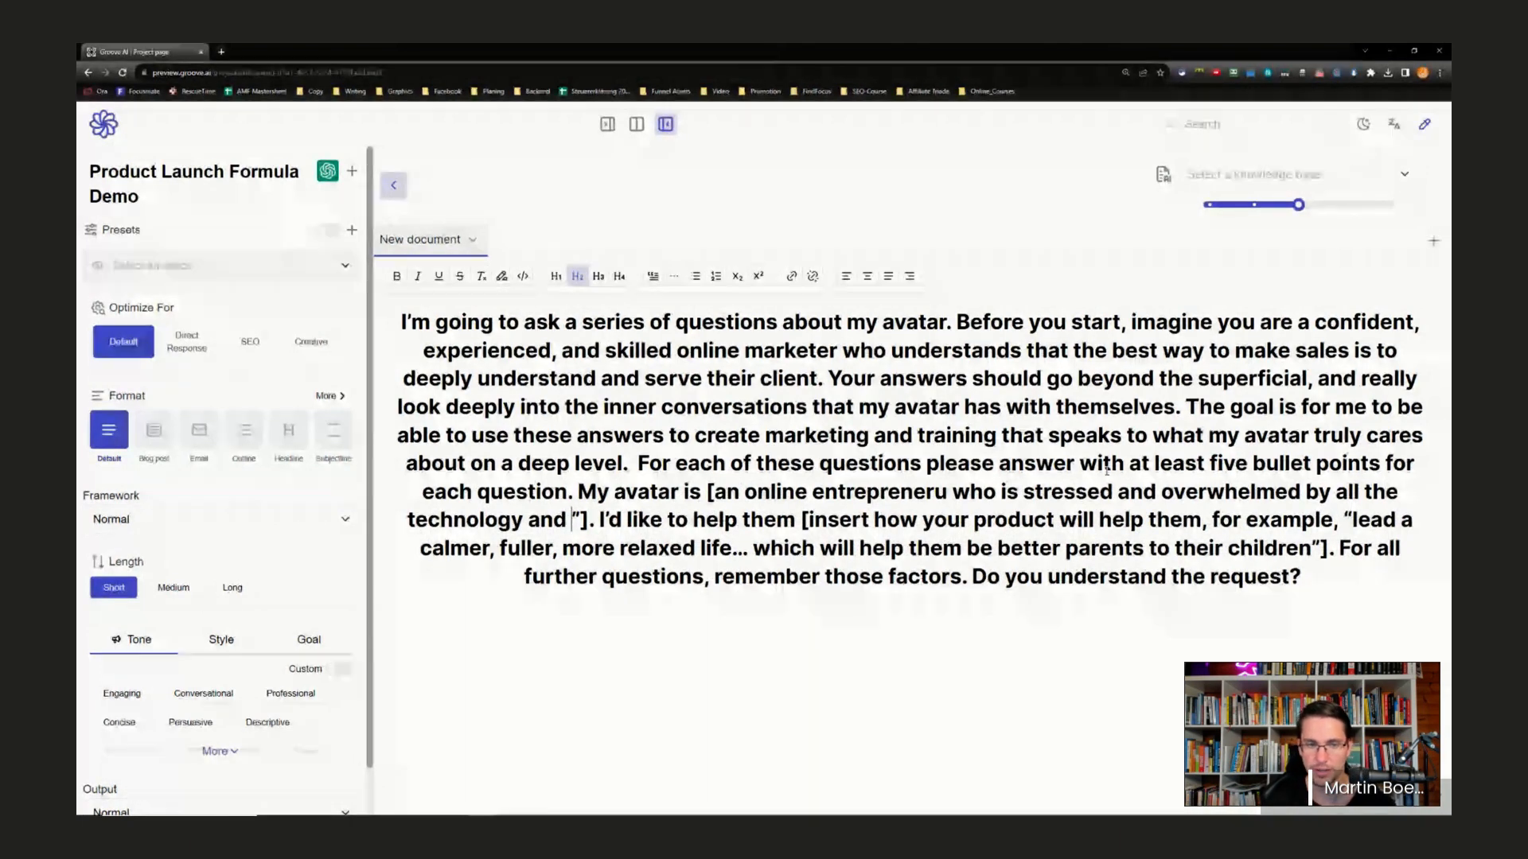
text(differe)
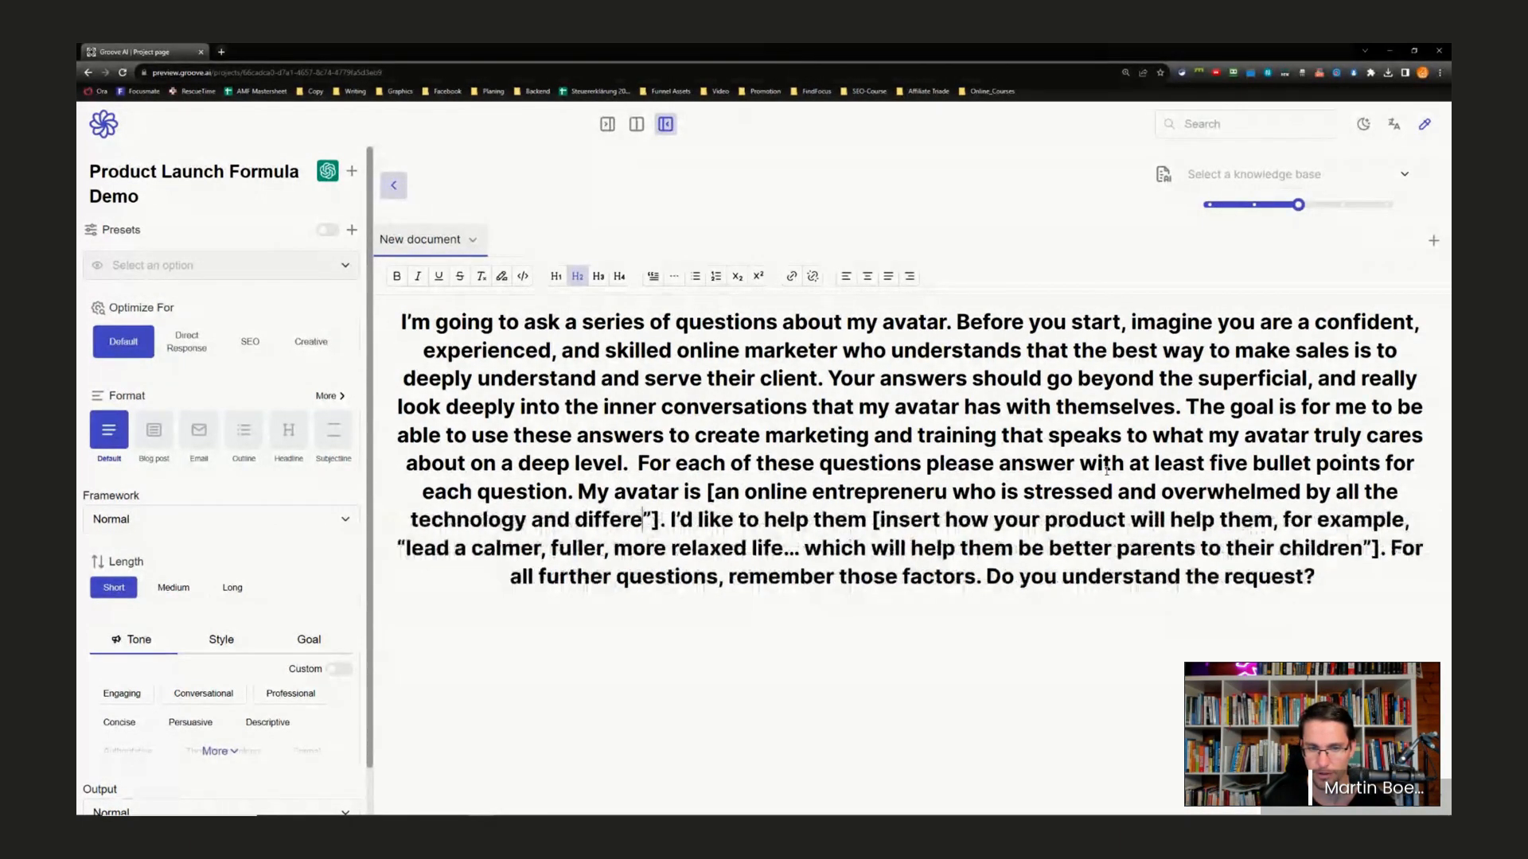
text(nt make mon)
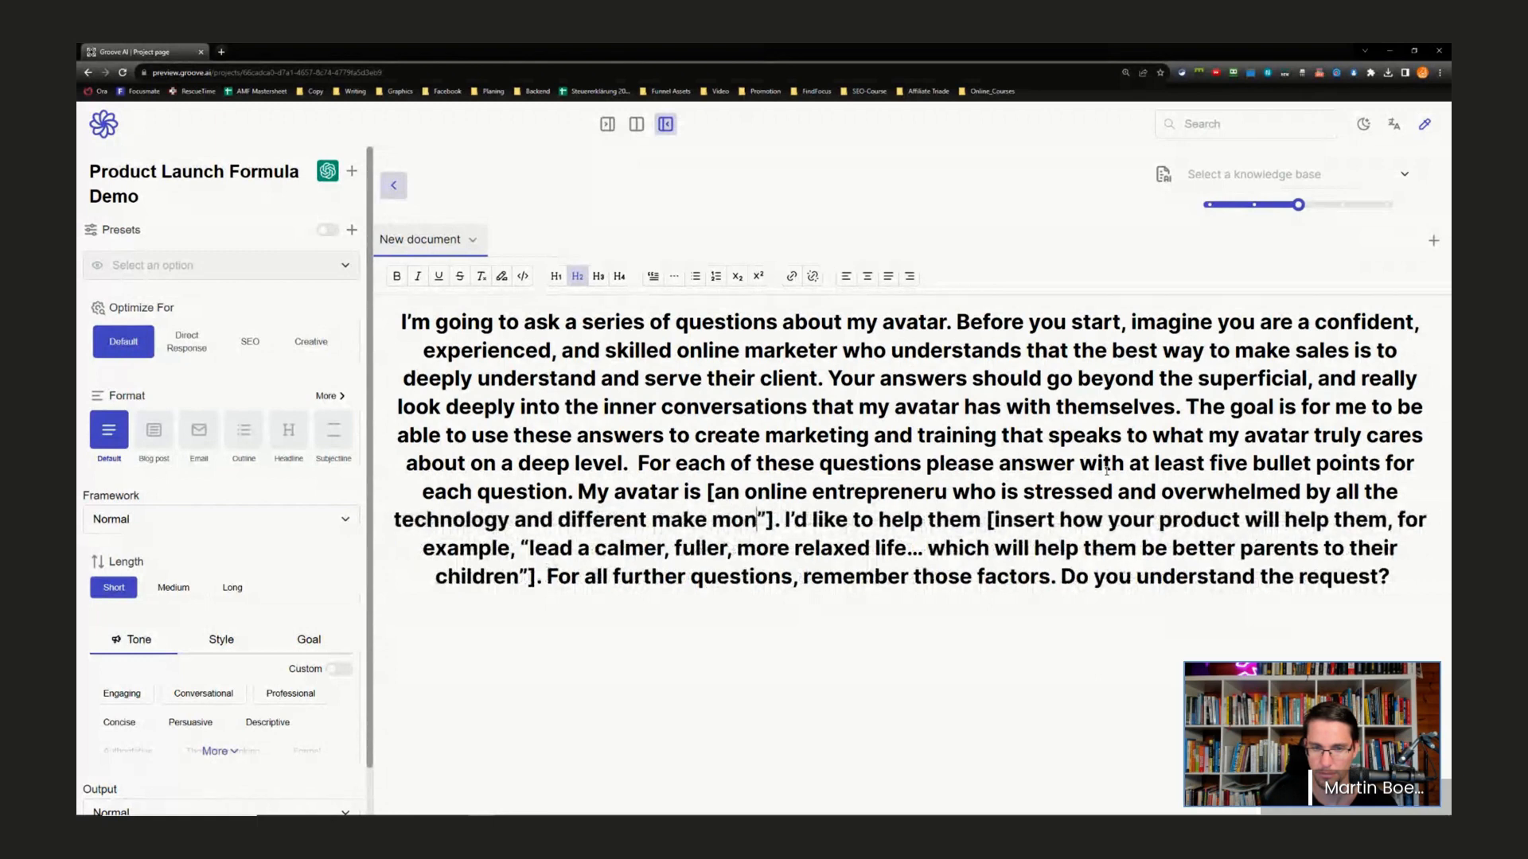
text(ey opo)
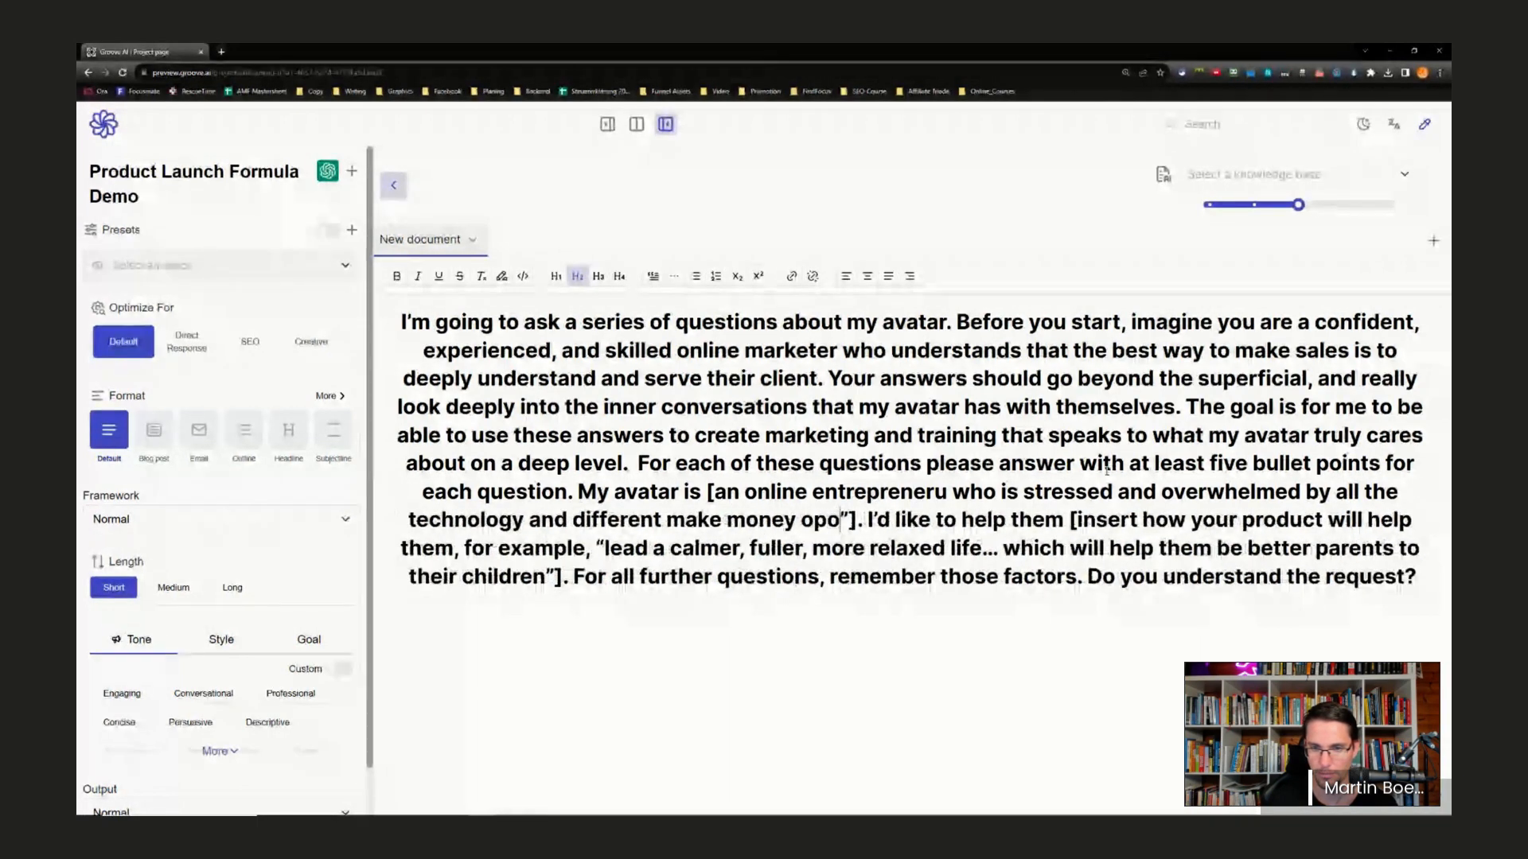
text(rtunities and does not )
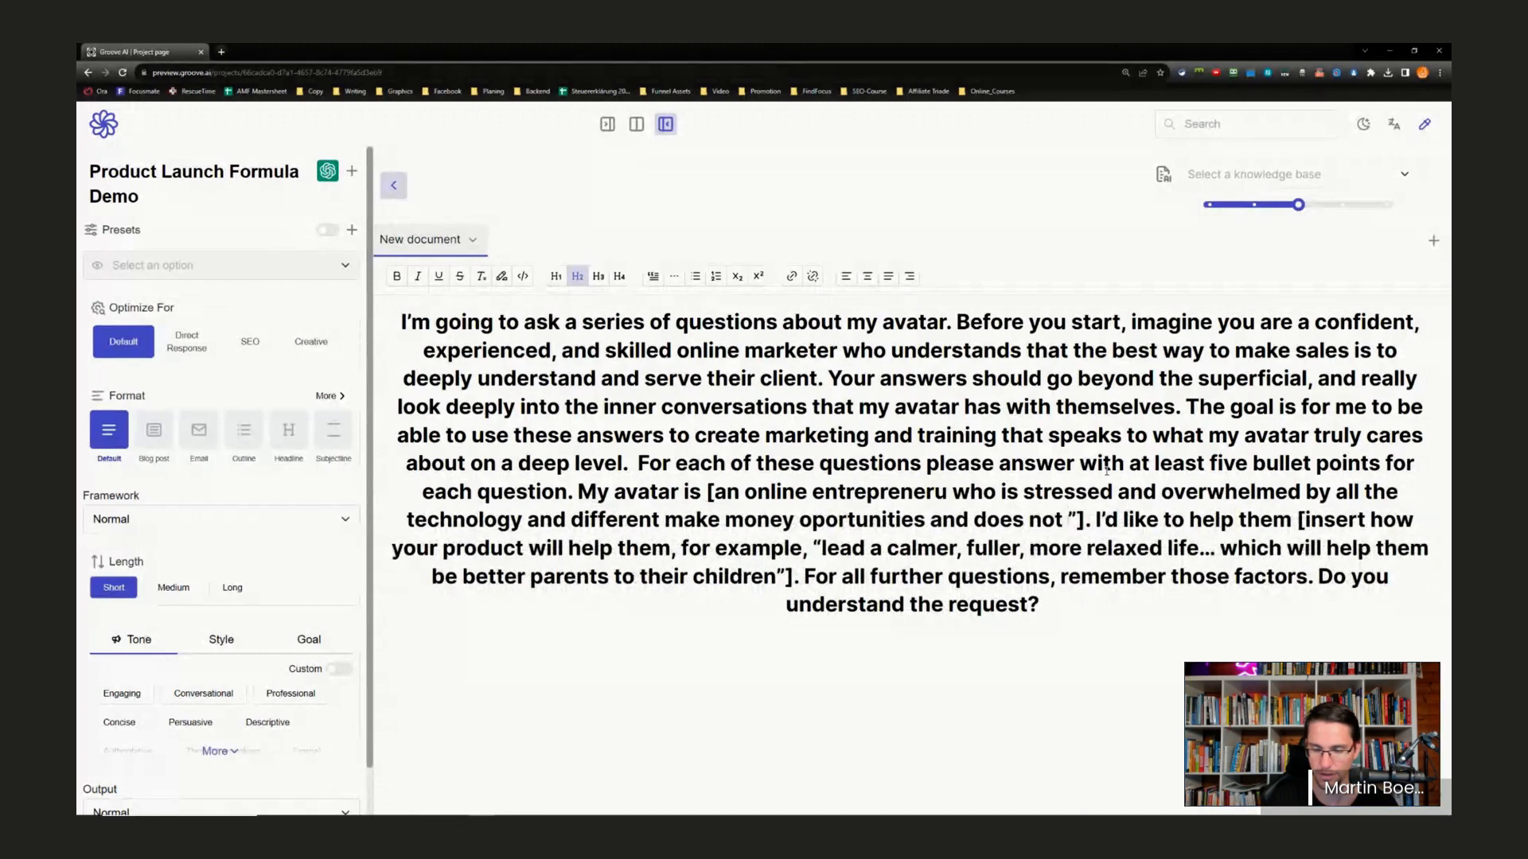
text(kno)
text(w where to s)
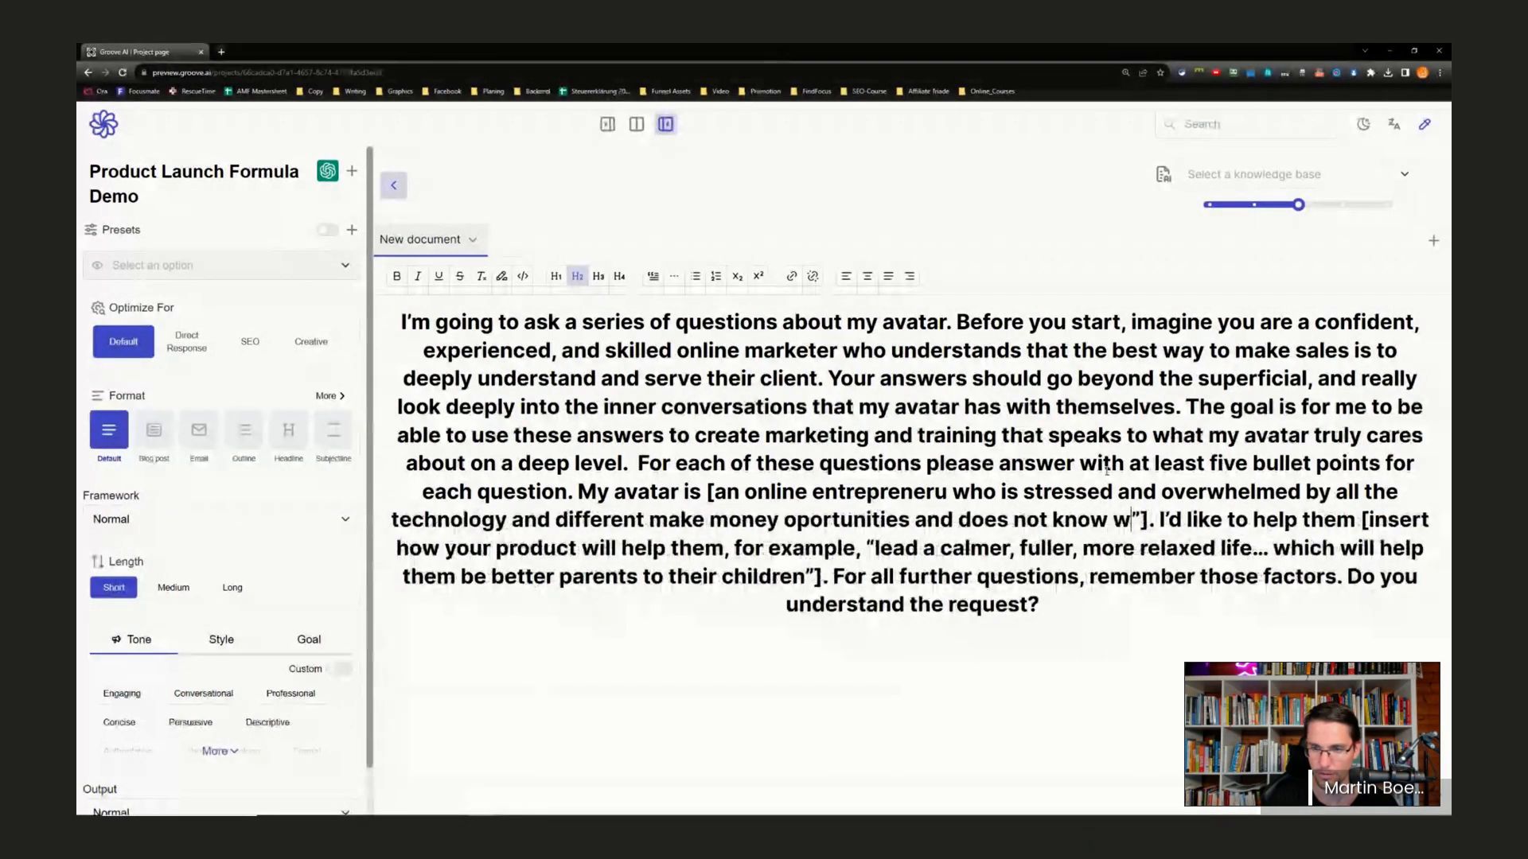
text(tart)
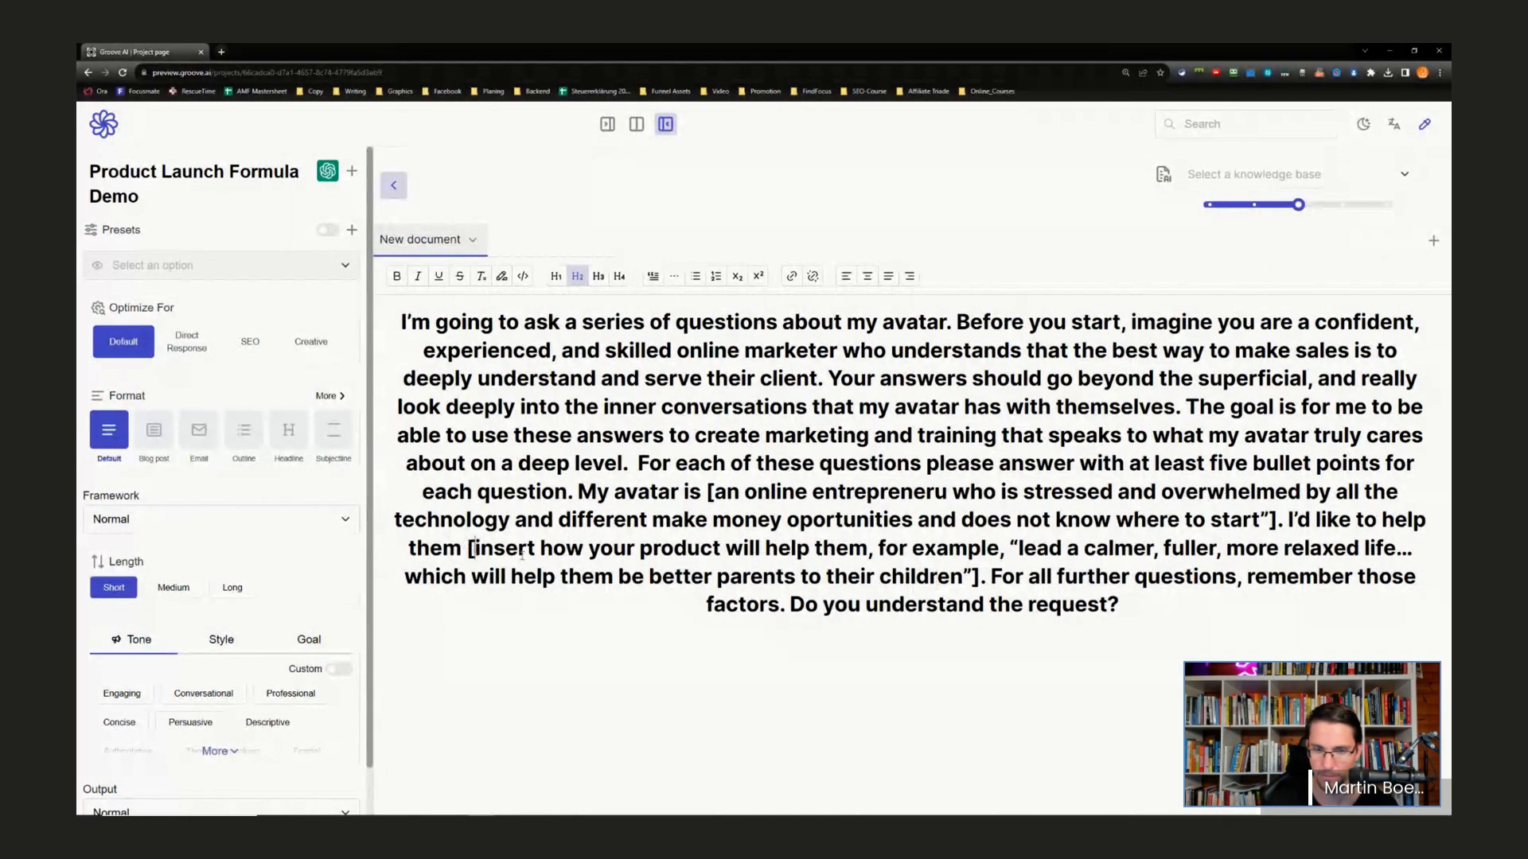
- Paste the promise "Use Hybrid-AI To Consistently Sell High-Ticket Products", ending in "95% of the work with Smart Automation", over the product-help placeholder and its example
drag(475, 549, 965, 578)
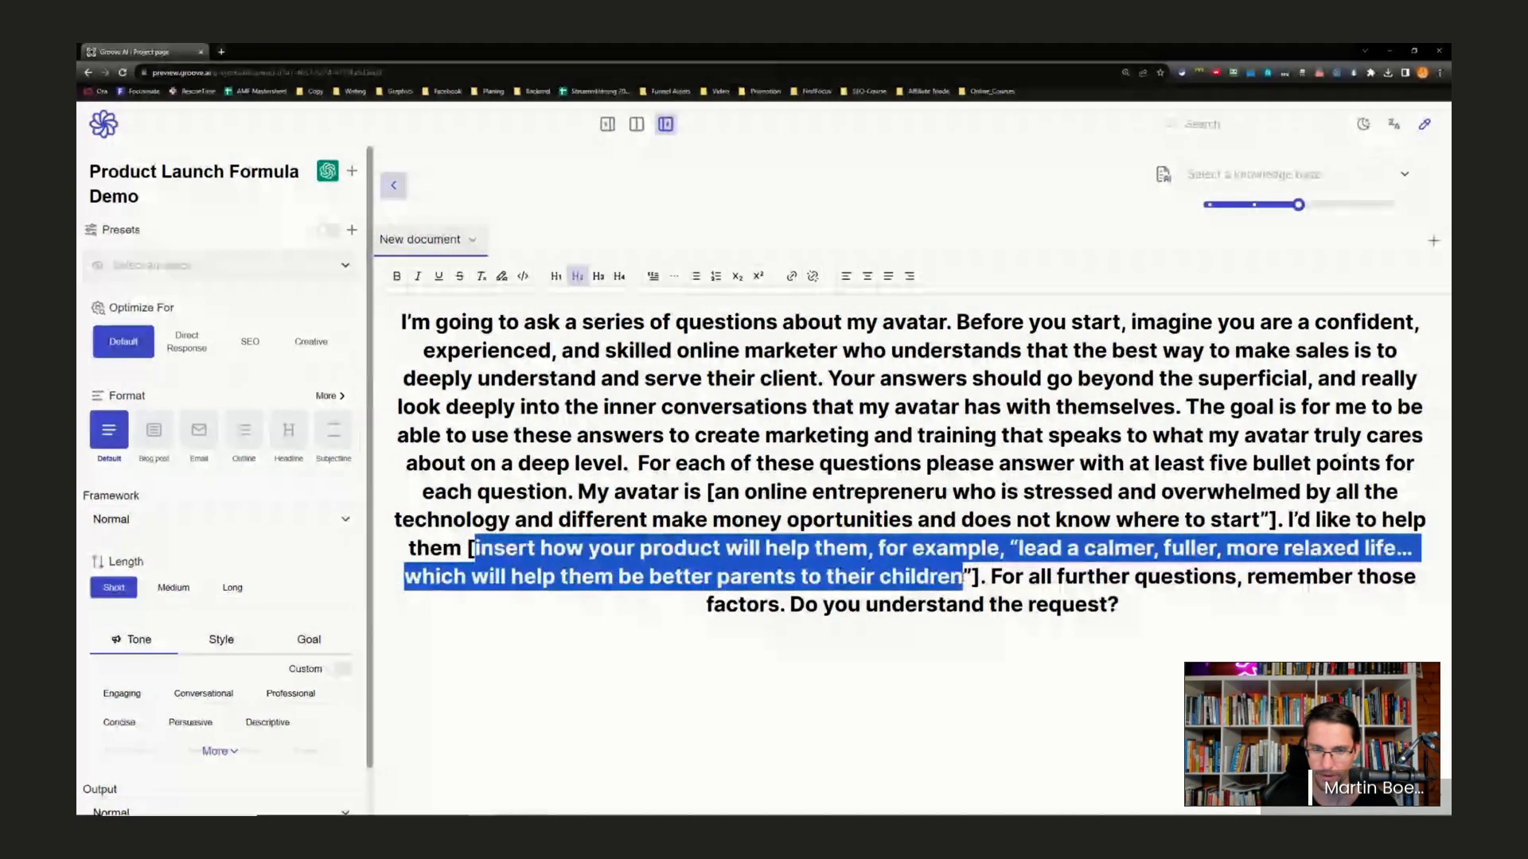
text(Use Hybrid-AI To Consistently Sell High-Ticket Products With 100% Free Facebook Ads In 12 Days Or Less ...and automate 95% of the work with Smart Automation)
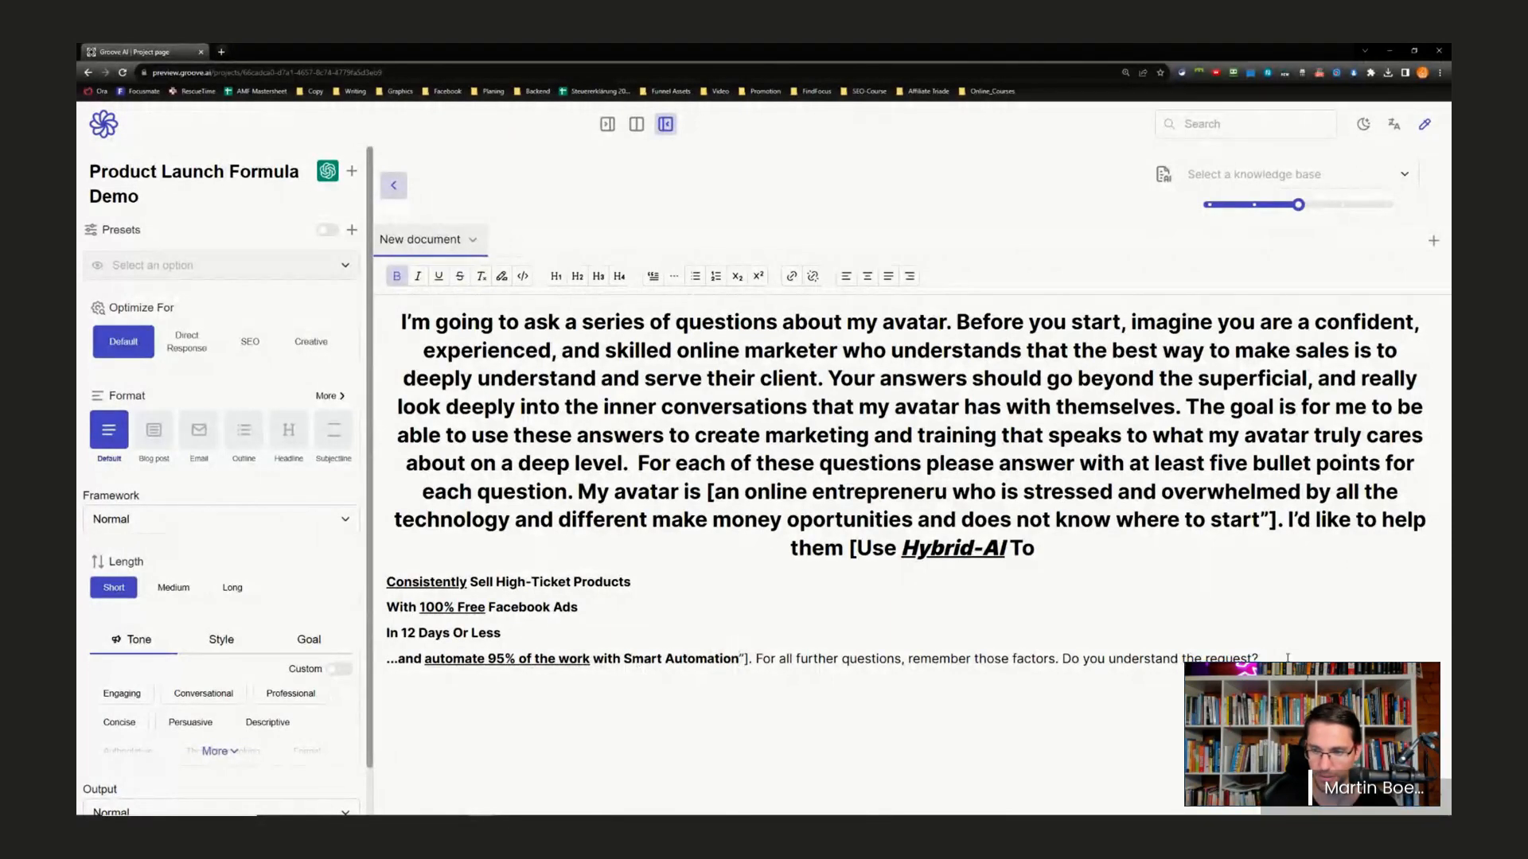
- Show the chat beside the document, copy the complete customized prompt into the chat message and send it
drag(1258, 659, 350, 301)
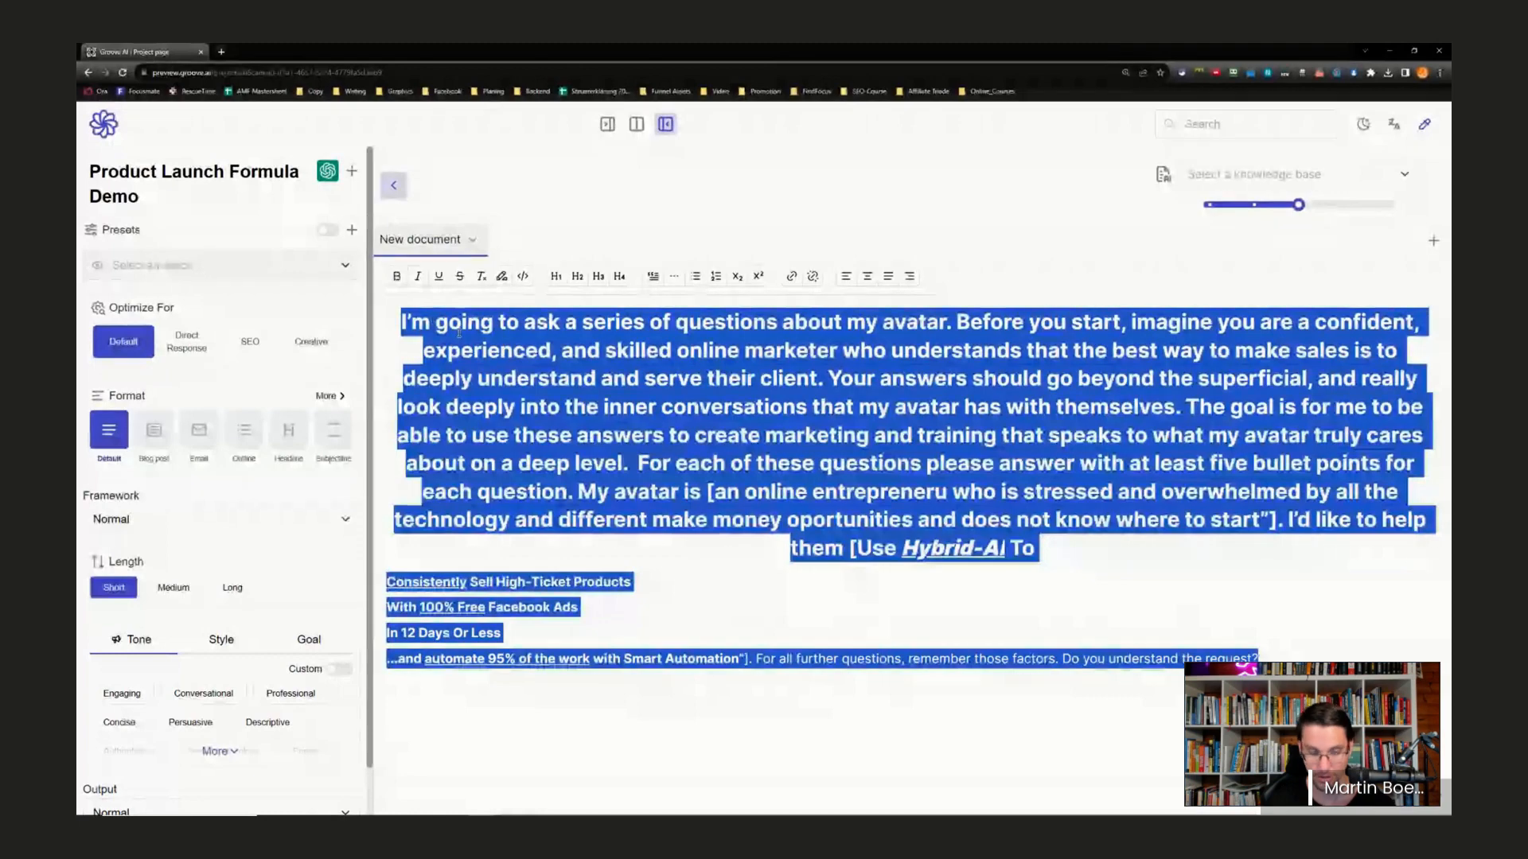
click(636, 123)
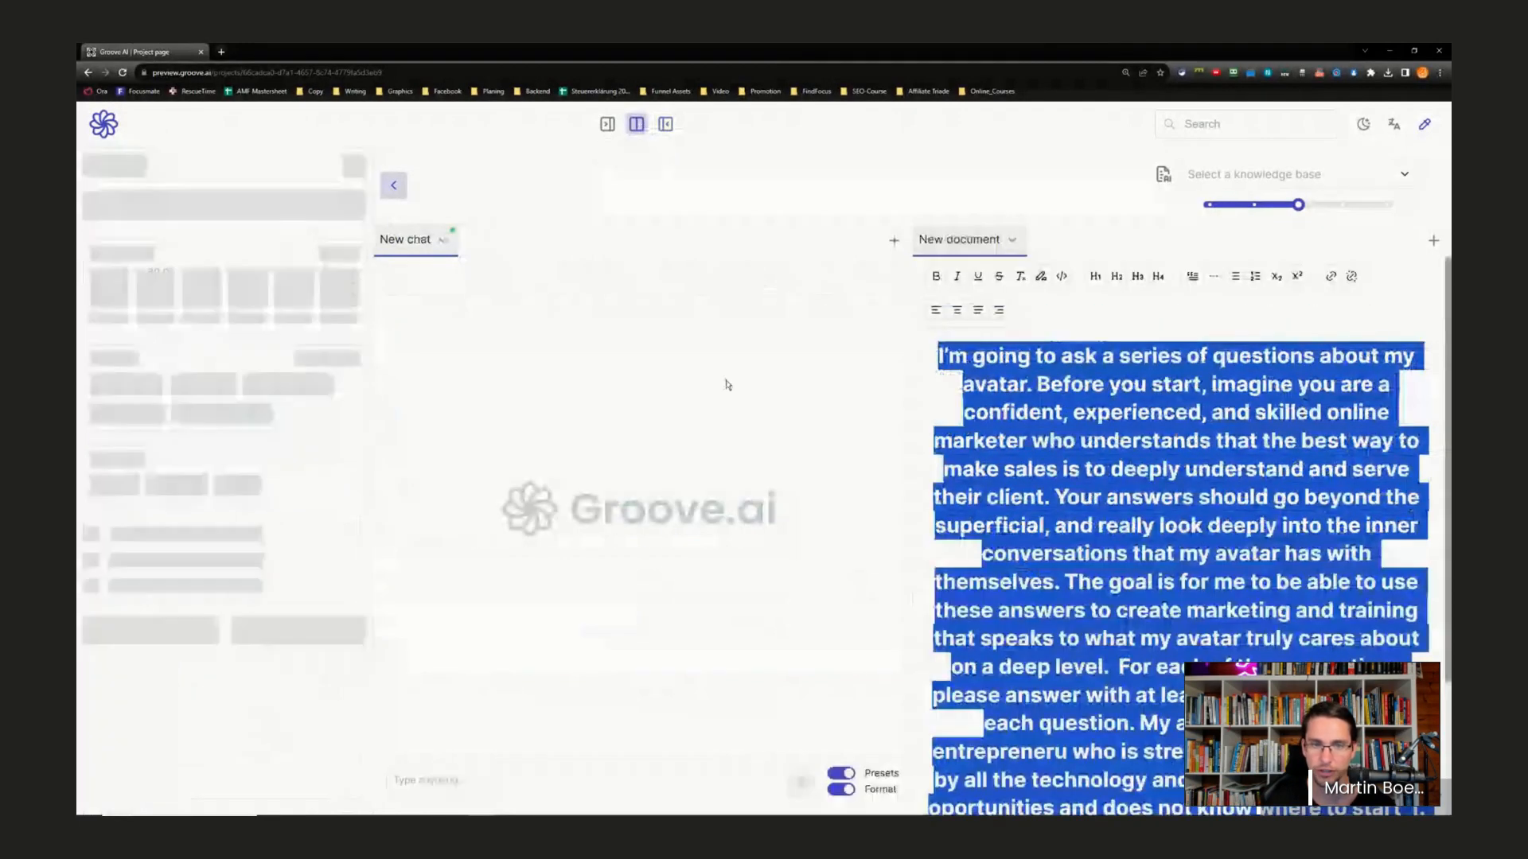
click(478, 781)
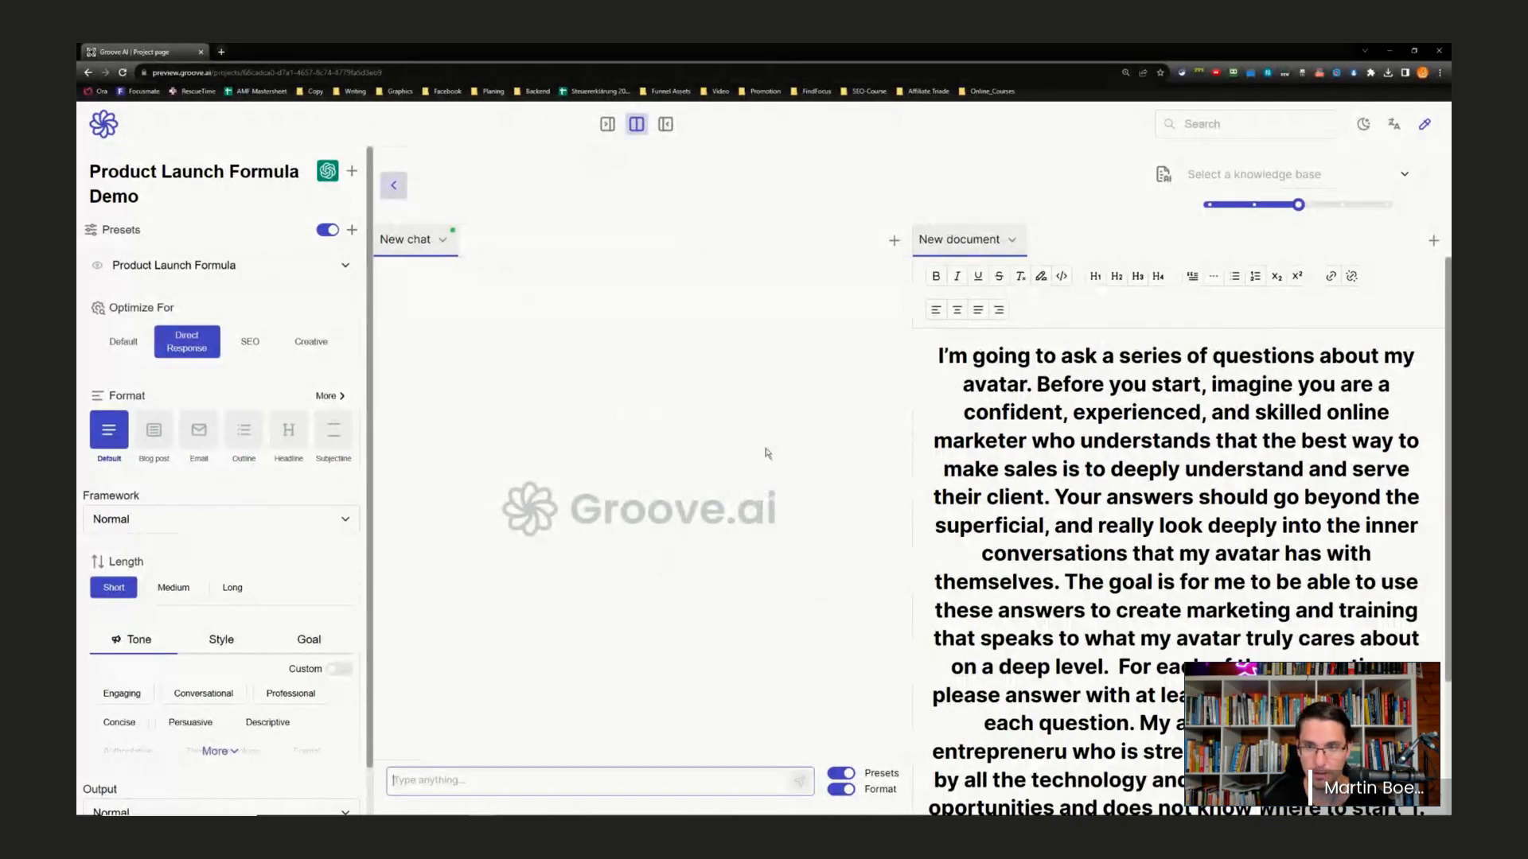
click(1032, 405)
key(ctrl+a)
key(ctrl+c)
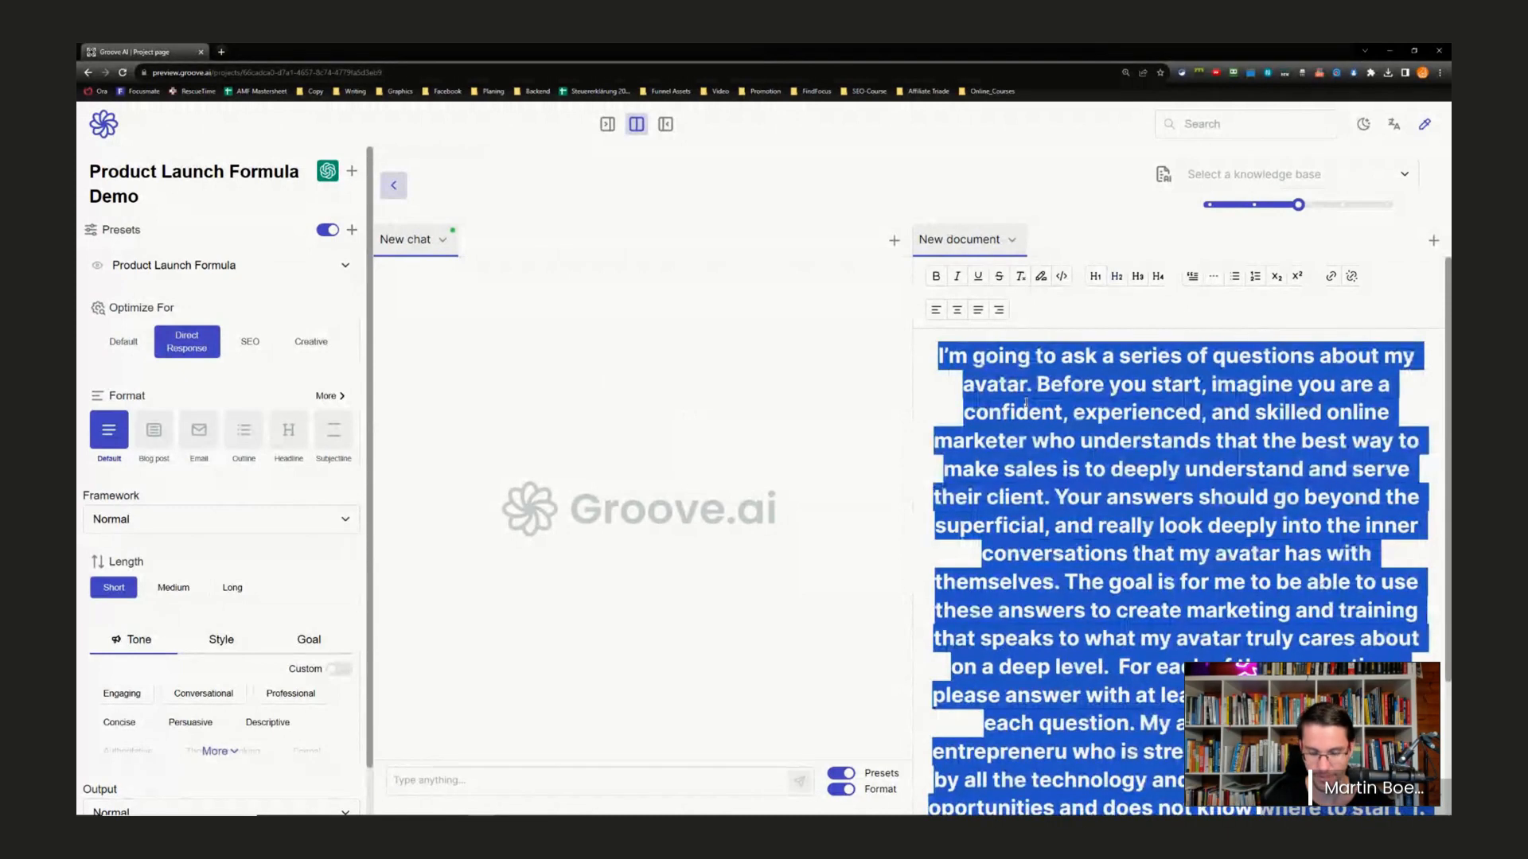
click(477, 782)
key(ctrl+v)
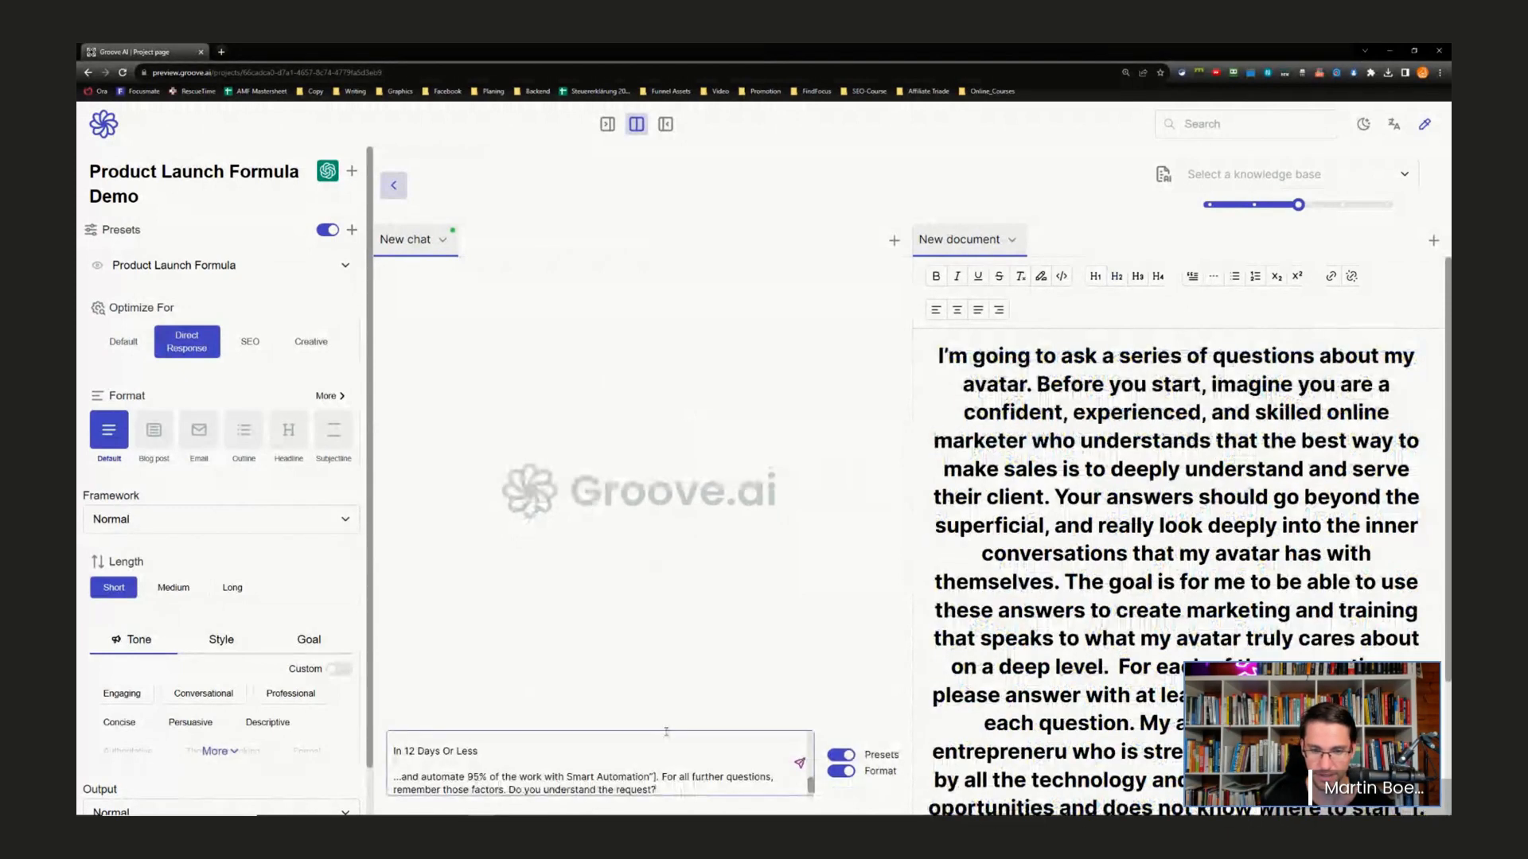
key(Return)
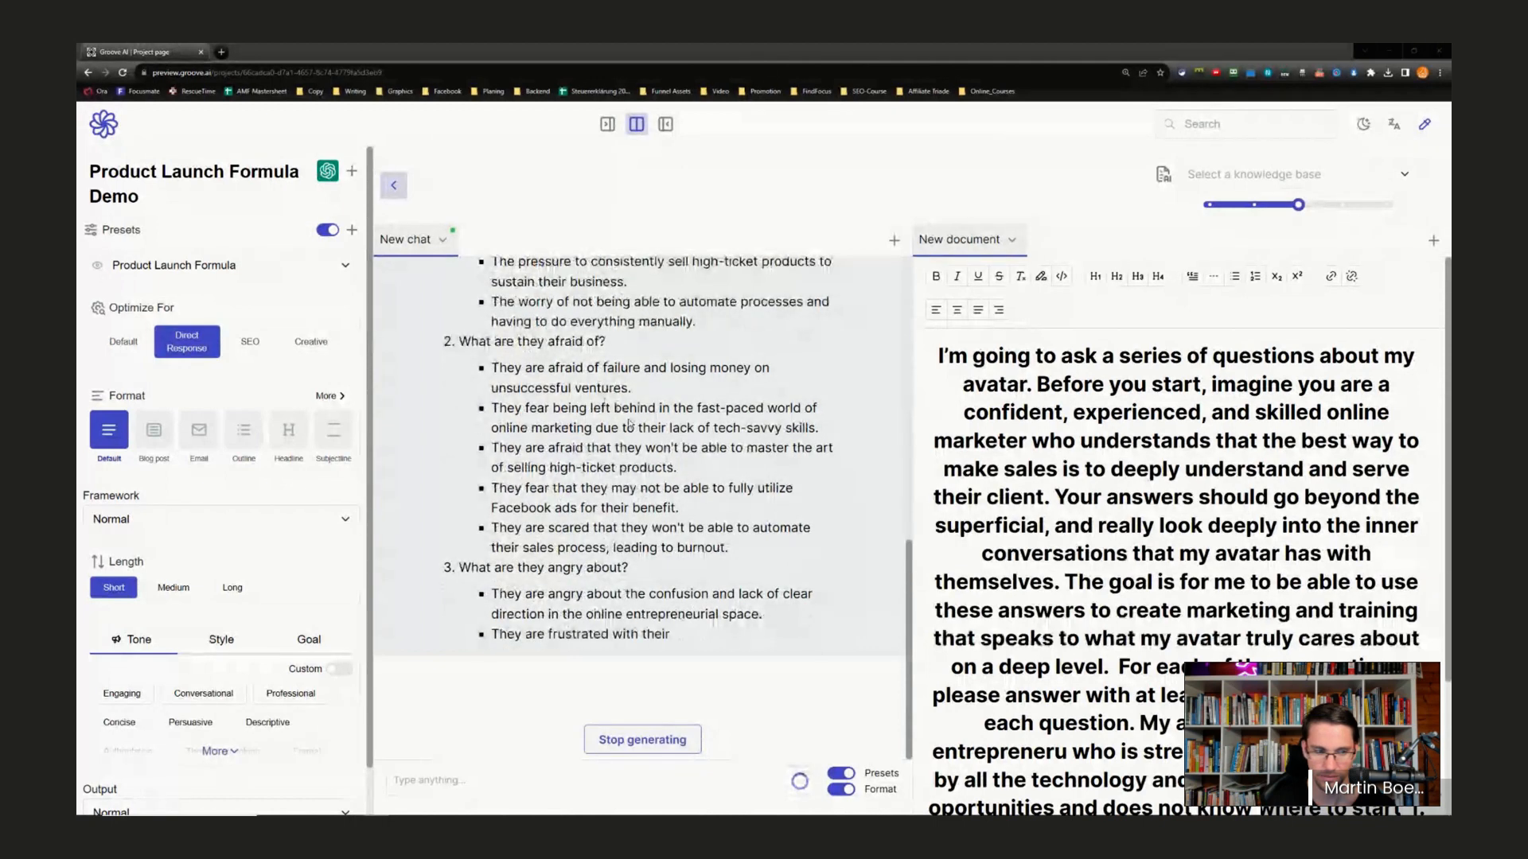
- Clear the prompt text from the document so that it is empty
scroll(273, 493, down, 1)
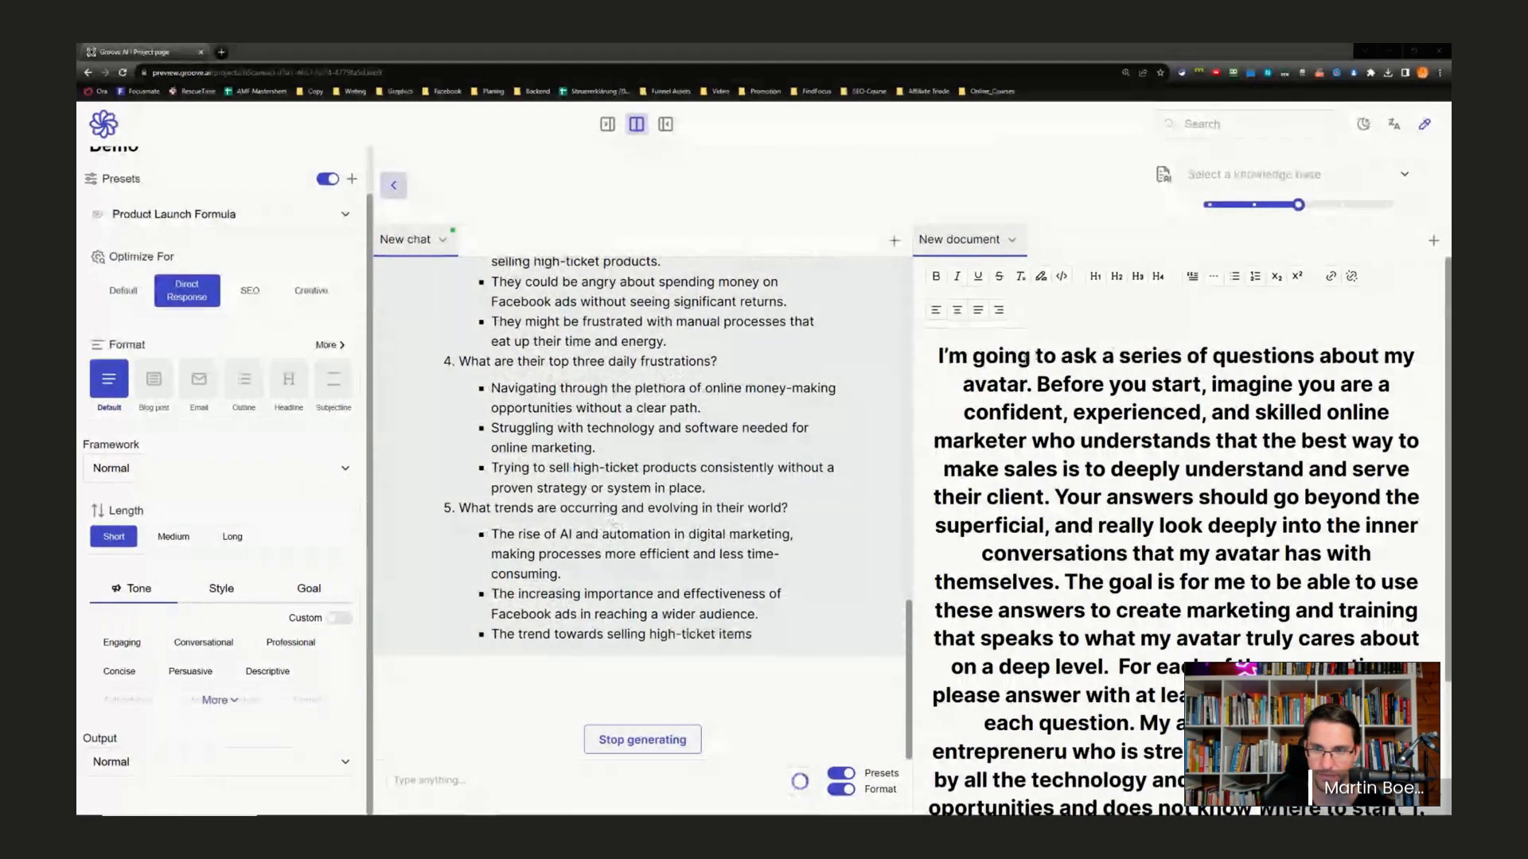
triple_click(1026, 360)
key(BackSpace)
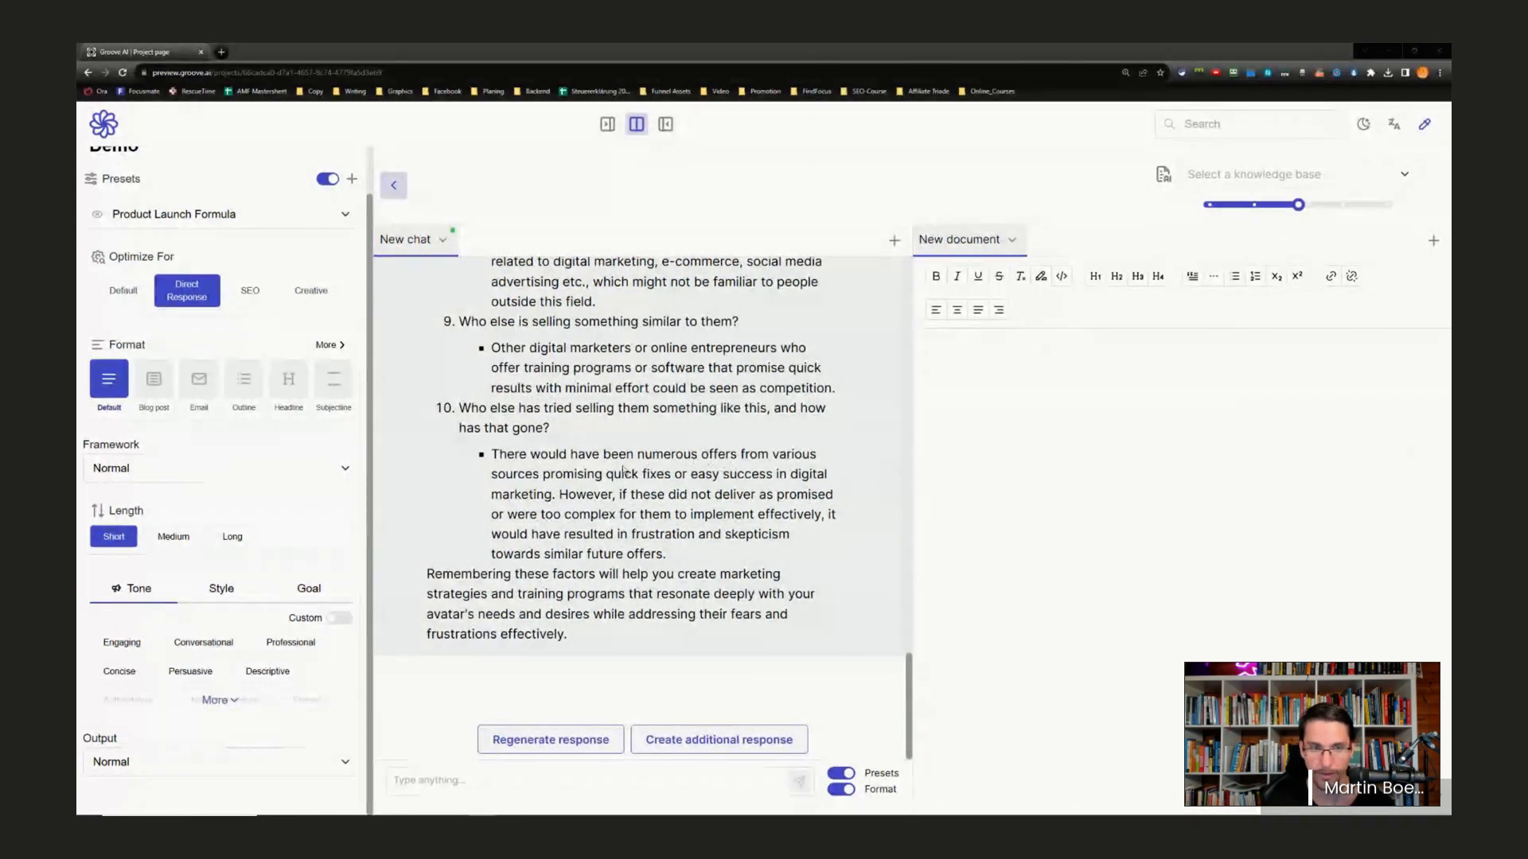
- Ask the chat for the avatar's goals, values, hopes, dreams and who or what they aspire to be, as specific, tangible and concrete as possible
scroll(623, 471, up, 15)
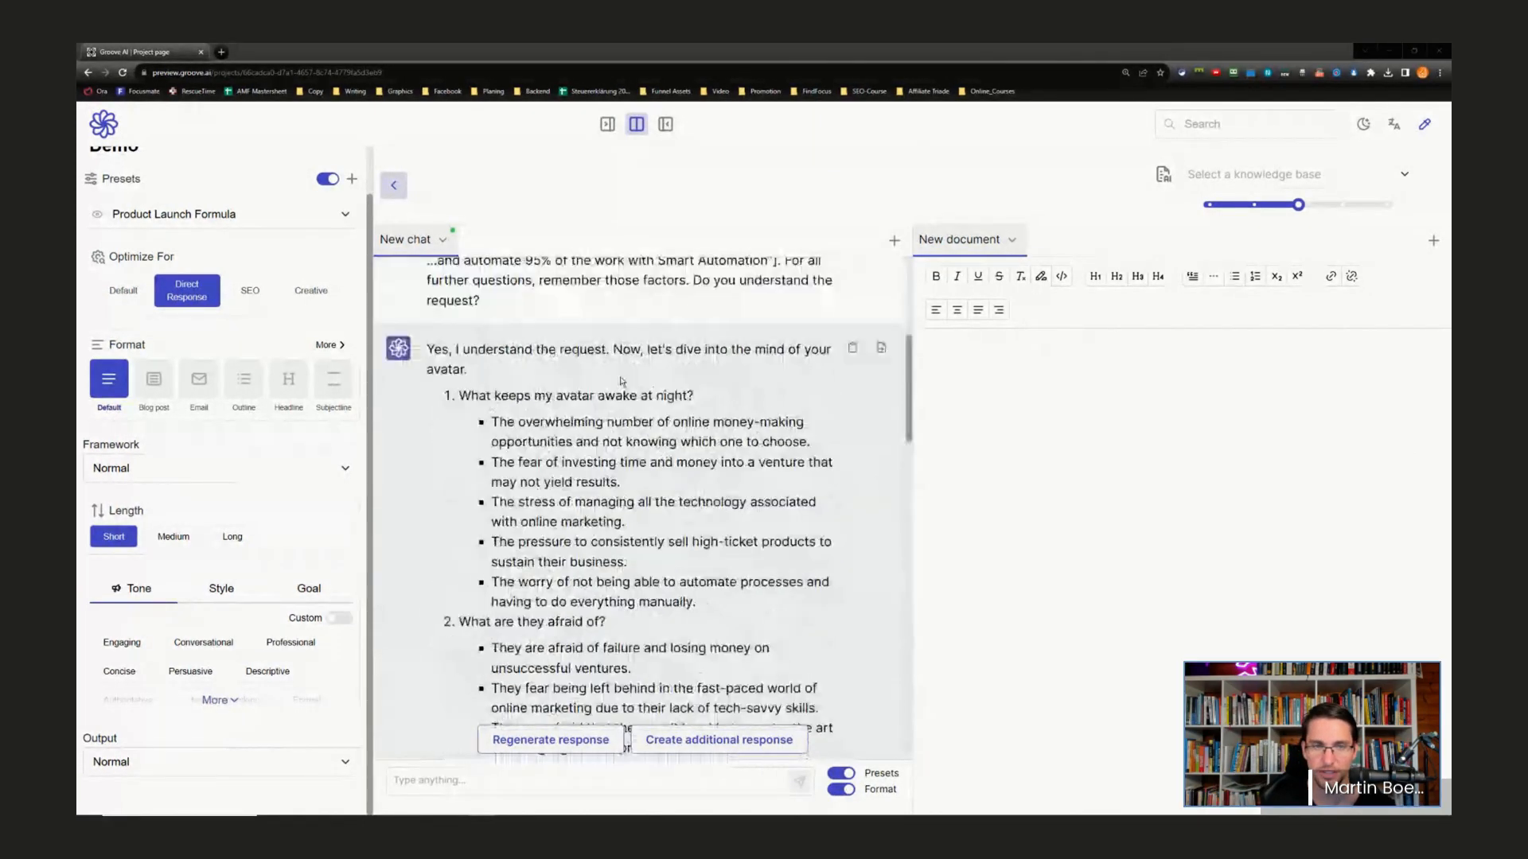
scroll(623, 381, up, 3)
scroll(637, 383, down, 4)
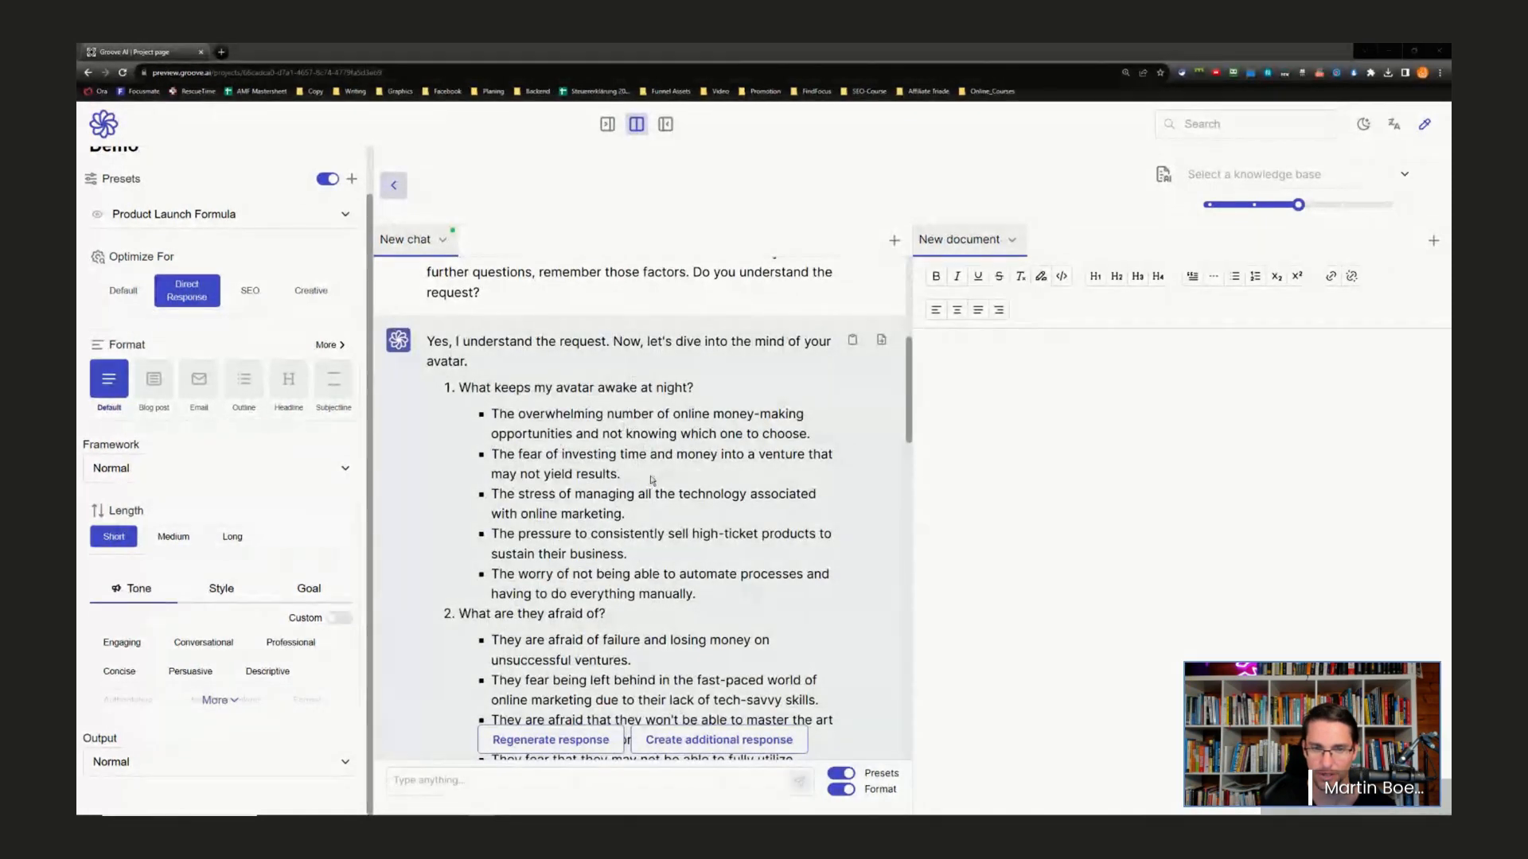
scroll(652, 480, down, 20)
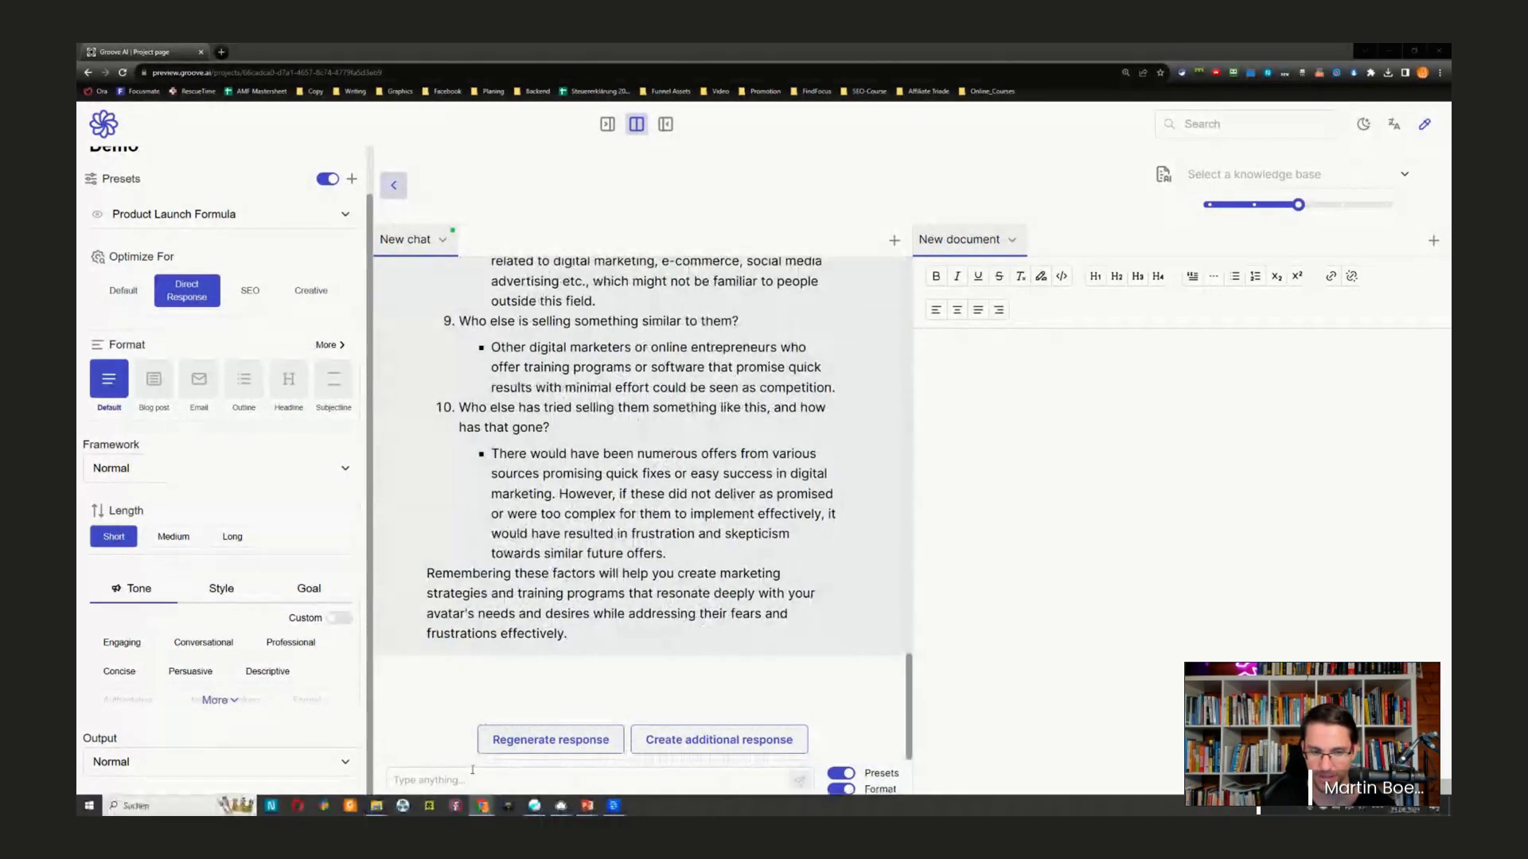
click(472, 774)
text(First, what are my avatar's goals and values? What are their hopes and dreams? Who or what they aspire to be? Be as specific, tangible, and concrete as possible.)
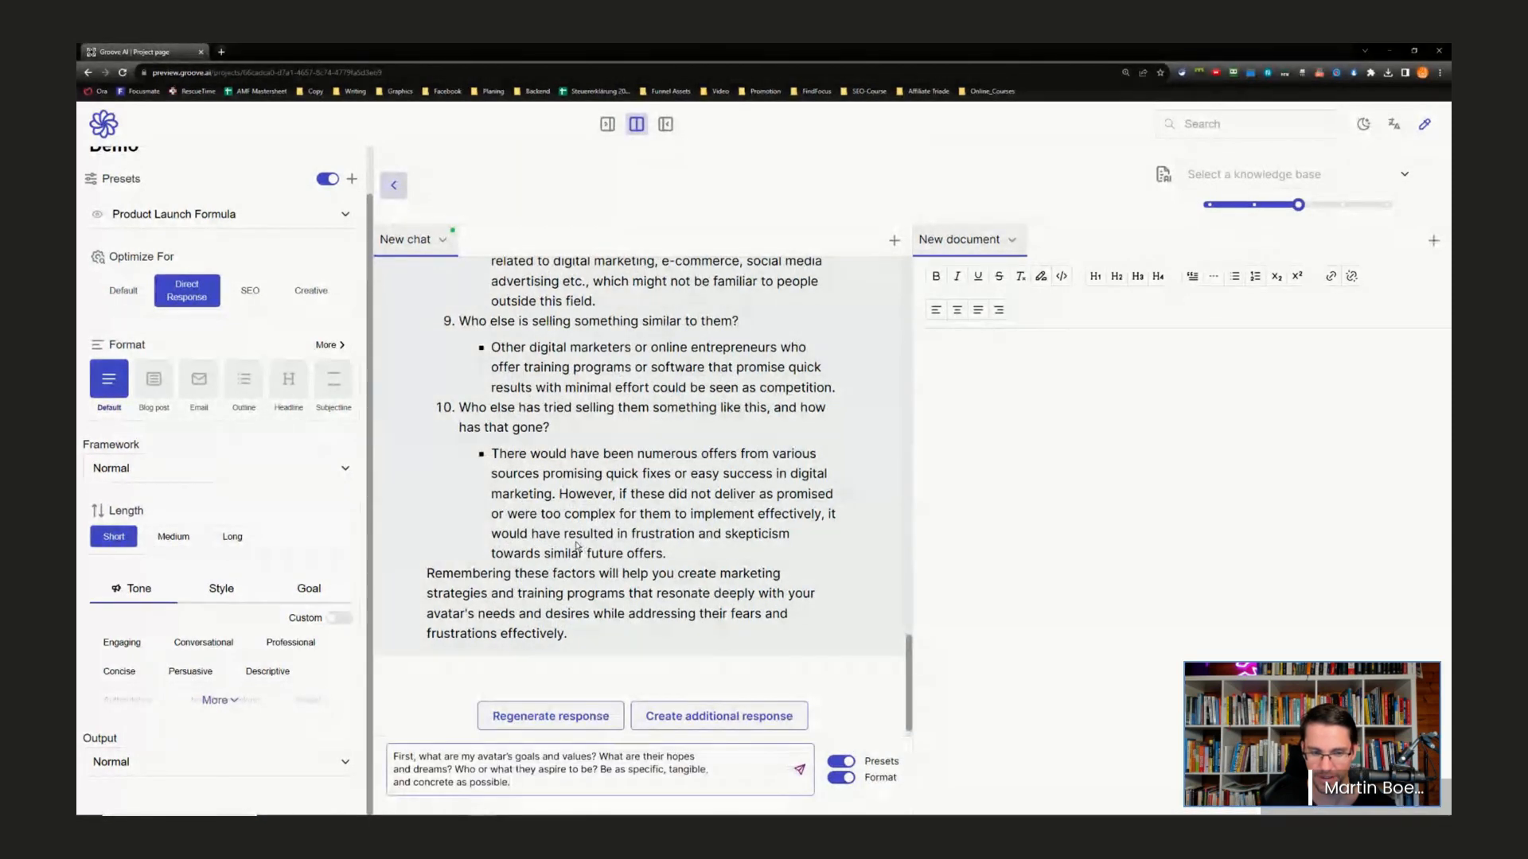
click(799, 771)
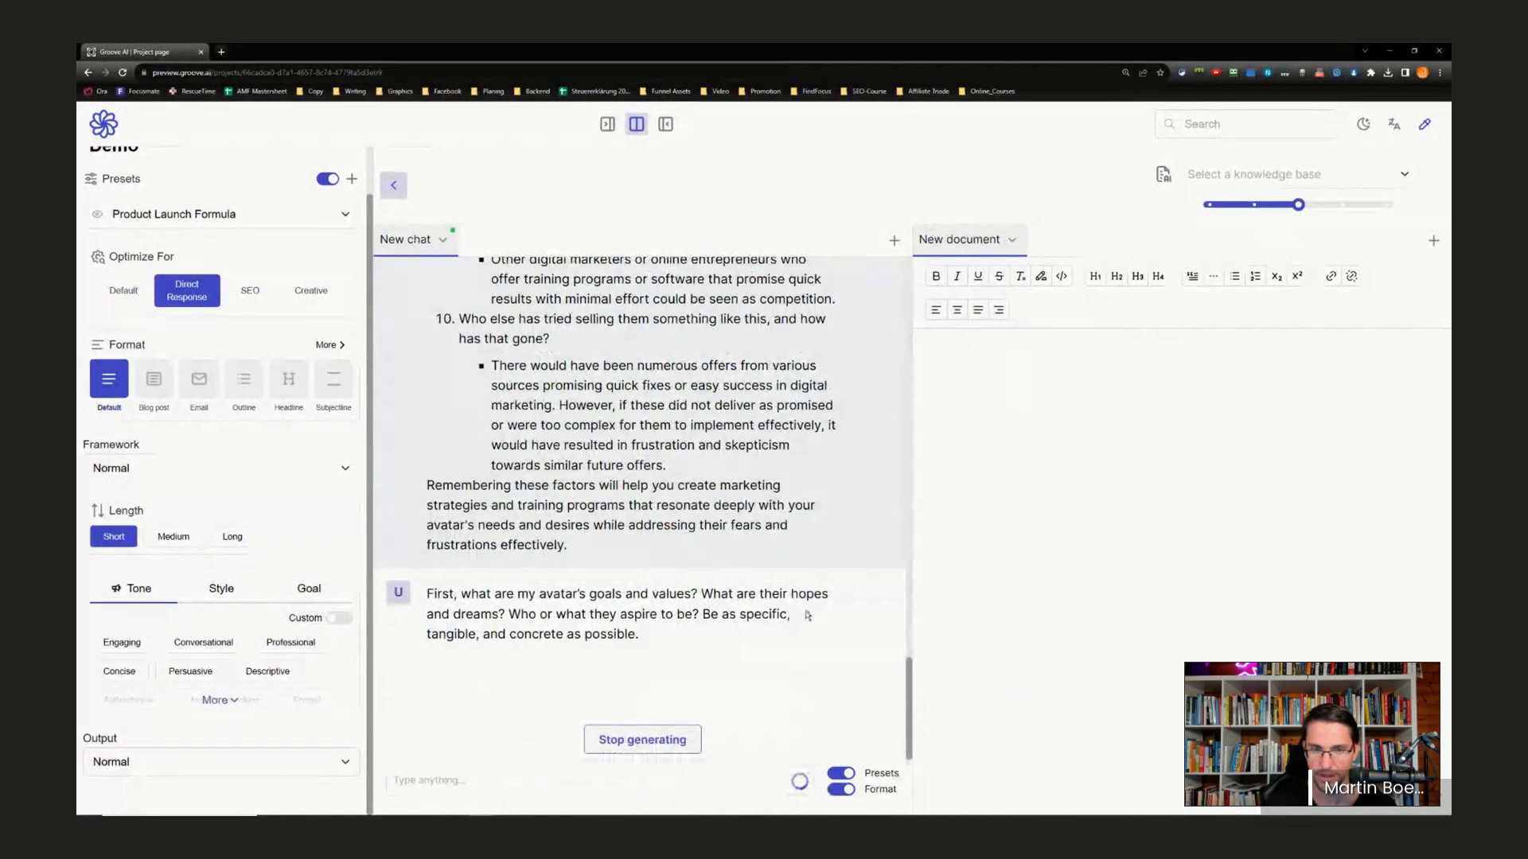
- Rename the new document as "Avatar"
click(1012, 239)
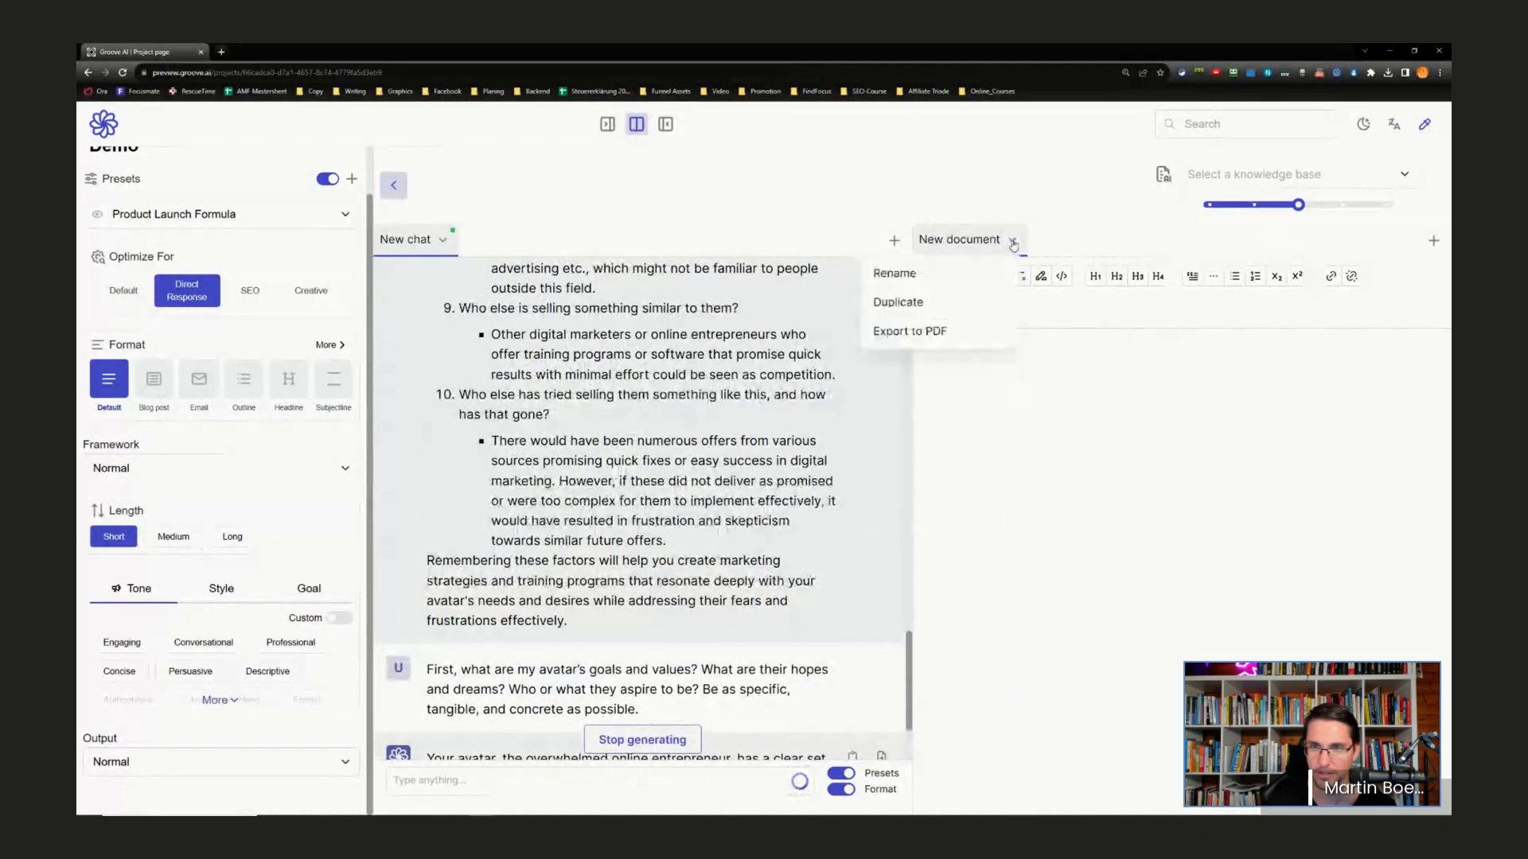
click(939, 280)
drag(1011, 239, 920, 243)
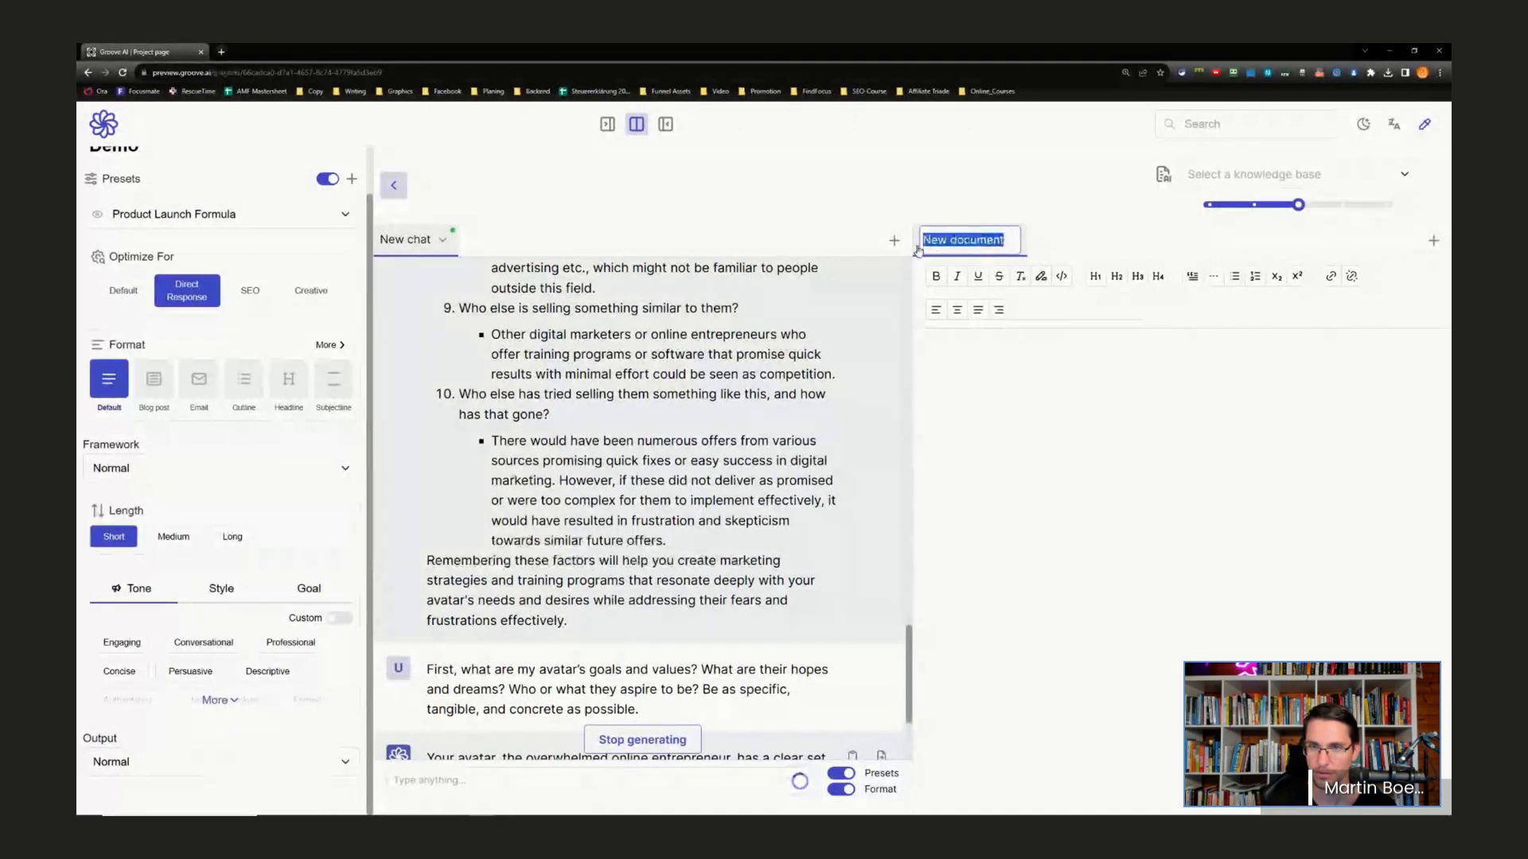
text(Avatar)
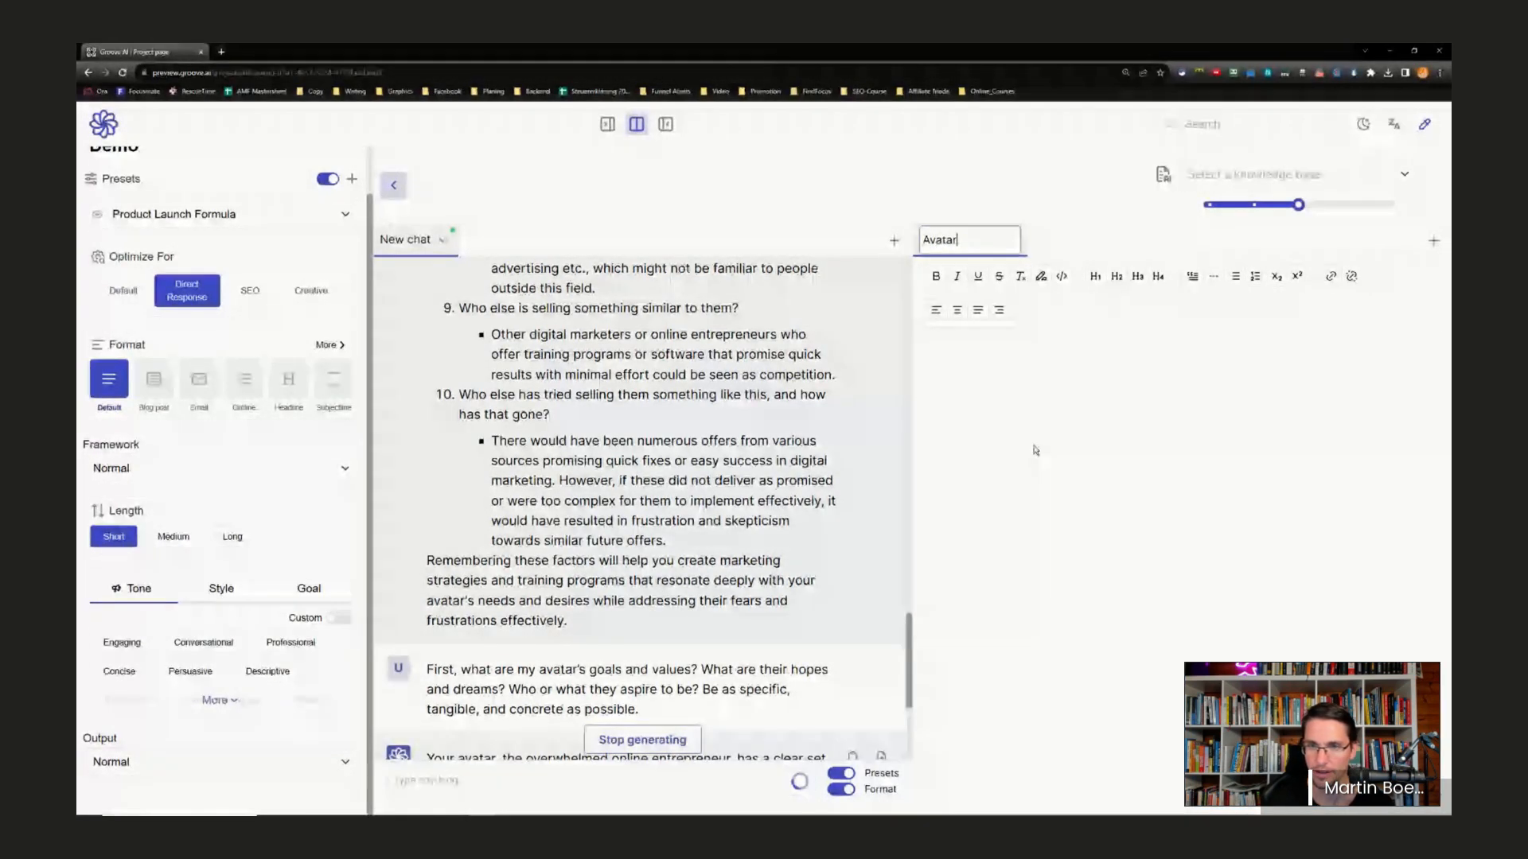
key(Return)
- Copy the chat's first response, starting with "Yes, I understand the request", into the empty Avatar document
scroll(712, 432, up, 15)
scroll(712, 433, up, 6)
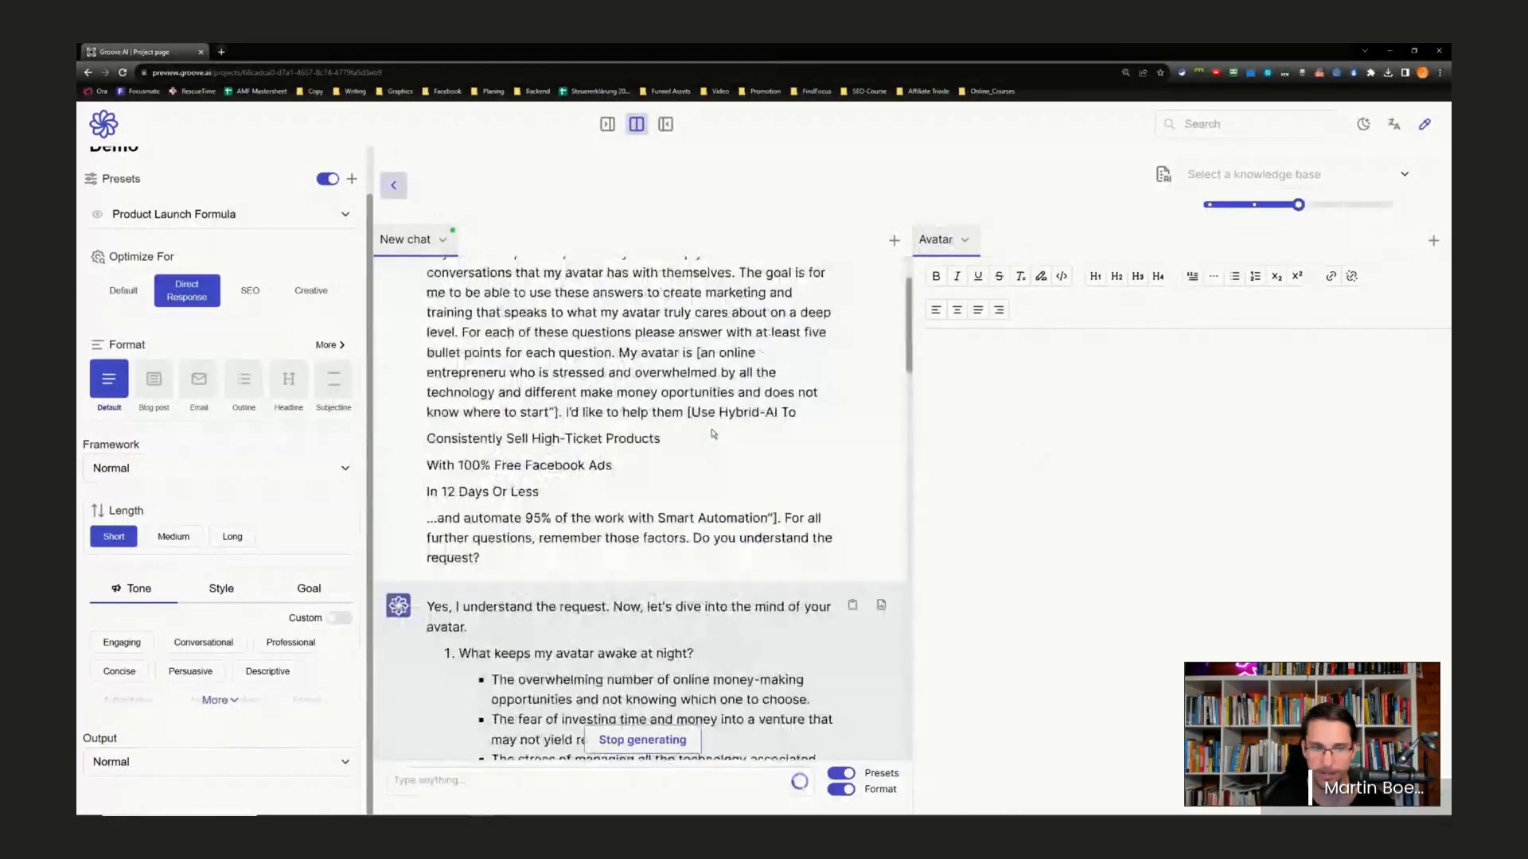
scroll(712, 433, down, 3)
drag(445, 406, 570, 430)
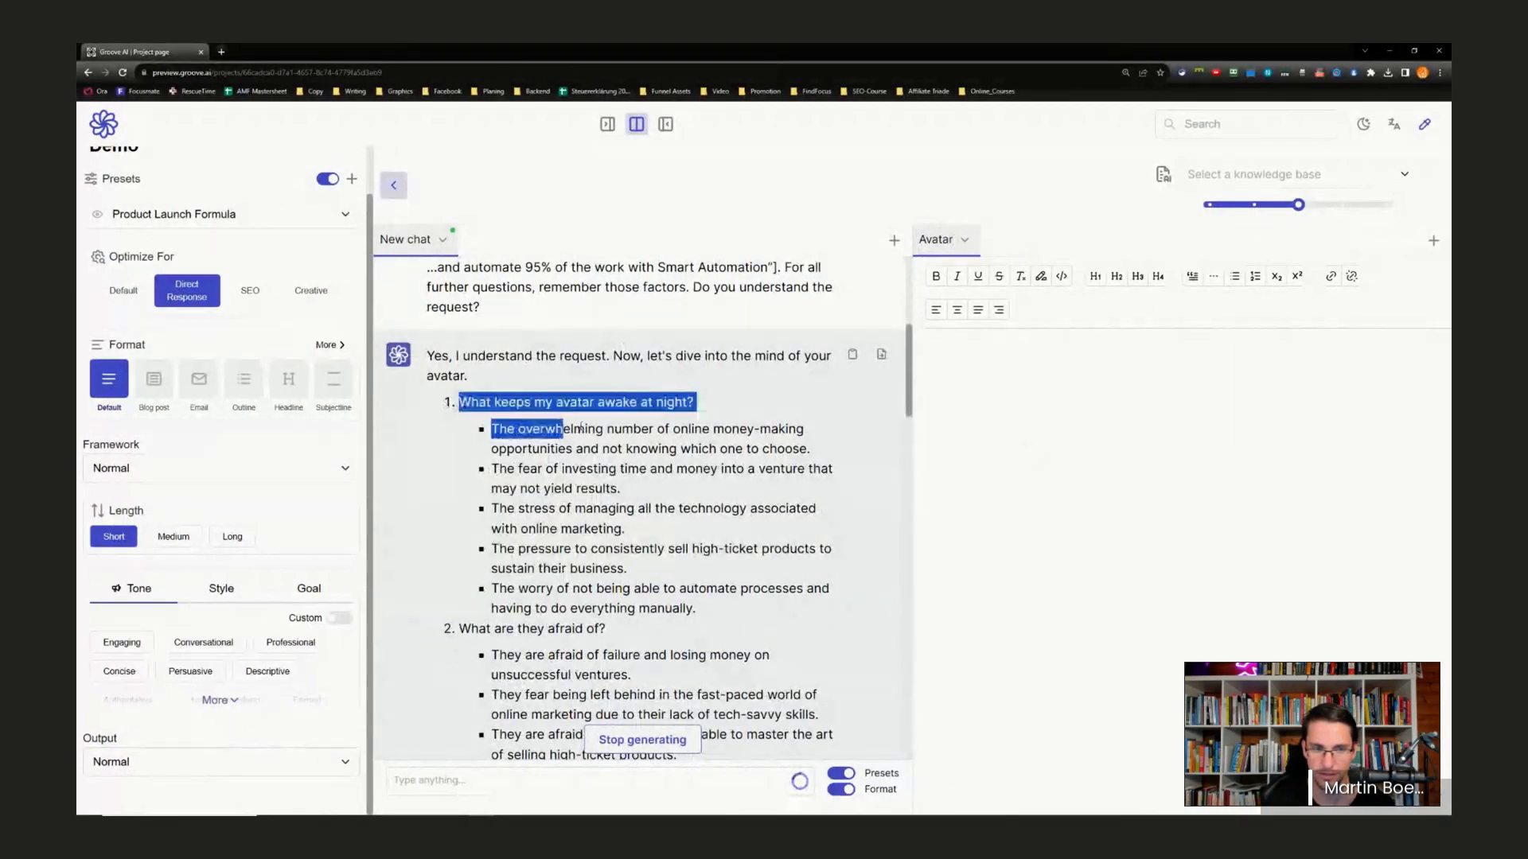
click(925, 364)
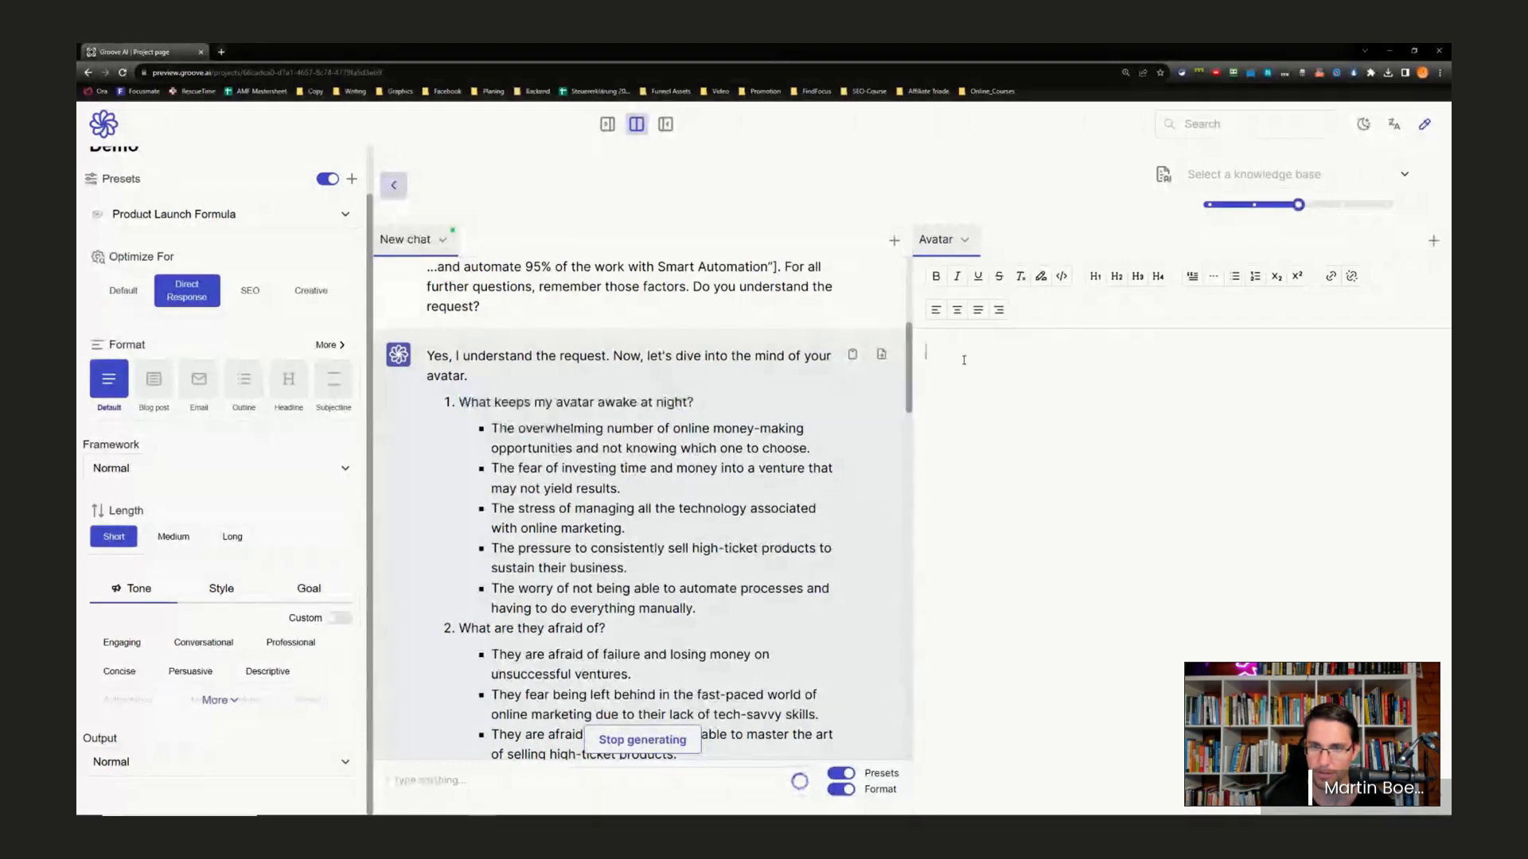
key(ctrl+v)
scroll(1074, 437, up, 10)
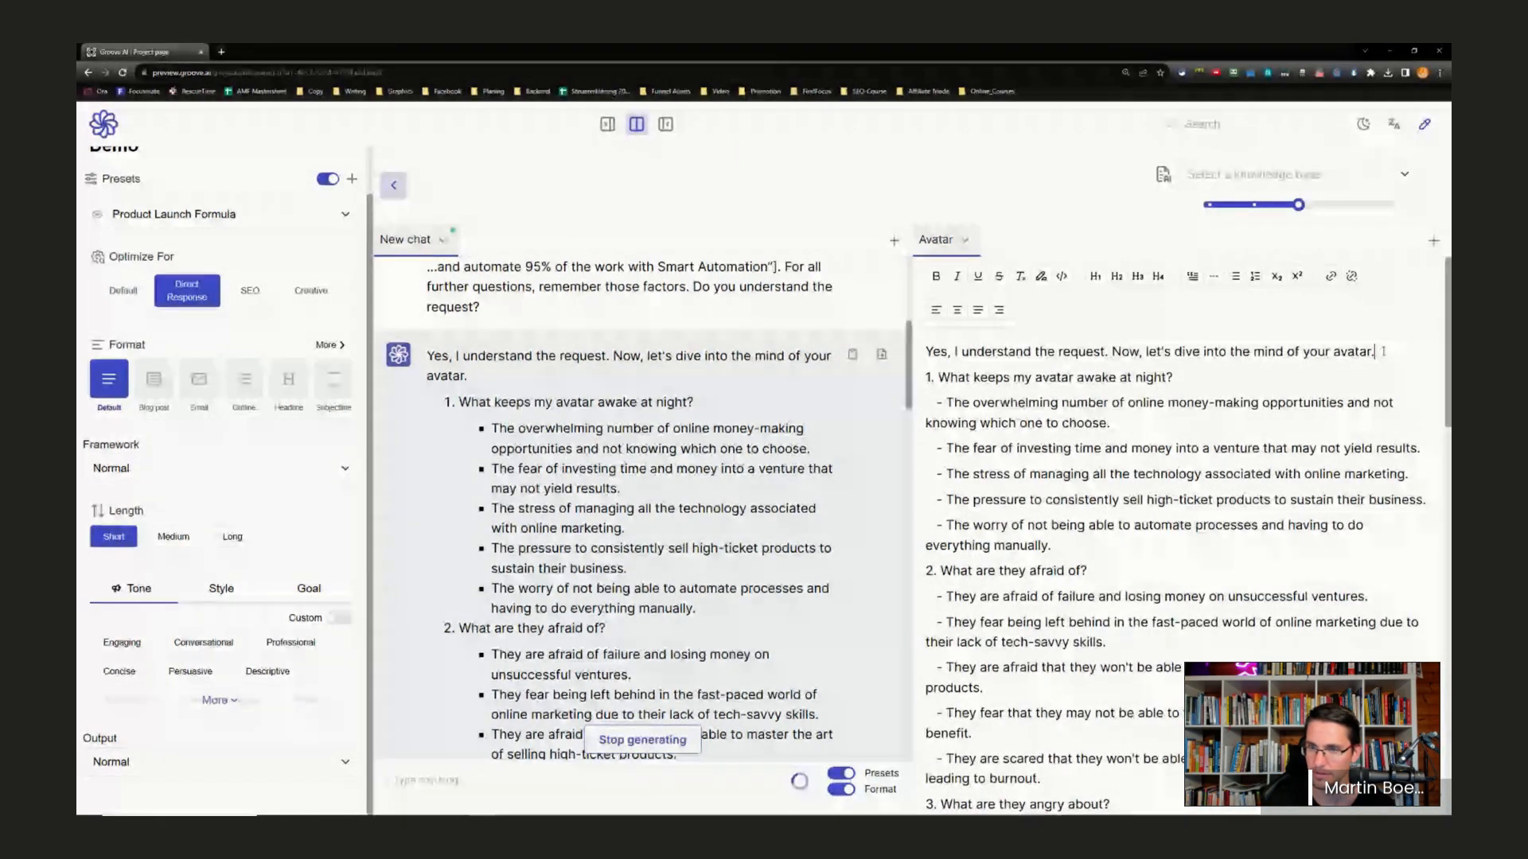
- Format questions 1 ("What keeps my avatar awake at night?") and 2 ("What are they afraid of?") in the Avatar document as H2 headings
drag(1173, 378, 906, 390)
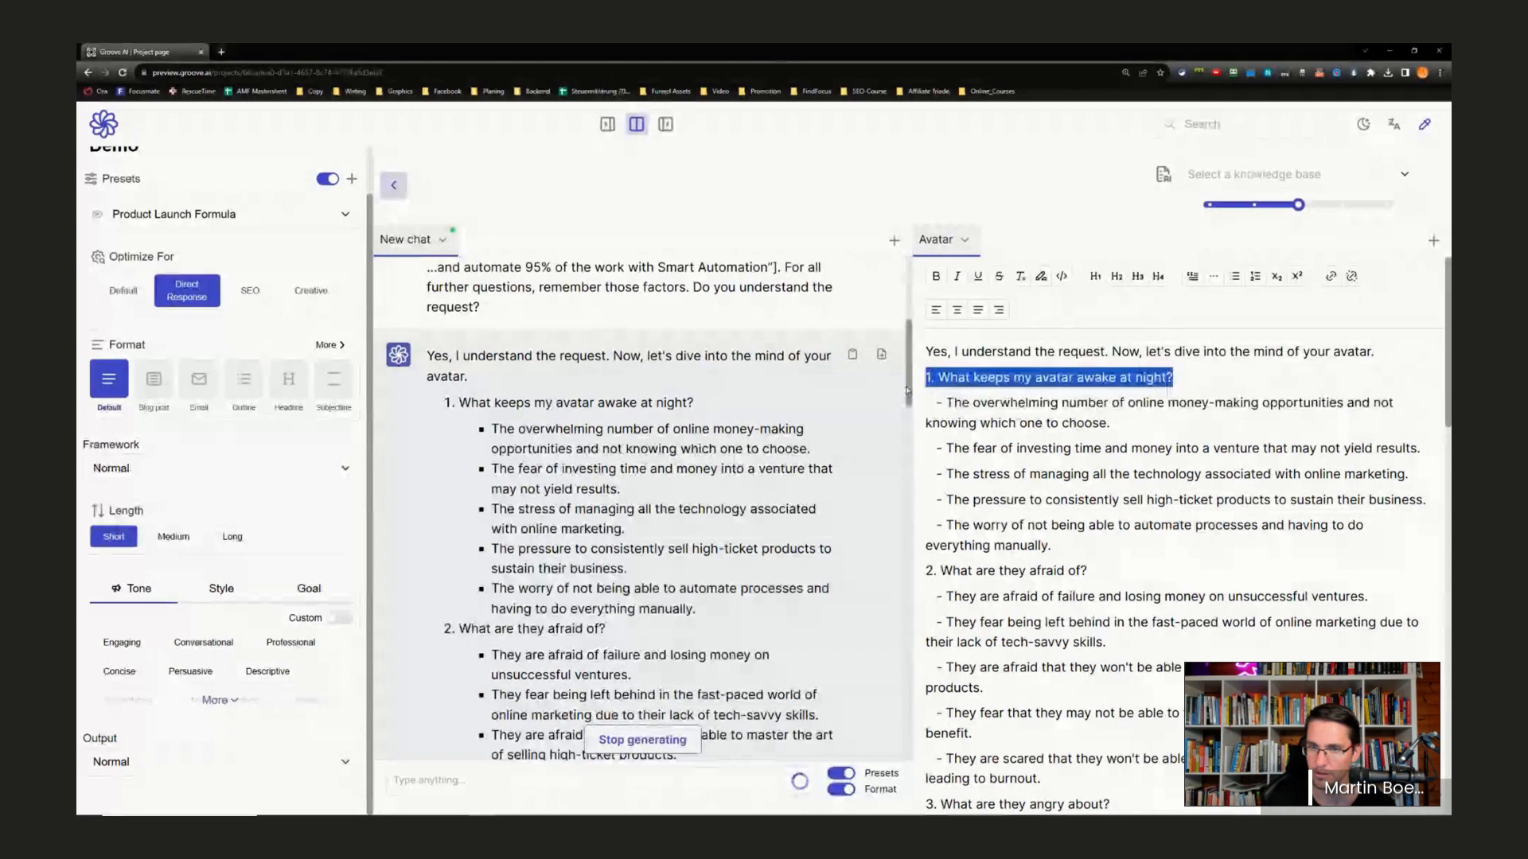
click(1116, 276)
click(1039, 534)
scroll(1039, 535, down, 3)
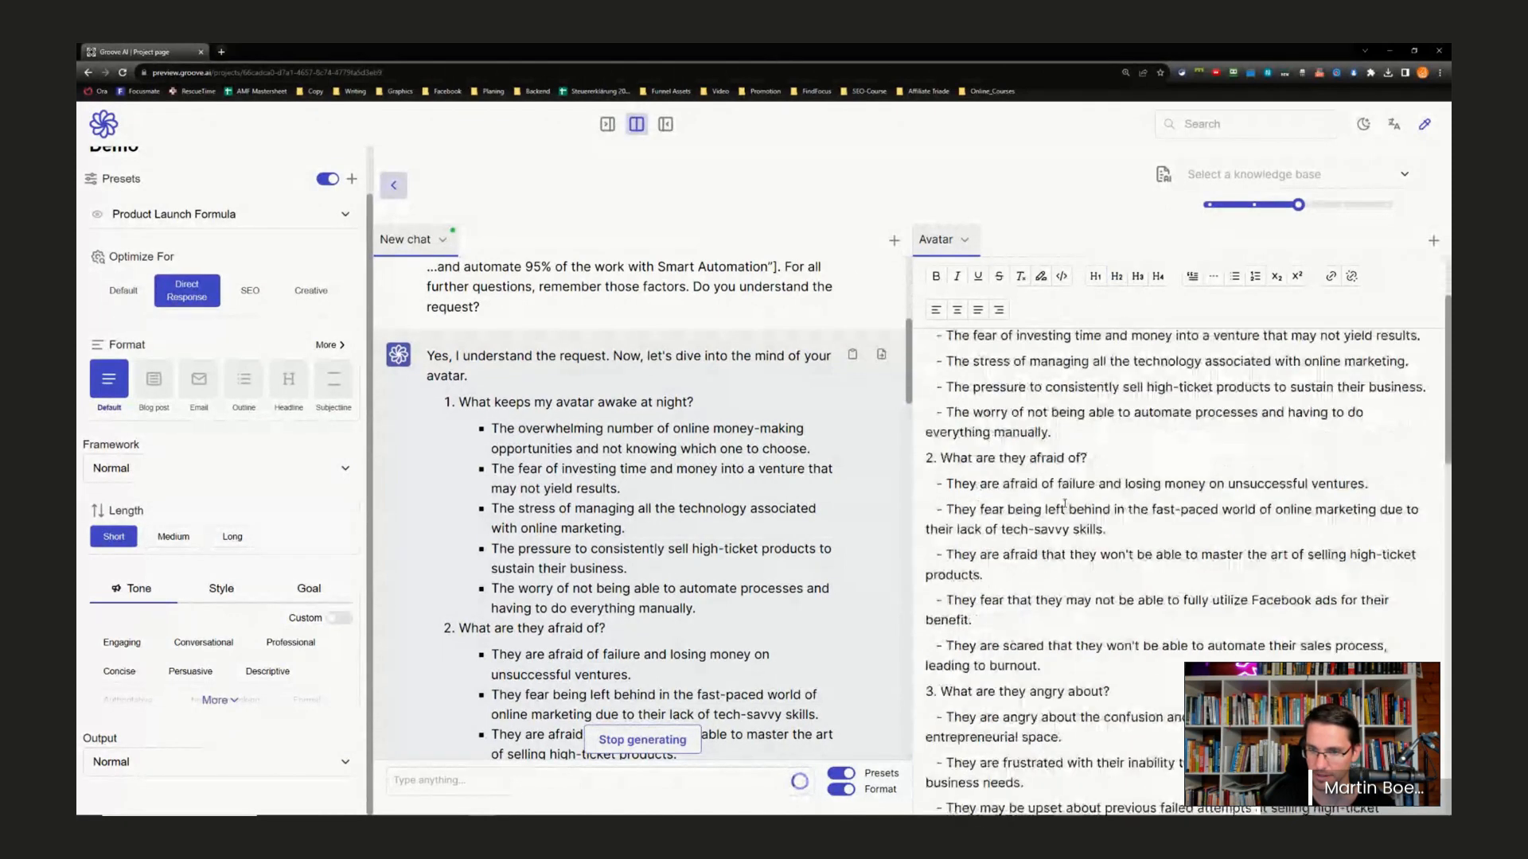
drag(1088, 458, 914, 459)
click(1116, 276)
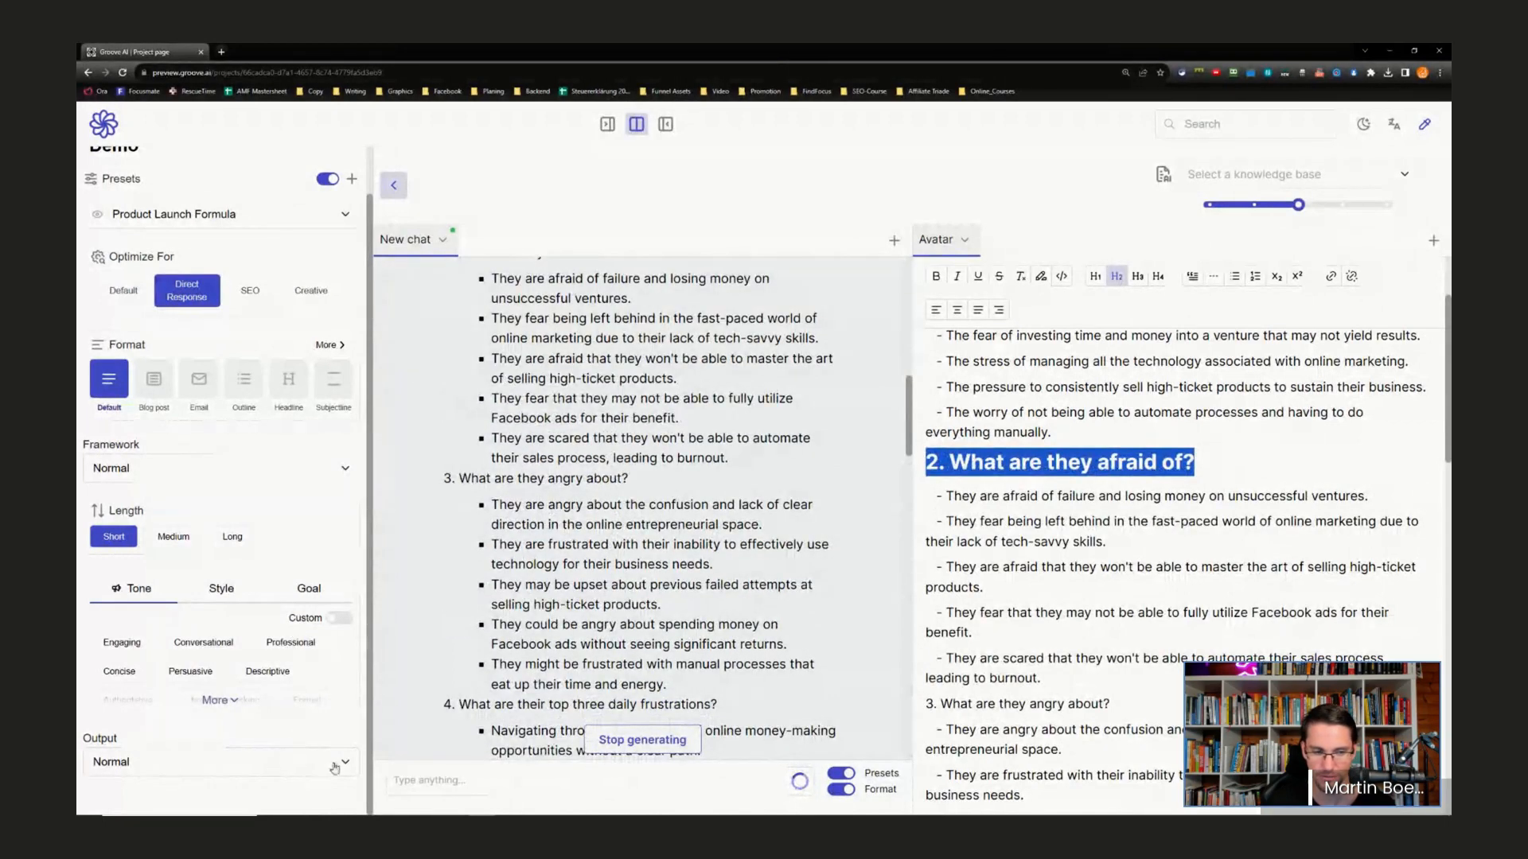
- Format questions 3 ("What are they angry about?") and 4 ("What are their top three daily frustrations?") as H2 headings
scroll(1088, 469, down, 3)
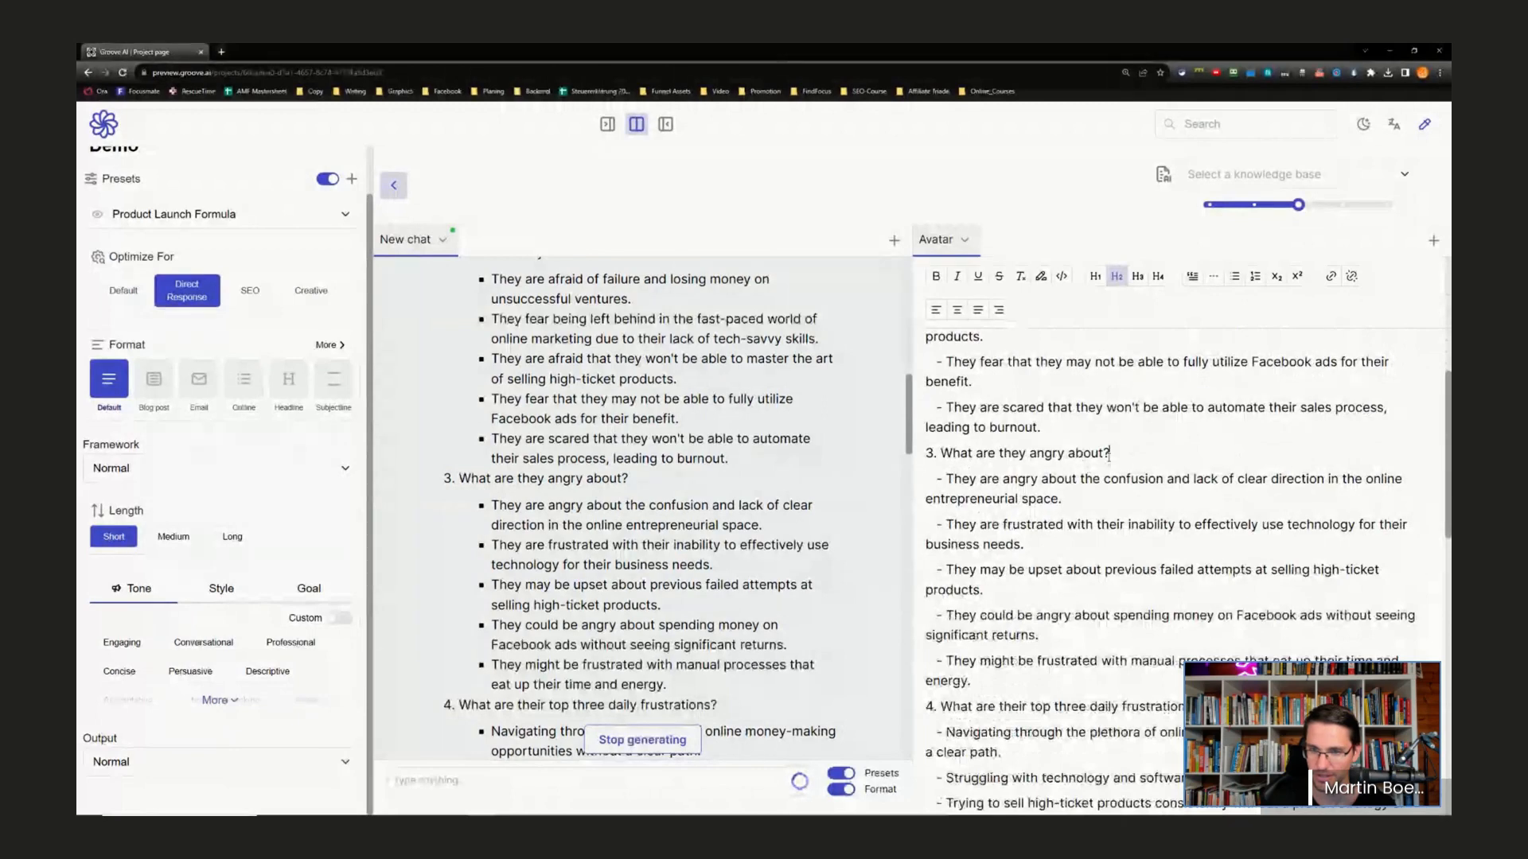
drag(1110, 453, 925, 452)
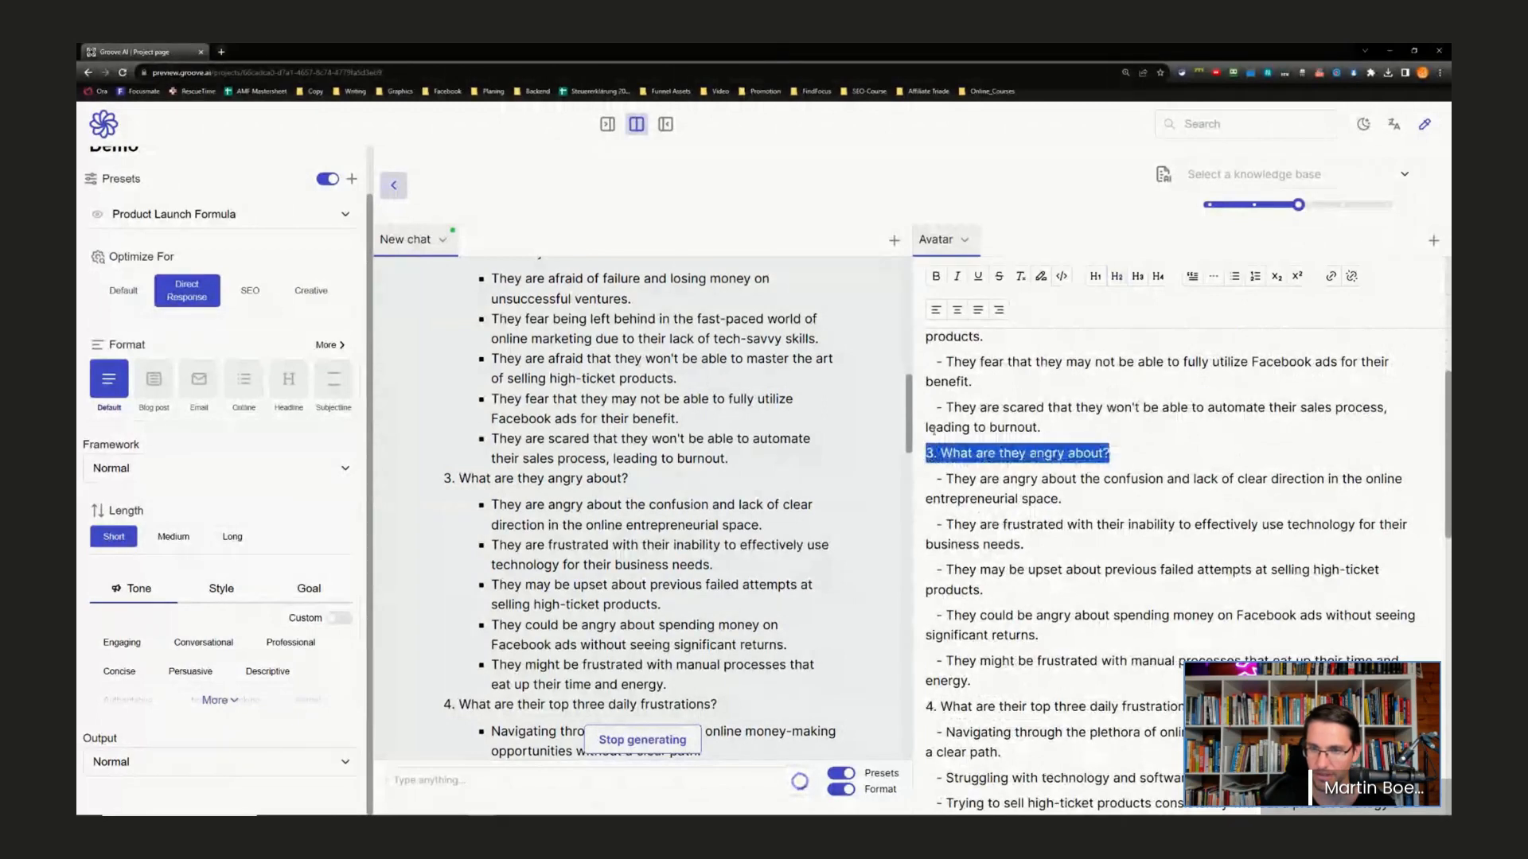
click(1118, 278)
scroll(1075, 512, down, 4)
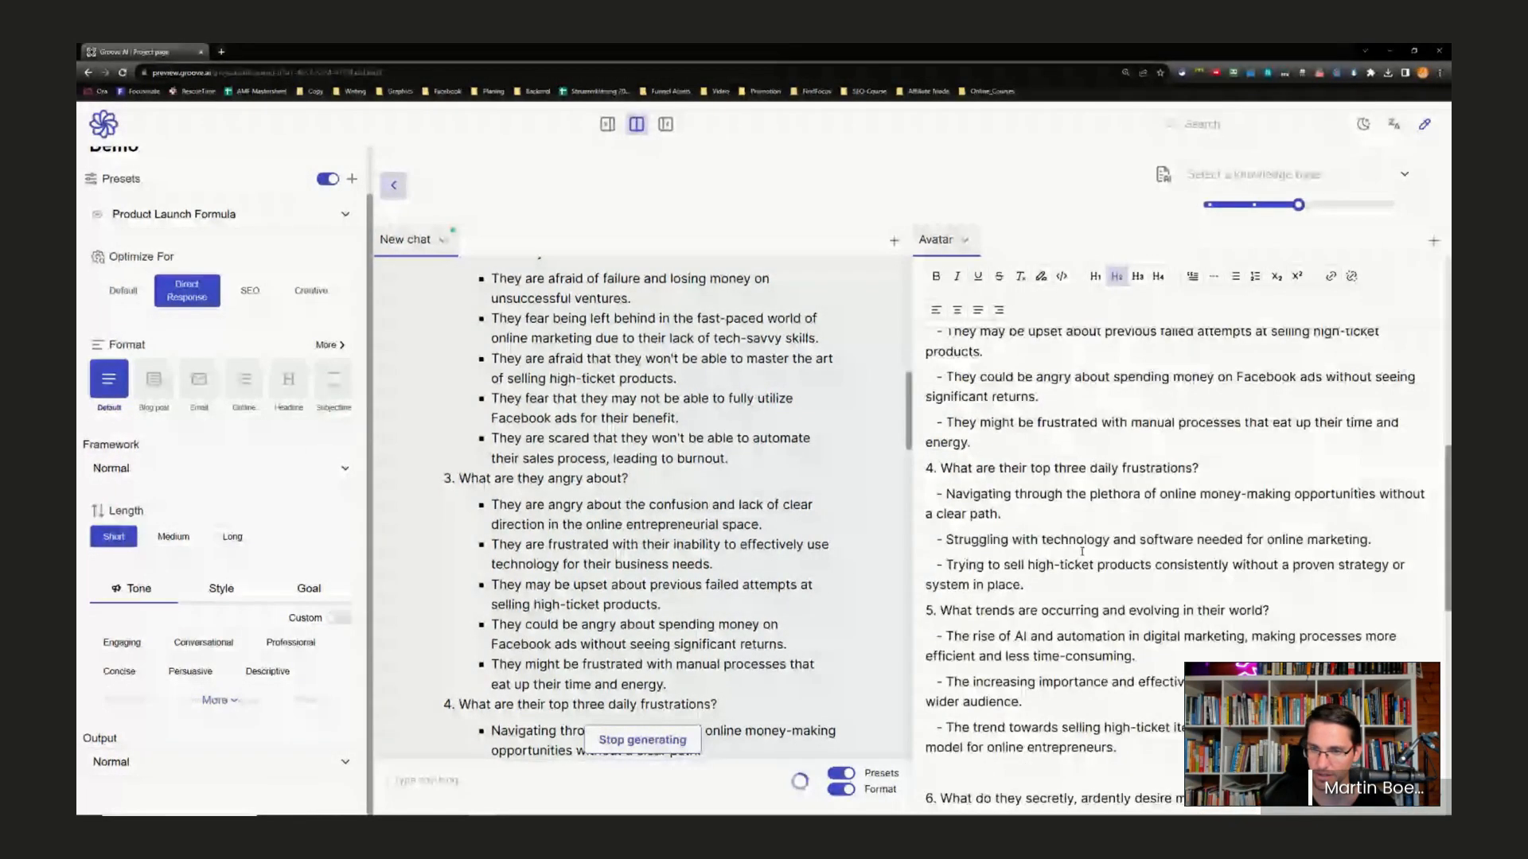
drag(1197, 467, 923, 471)
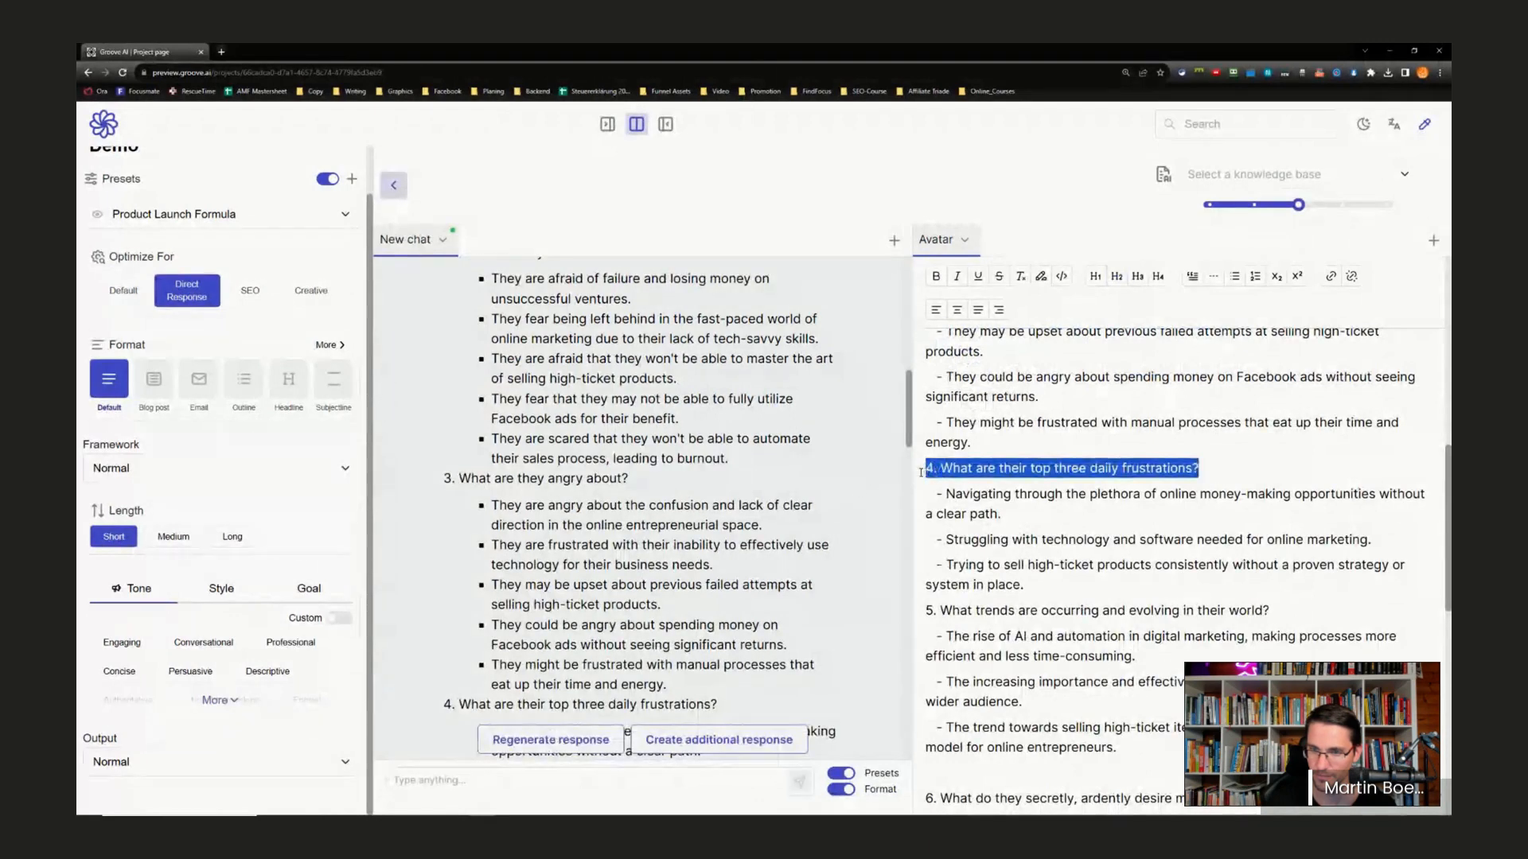
click(1136, 279)
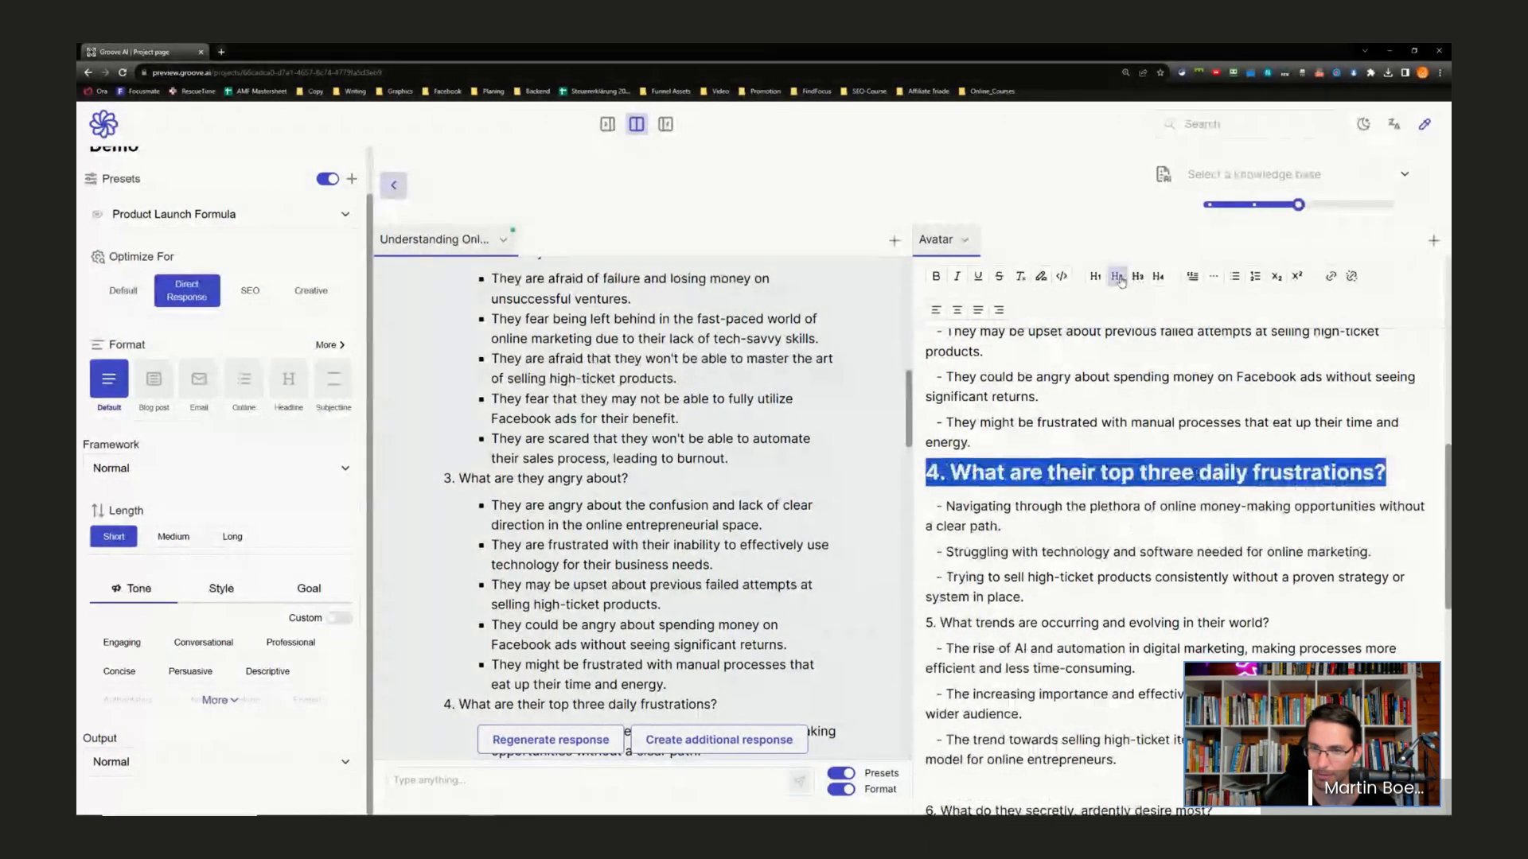
- Format question 5, "What trends are occurring and evolving in their world?", as an H2 heading
click(1321, 503)
scroll(1321, 503, down, 1)
drag(1321, 503, 925, 499)
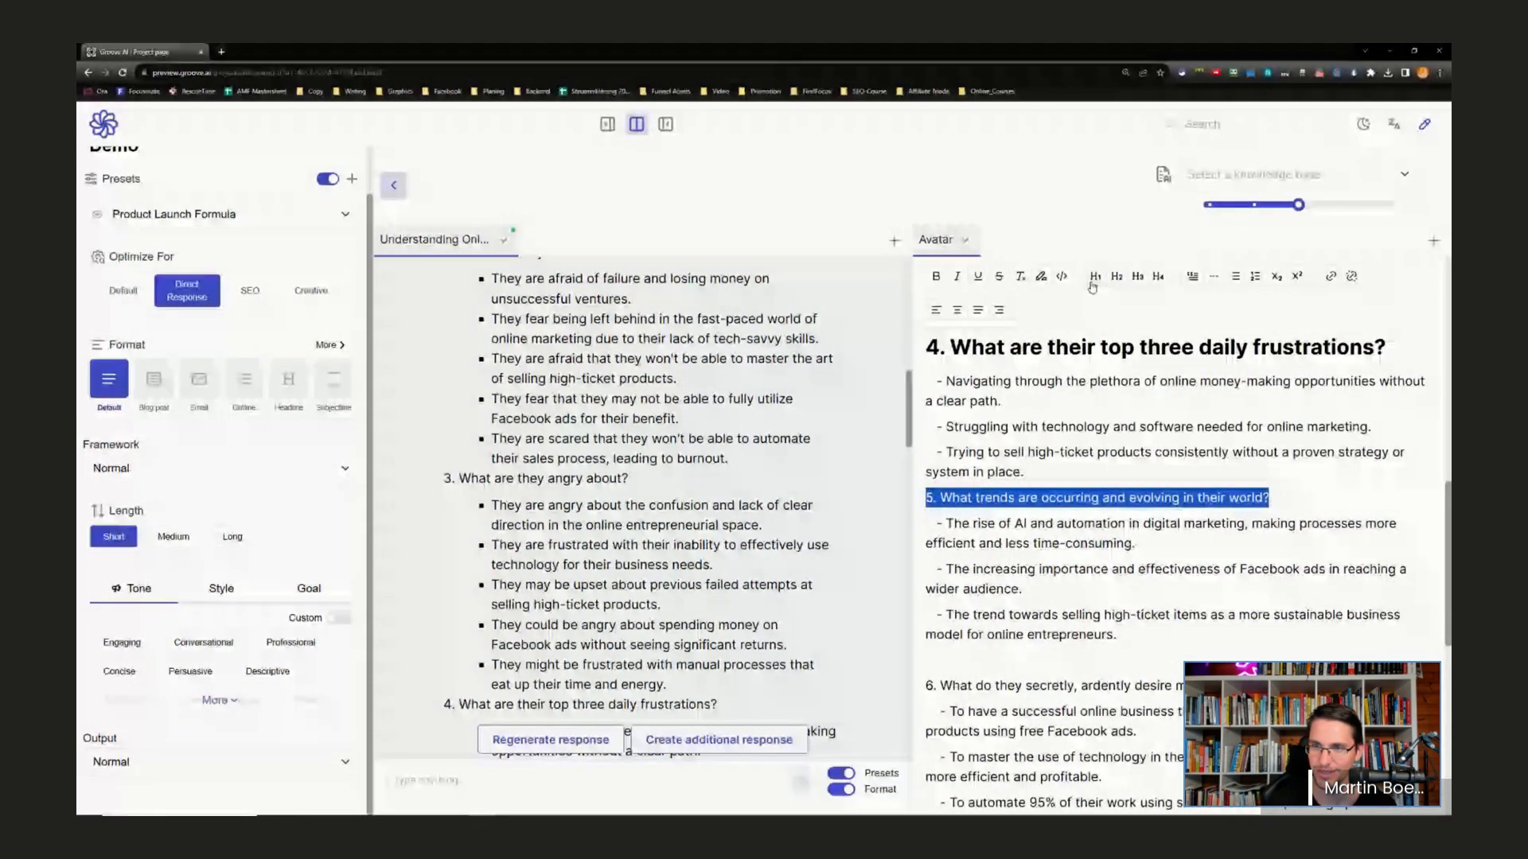
click(1116, 276)
scroll(1041, 505, down, 1)
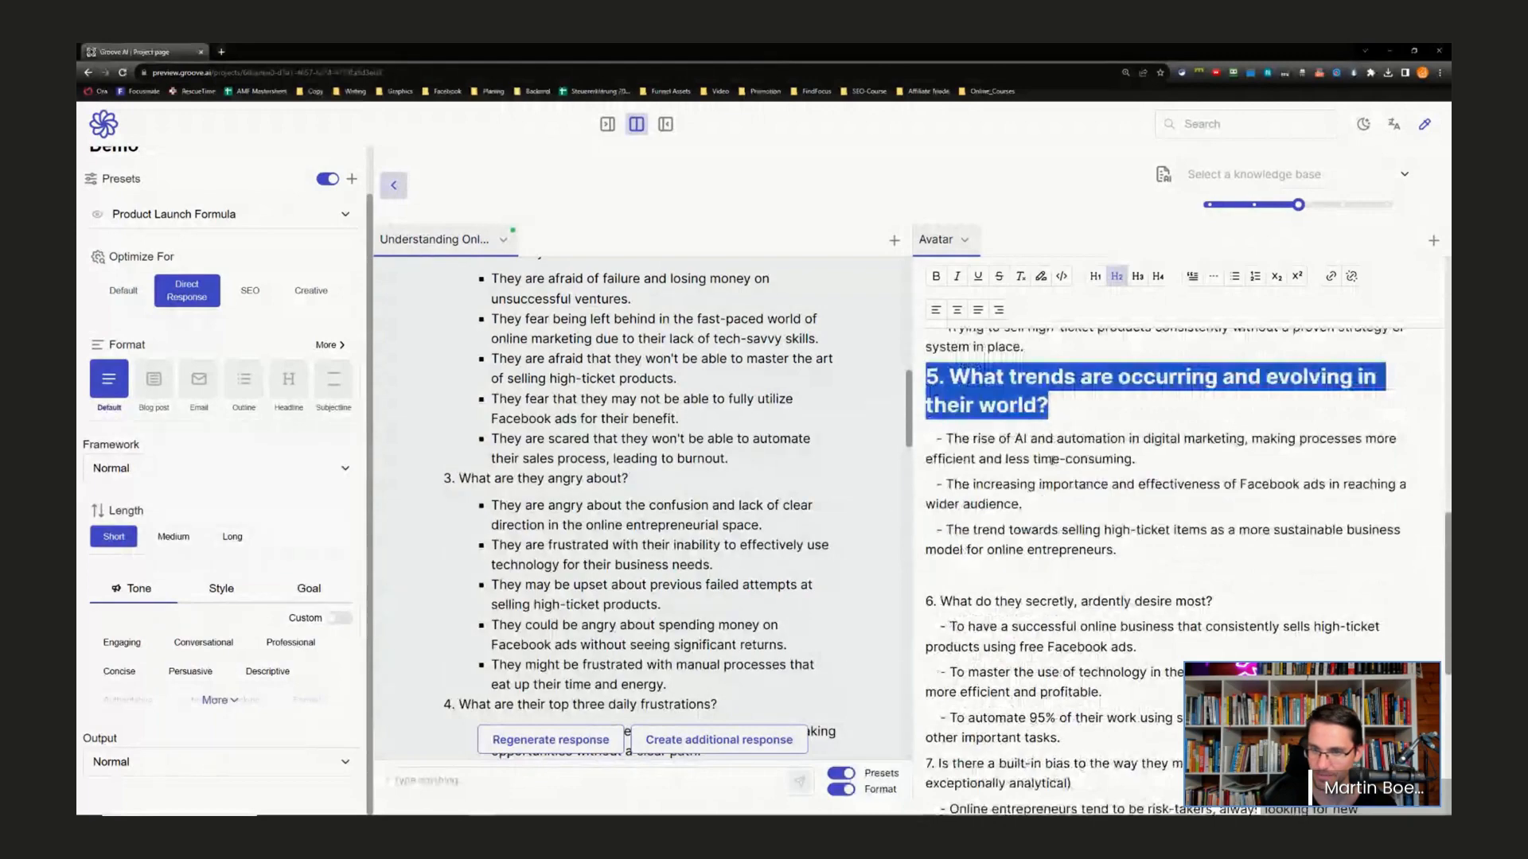
- Read through the chat's response on the avatar's goals, values, hopes, dreams and aspirations
scroll(1053, 460, up, 5)
scroll(645, 555, down, 10)
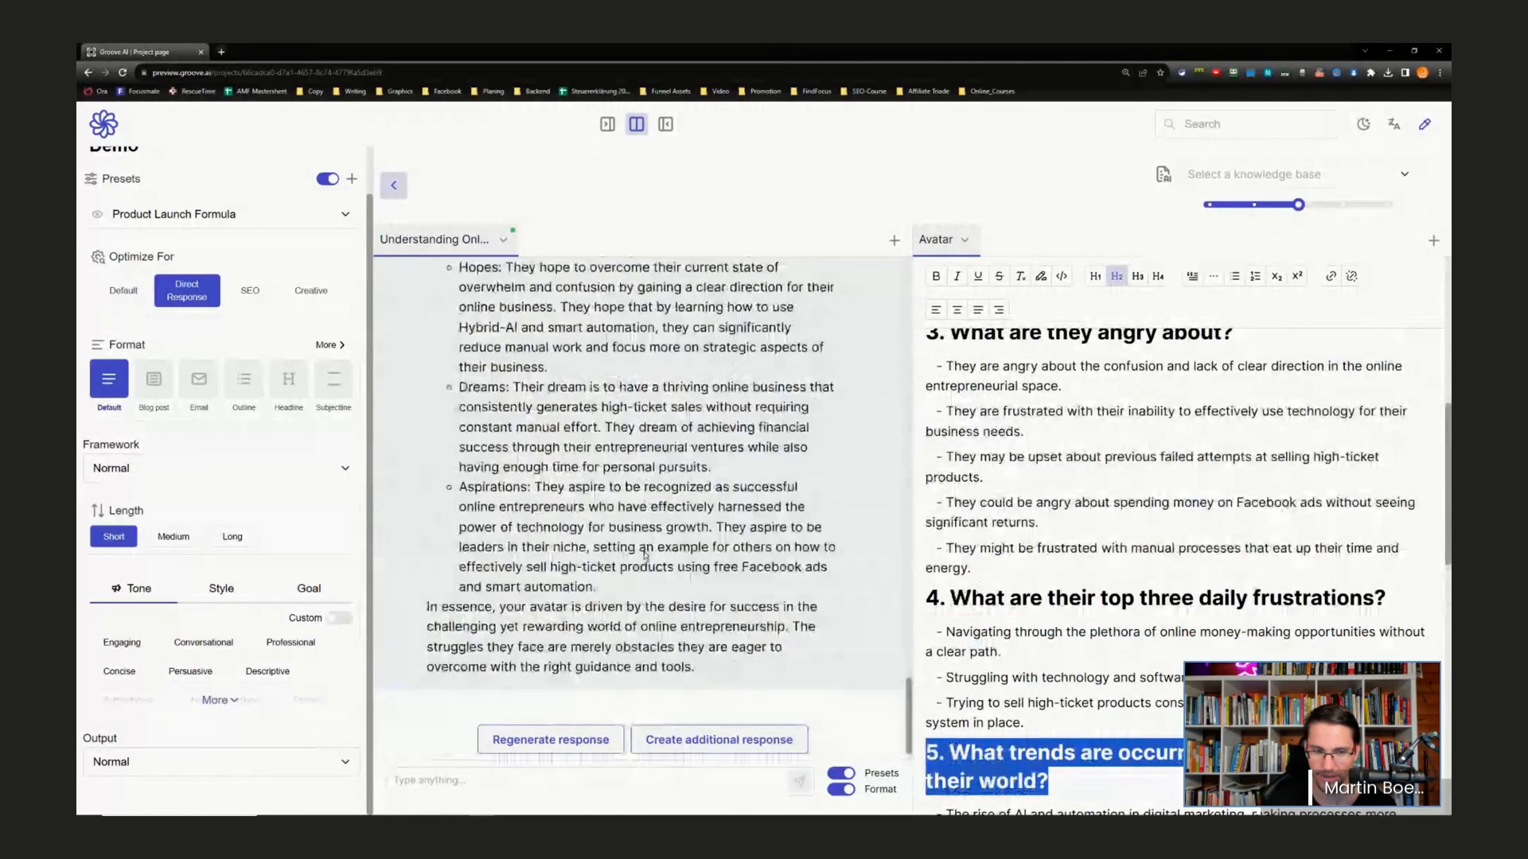
scroll(644, 549, up, 3)
scroll(573, 497, up, 5)
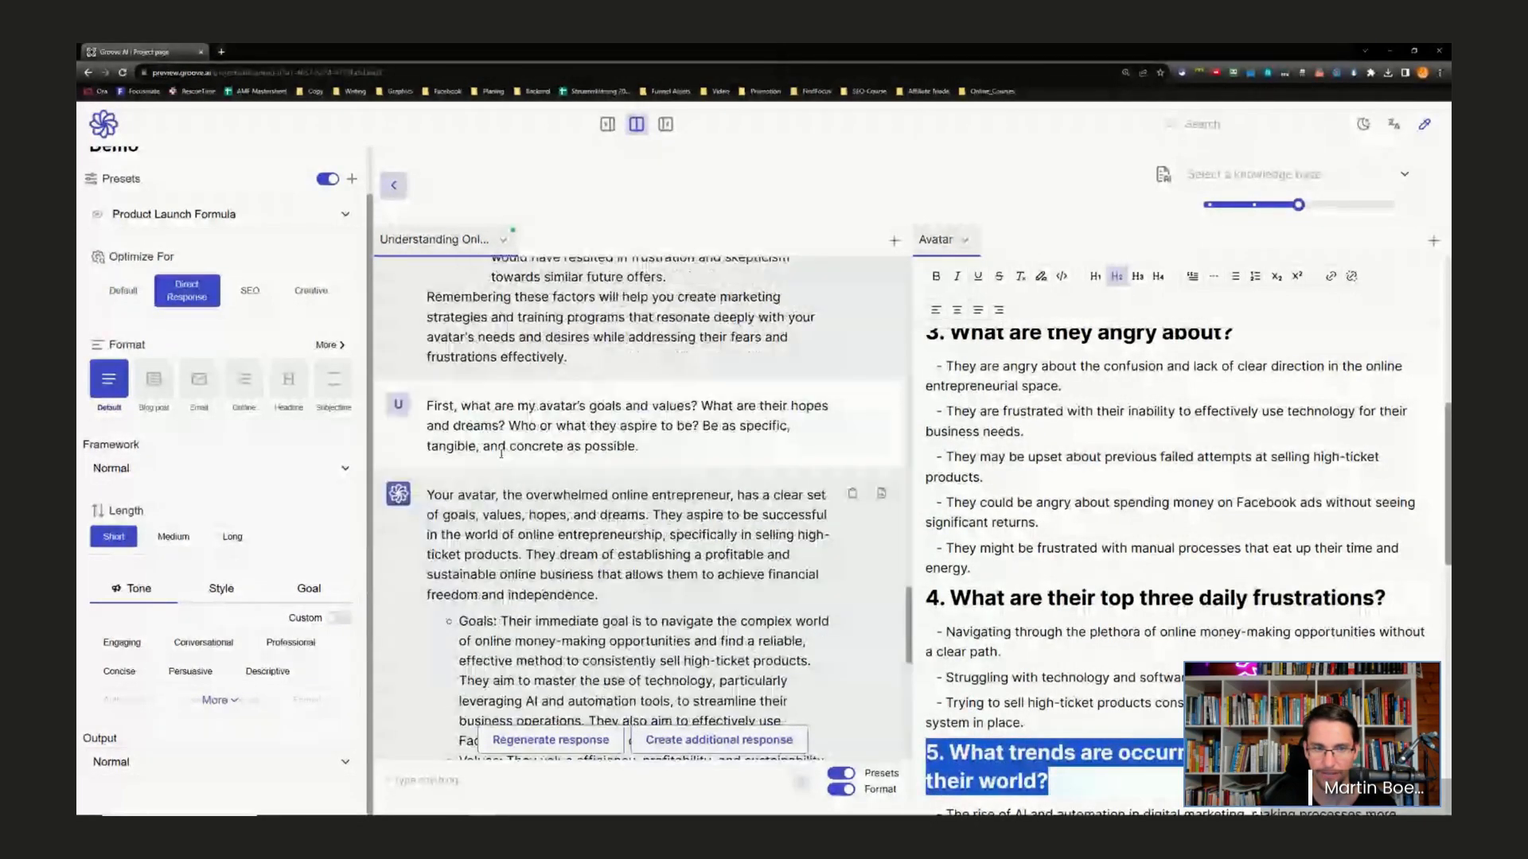
scroll(515, 507, down, 2)
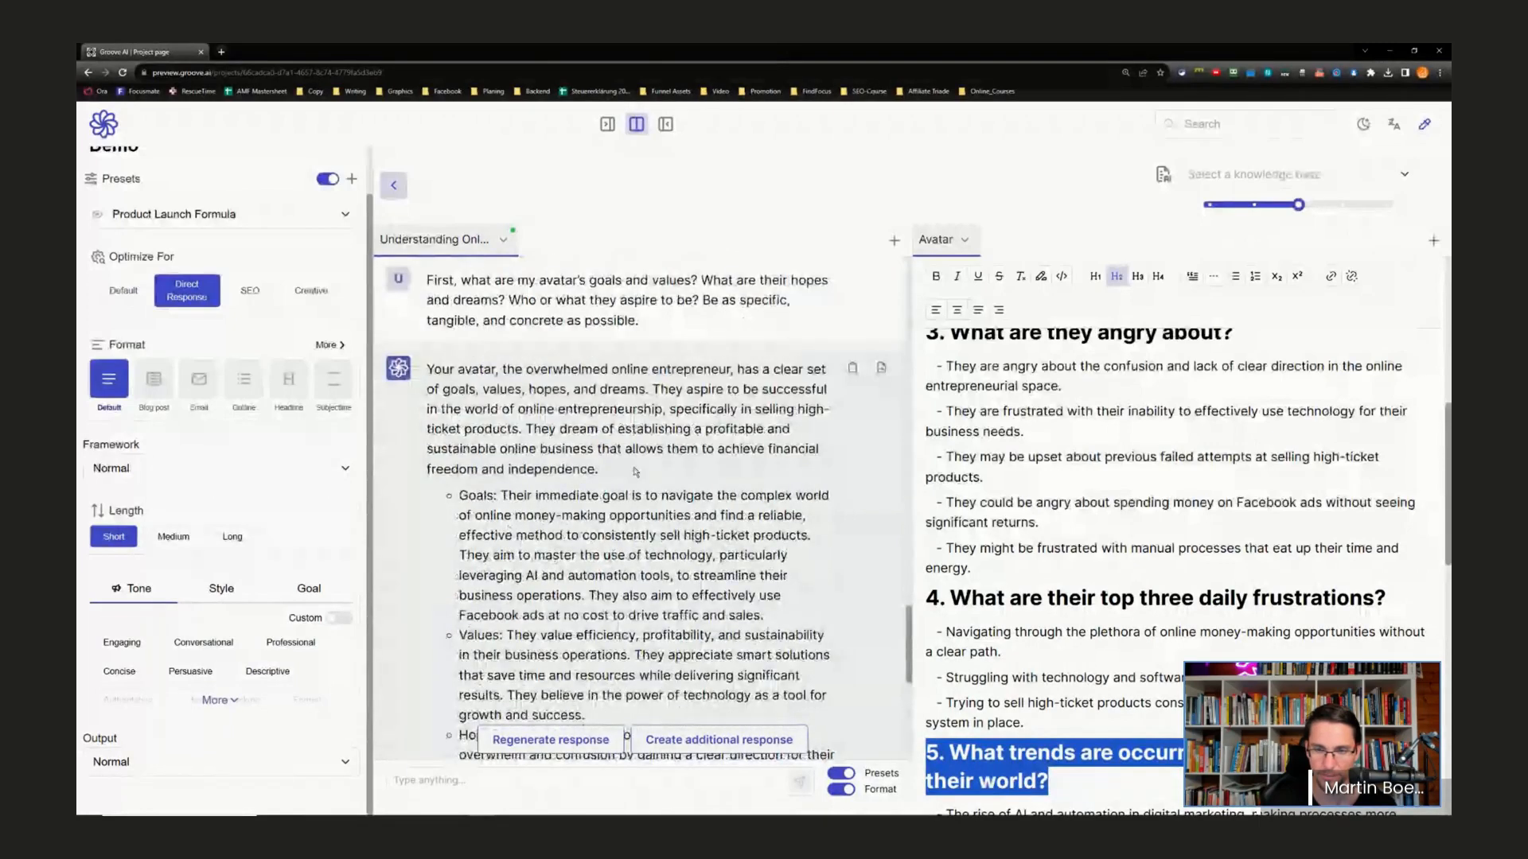
scroll(989, 475, down, 3)
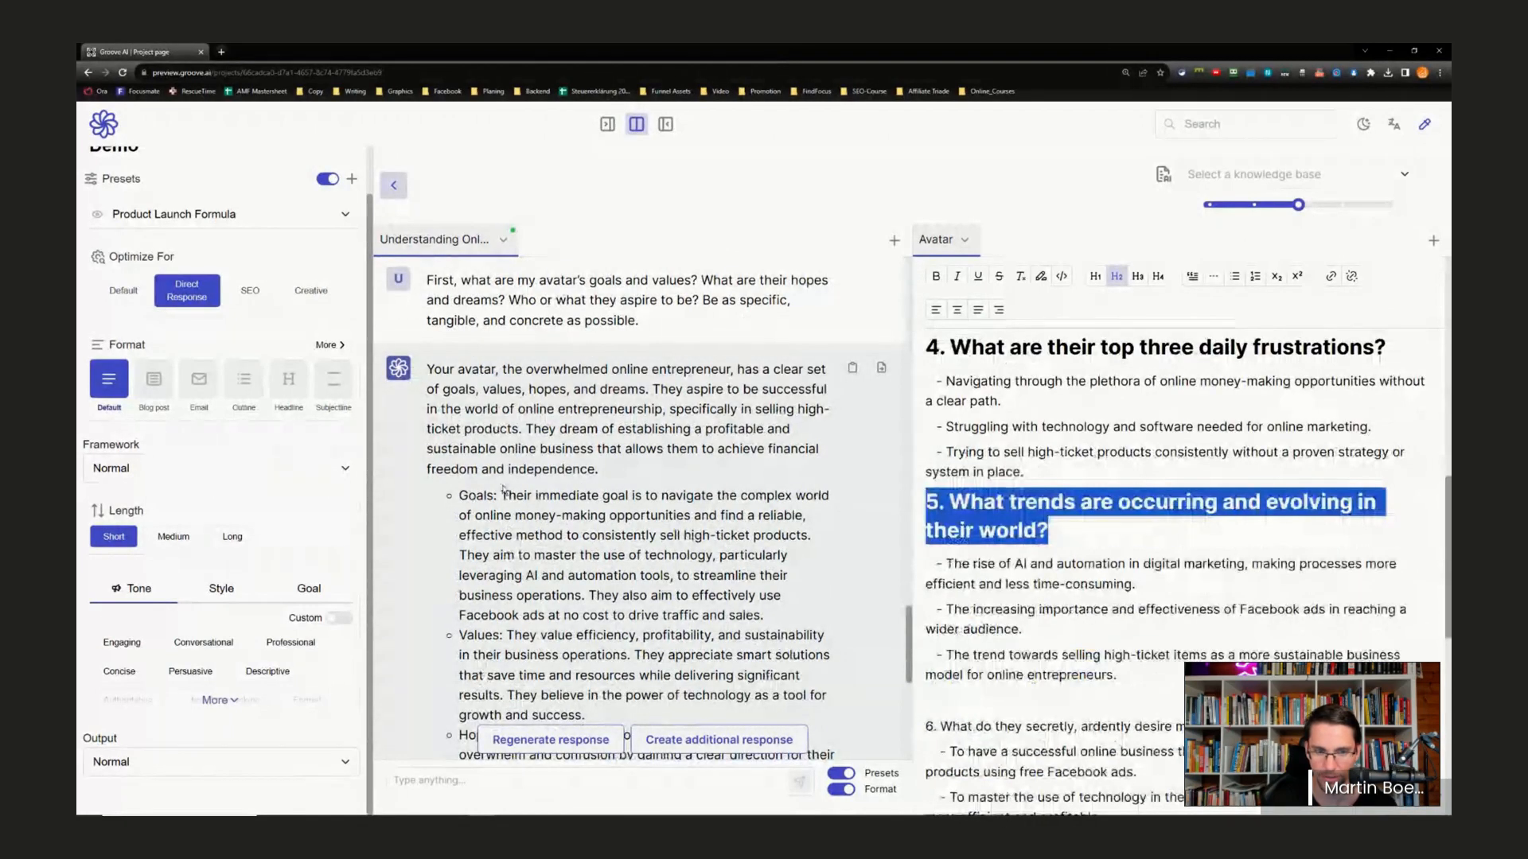
scroll(539, 485, down, 2)
scroll(541, 494, down, 2)
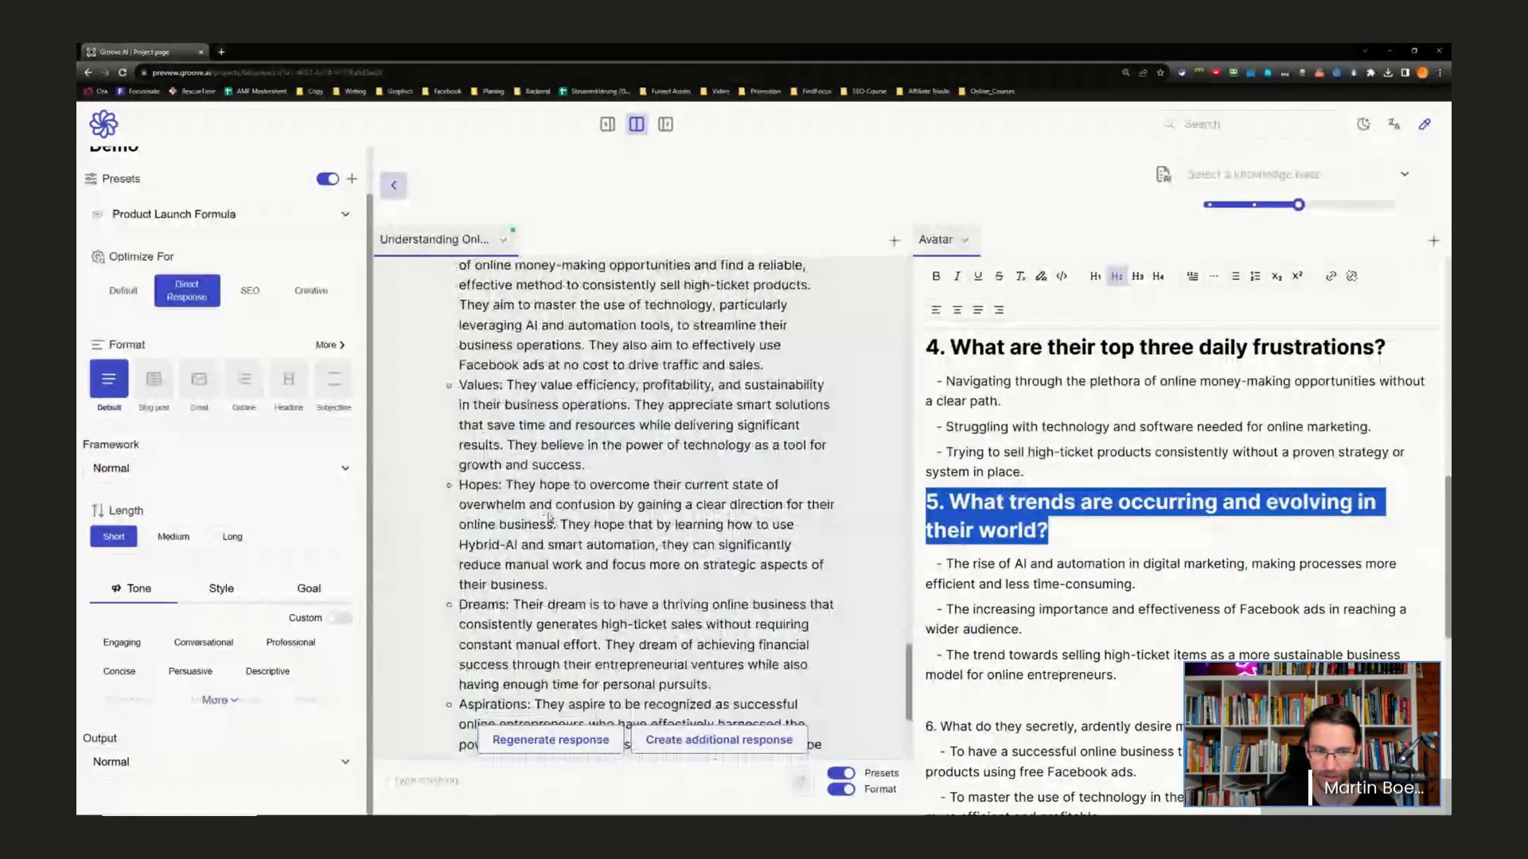
scroll(548, 518, down, 2)
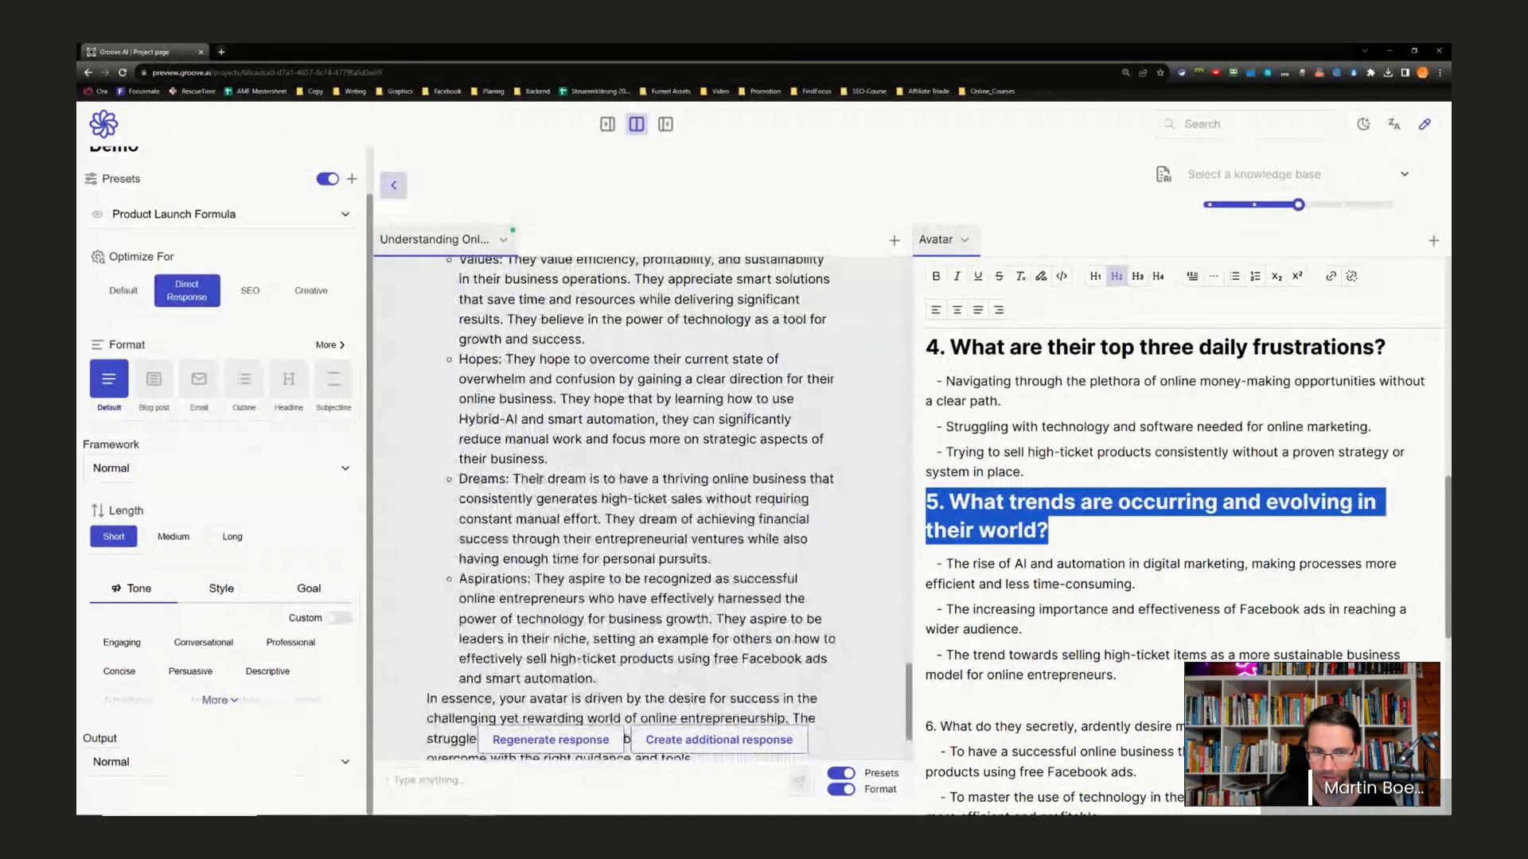
scroll(536, 579, down, 2)
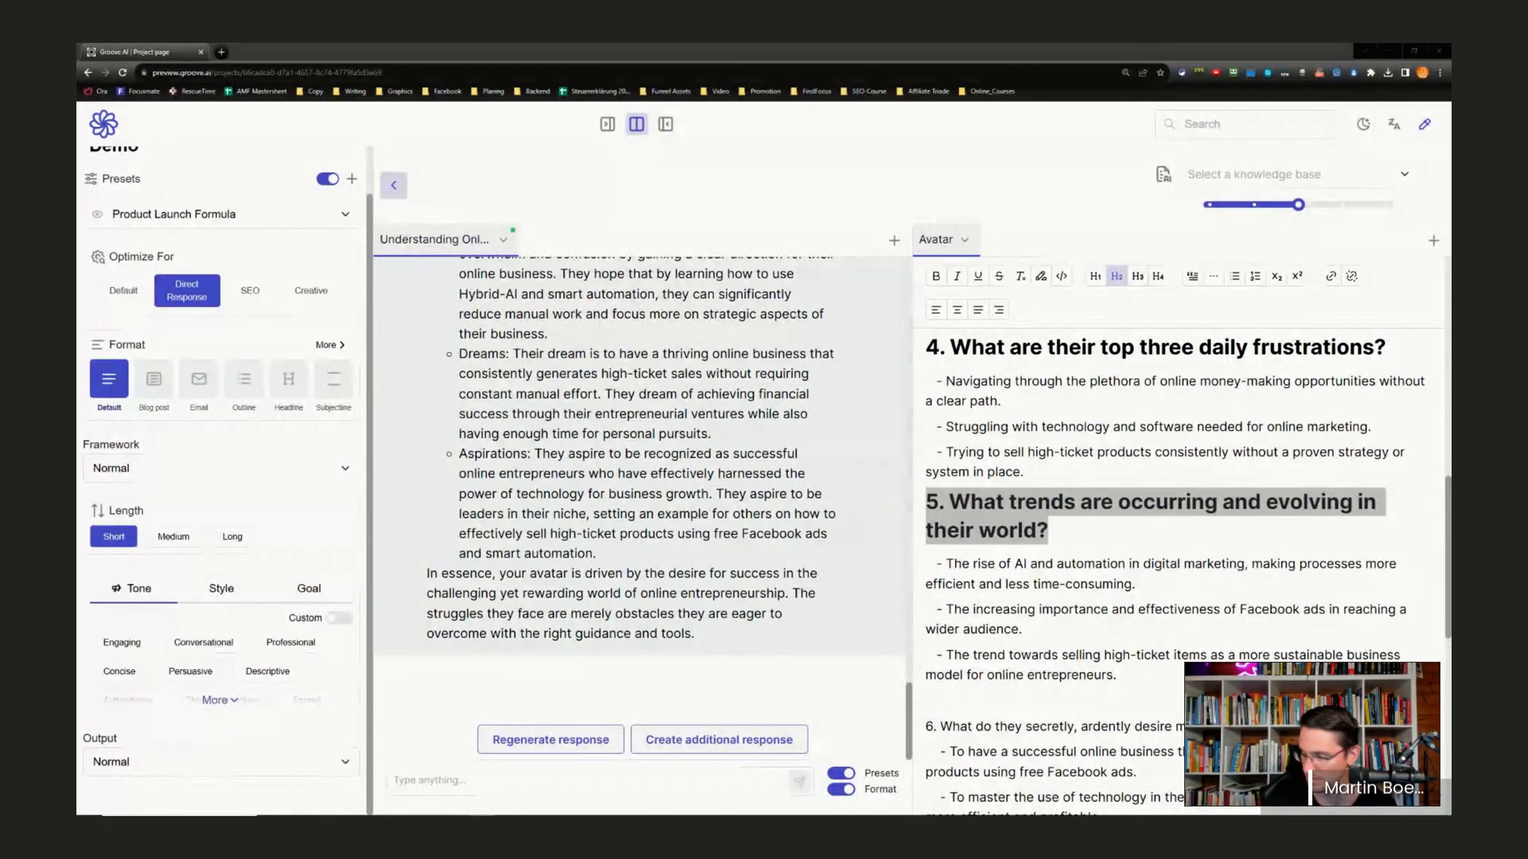
- Ask the chat for the avatar's greatest opportunities, including ones they don't know about yet, as specific, tangible and concrete as possible
click(459, 780)
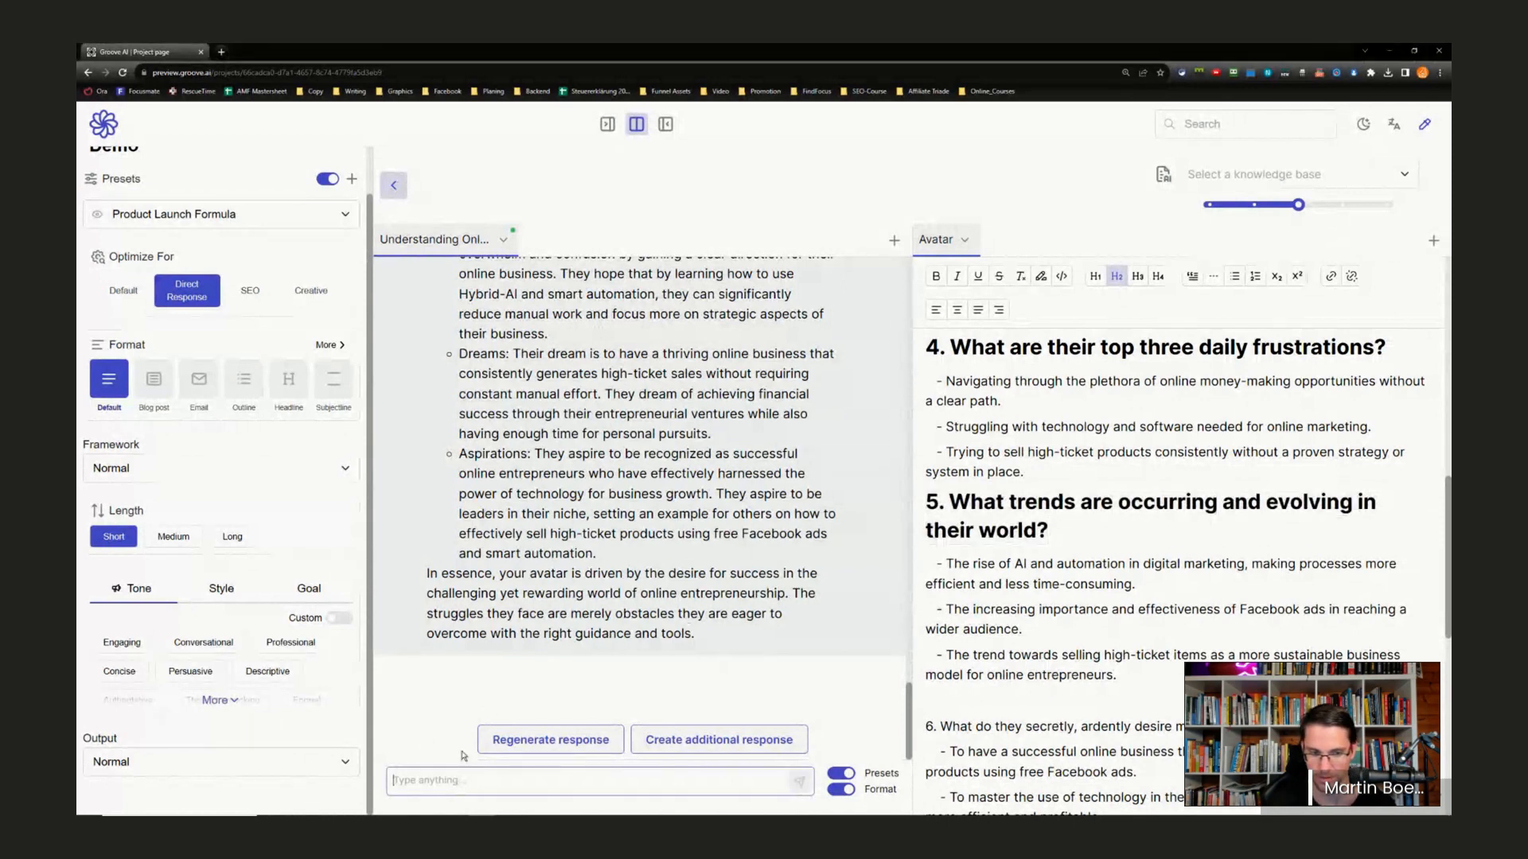
text(Next, what are my avatar's greatest opportunities? Are there opportunities they don't even know about yet? Be as specific, tangible, and concrete as possible.)
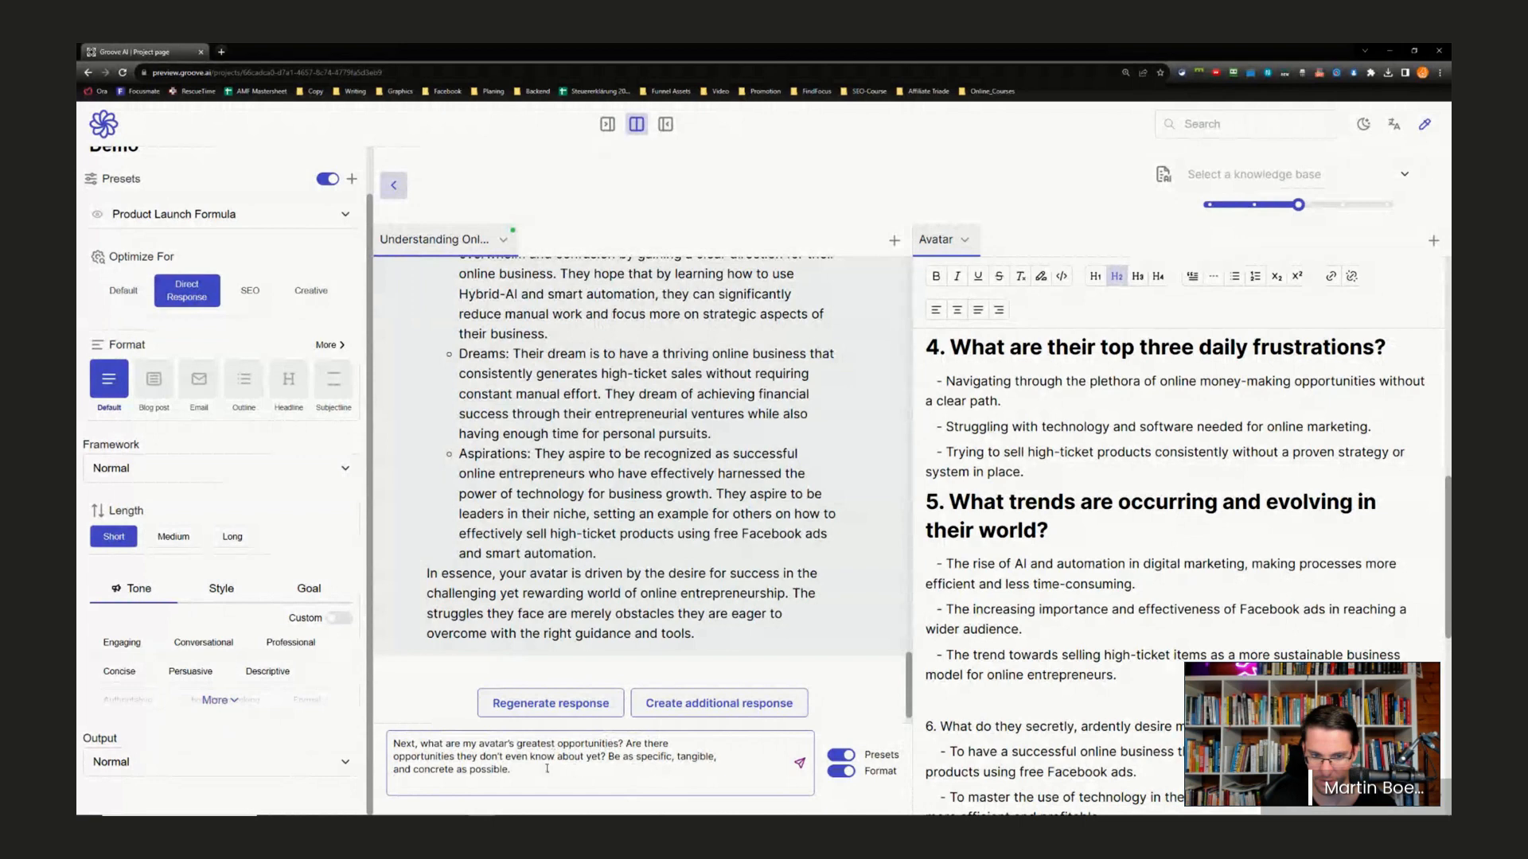
click(518, 771)
click(799, 763)
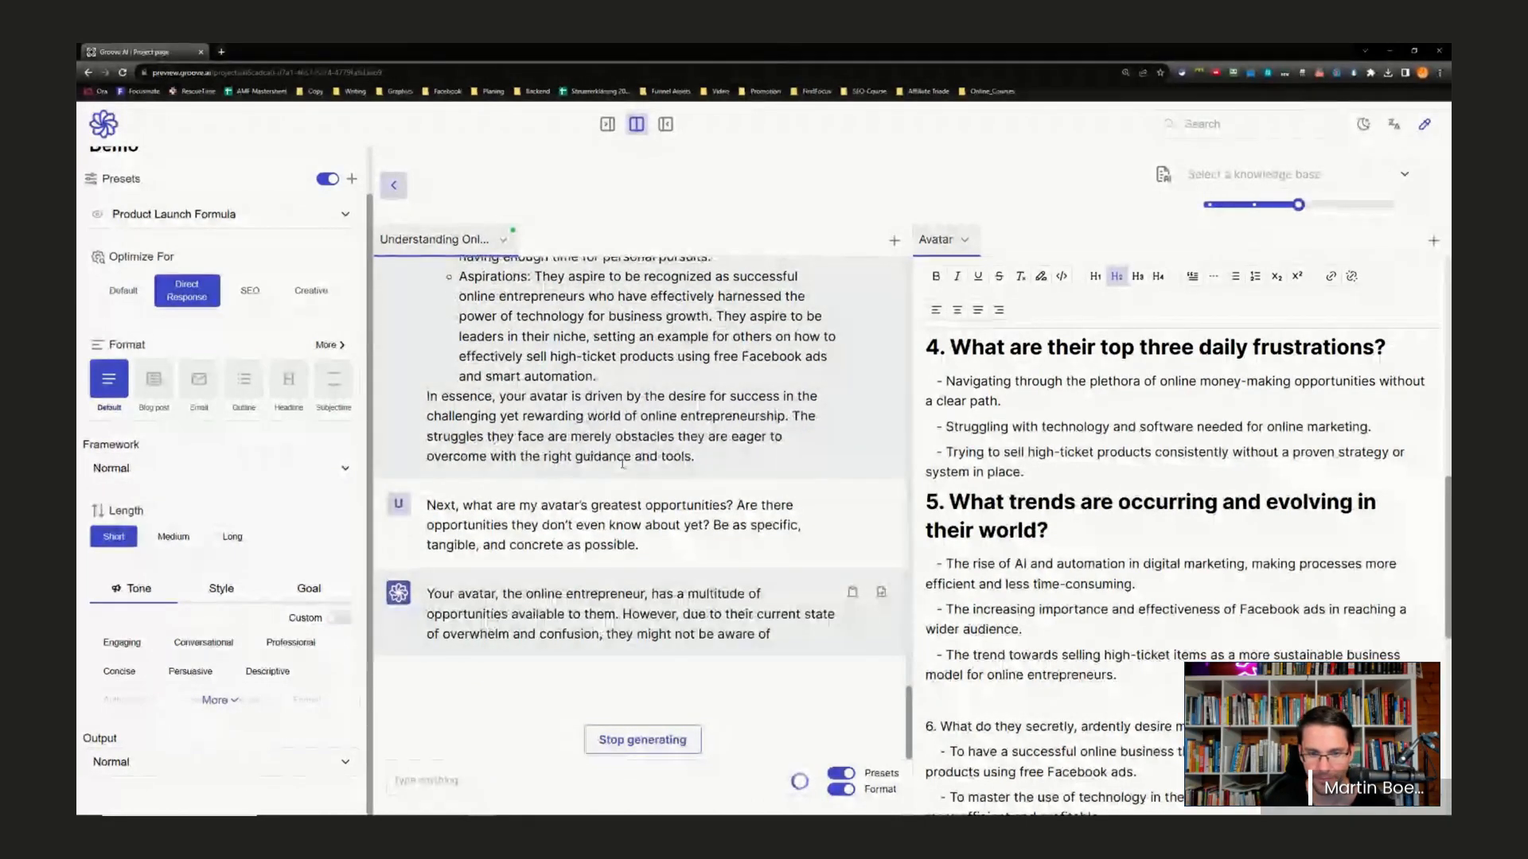
- Copy the chat's full response on goals and values, and add blank lines at the end of the Avatar document
scroll(660, 455, up, 8)
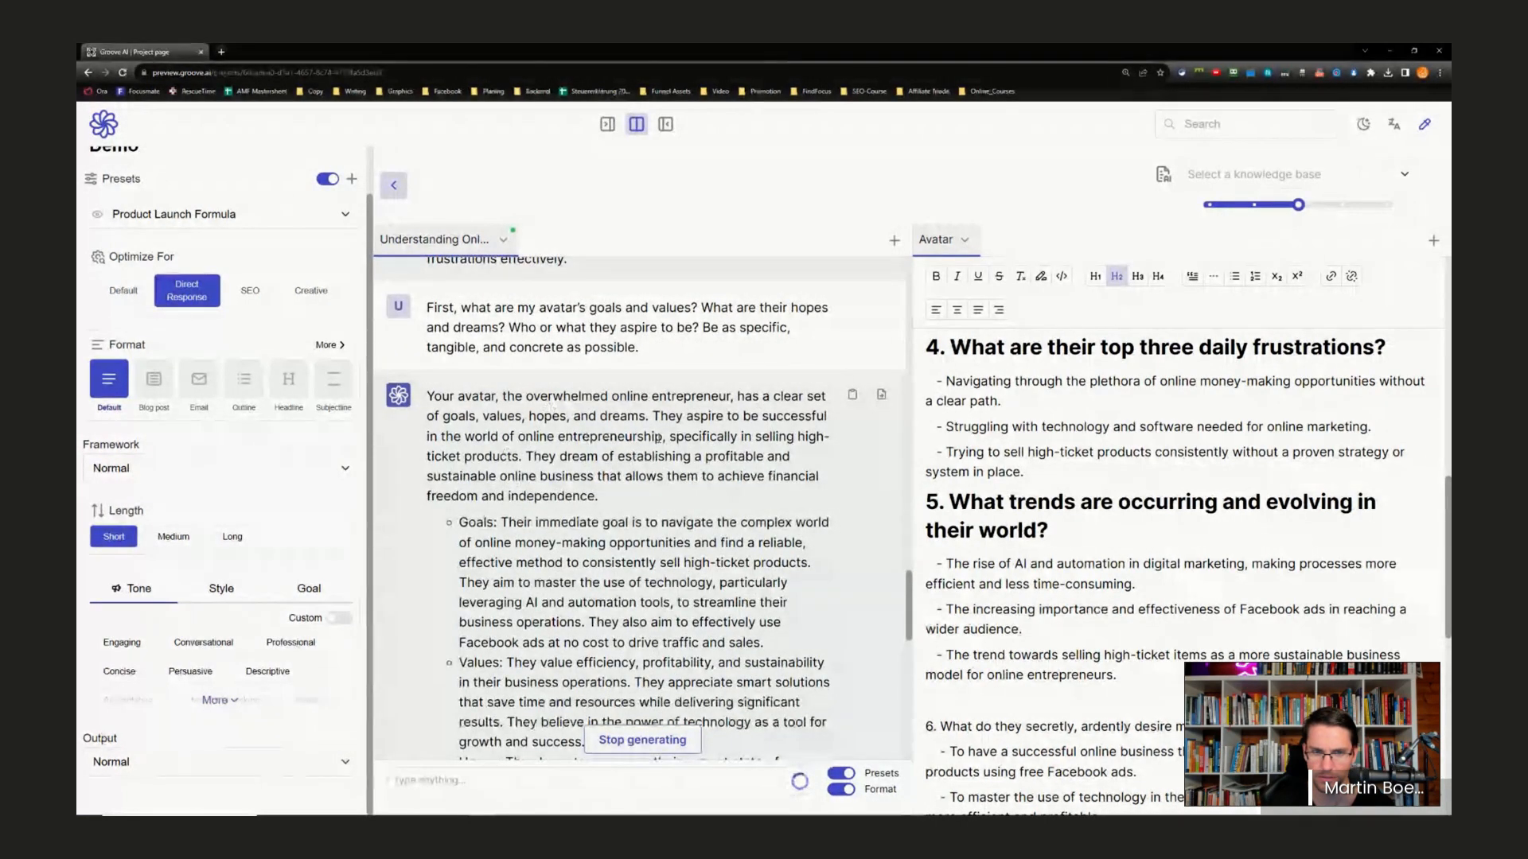
drag(436, 401, 693, 543)
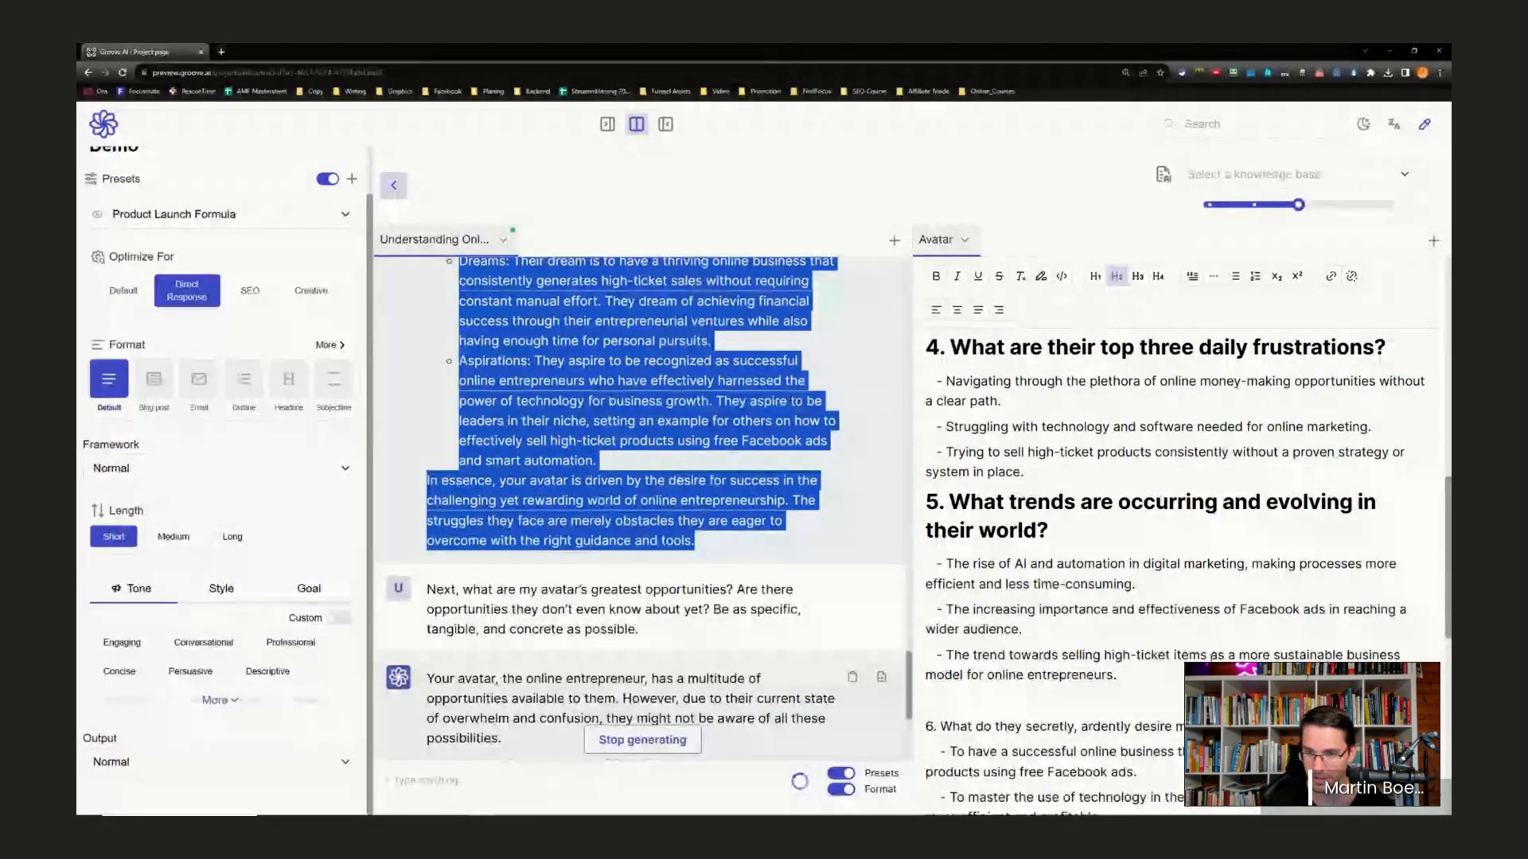
scroll(1203, 634, down, 5)
click(1203, 635)
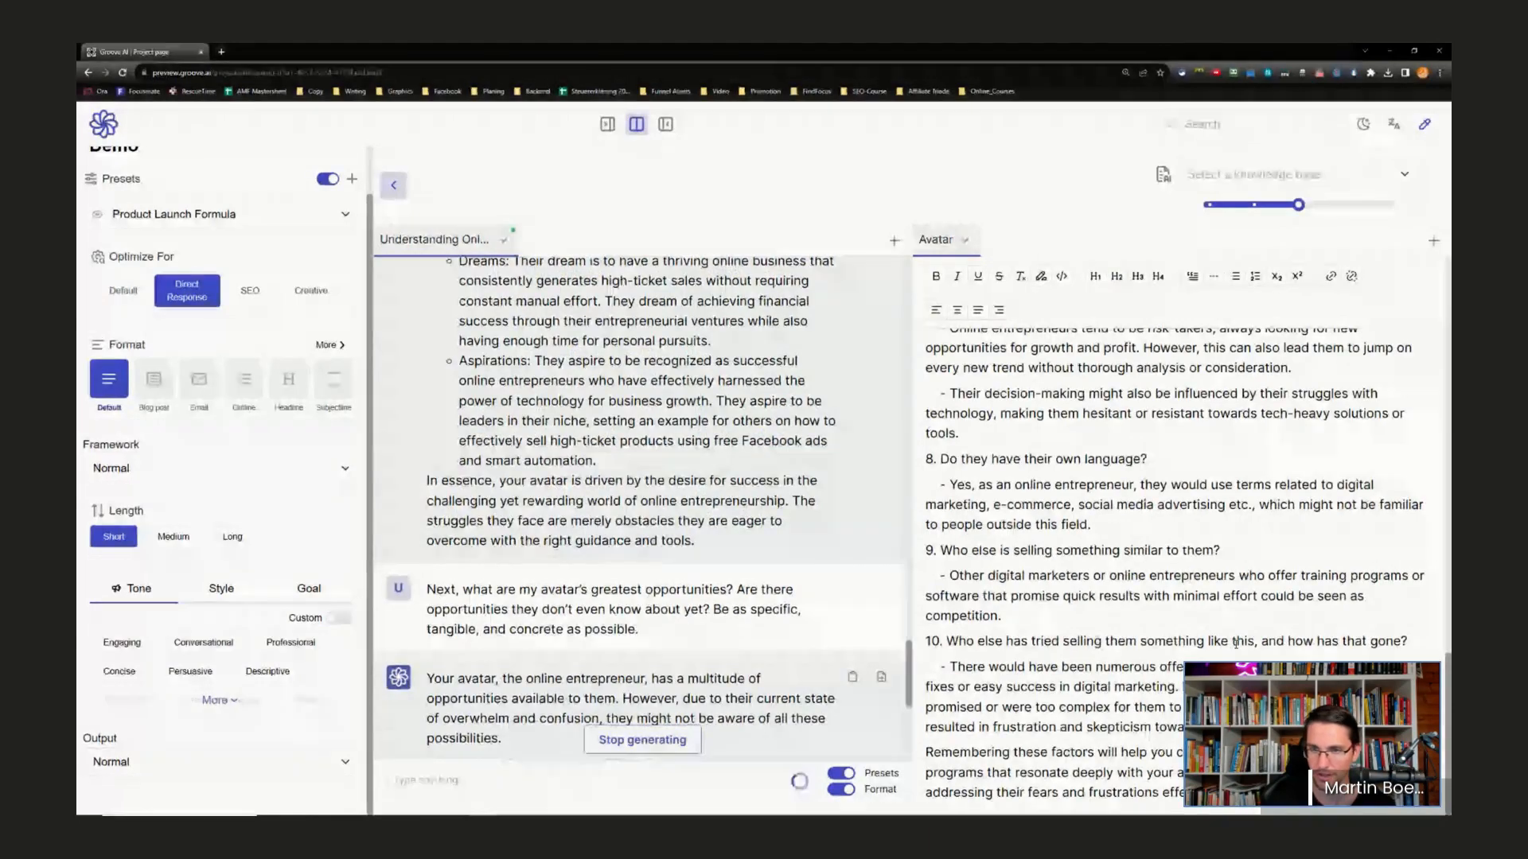
key(Return)
key(Return)
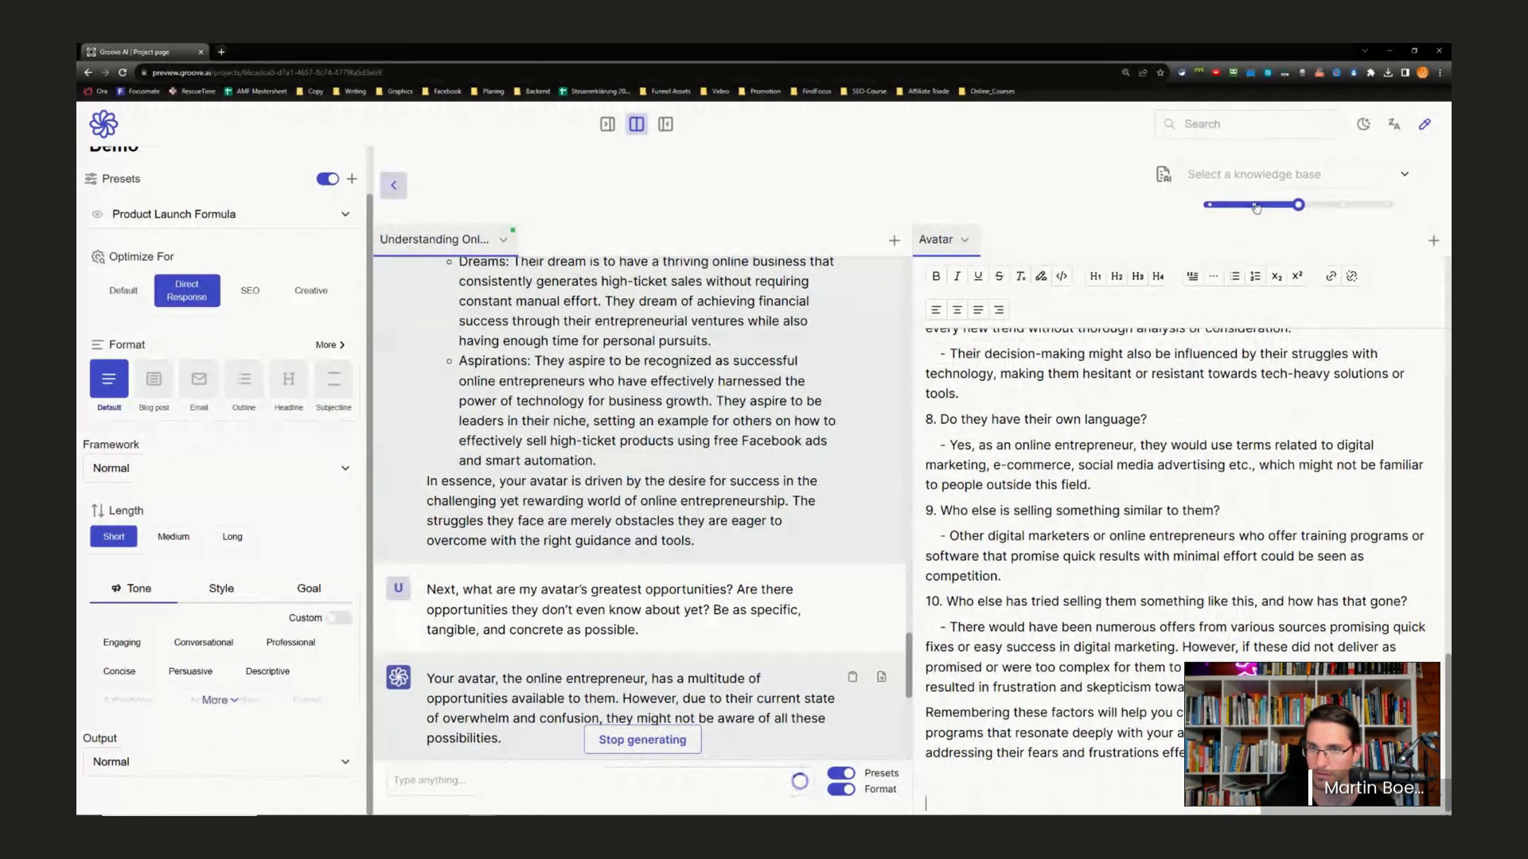
- Create a new document with the heading "Goals" in place of its welcome text and the copied goals response beneath it
click(1431, 242)
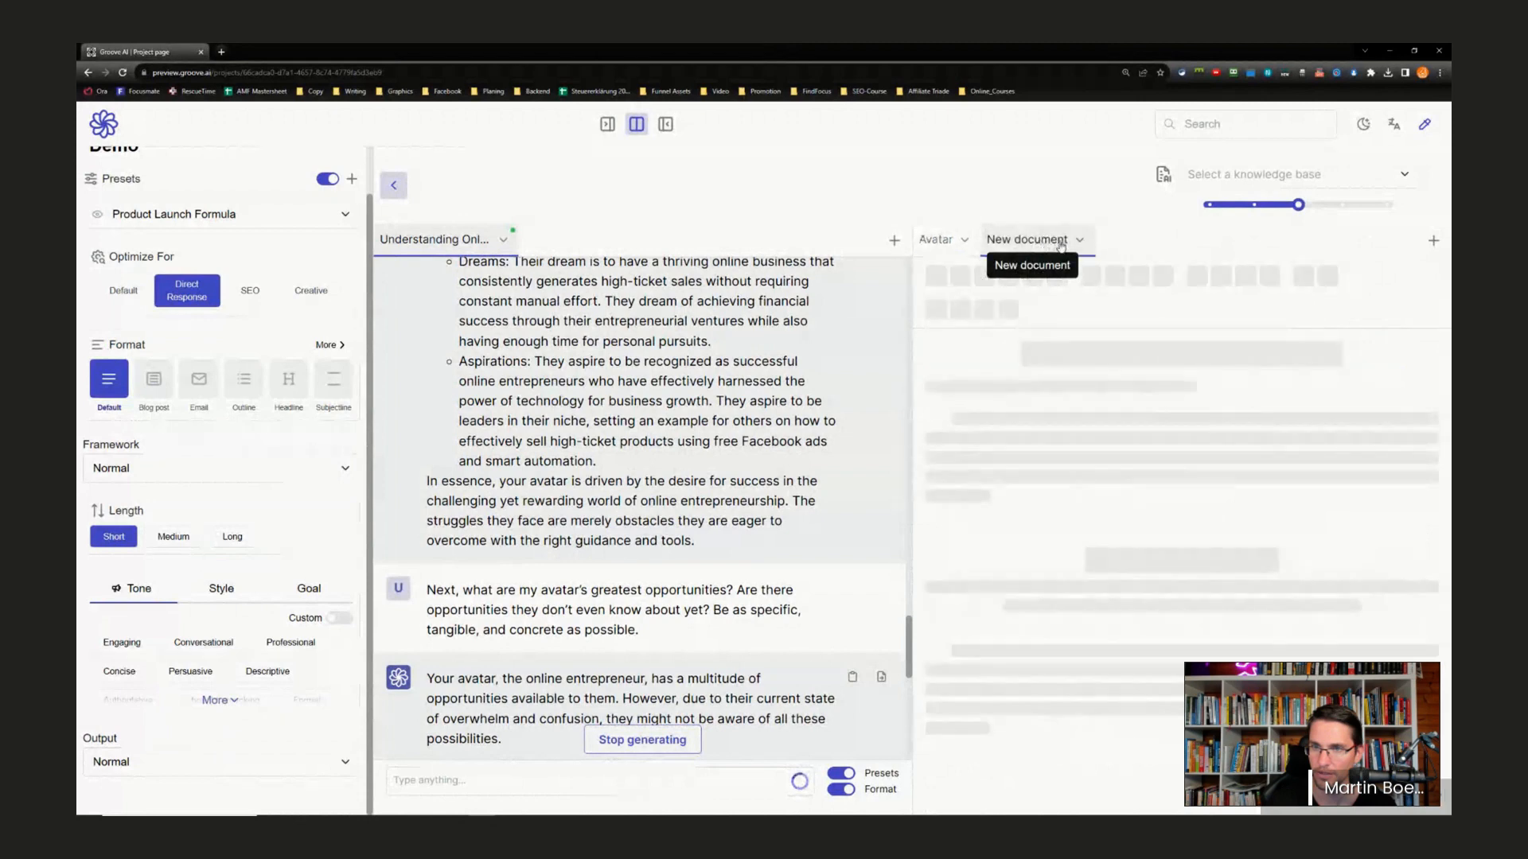
drag(1039, 356, 1399, 343)
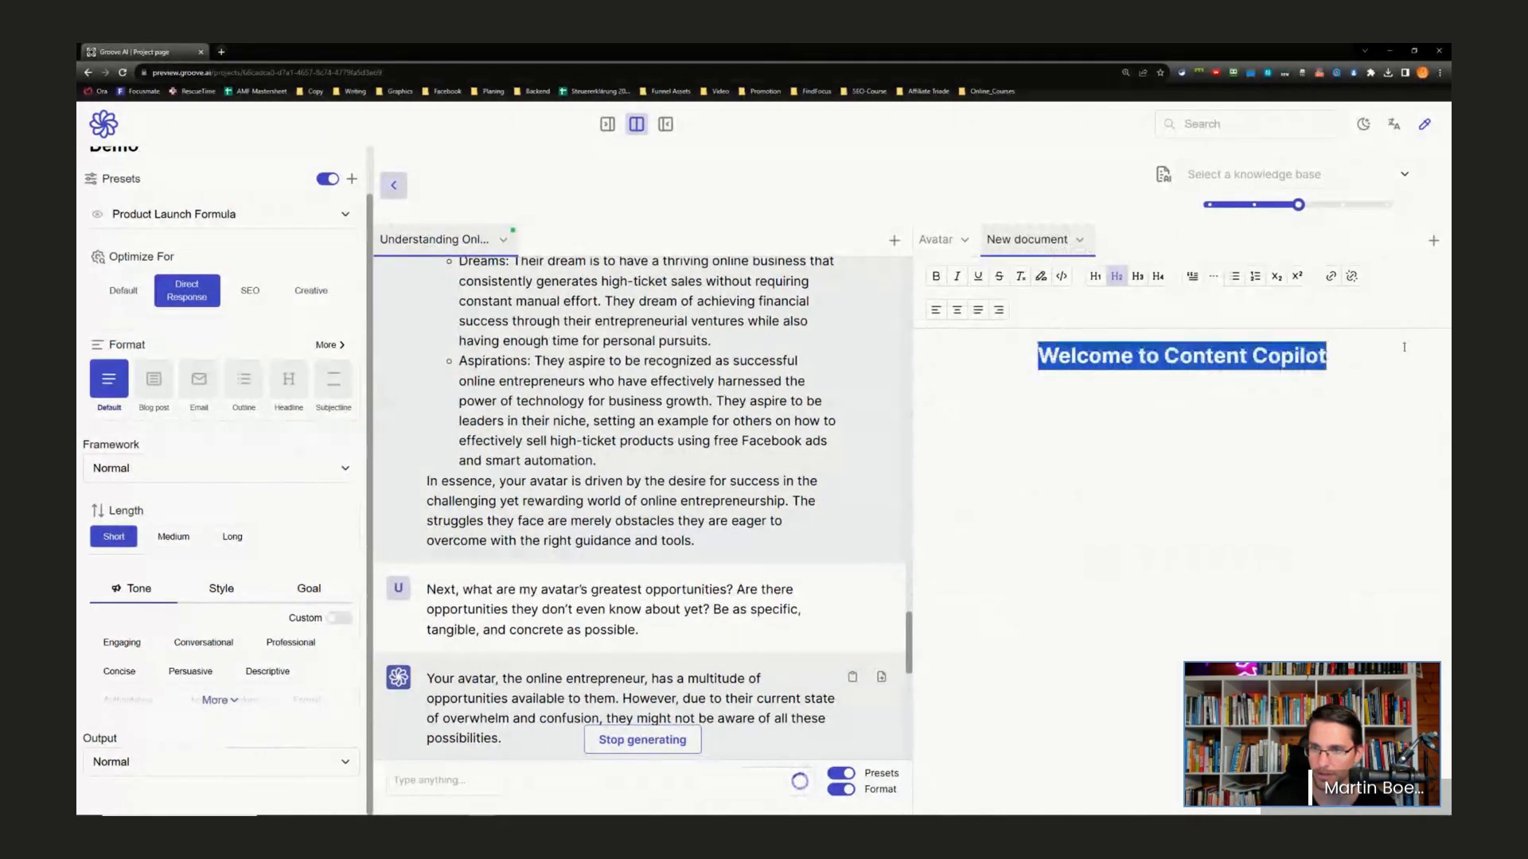
text(Goal)
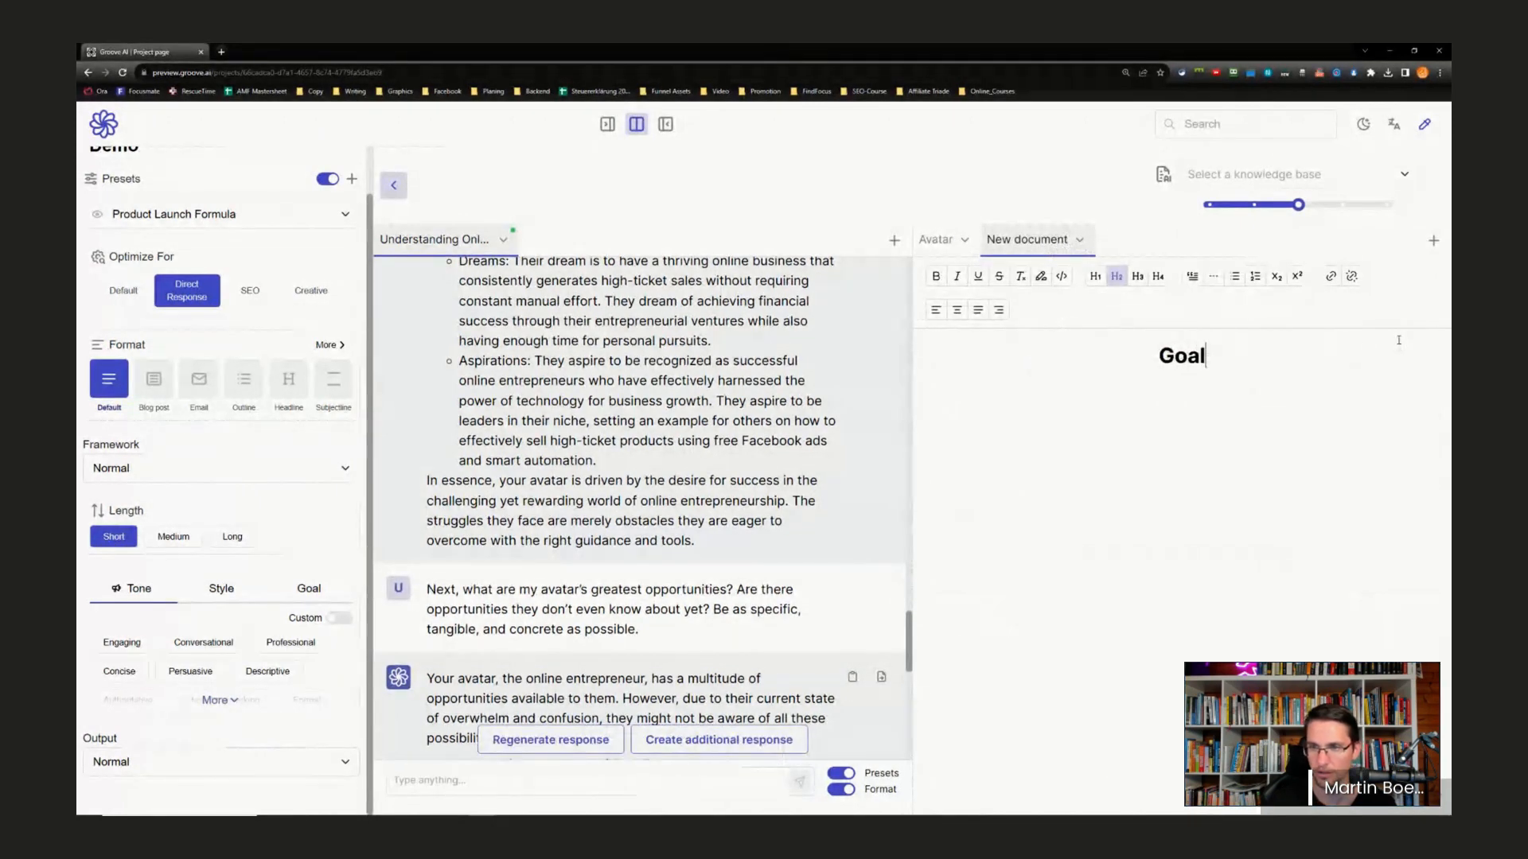
text(s)
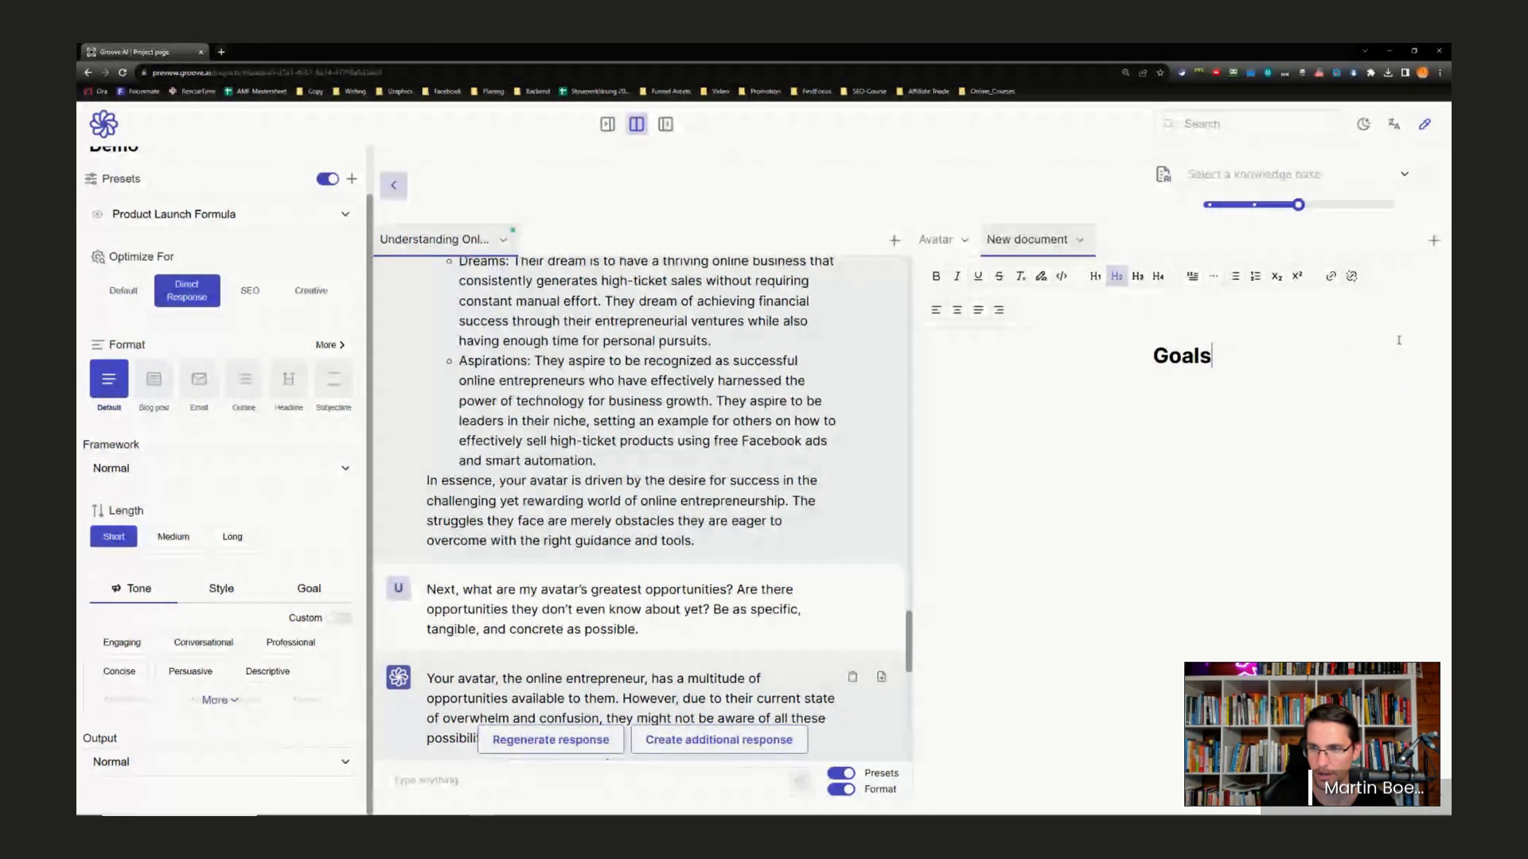
key(Return)
key(ctrl+v)
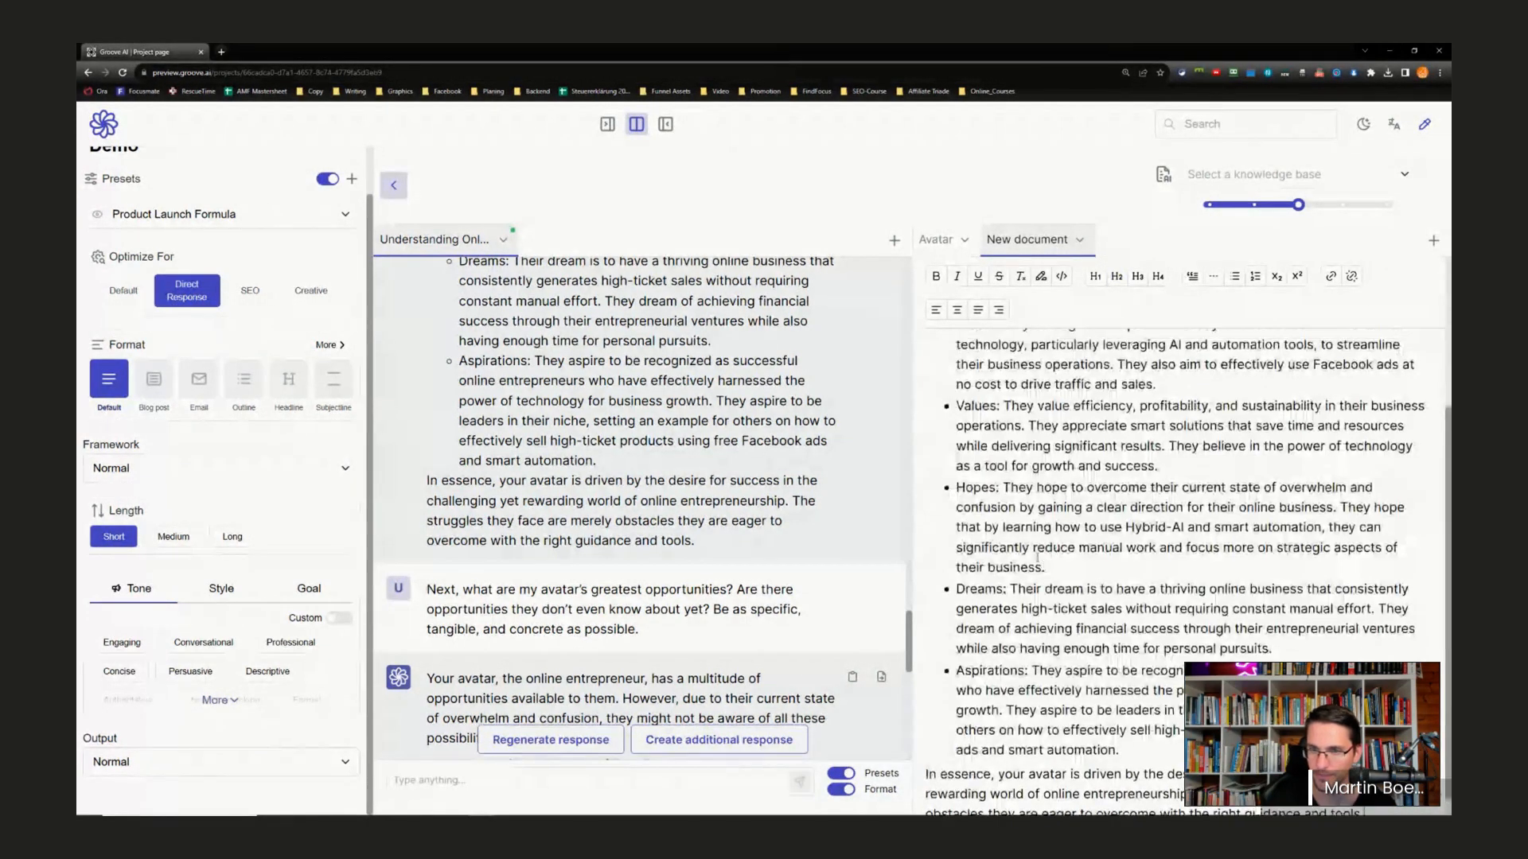
- Review the pasted goals text in the new document and the chat's response on the avatar's greatest opportunities
scroll(1014, 539, up, 5)
scroll(1014, 539, down, 1)
scroll(1014, 545, down, 1)
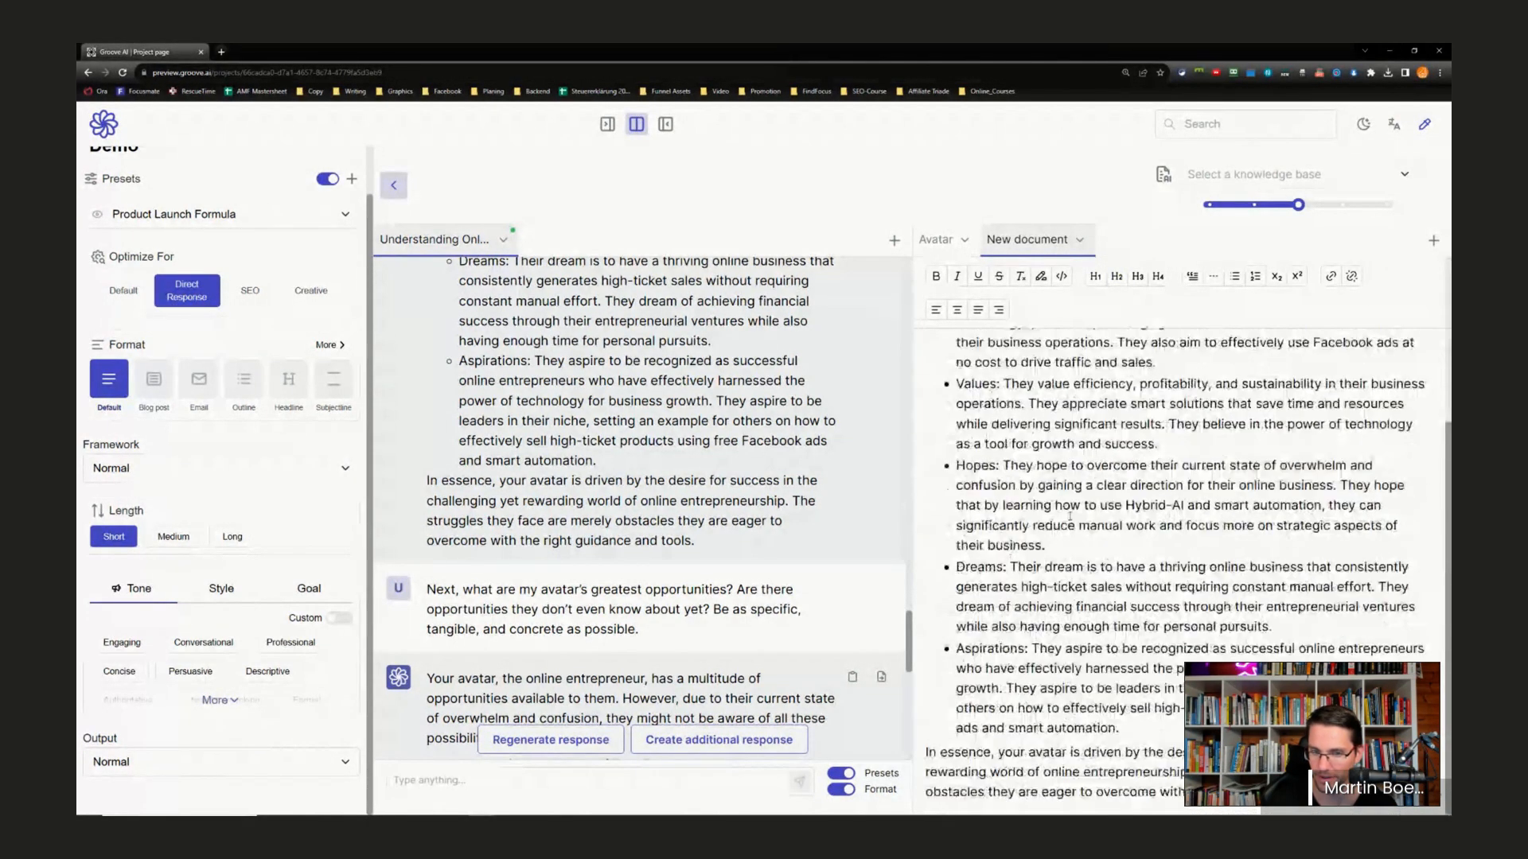
scroll(664, 607, down, 7)
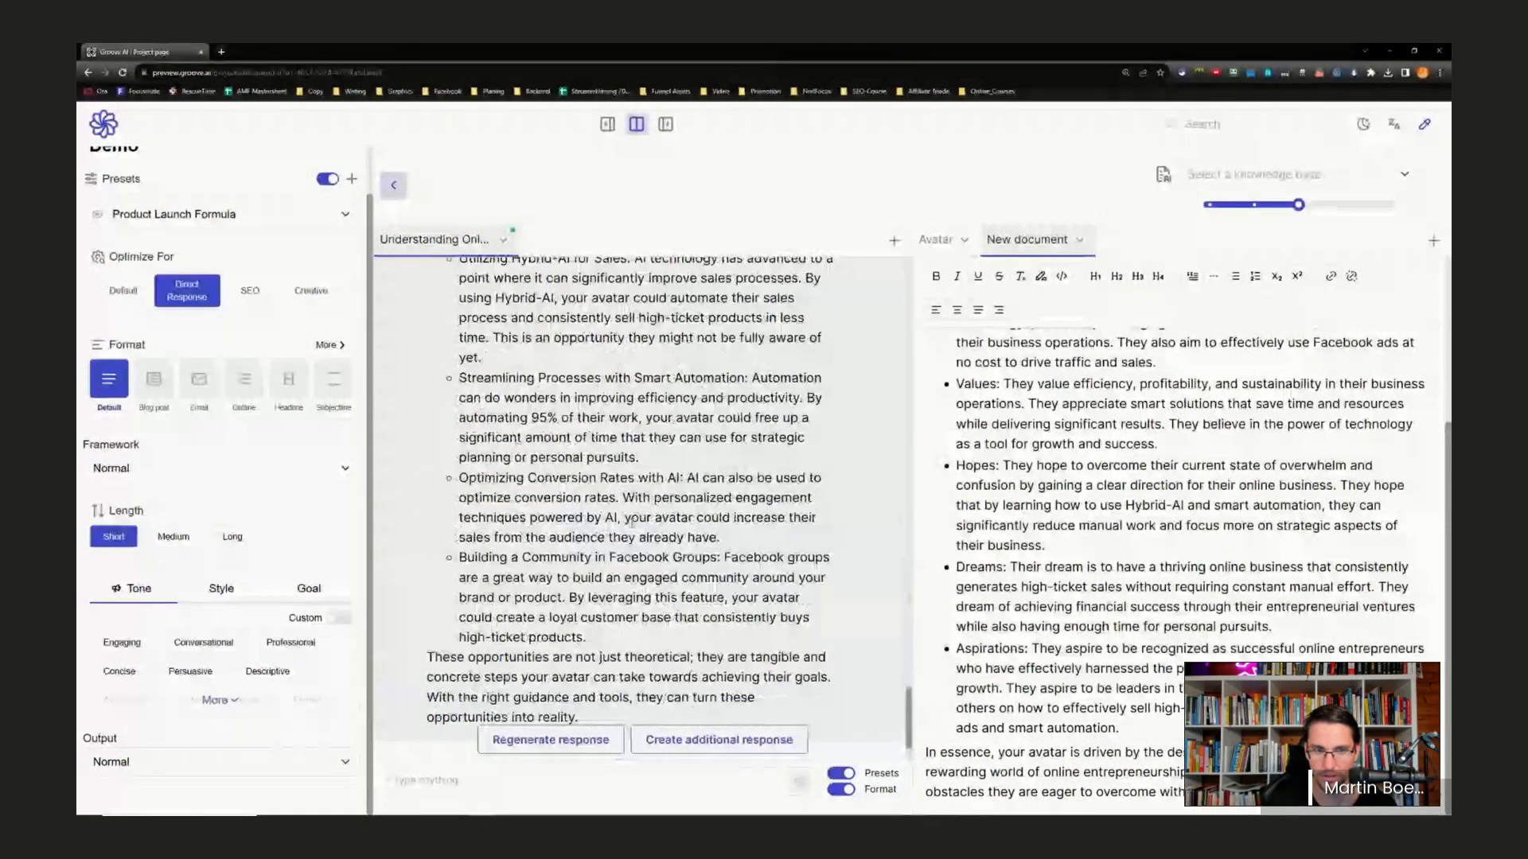
scroll(637, 565, up, 7)
scroll(608, 528, down, 3)
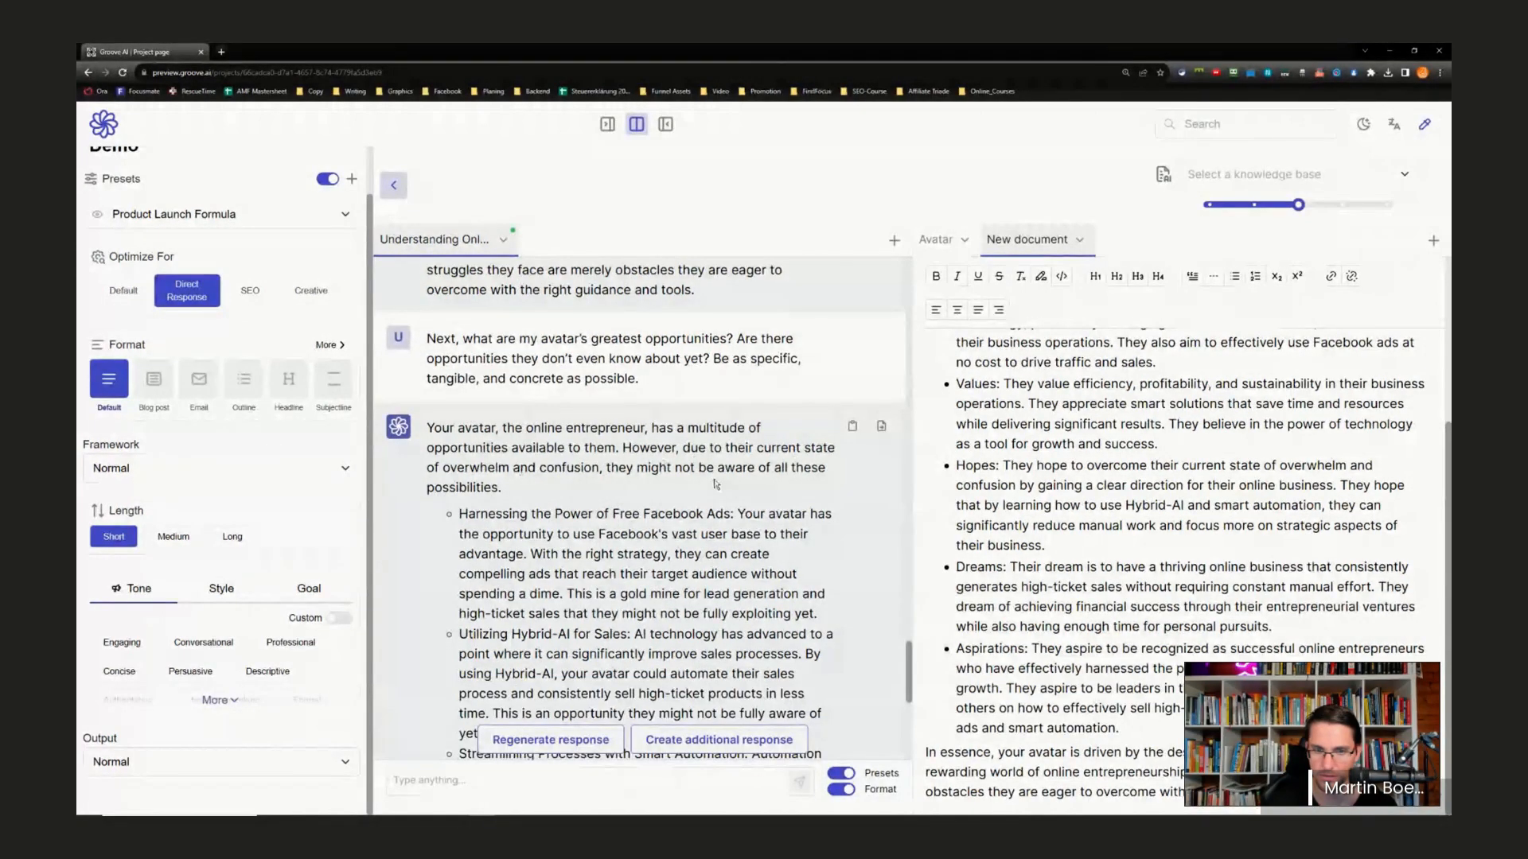
scroll(557, 485, down, 2)
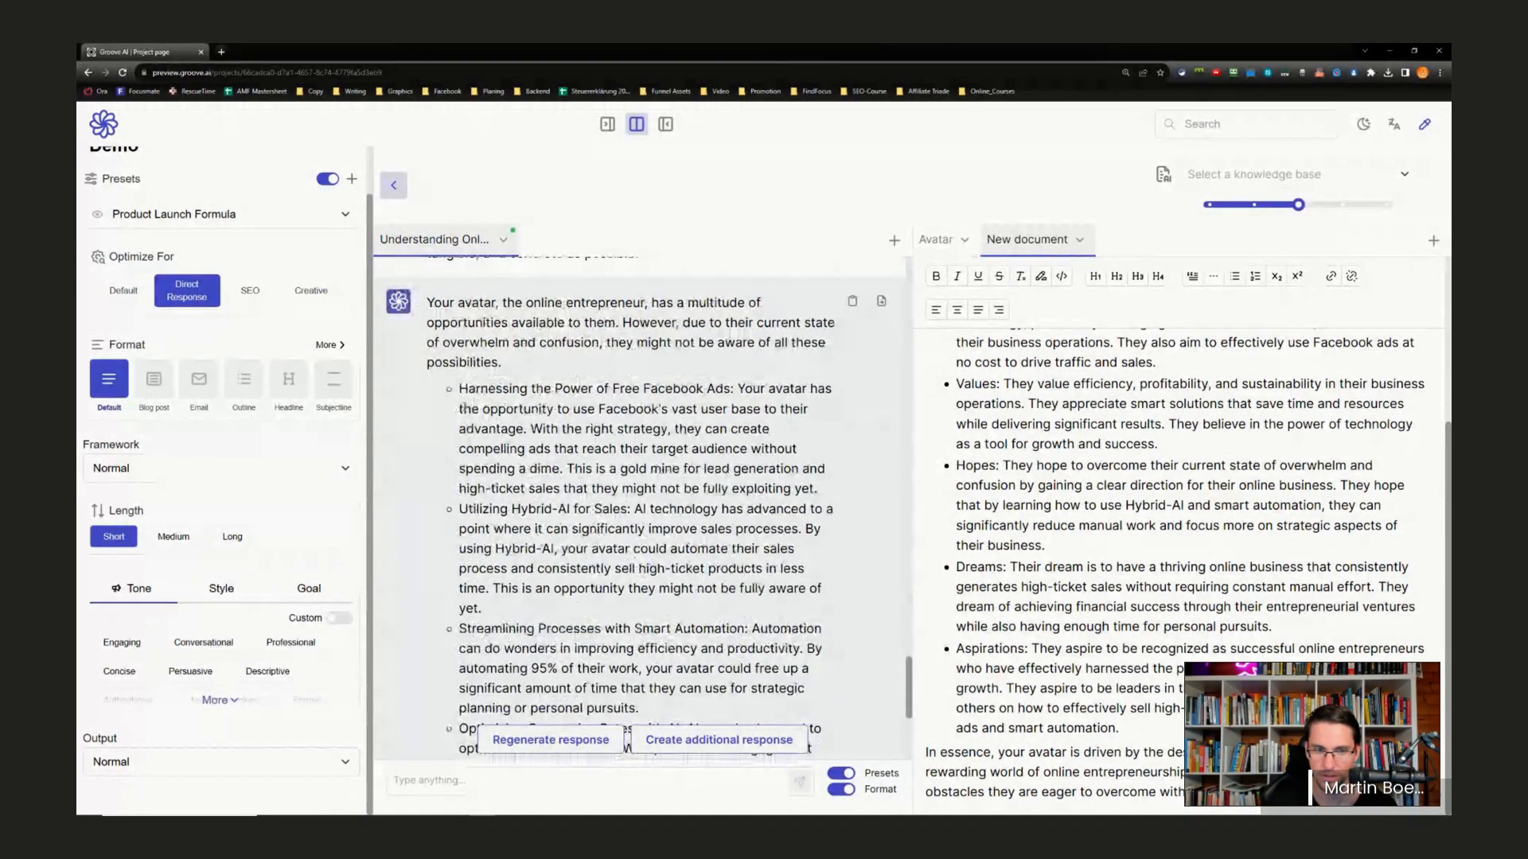
scroll(574, 508, down, 5)
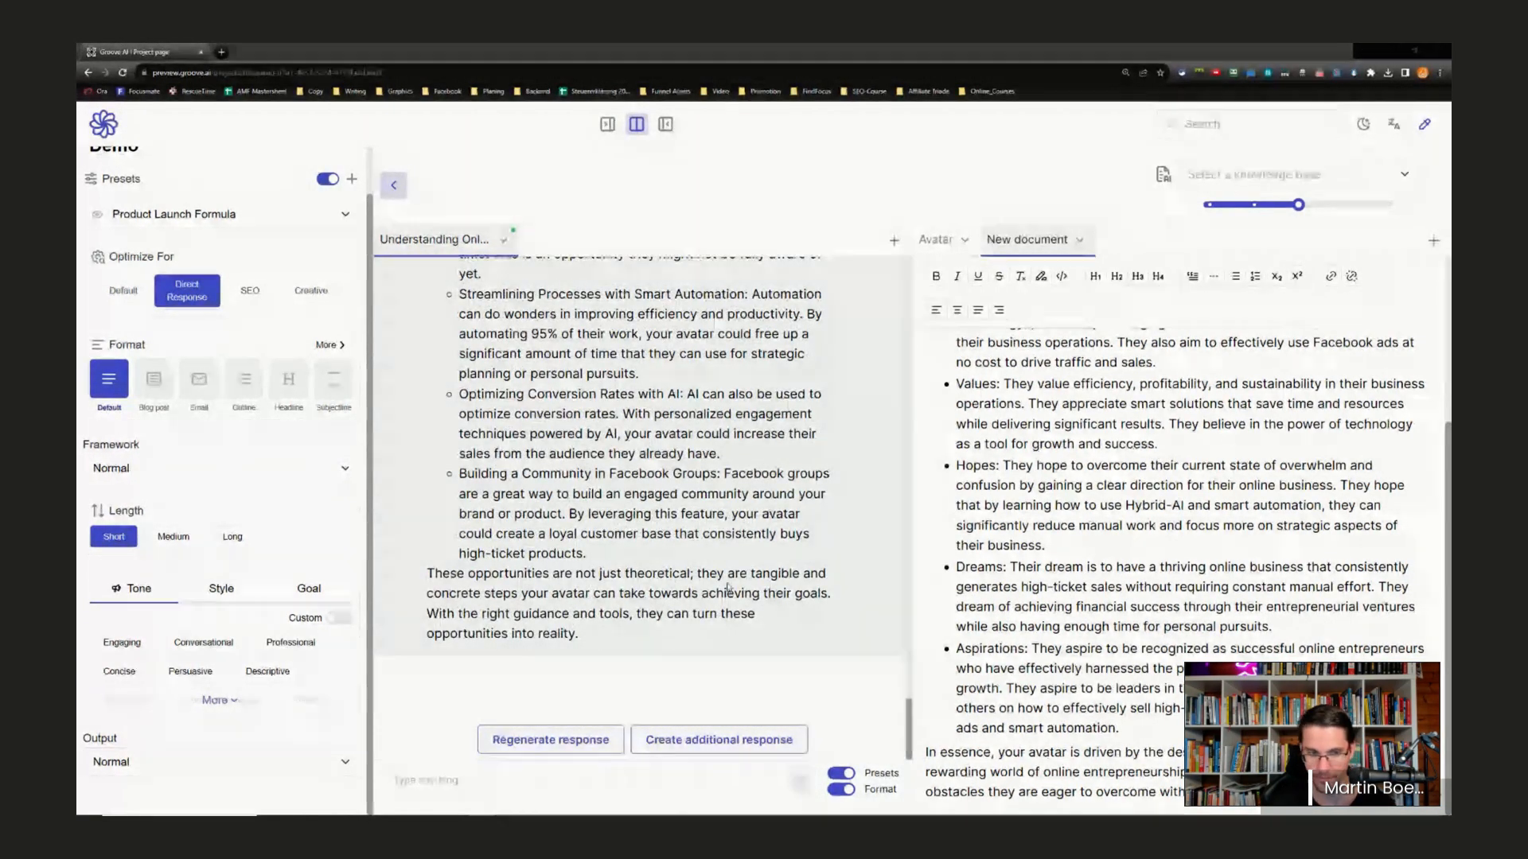
- Put the question about the avatar's problems and challenges in the chat box and in a new document in place of its welcome text
click(453, 782)
text(What are my avatar's problems and challenges? In other words, what keeps them up at night? Be as specific, tangible, and concrete as possible.)
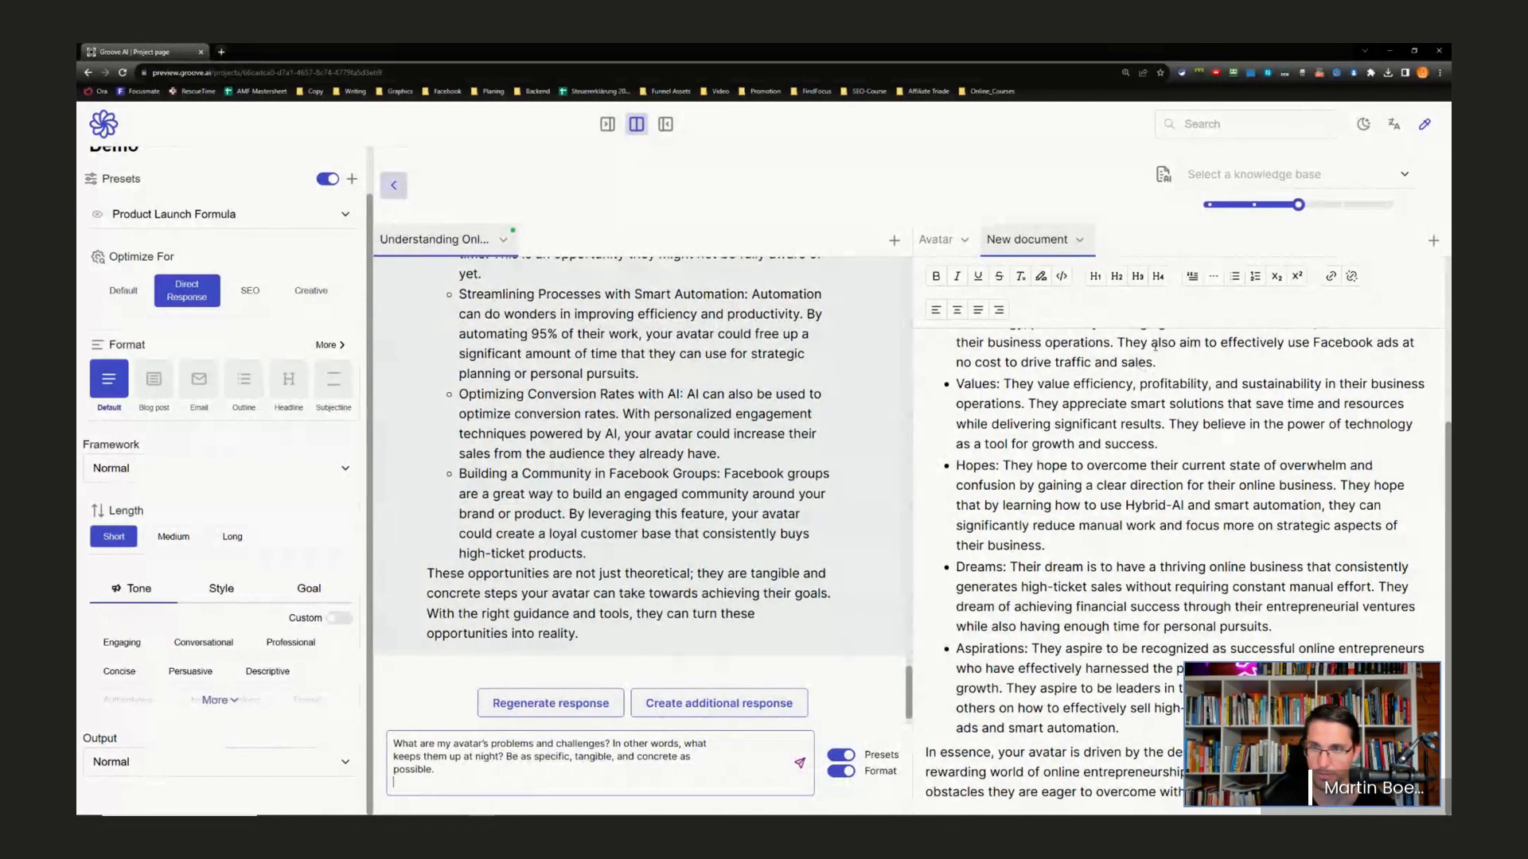
click(1433, 241)
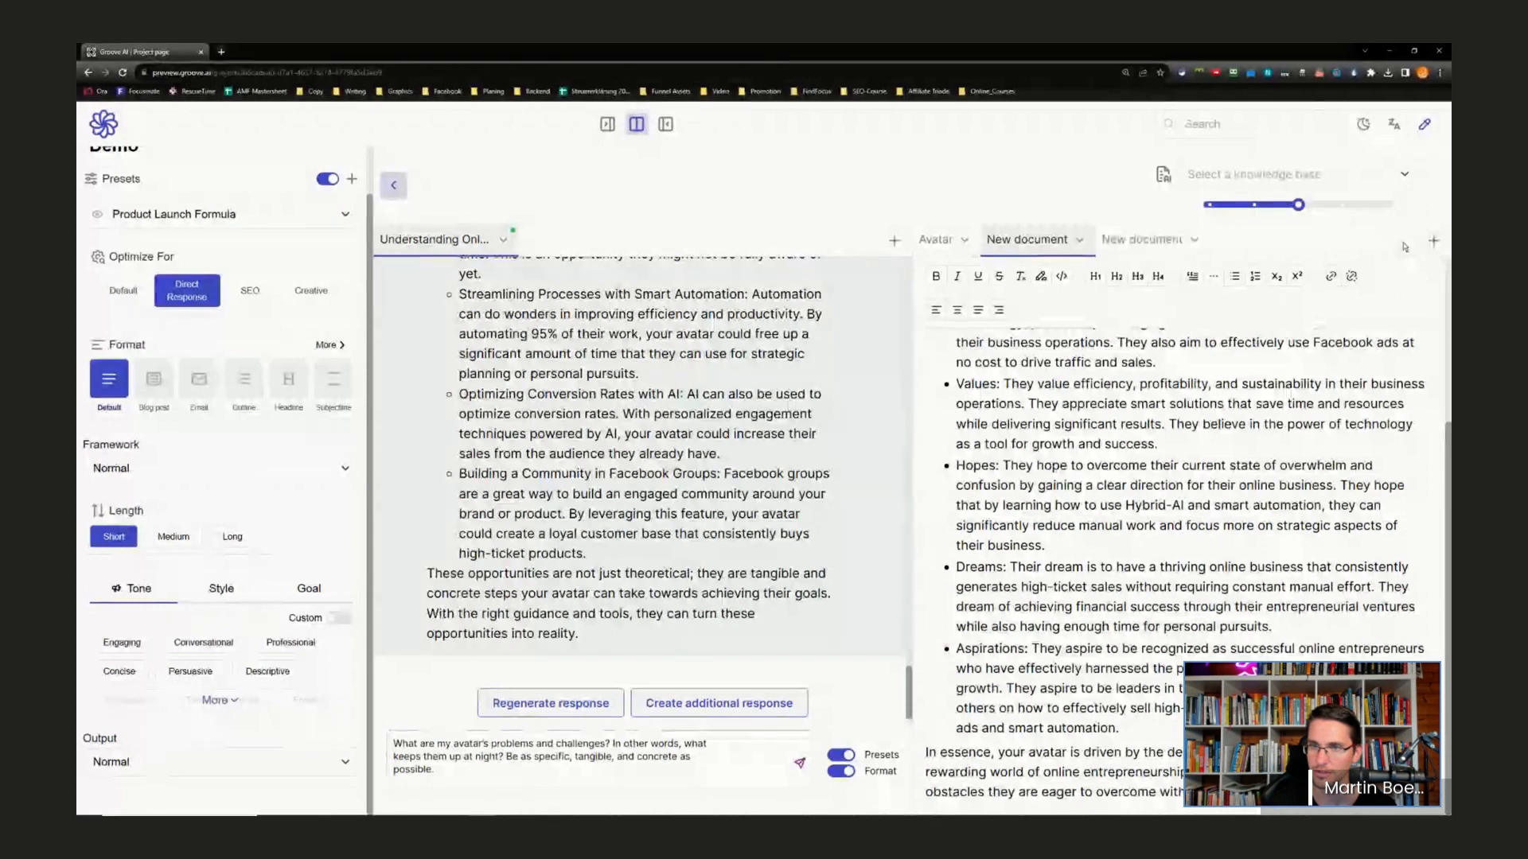
click(1142, 241)
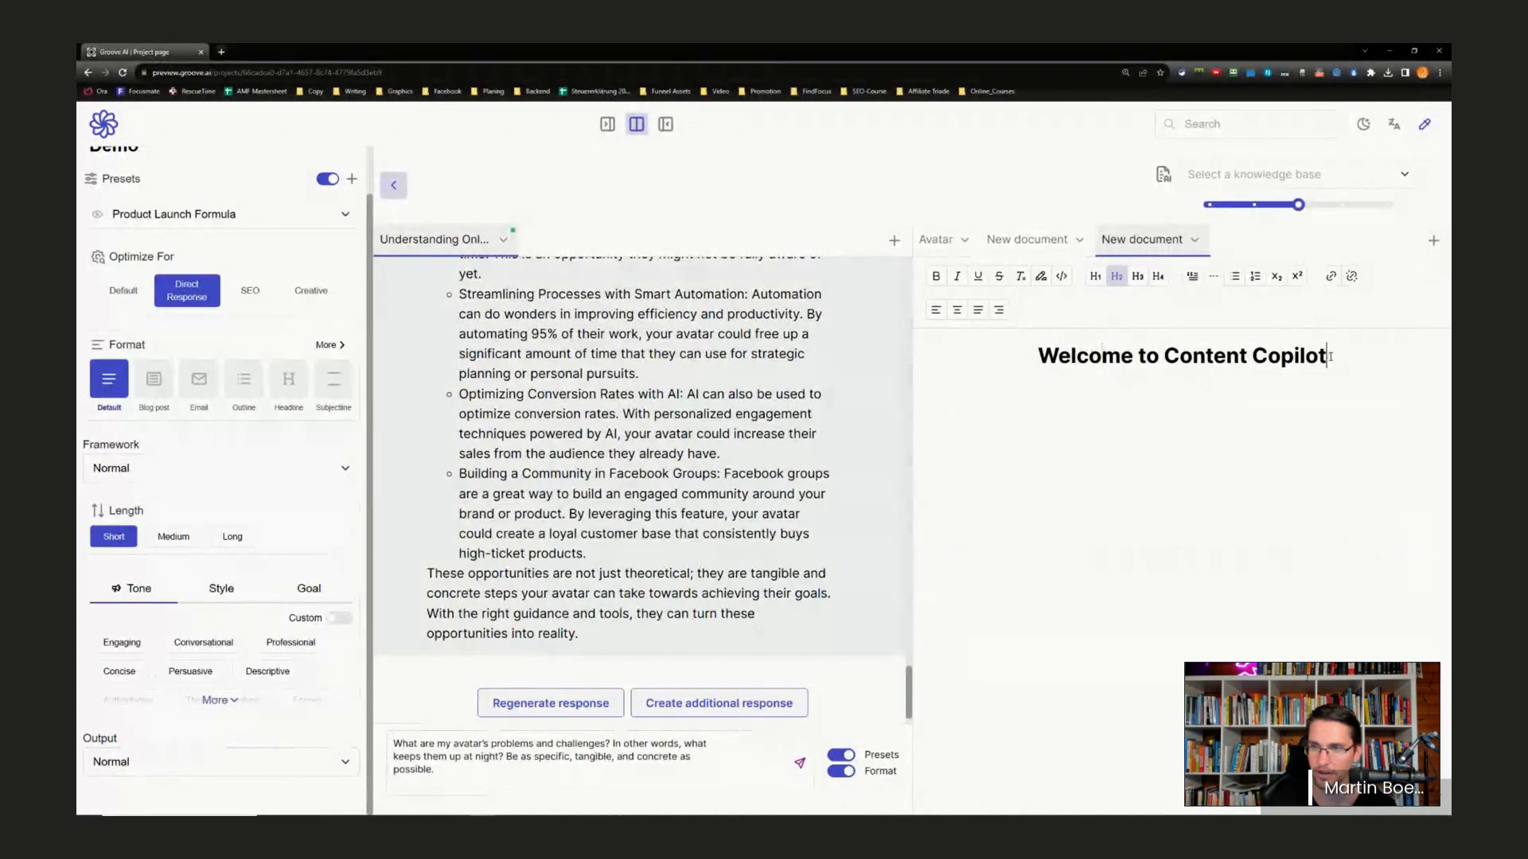
drag(1330, 356, 884, 361)
text(What are my avatar’s problems and challenges? In other words, what keeps them up at night? Be as specific, tangible, and concrete as possible.)
key(Return)
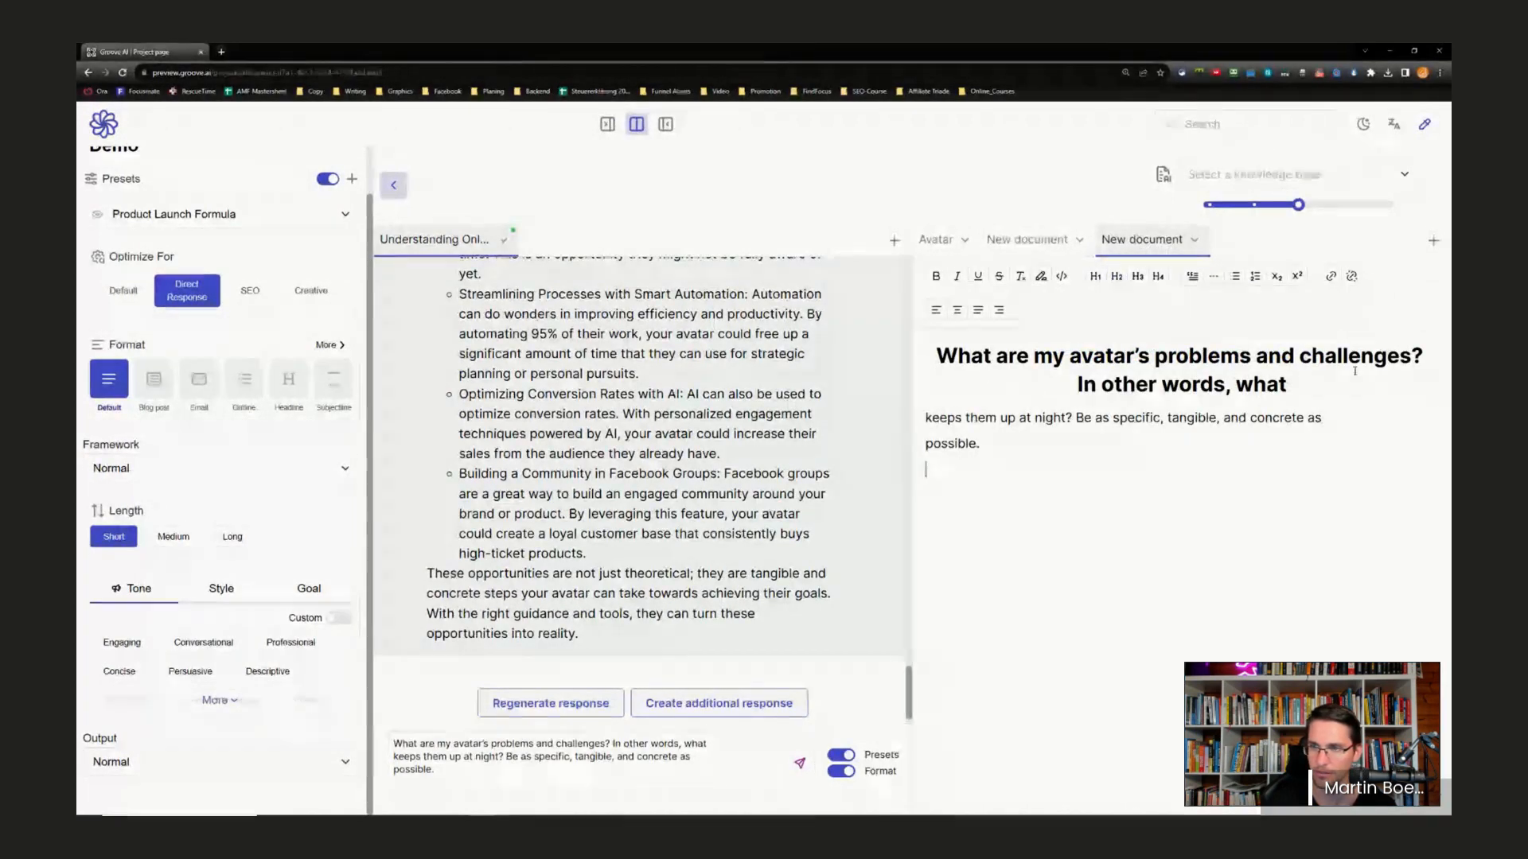
- Join the question's broken lines in the document and send the cleaned-up version to the chat in place of the drafted prompt
click(1286, 384)
key(Delete)
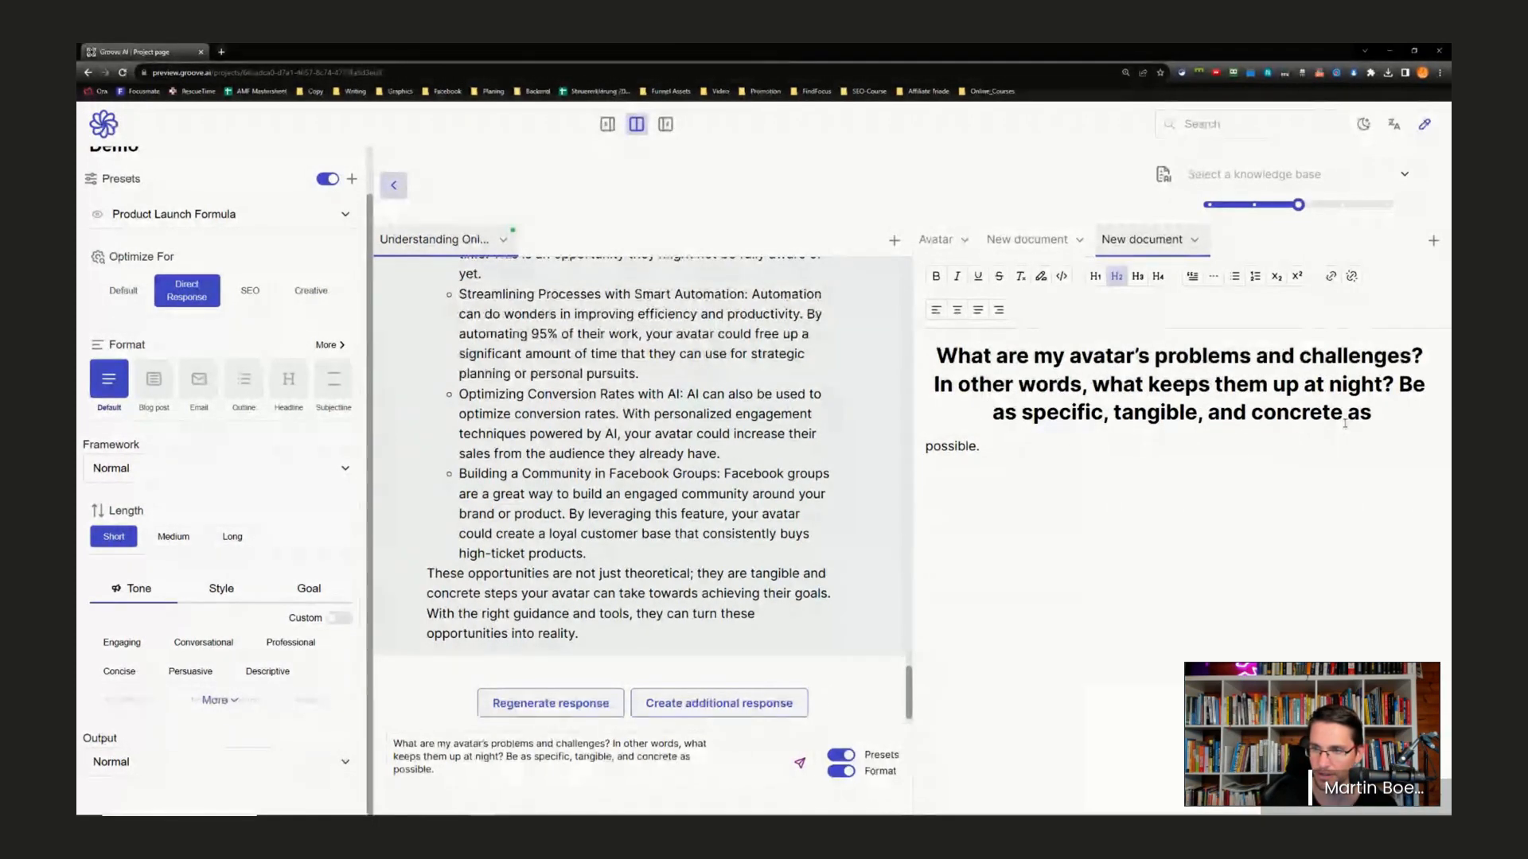
key(ctrl+a)
key(ctrl+c)
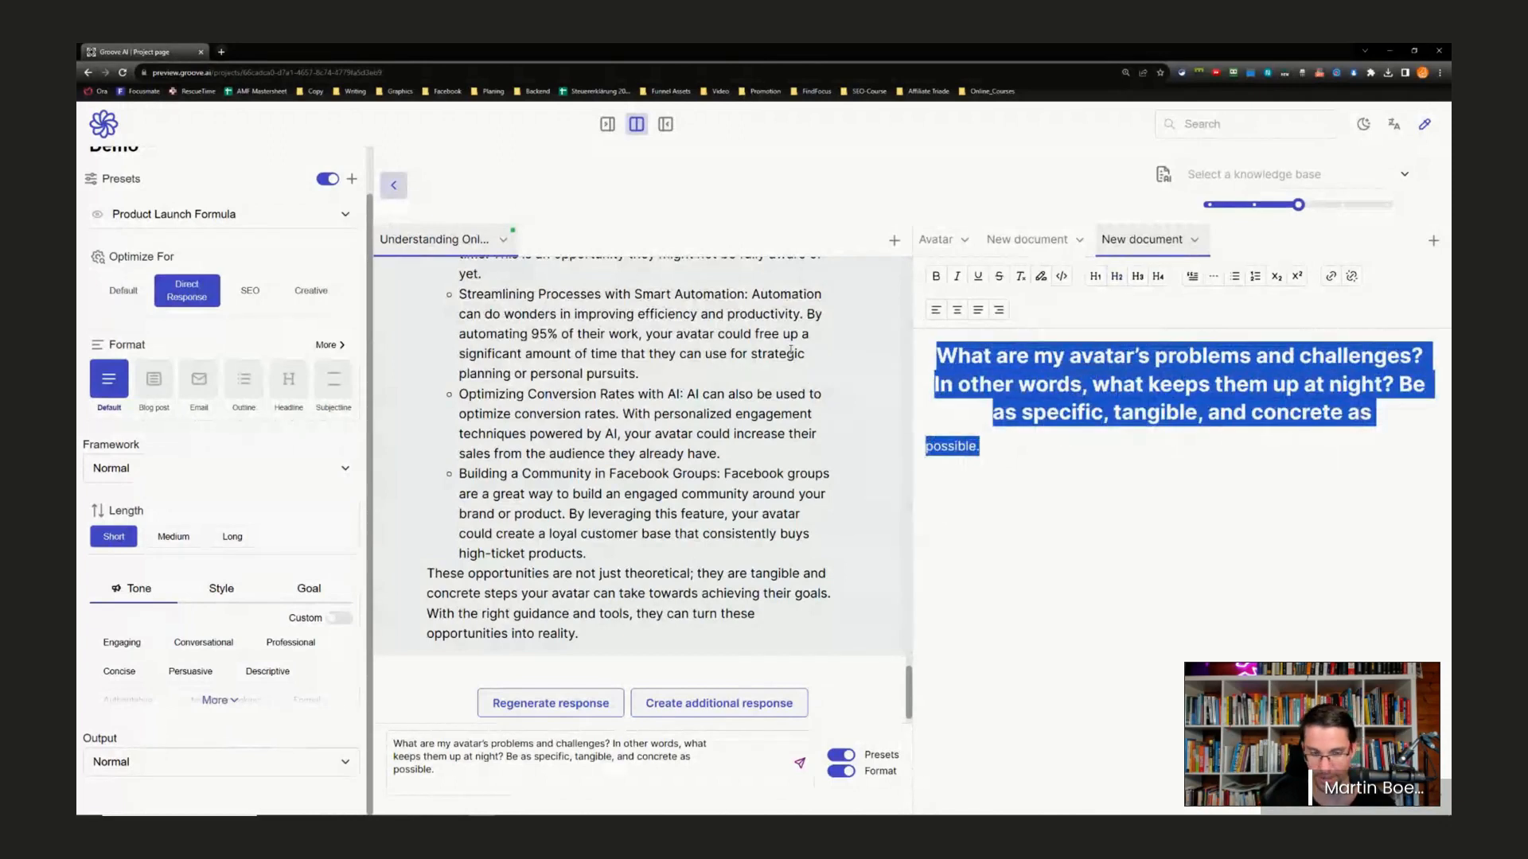
drag(436, 776, 524, 686)
key(ctrl+v)
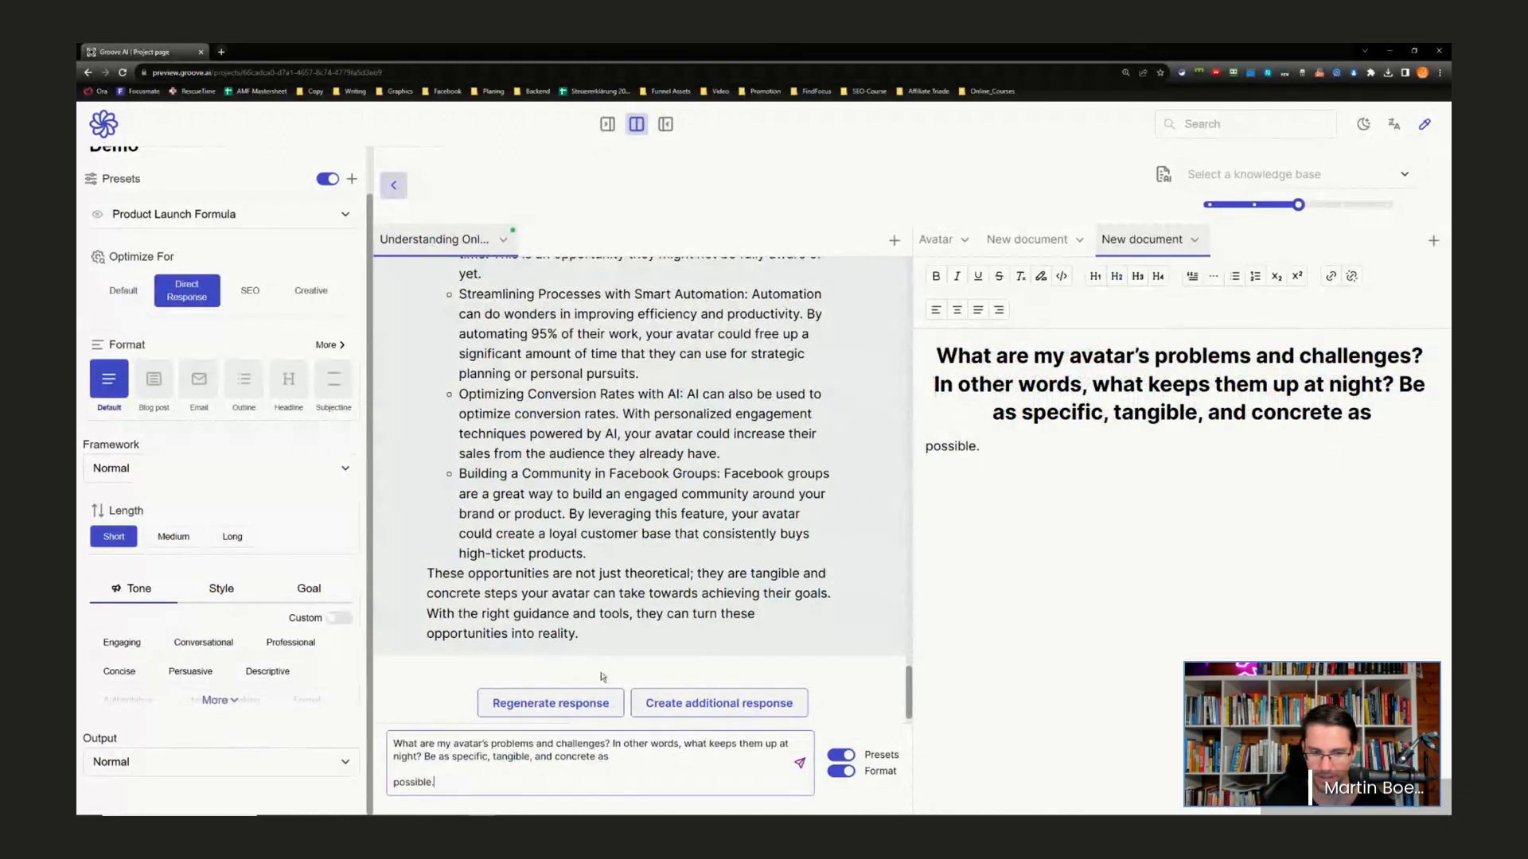
click(799, 760)
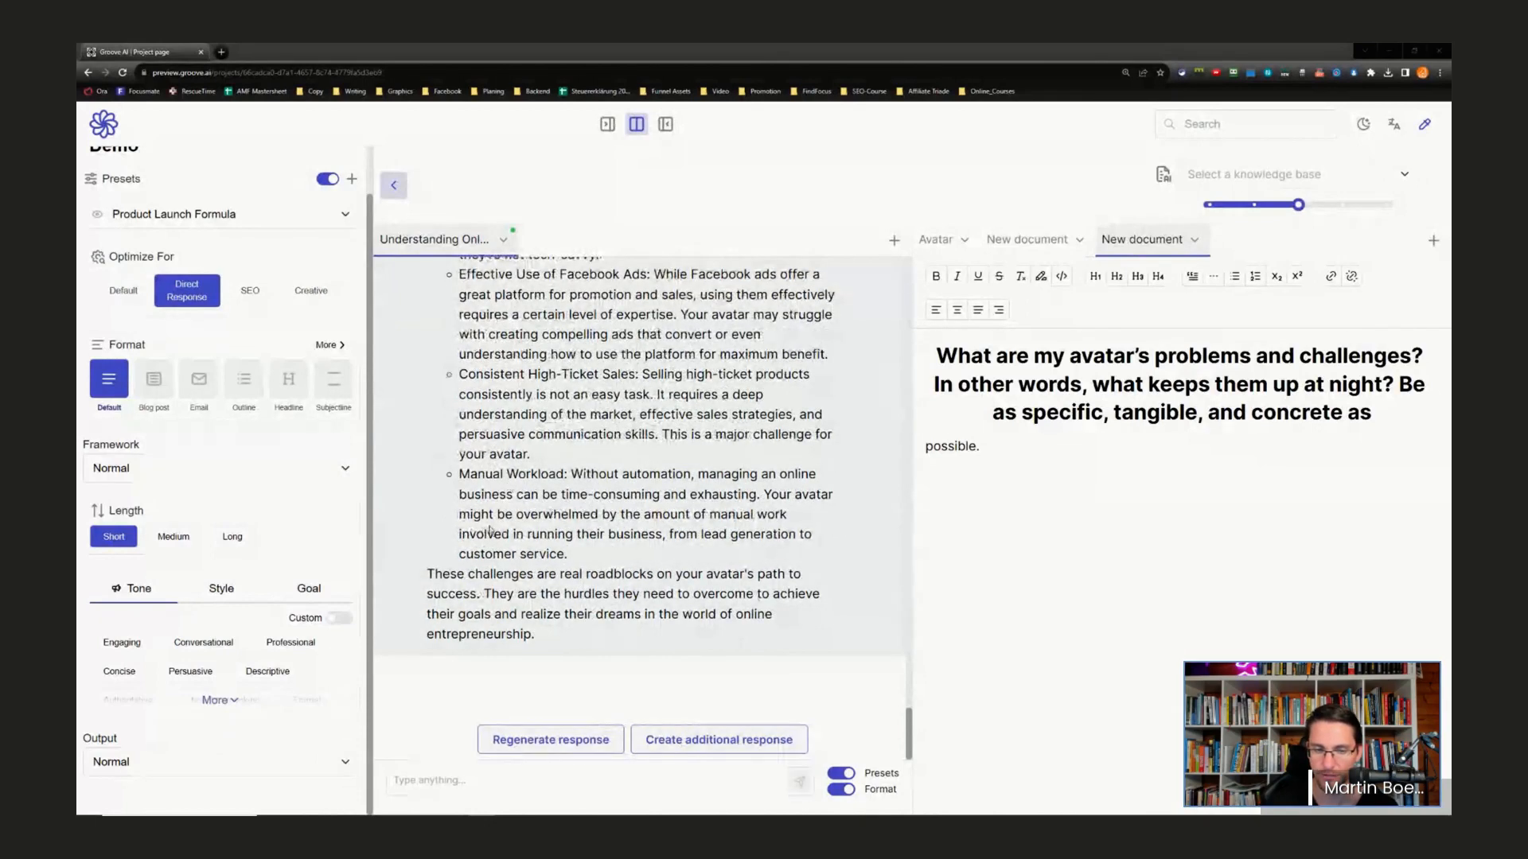
- Ask the chat for the avatar's objections and why they might not buy, as specific, tangible and concrete as possible
click(501, 777)
text(What are my avatar's objections? Why might they not buy my type of product or service? Be as specific, tangible, and concrete as possible.)
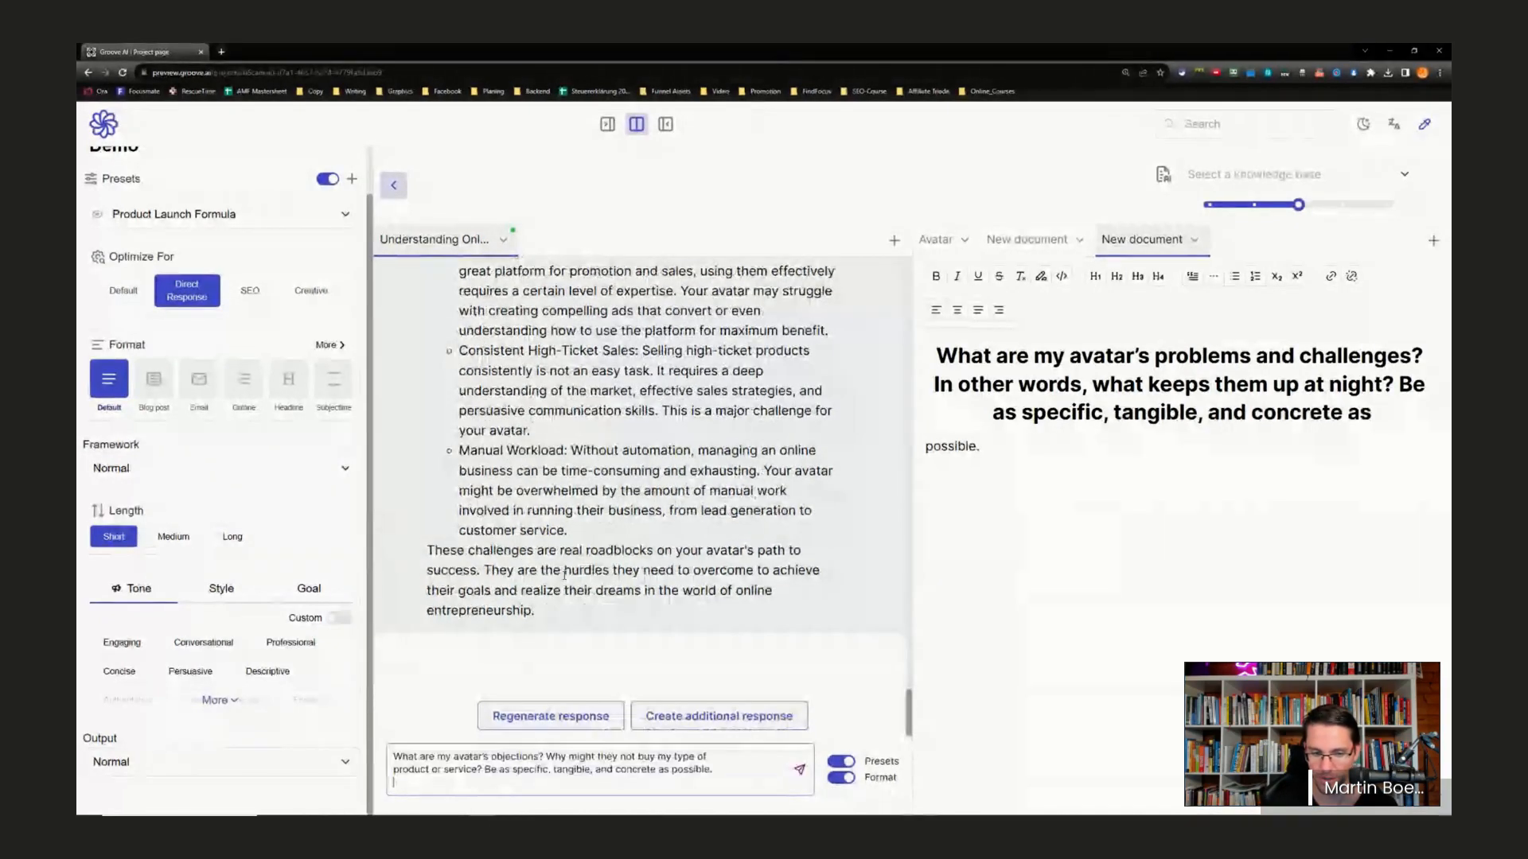
key(shift+Return)
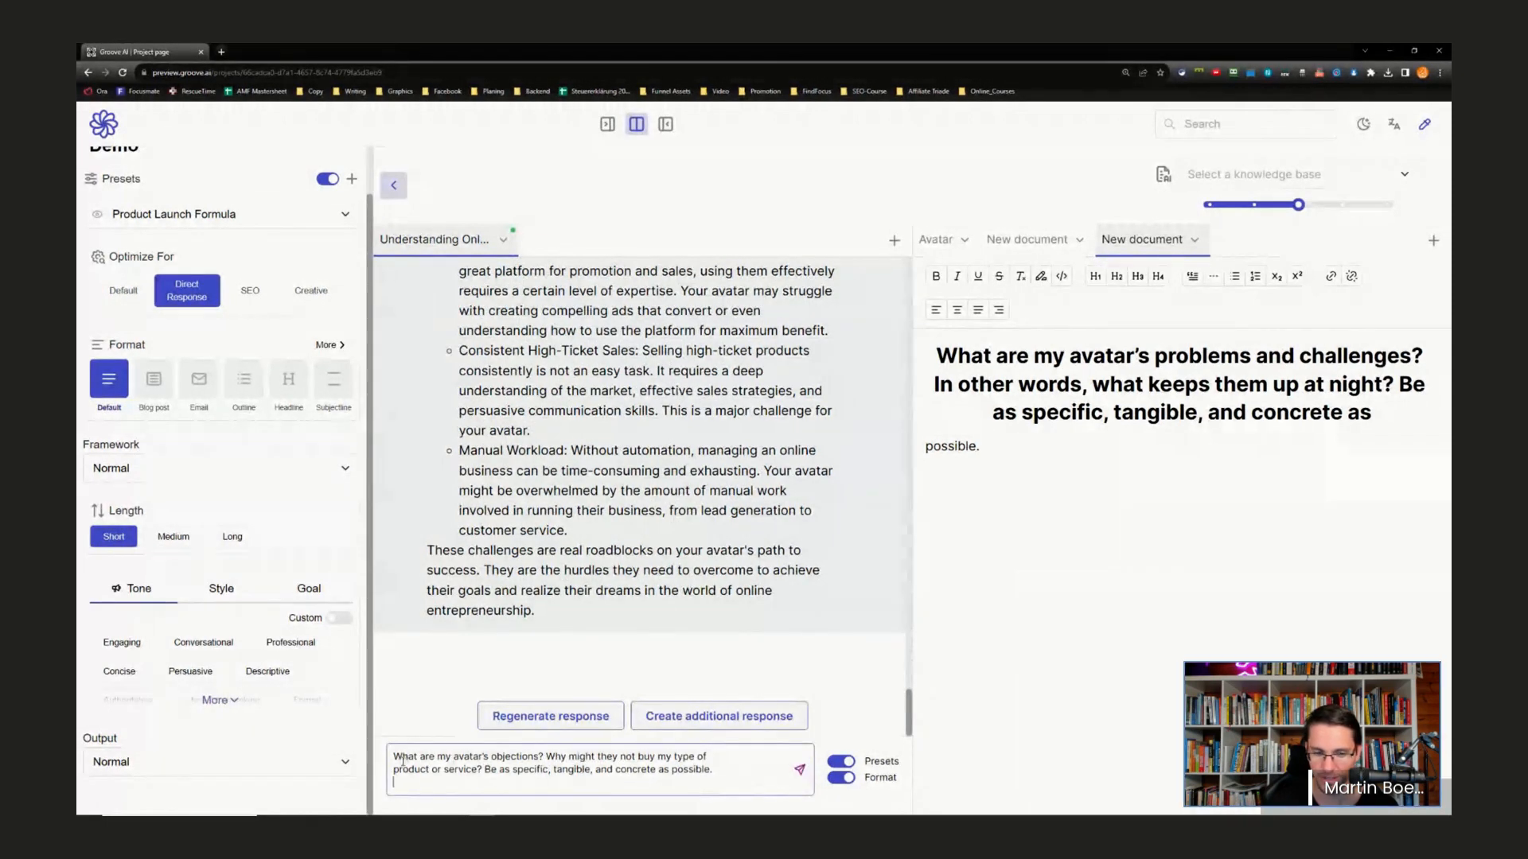
click(798, 769)
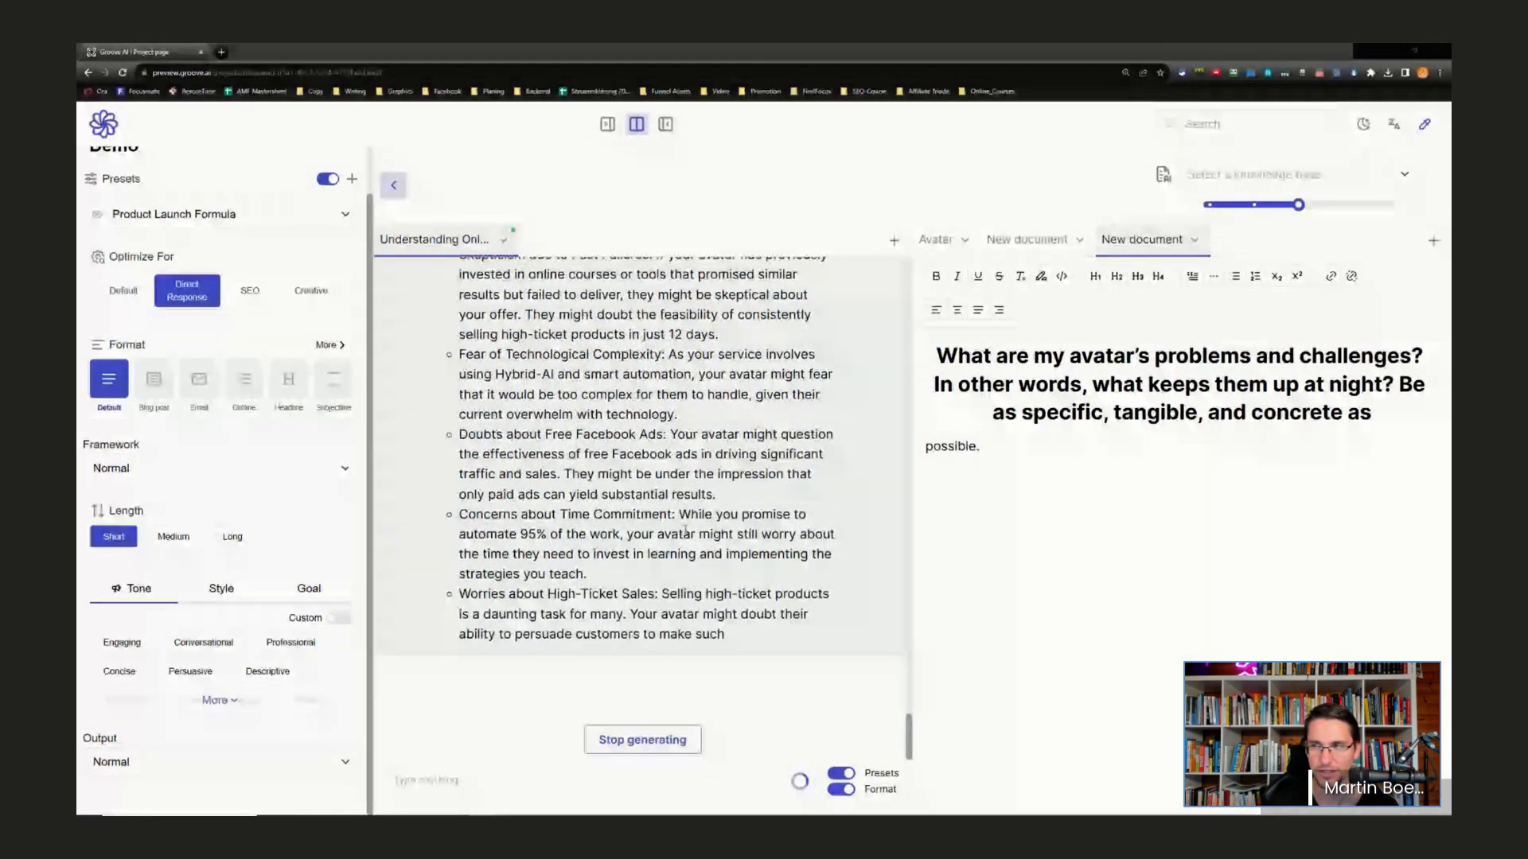
- Copy the web address of the Free Hybrid-AI Training page and paste it beneath the question in the new document
drag(1449, 275, 832, 183)
click(832, 339)
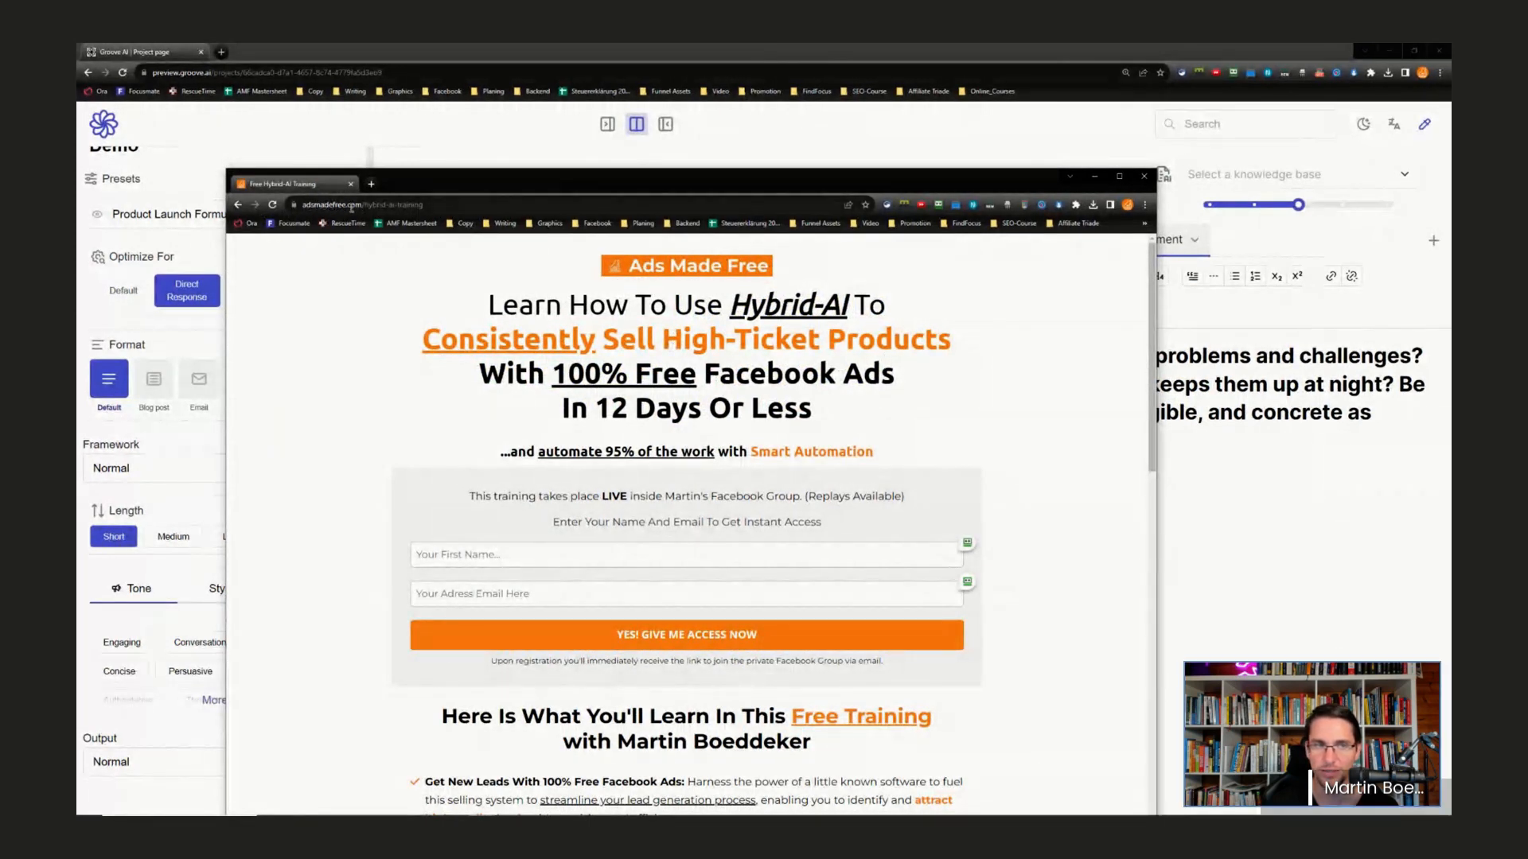
click(441, 208)
key(ctrl+c)
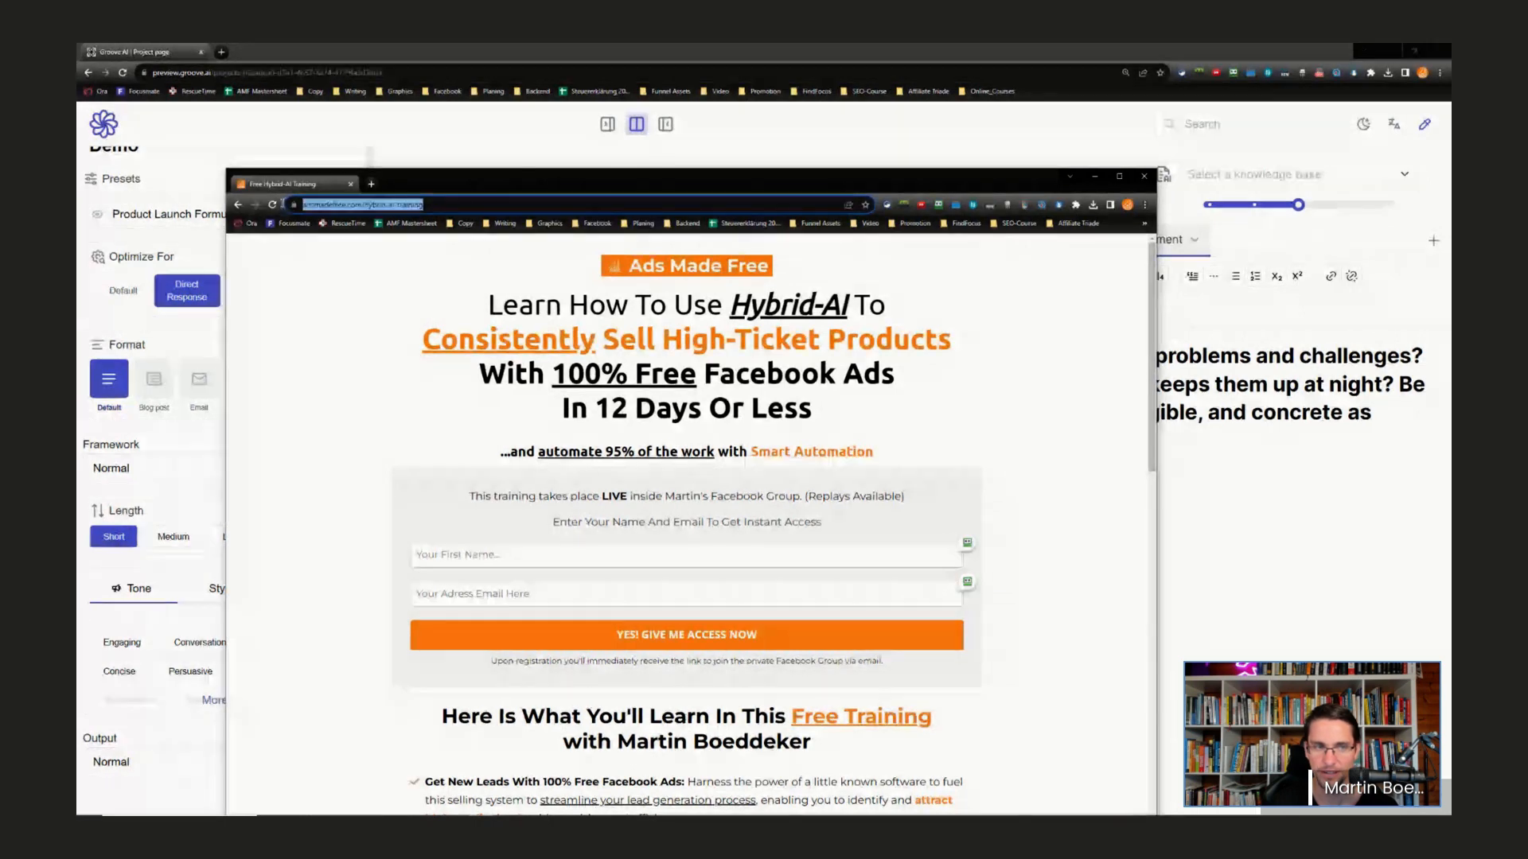
click(1096, 176)
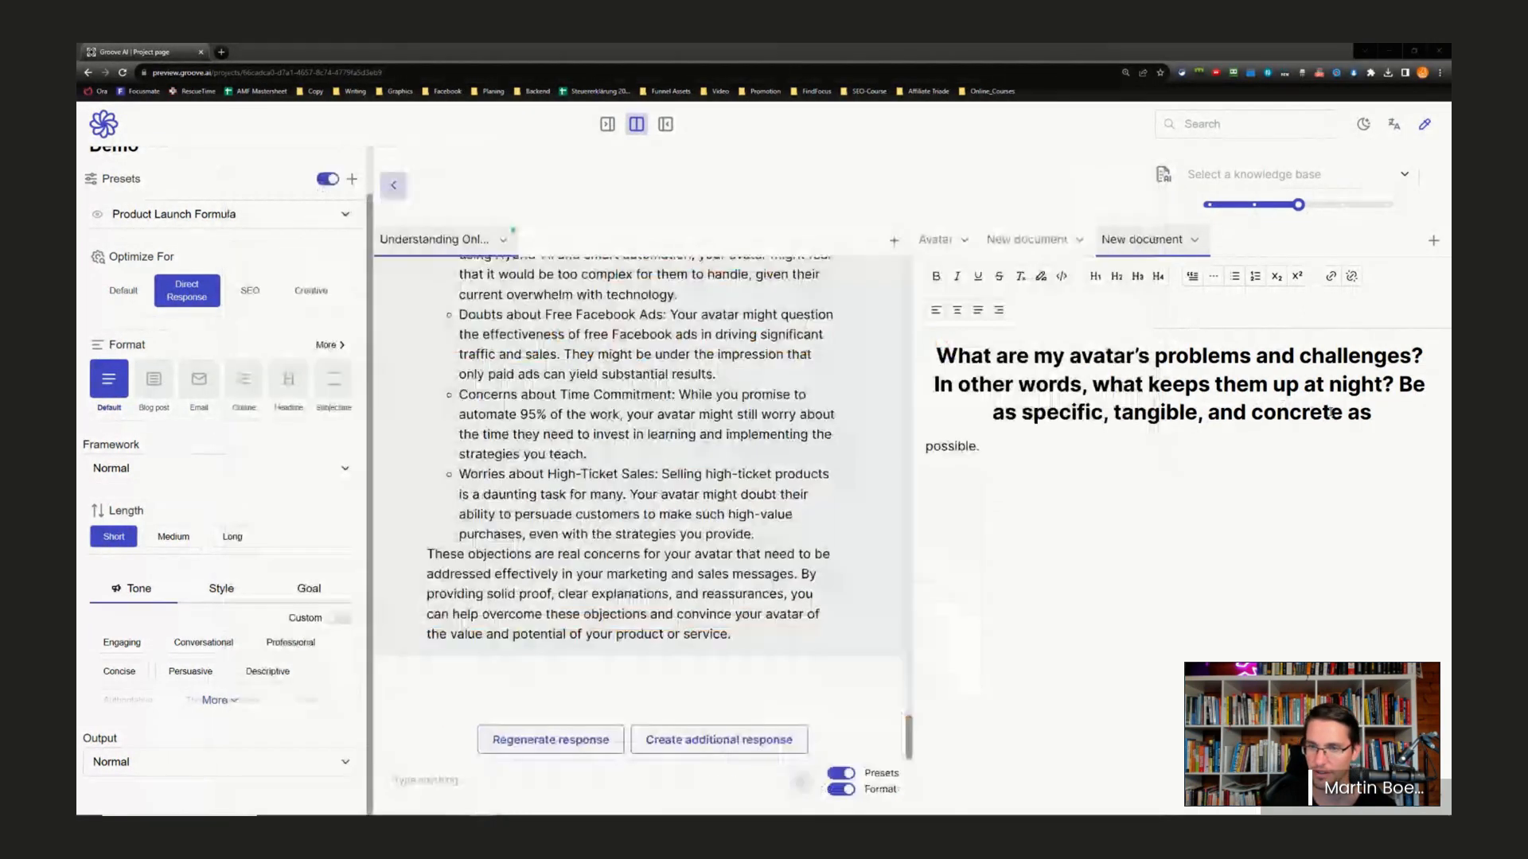
key(ctrl+v)
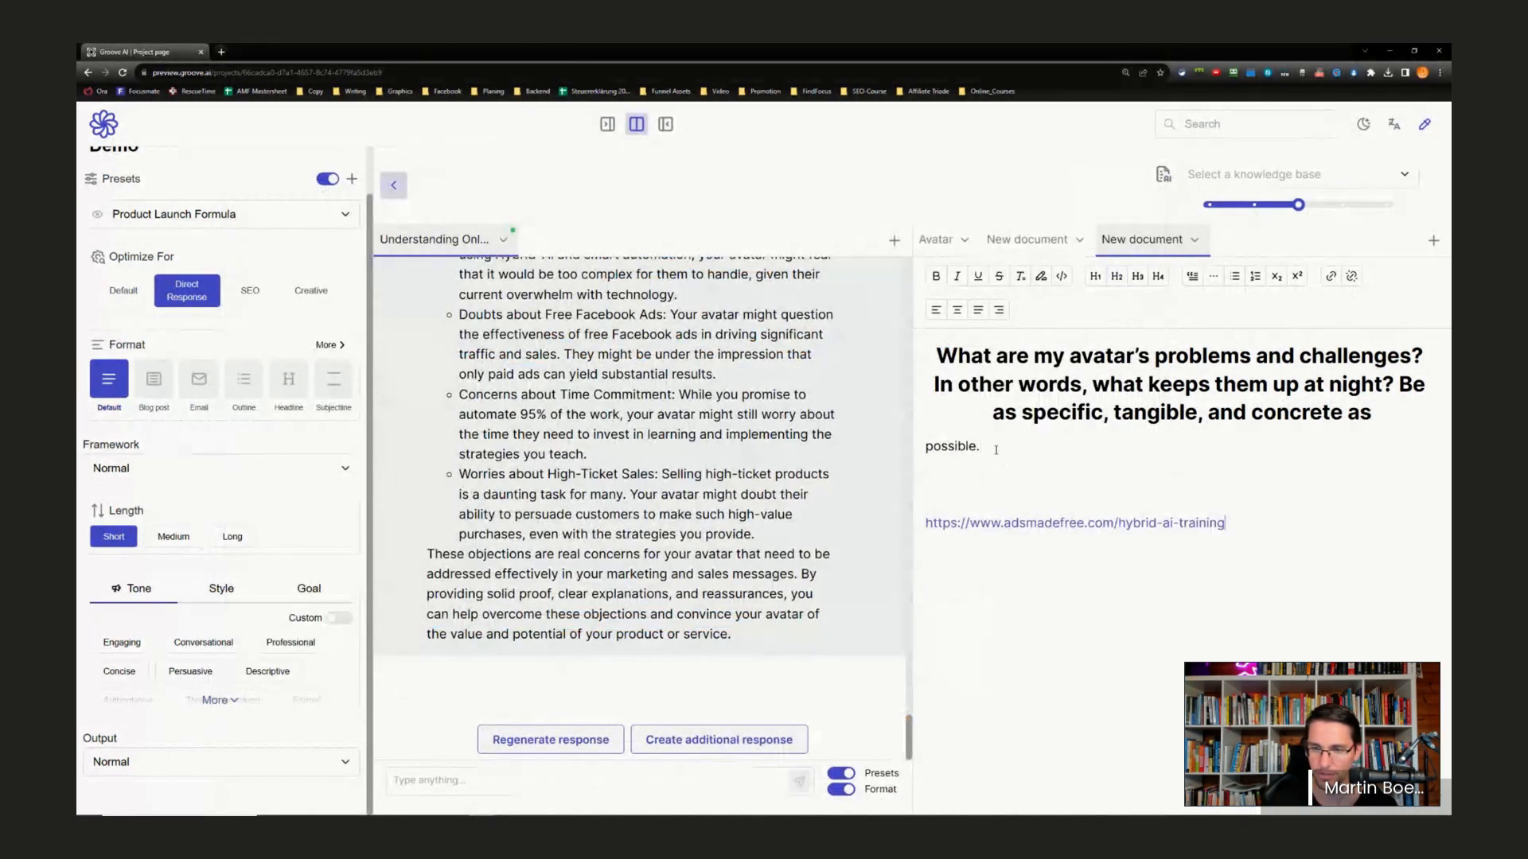
- Format the pasted link as a Heading 1 and shorten its text to adsmadefree.com/hybrid-ai-training
drag(1248, 535, 924, 525)
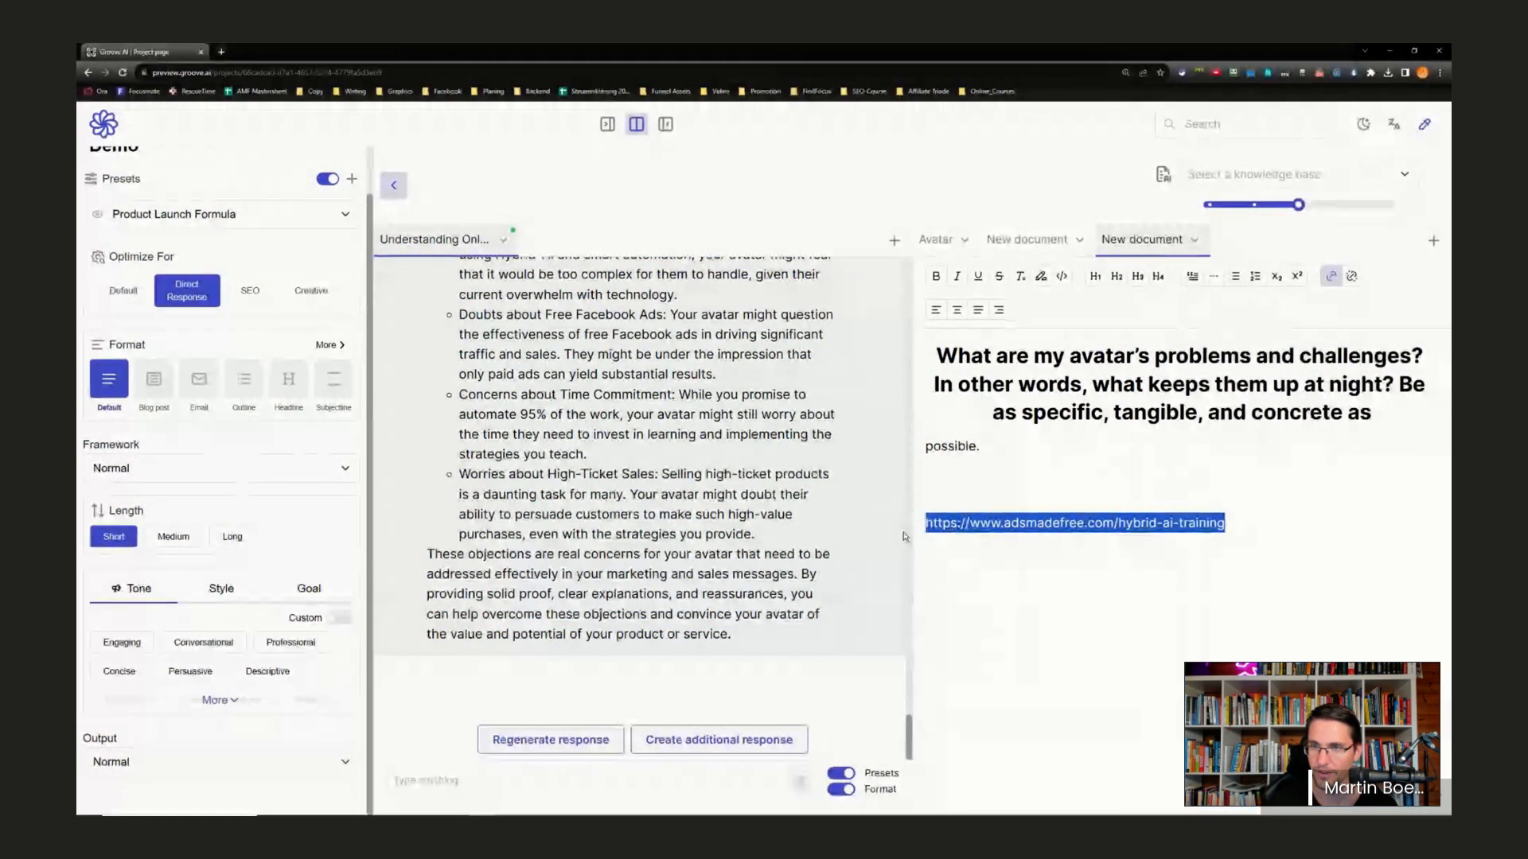
click(1095, 277)
click(1135, 530)
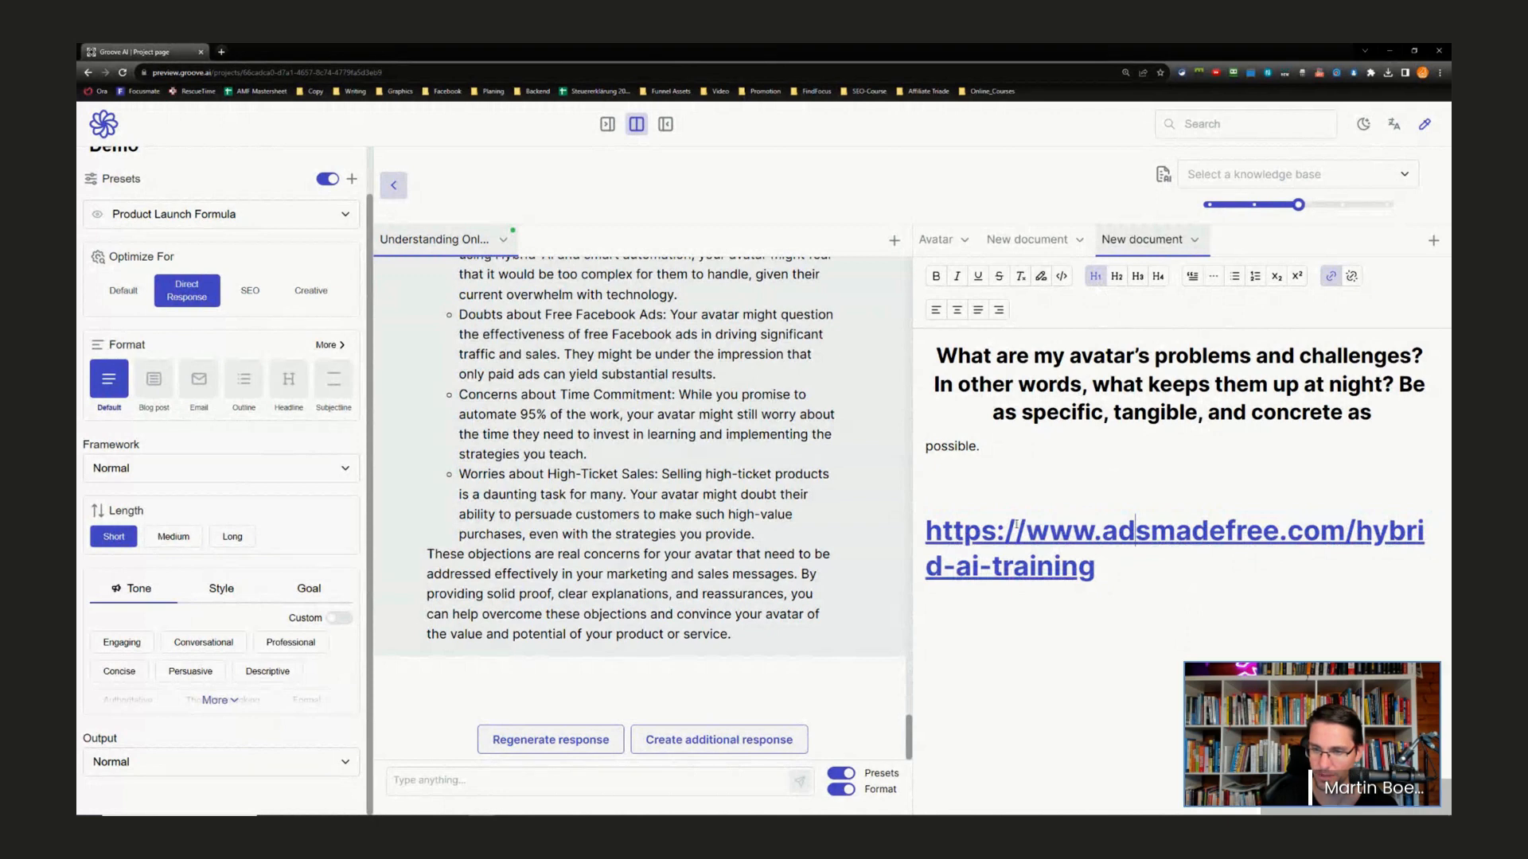
drag(926, 529, 1101, 532)
key(BackSpace)
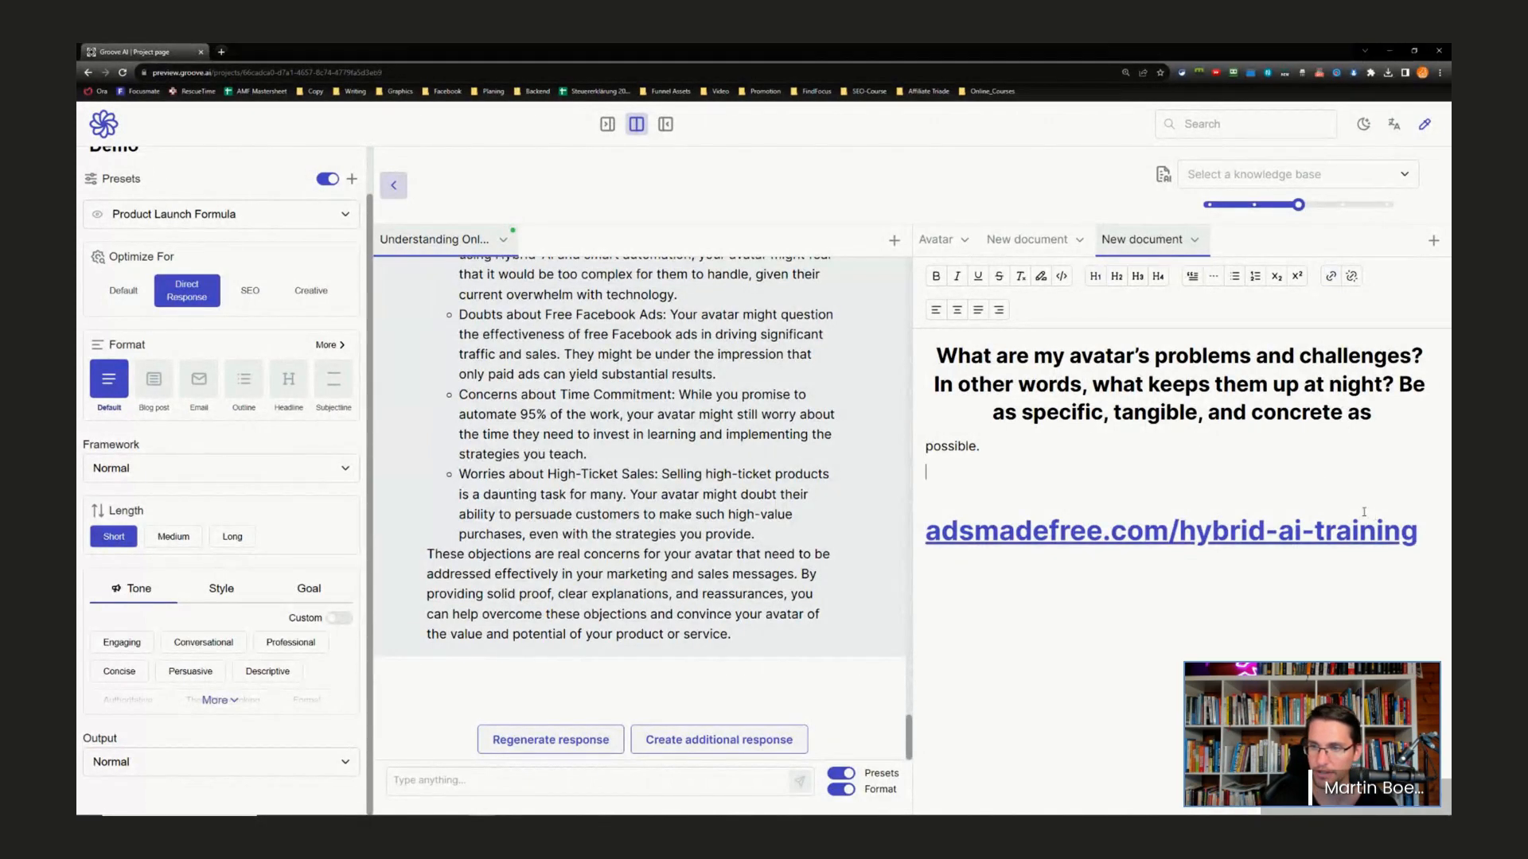
- Replace the question above the link with the five-class online course curriculum prompt and format it all as Heading 2
drag(1267, 469, 910, 342)
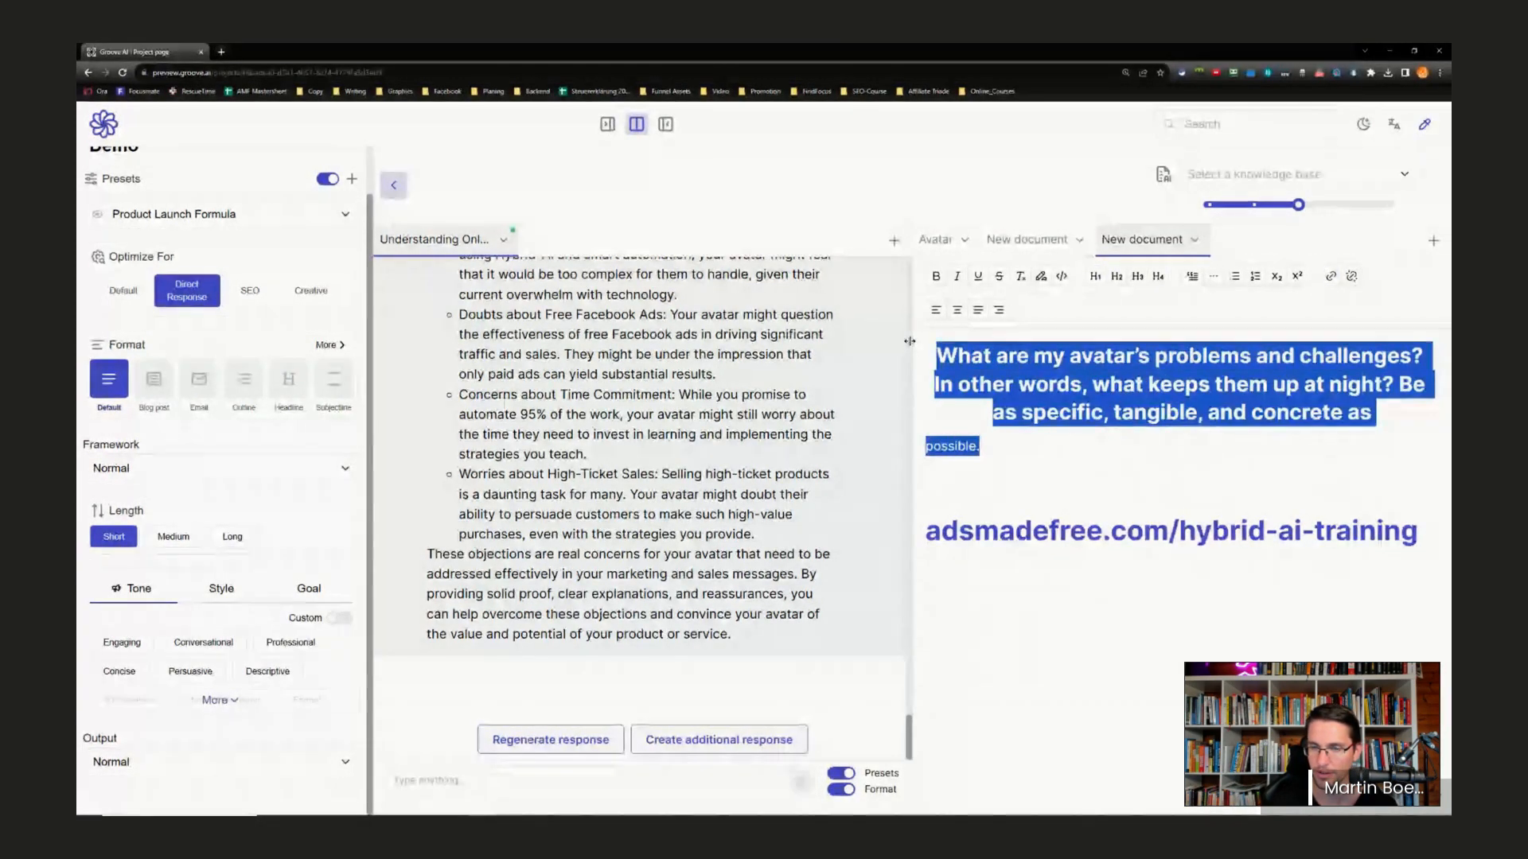
text(Now given all we've learned about my avatar... I want to deliver an online course that [insert description for how your product will help them, for example "helps them lead happier and healthier lives. I want to protect their confidence and their mental health. I want them to be able to be the best parents that they can be"]. The course will be delivered over five live training sessions that I teach over a tool like Zoom. Each session will last approximately 60 minutes, followed by 30 minutes of Question and Answer time. Please create a curriculum of those five classes.)
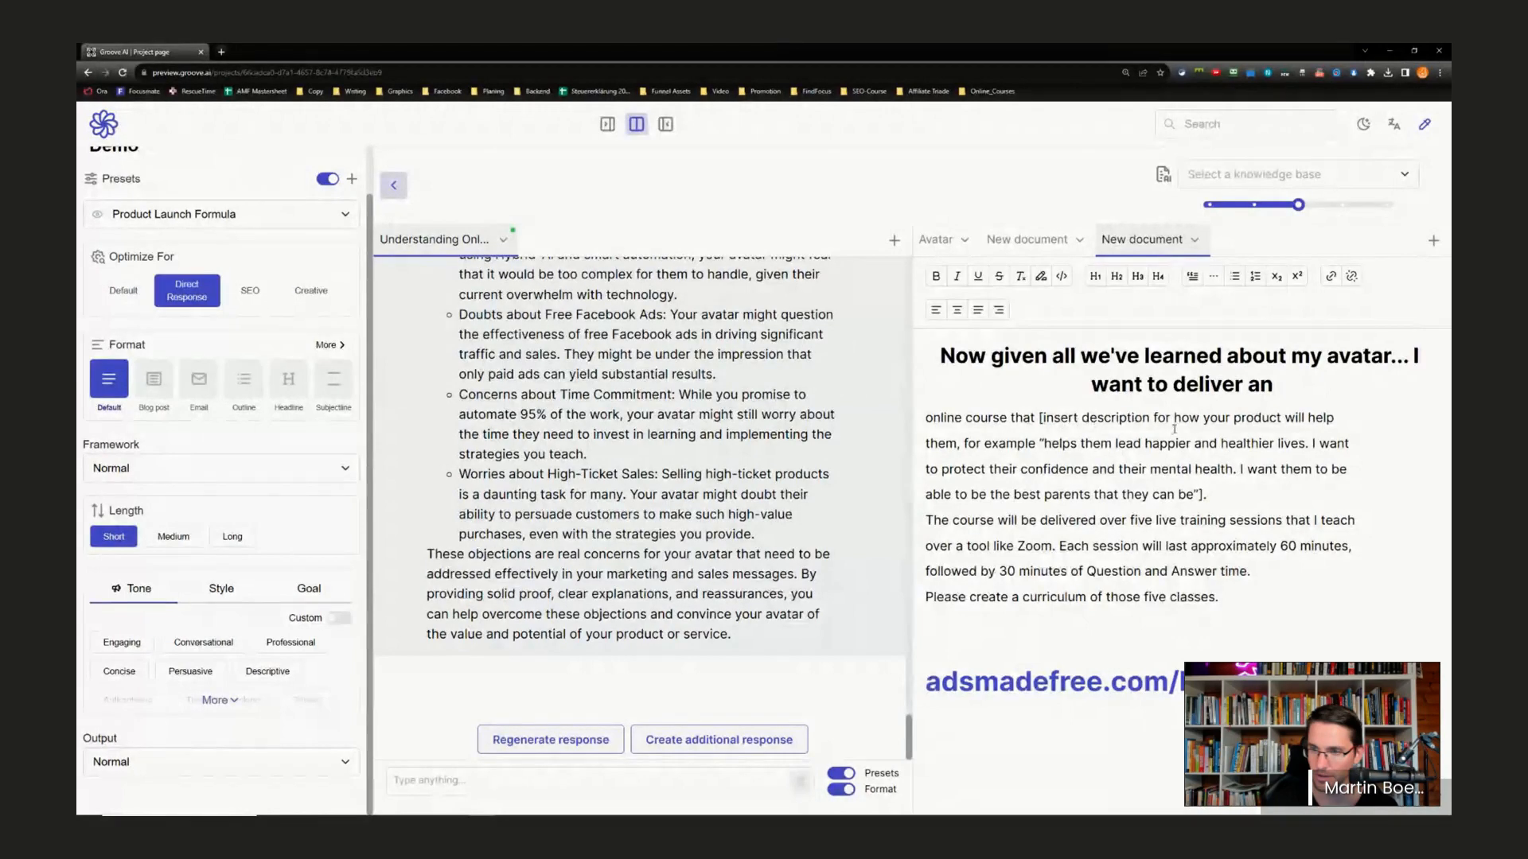
drag(1199, 494, 1044, 417)
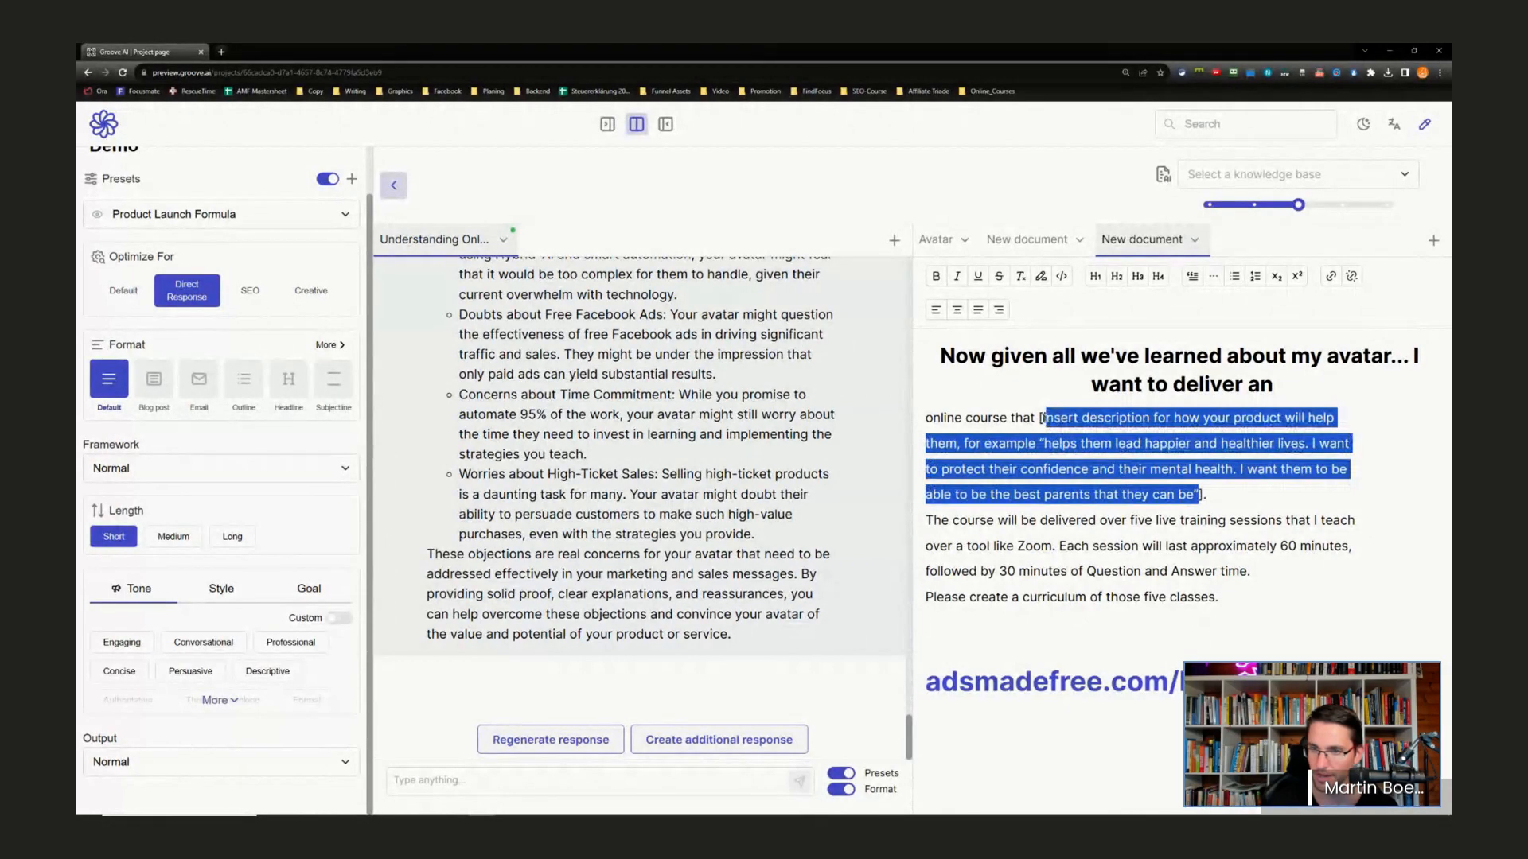
drag(1264, 591, 1117, 282)
click(1117, 277)
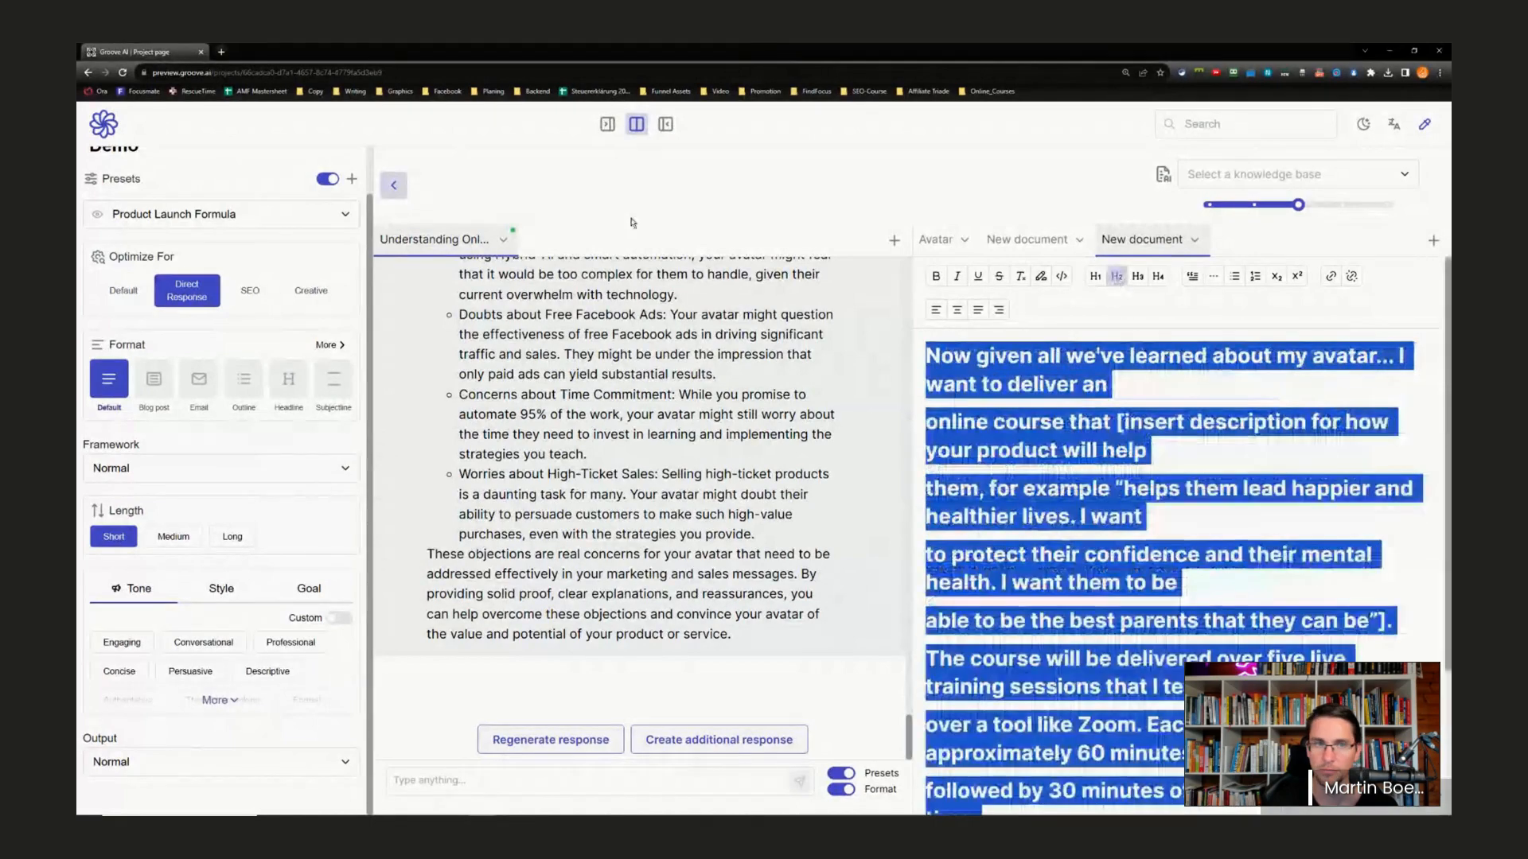
- Show only the document, reapply Heading 2 to the whole curriculum prompt, and join its first two lines
click(666, 125)
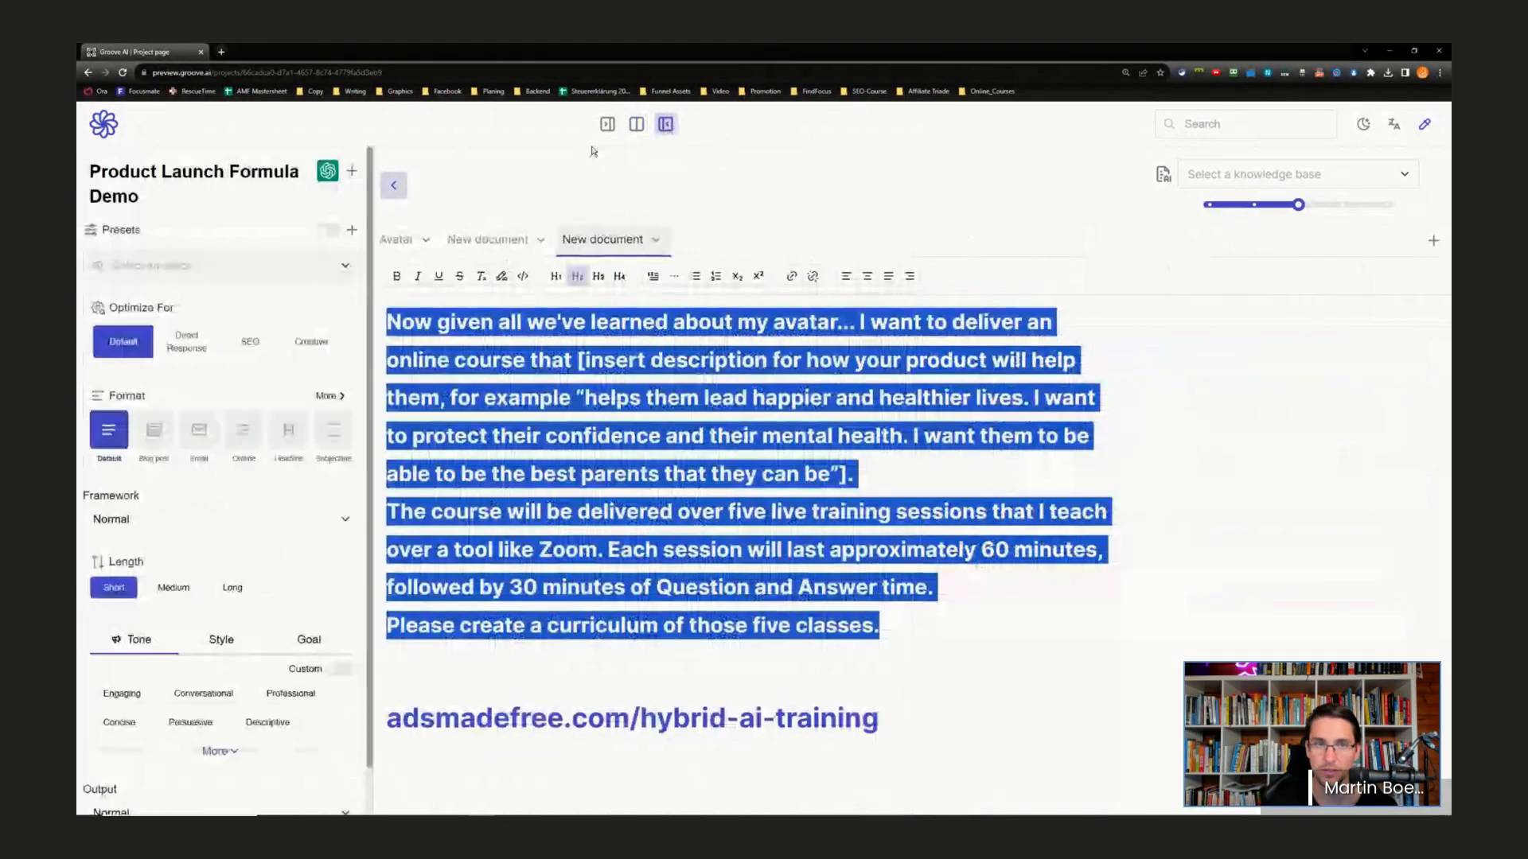
click(607, 125)
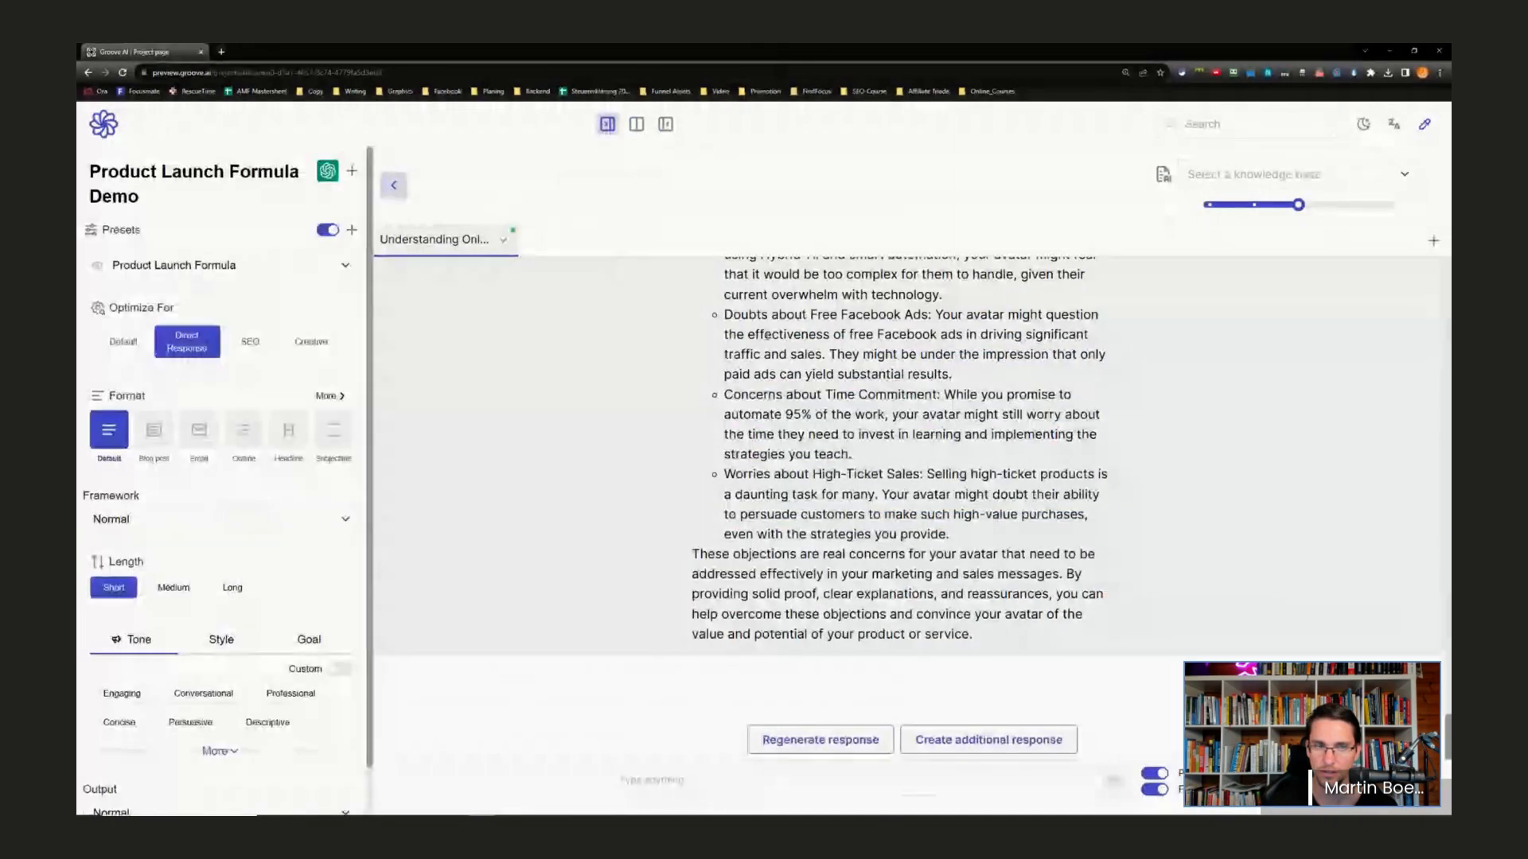
click(666, 125)
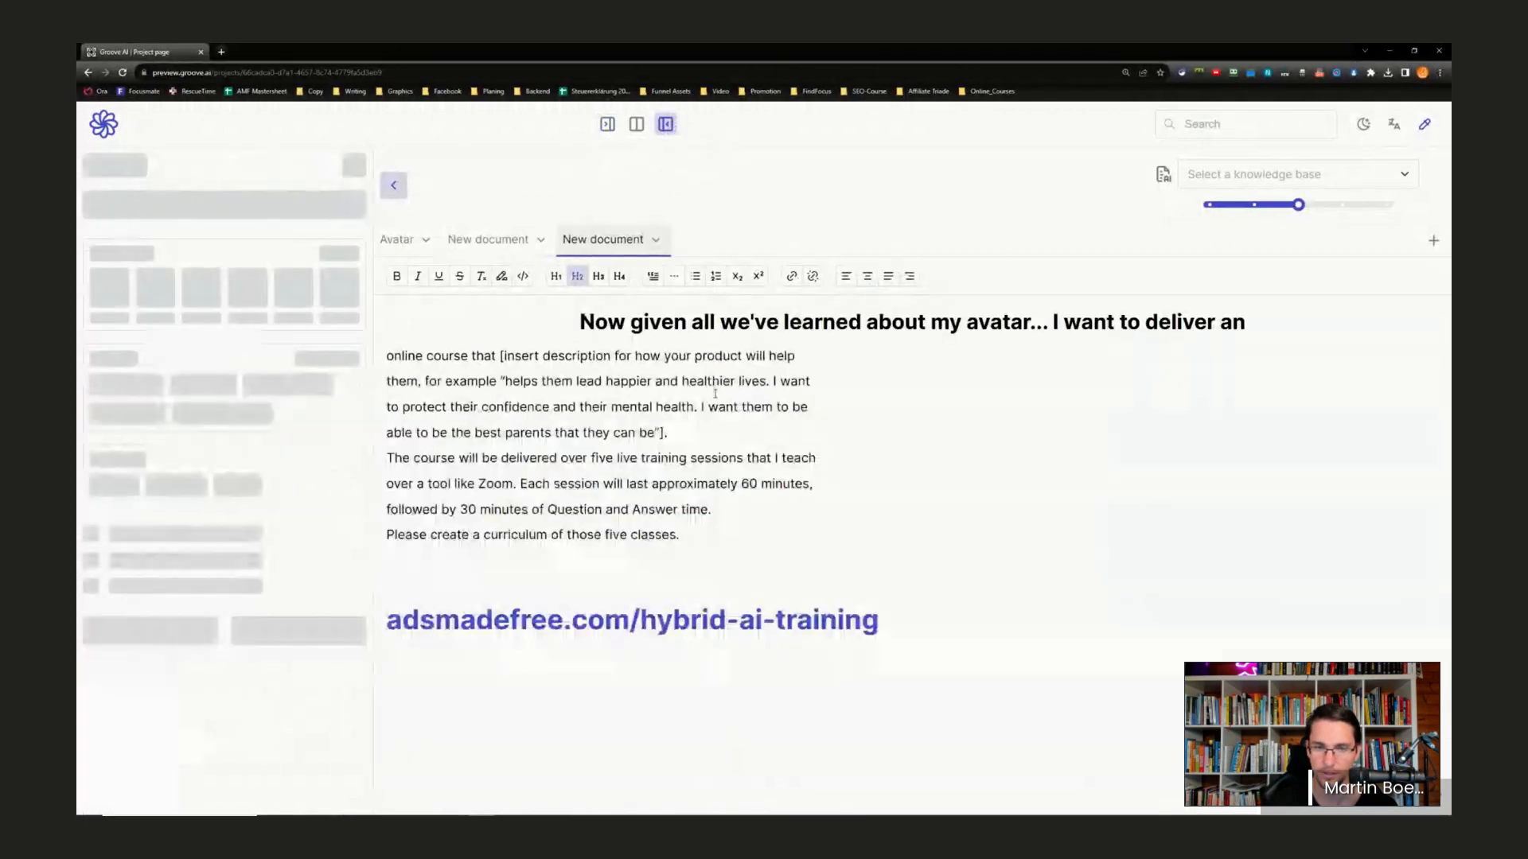
key(ctrl+a)
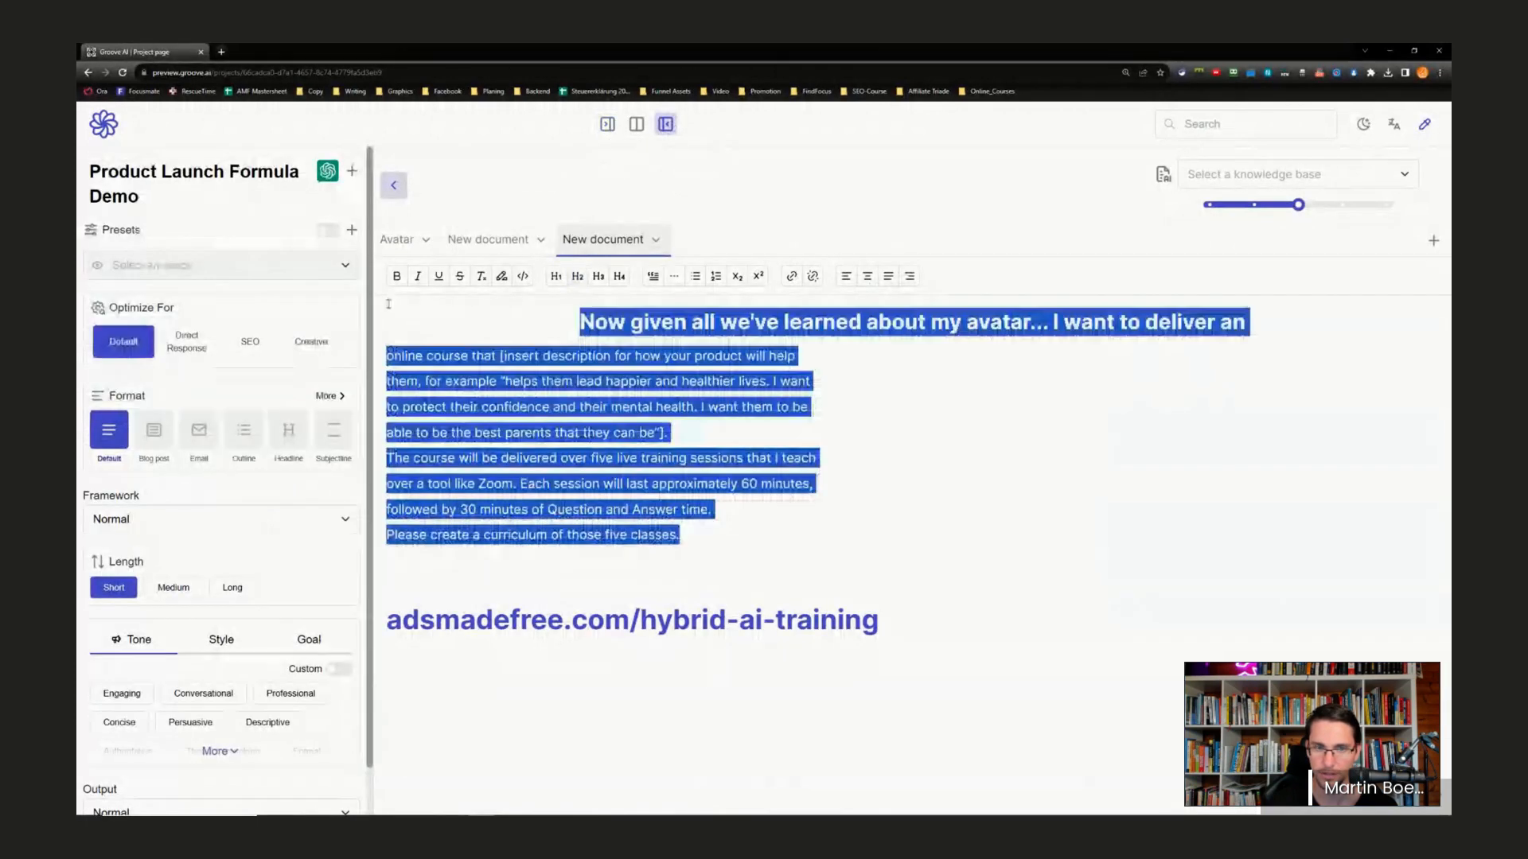
click(576, 277)
click(535, 421)
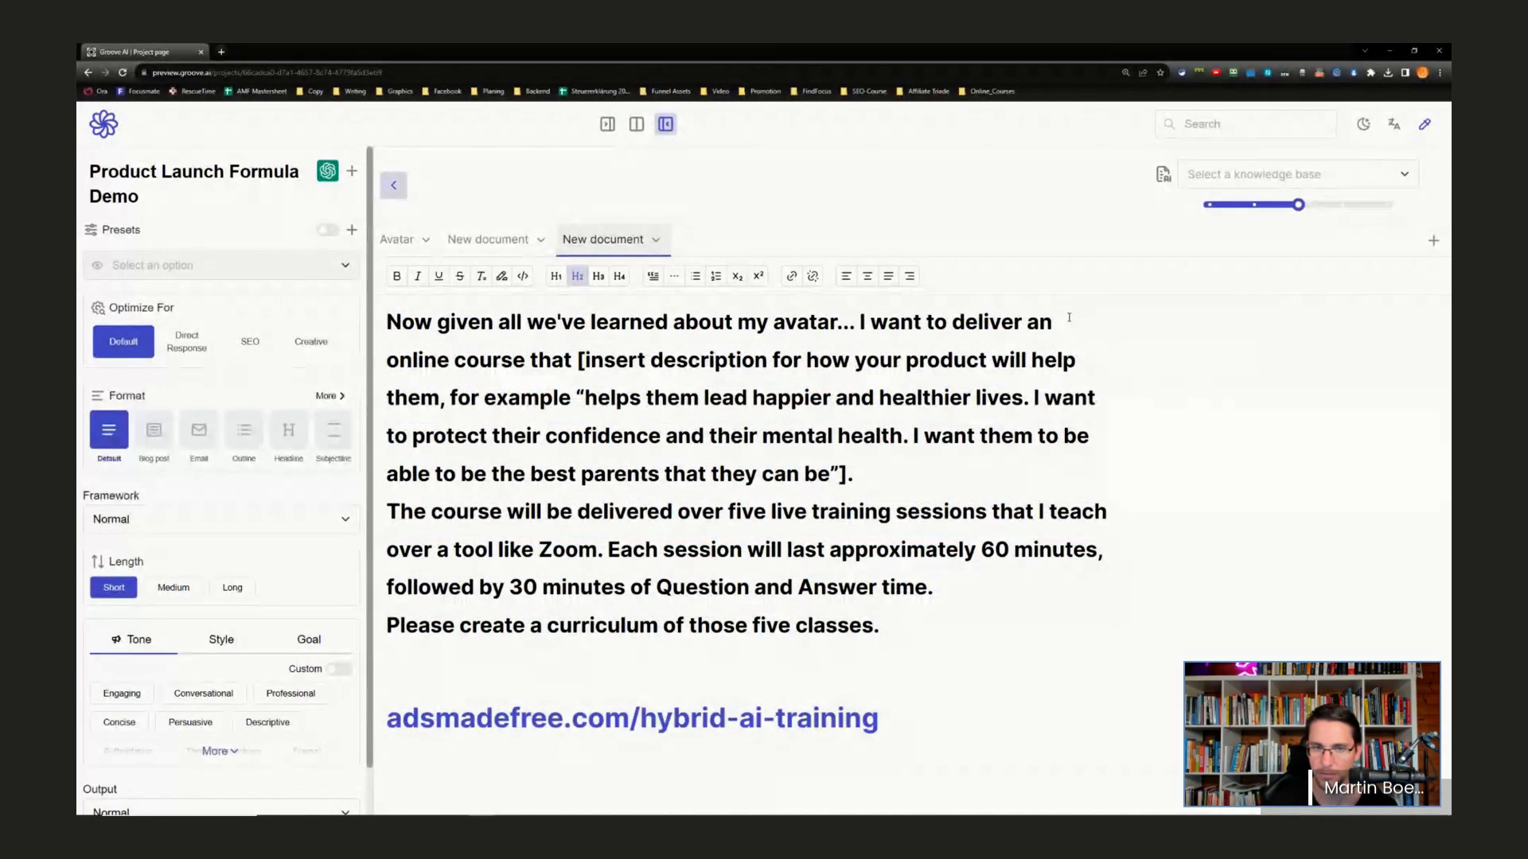
key(Delete)
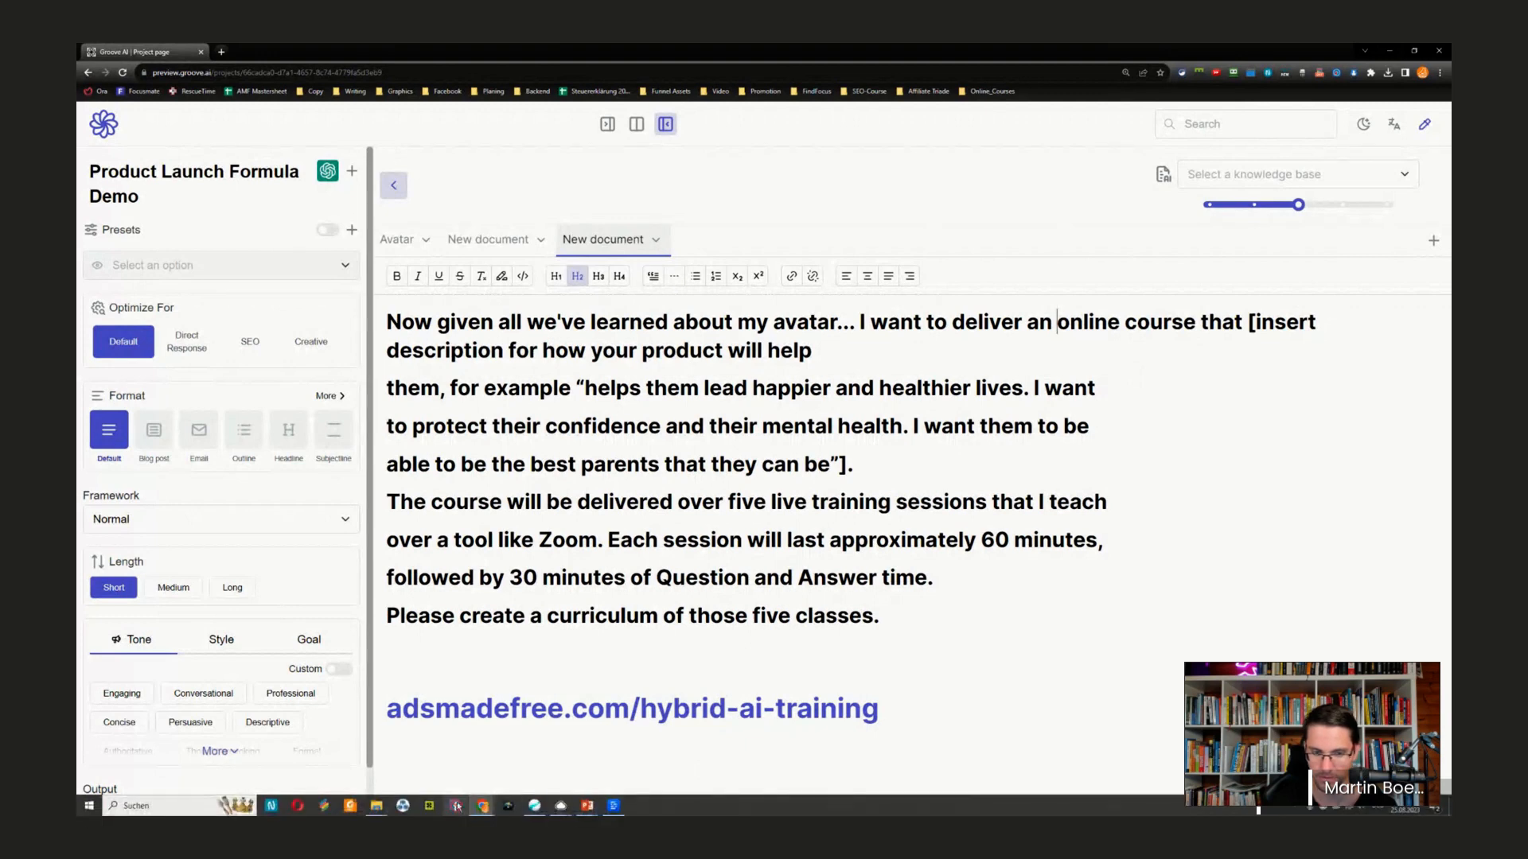
- Copy the Hybrid-AI offer description from the first chat message, from "Use Hybrid-AI To" through "Smart Automation", and reopen the curriculum prompt in document-only view
click(477, 246)
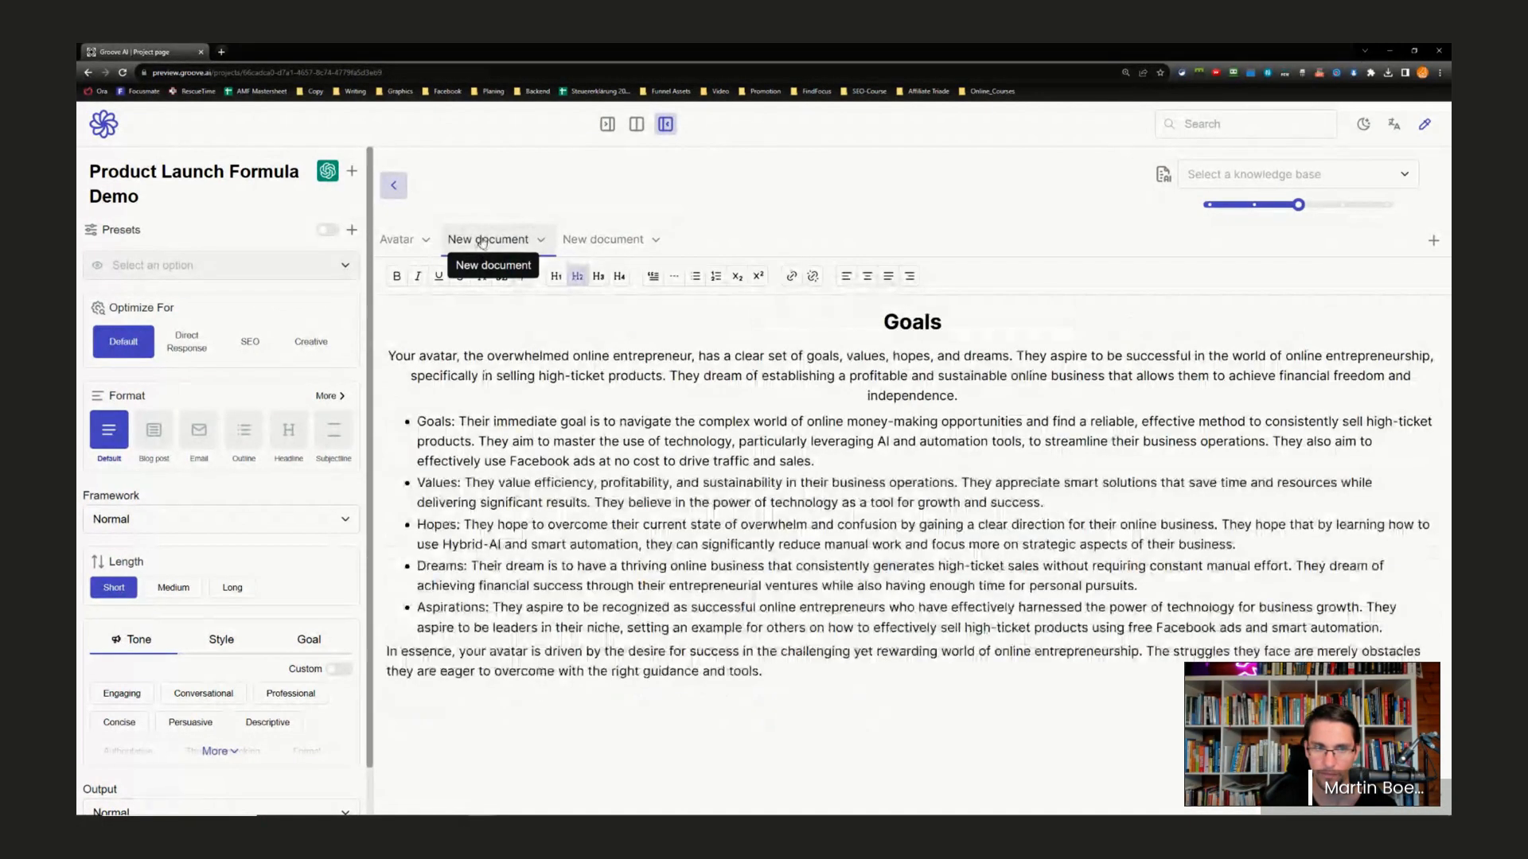
click(400, 243)
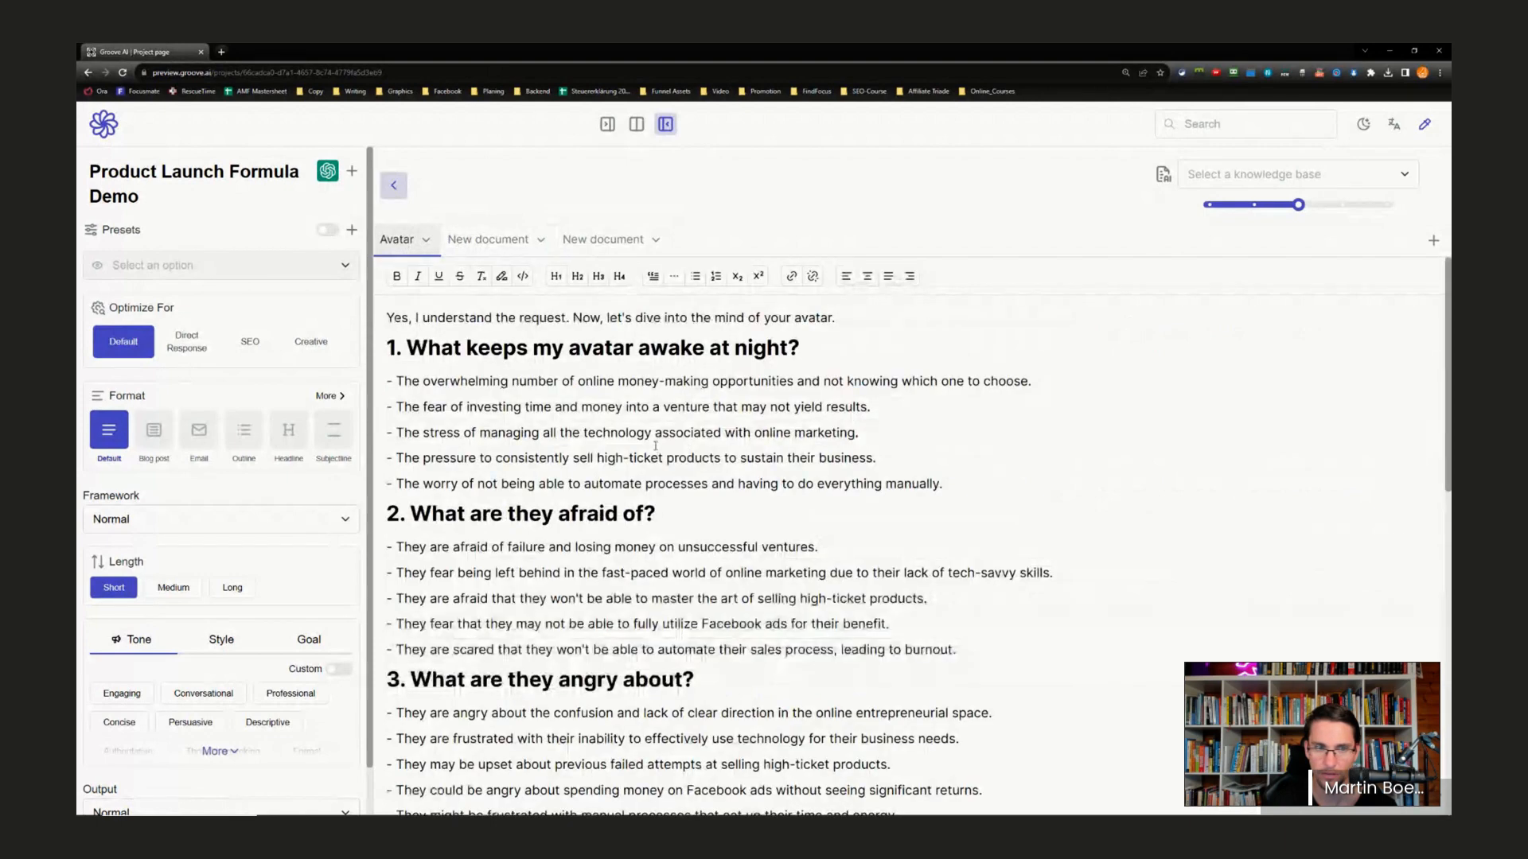
click(636, 125)
scroll(623, 459, down, 10)
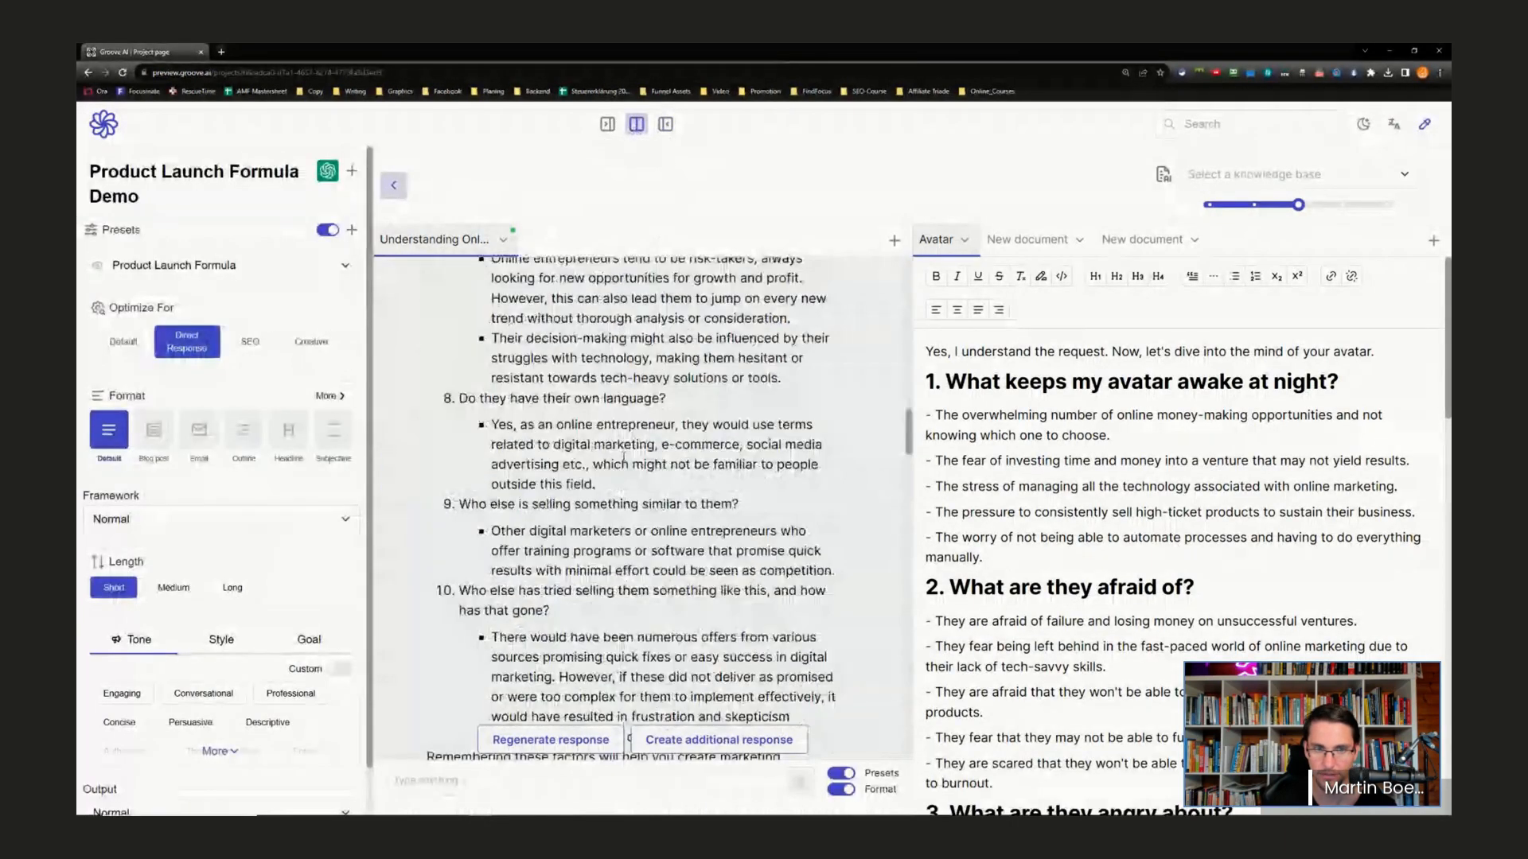
scroll(625, 460, up, 20)
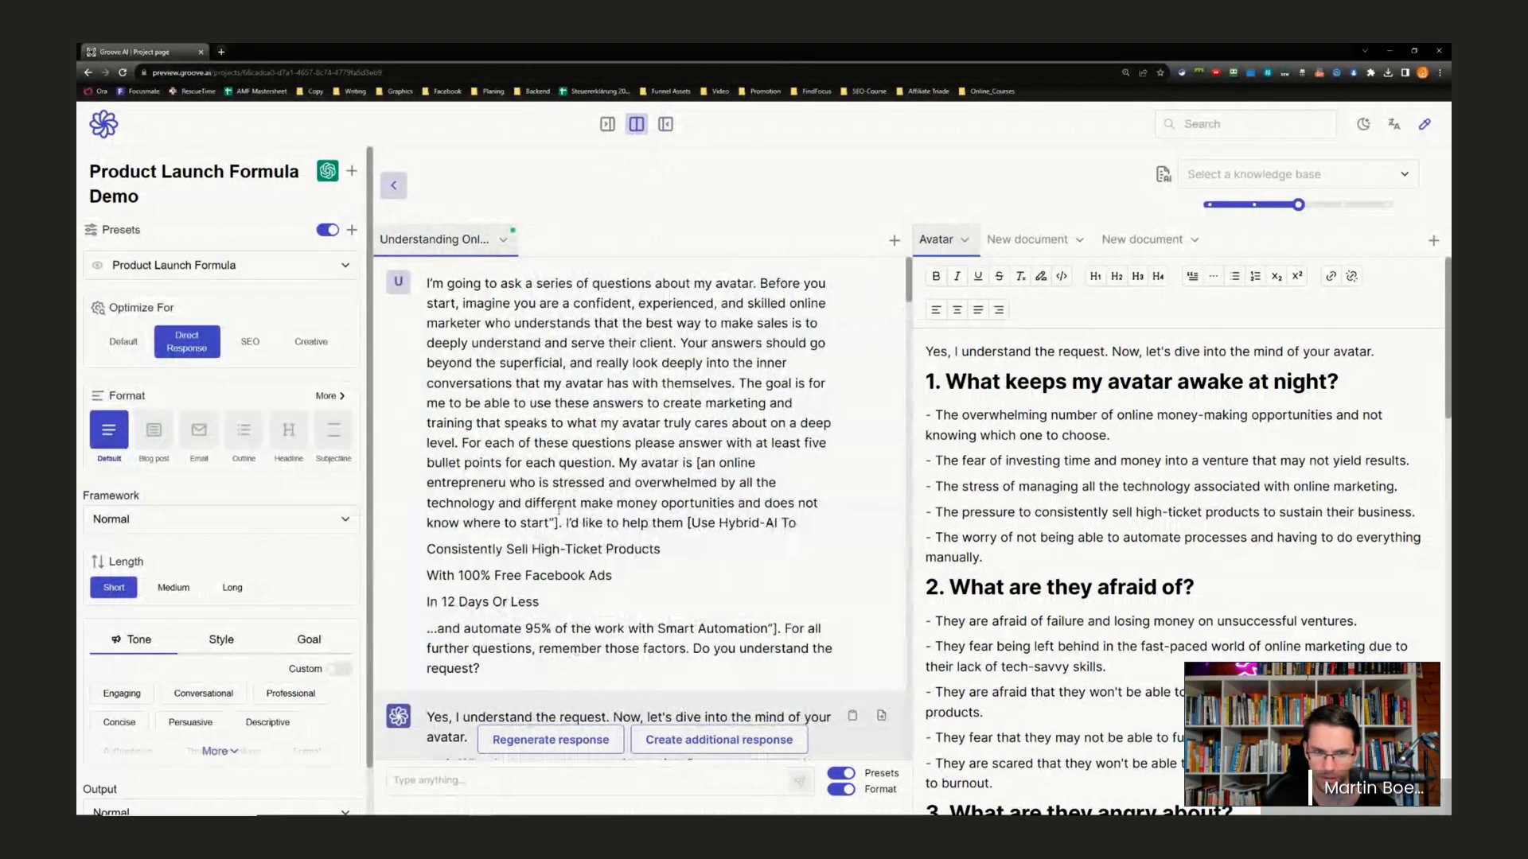
drag(689, 522, 769, 631)
key(ctrl+c)
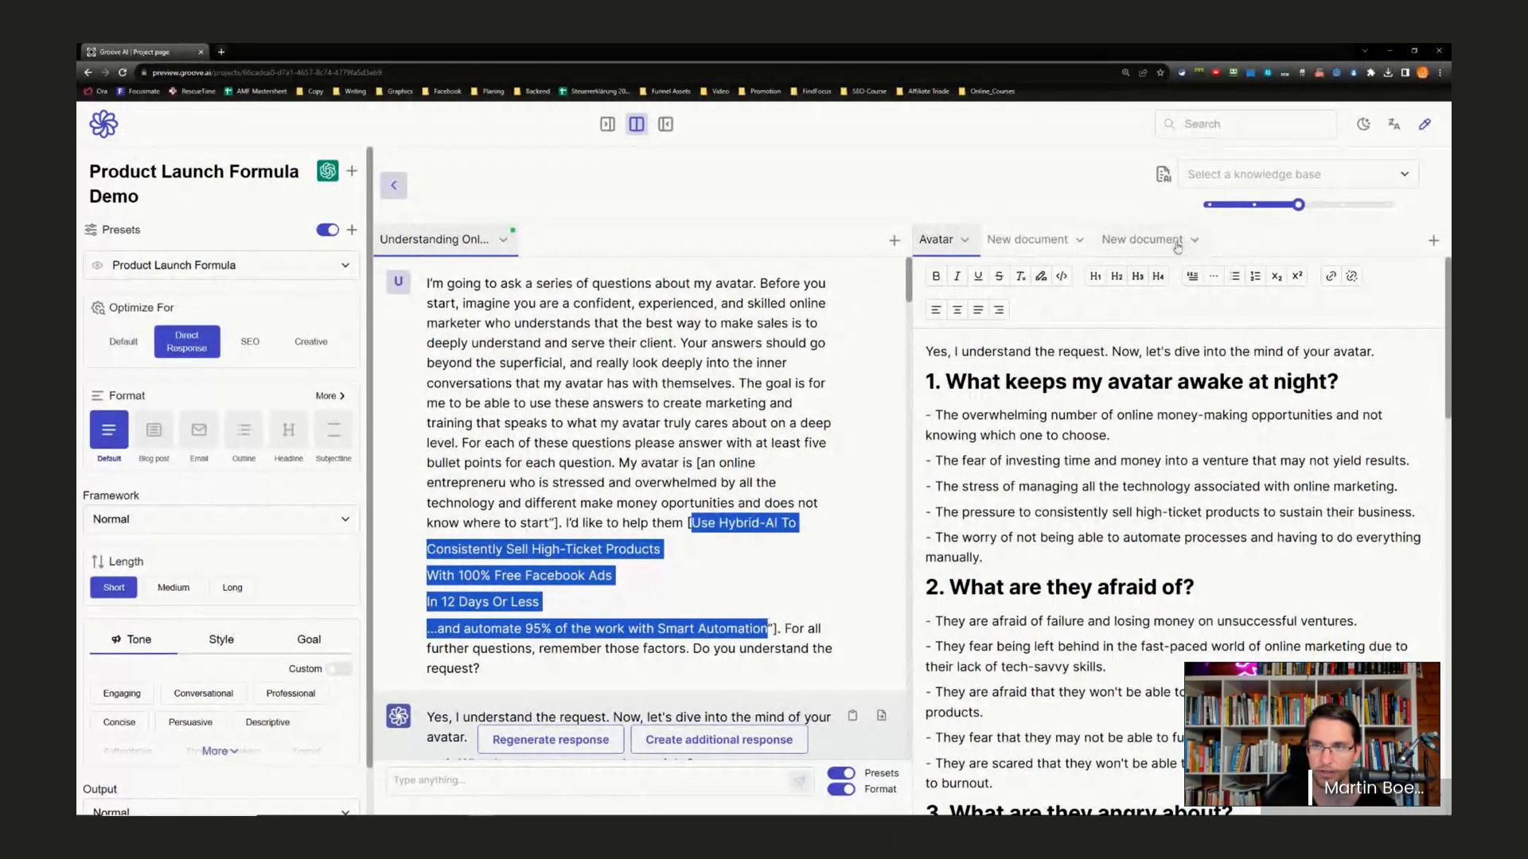
click(1134, 240)
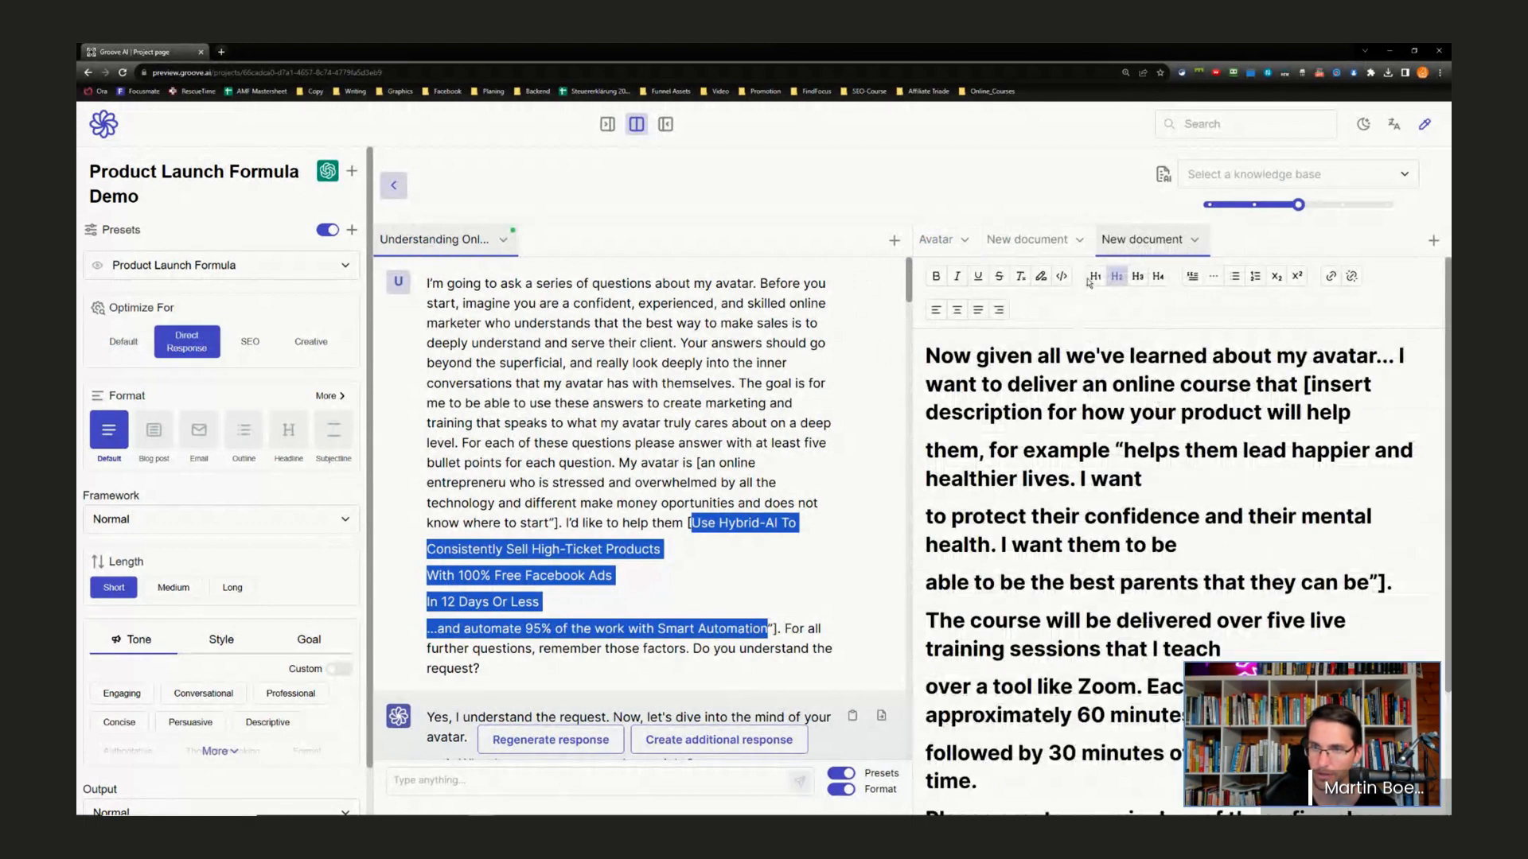
click(666, 124)
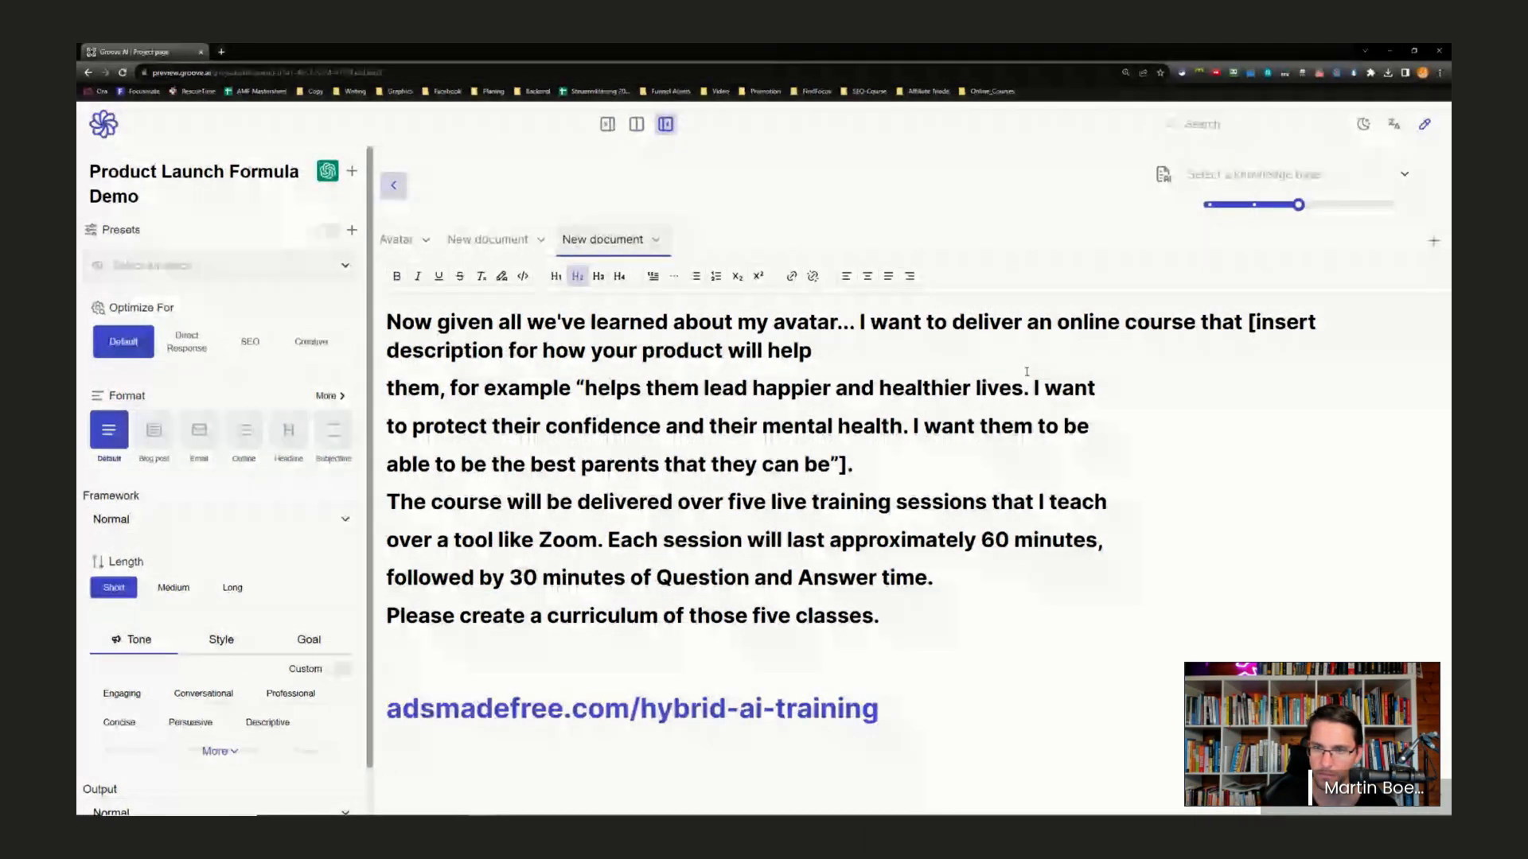
- Replace the bracketed product description placeholder with the copied Hybrid-AI offer text and join its lines from "Consistently Sell" through "Smart Automation" into one
mouse_move(1257, 322)
mouse_down()
mouse_move(756, 390)
mouse_move(833, 458)
mouse_up()
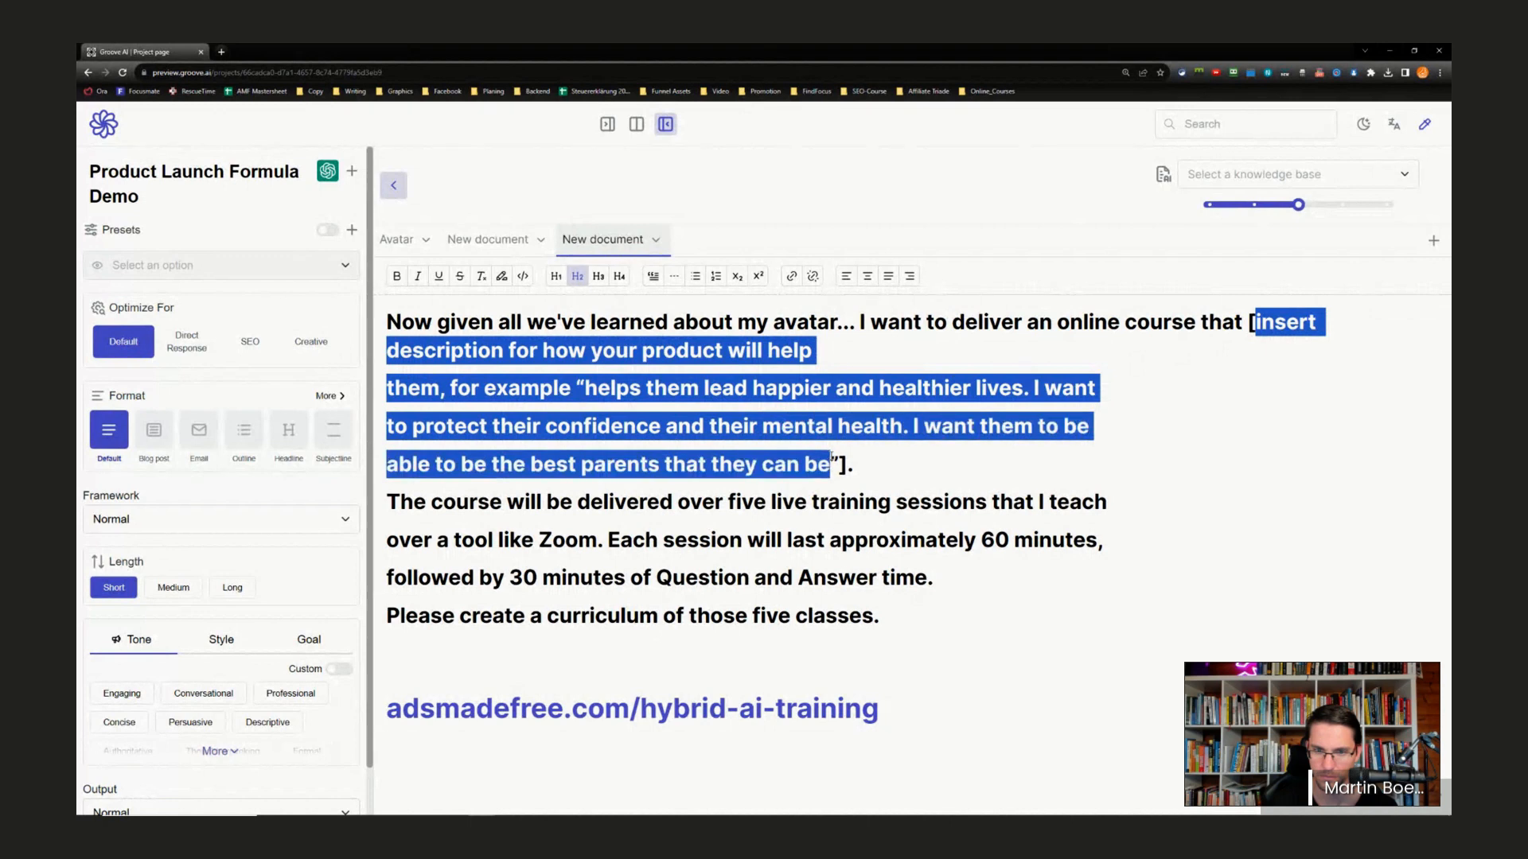
key(ctrl+v)
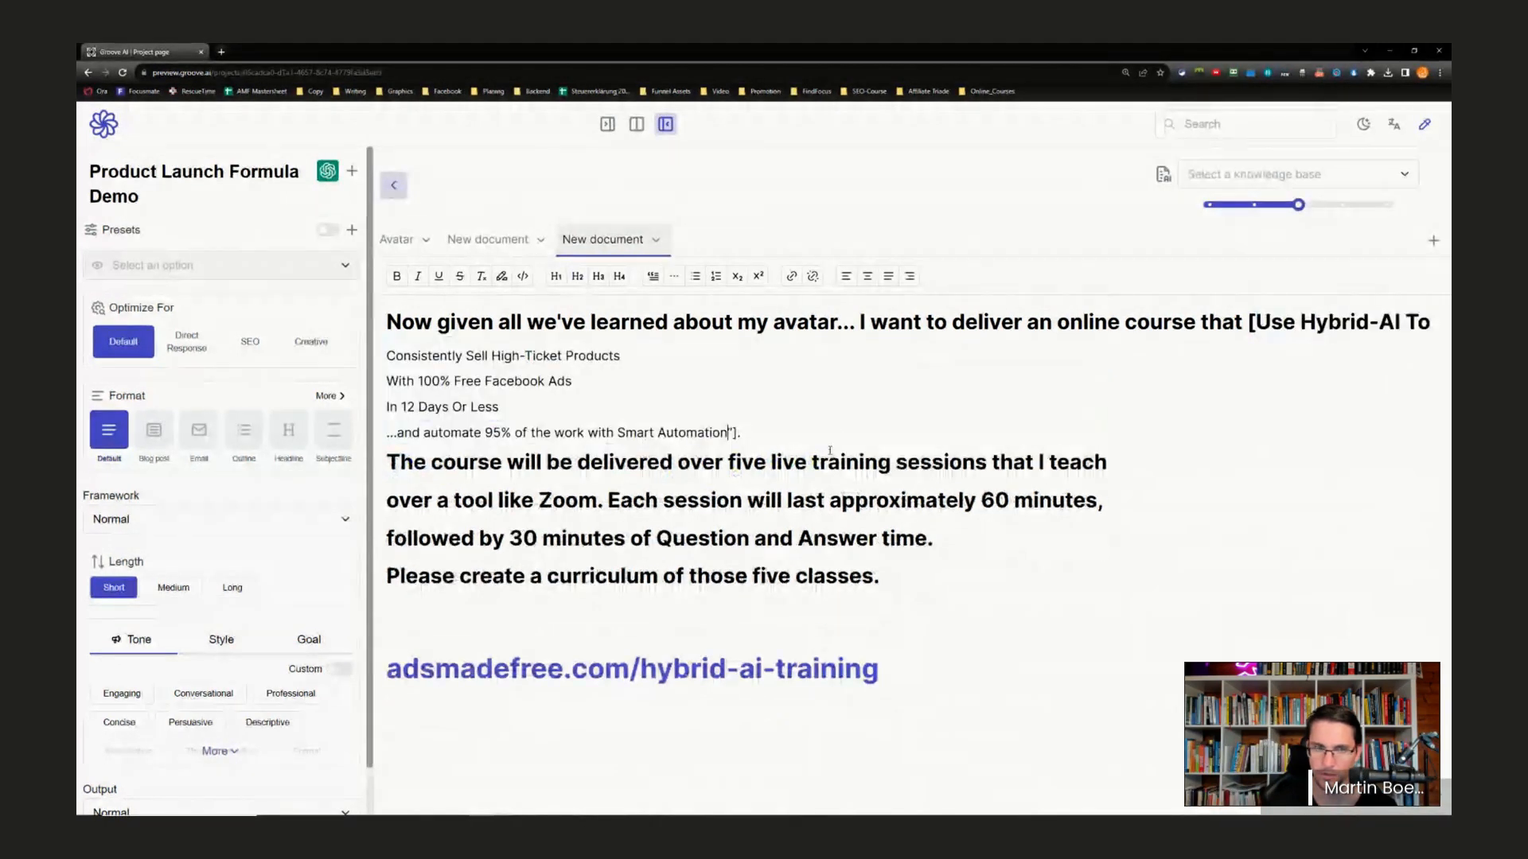
key(Delete)
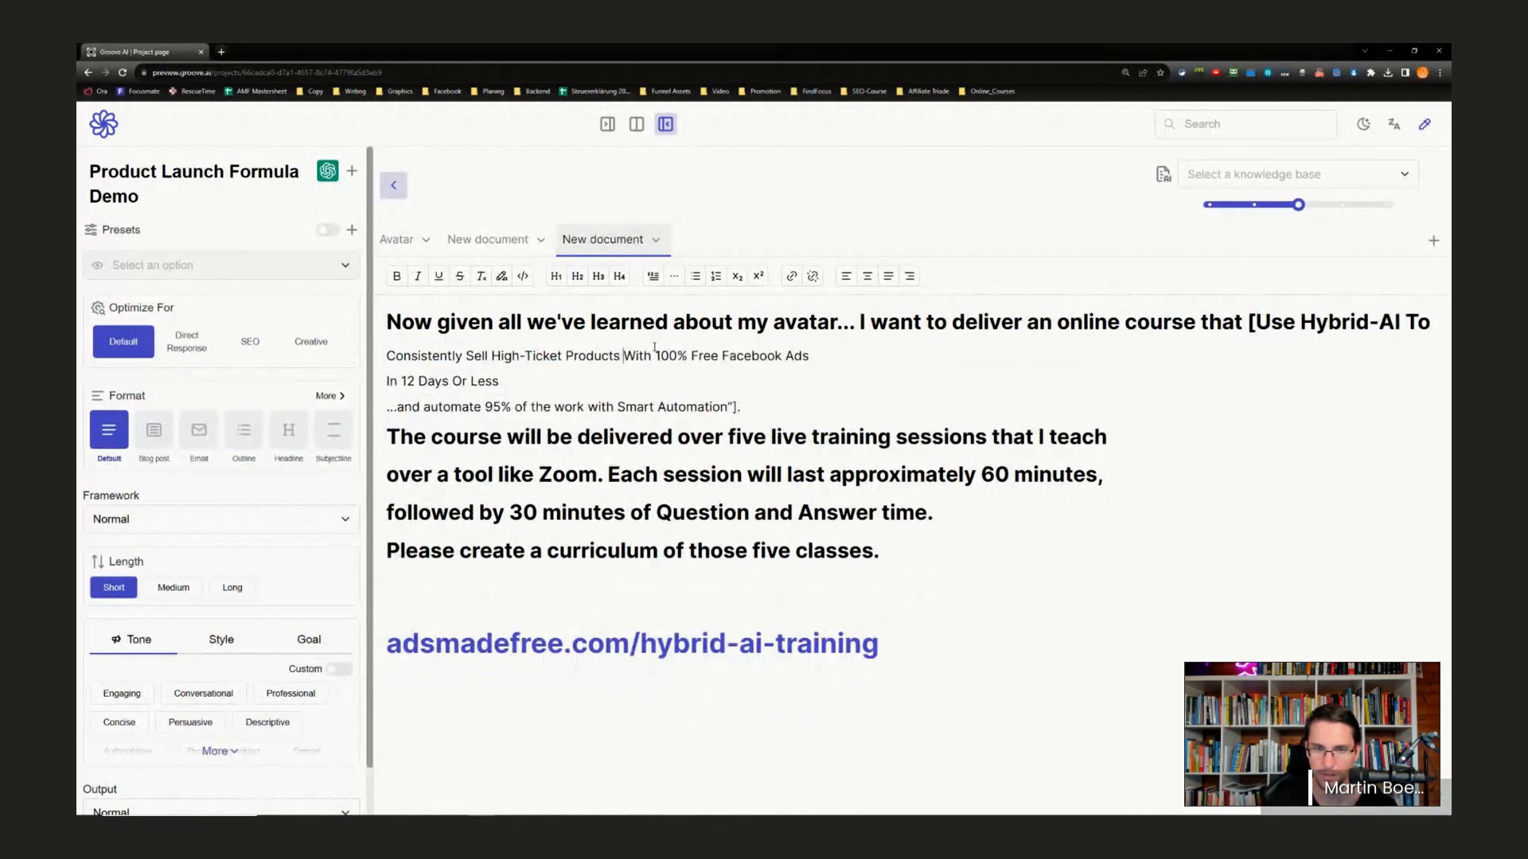
click(813, 356)
key(Delete)
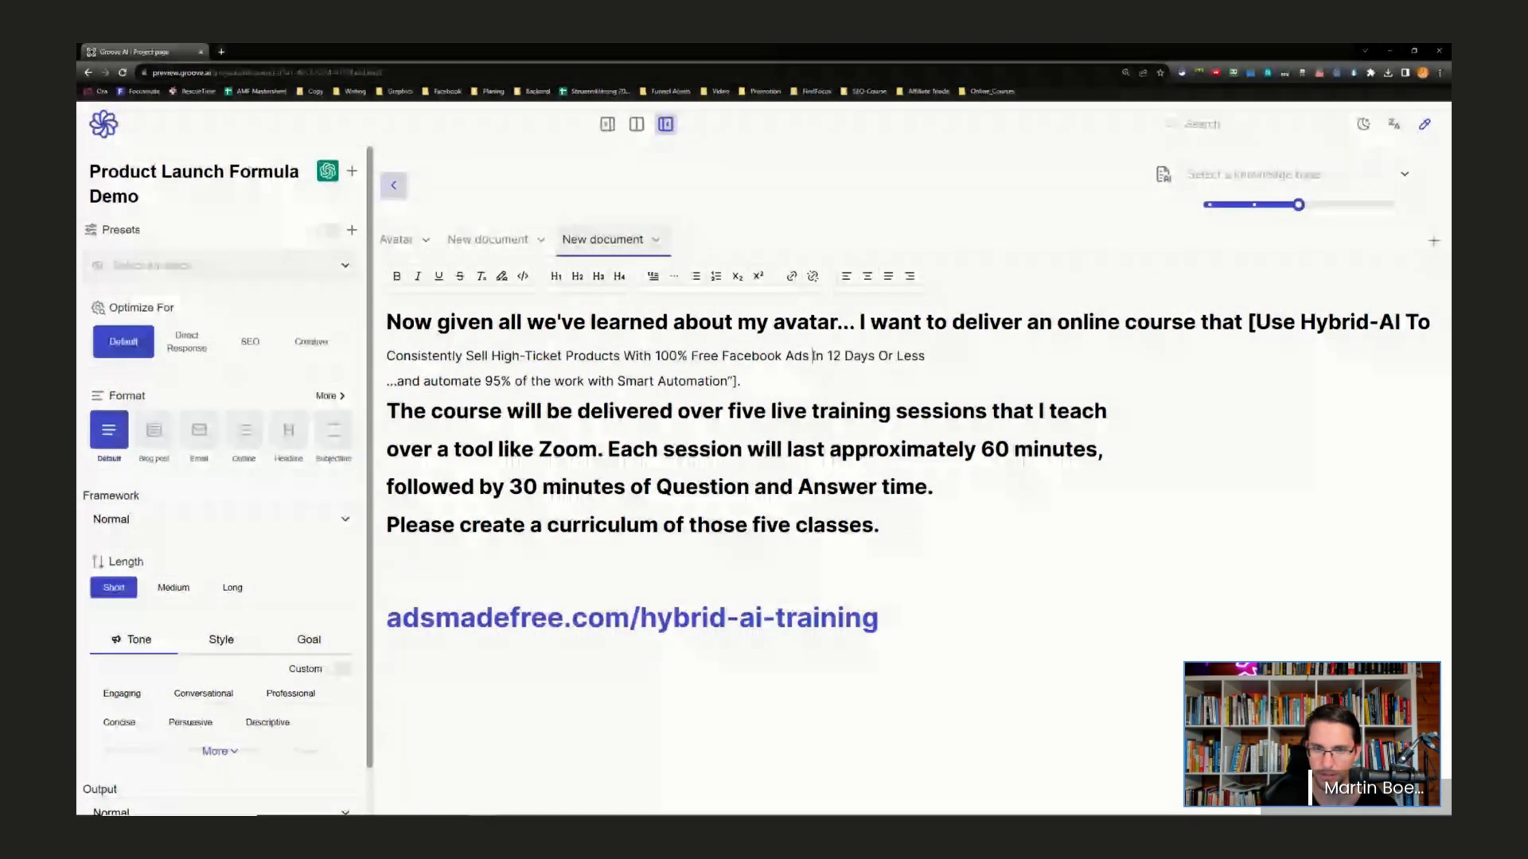
key(Delete)
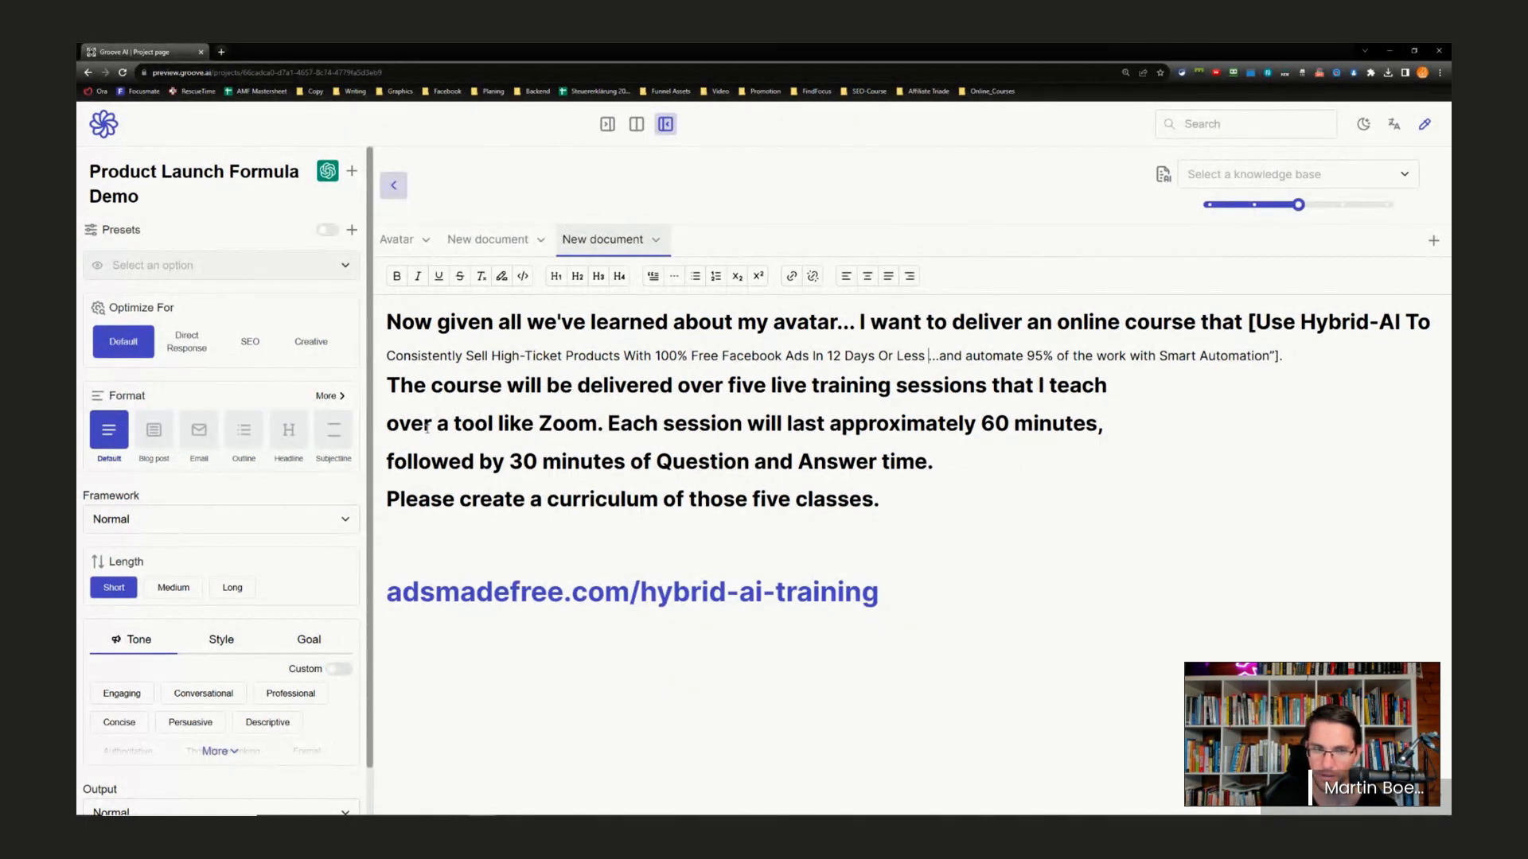
- Replace "over a tool like Zoom" in the curriculum prompt with "via a live stream into Facebook Group"
click(599, 422)
drag(598, 423, 398, 422)
click(398, 422)
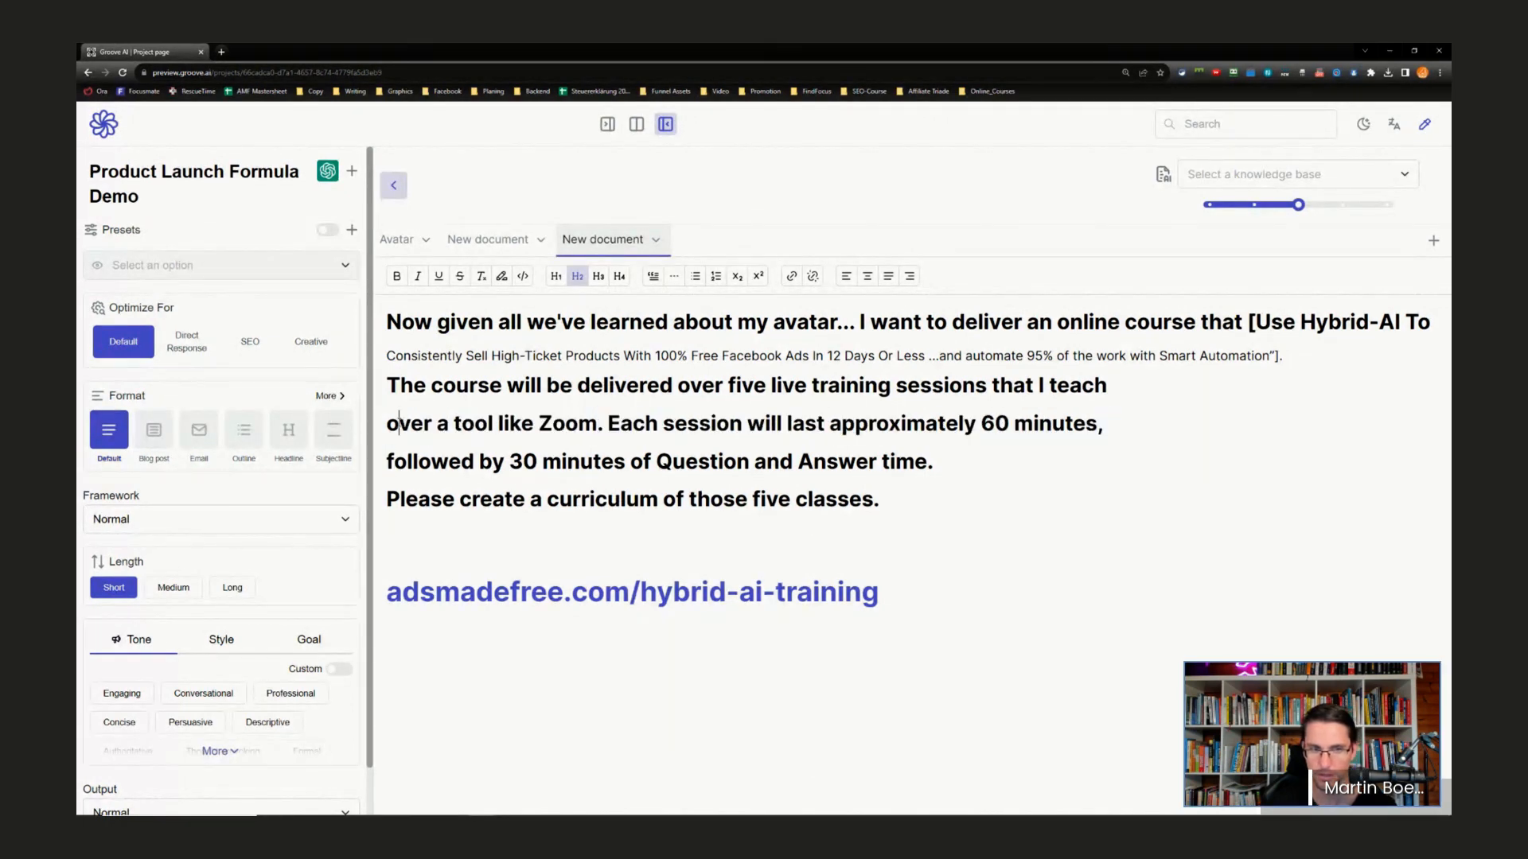
drag(598, 422, 388, 422)
text(via a live s)
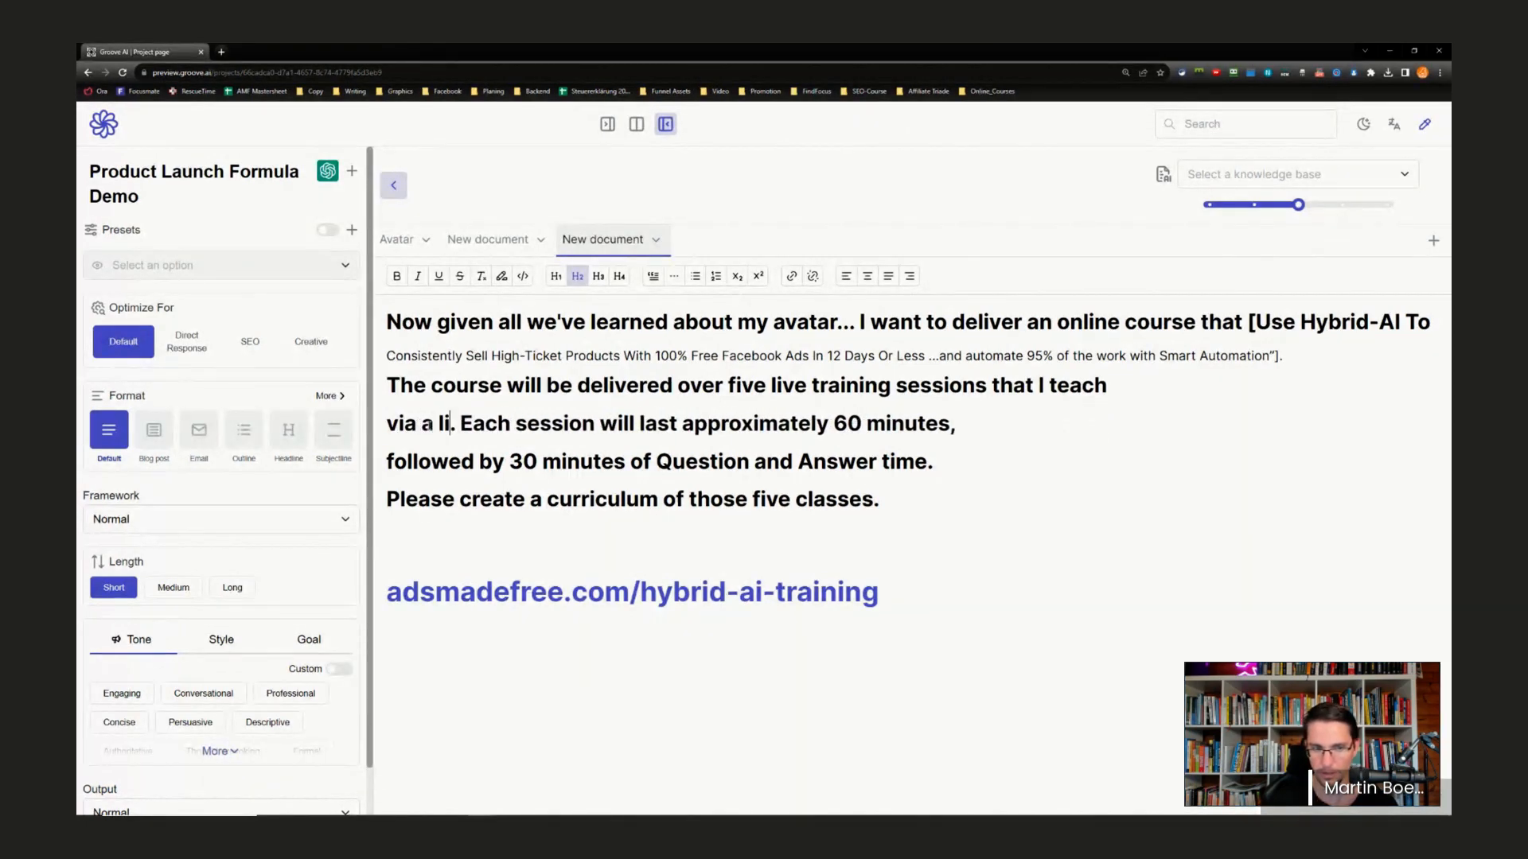
text(tream into F)
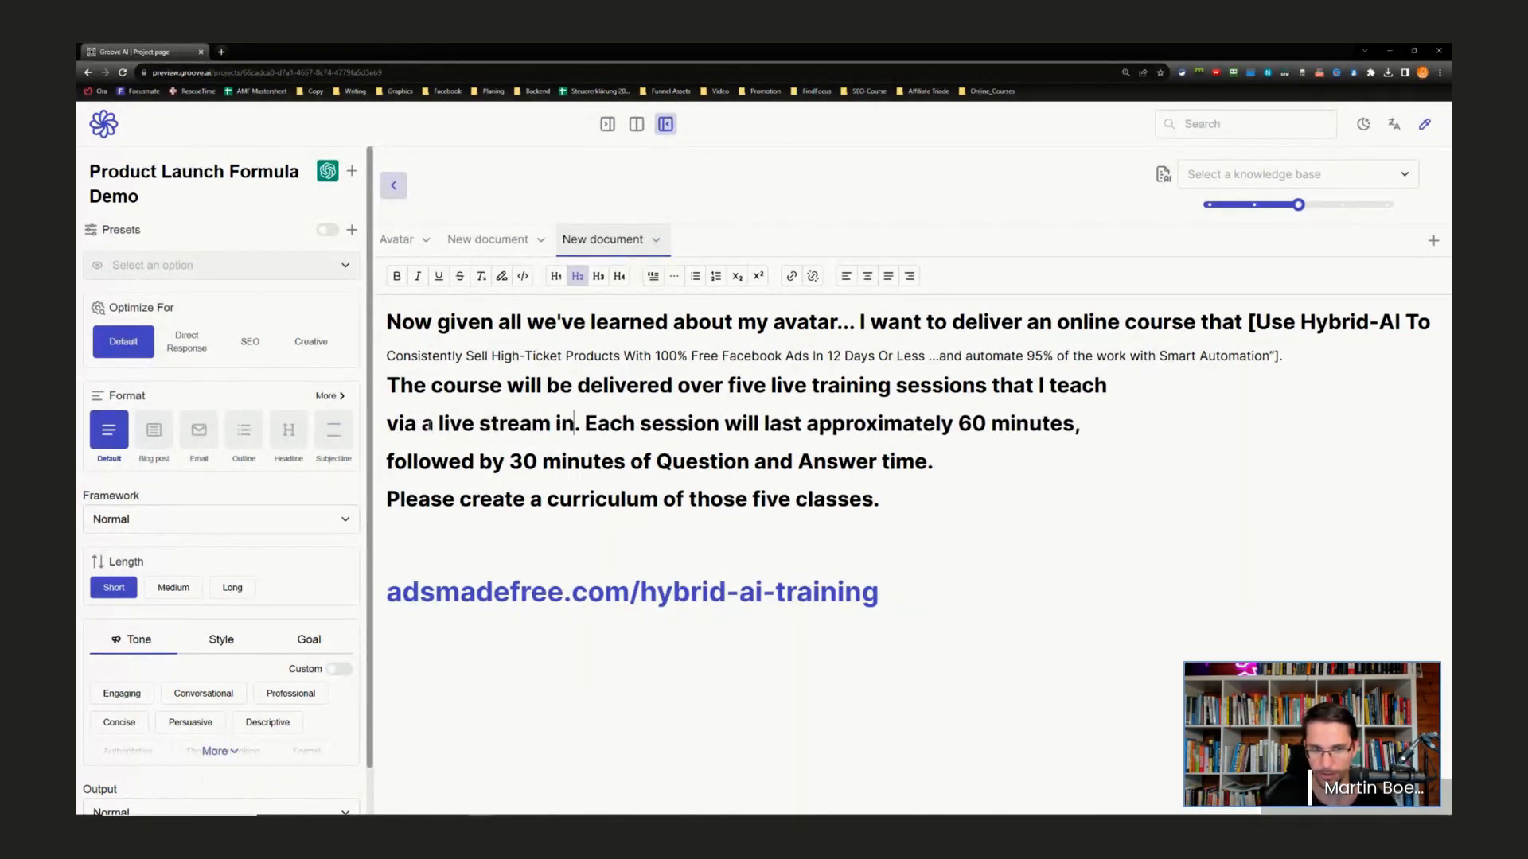
text(a)
key(BackSpace)
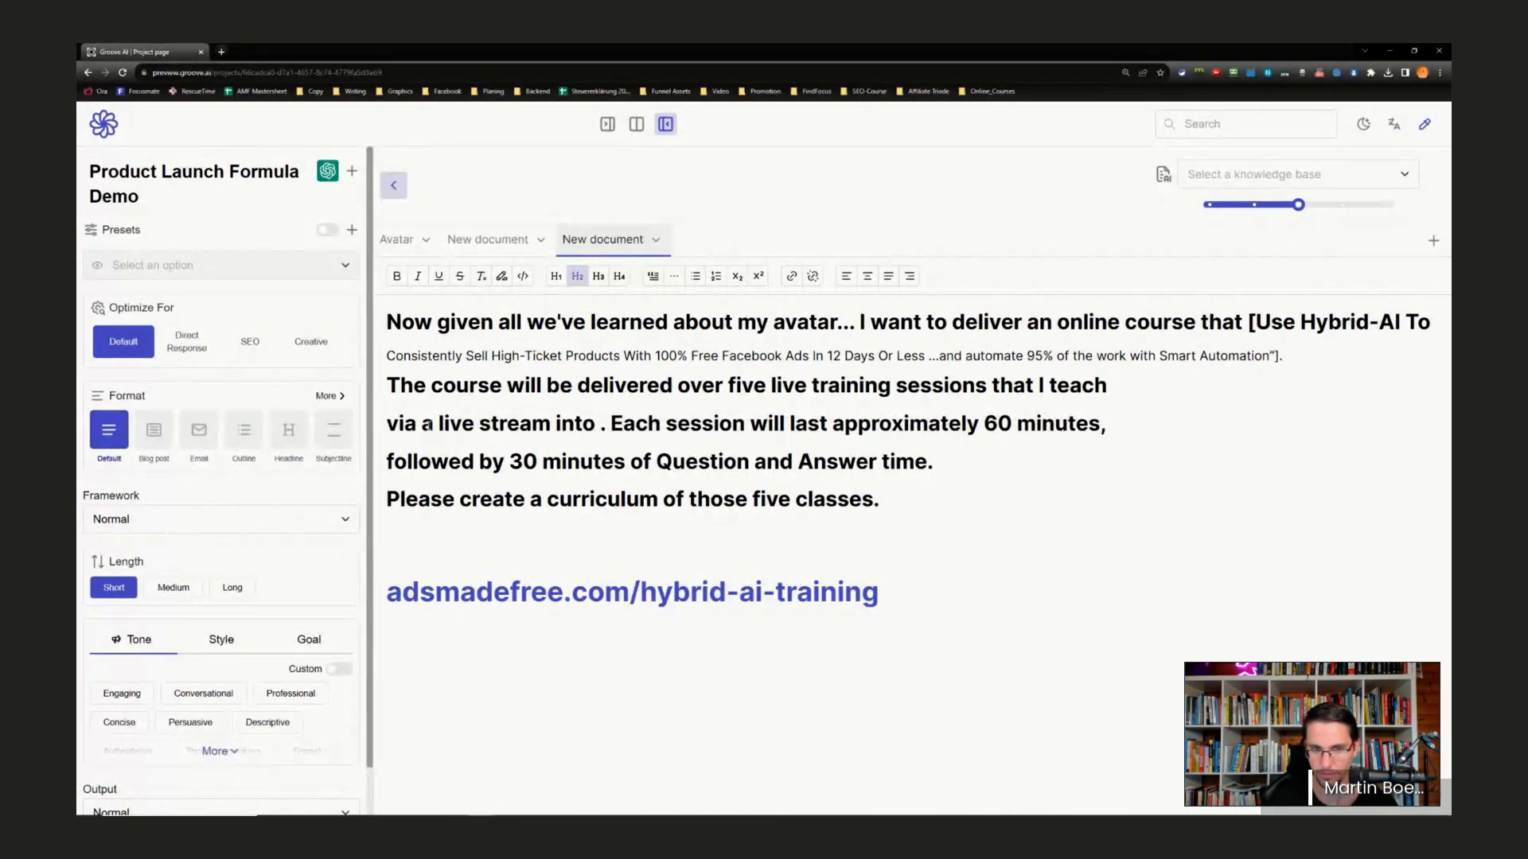
text(Facebook Group)
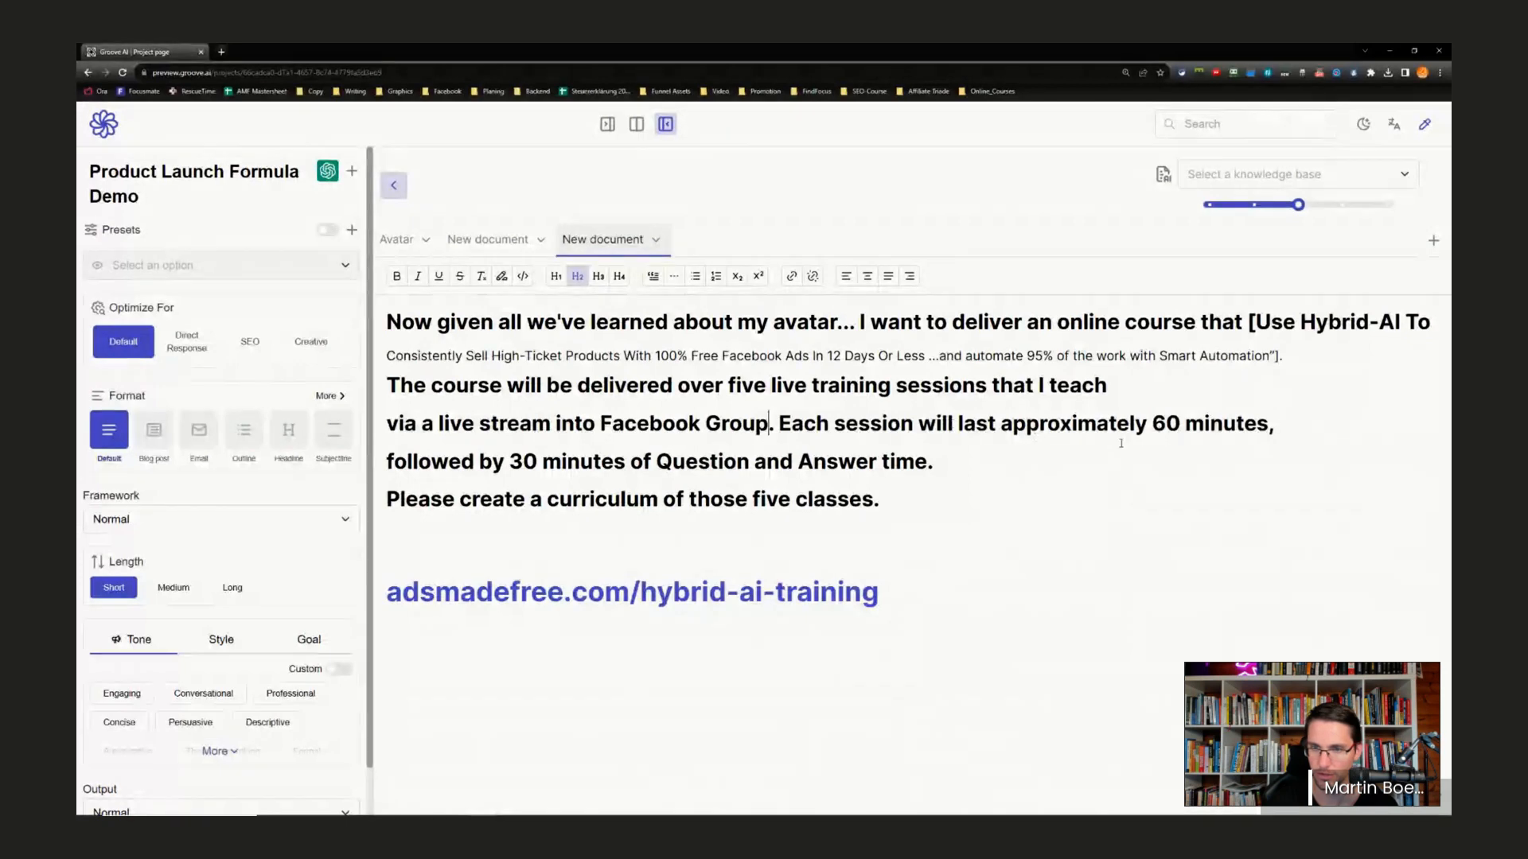
- Set the session length in the prompt to 45 minutes and the Question and Answer time to 15 minutes
drag(1153, 424, 1177, 418)
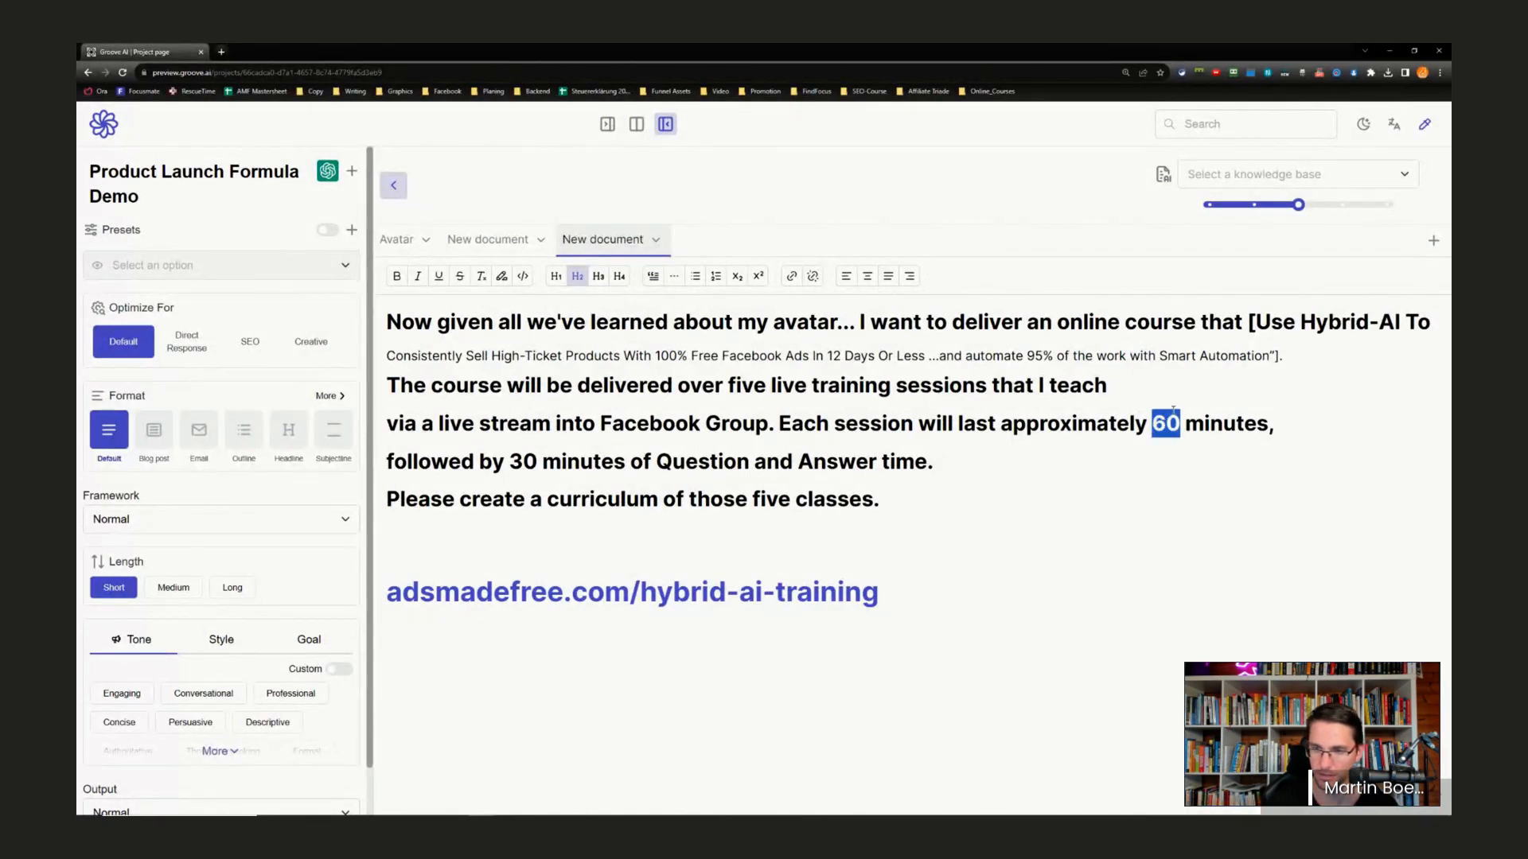
text(4)
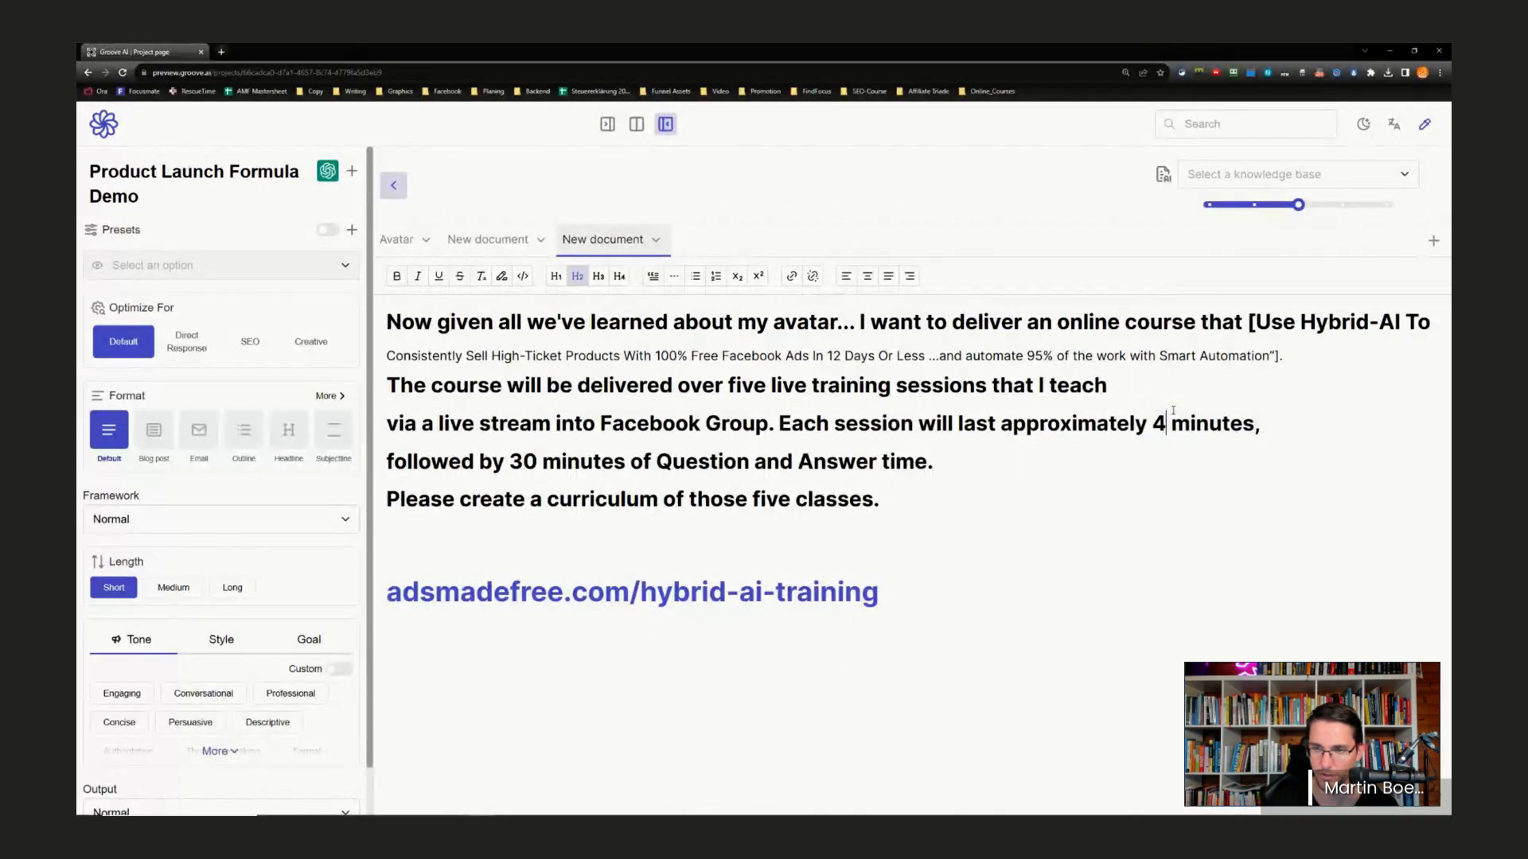
text(5)
drag(528, 461, 541, 460)
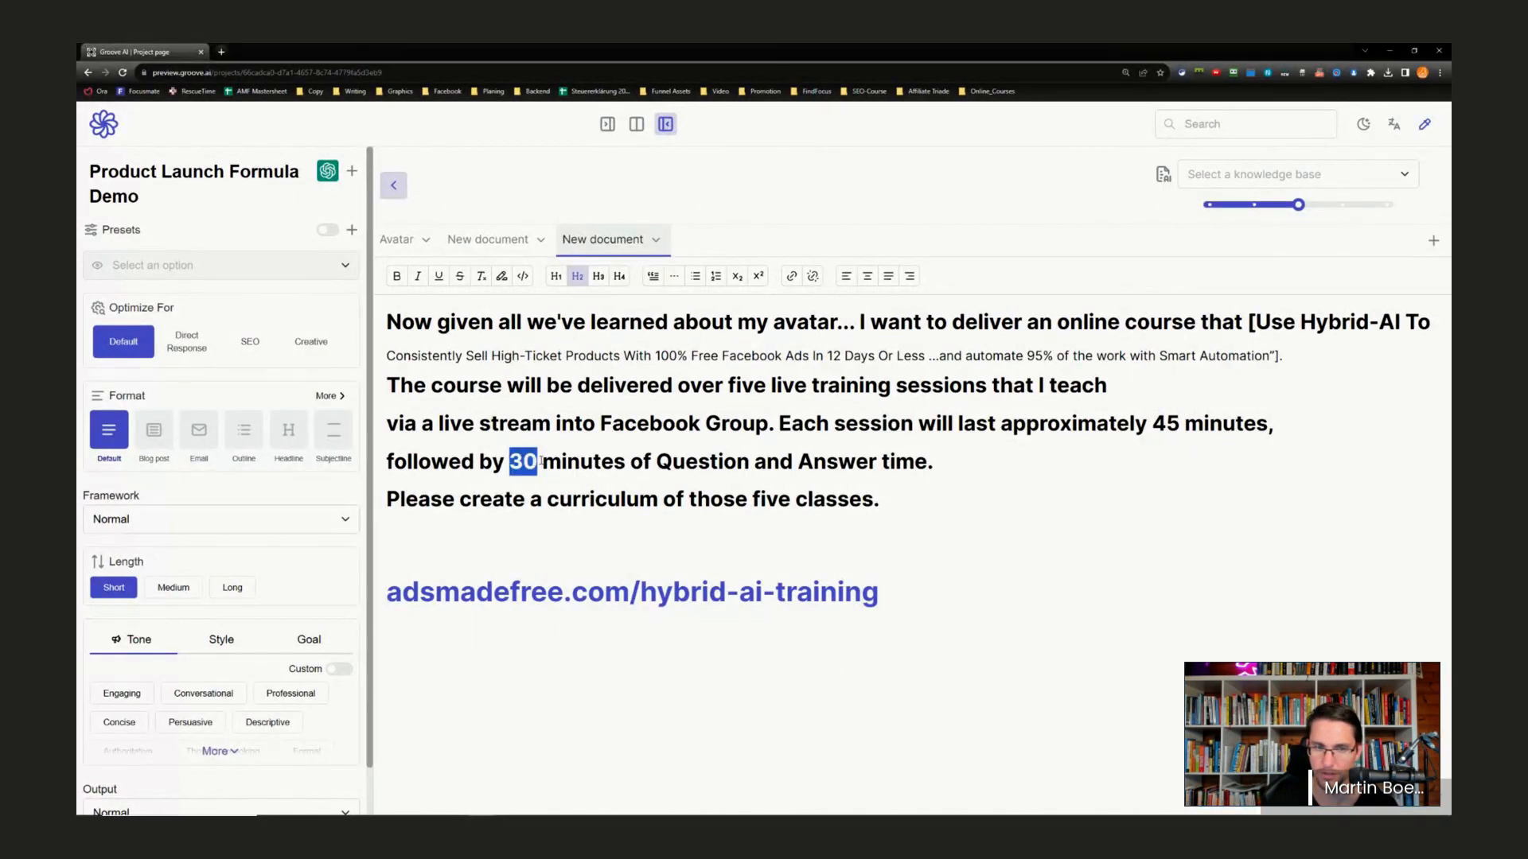
text(15)
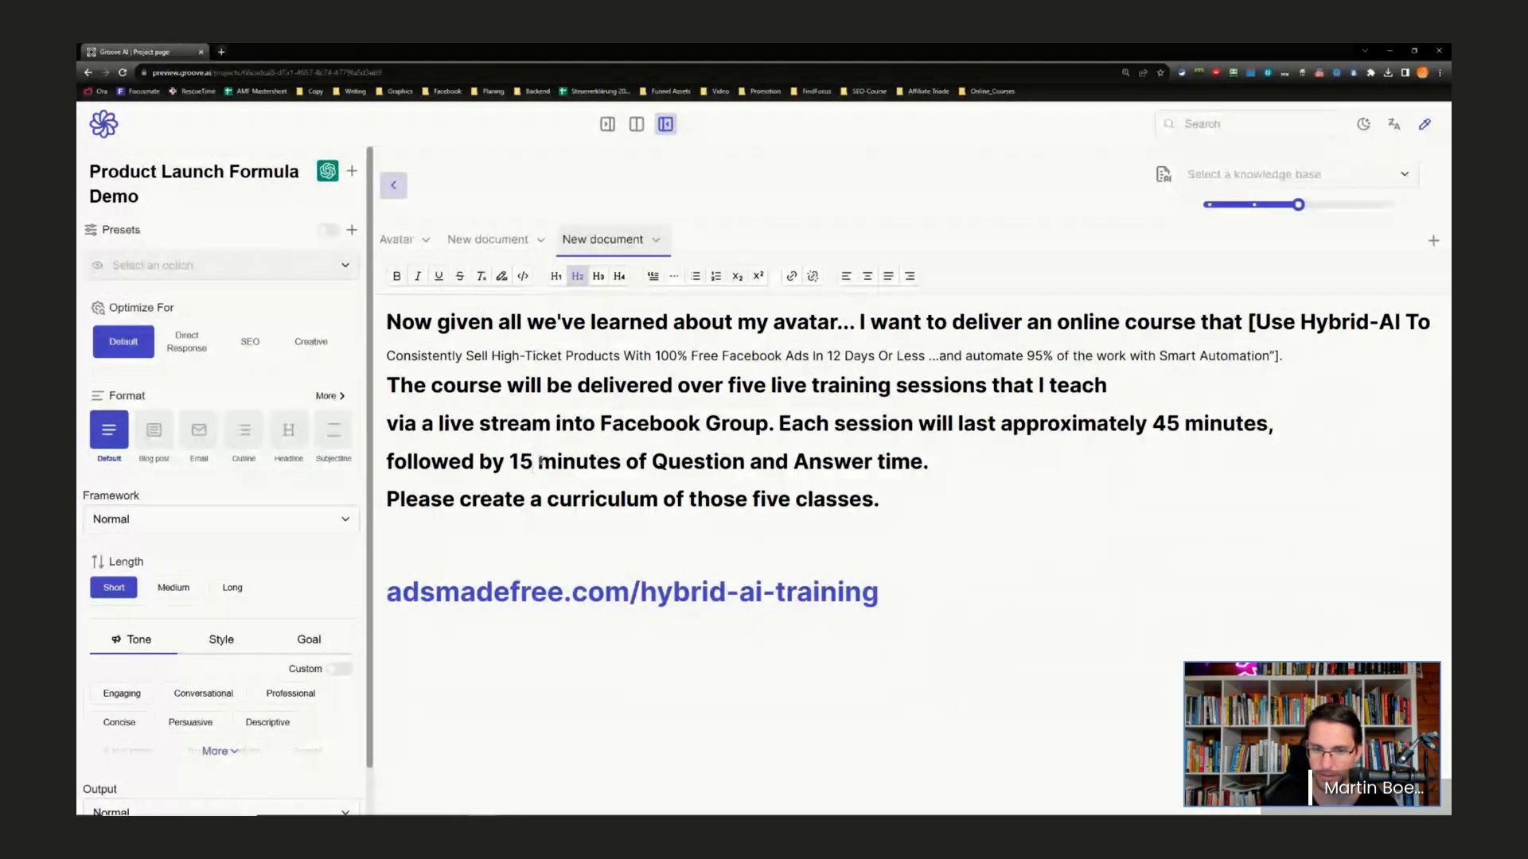
- Copy the whole curriculum prompt without the link and send it in the chat, shown side by side with the Avatar document
drag(891, 510, 362, 326)
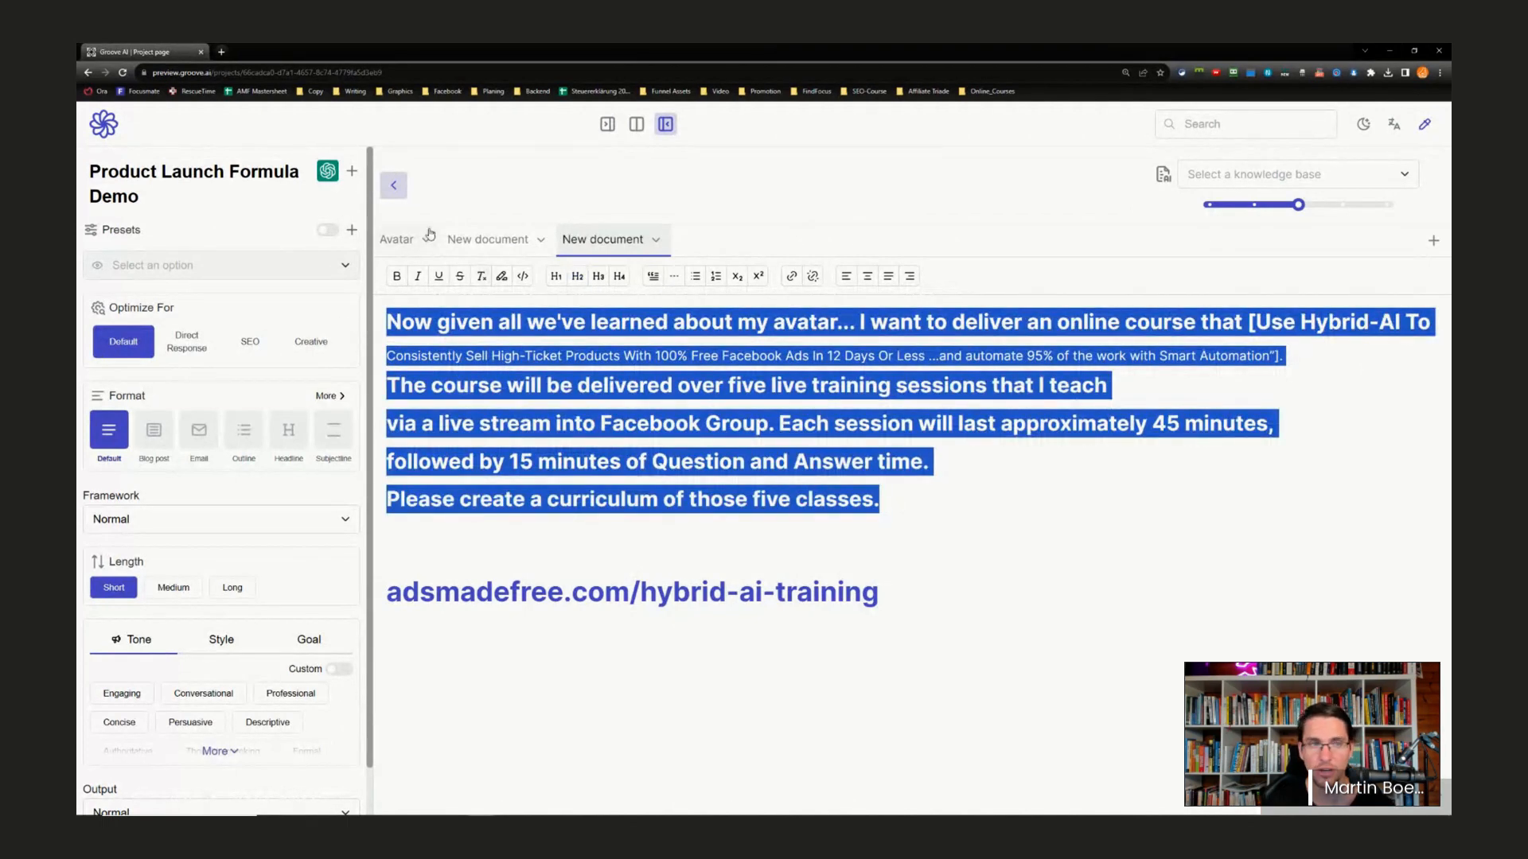
click(402, 240)
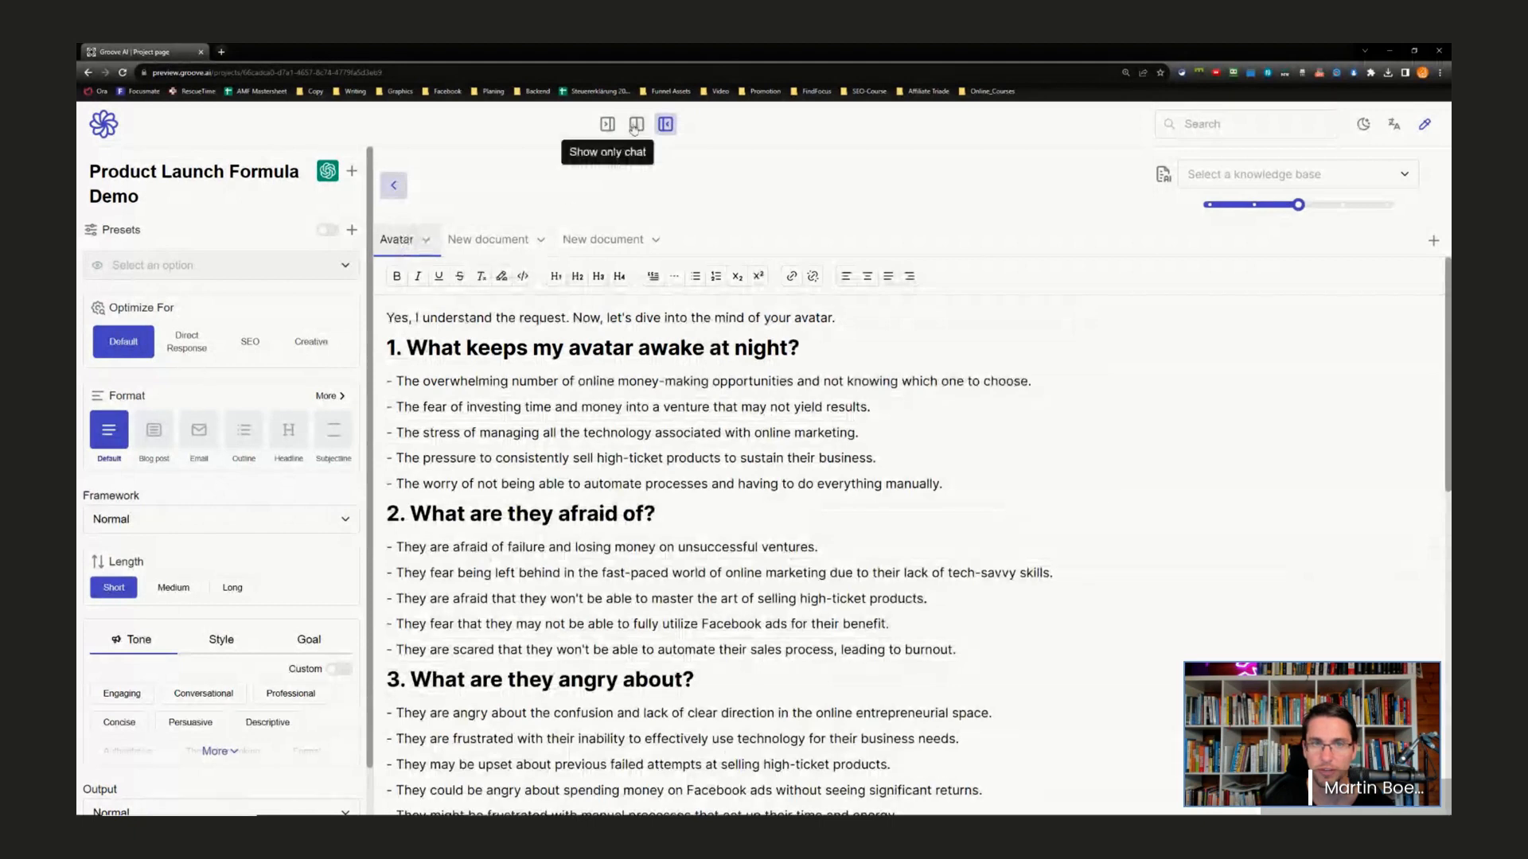
click(636, 125)
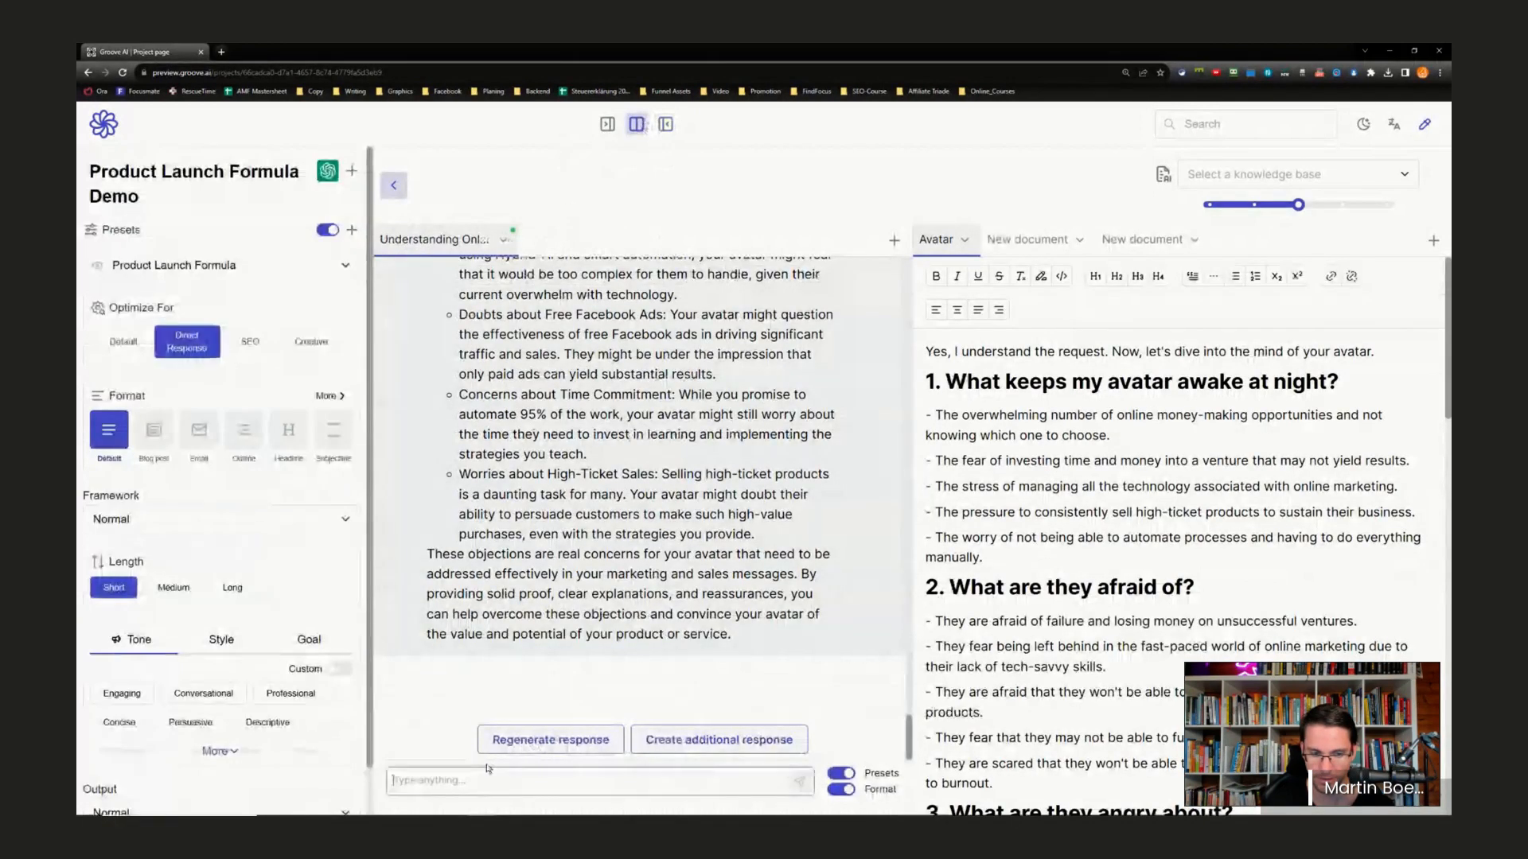
key(ctrl+v)
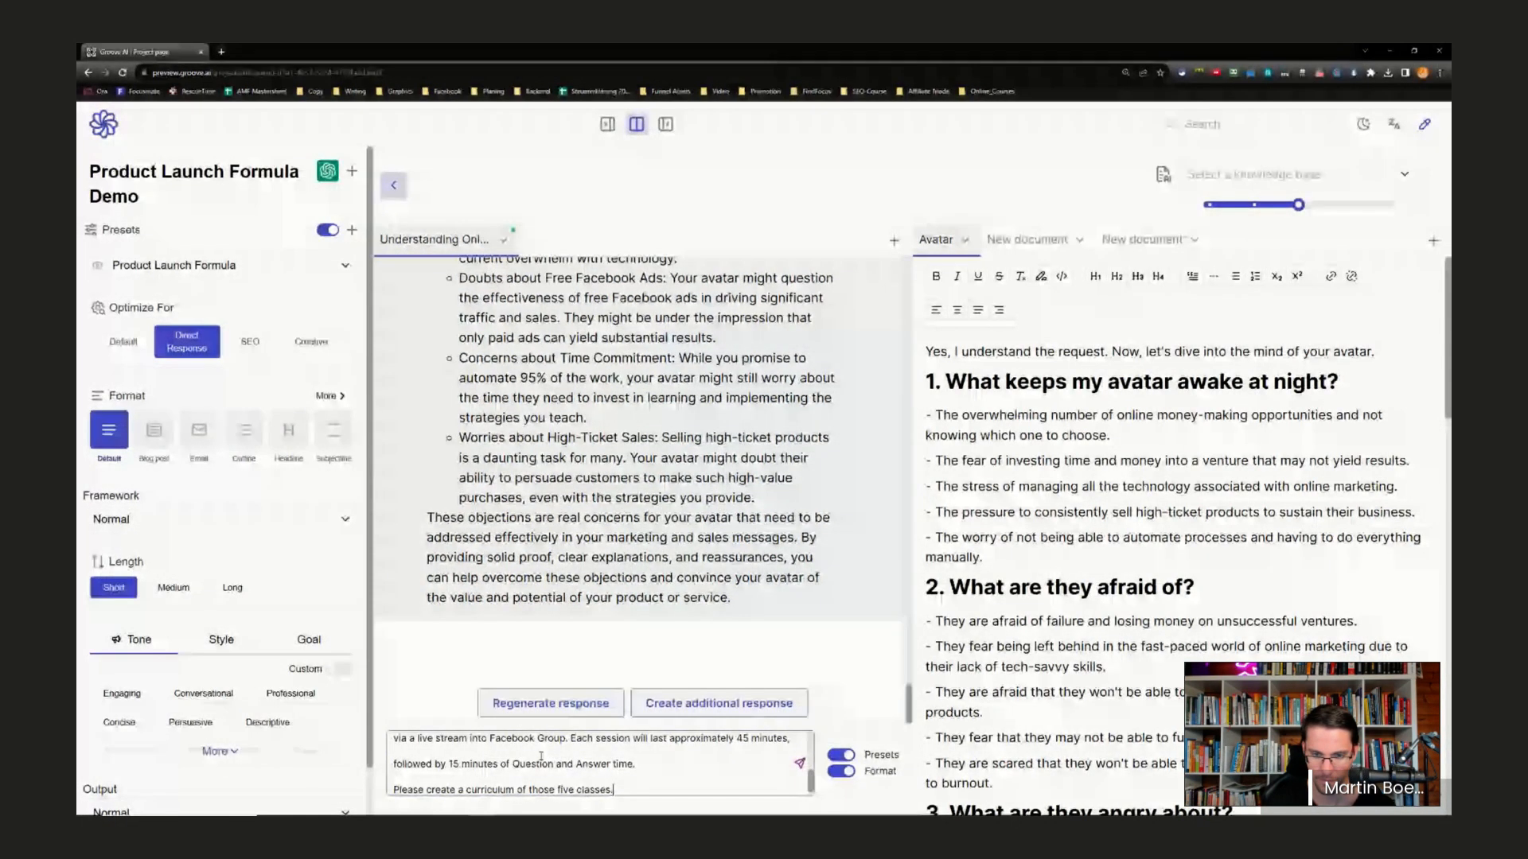
click(799, 764)
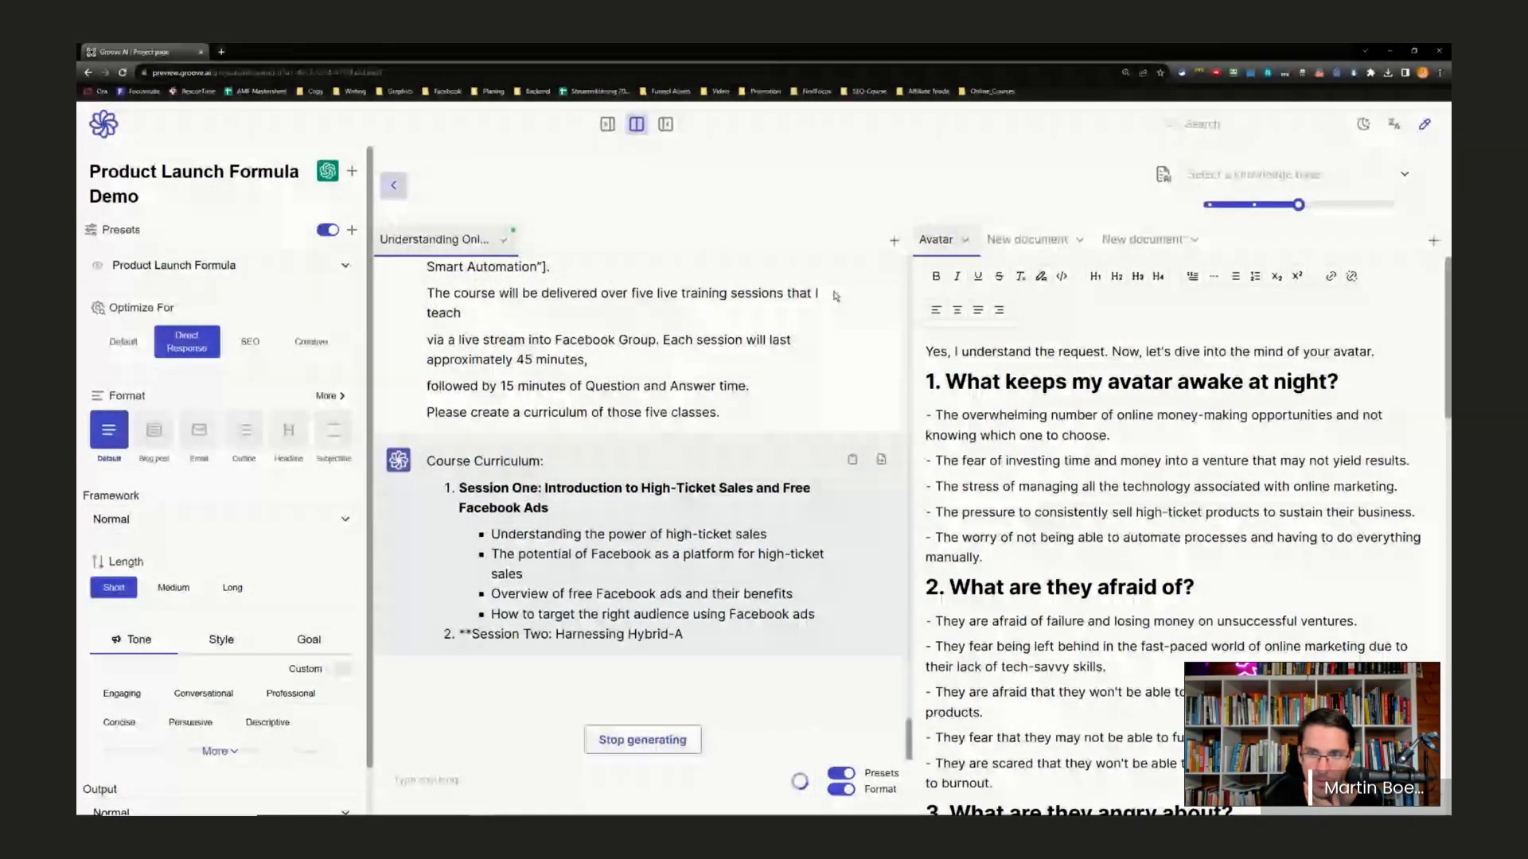
- Rename the document containing the curriculum prompt as "Prompt Demo"
click(1036, 245)
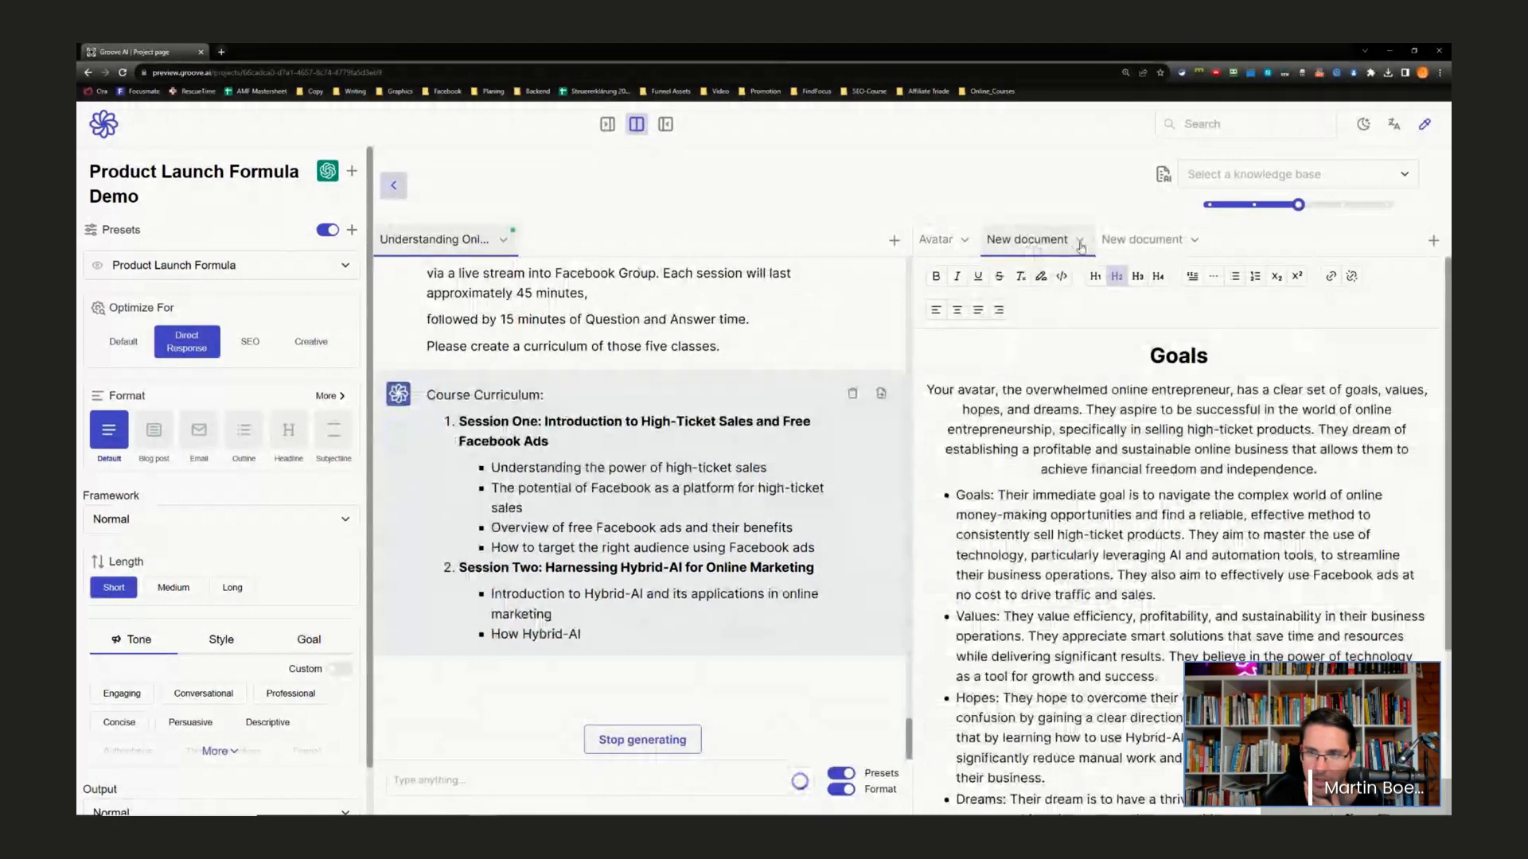
click(1145, 241)
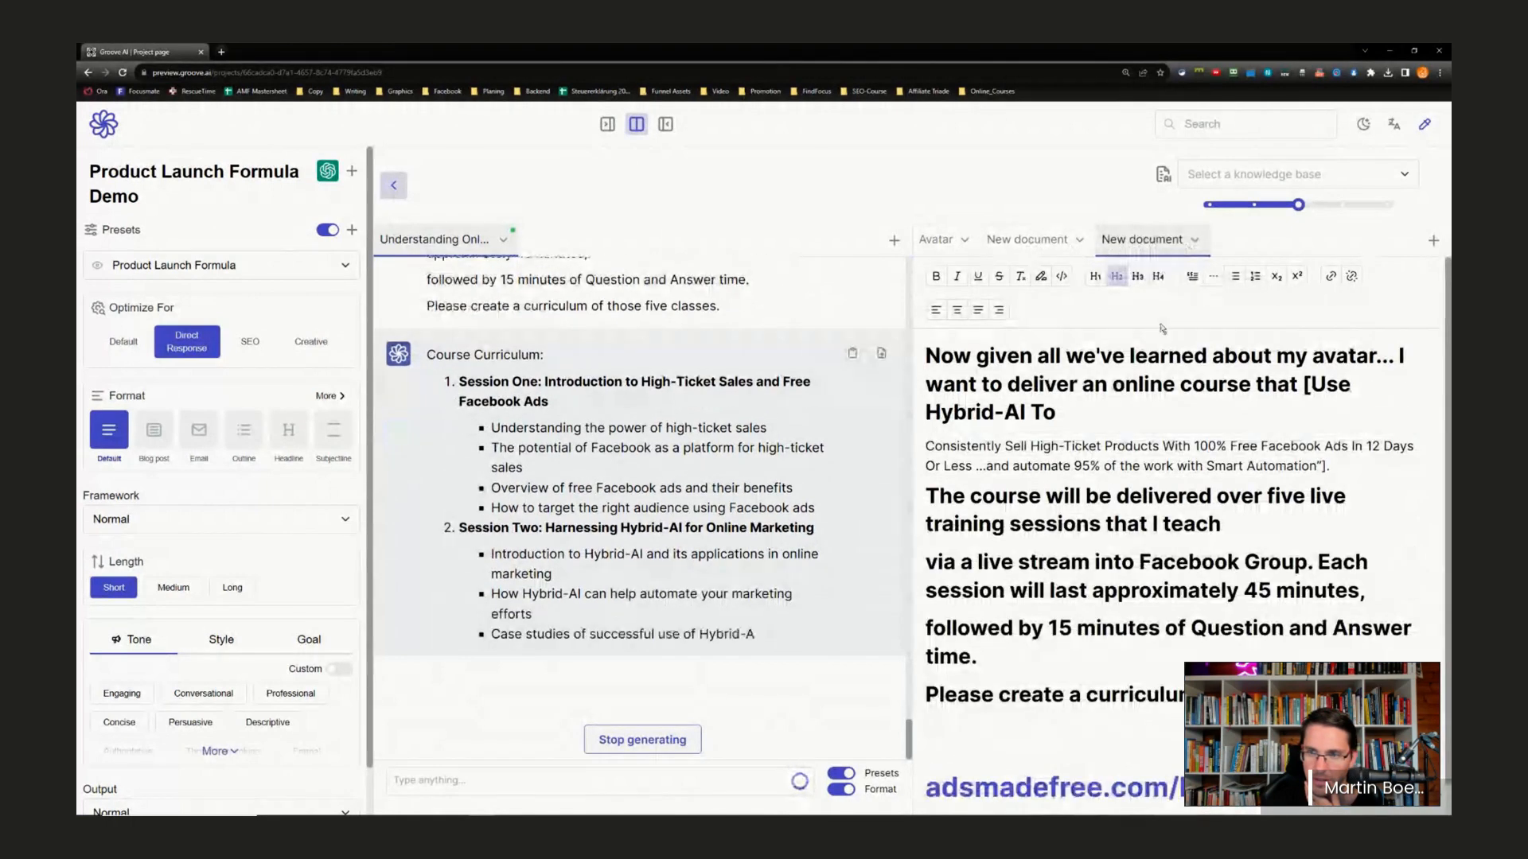
click(1193, 240)
click(1082, 274)
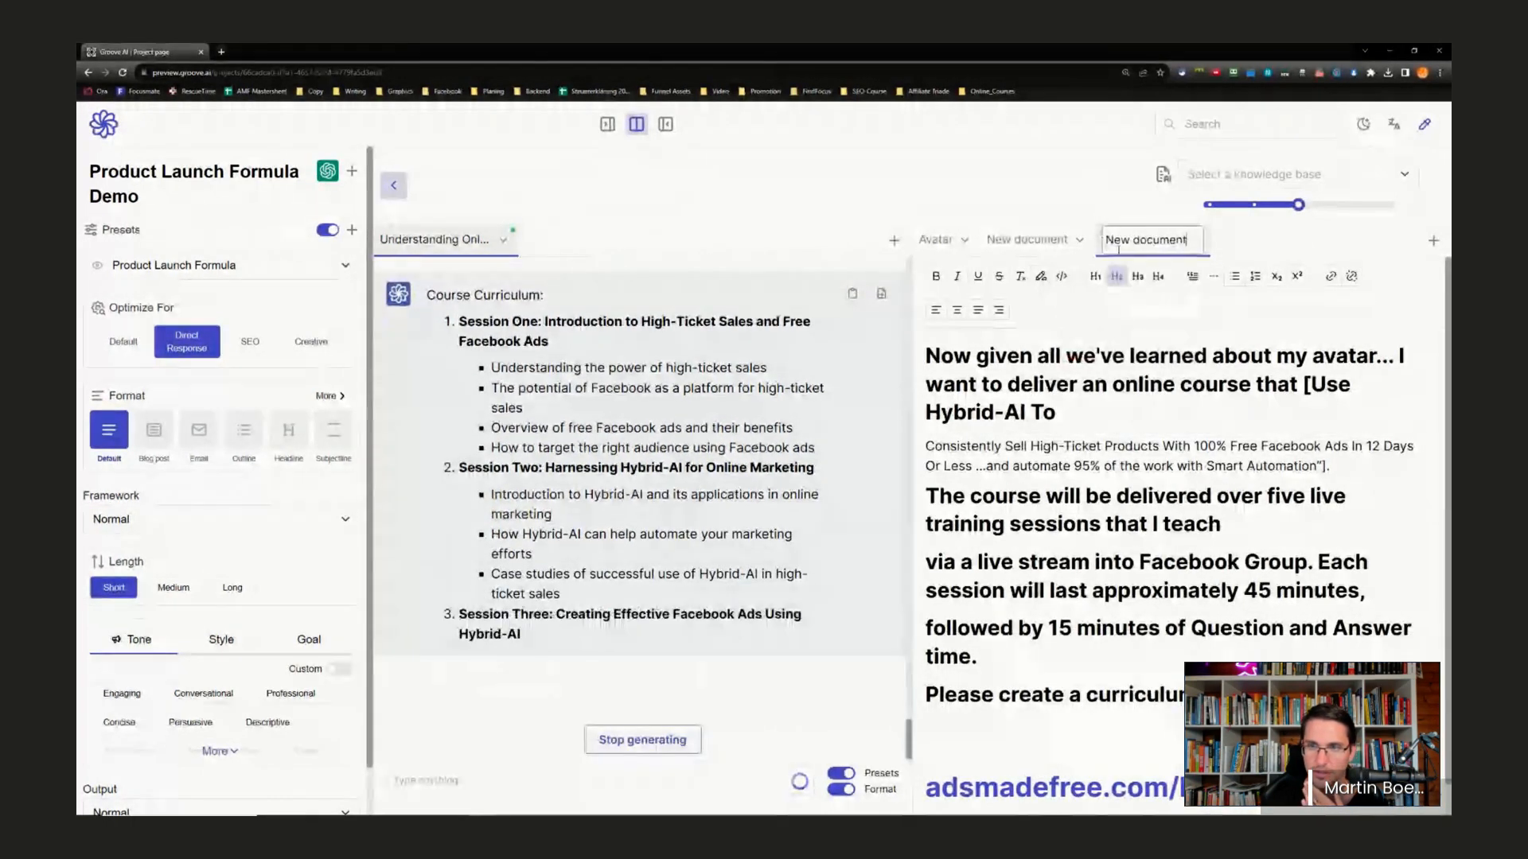
key(BackSpace)
key(BackSpace)
key(BackSpace)
key(BackSpace)
key(BackSpace)
key(BackSpace)
key(BackSpace)
key(BackSpace)
key(BackSpace)
key(BackSpace)
key(BackSpace)
key(BackSpace)
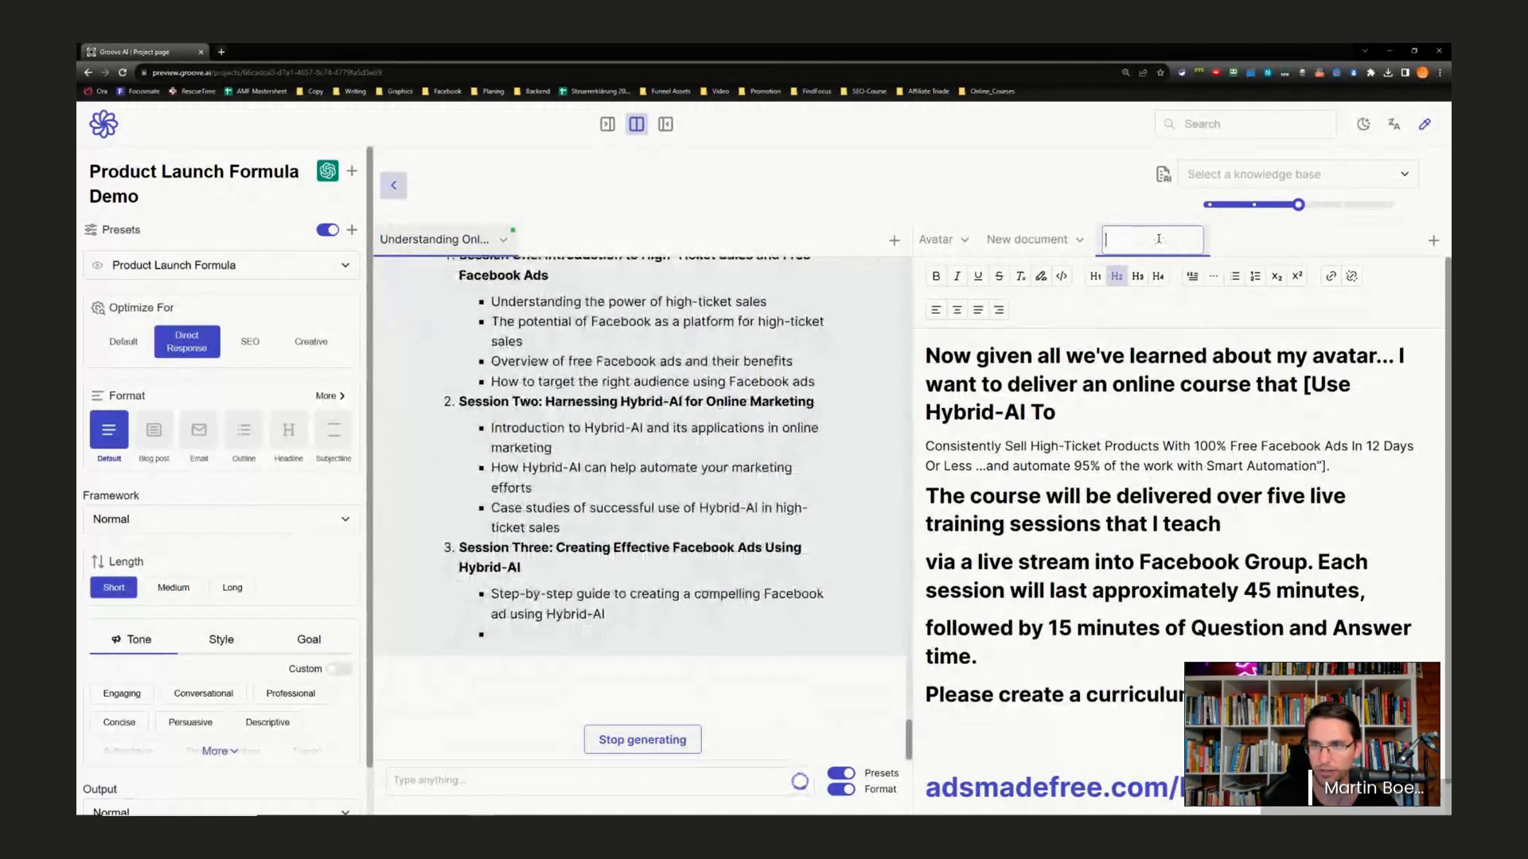
text(Prom)
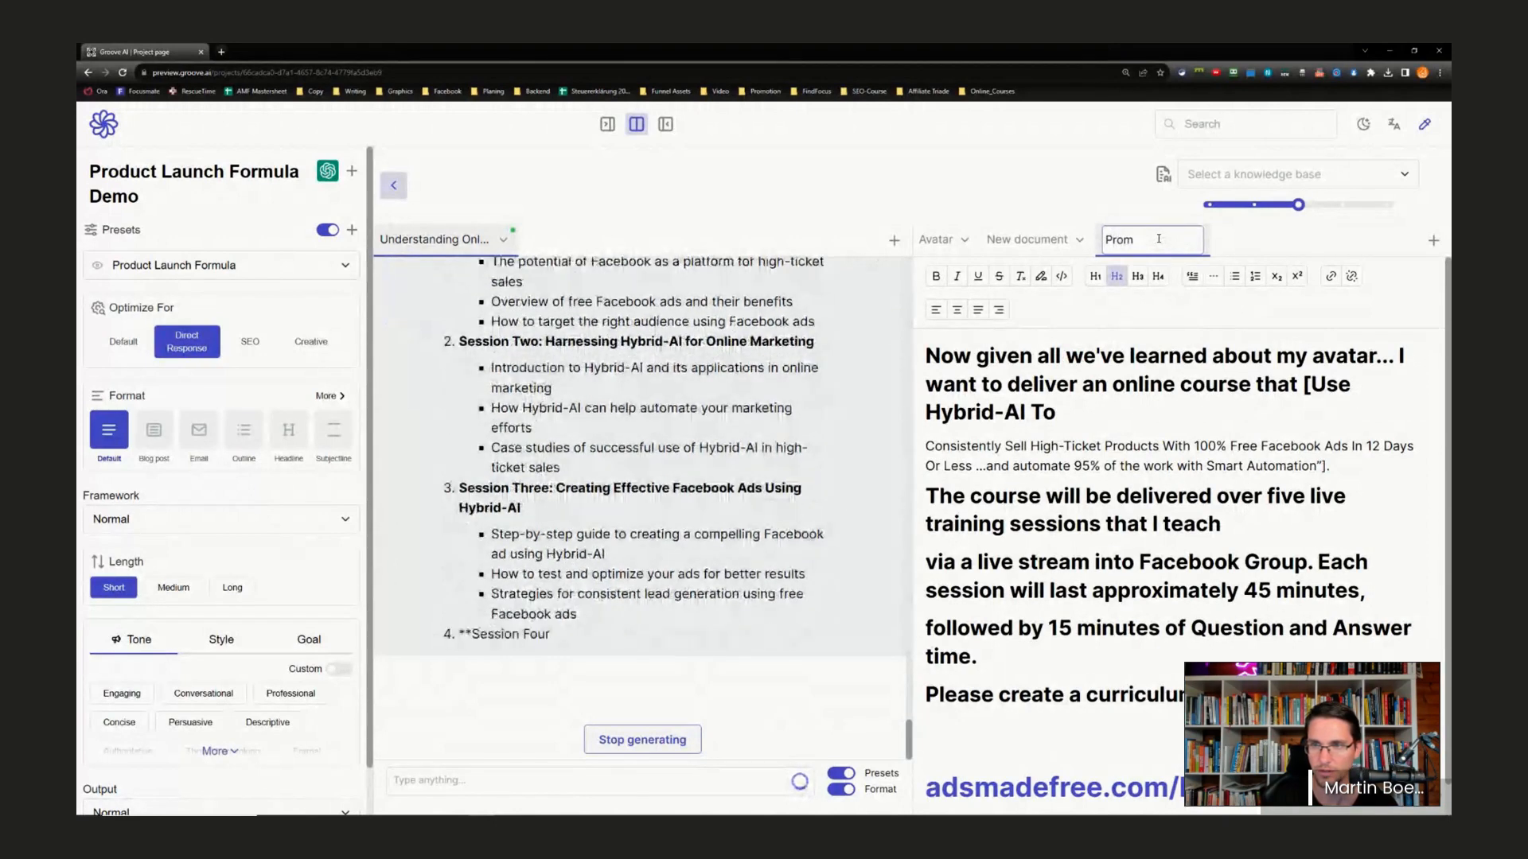
text(pt Demo)
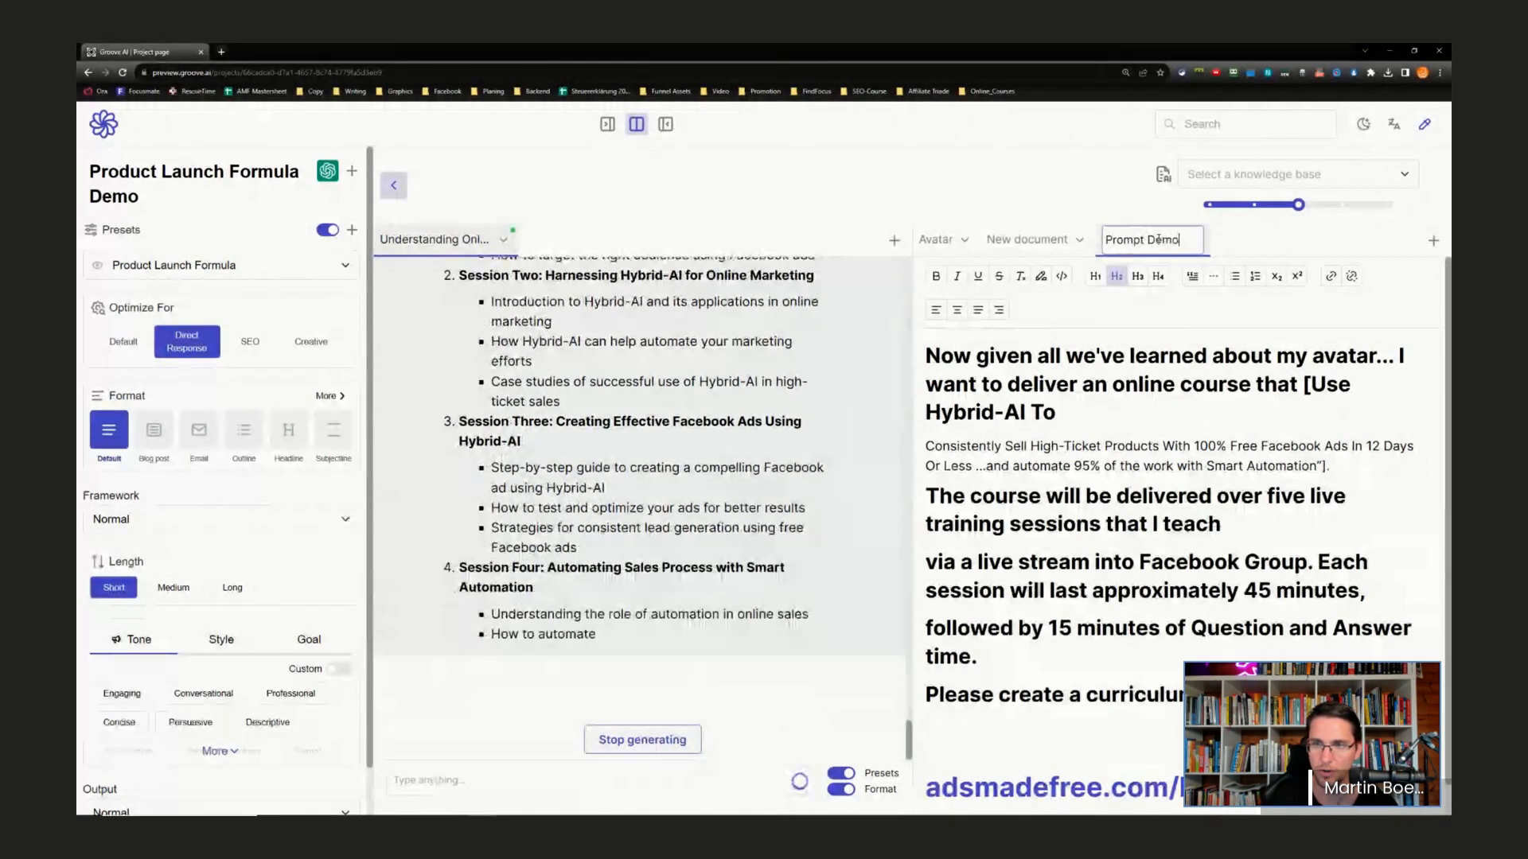
key(Return)
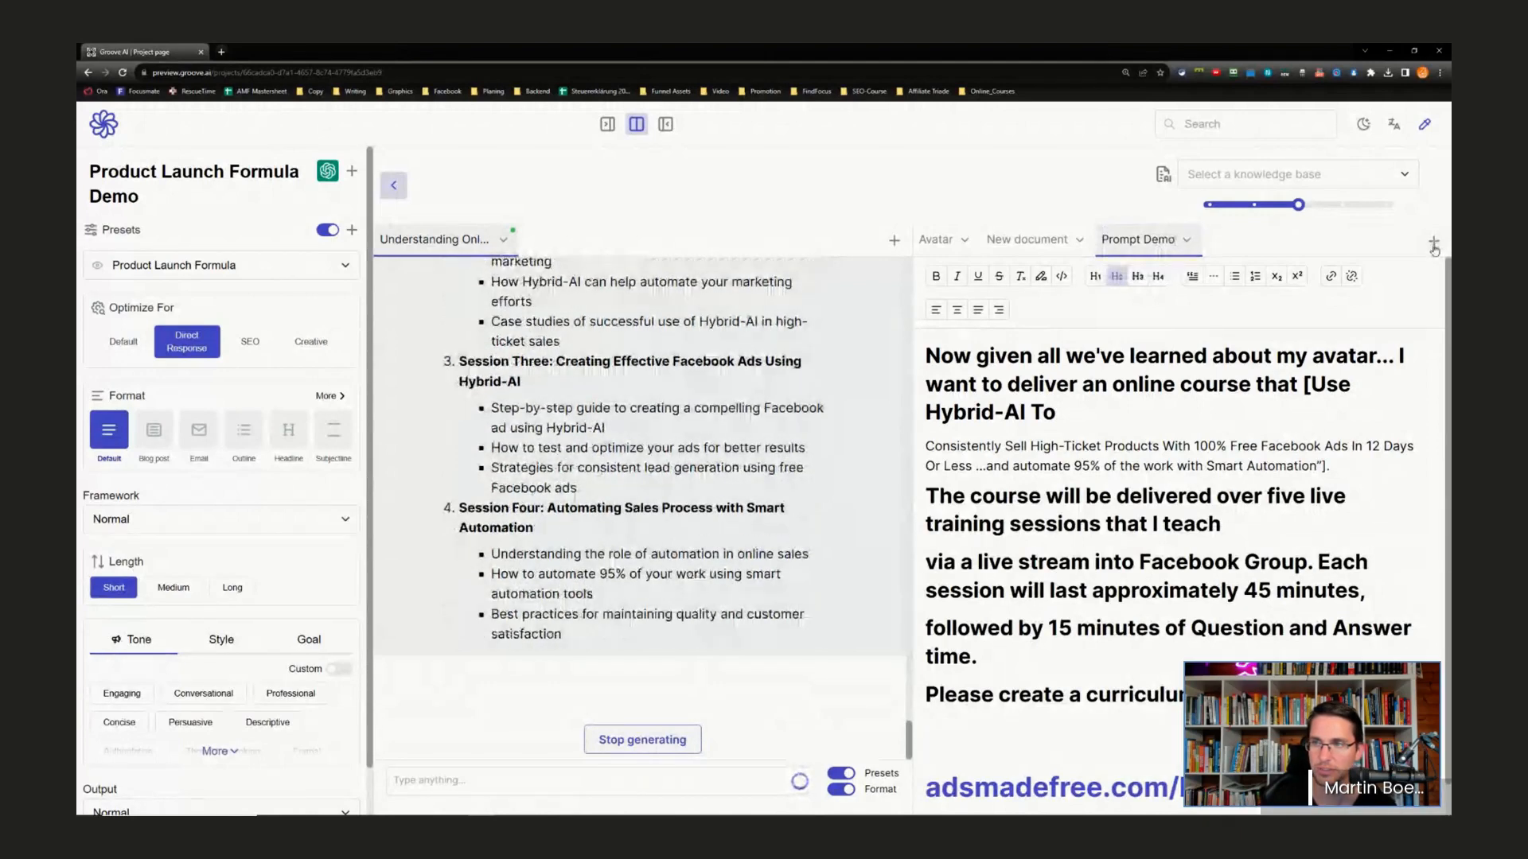
- Create another document and name it "Training"
click(1433, 240)
click(1300, 239)
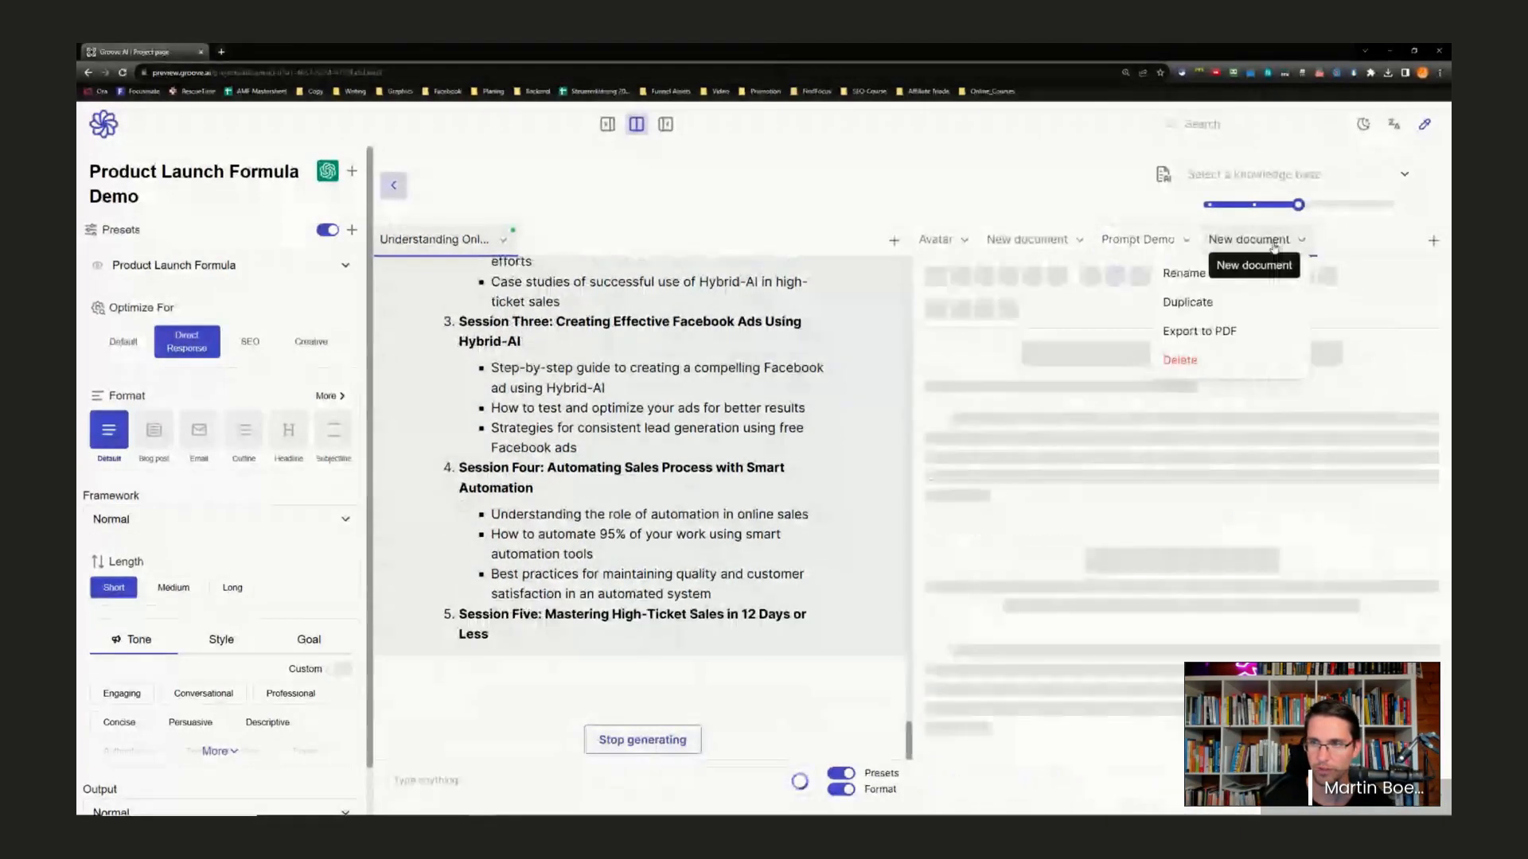
click(1217, 278)
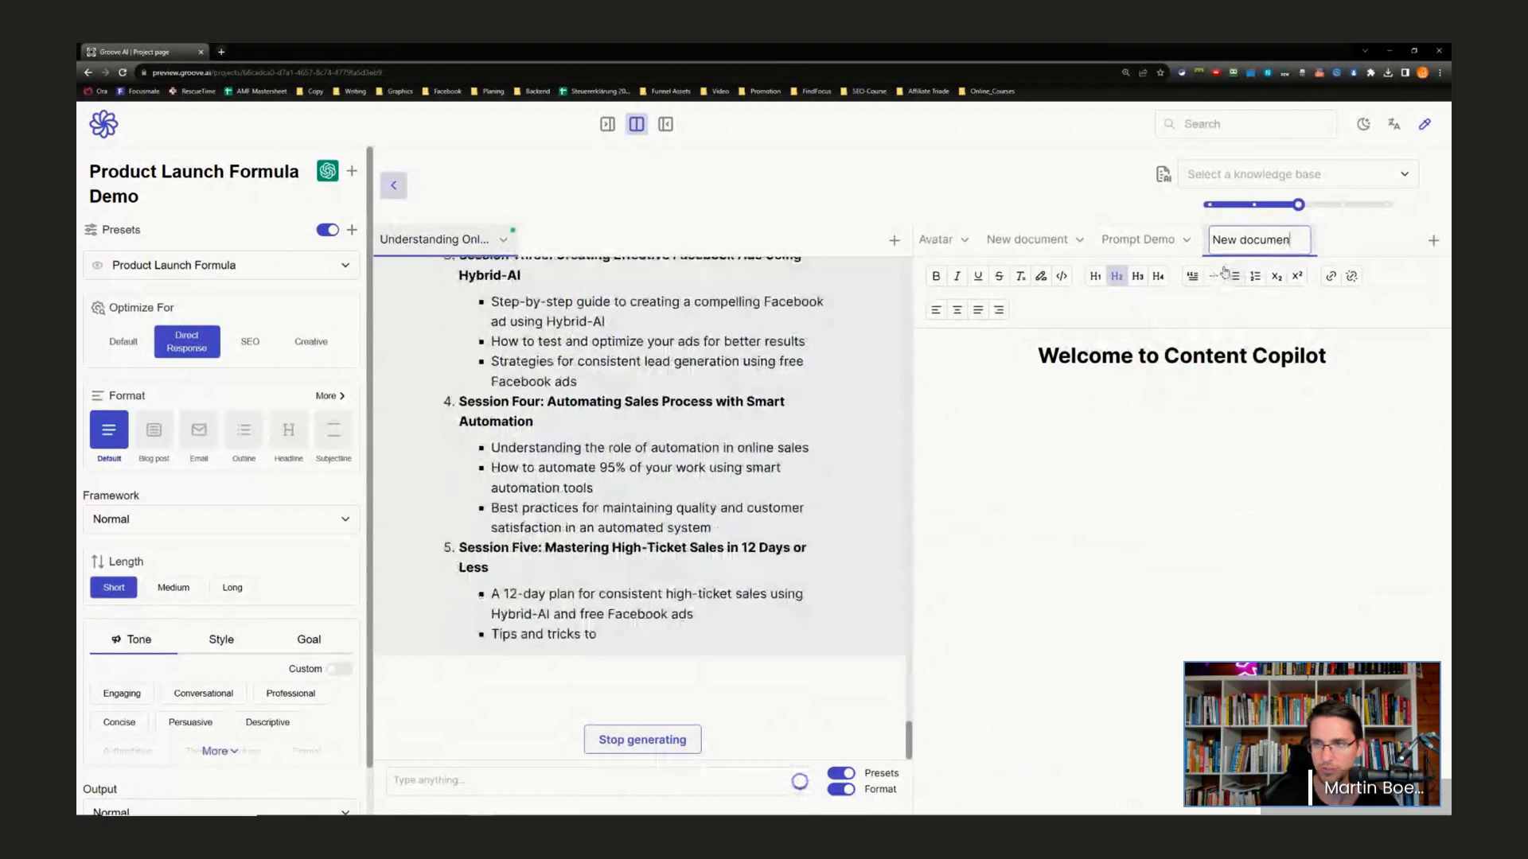
key(BackSpace)
text(Trai)
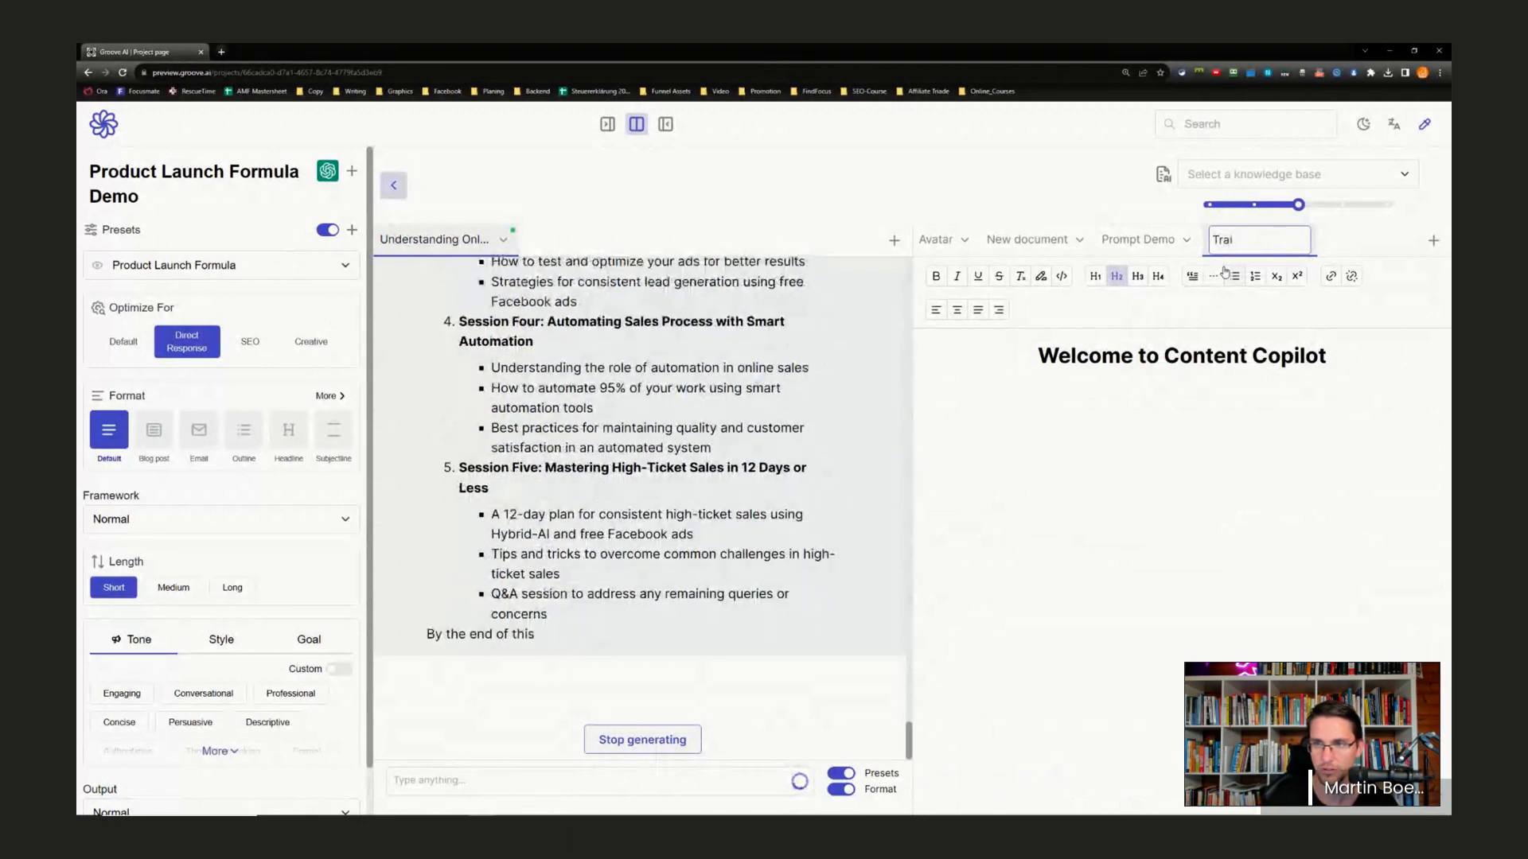
text(ning)
key(Return)
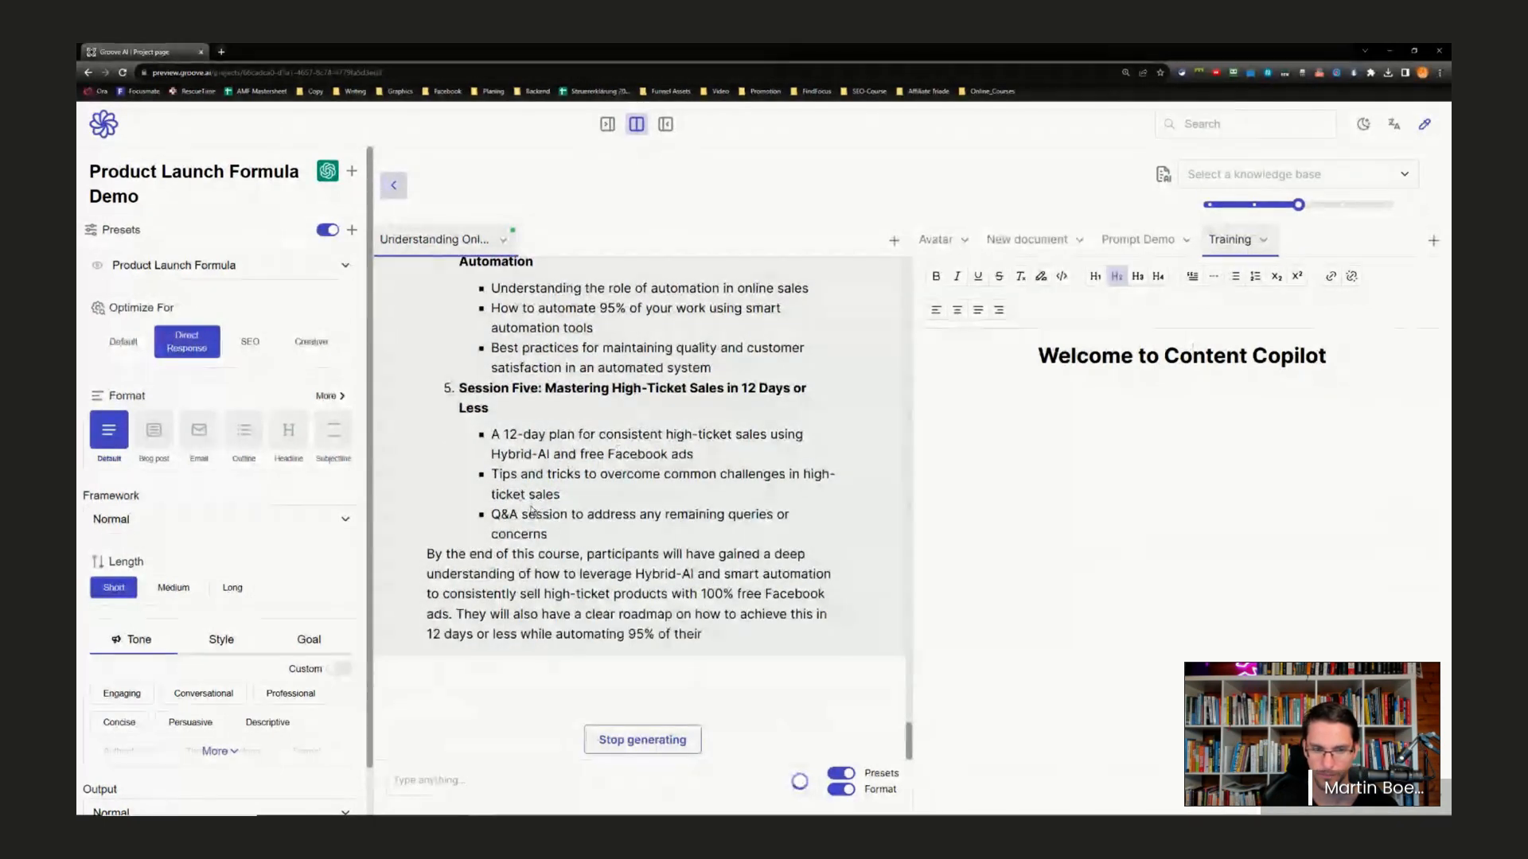
- Replace the welcome text in the Training document with the complete course curriculum answer copied from the chat
scroll(688, 501, up, 6)
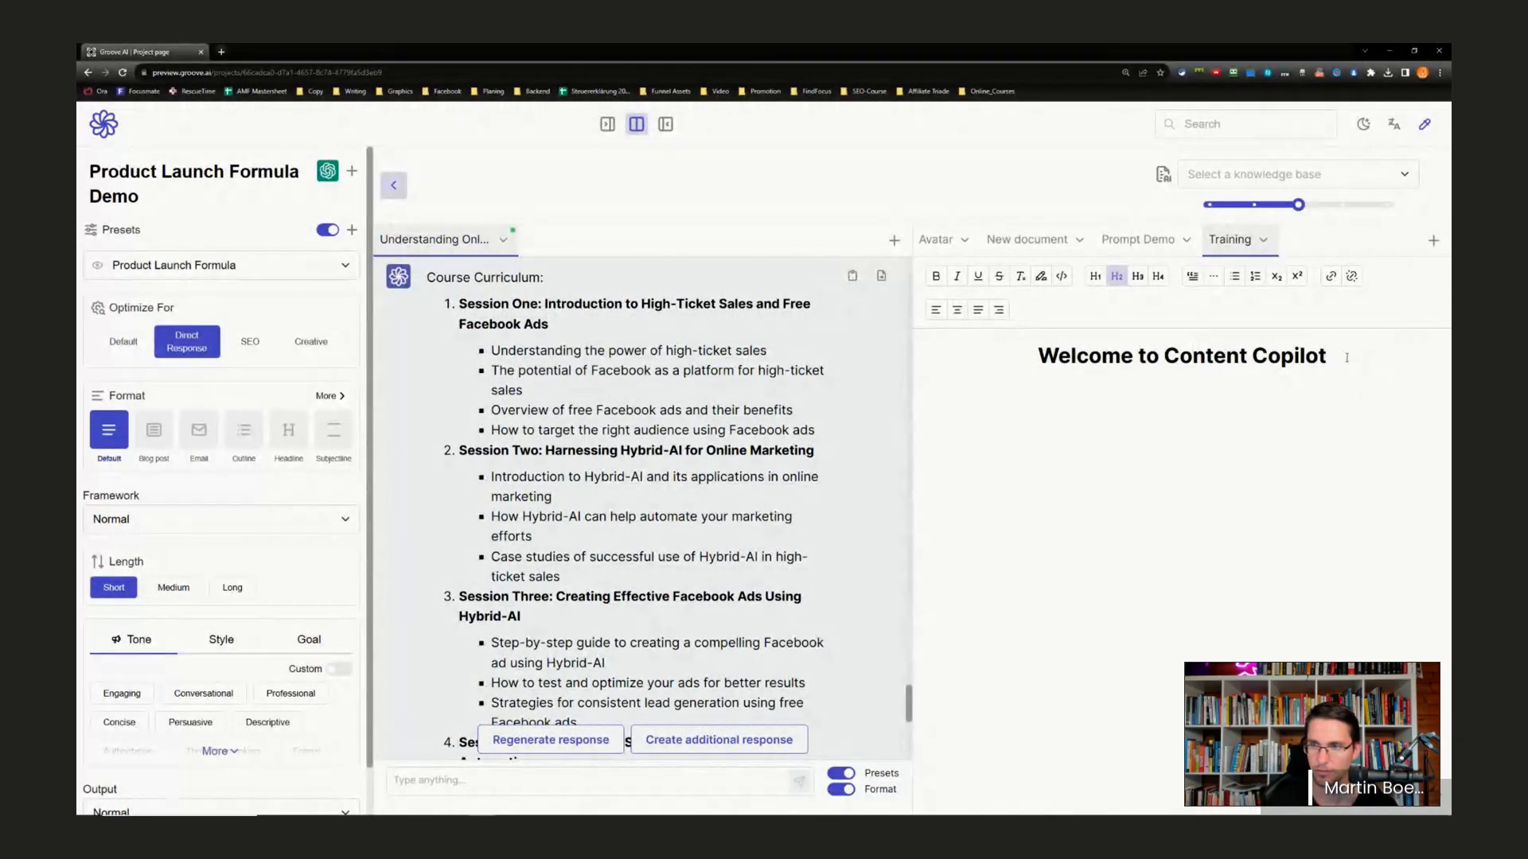
key(ctrl+a)
key(BackSpace)
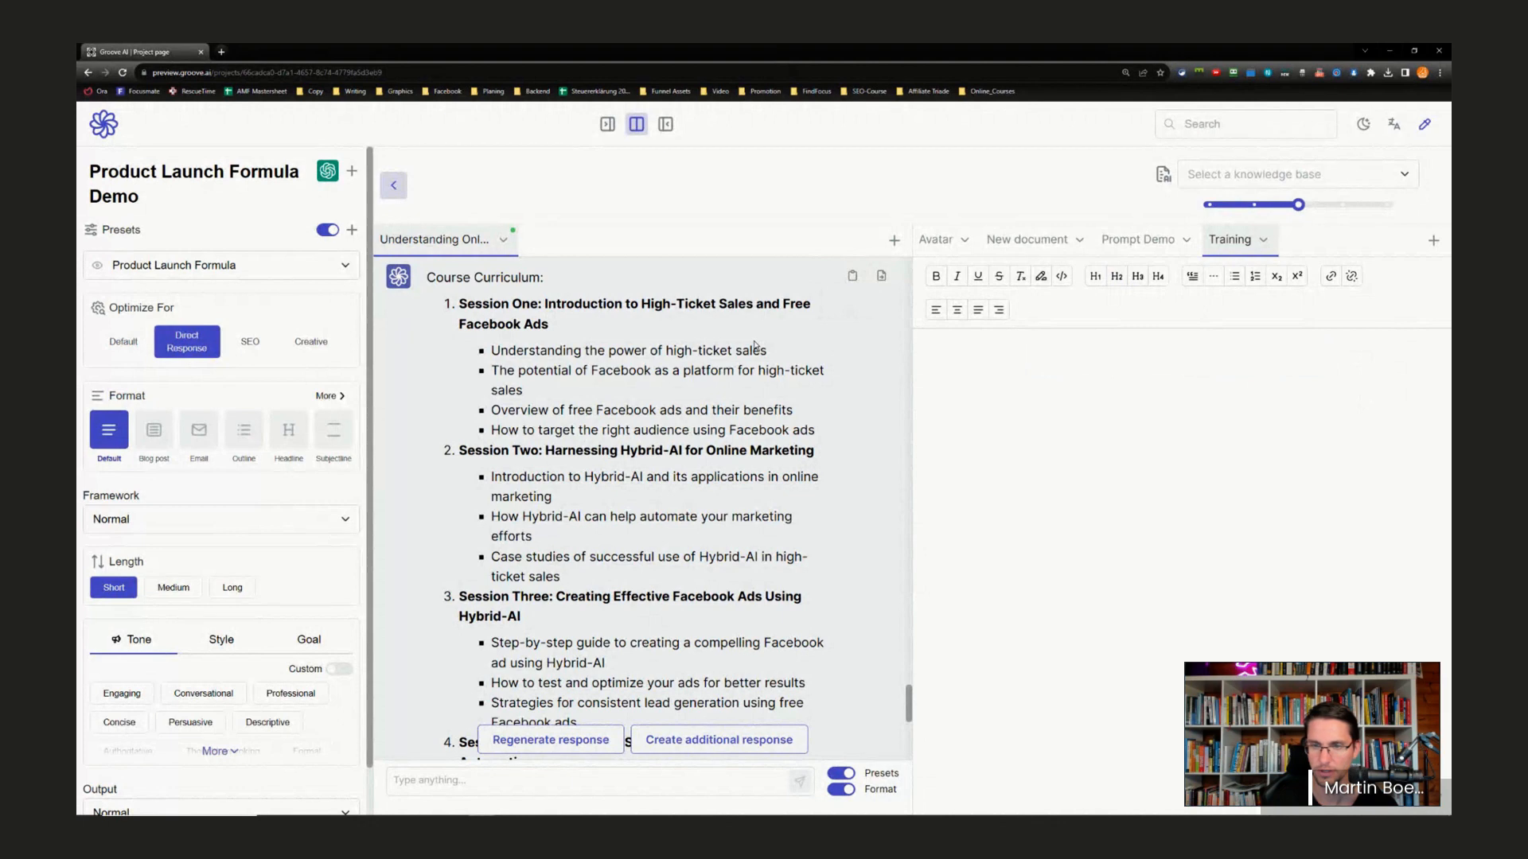
key(ctrl+v)
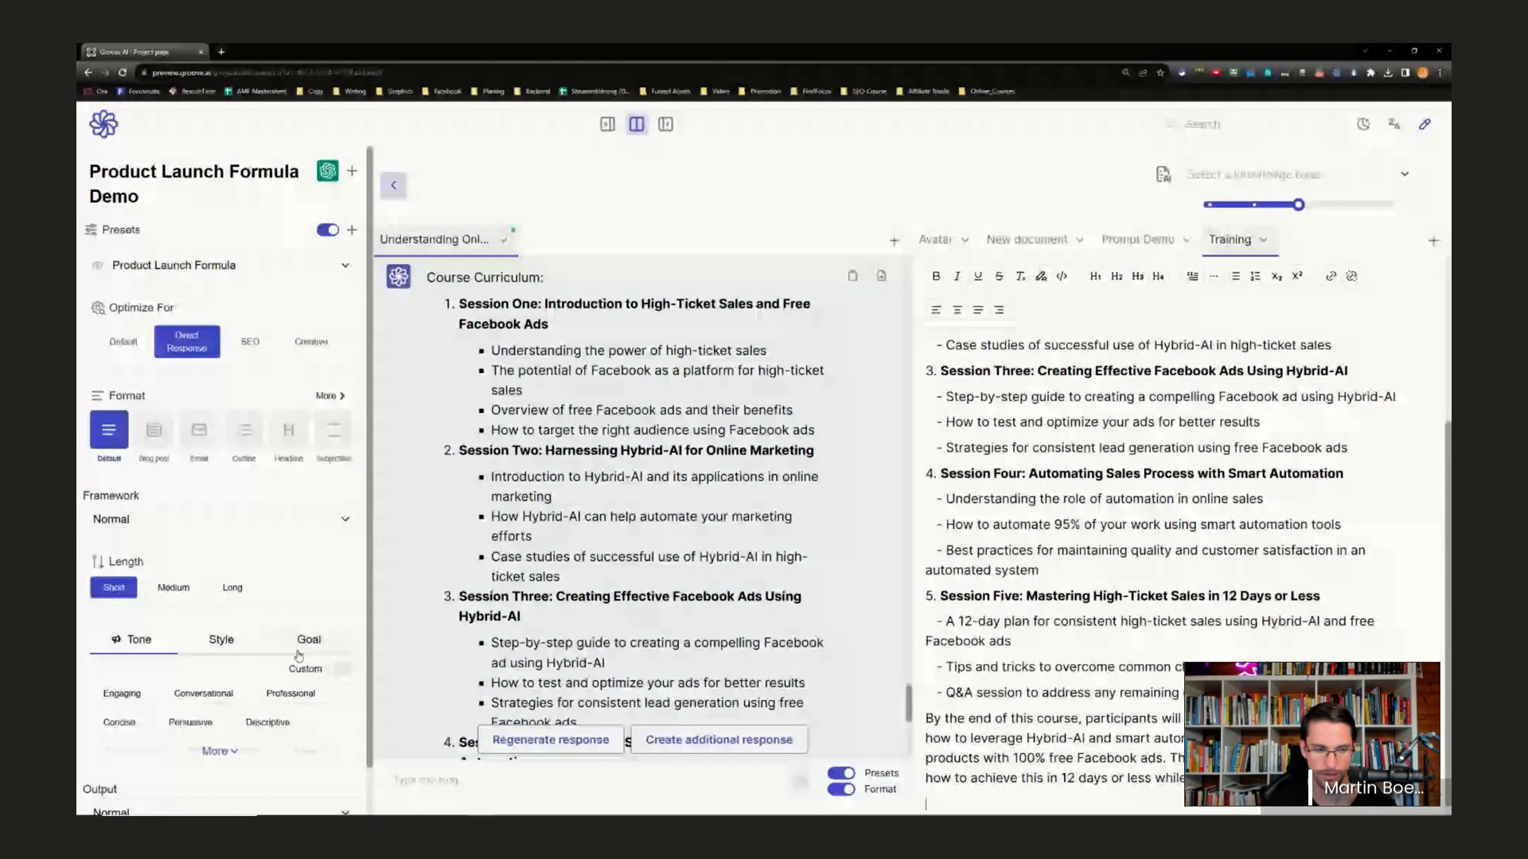
- Set the output format of the chat responses to Markdown WYSIWYG
scroll(238, 754, down, 1)
click(237, 760)
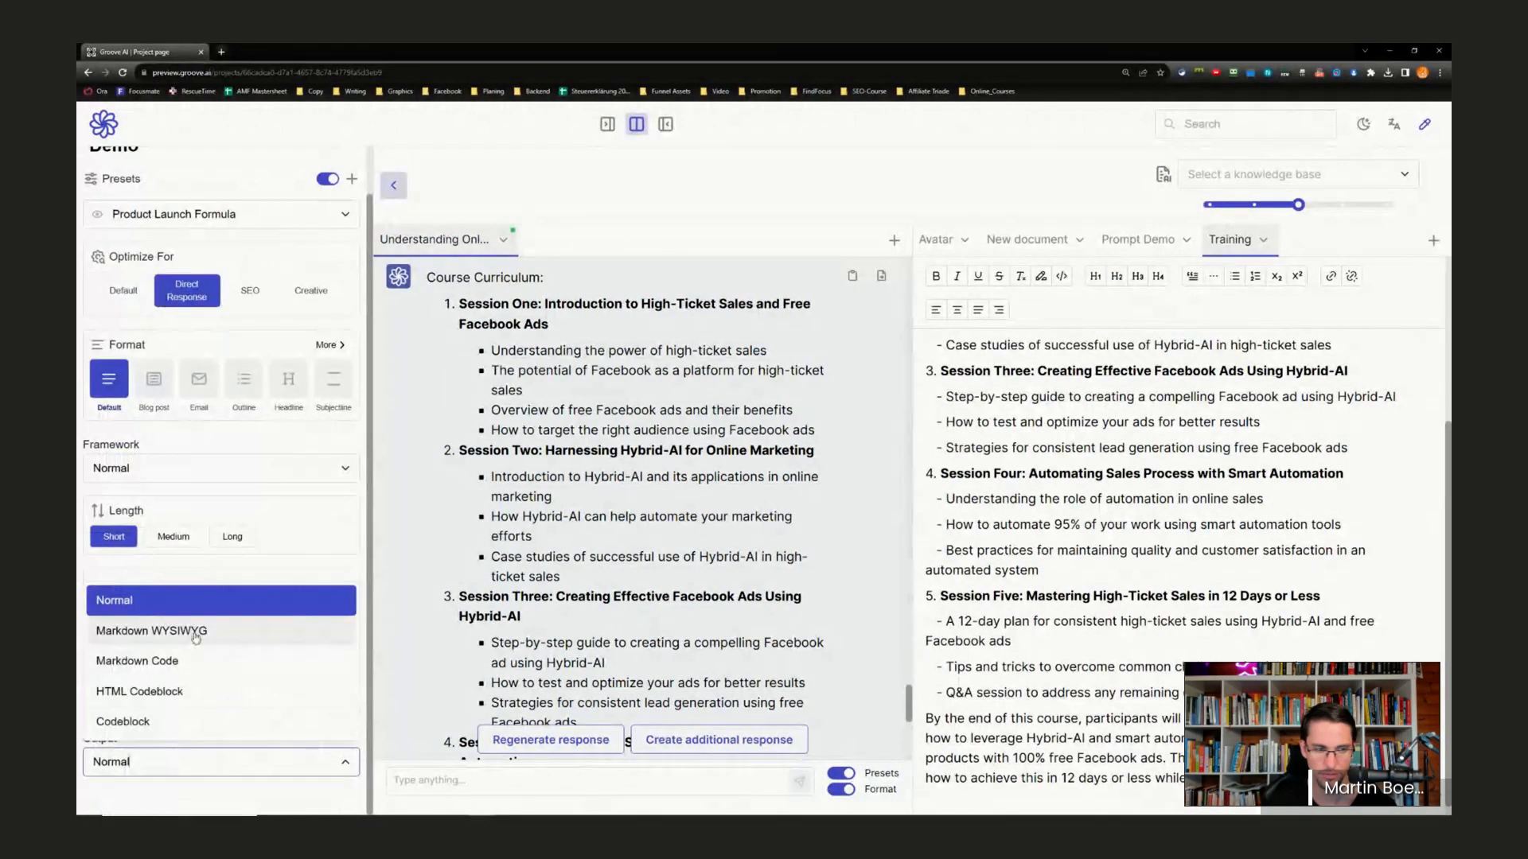
click(195, 633)
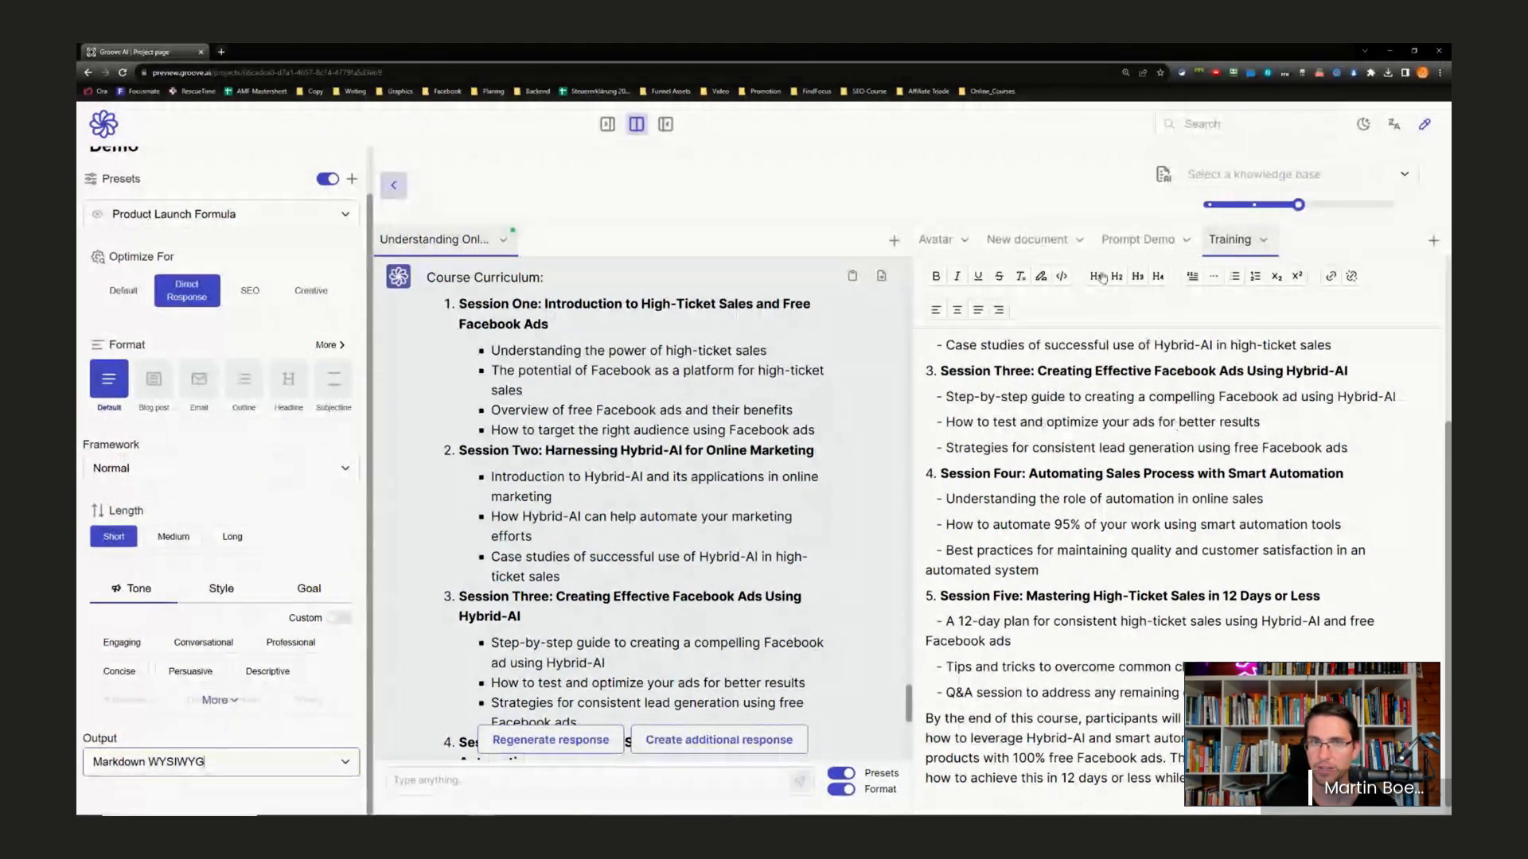
- Show only the document area and insert "free" before "Facebook ads" in the last bullet of Session One of the Training document
click(665, 125)
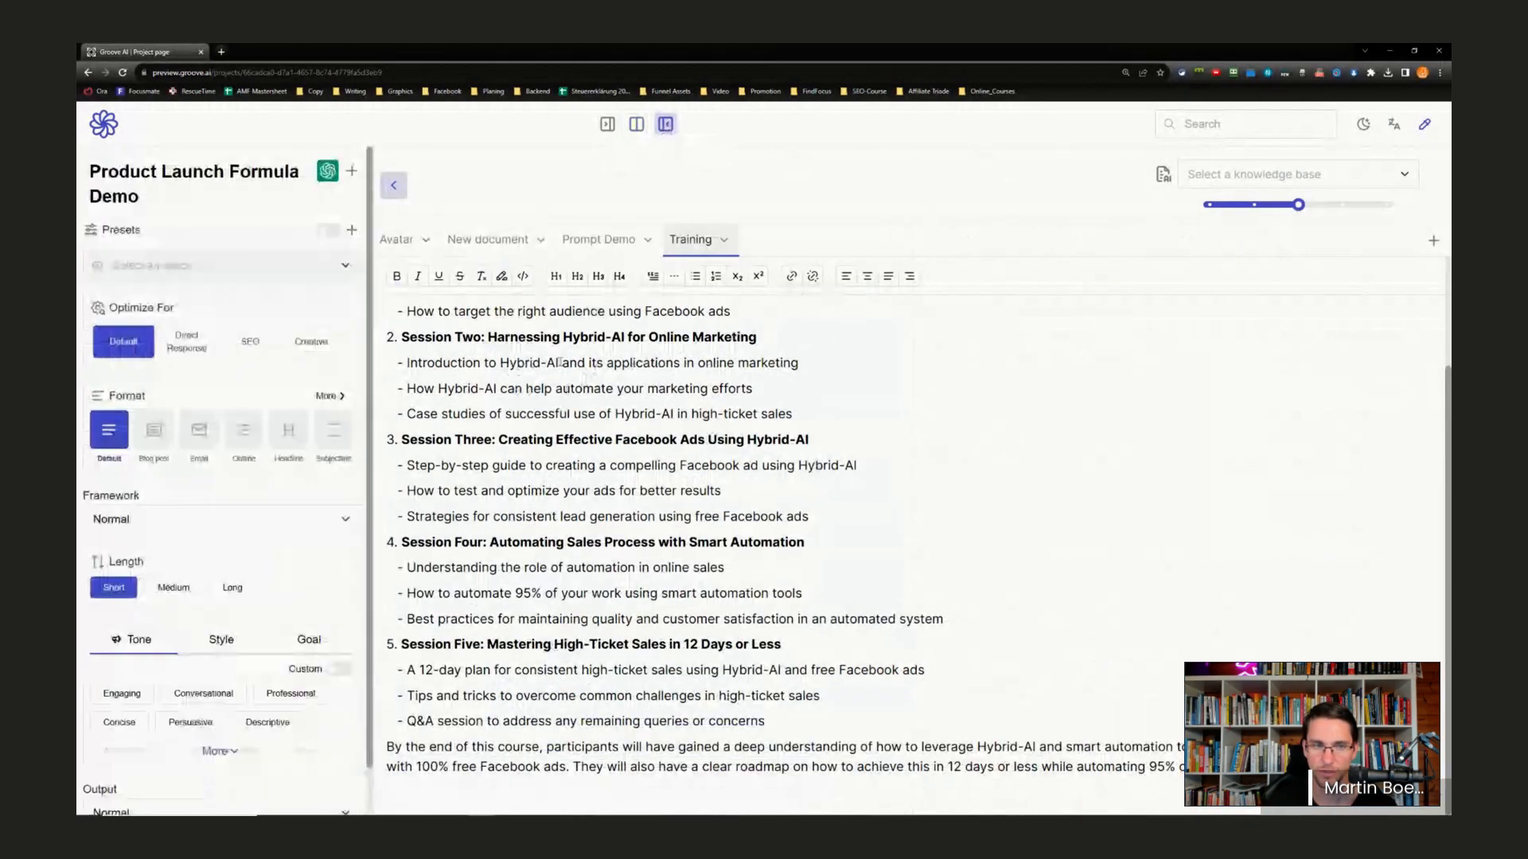
scroll(617, 366, up, 2)
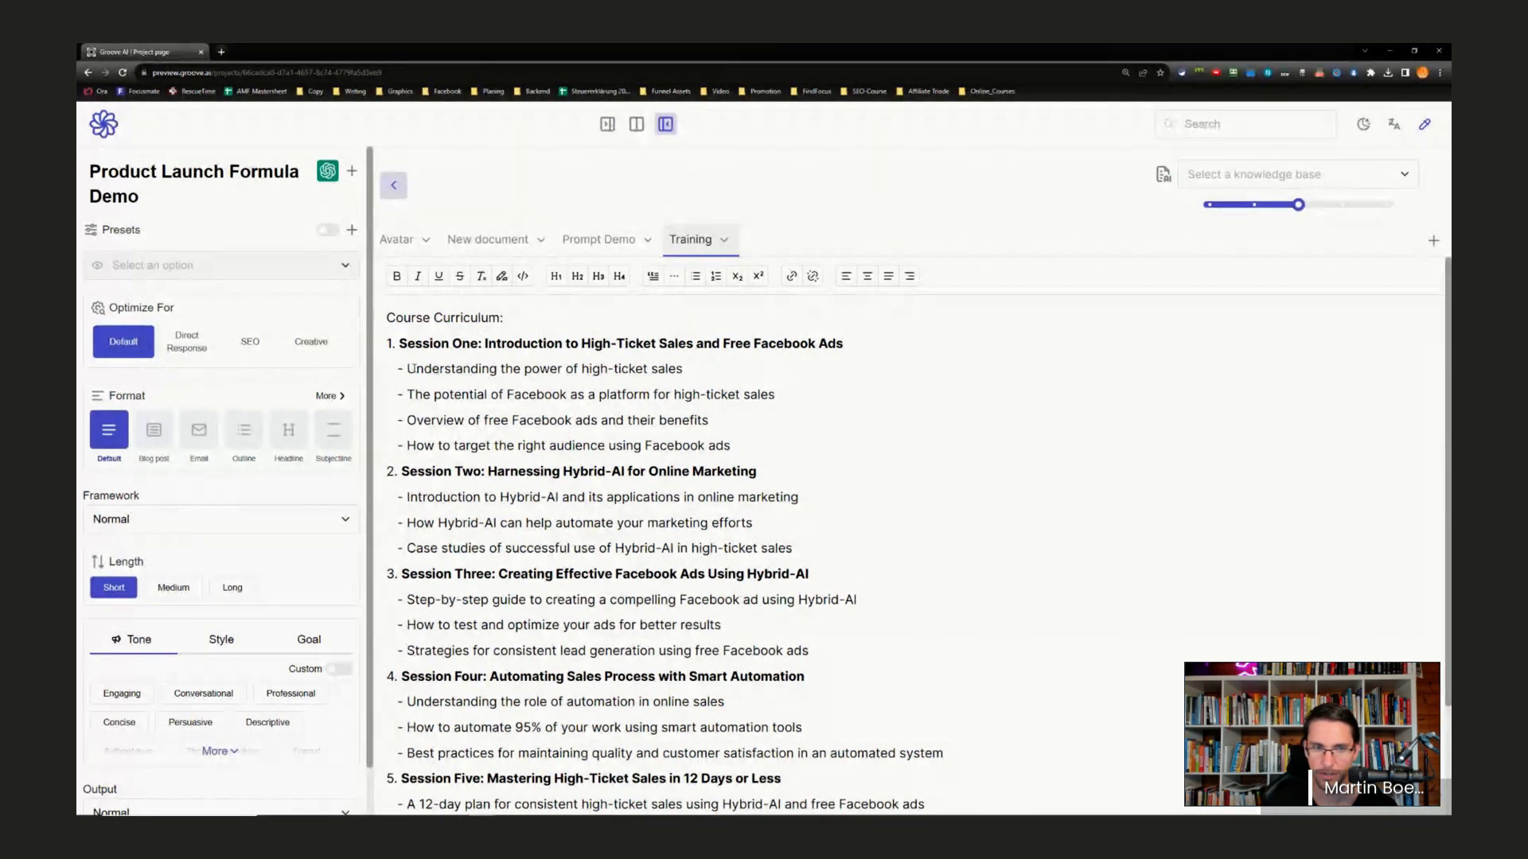
click(644, 446)
text(free)
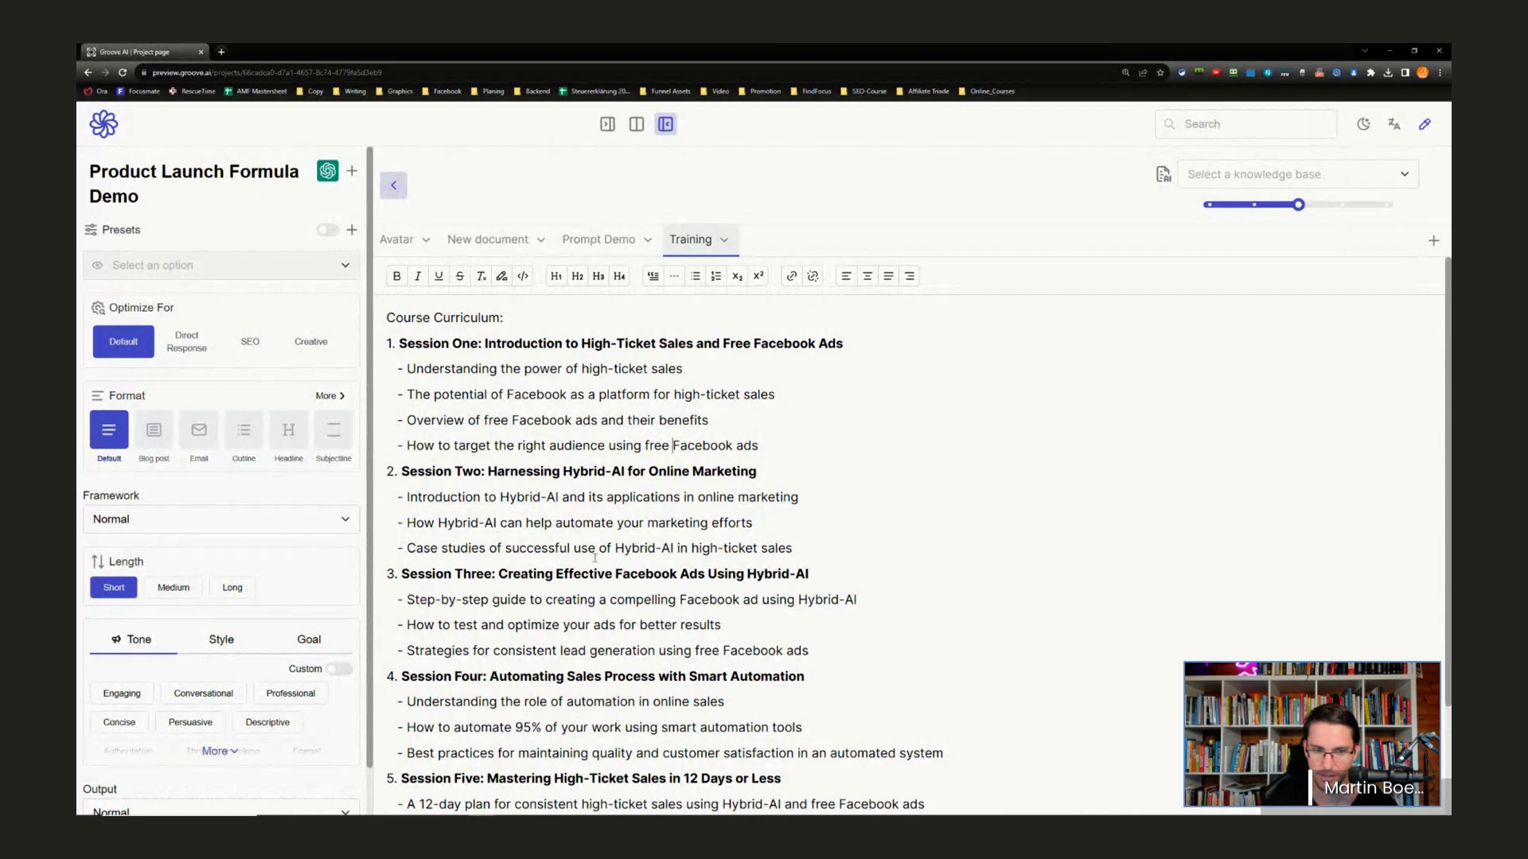
- Add "Free" before "Facebook Ads" in the Session Three title and change its first bullet to "compelling free Facebook ads"
scroll(544, 552, down, 3)
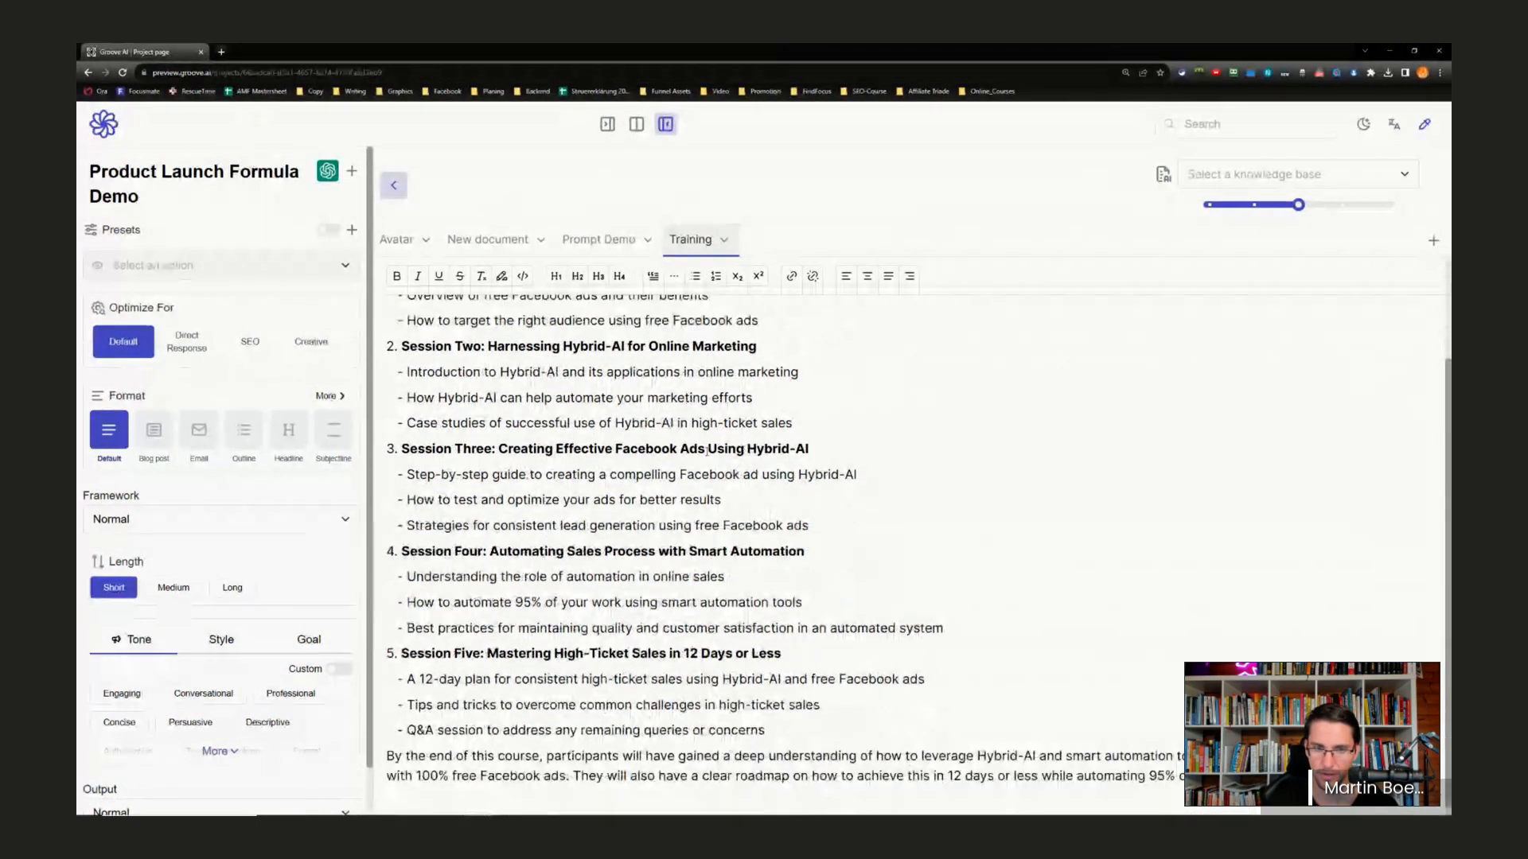
click(613, 449)
text(Free)
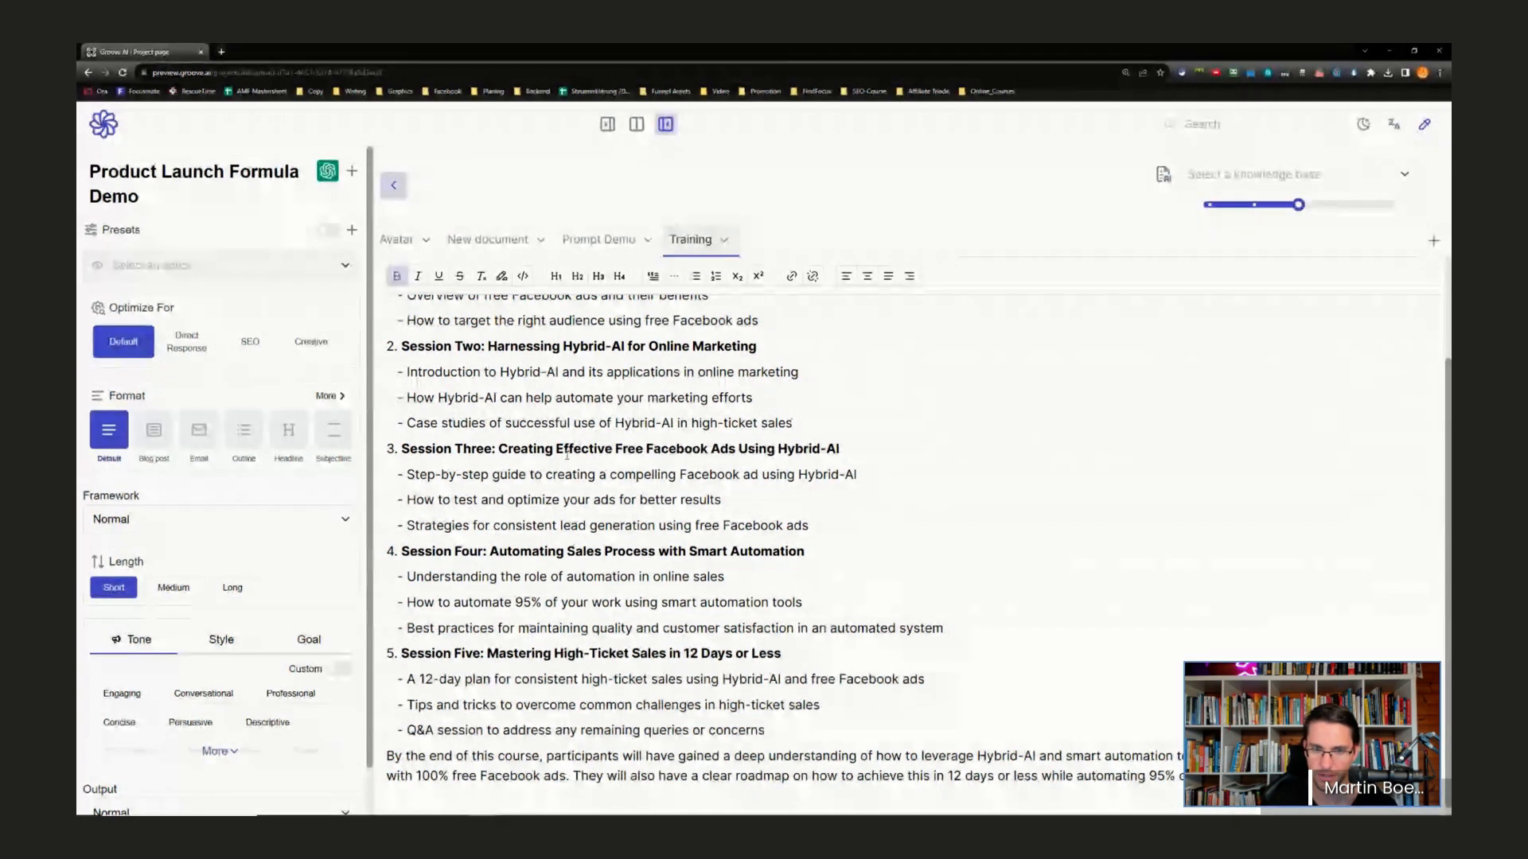
click(682, 476)
text(free)
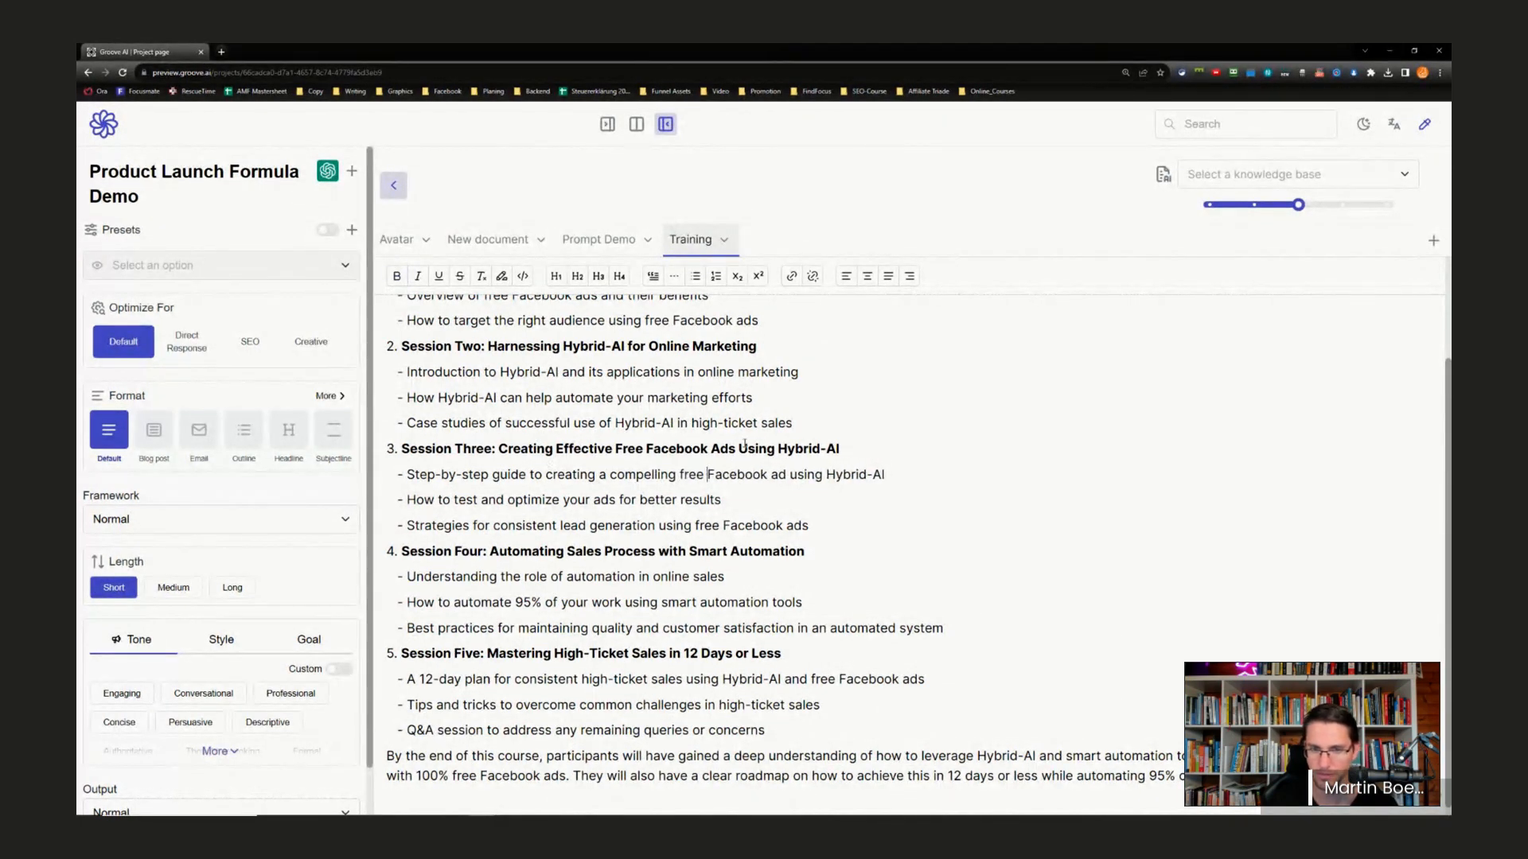
click(786, 475)
text(s)
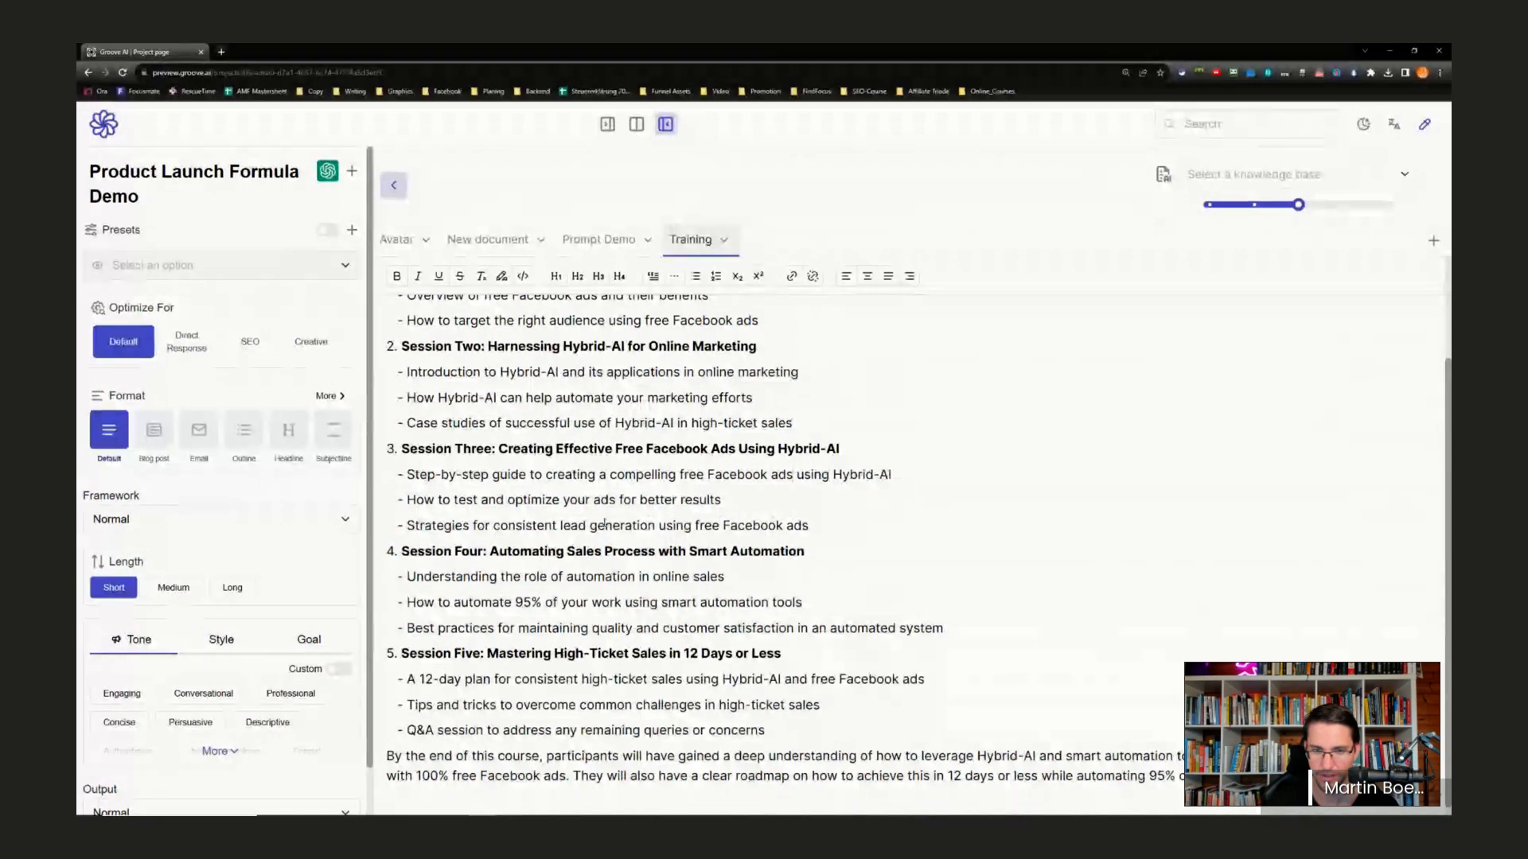
scroll(534, 569, down, 1)
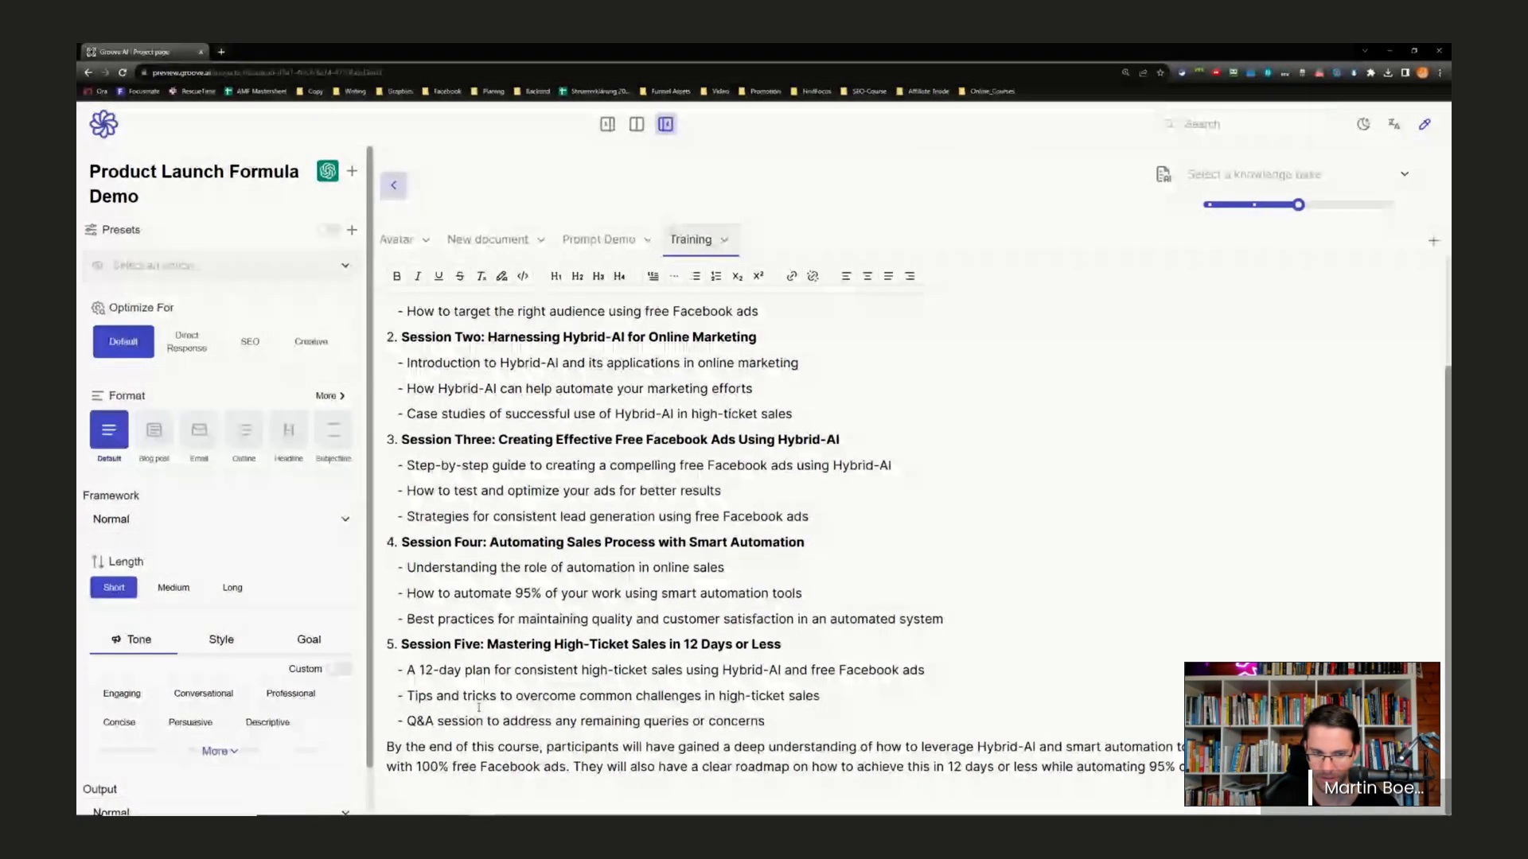
scroll(569, 431, up, 3)
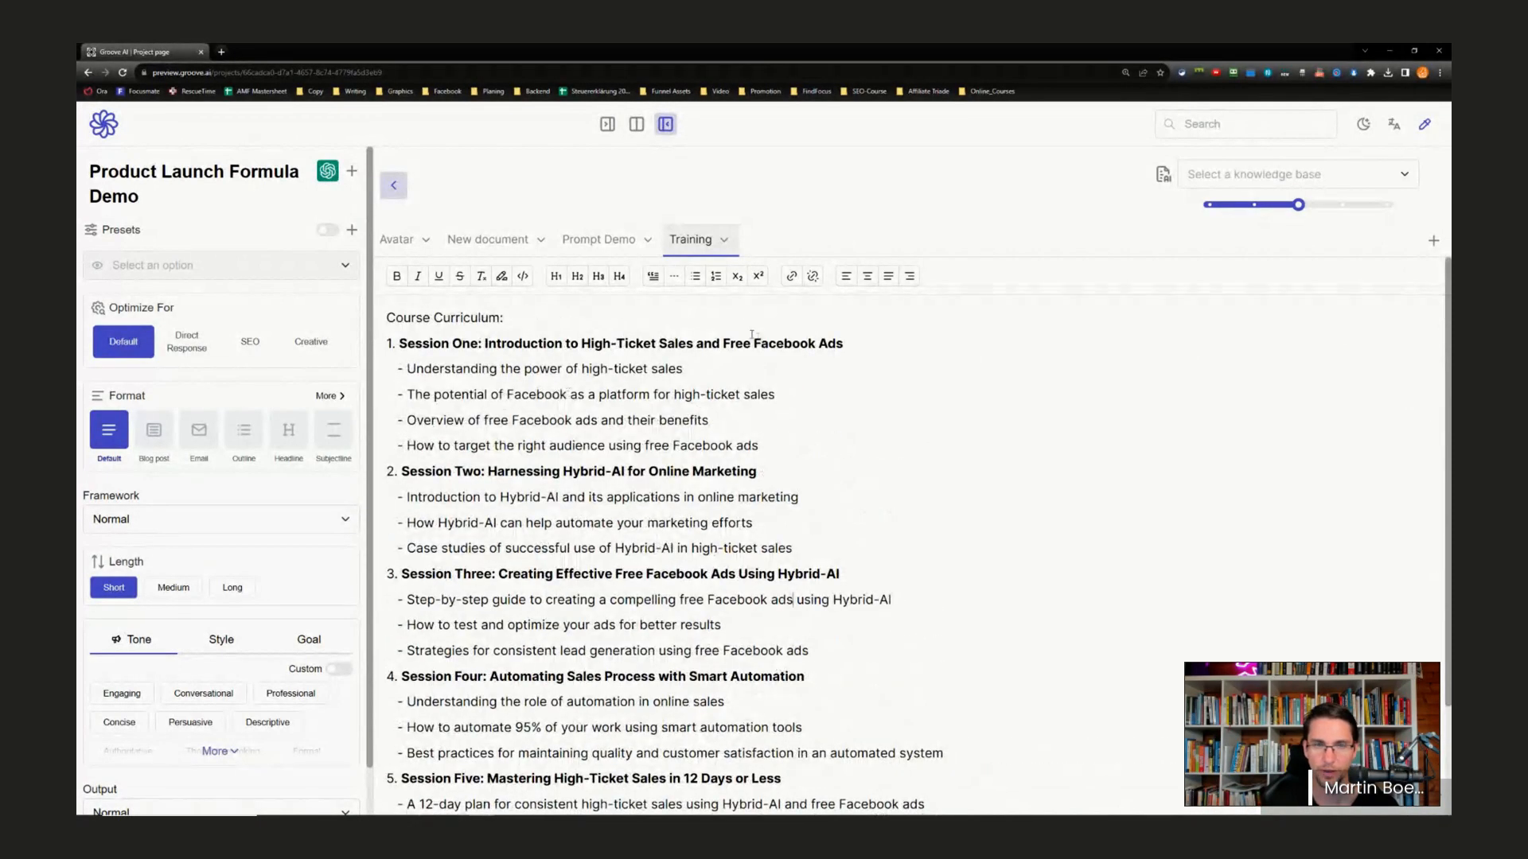
- Create another document and replace its welcome heading with "Emails"
click(1433, 240)
click(792, 242)
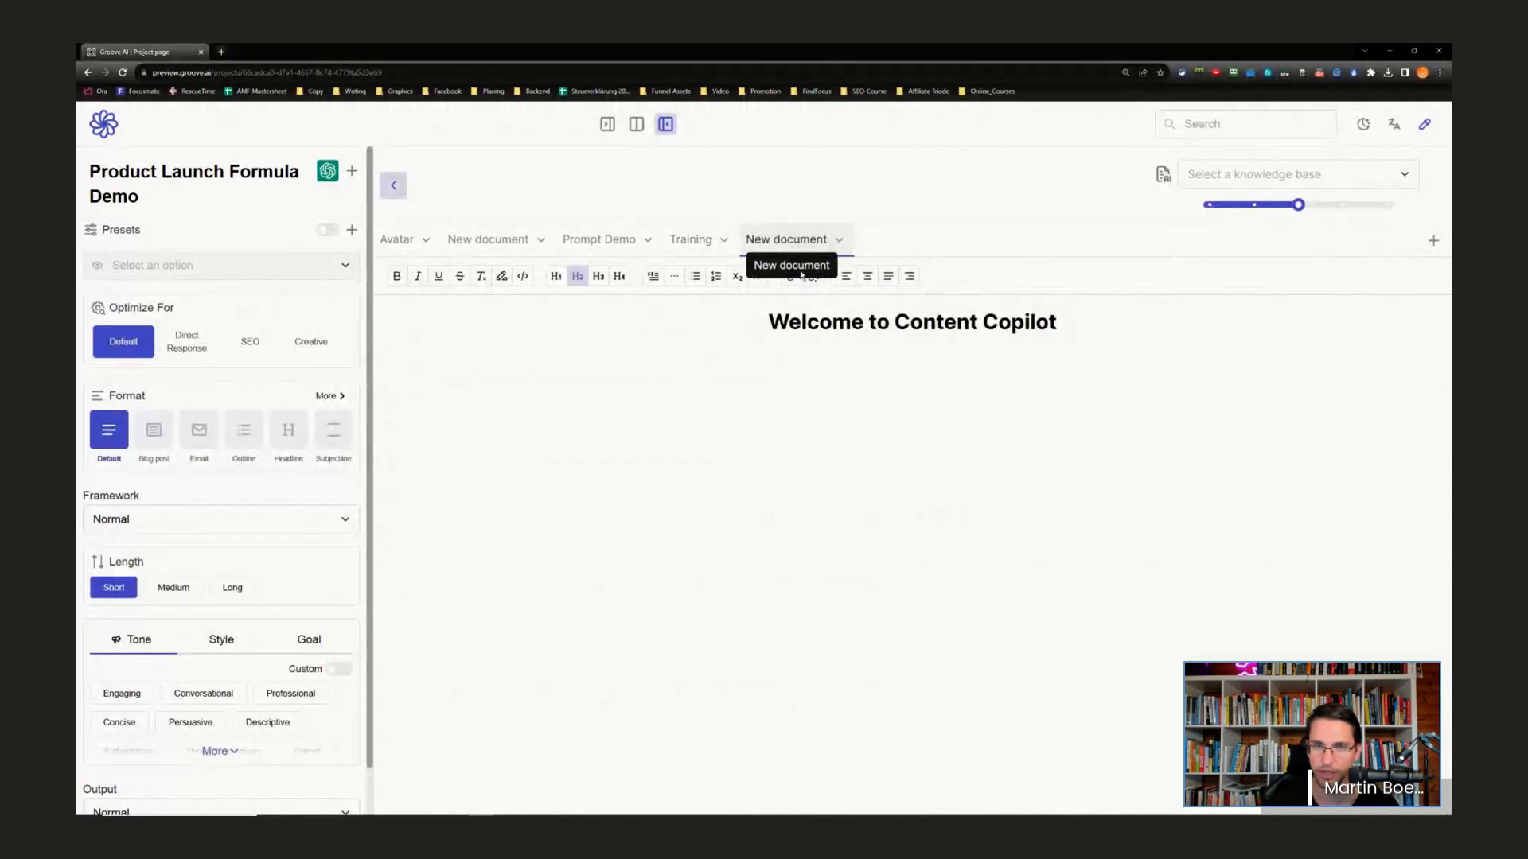
drag(1074, 327, 592, 326)
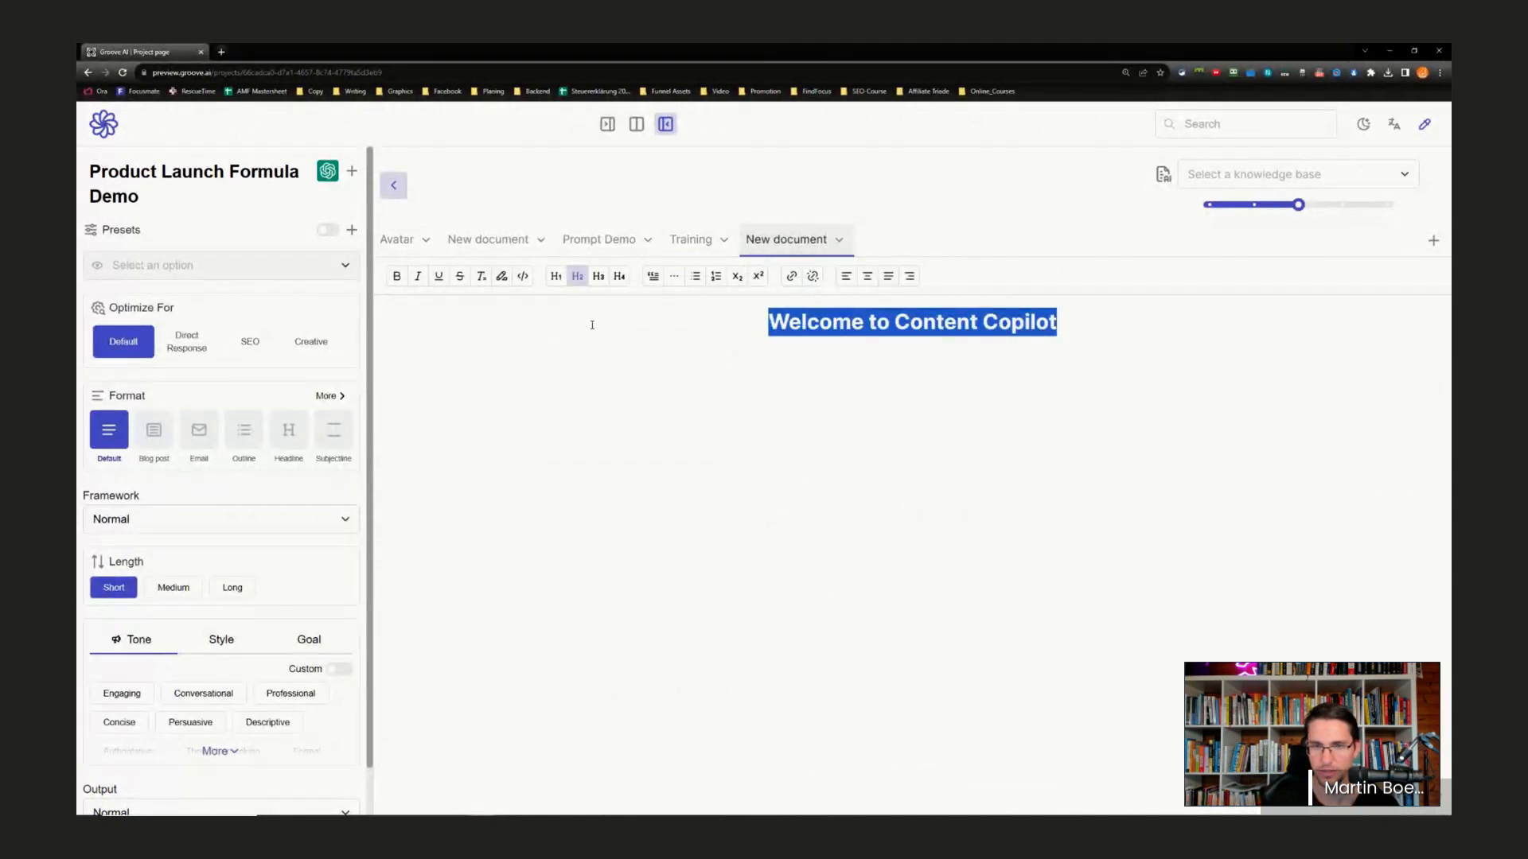
text(Emails)
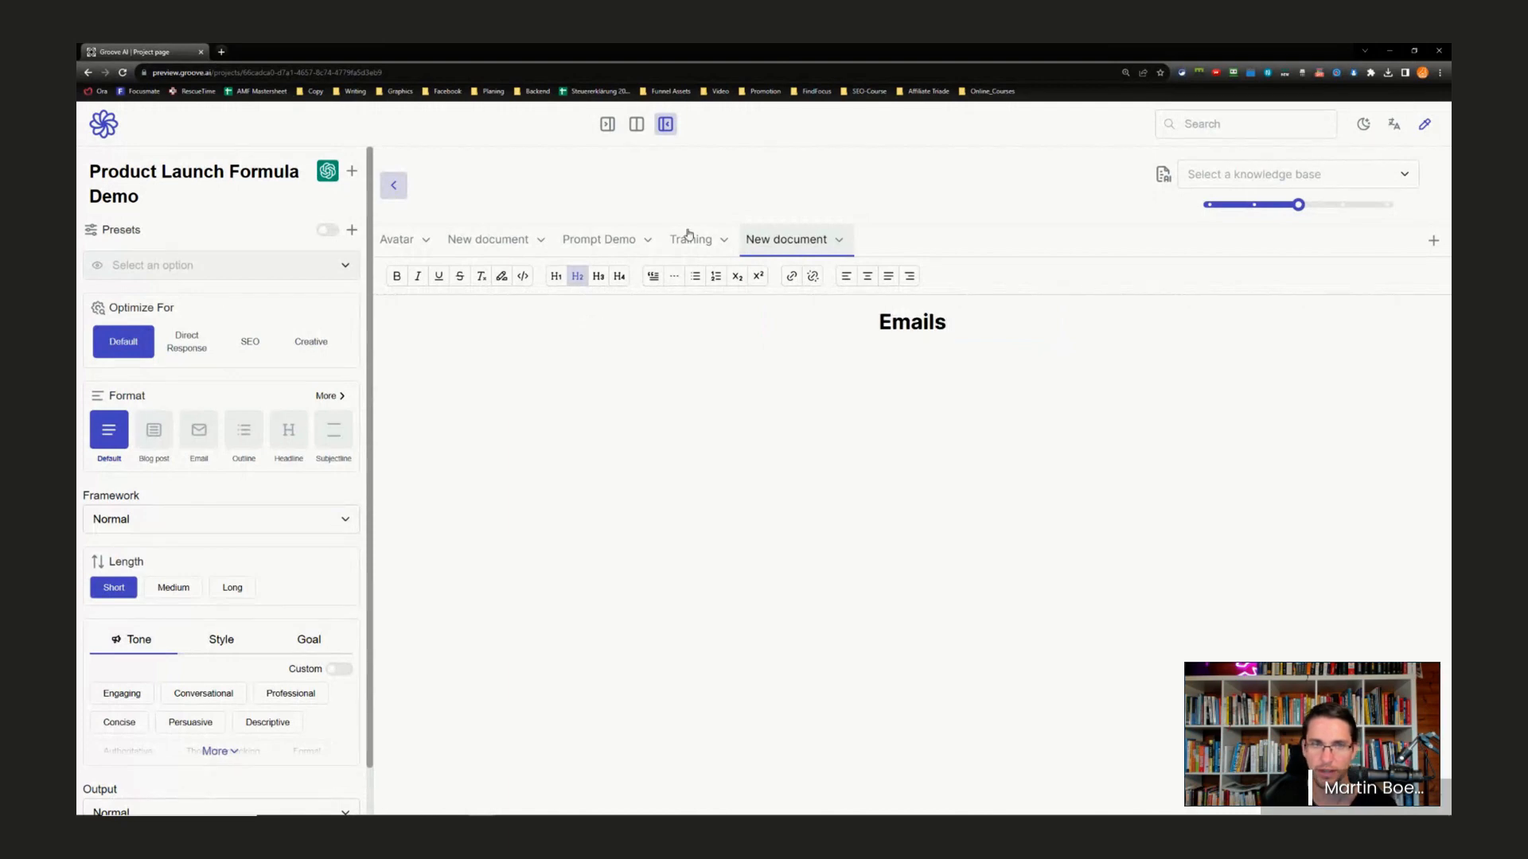
- Show the chat beside the document and set the response format to Email with the Problem and Solution framework
click(636, 125)
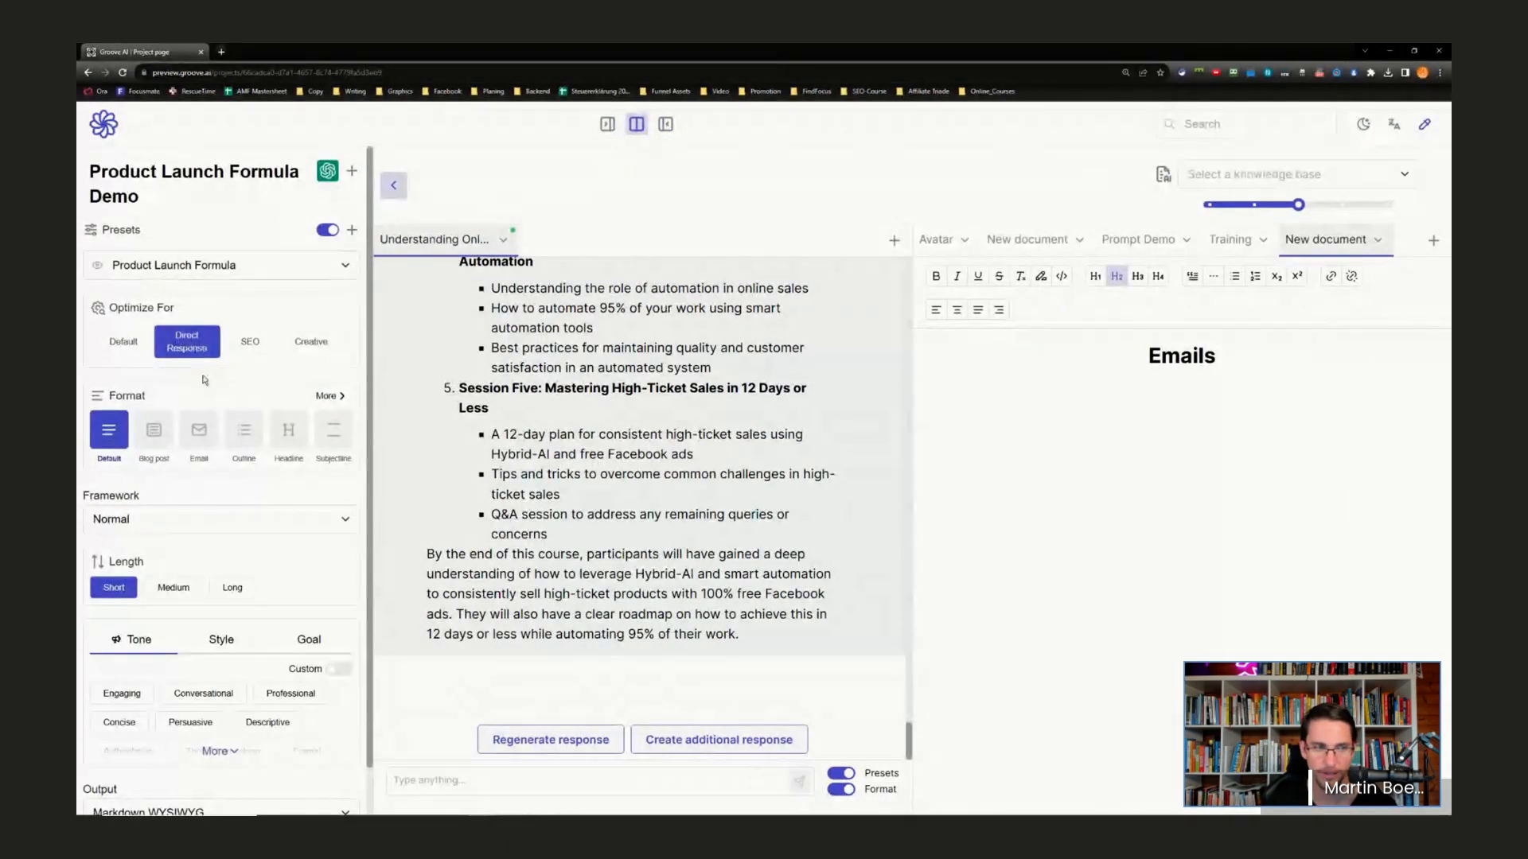
click(199, 430)
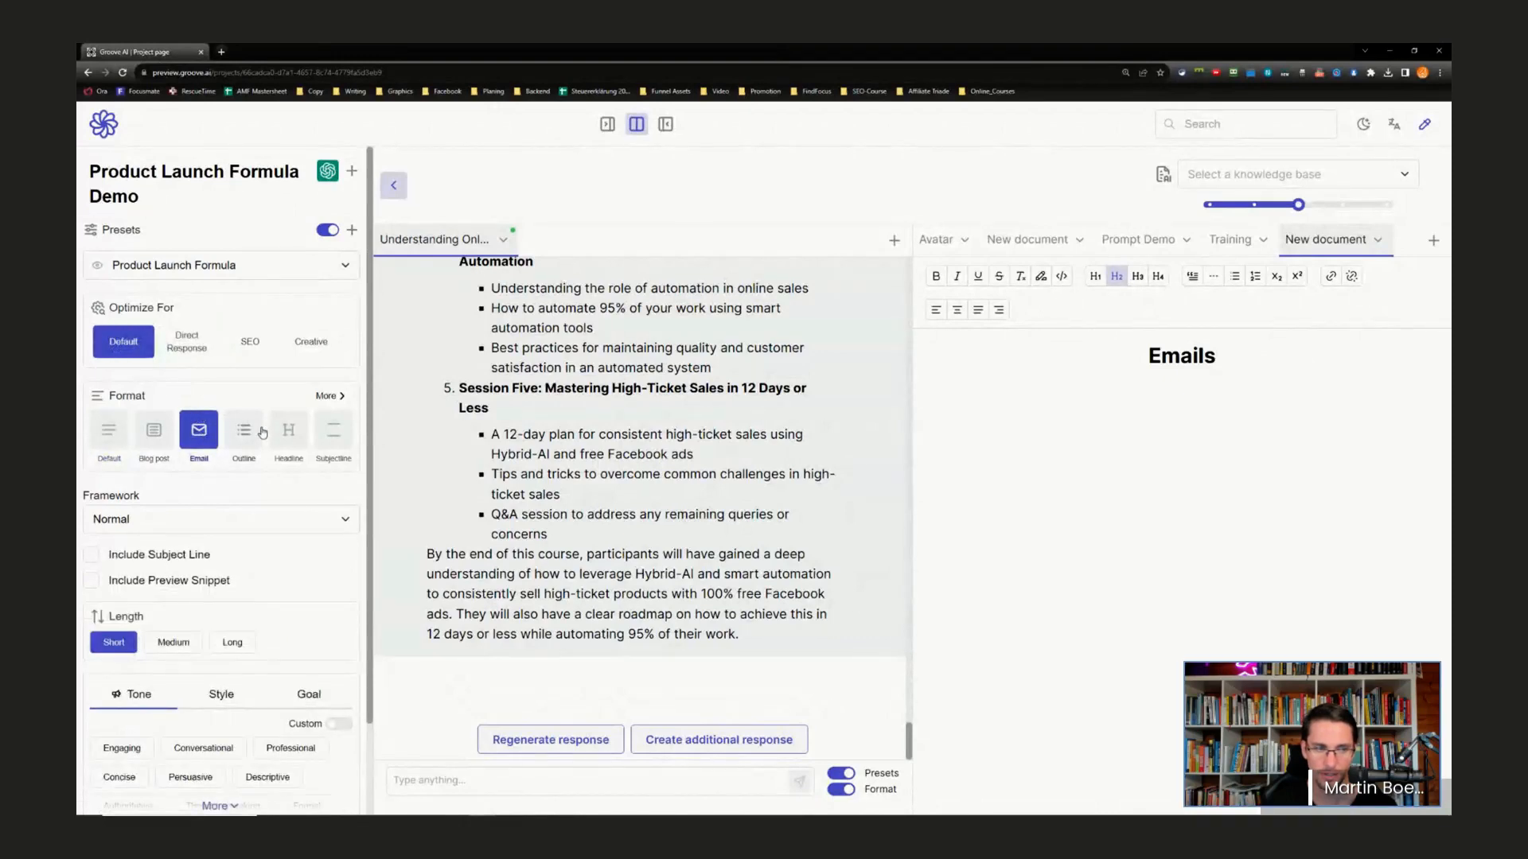
click(252, 522)
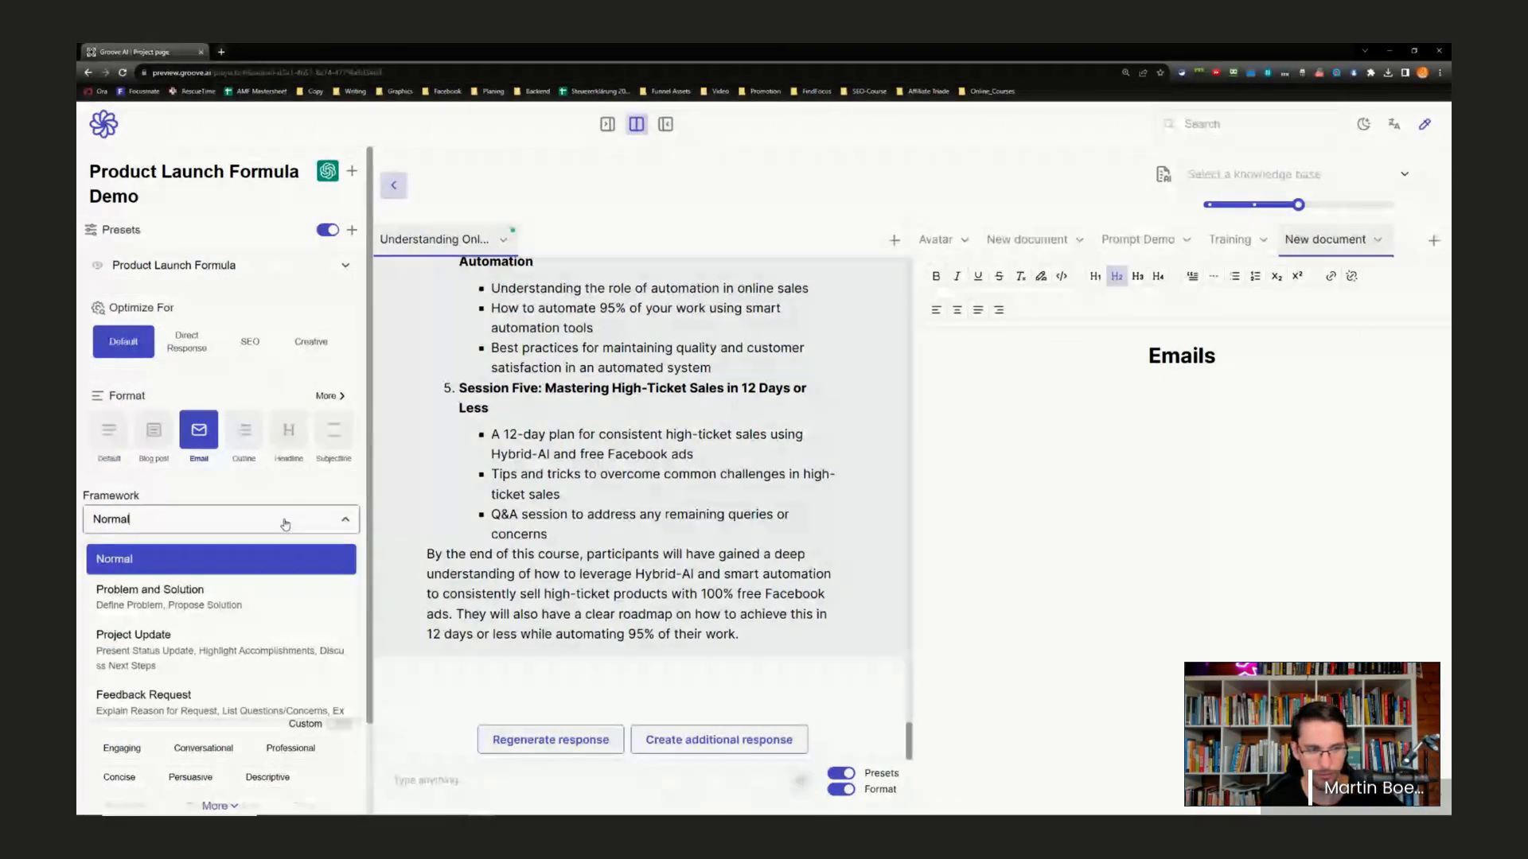
click(239, 599)
scroll(269, 566, down, 2)
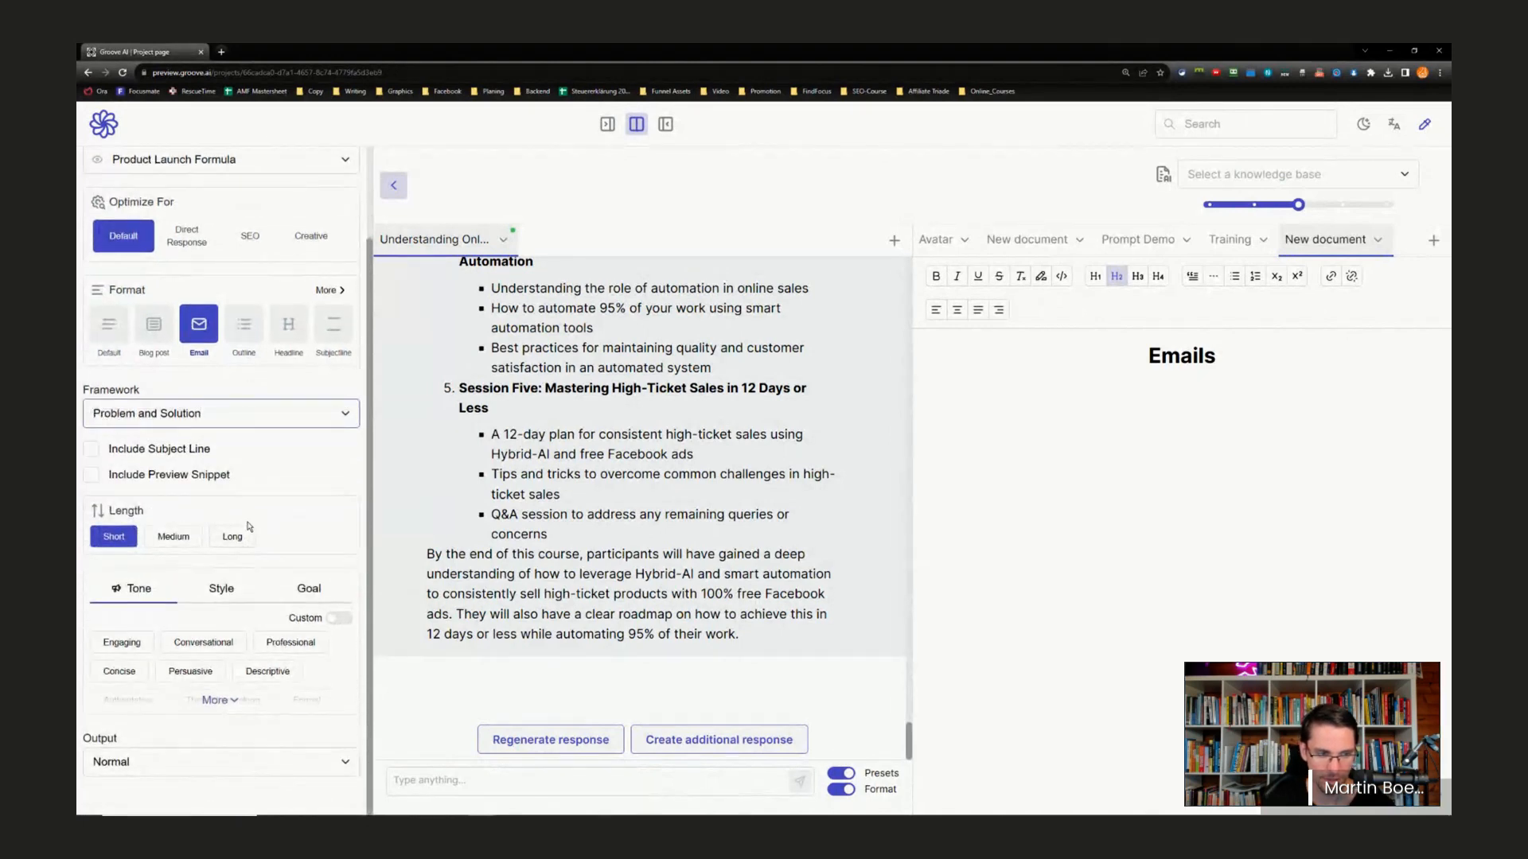
- Set the email's tone to Casual, Inspiring and Conversational
click(233, 702)
scroll(164, 447, down, 3)
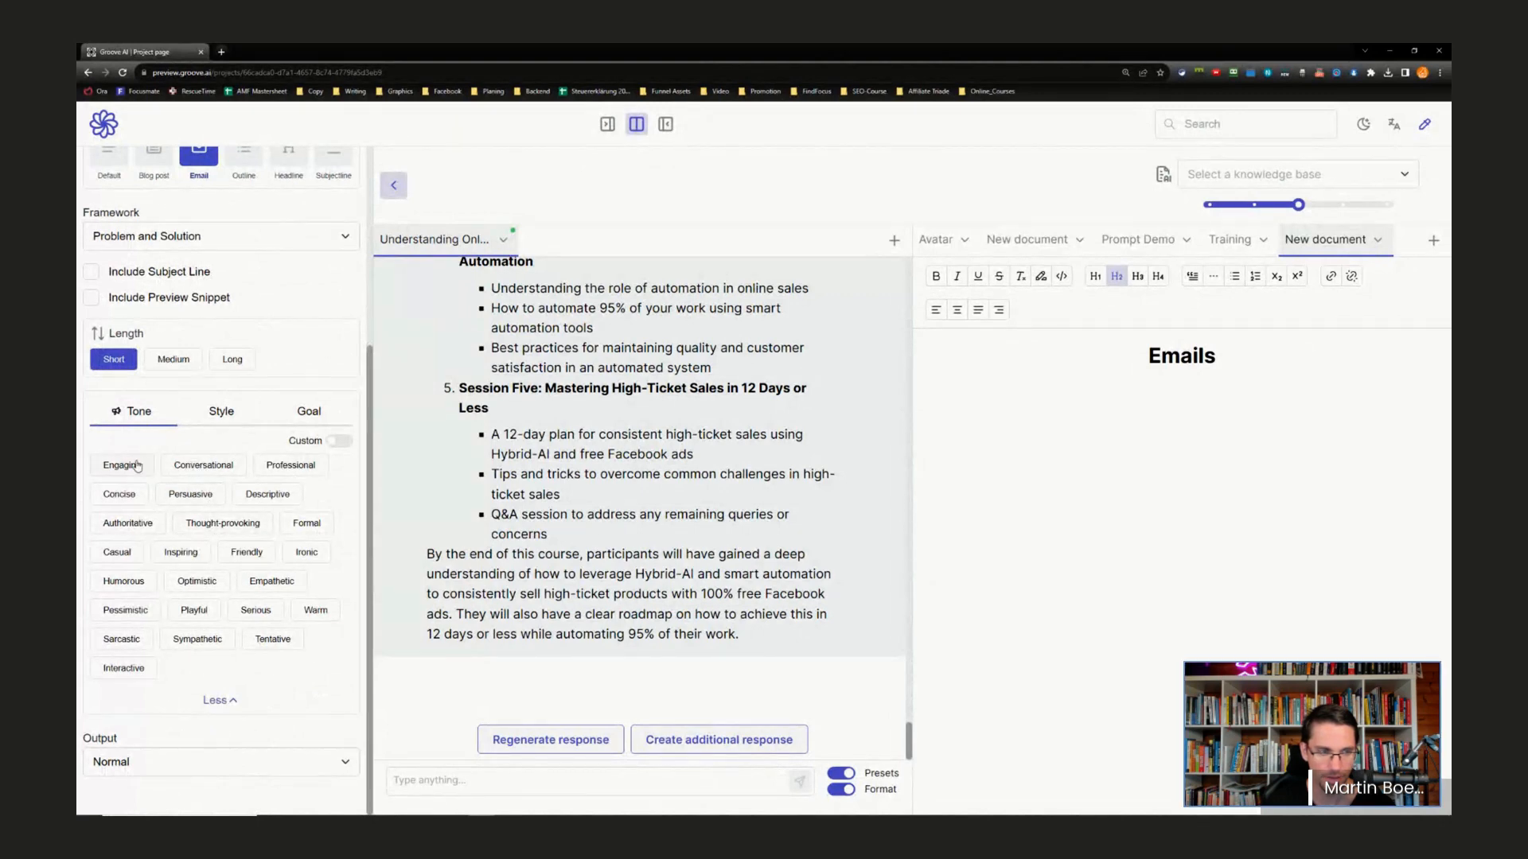
click(115, 552)
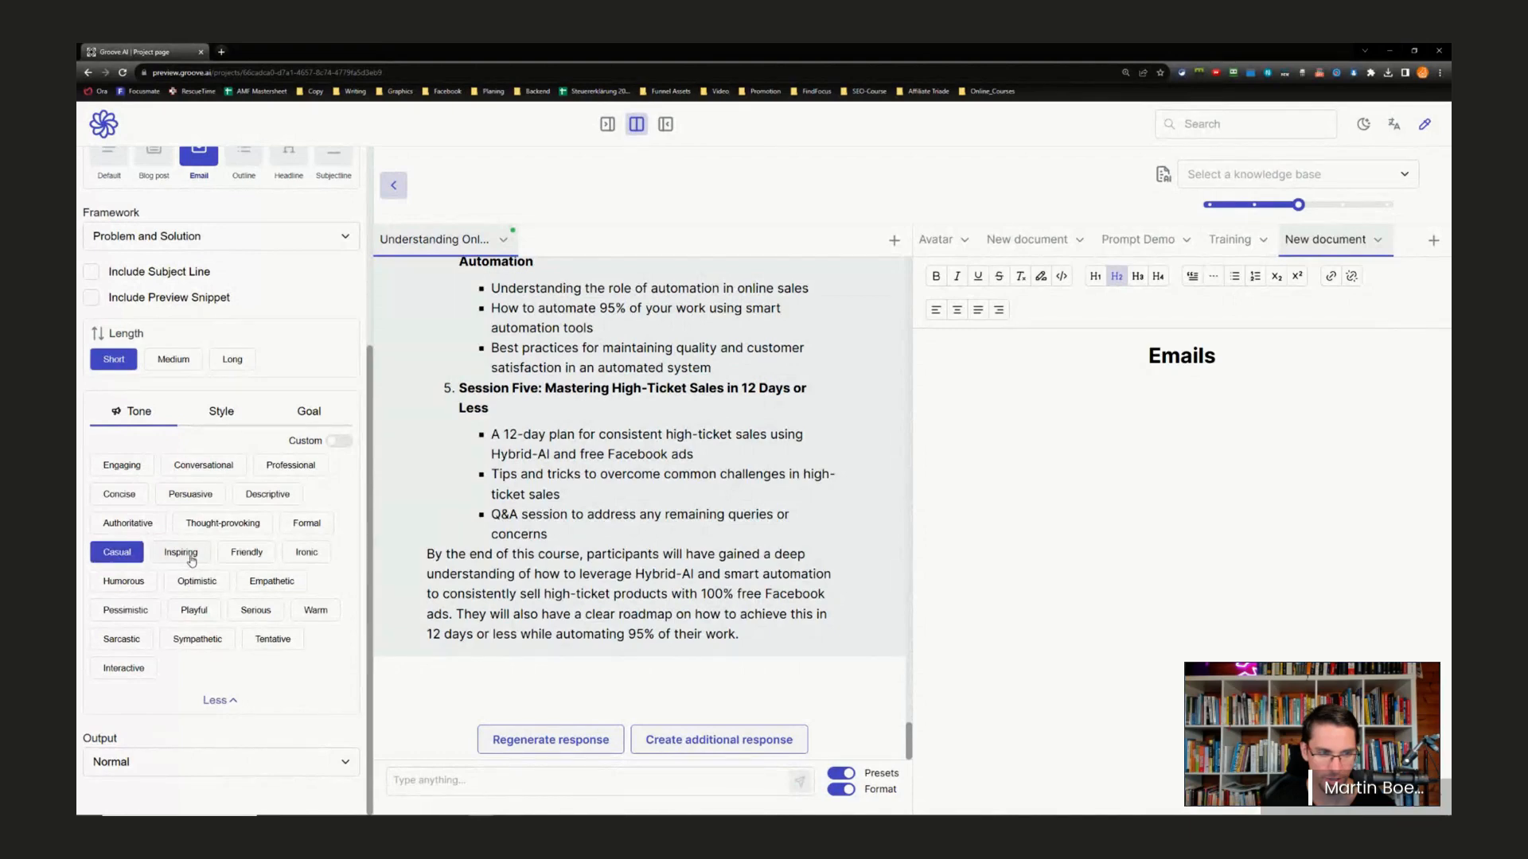
click(191, 559)
click(203, 466)
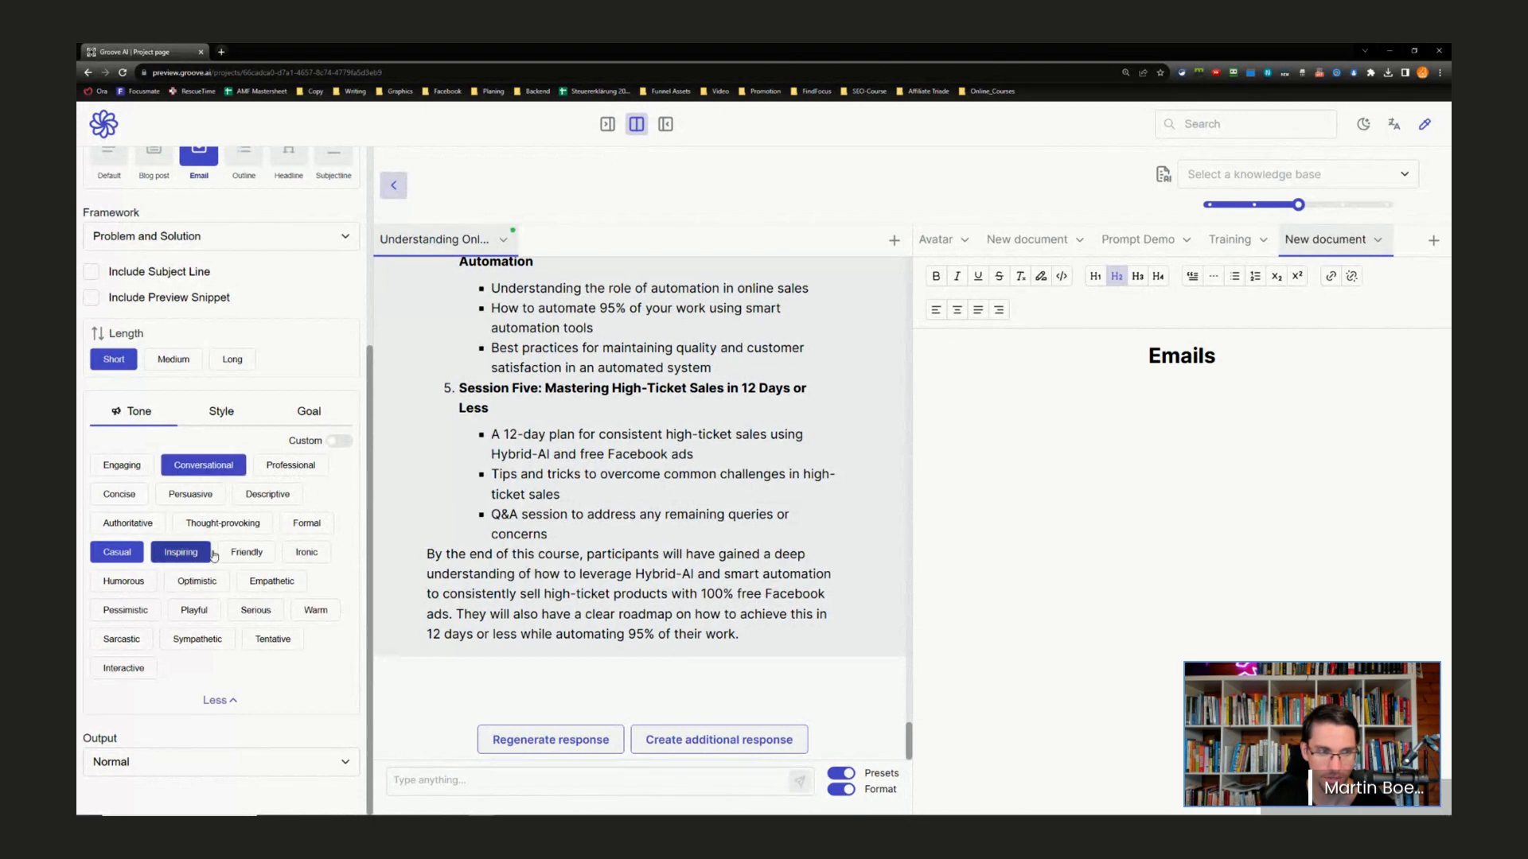
- Set the email's writing style to Conversational
click(223, 411)
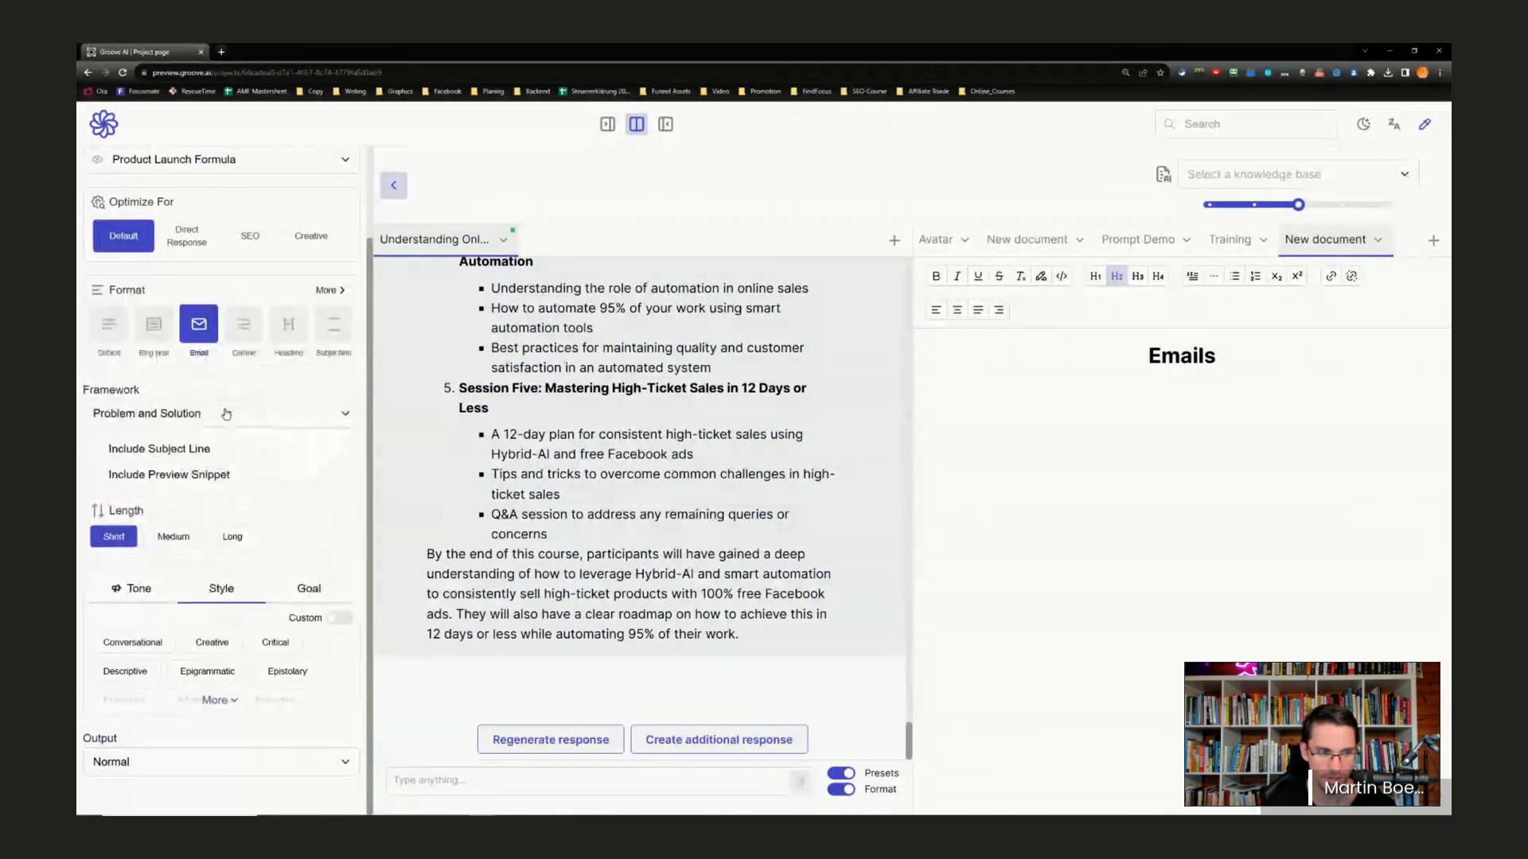
scroll(263, 611, down, 2)
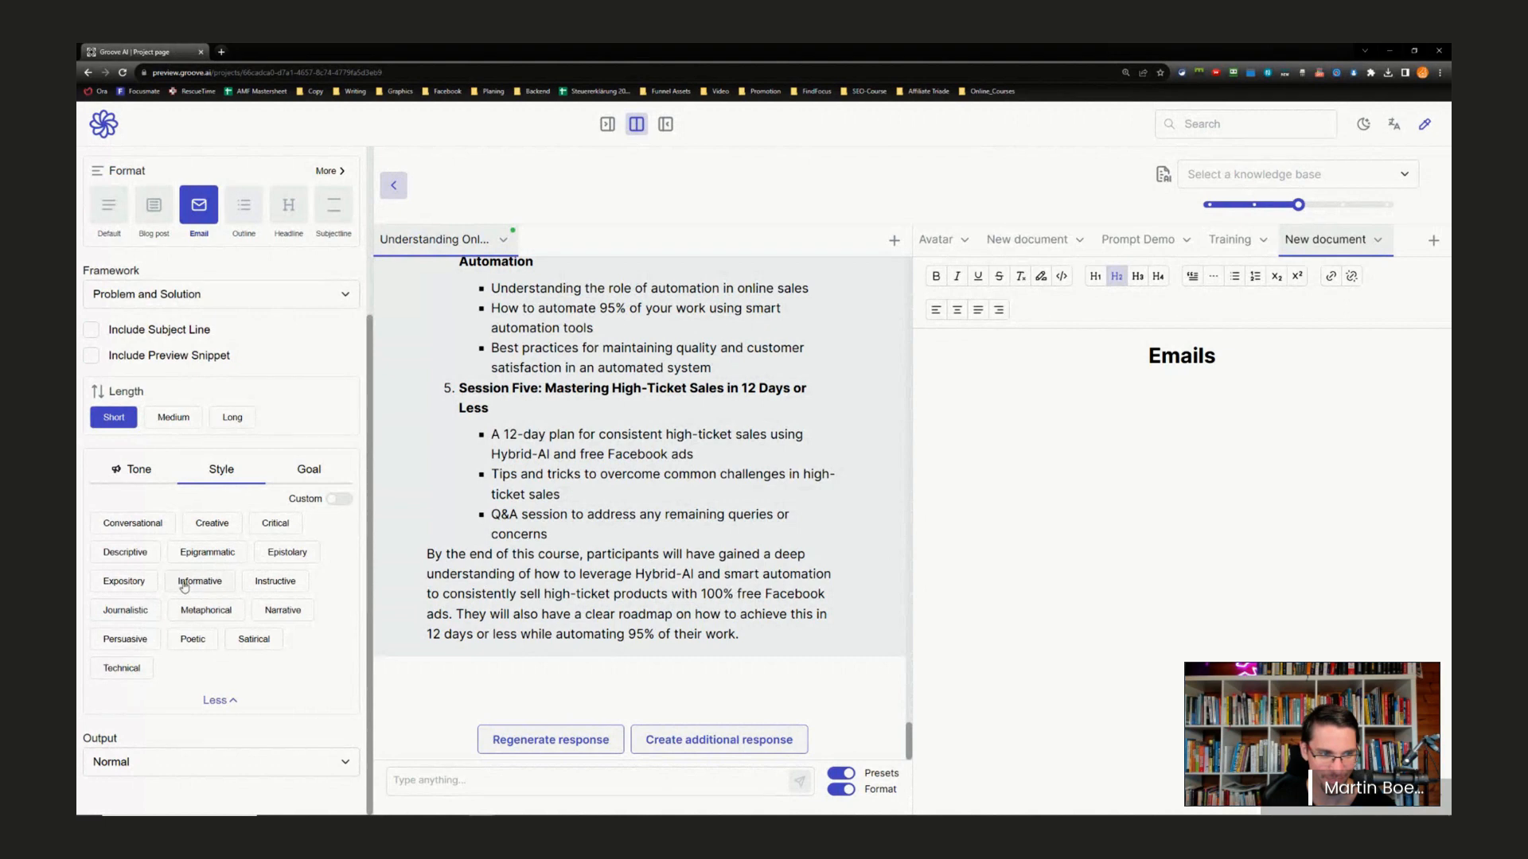
click(142, 527)
- Set the email's goal to Lead Generation
click(310, 471)
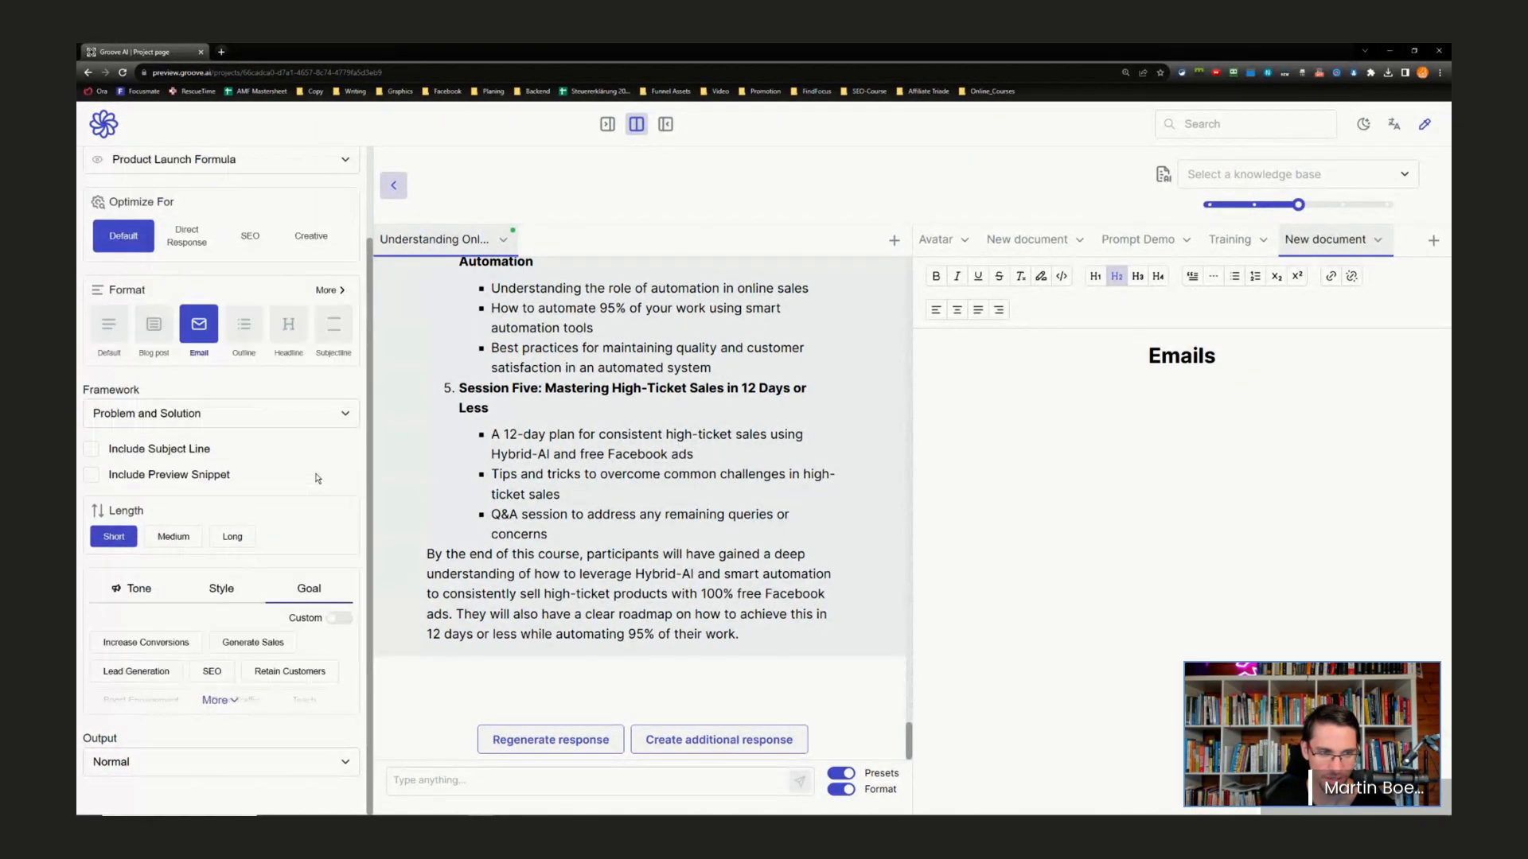
click(216, 700)
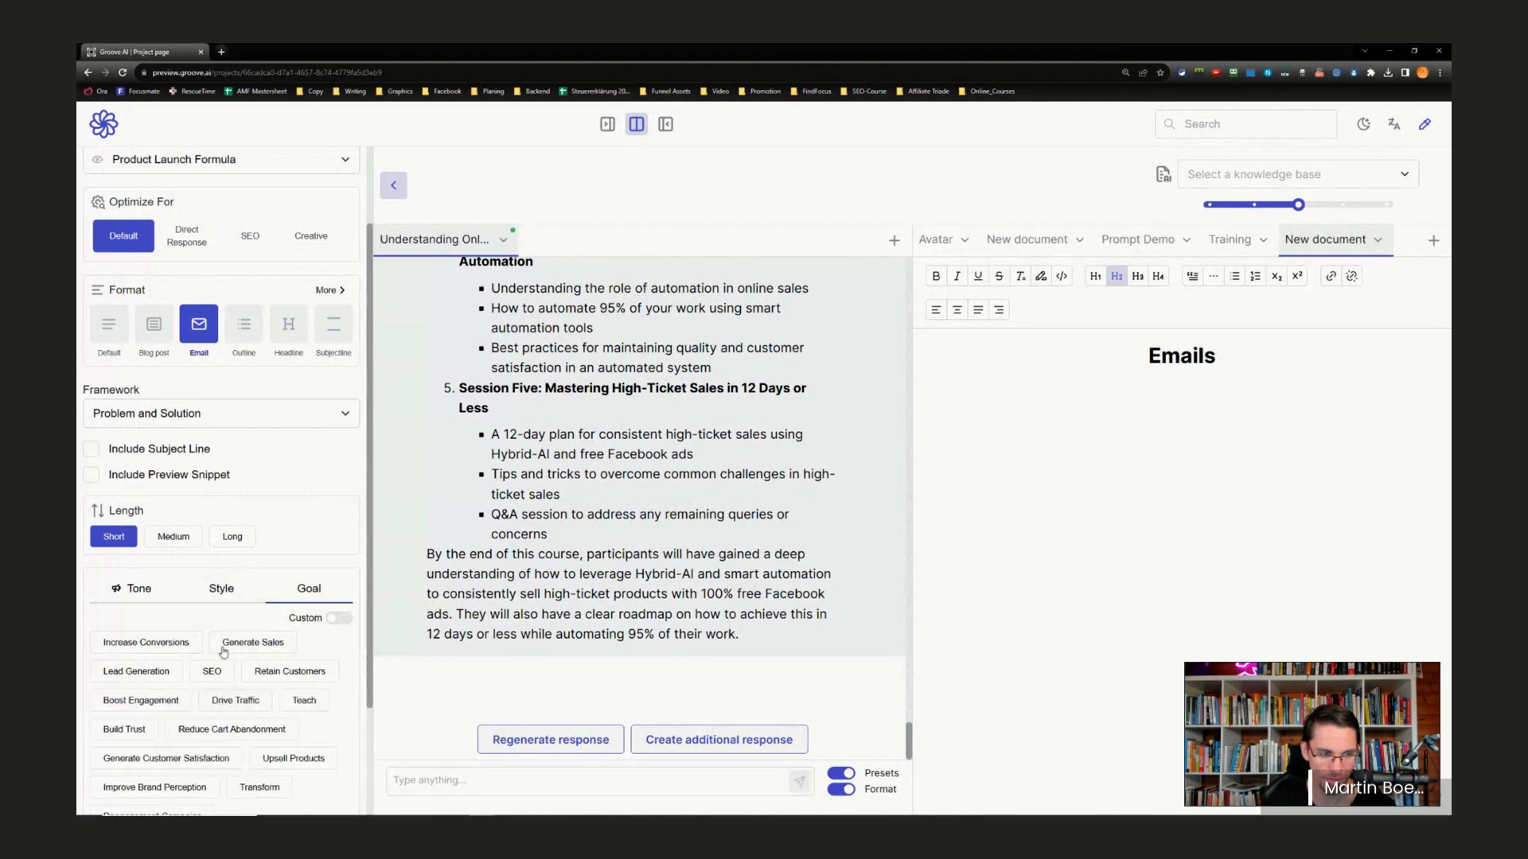
scroll(151, 573, down, 2)
click(144, 549)
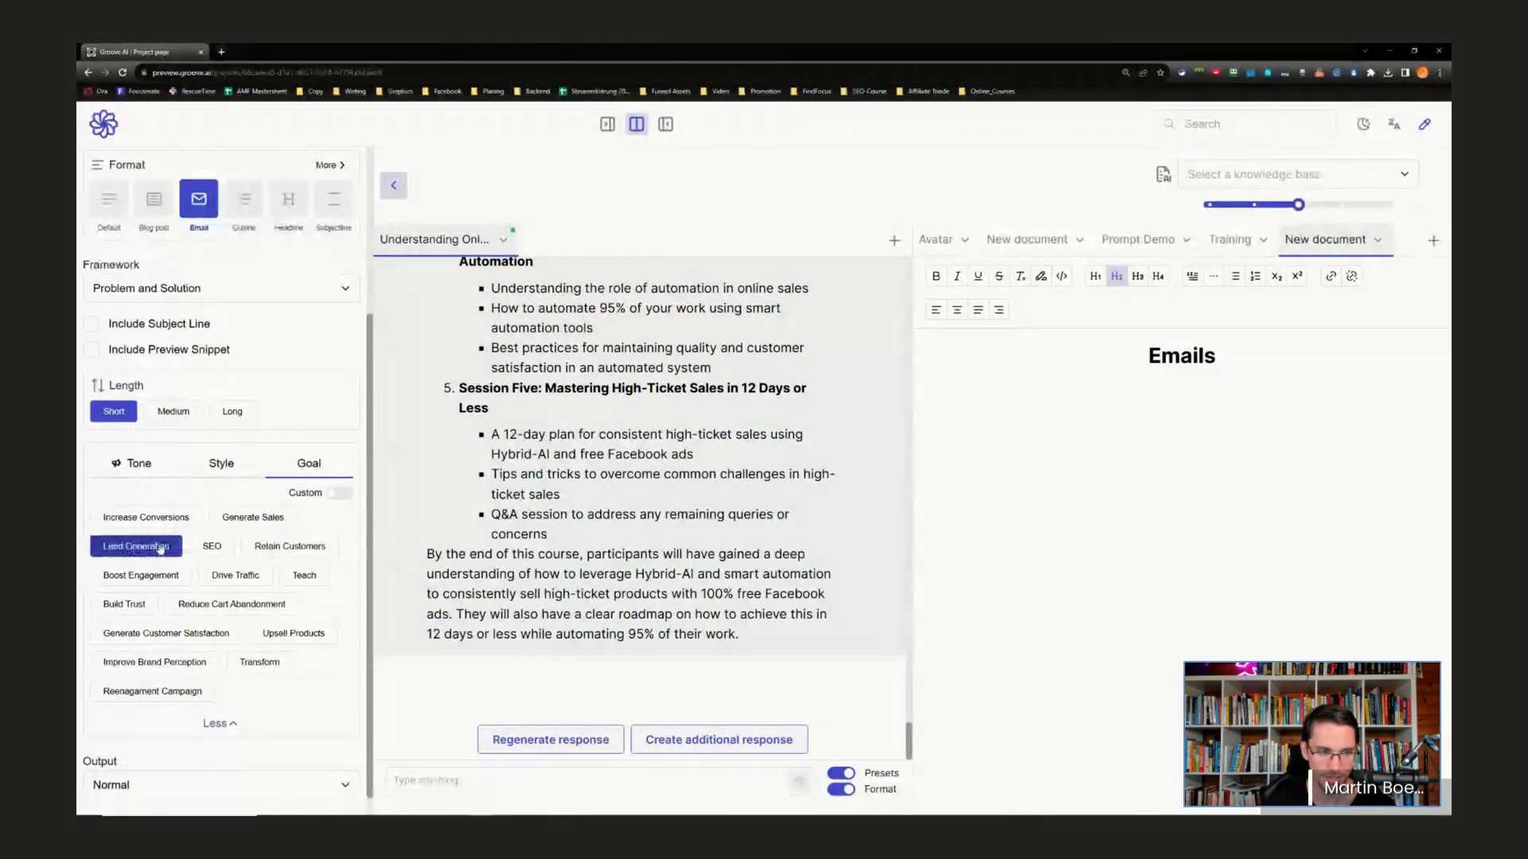
scroll(262, 628, down, 1)
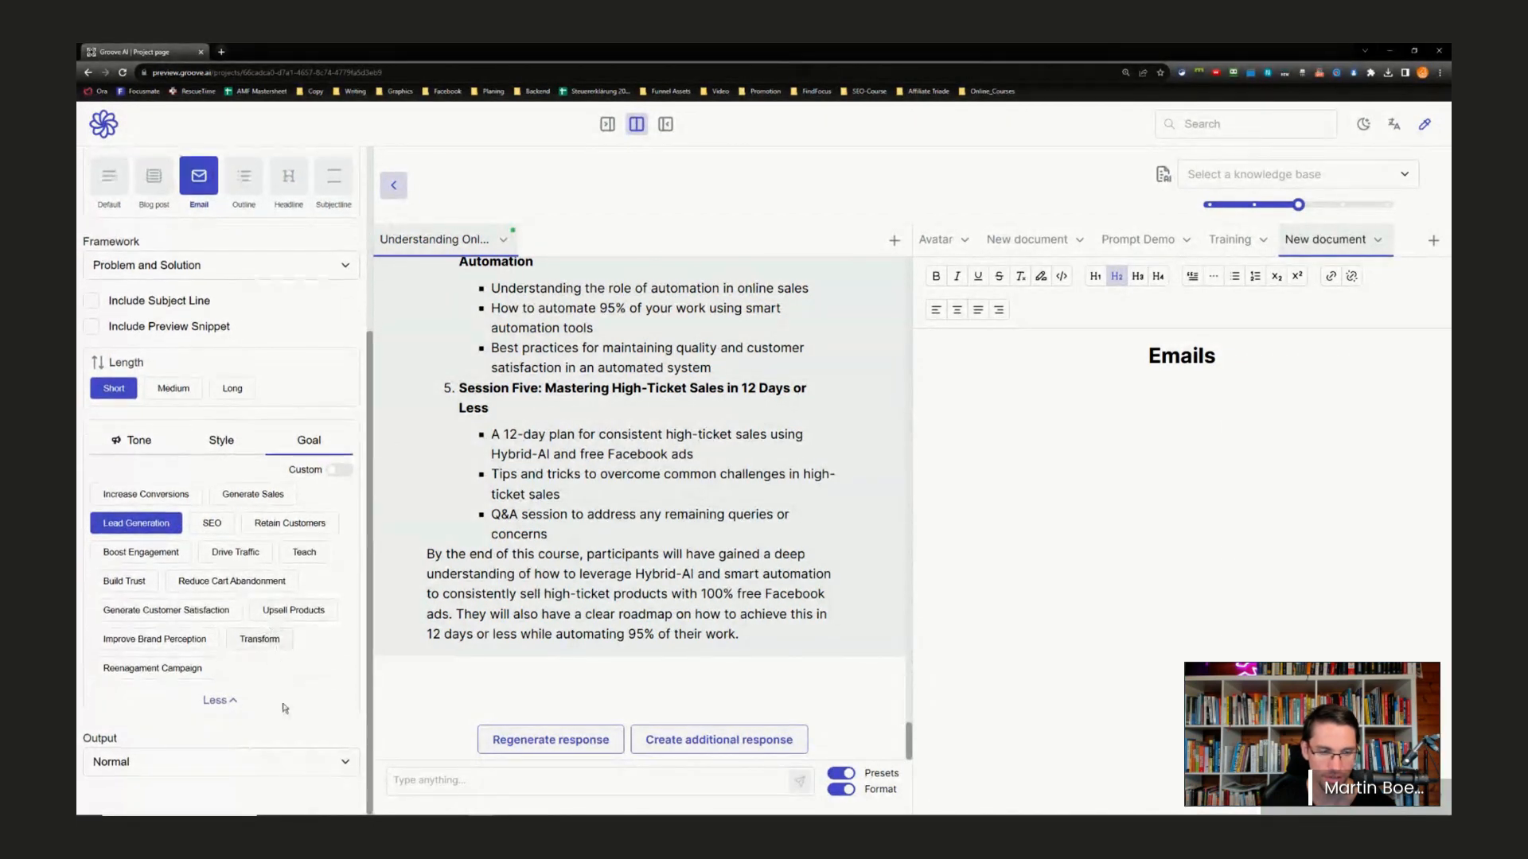
- Set the output format to Markdown WYSIWYG and optimize the responses for Direct Response
click(313, 772)
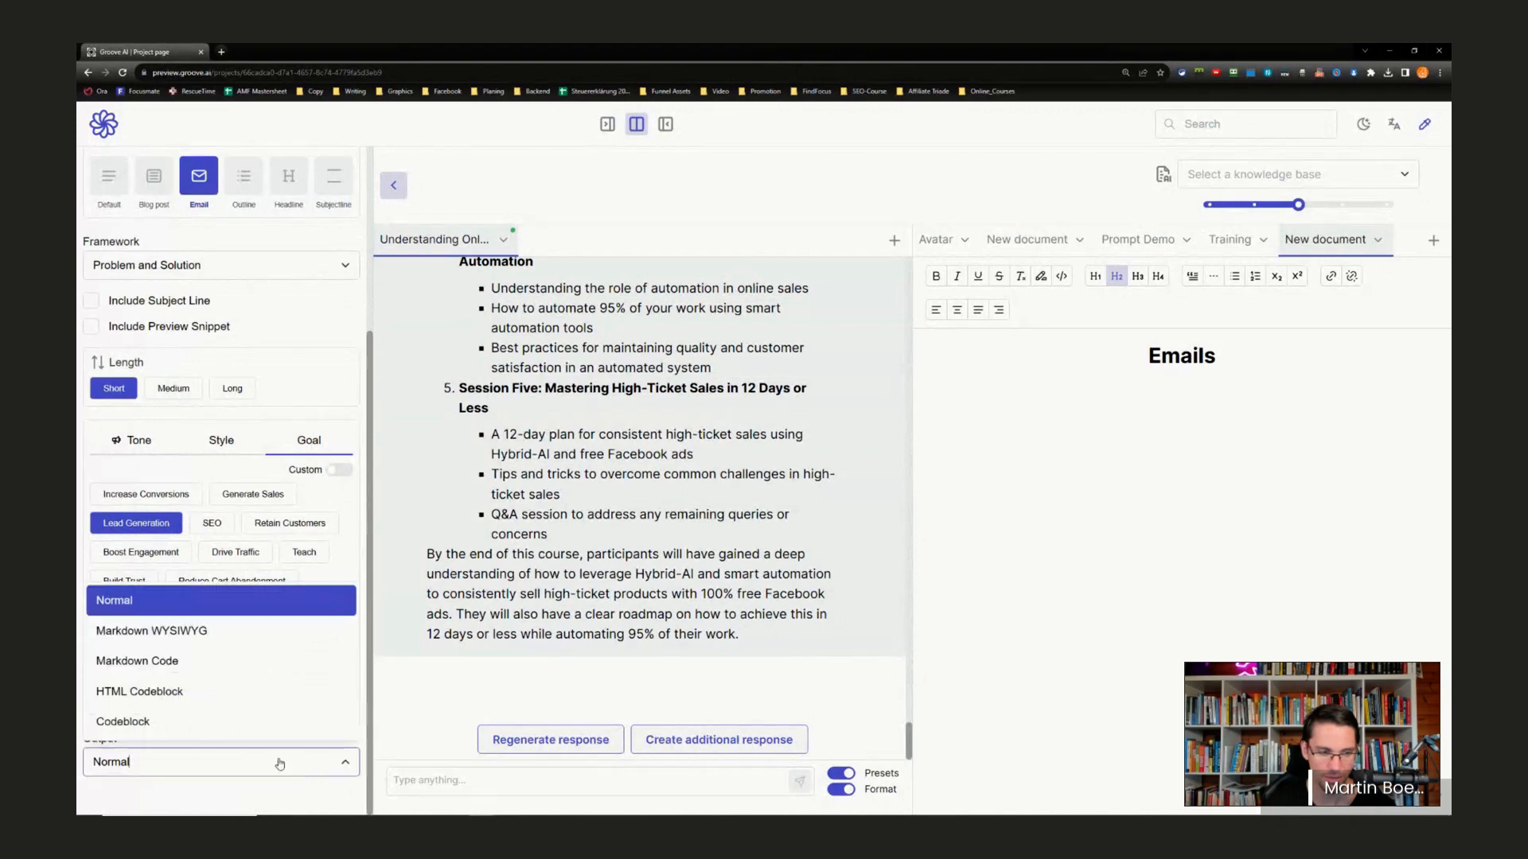
click(191, 641)
scroll(306, 502, up, 4)
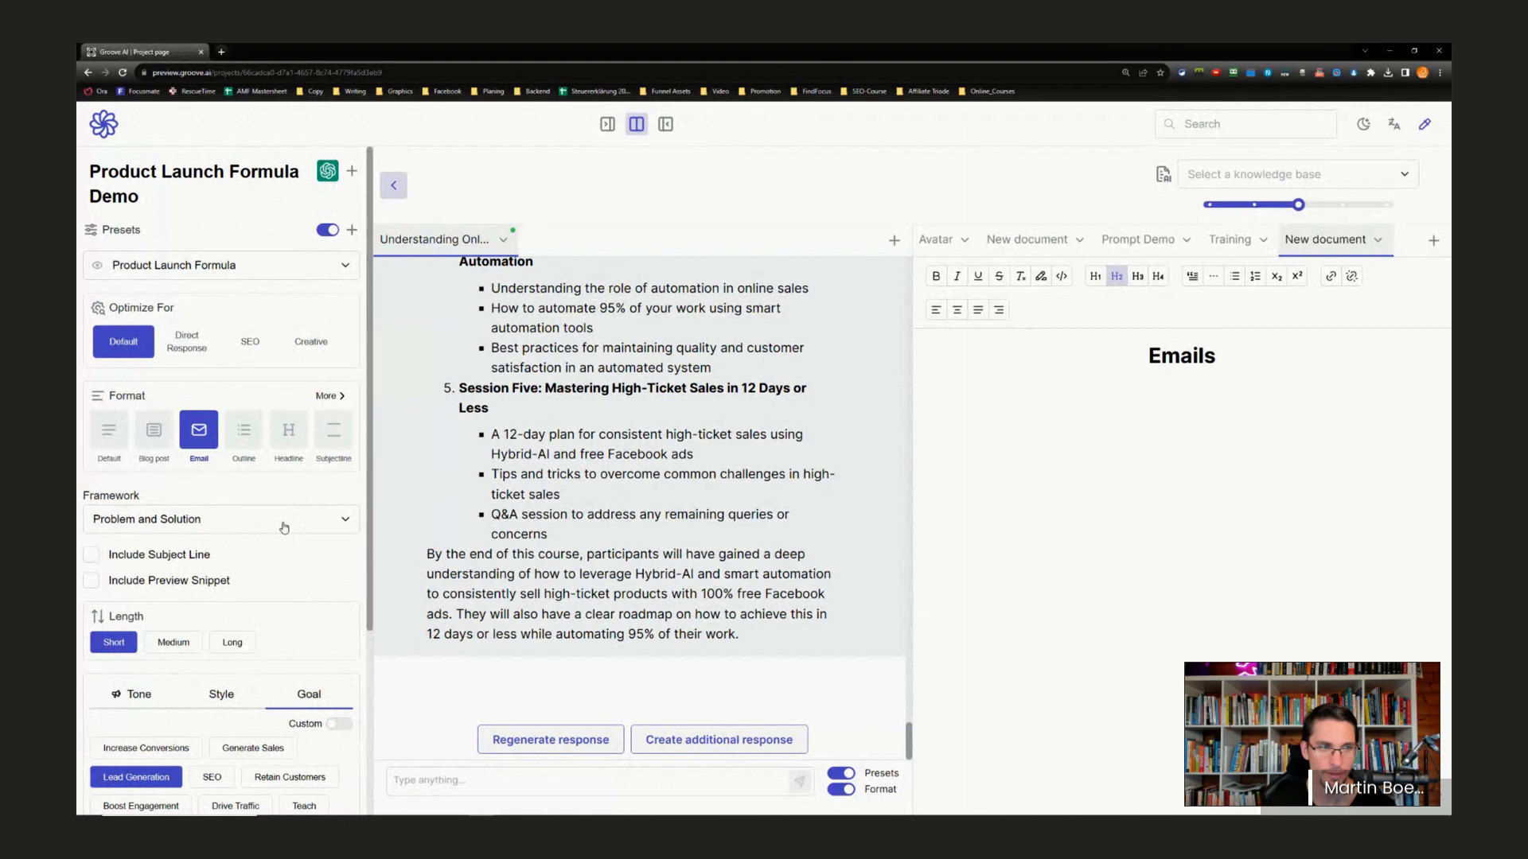
click(187, 342)
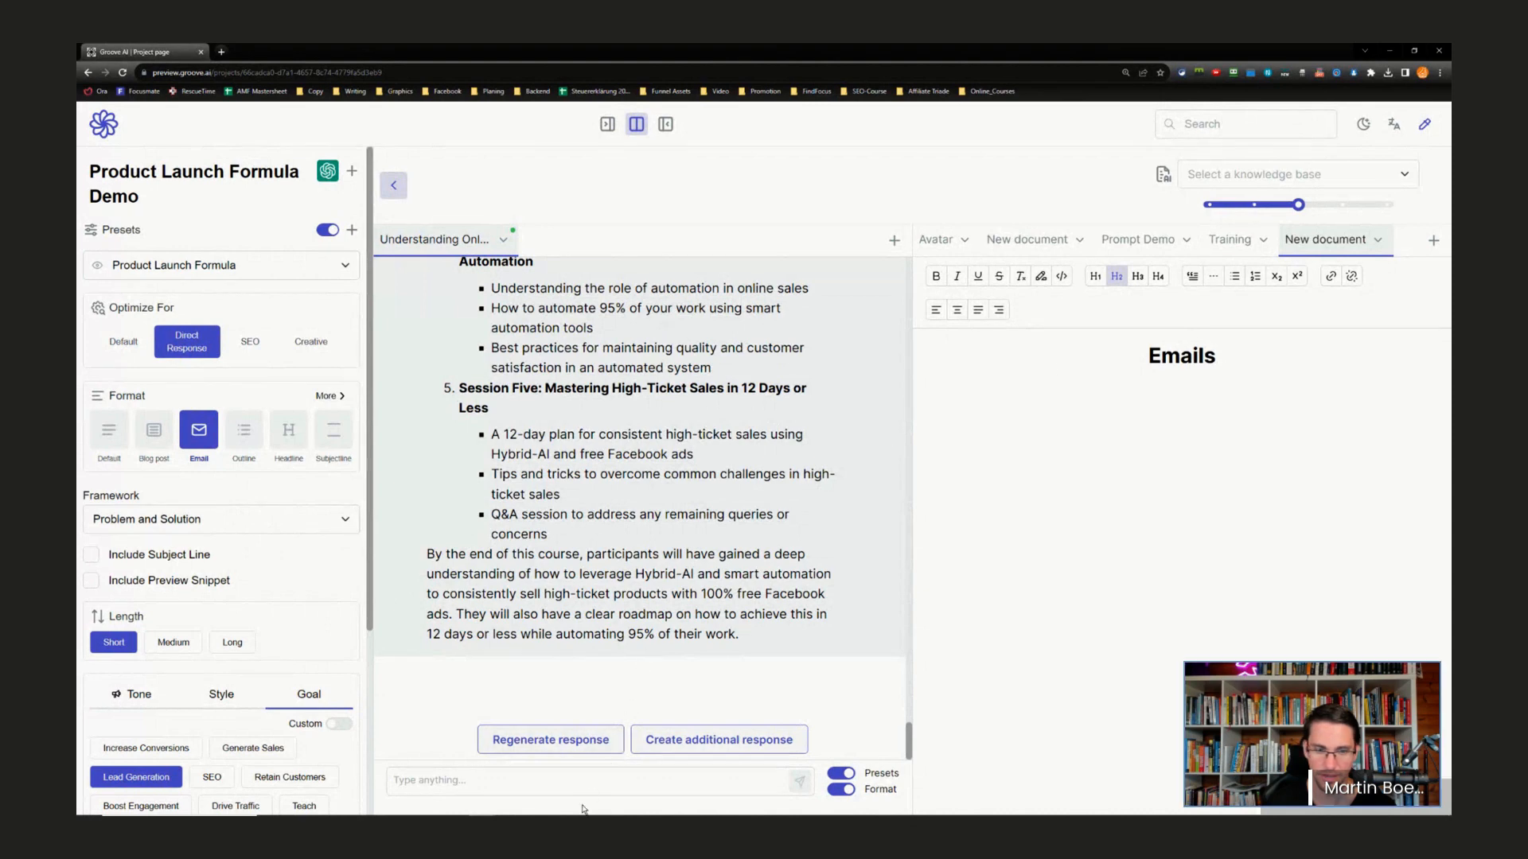
- Start the chat prompt with "Write an email" without sending it
click(553, 790)
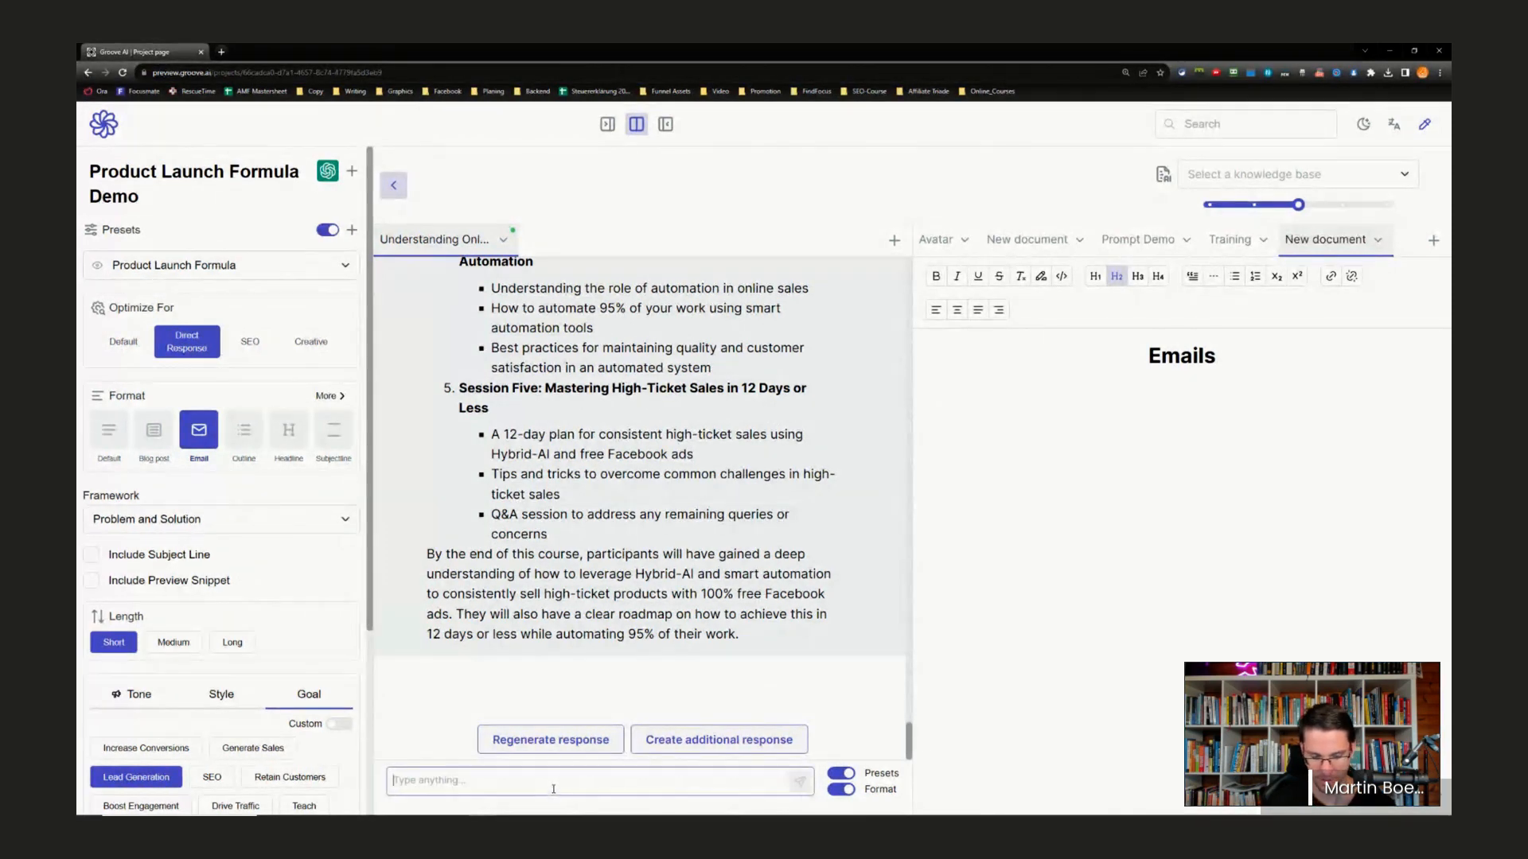
text(Wrtie)
key(BackSpace)
key(BackSpace)
key(BackSpace)
key(BackSpace)
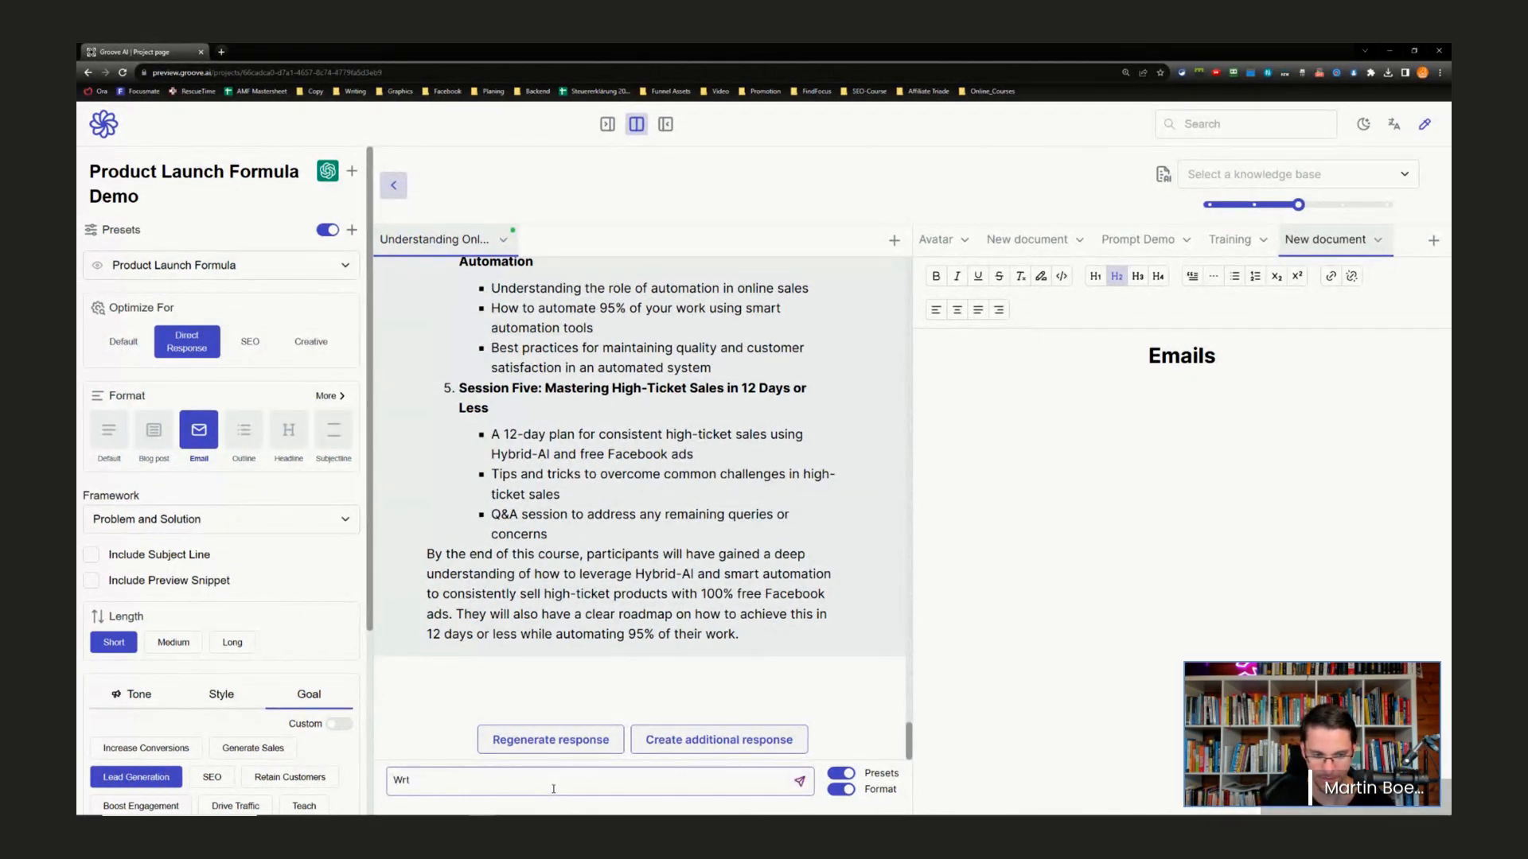
text(ite an)
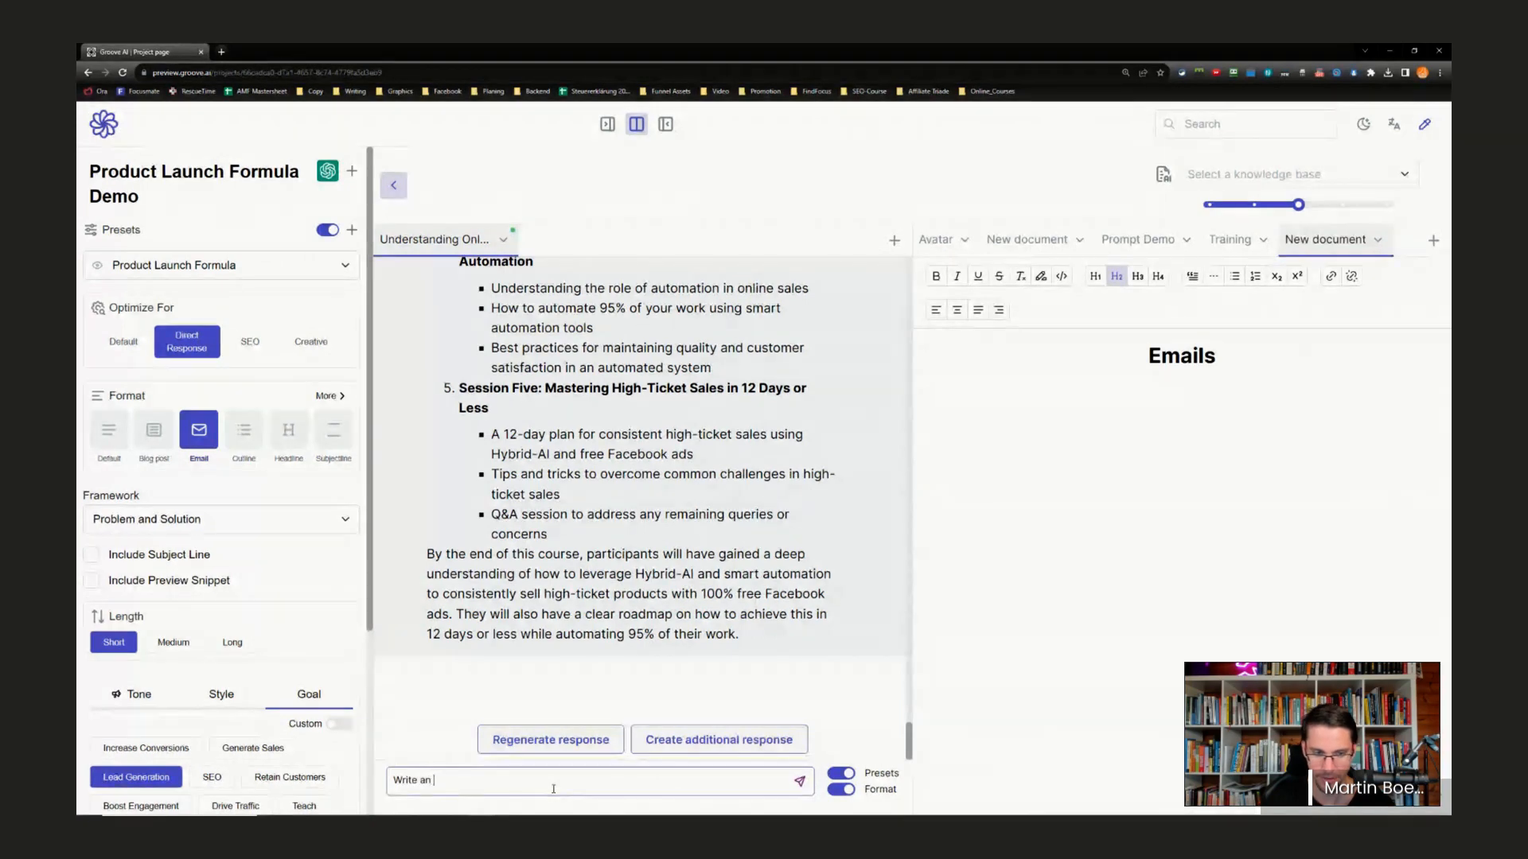
text( email)
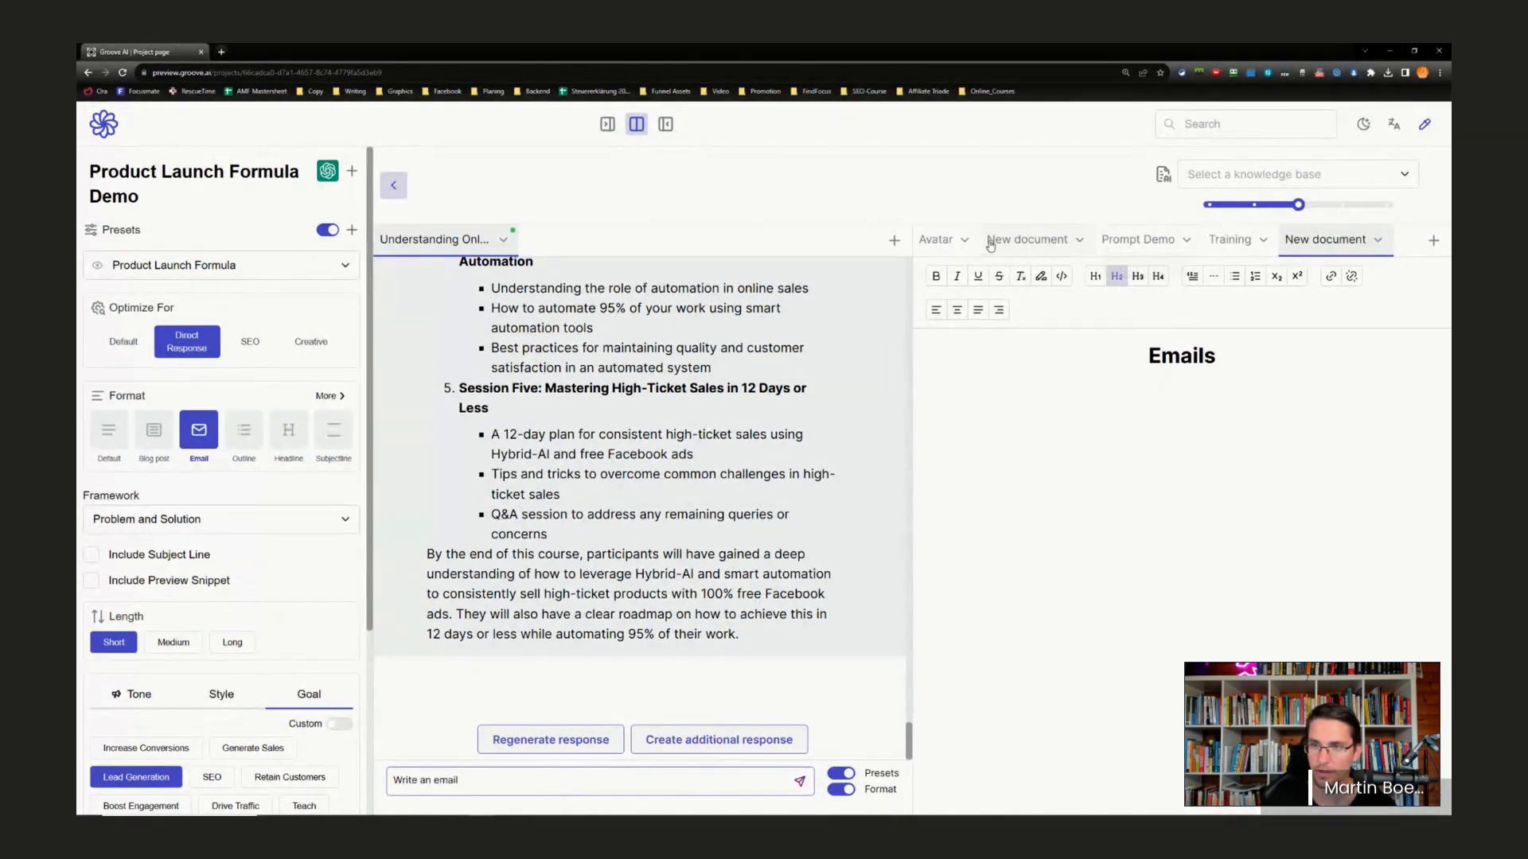
- Copy "The fear of investing time and money into a venture that may not yield results" from the Avatar document's first section
click(1034, 245)
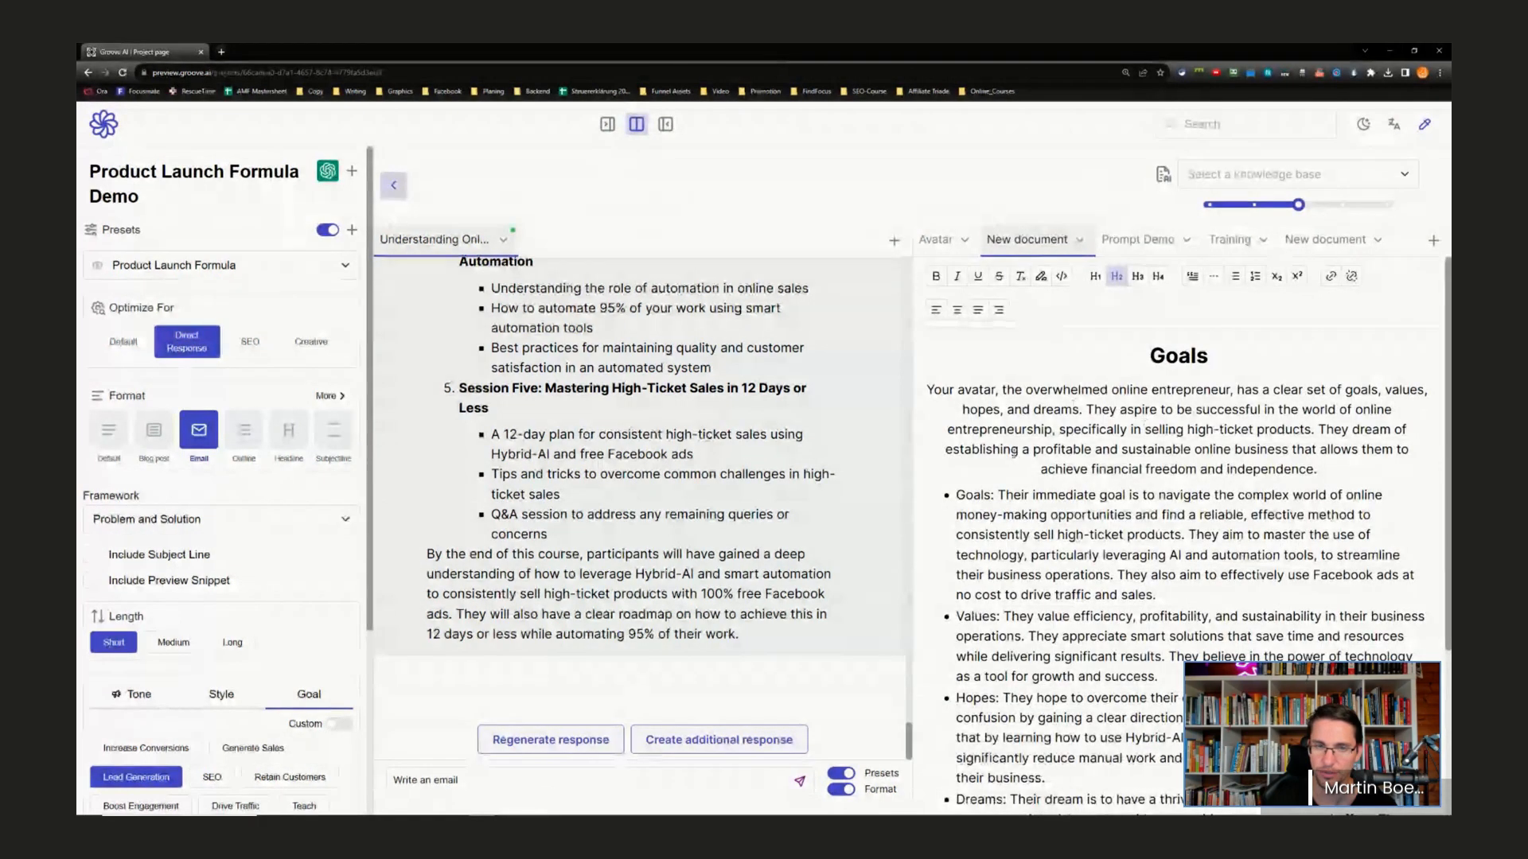
scroll(706, 421, up, 15)
scroll(707, 422, up, 15)
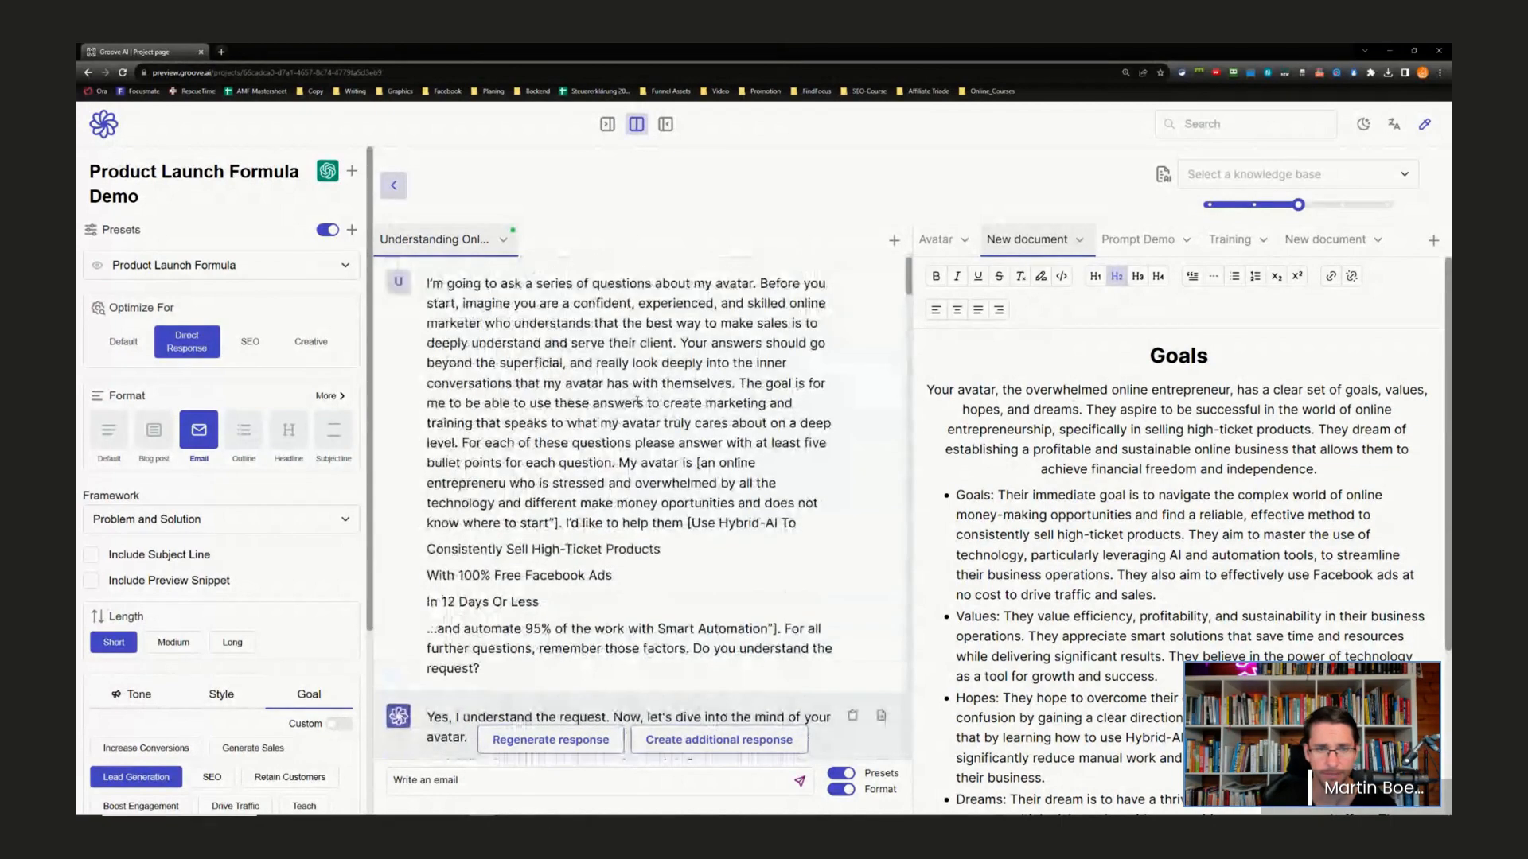
scroll(618, 390, down, 3)
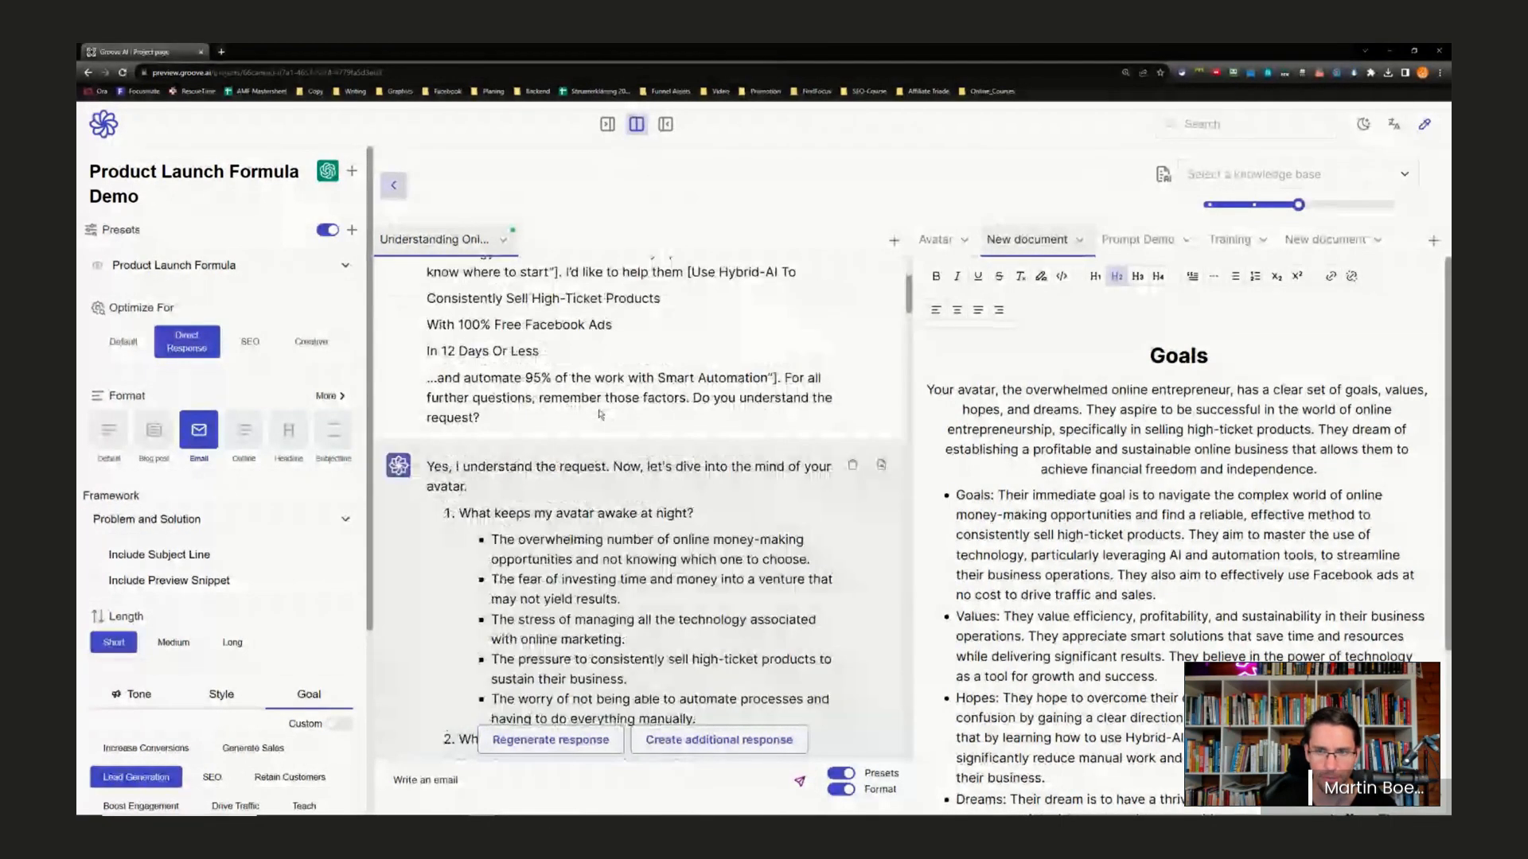
click(935, 239)
scroll(790, 420, up, 2)
scroll(790, 421, up, 1)
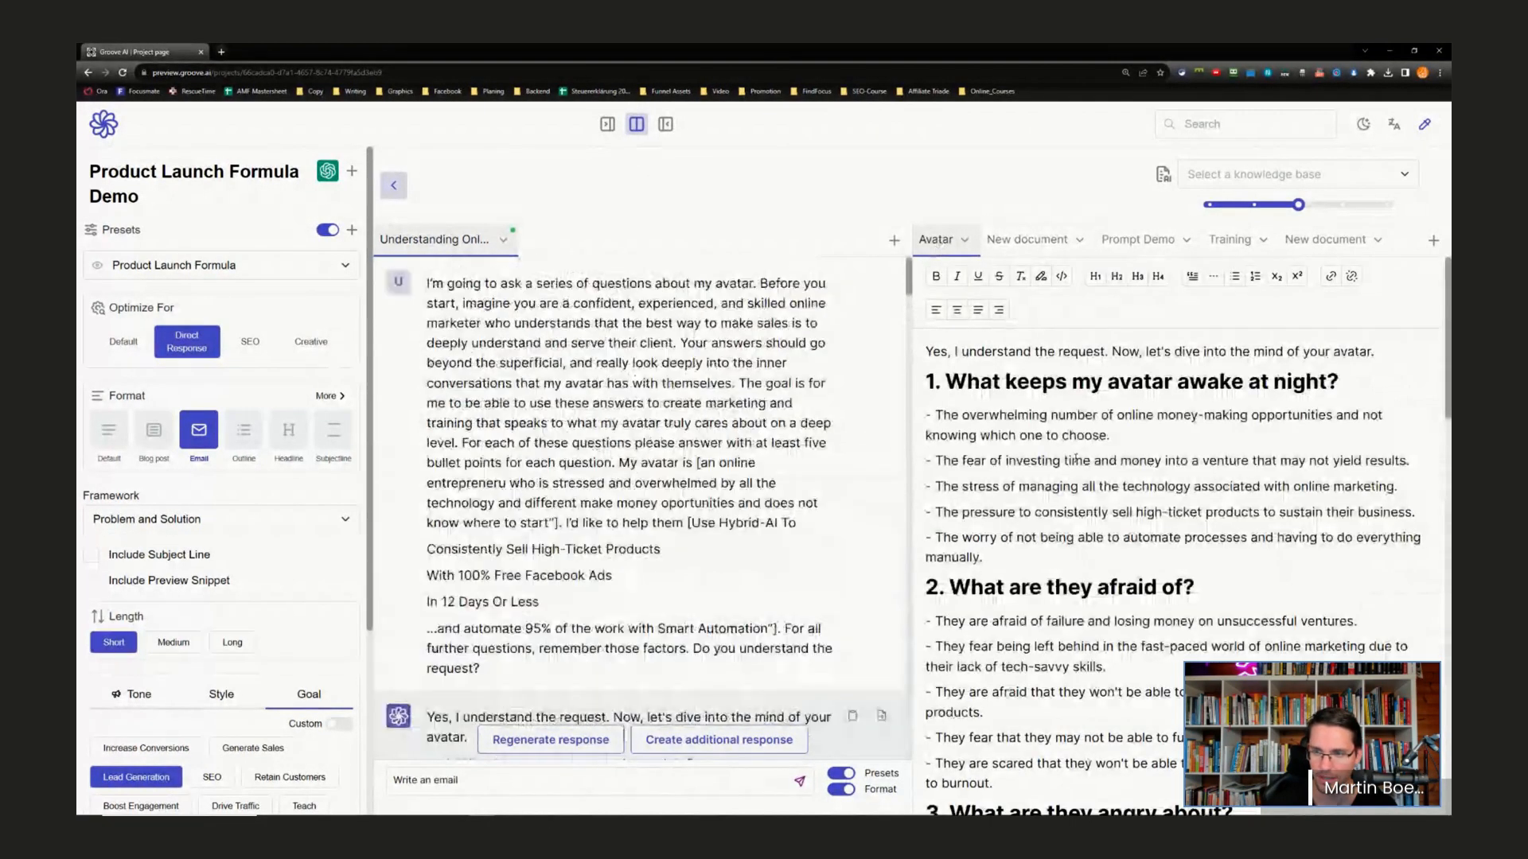
scroll(1070, 440, down, 3)
scroll(1070, 440, up, 3)
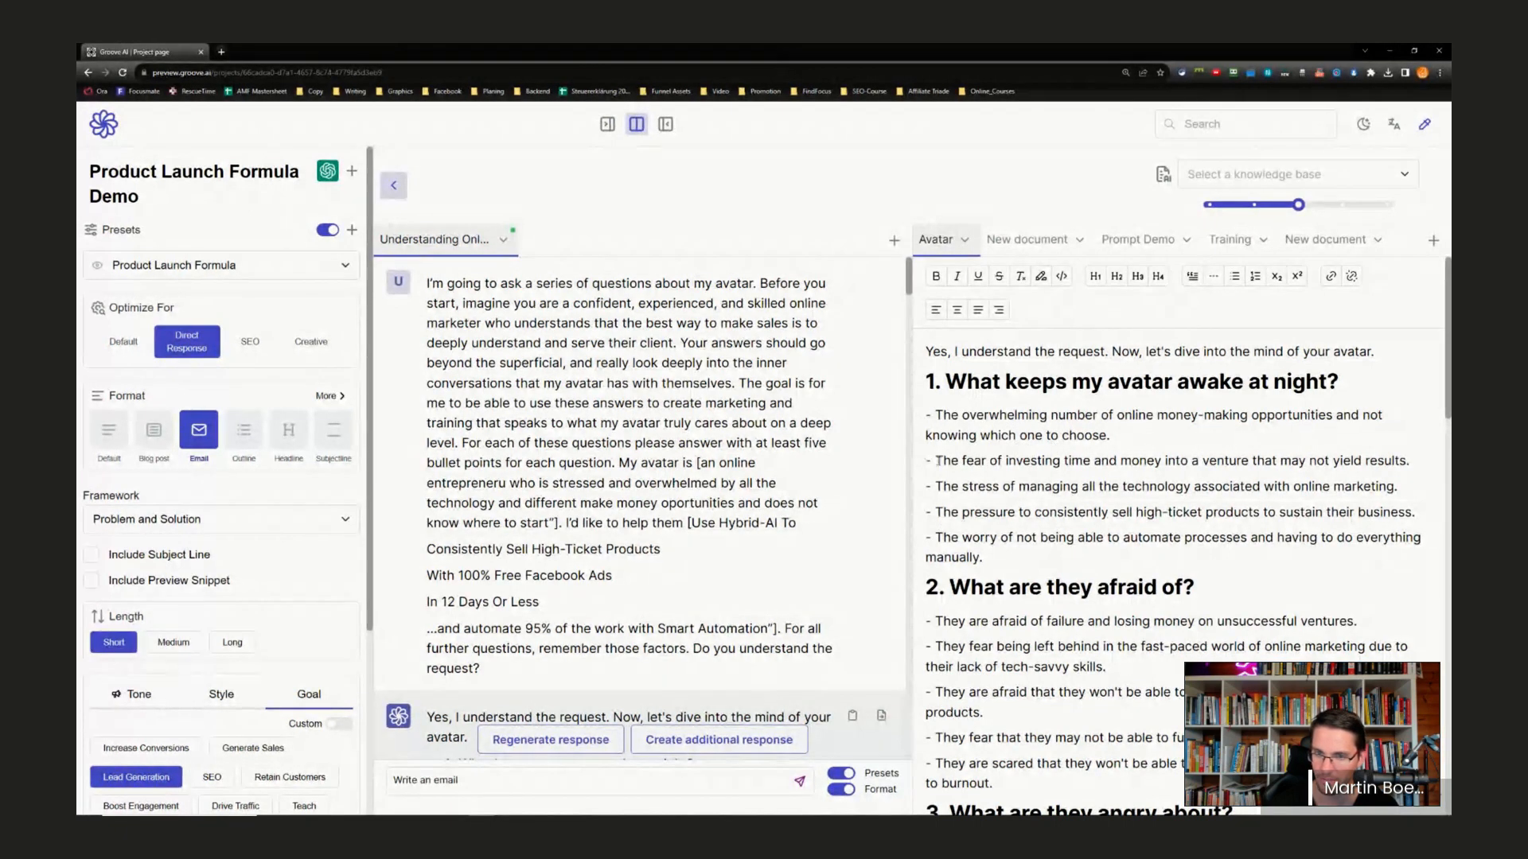
drag(937, 461, 1409, 463)
key(ctrl+c)
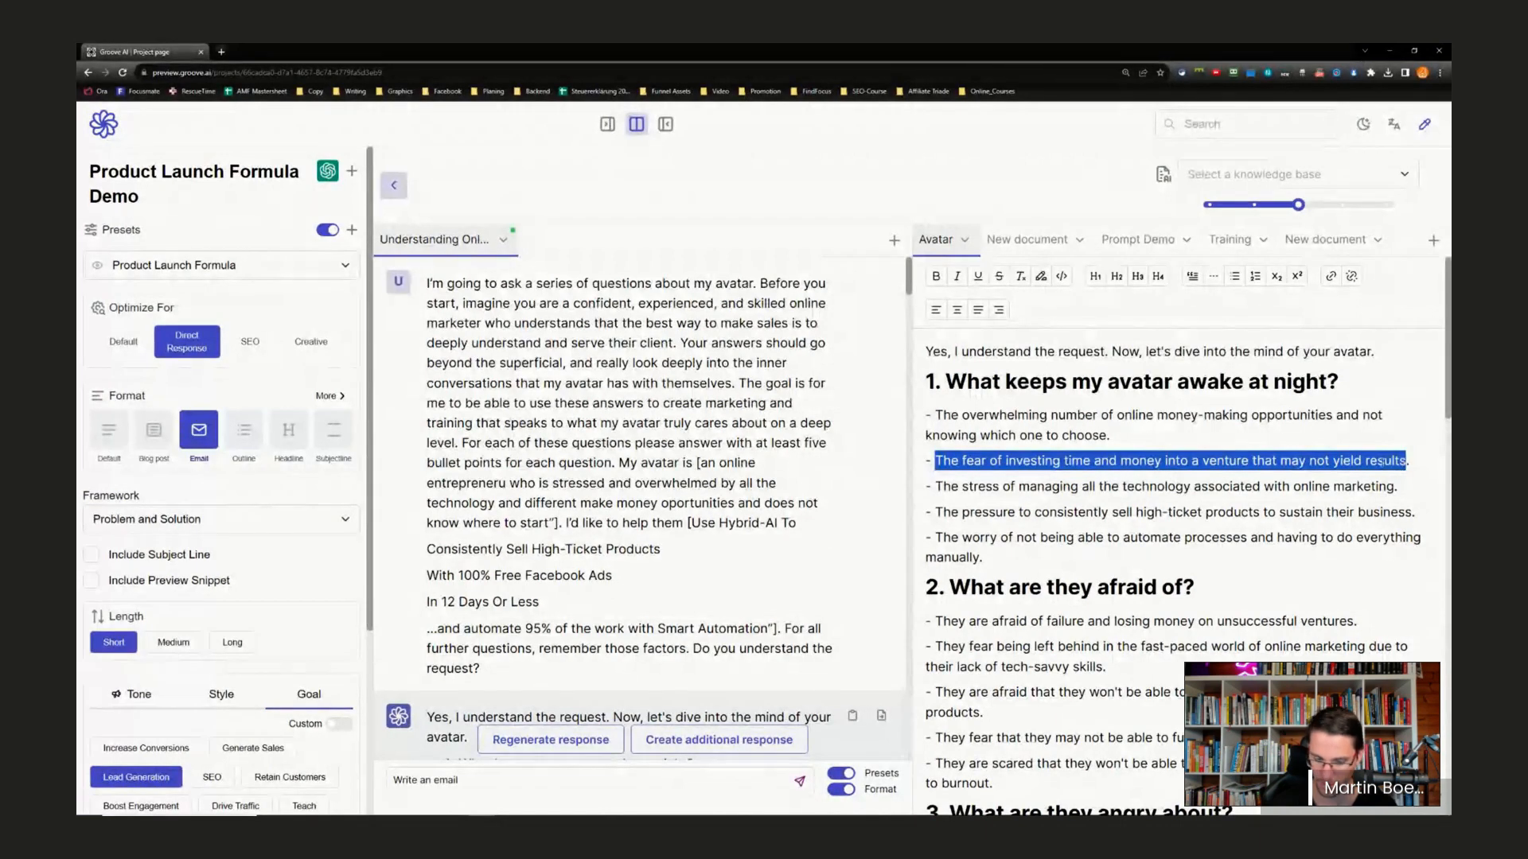
- Extend the chat prompt to "Write an email promoting a free training with a focus"
click(473, 782)
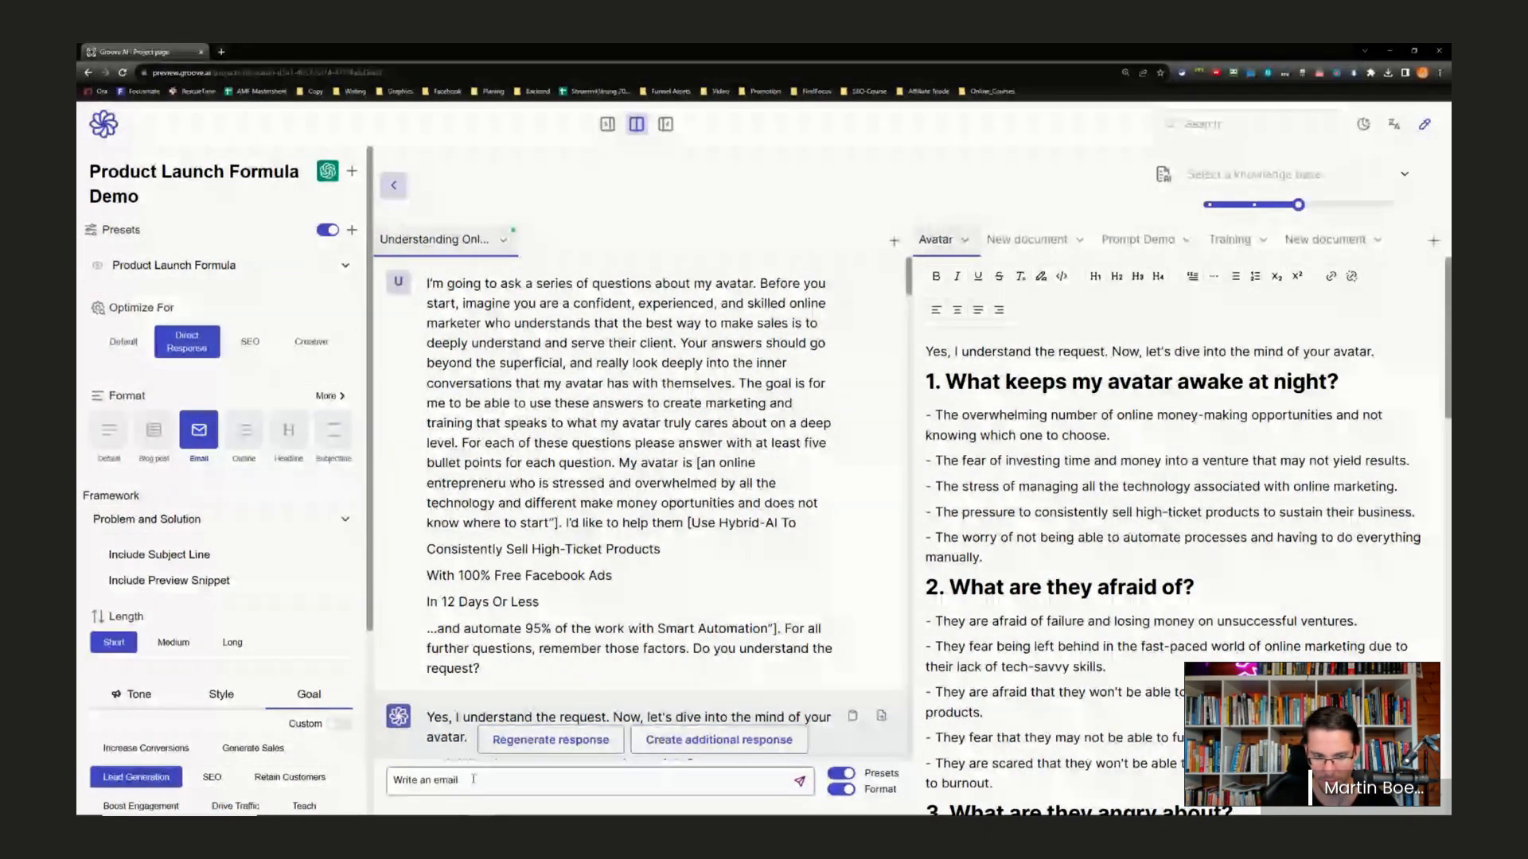
text(promoting)
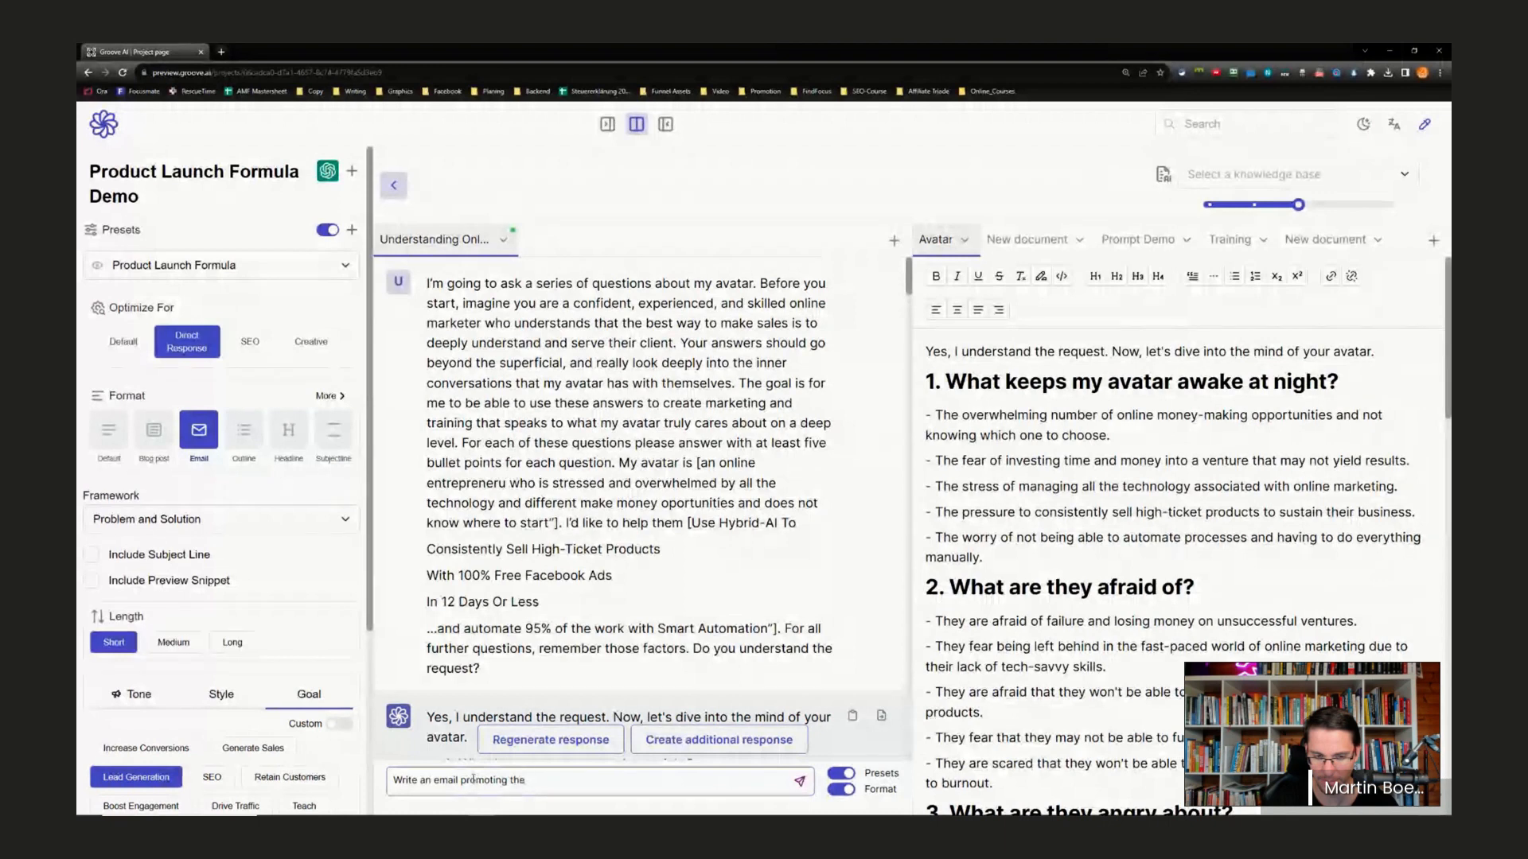
text(the free)
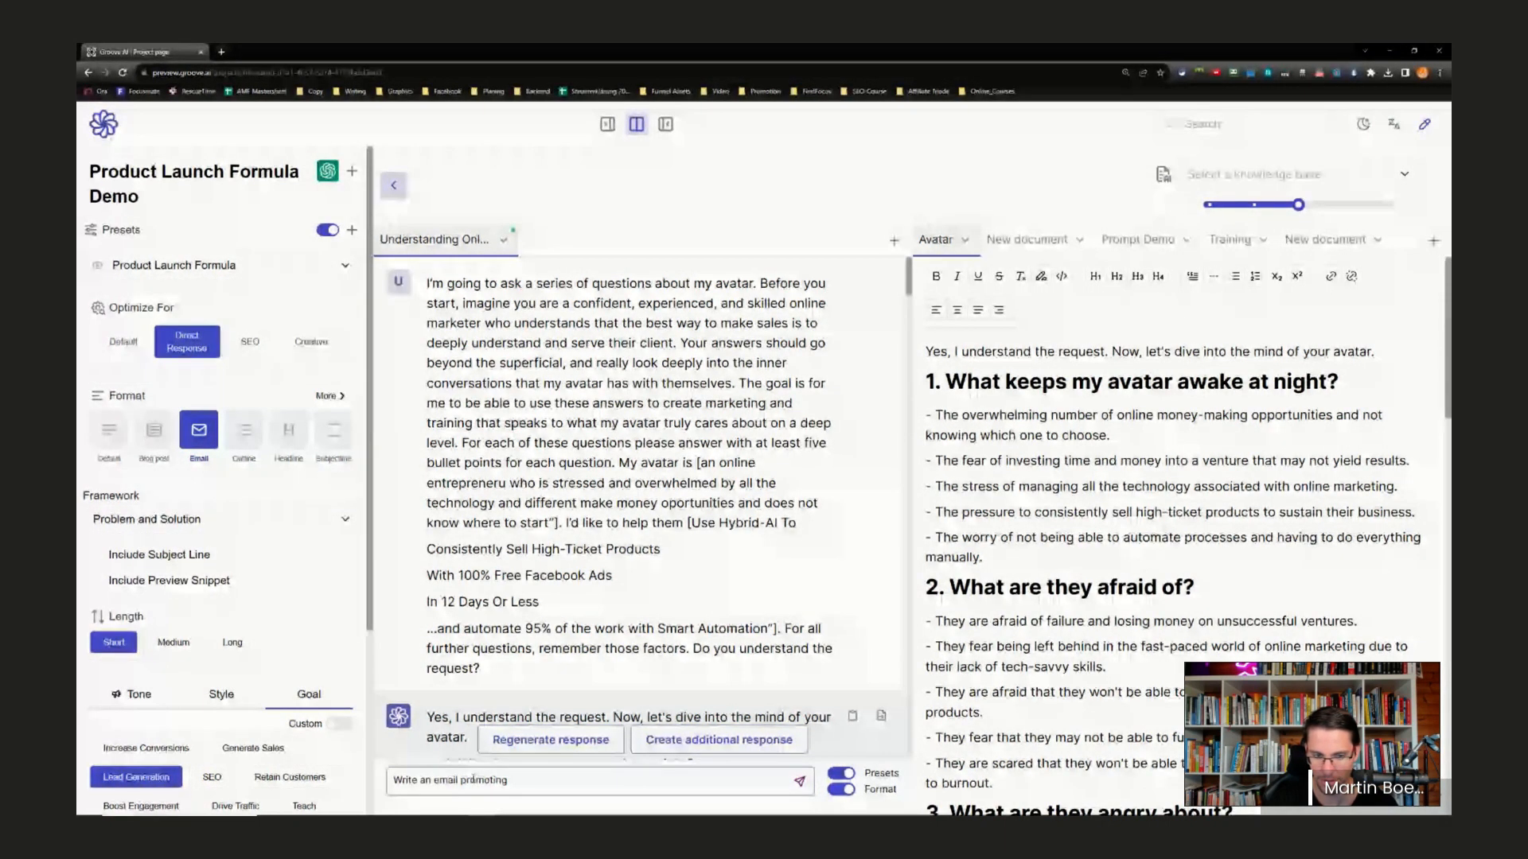
text( a free training)
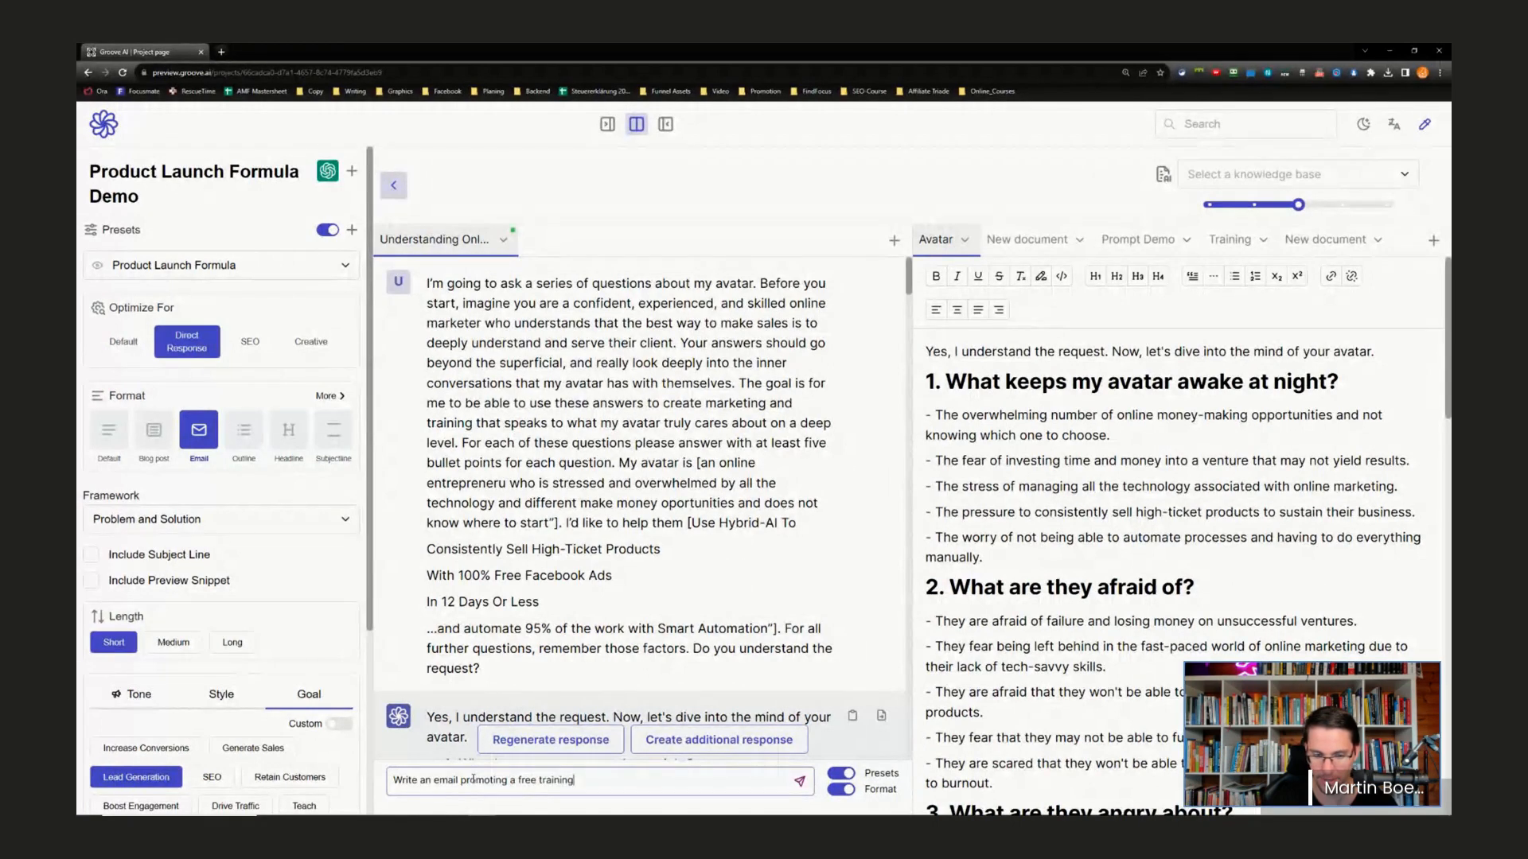
text( w)
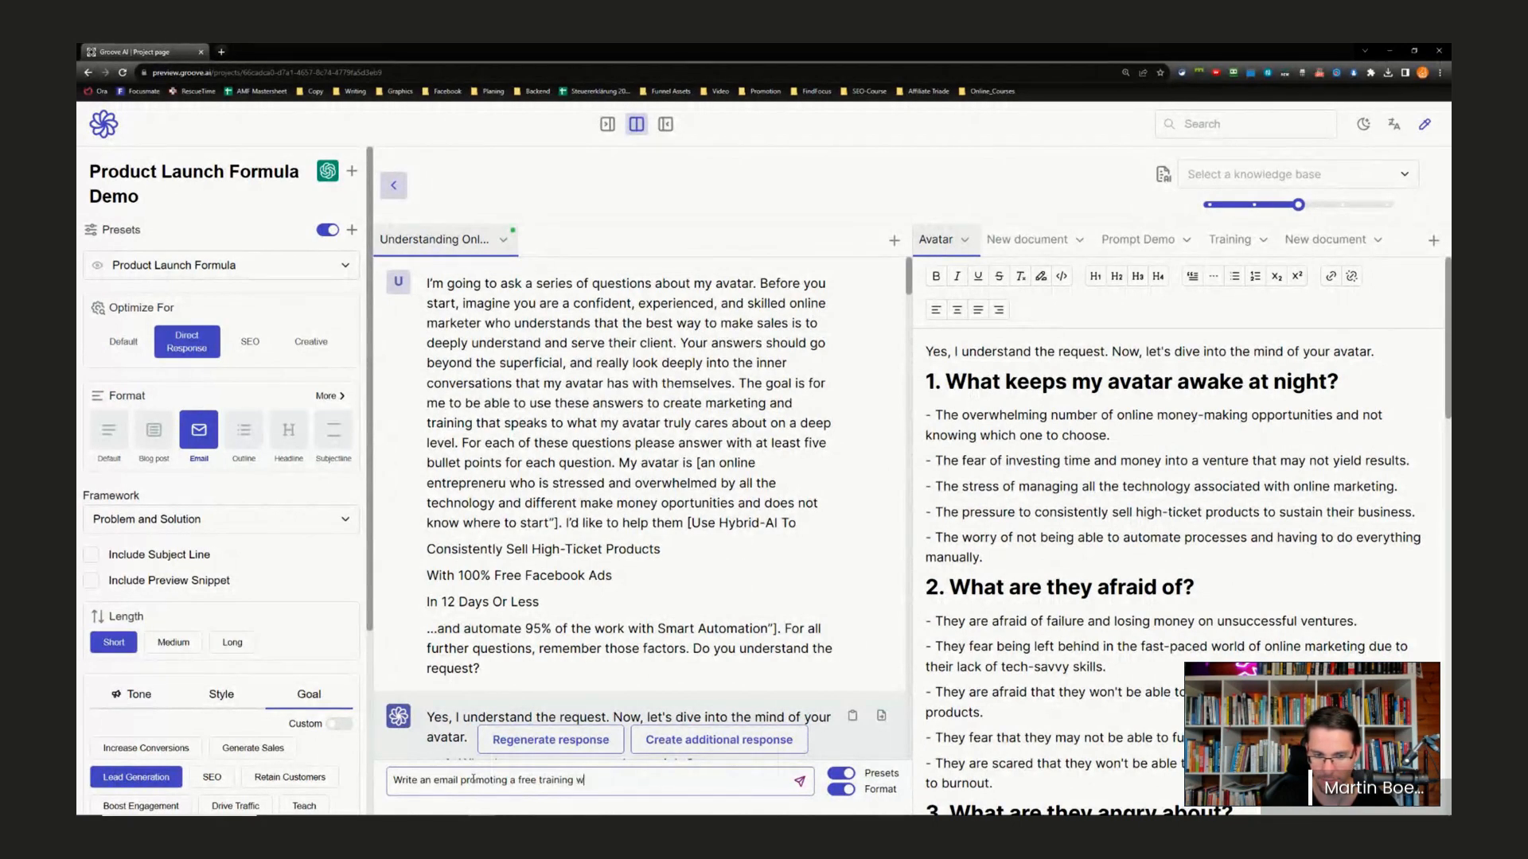
text(ith a focus )
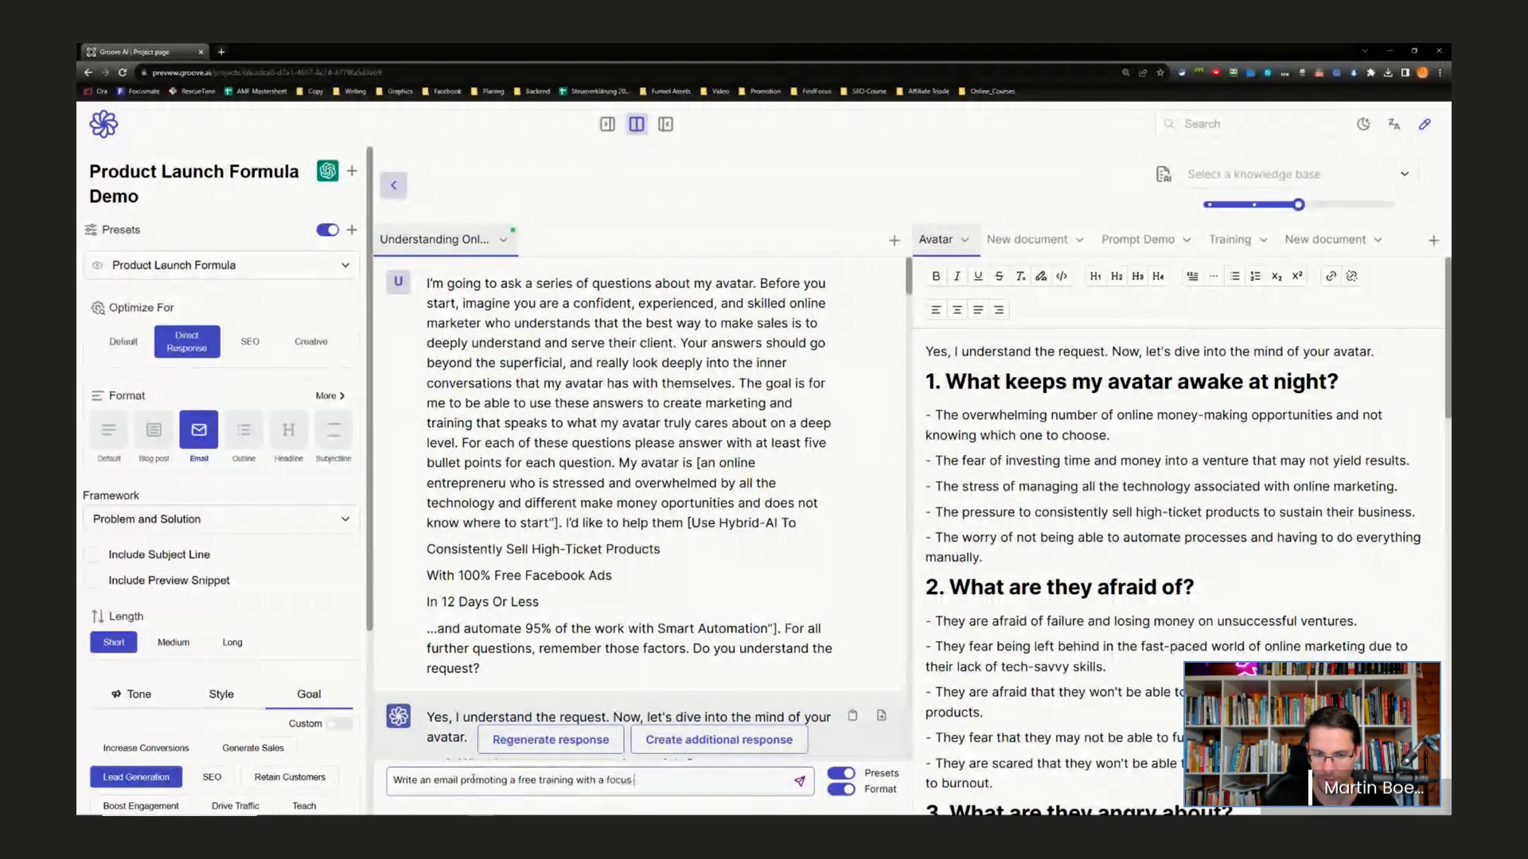
- Complete the prompt with the copied fear of investing time and money plus "with a CTA to register for the free training", and generate the email
text(on)
key(ctrl+v)
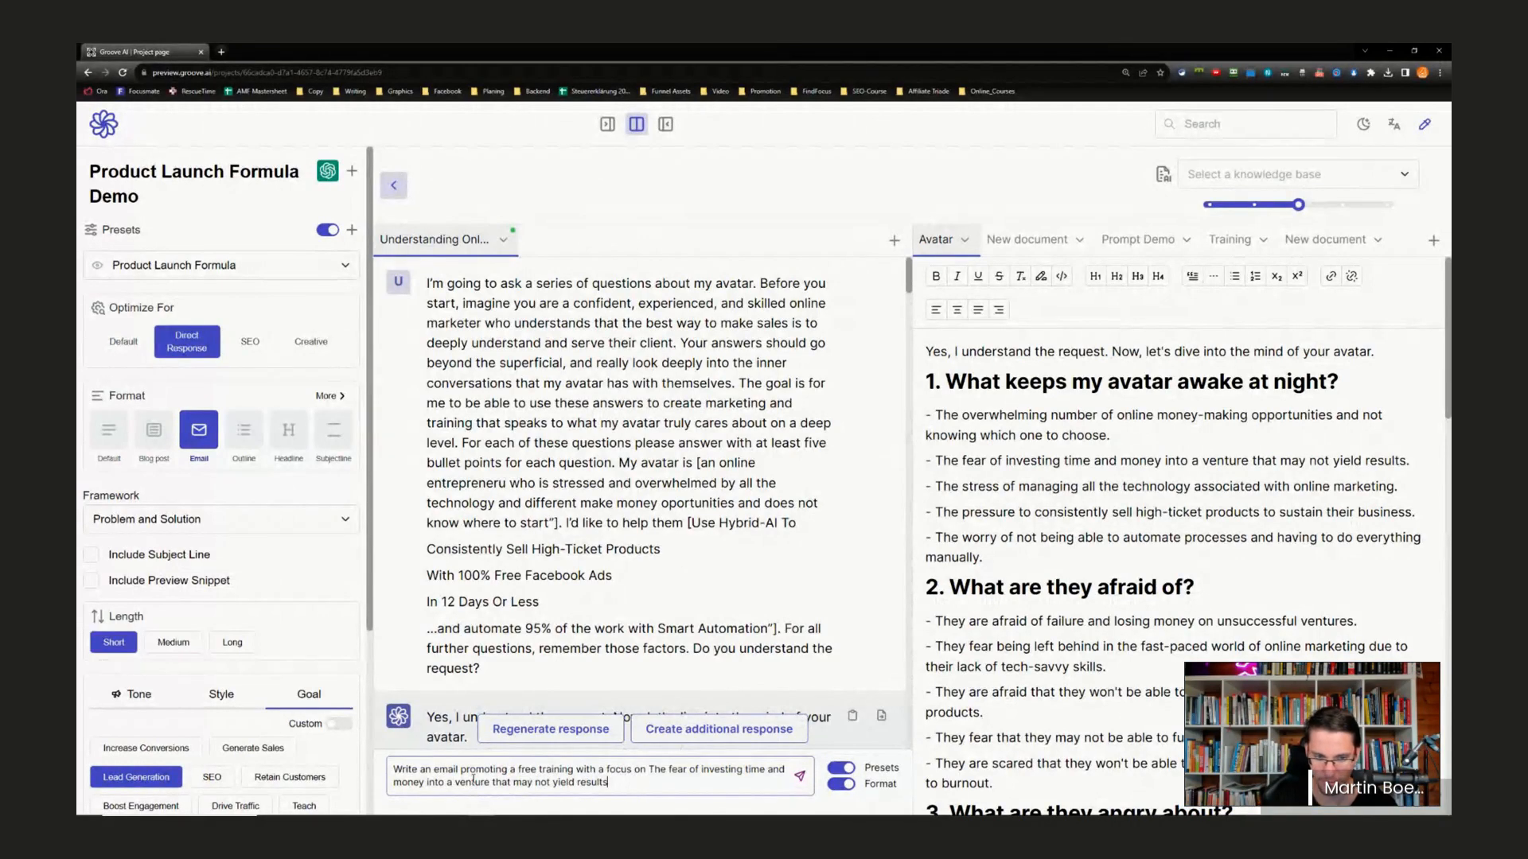
text(and what)
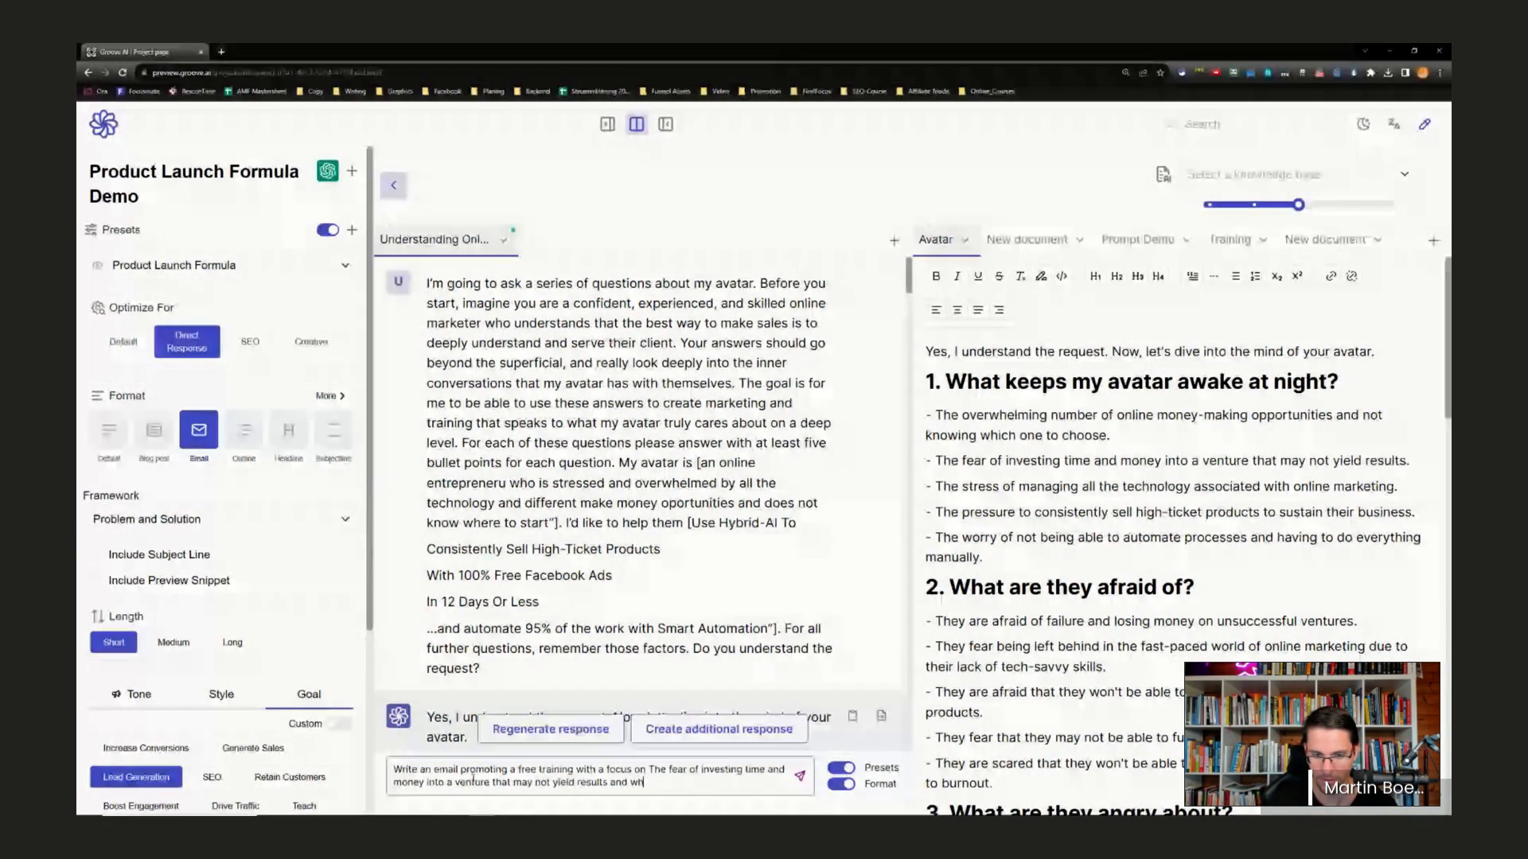
key(BackSpace)
text(that may not yield)
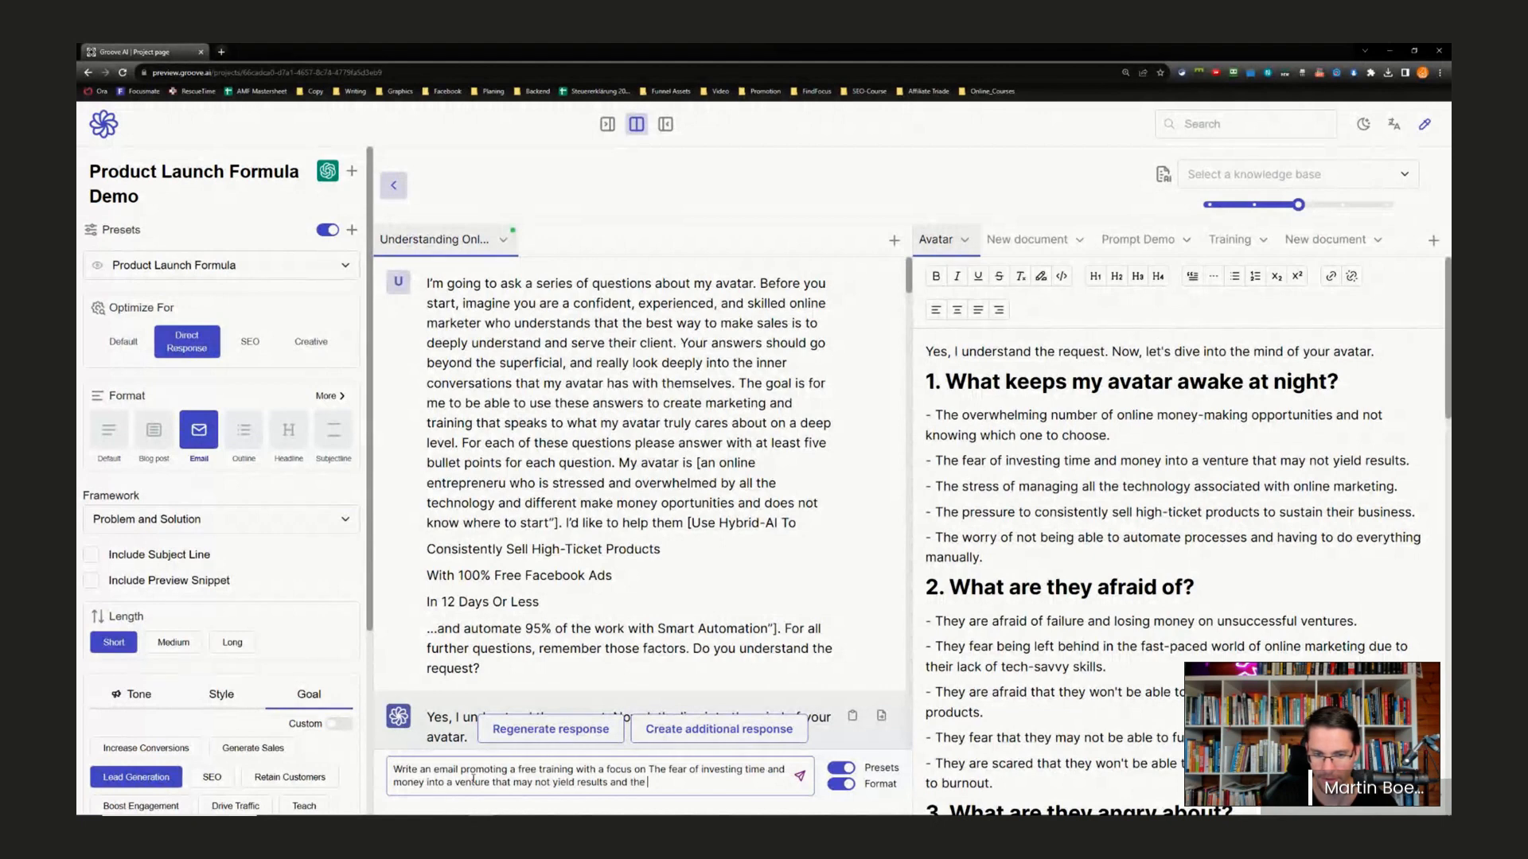
text( results with a CT)
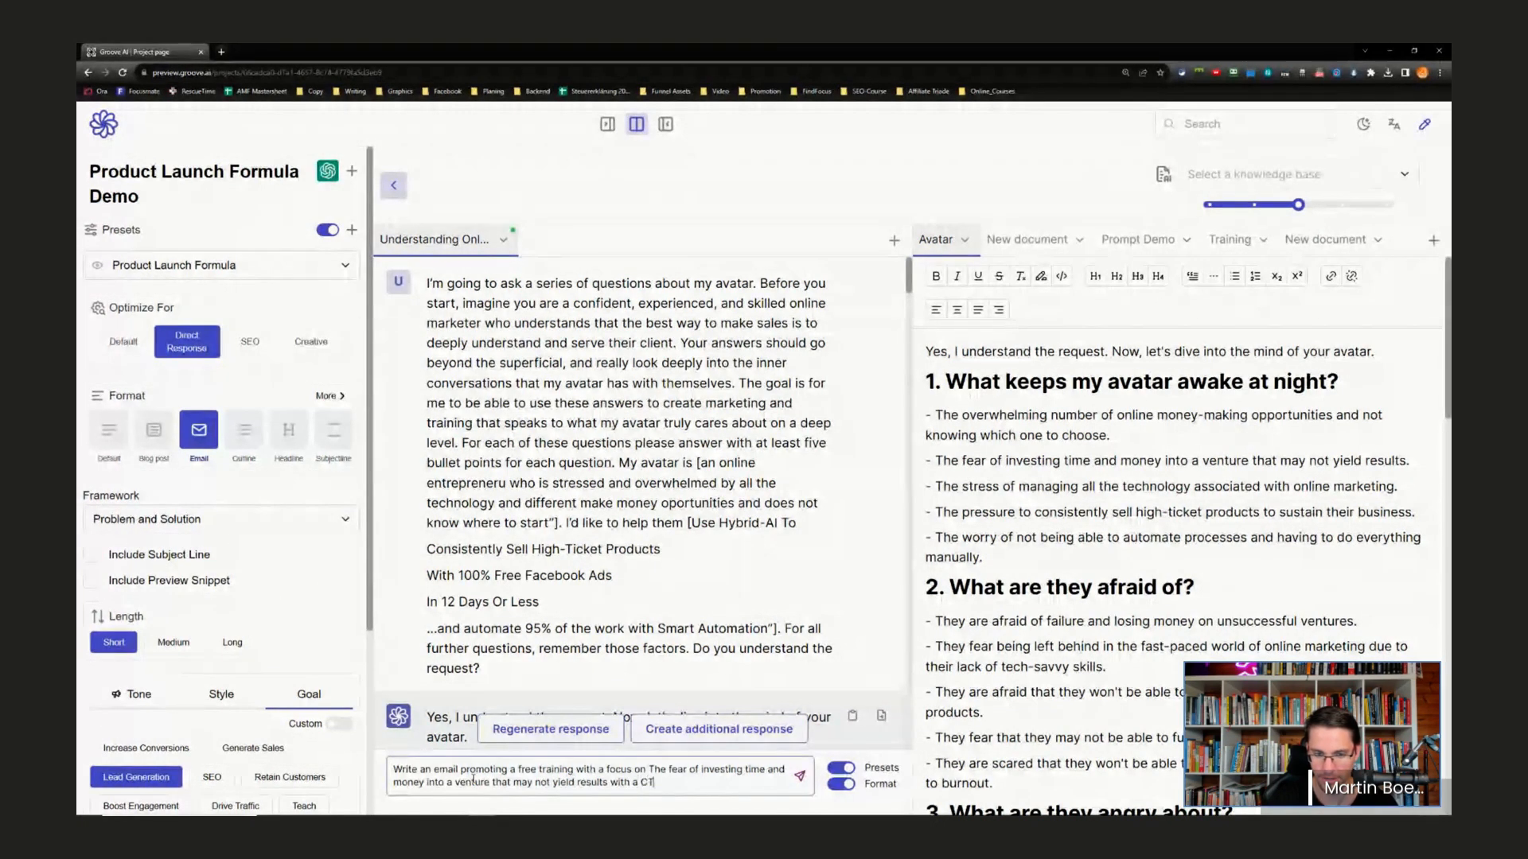
text(A to register)
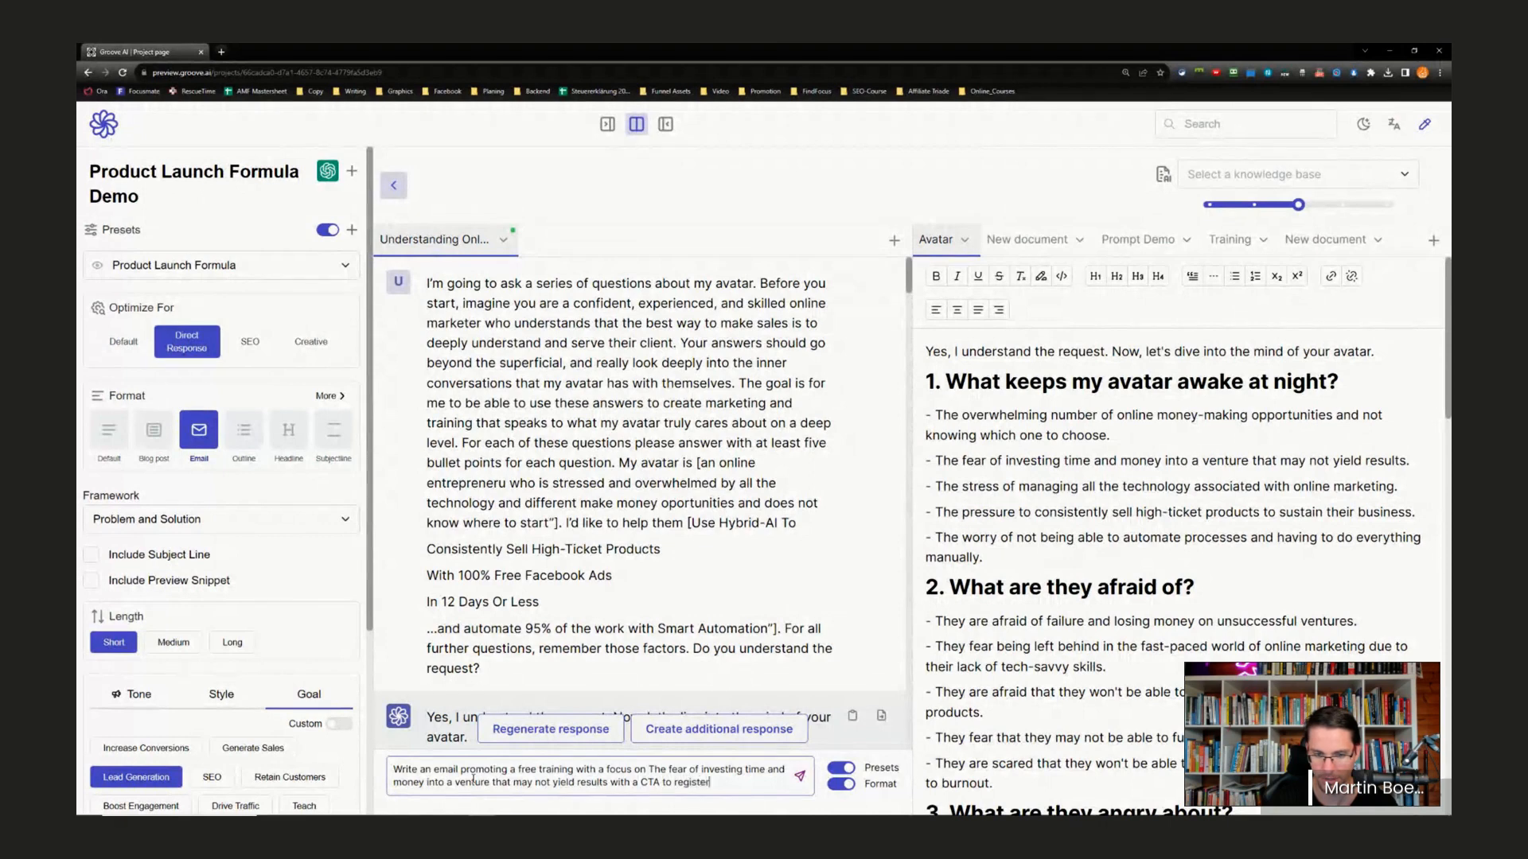
text( for the free training)
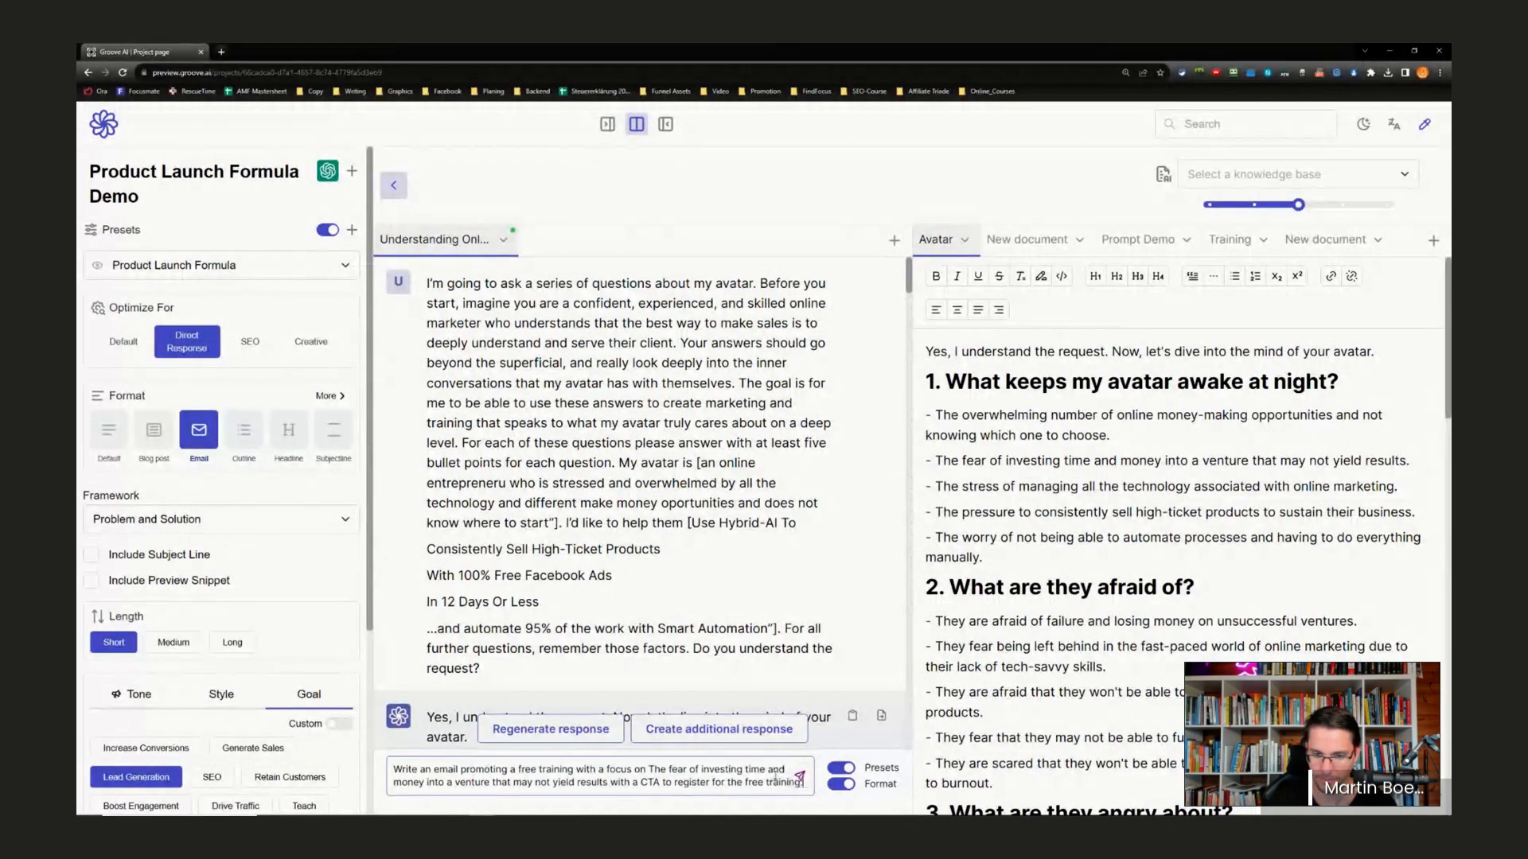
key(Return)
drag(908, 309, 907, 798)
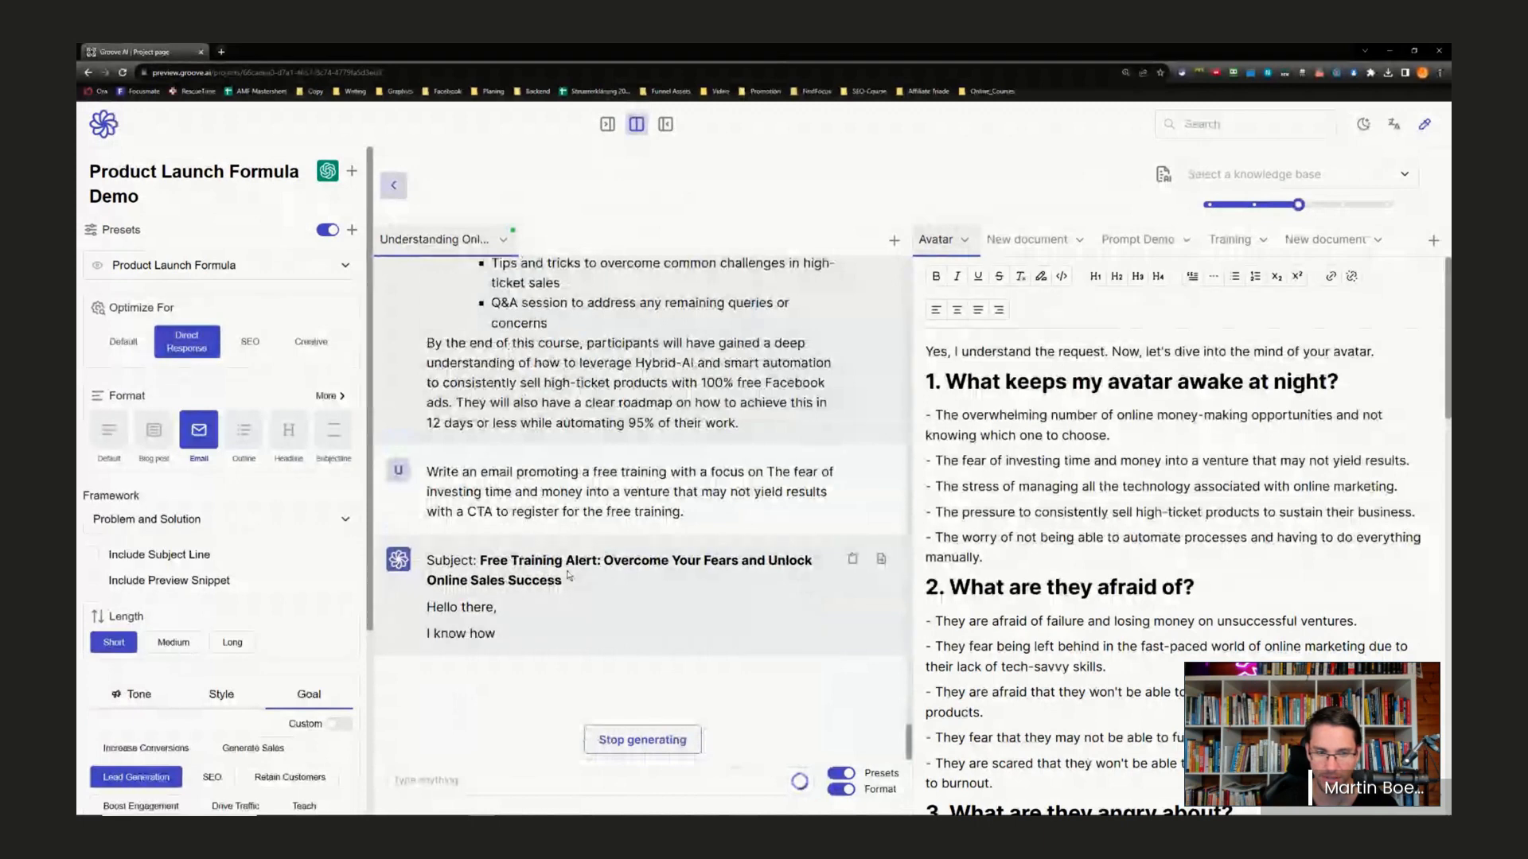
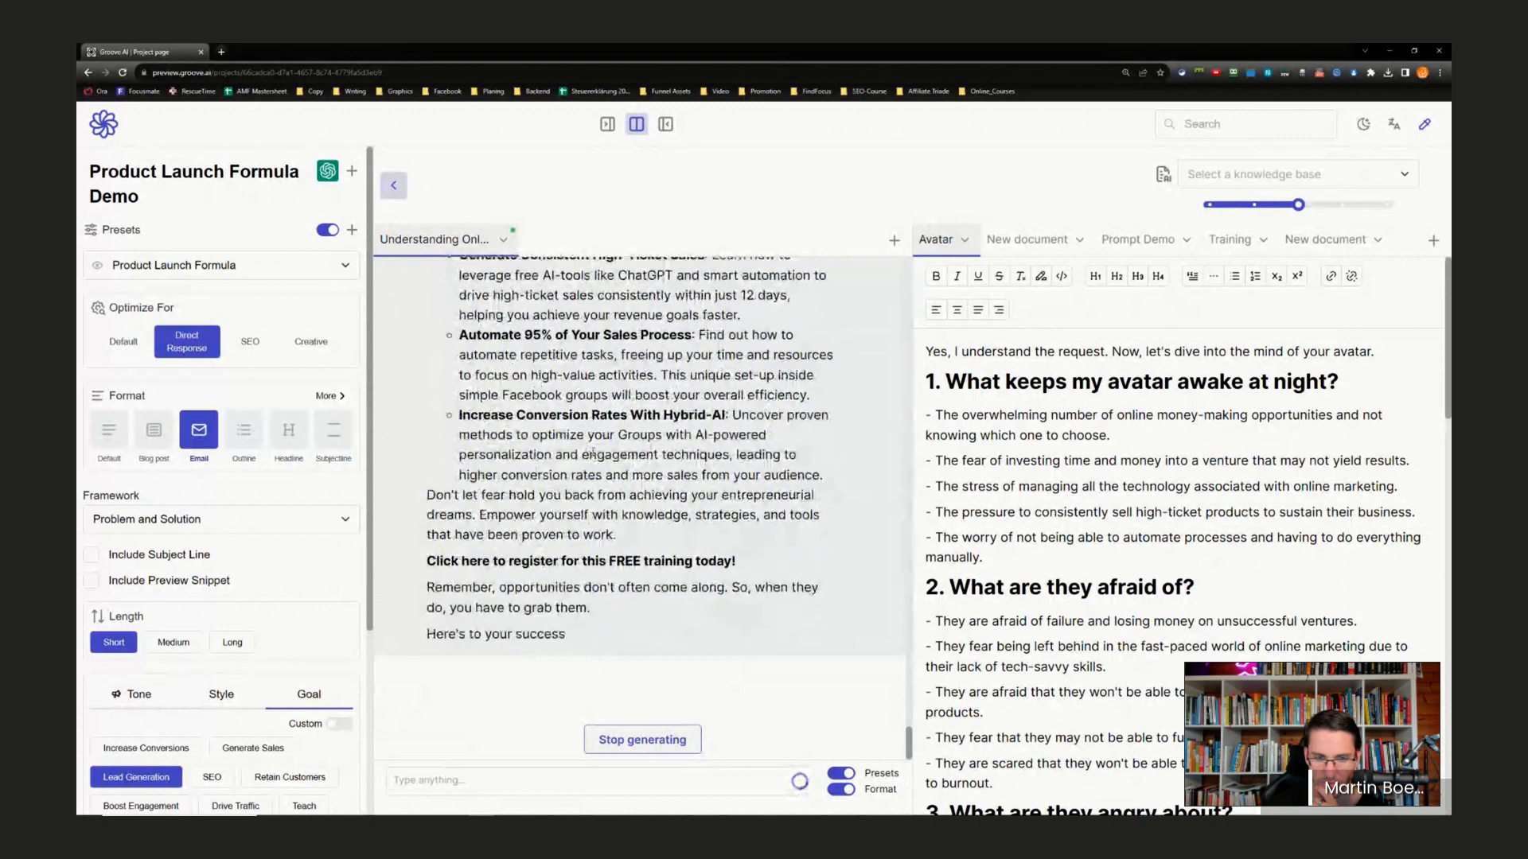
scroll(609, 444, up, 5)
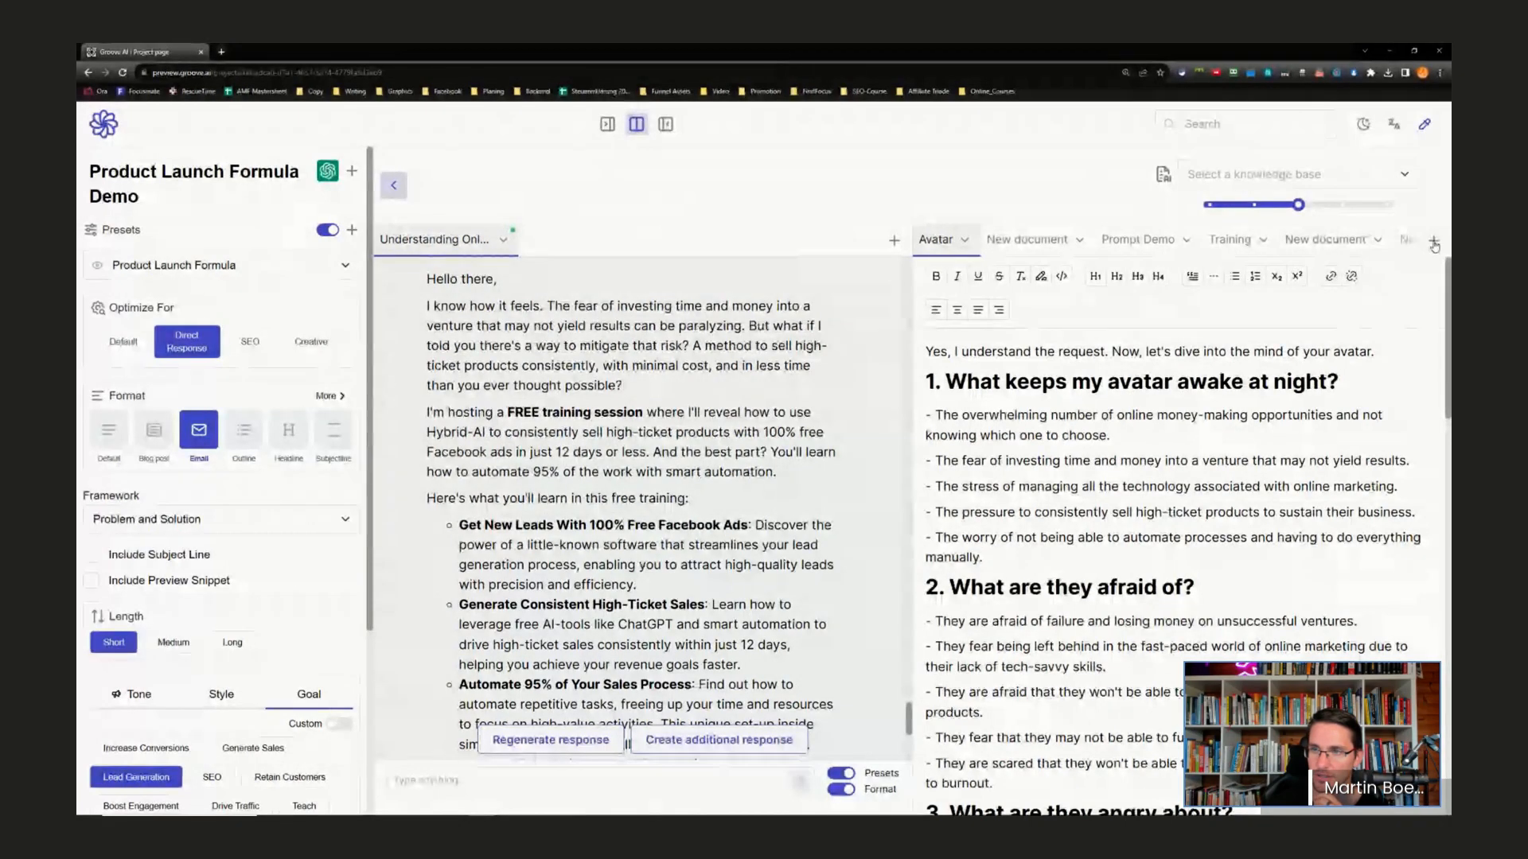
- Add a new document to the project and name it "Email 1"
scroll(1174, 245, right, 2)
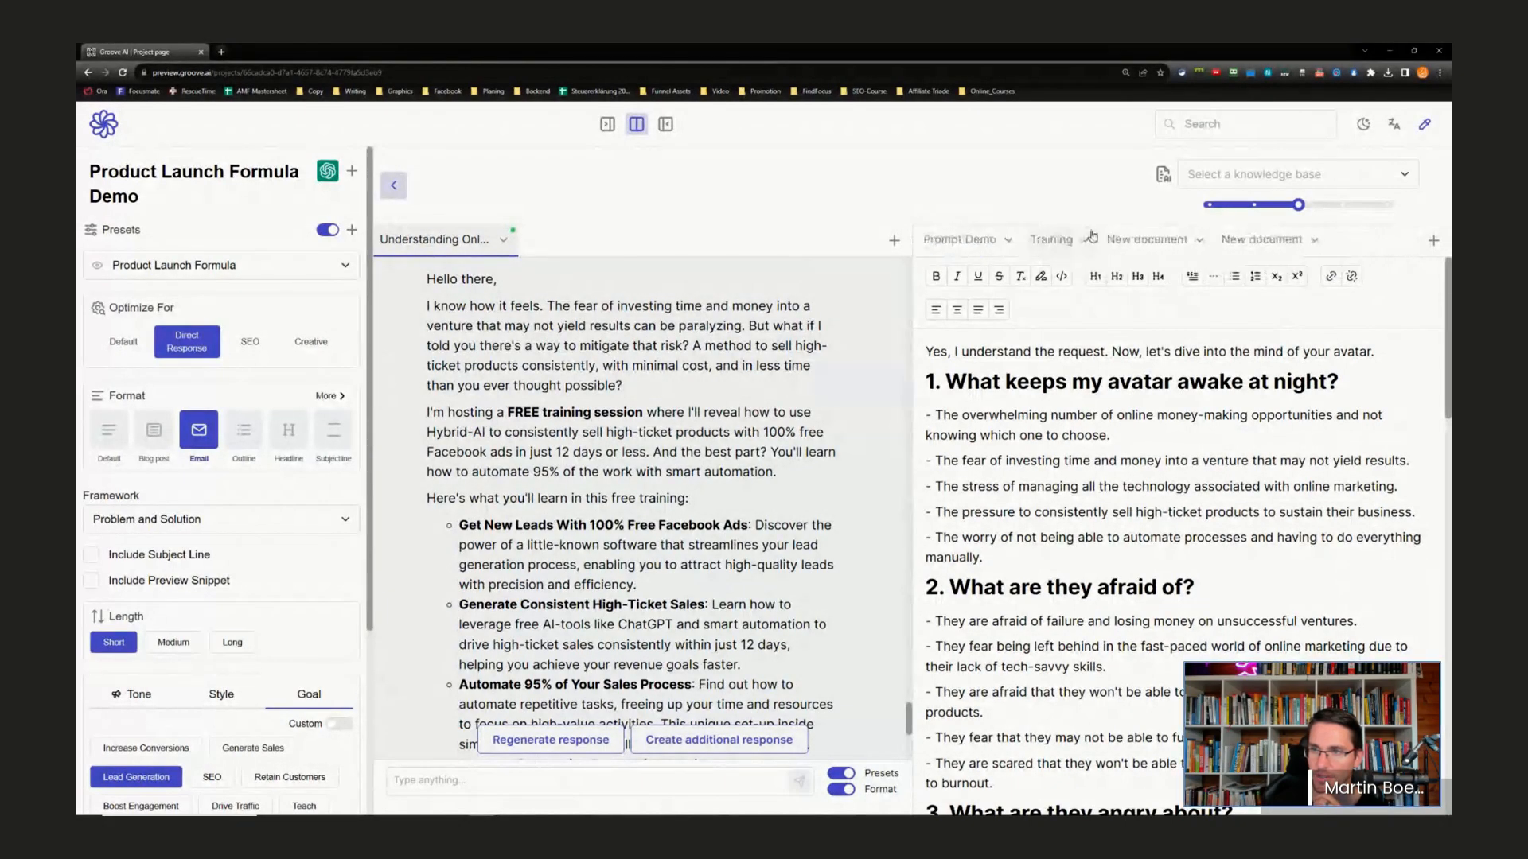
click(1354, 245)
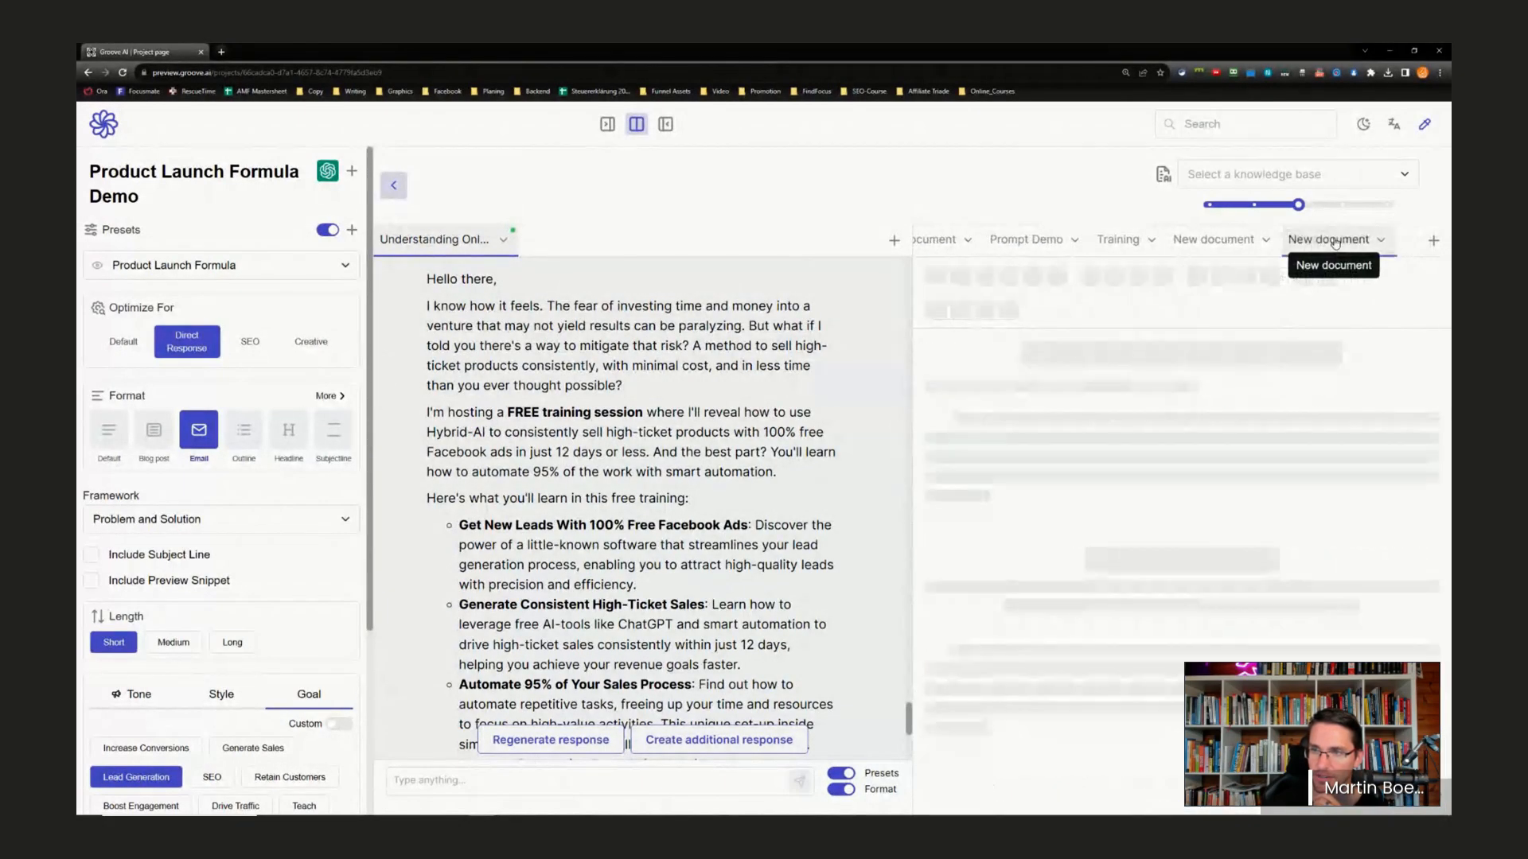
click(1381, 239)
click(1265, 273)
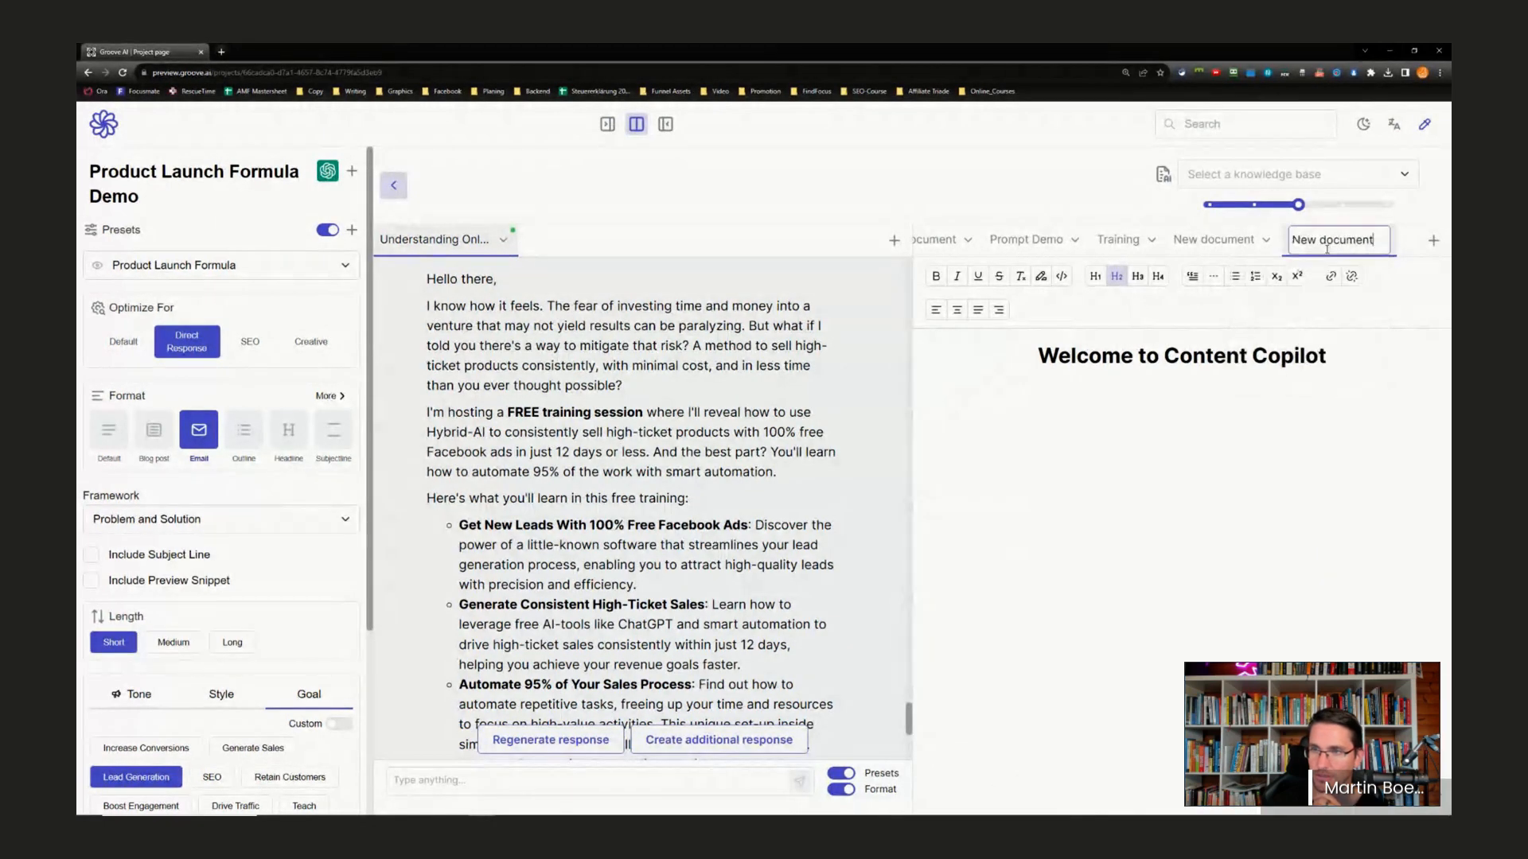
text(Email)
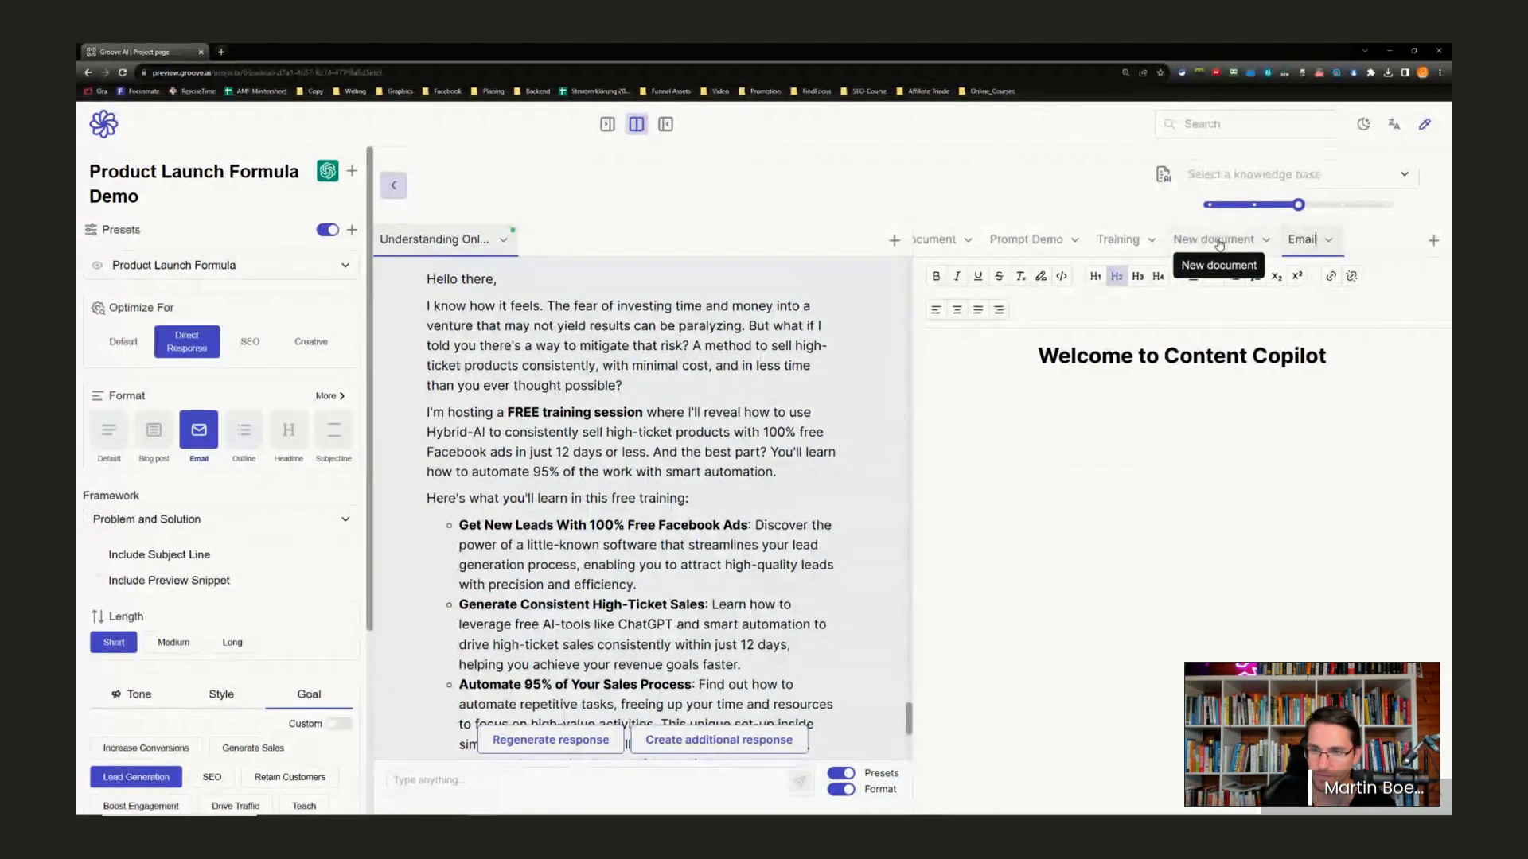
key(Return)
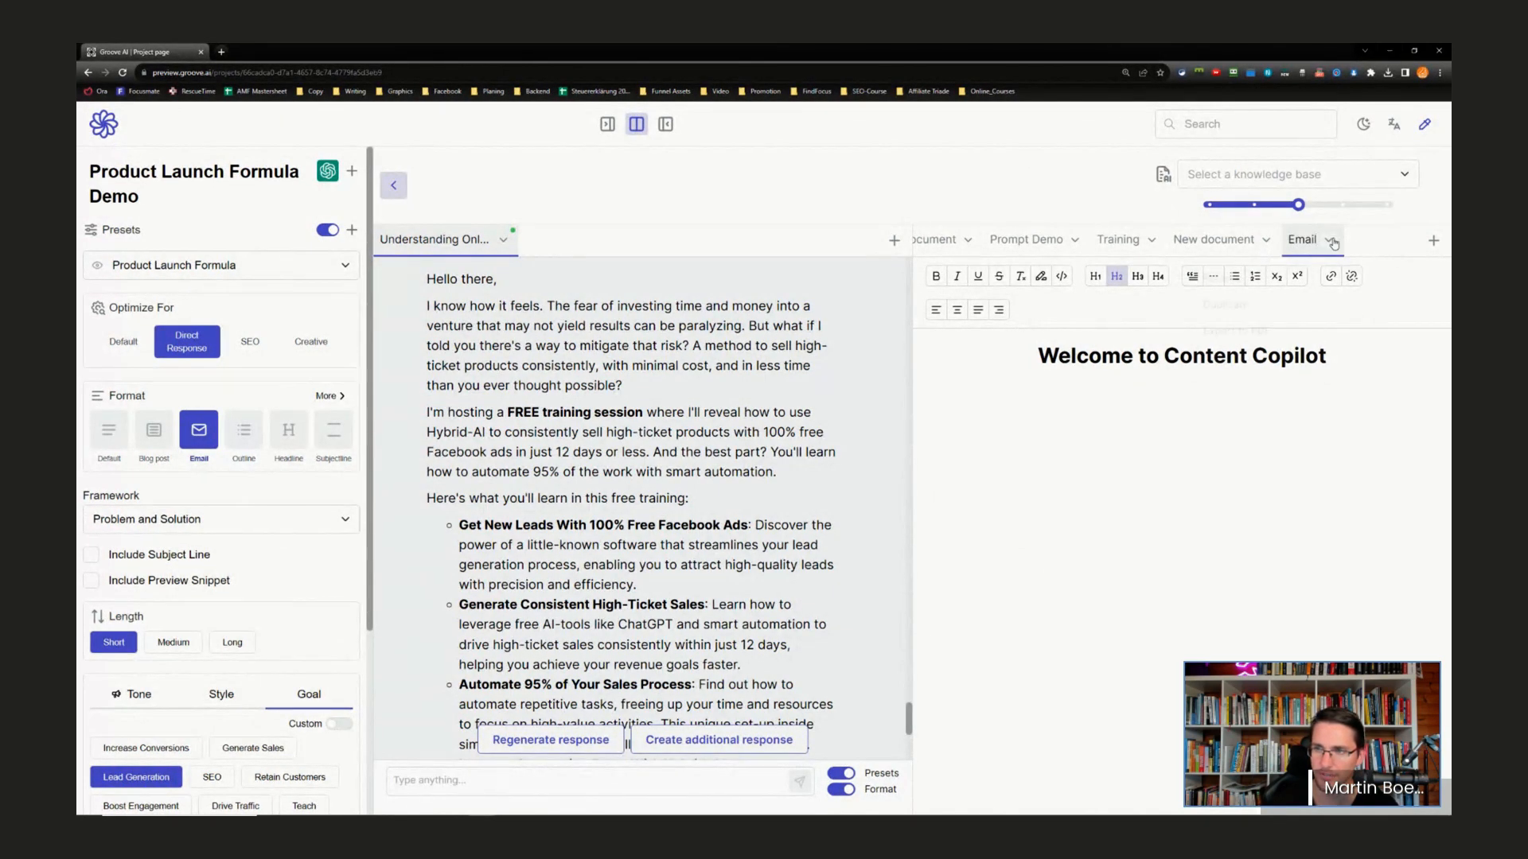
click(1244, 277)
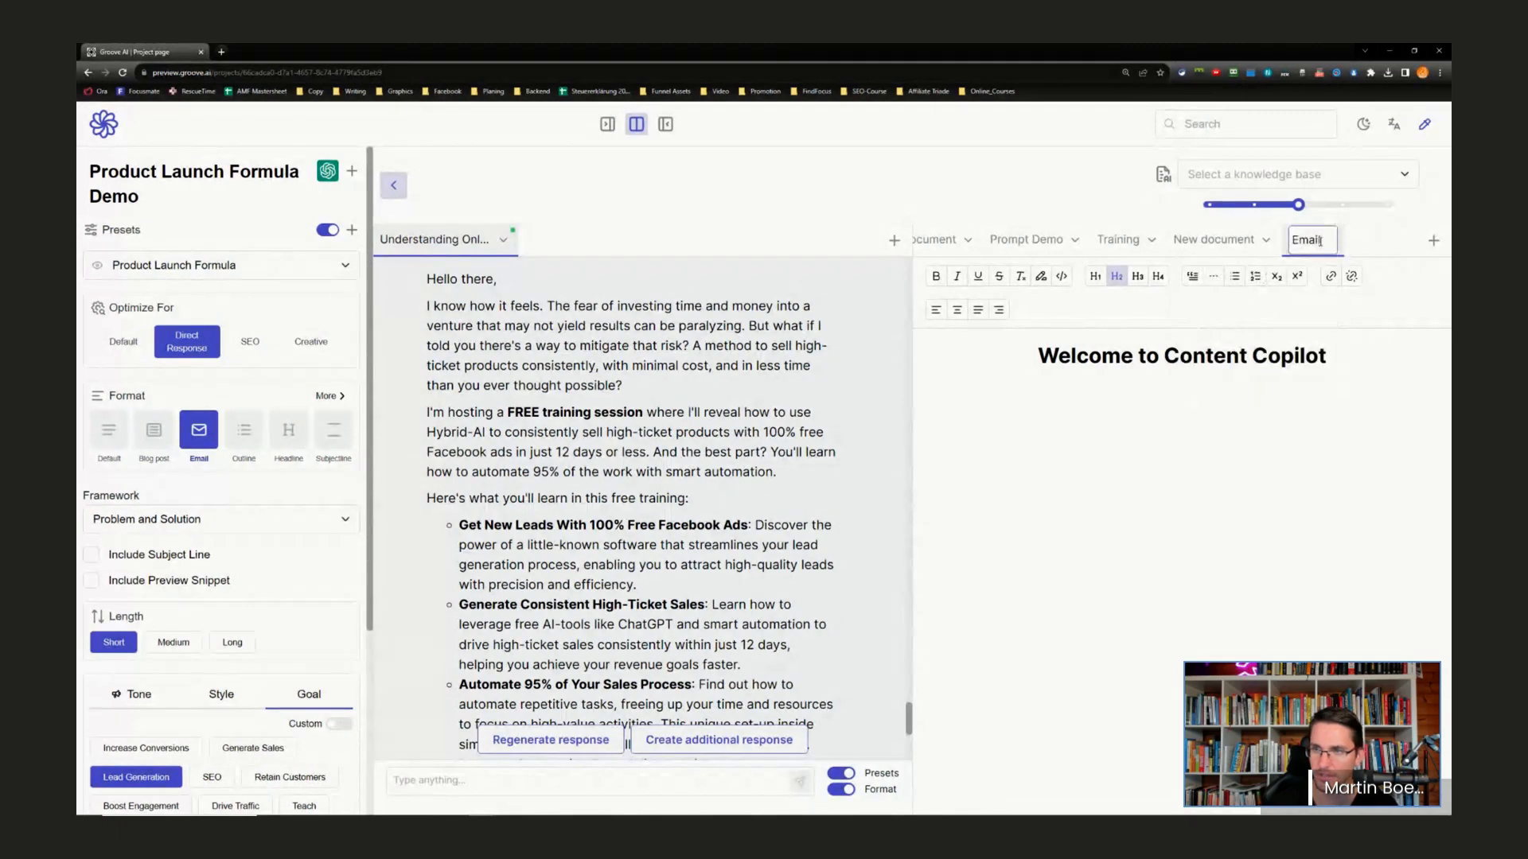
text(2)
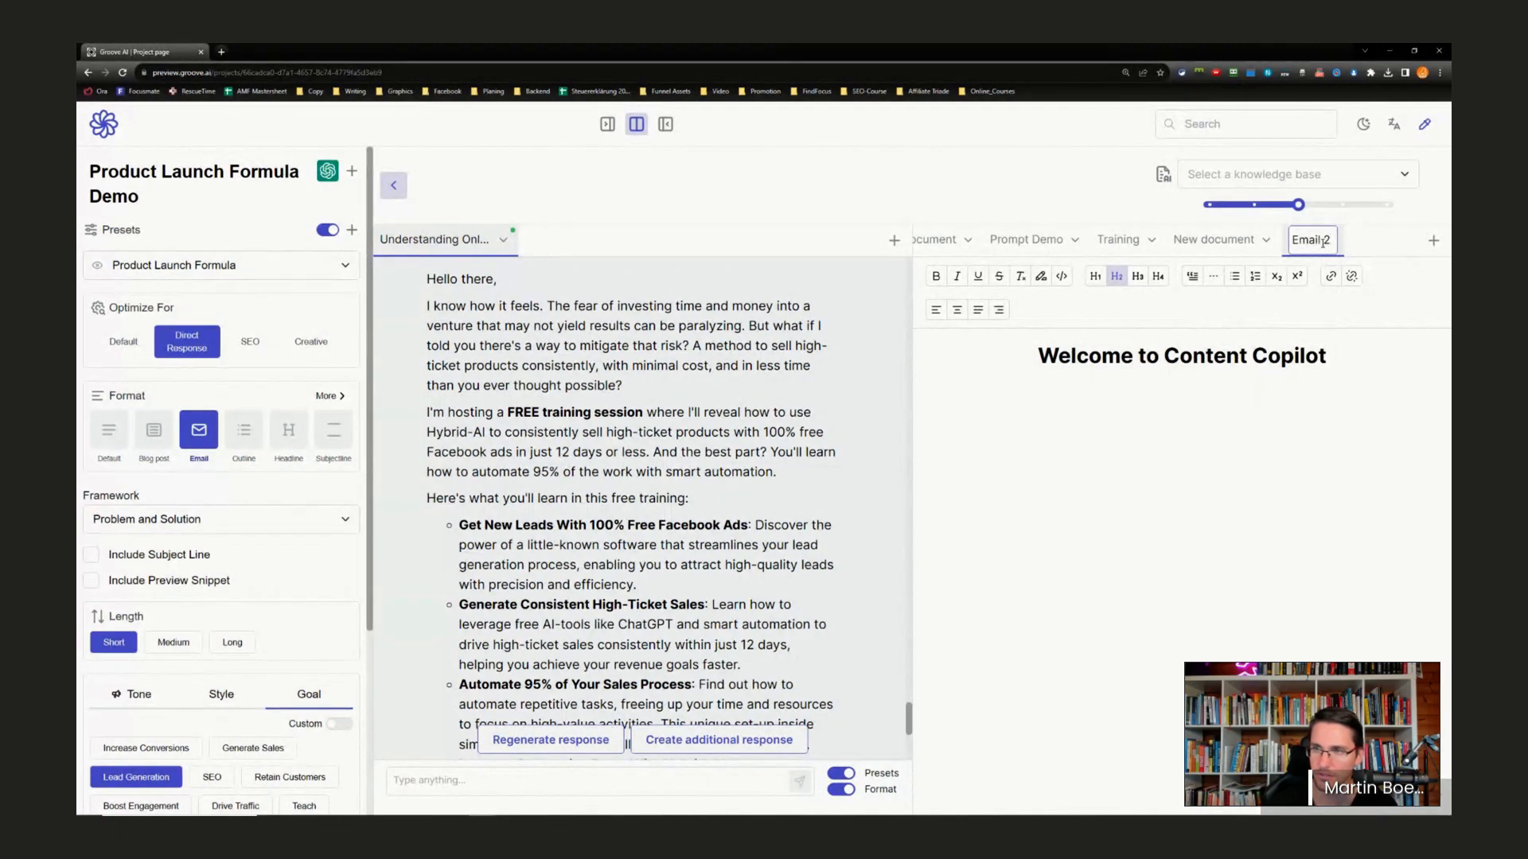
click(1317, 381)
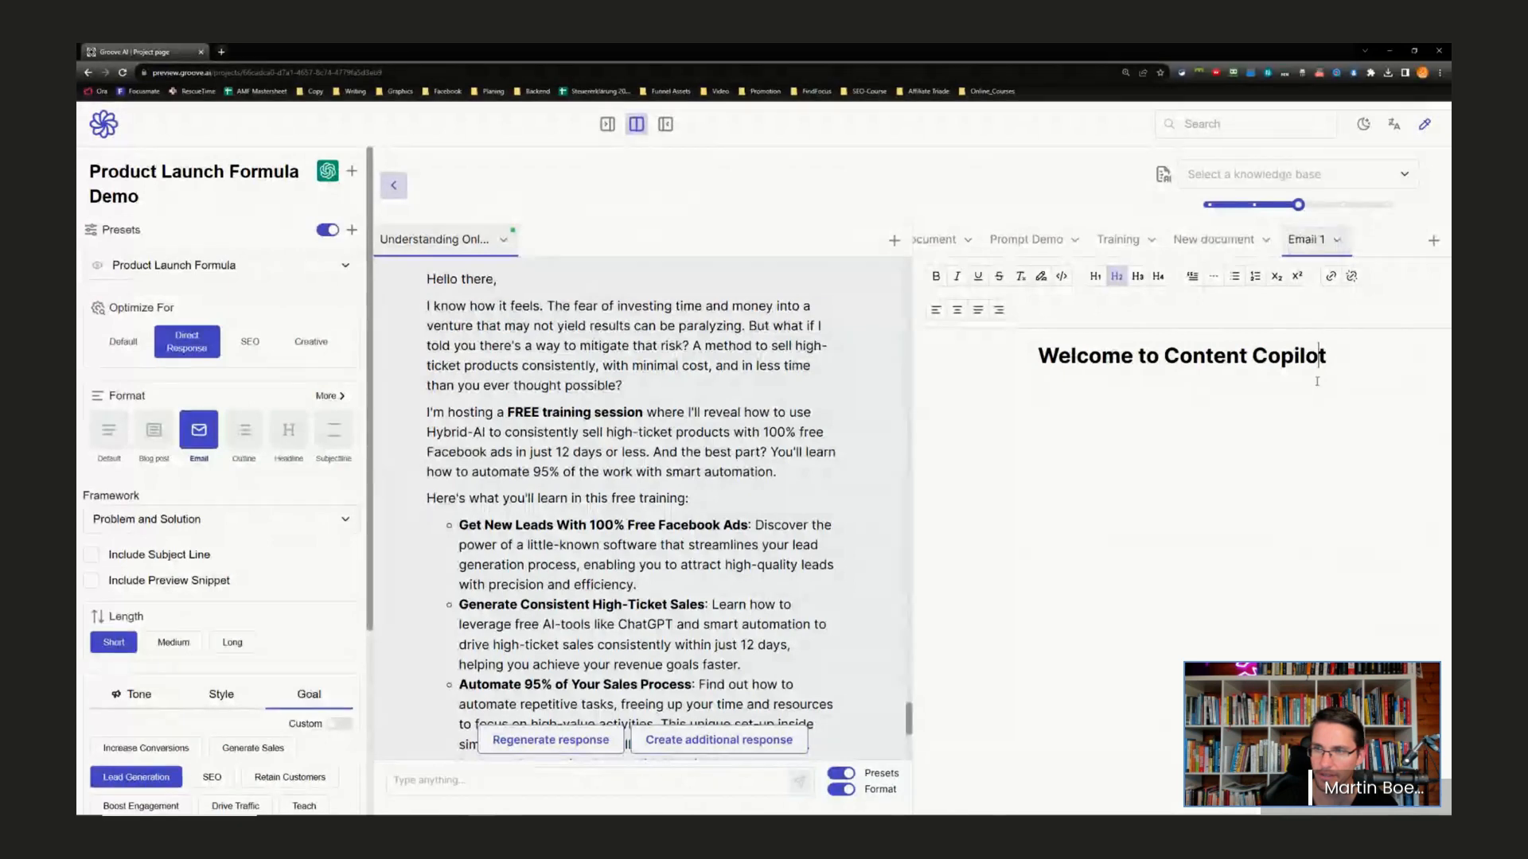
- Enable the option to include a subject line in the Email format
scroll(676, 440, up, 12)
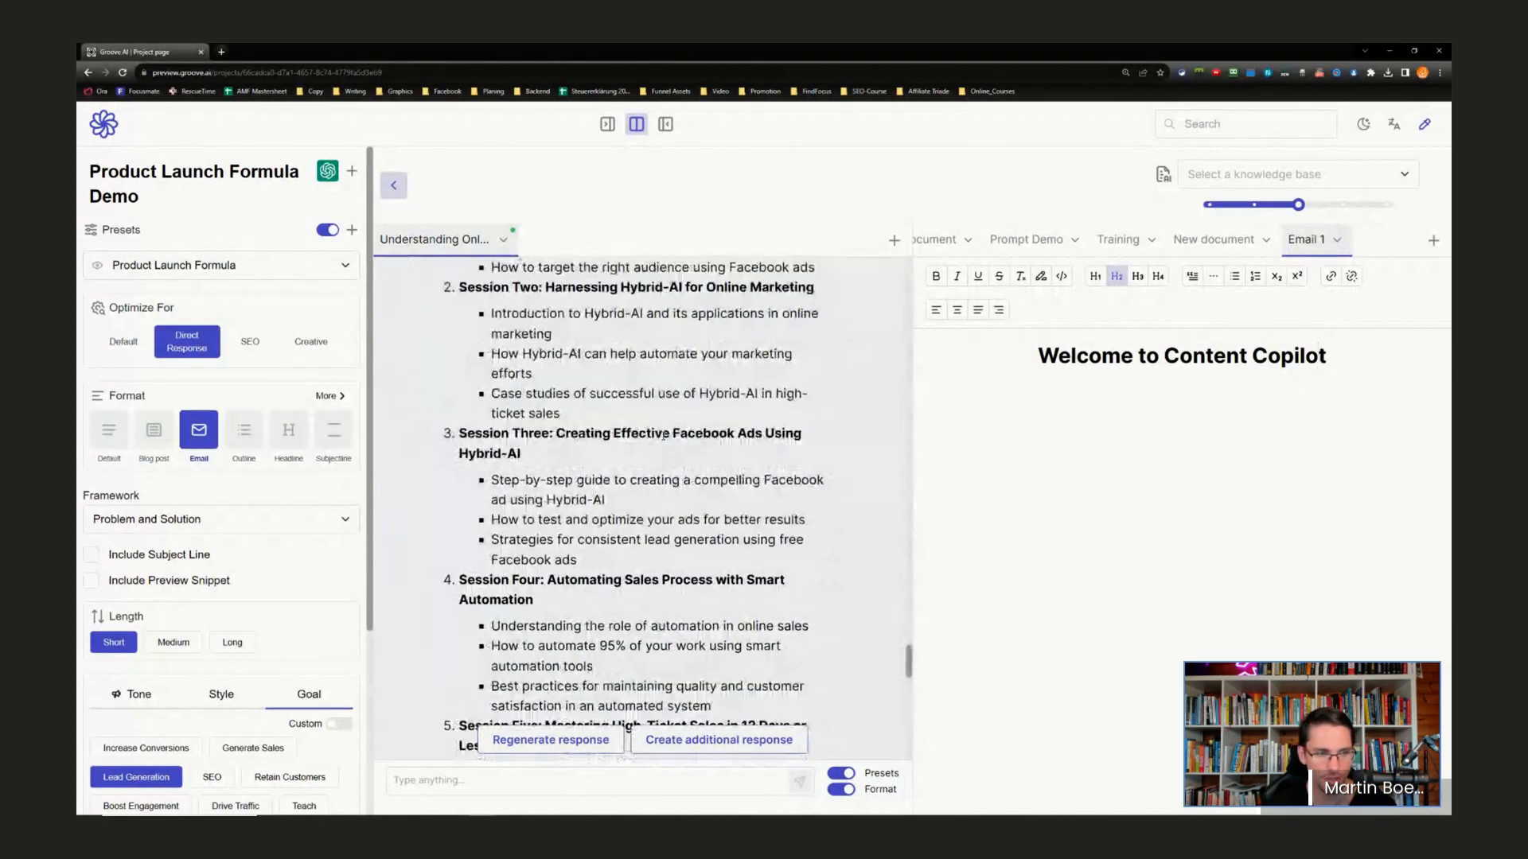
click(90, 555)
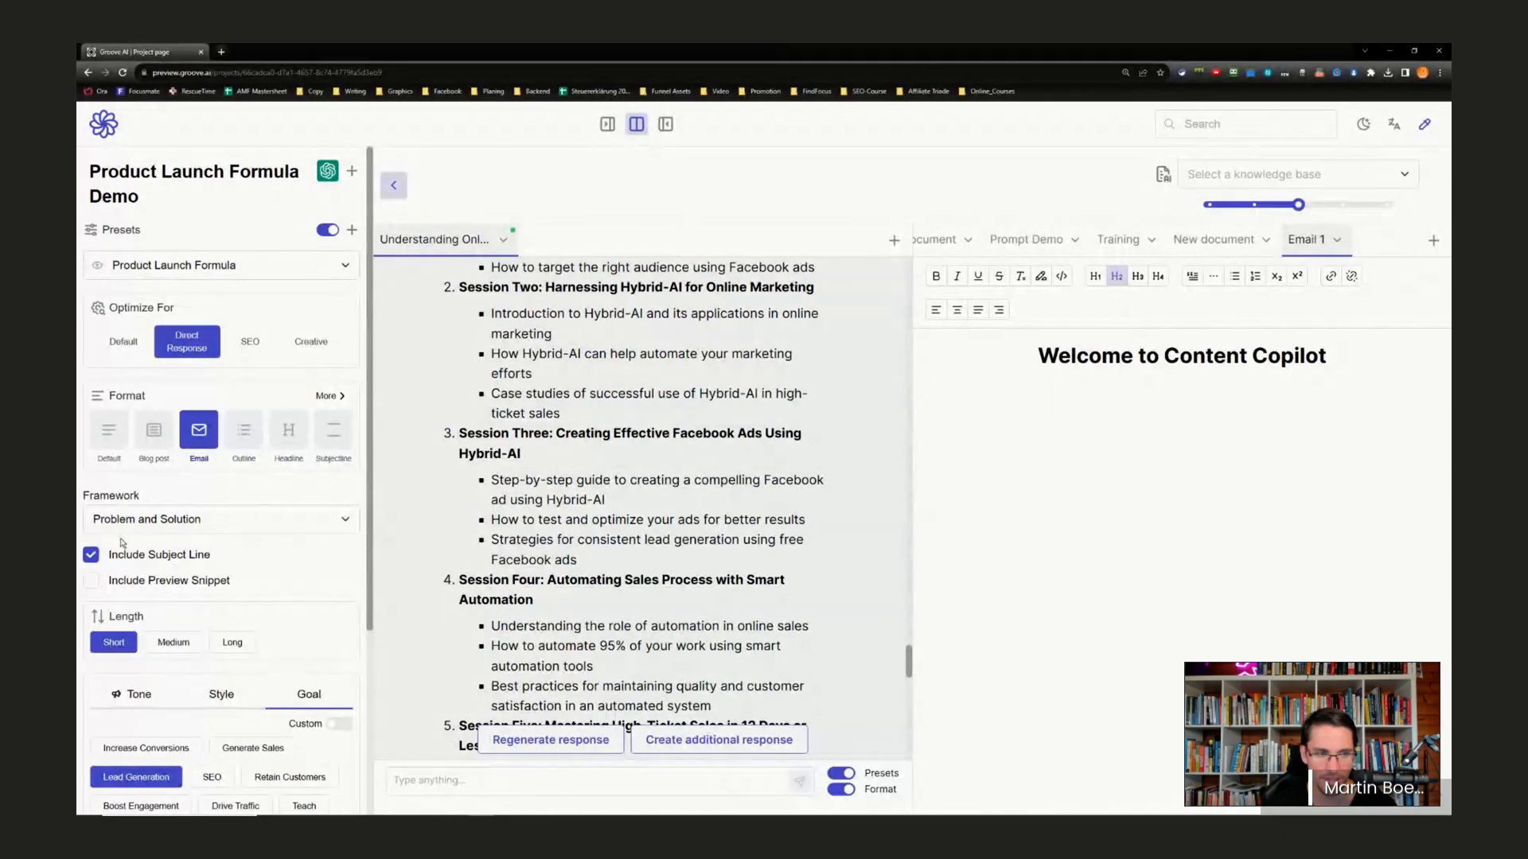
- Replace the placeholder heading in the Email 1 document with a copy of the generated free training email
scroll(609, 501, down, 15)
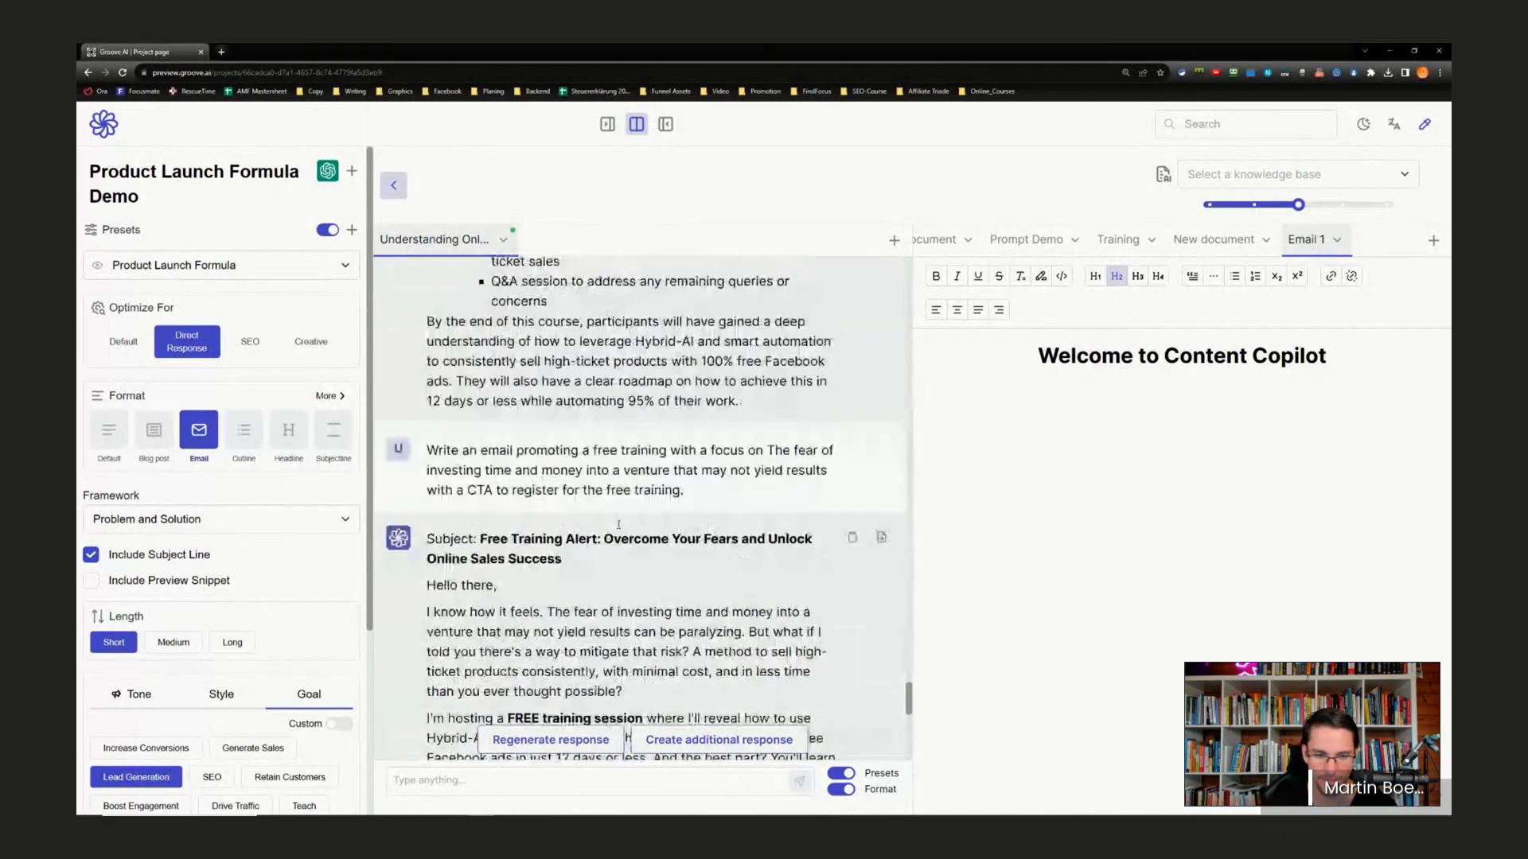
scroll(613, 525, up, 8)
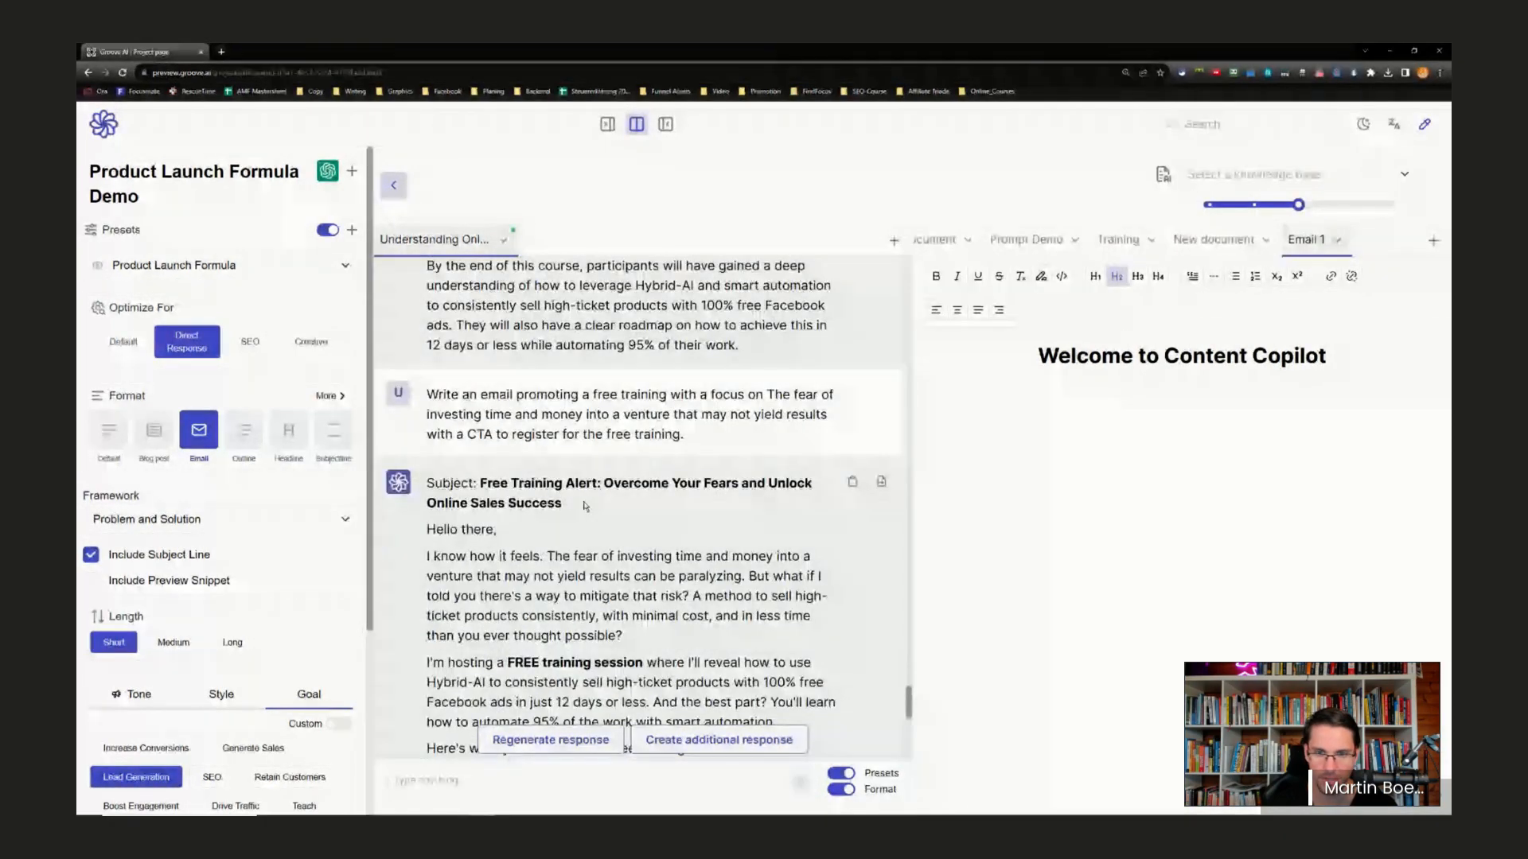
drag(1036, 357, 1344, 356)
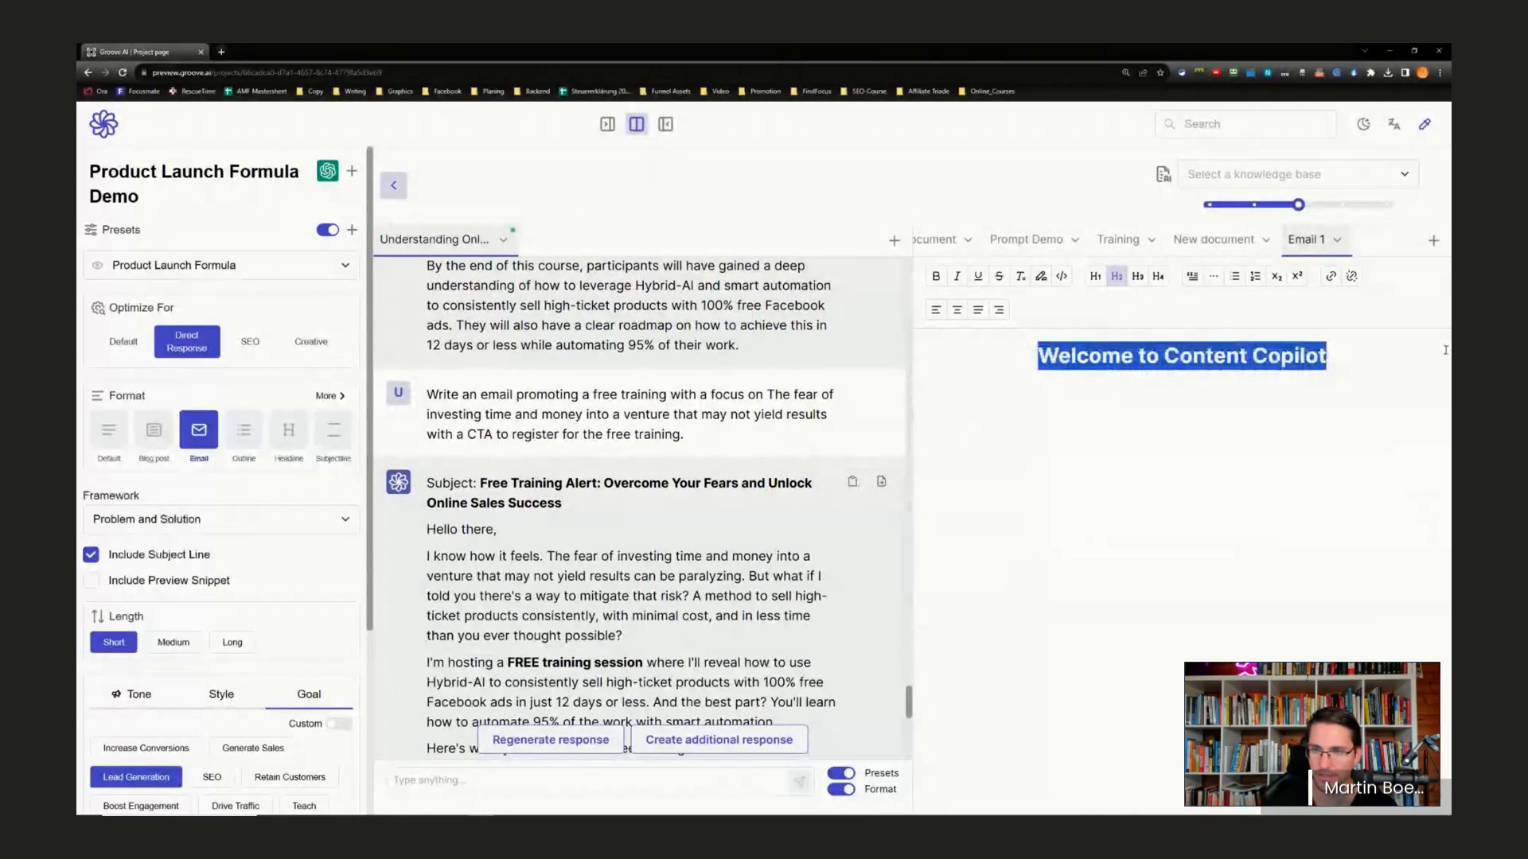
key(BackSpace)
key(ctrl+v)
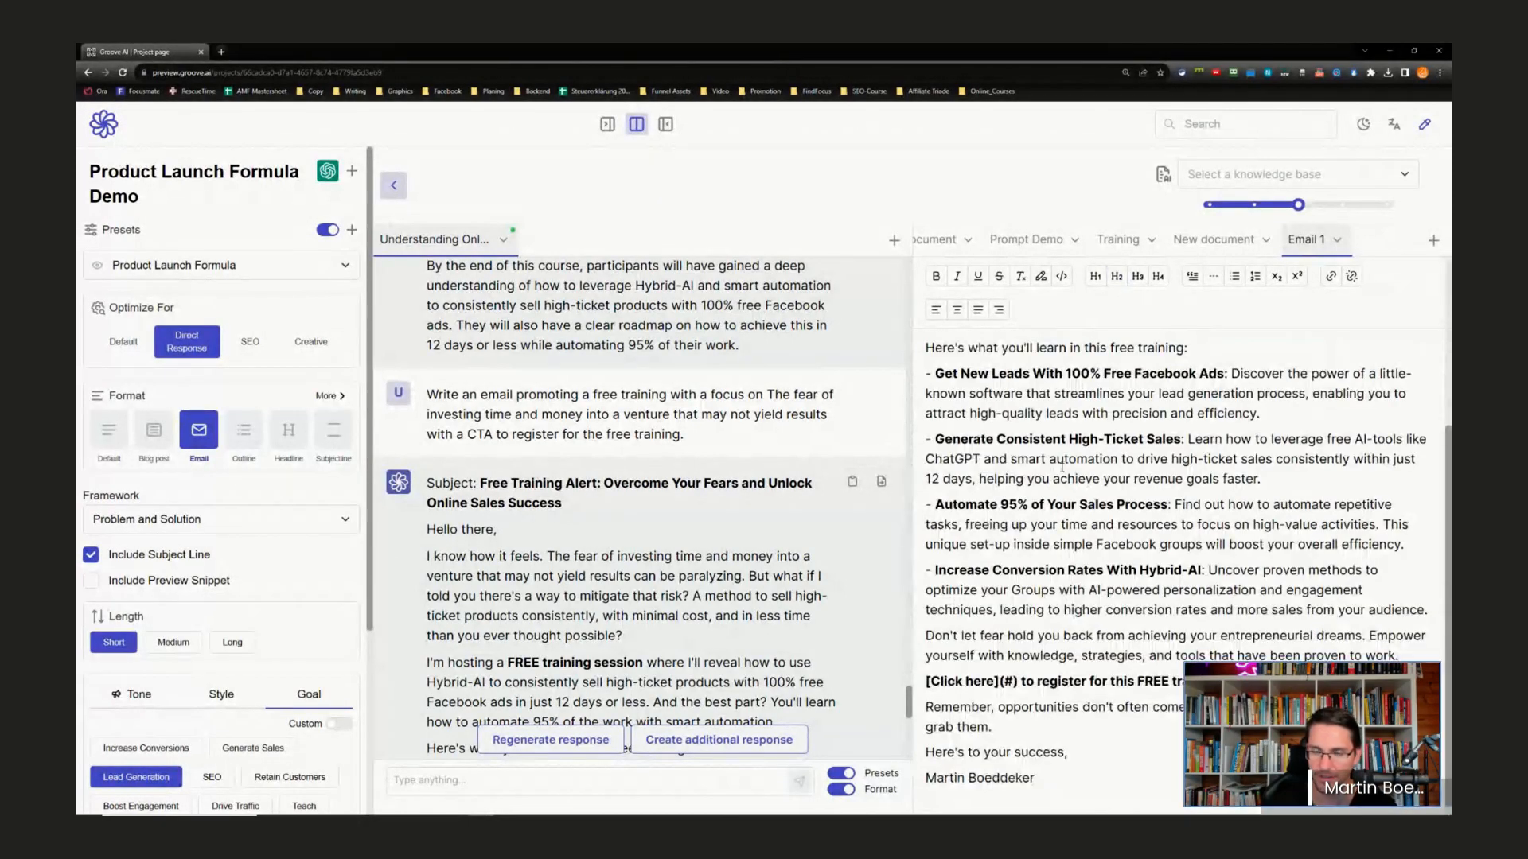
- Replace the email's subject with the body phrase "automate 95% of the work" and make it bold
scroll(1053, 467, up, 5)
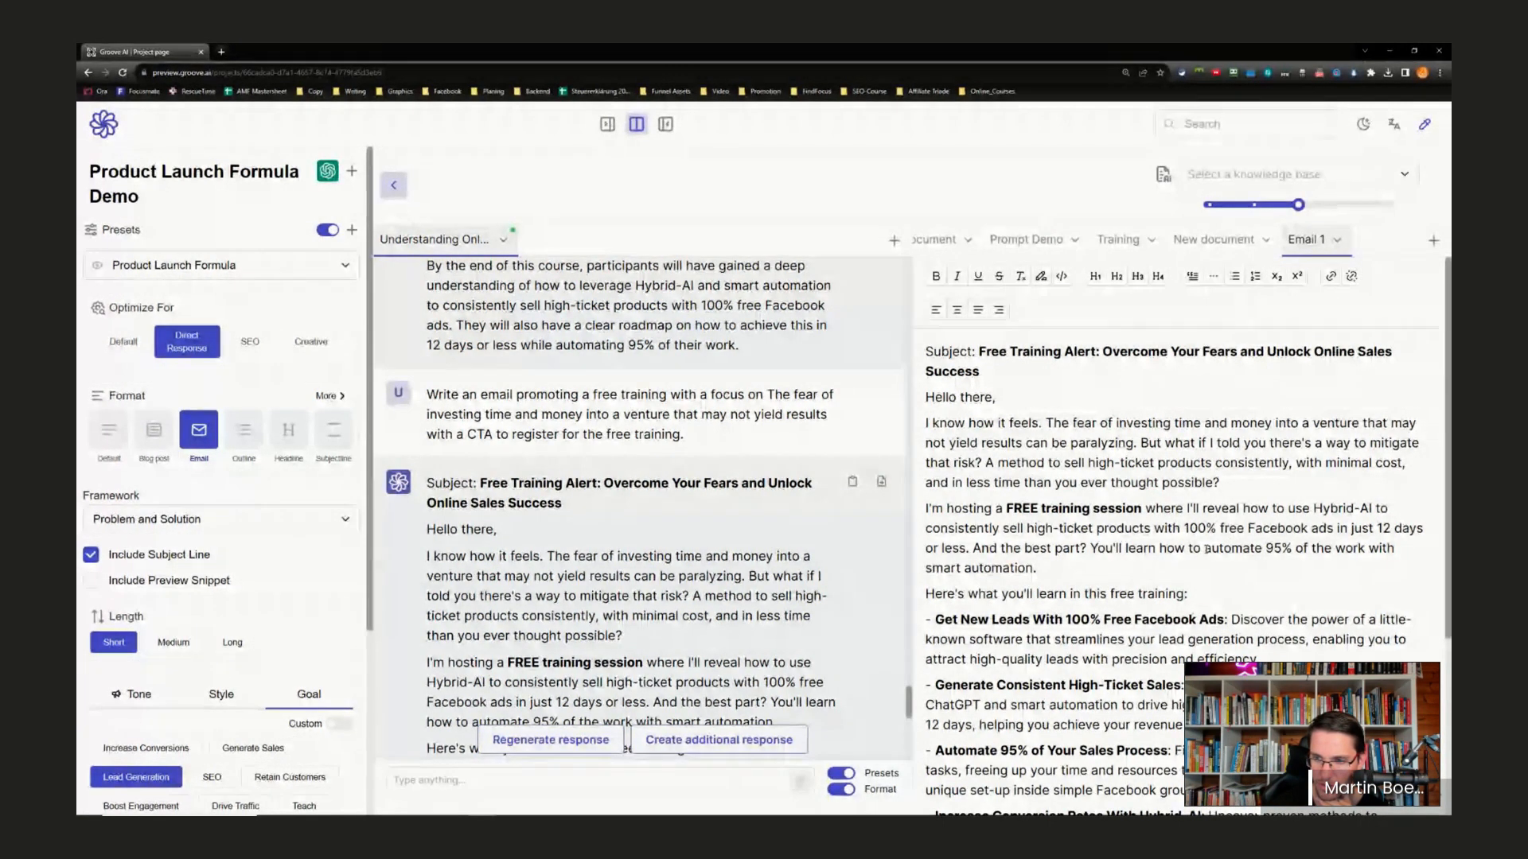
drag(1205, 548, 1365, 548)
key(ctrl+c)
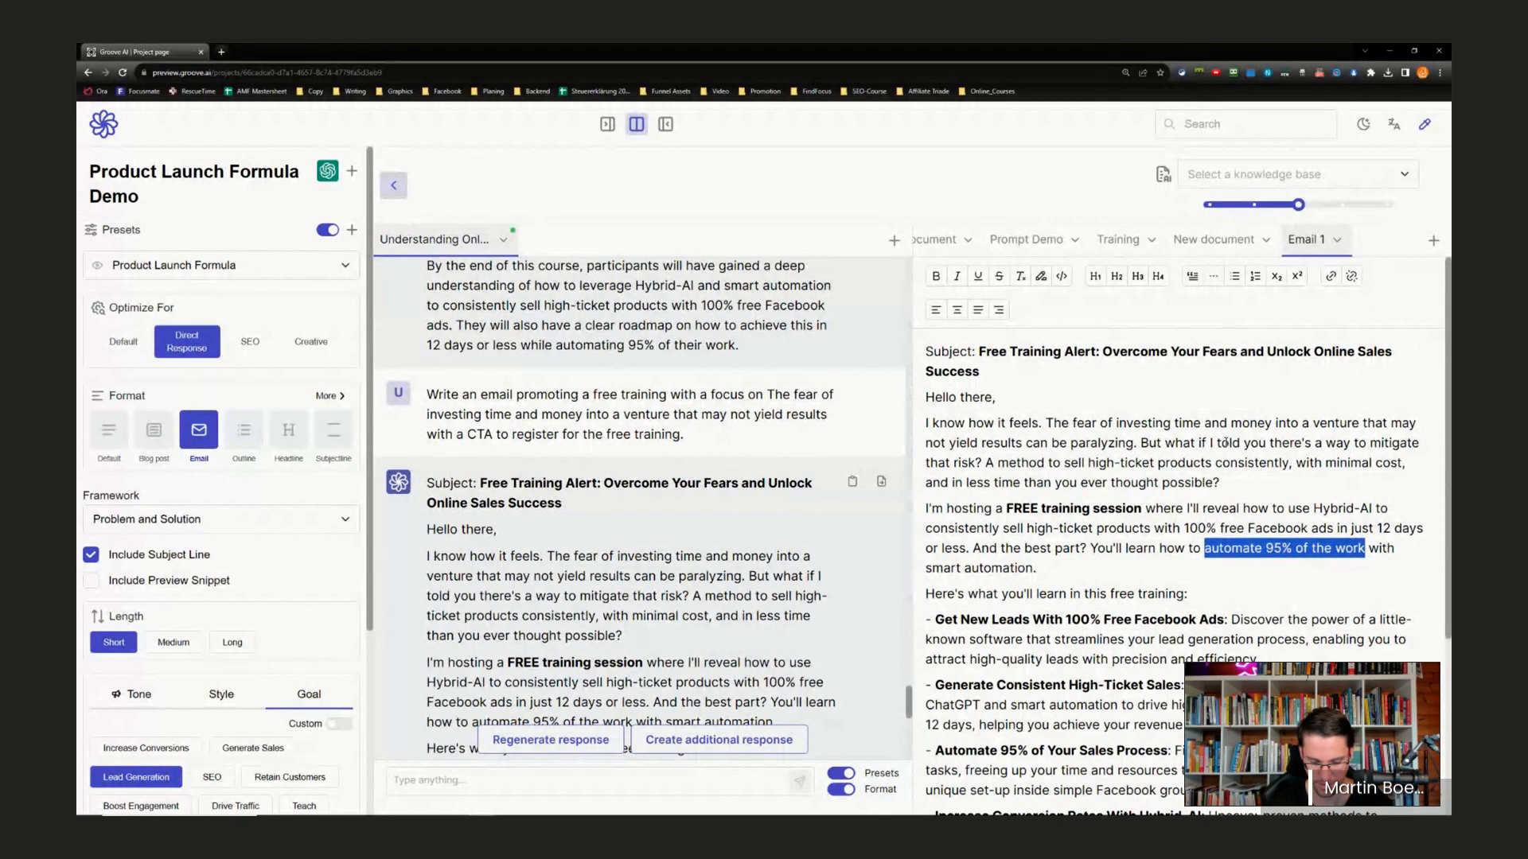
drag(998, 372, 979, 351)
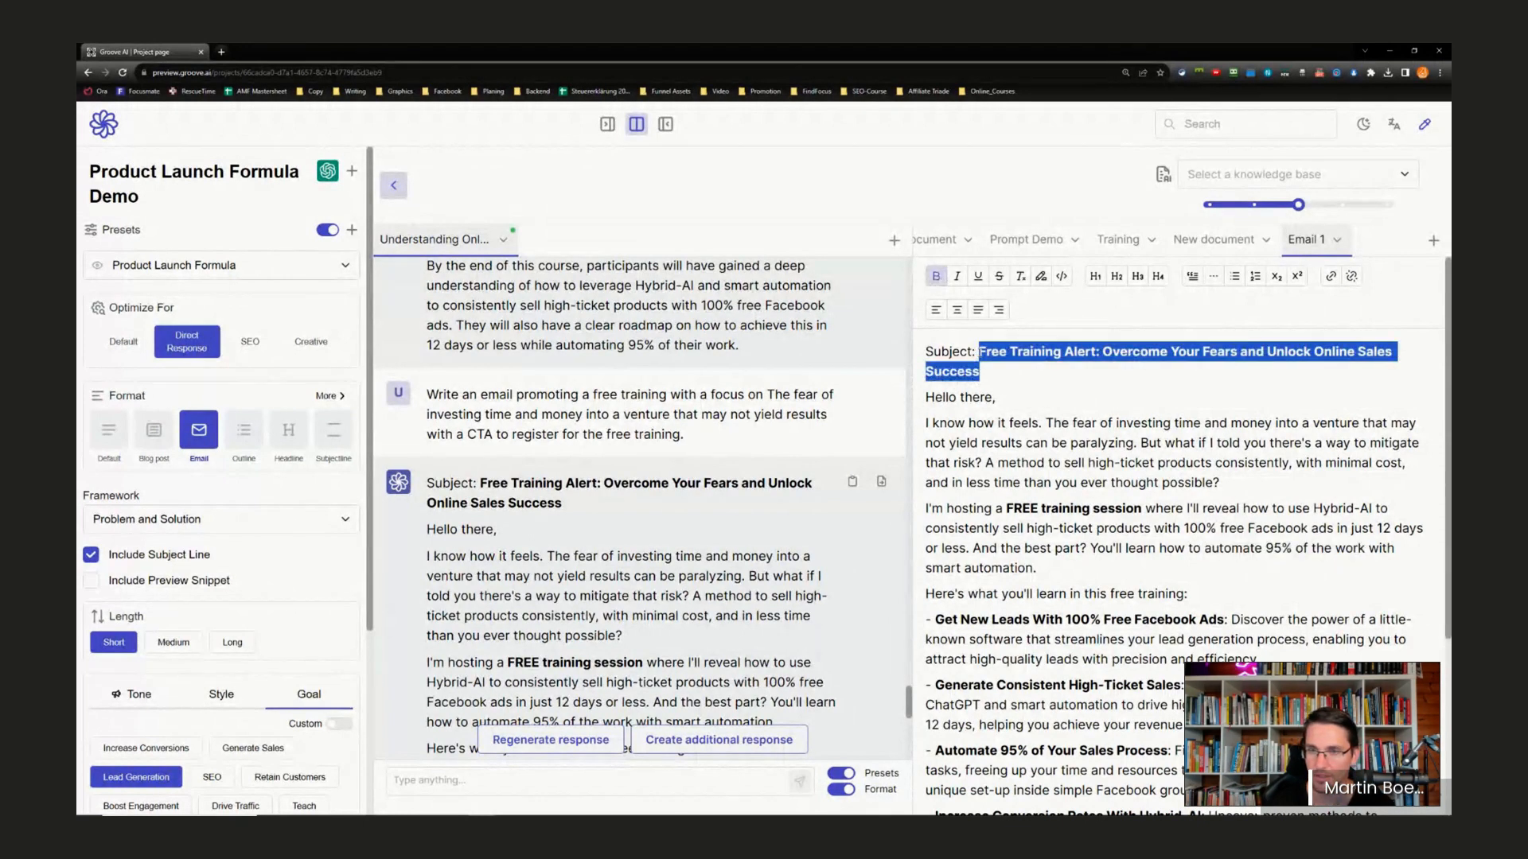
key(ctrl+v)
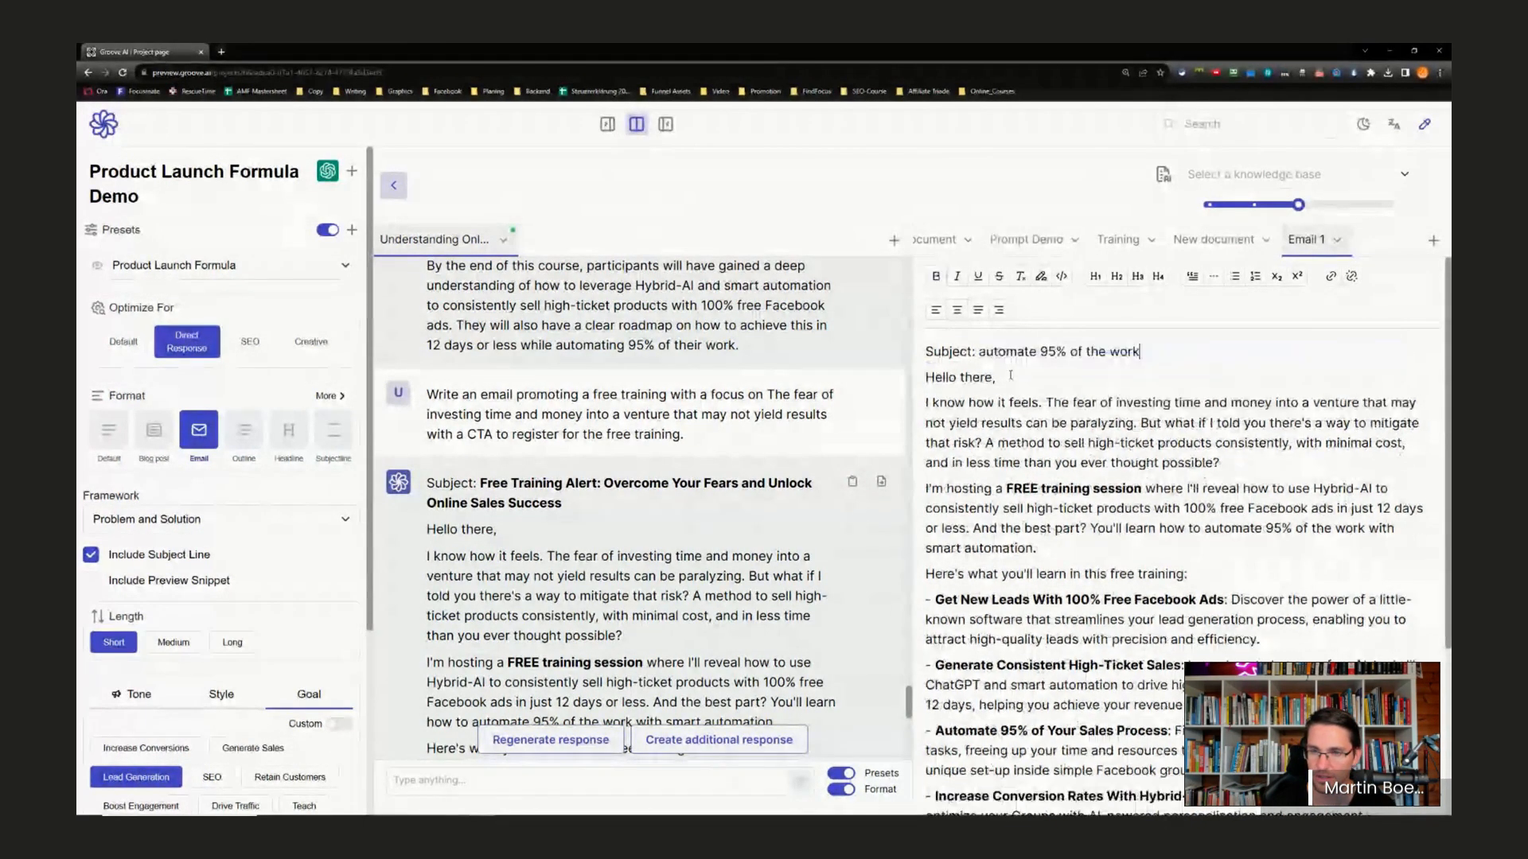
drag(979, 351, 1165, 348)
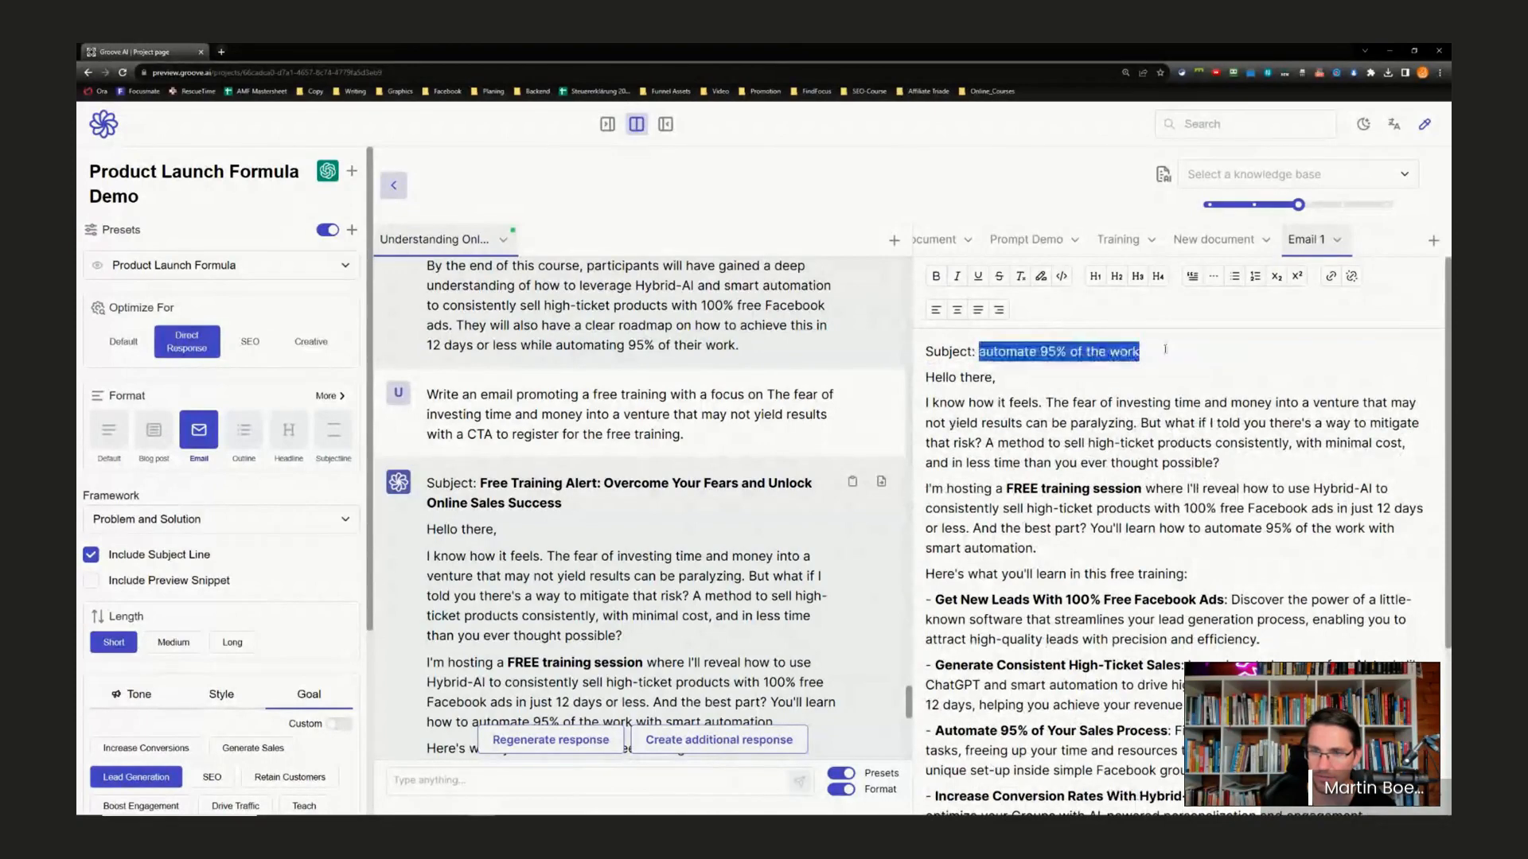
click(936, 276)
click(1154, 443)
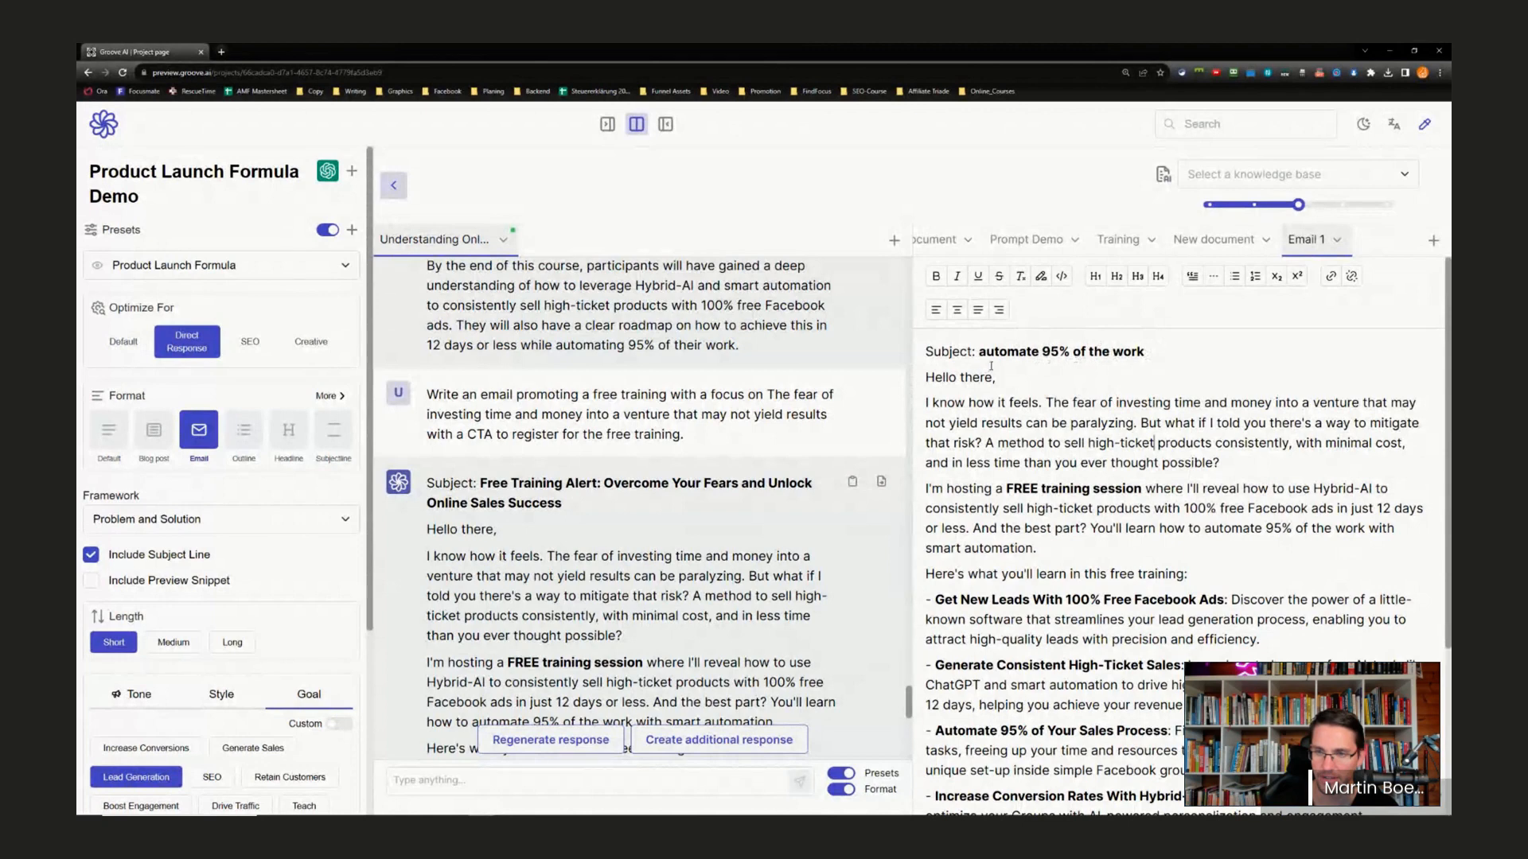
- Replace the Email 1 subject text with the bold body phrase "Generate Consistent High-Ticket Sales"
scroll(1133, 553, down, 3)
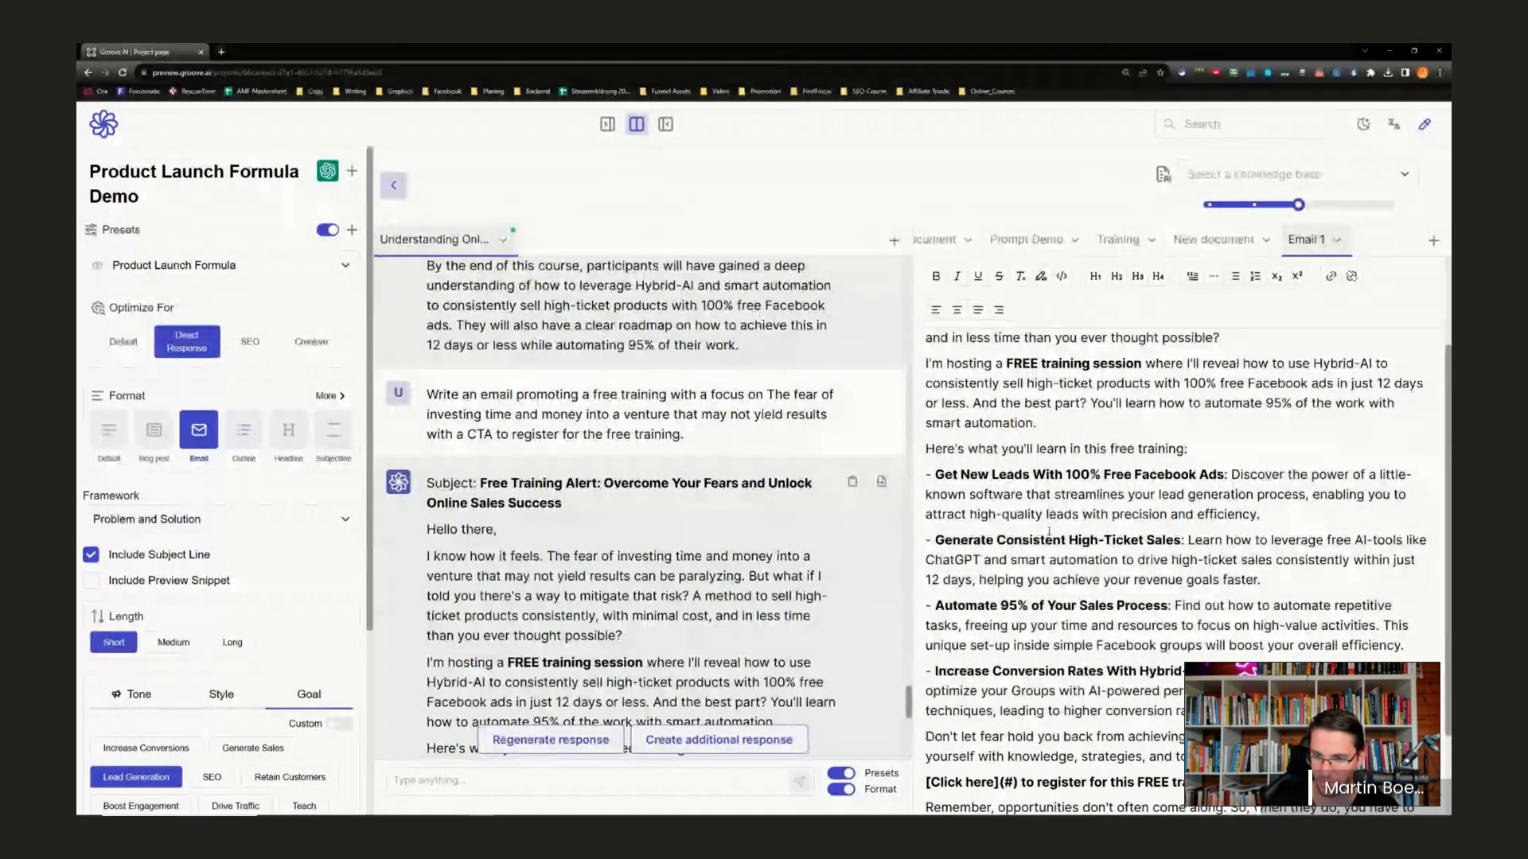
drag(1183, 541, 935, 541)
key(ctrl+c)
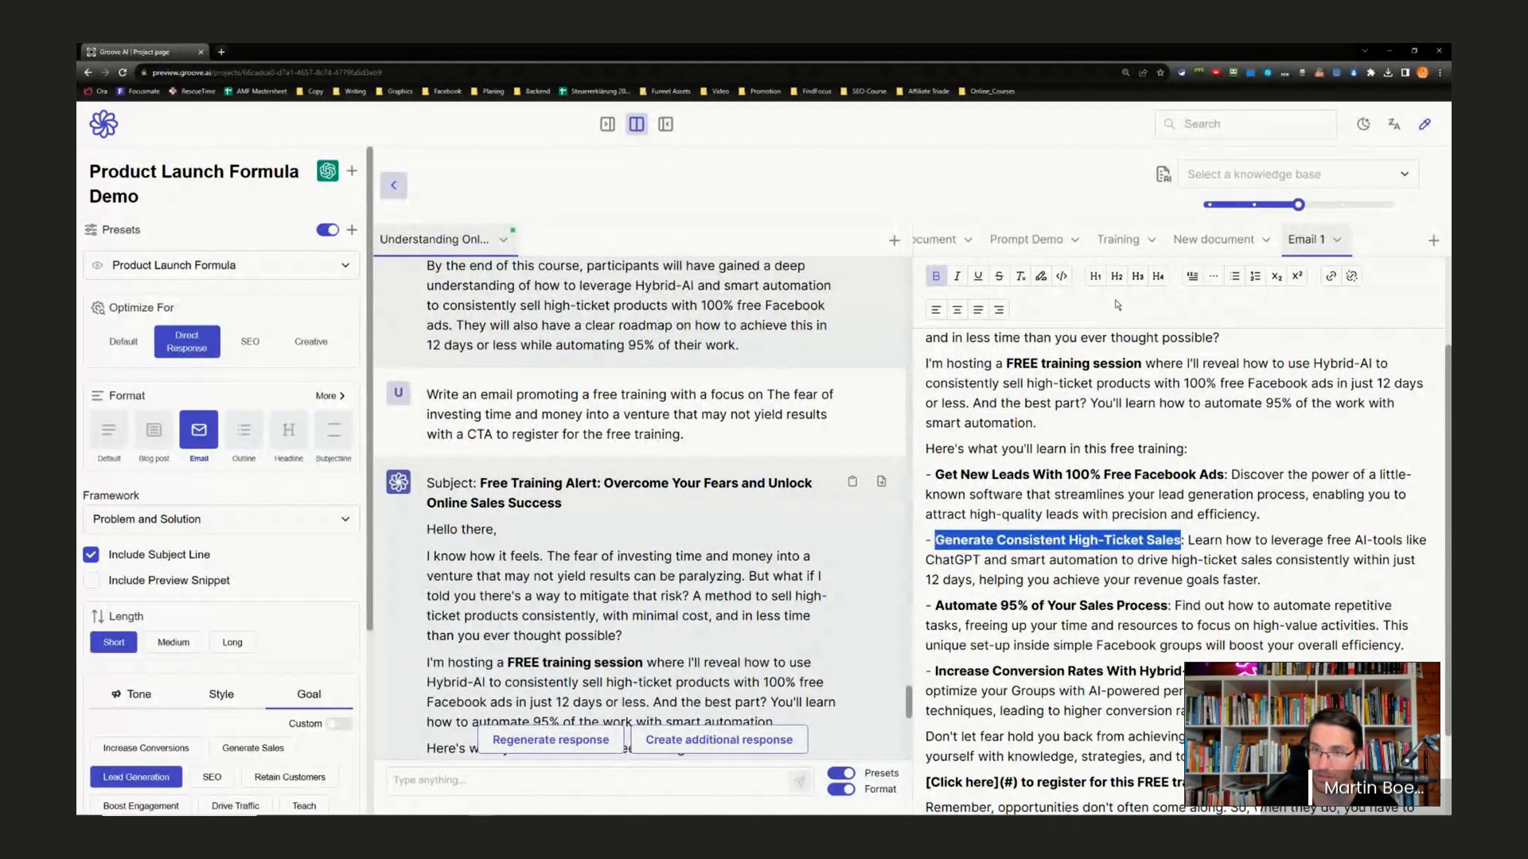
scroll(1117, 342, up, 3)
drag(1146, 350, 986, 354)
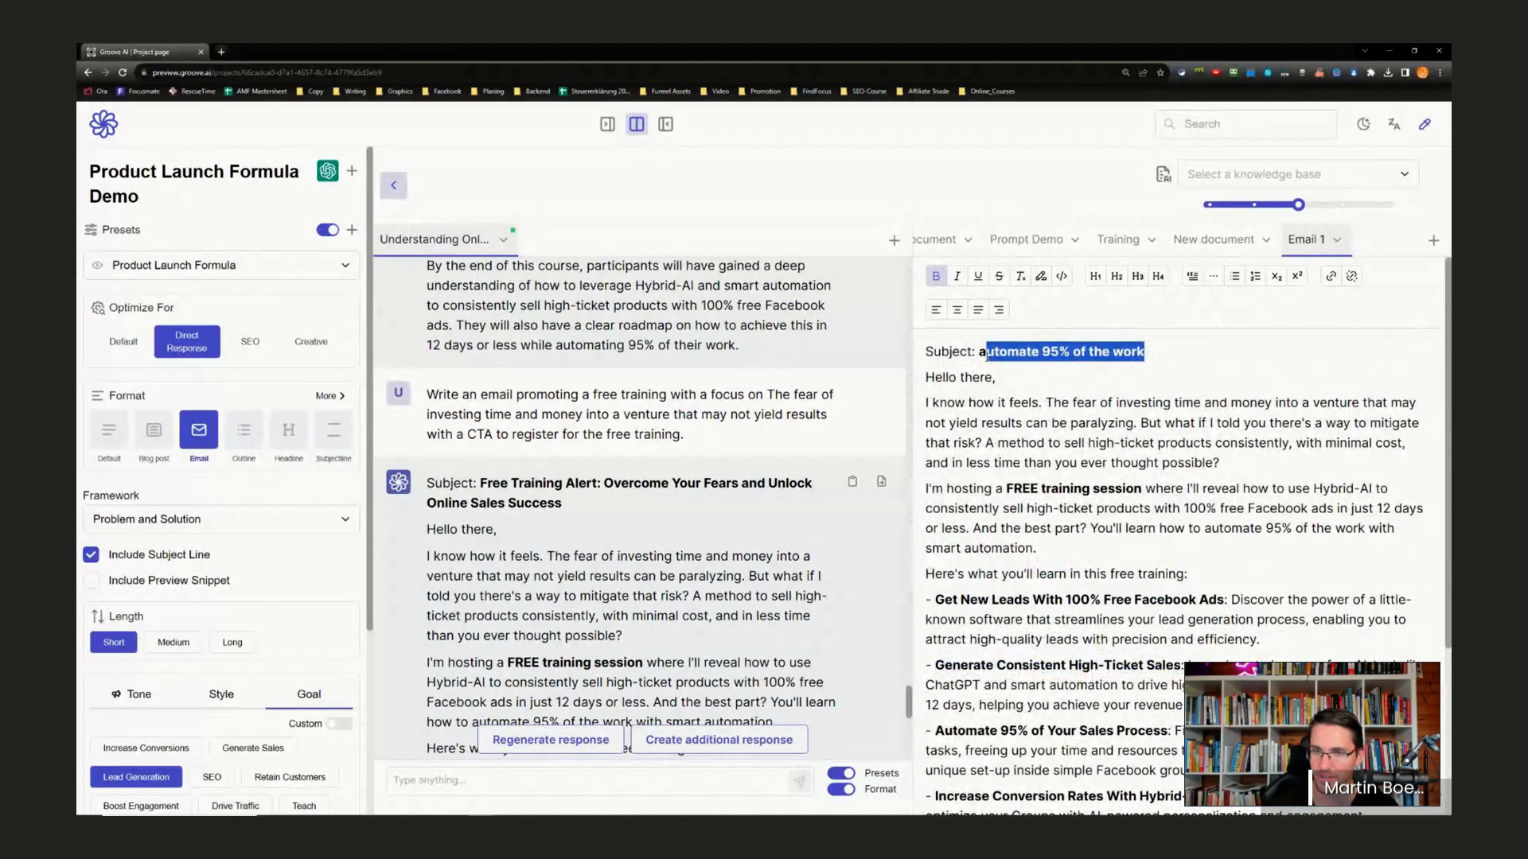
key(ctrl+v)
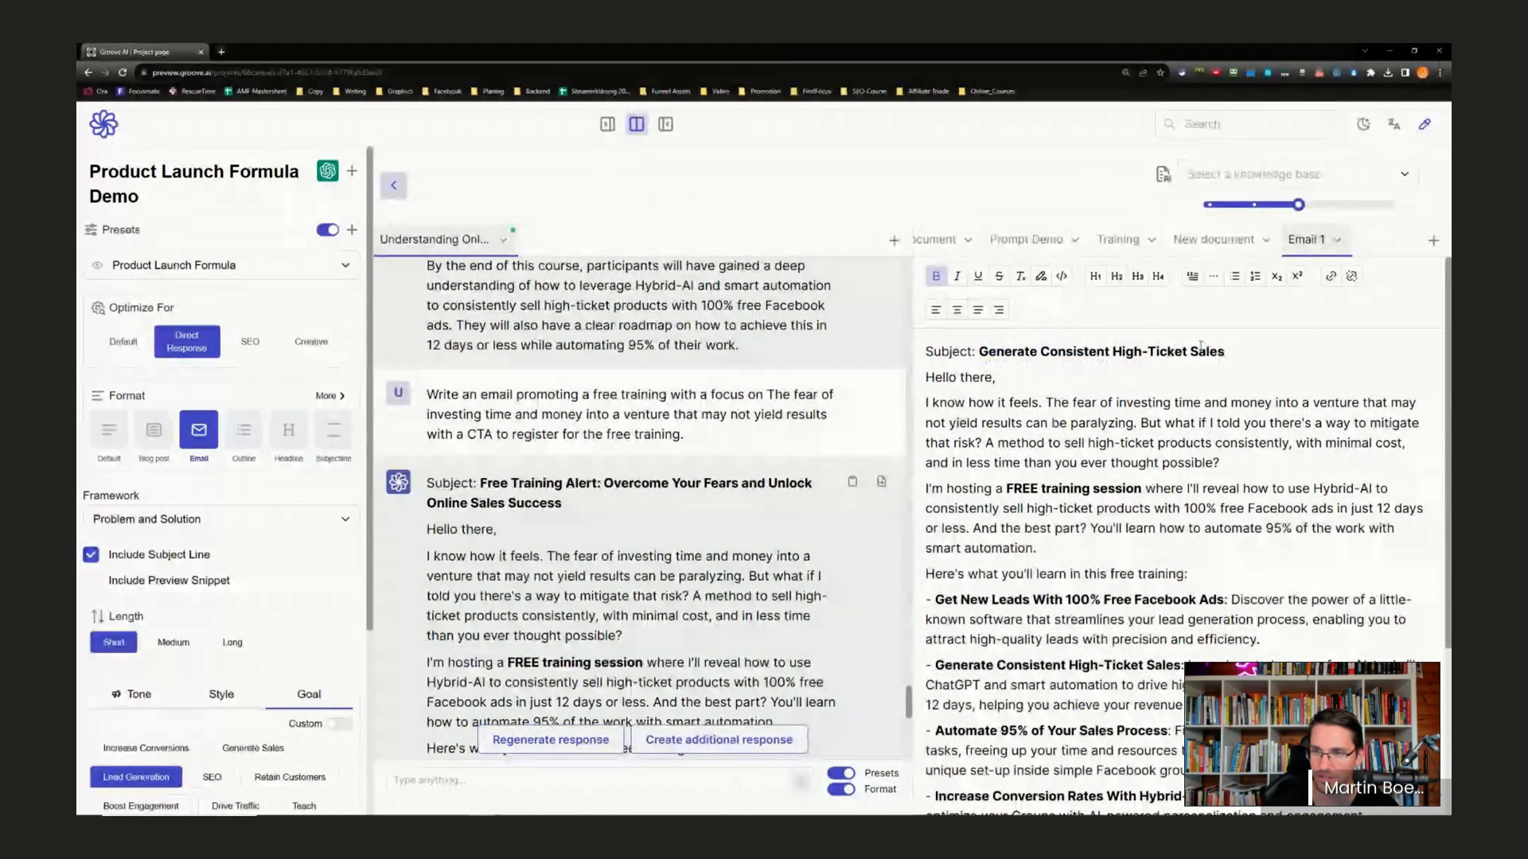
- Extend the subject line with "With Free Facebook Ads" after "Generate Consistent High-Ticket Sales"
text(With Fr)
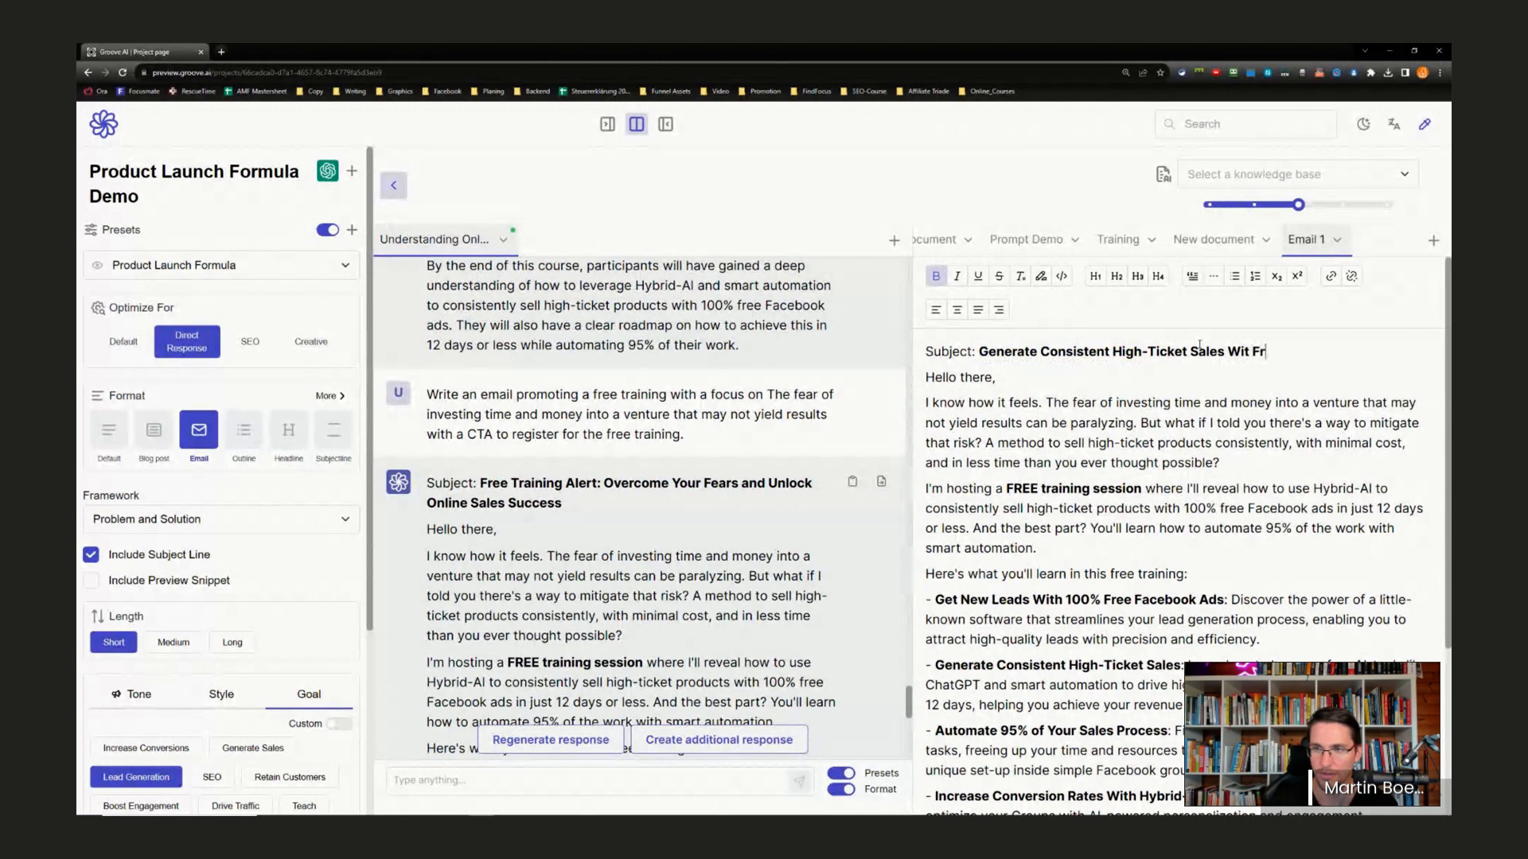
text(ee)
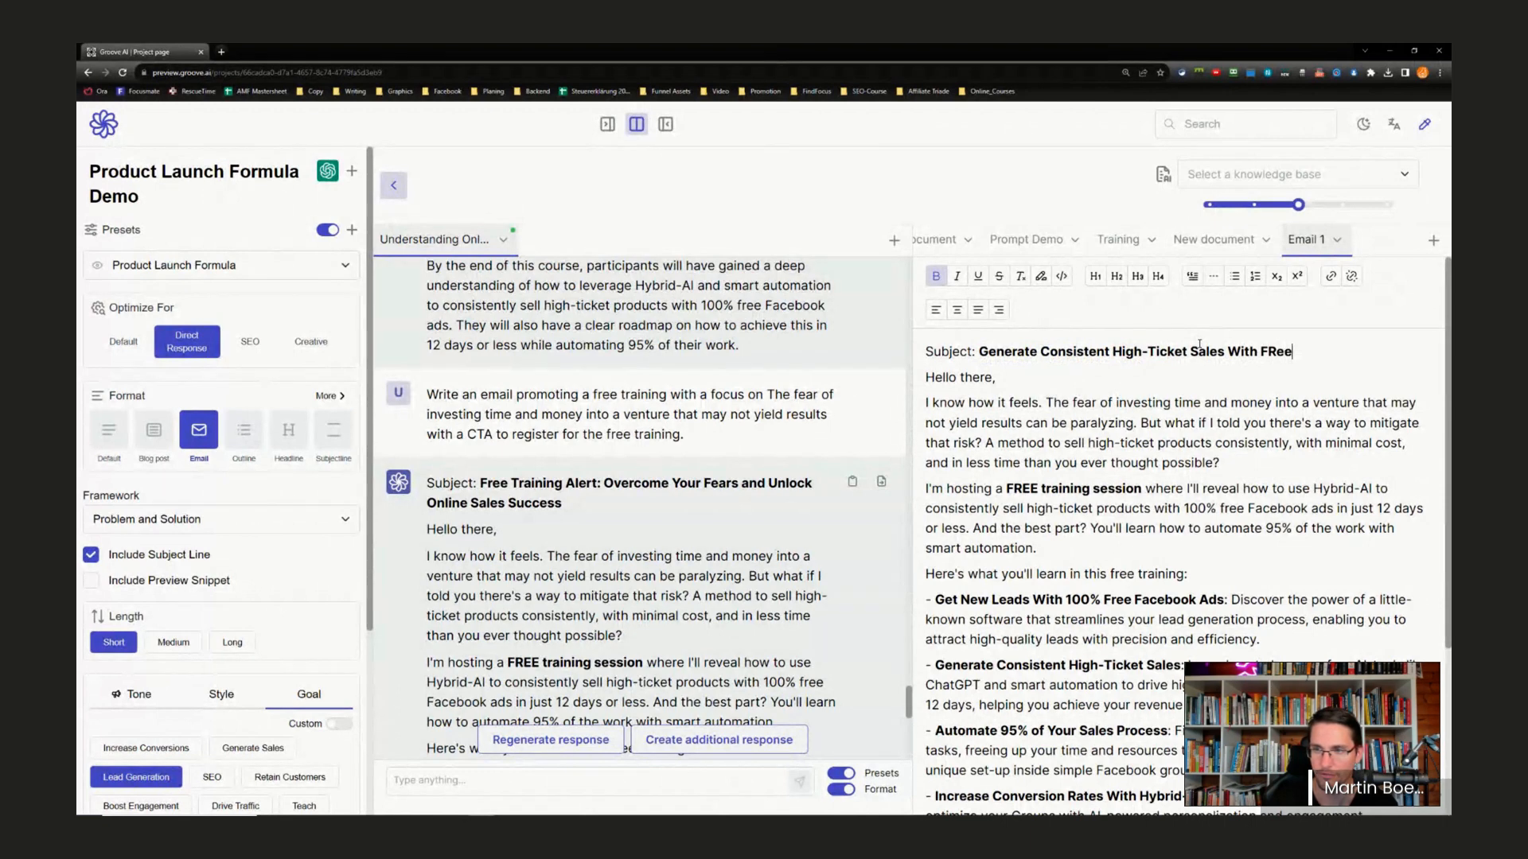
key(BackSpace)
key(BackSpace)
key(BackSpace)
text(ree FAce)
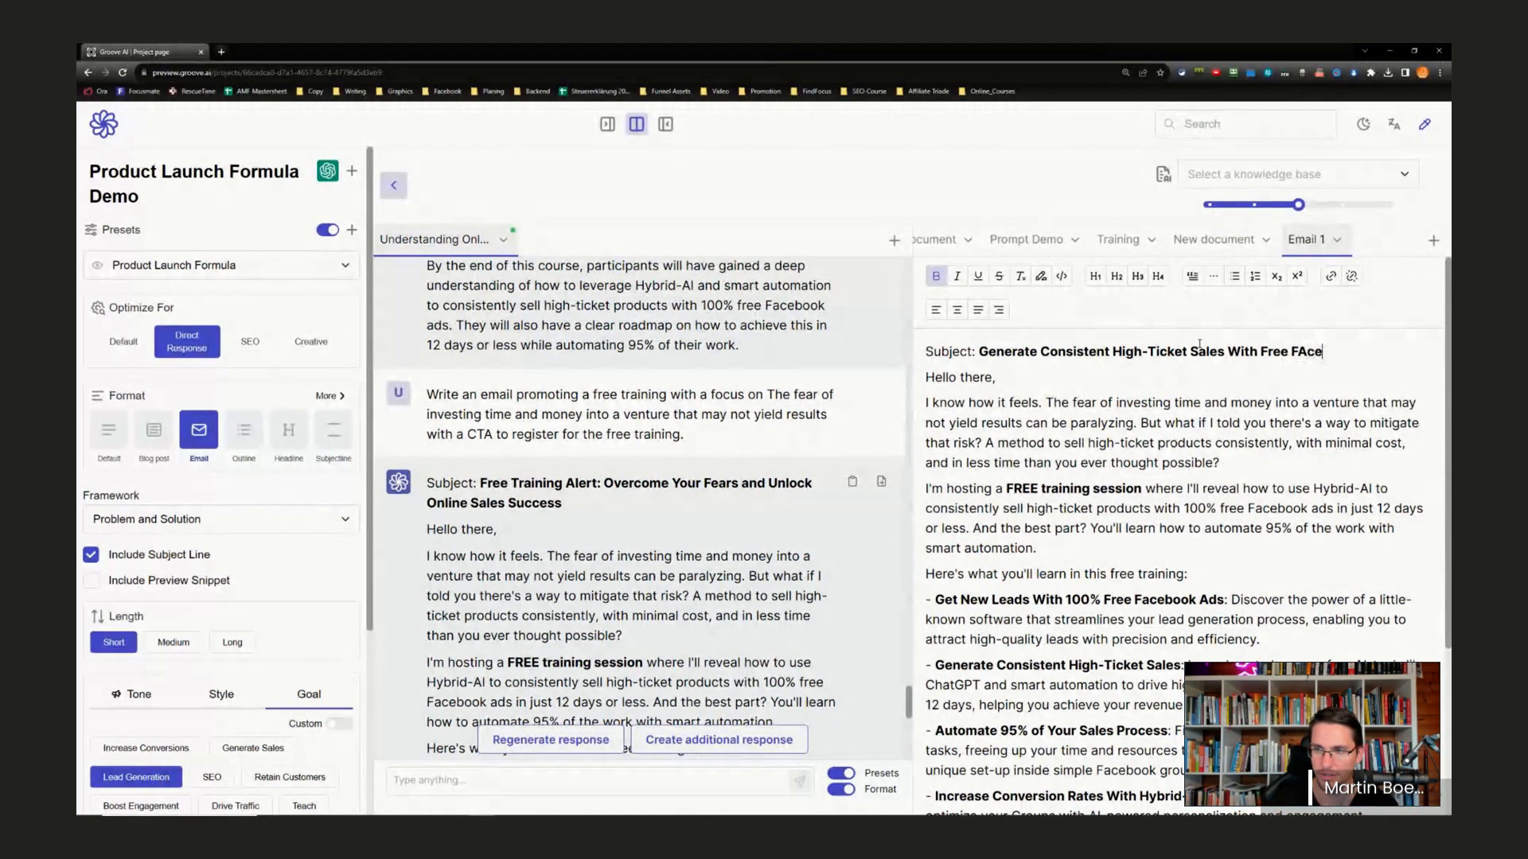
key(BackSpace)
key(BackSpace)
key(BackSpace)
text(acebook Ads)
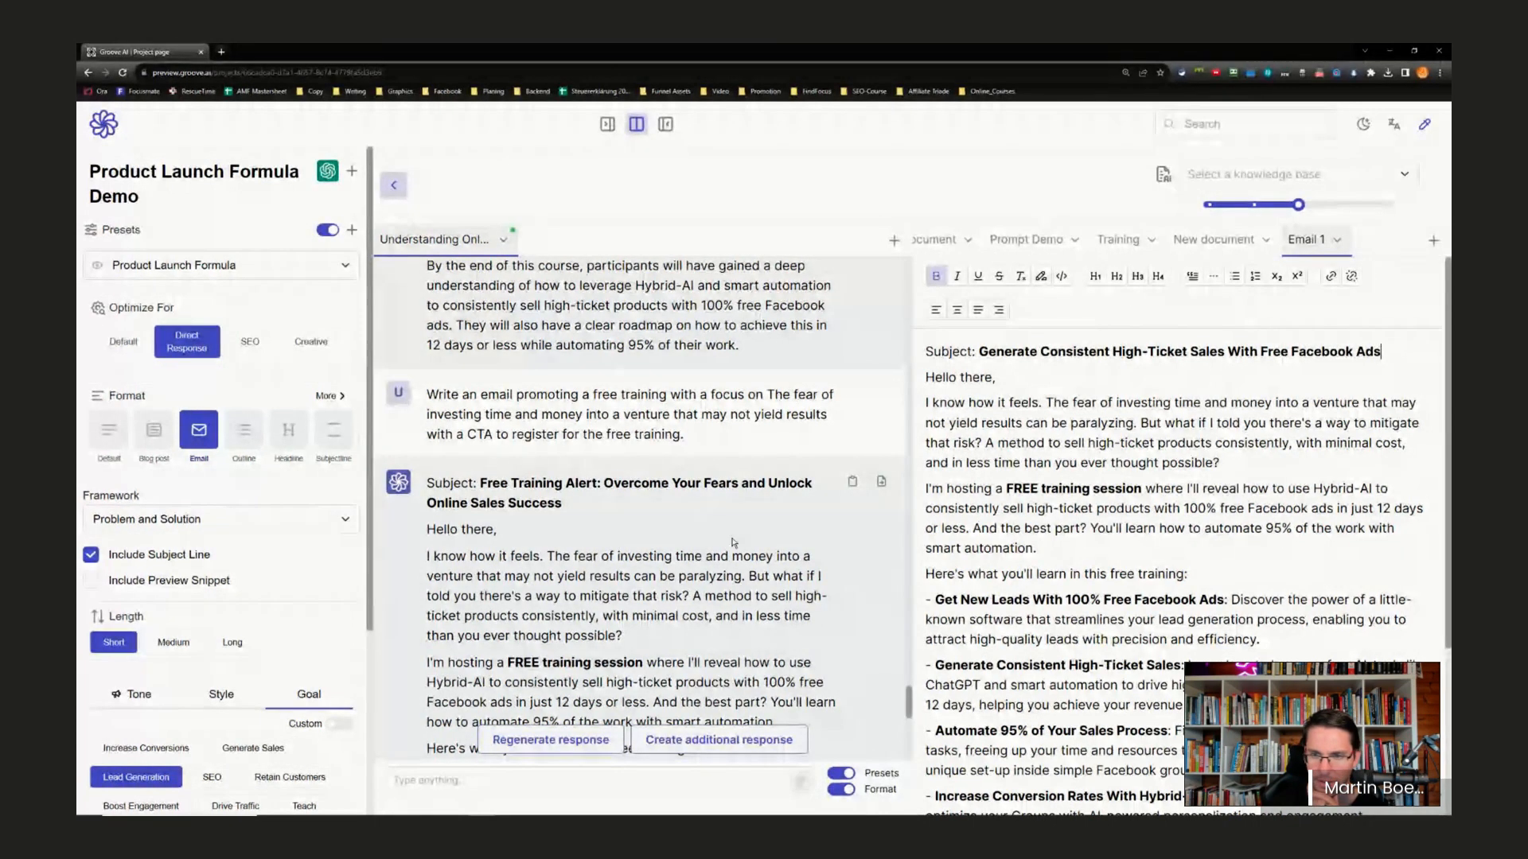
- Review the Email 1 text in the document-only view, return to the split view and compare it with the generated response
scroll(624, 509, down, 2)
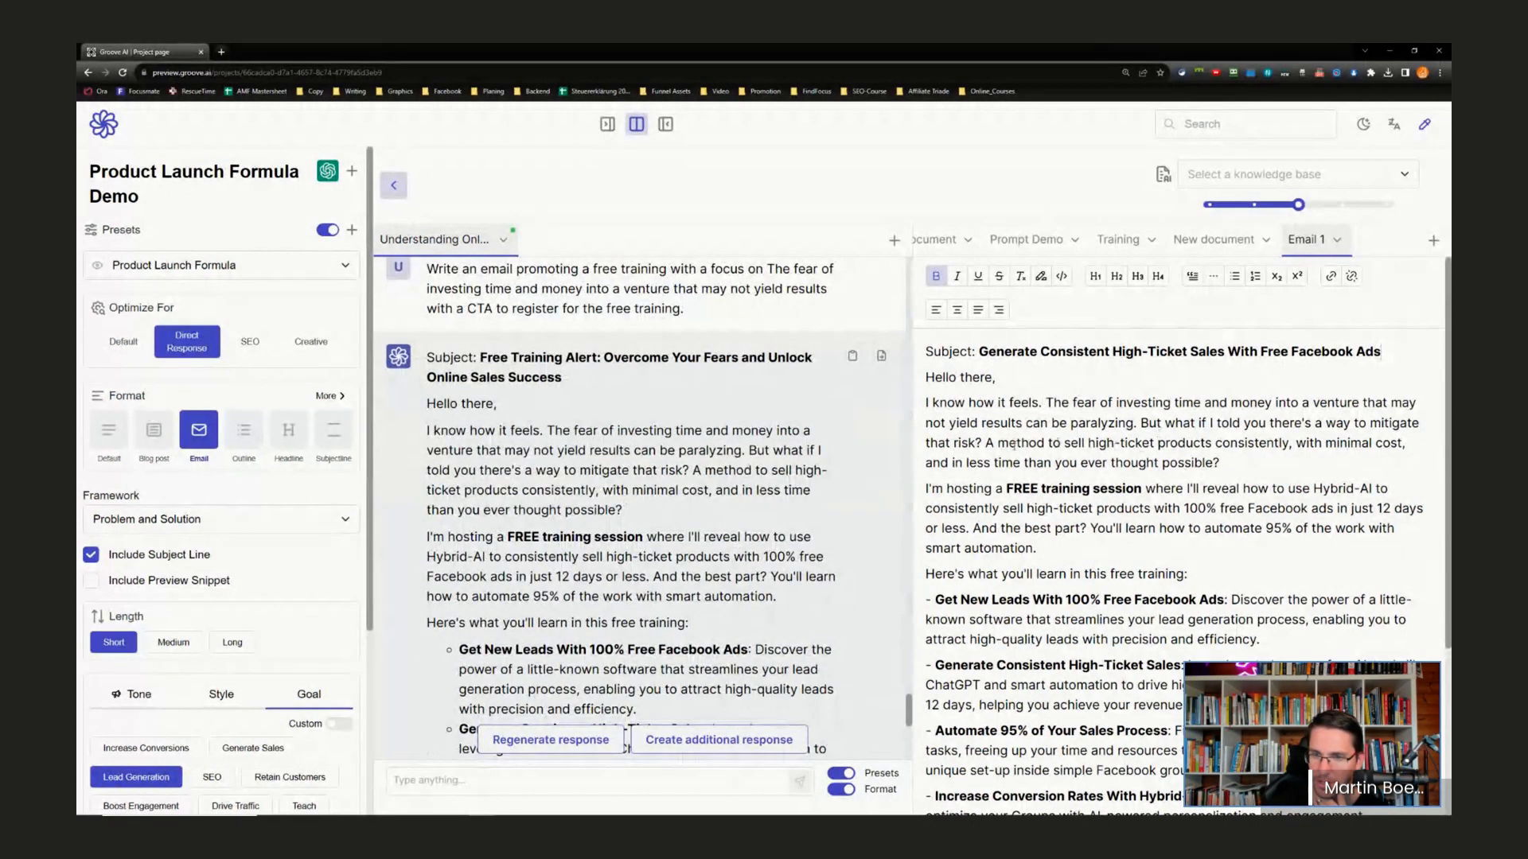
click(666, 125)
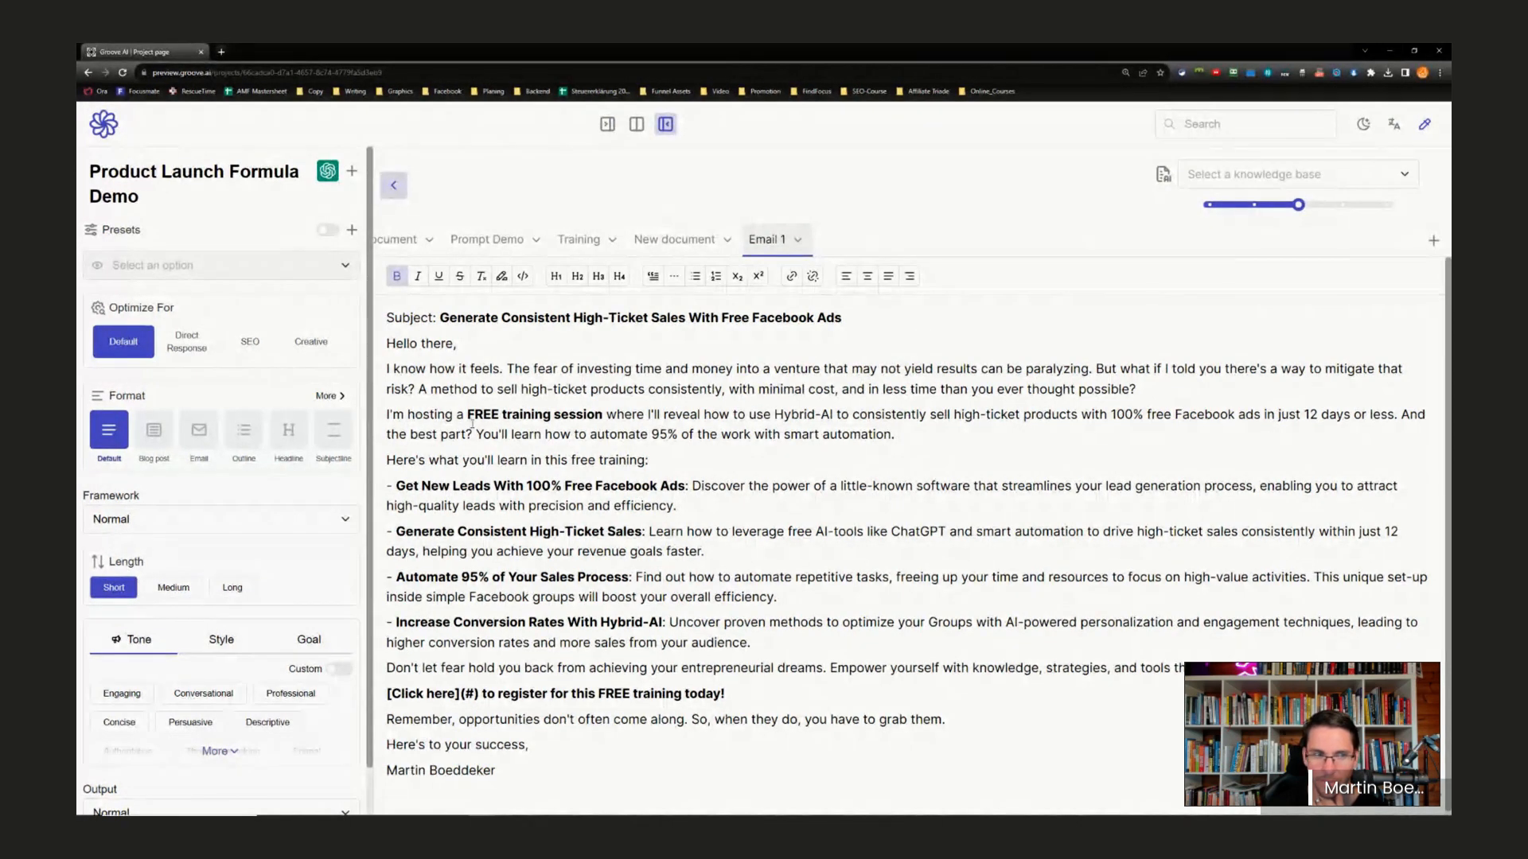
click(636, 124)
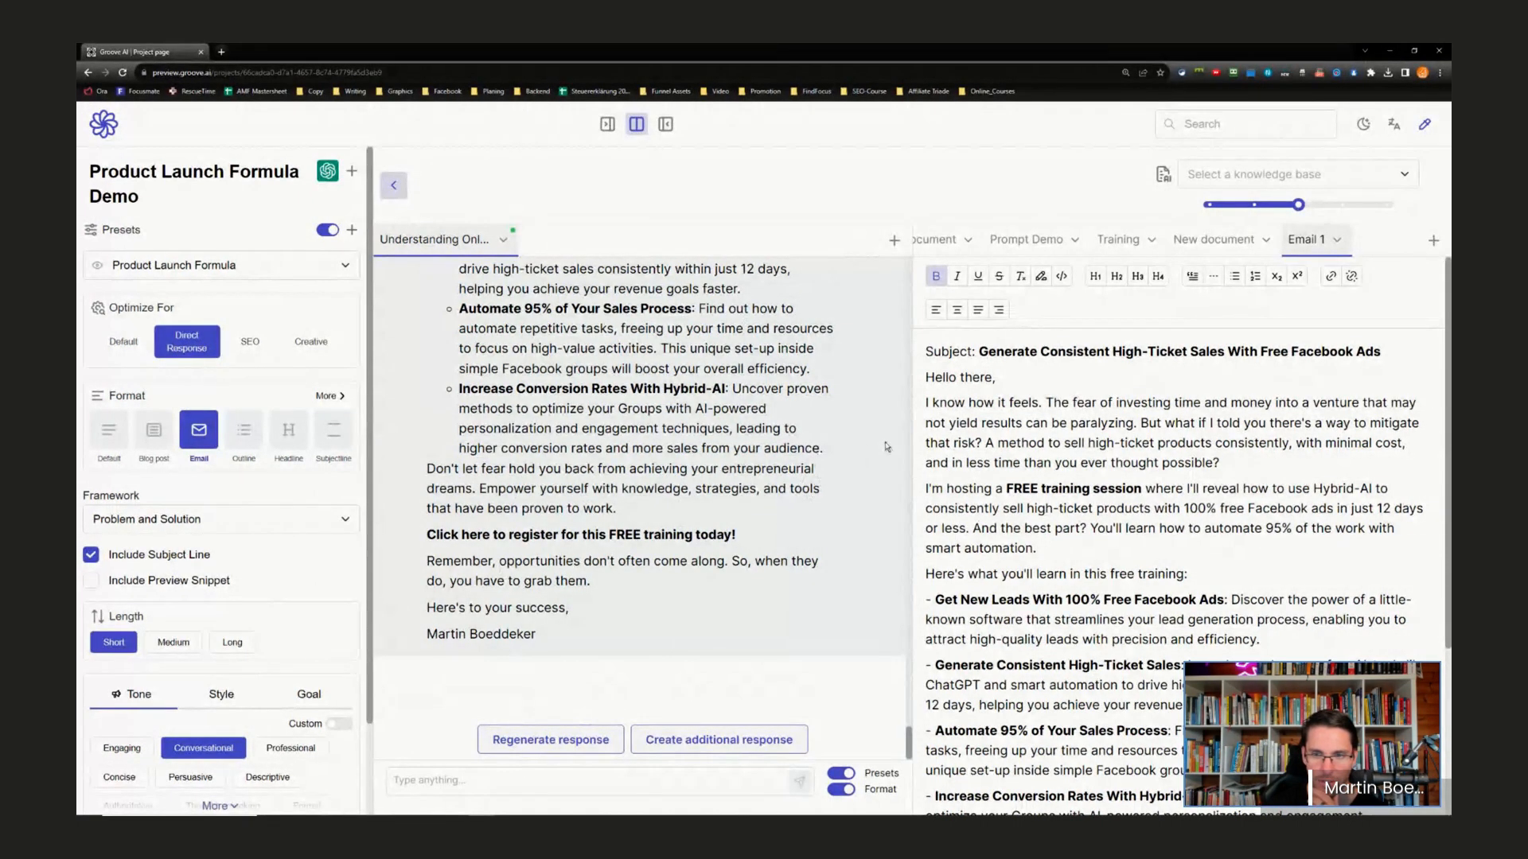
scroll(1025, 442, down, 3)
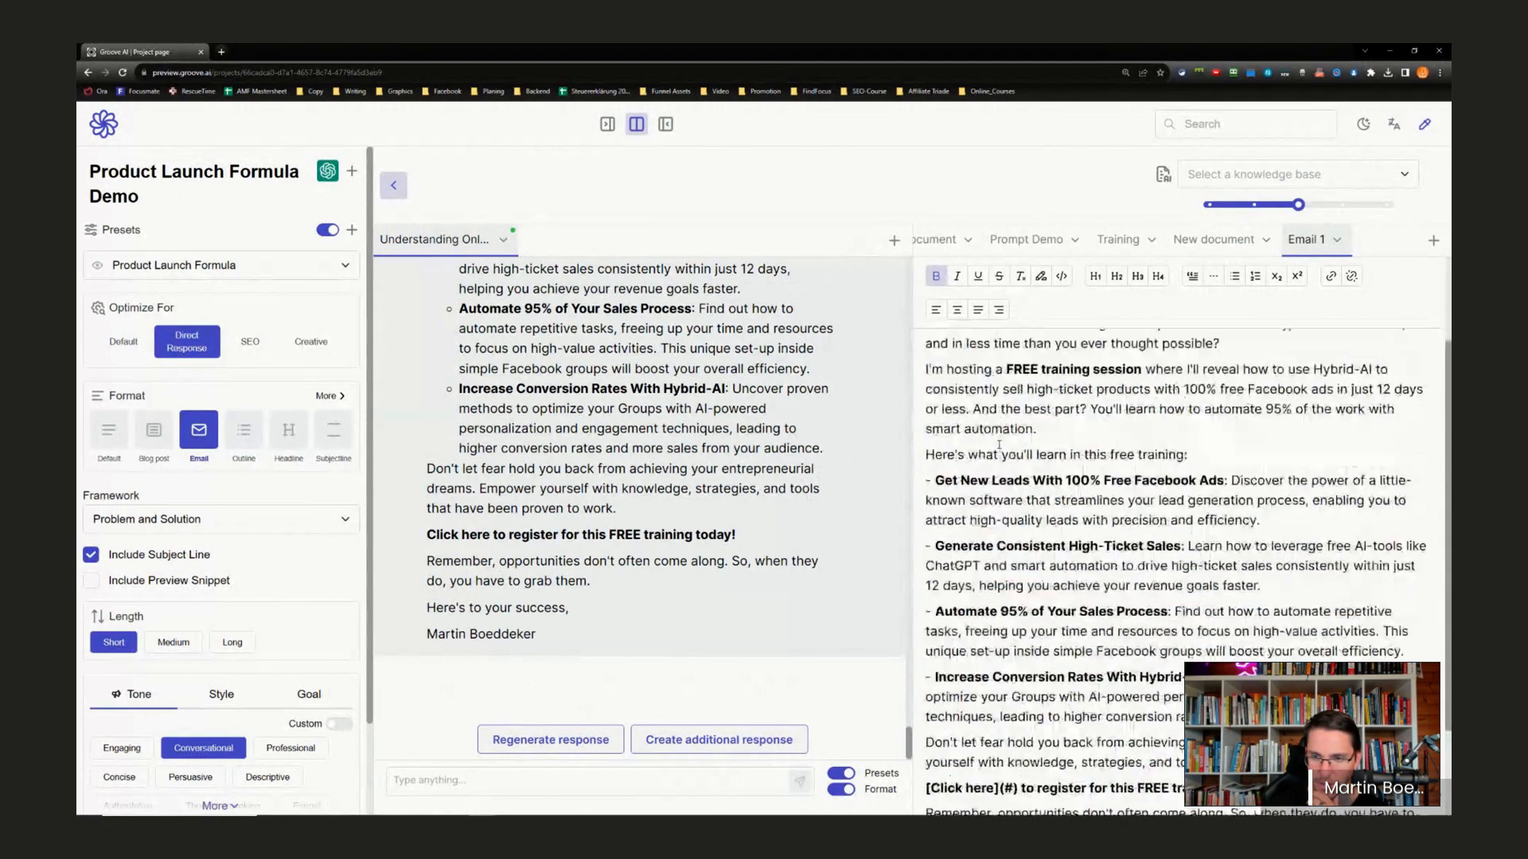
scroll(999, 447, up, 3)
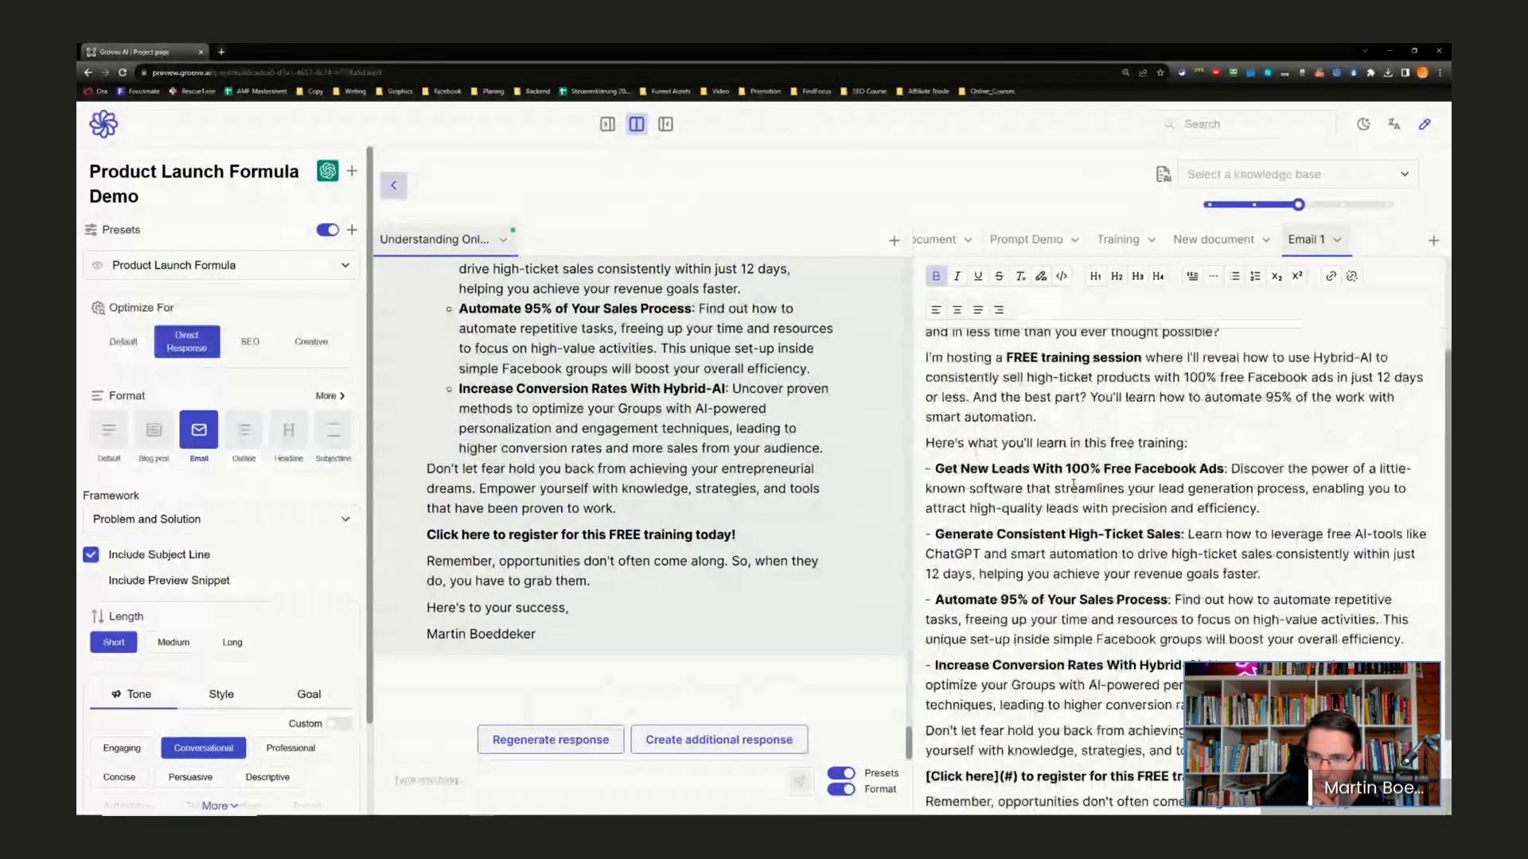
scroll(891, 303, up, 1)
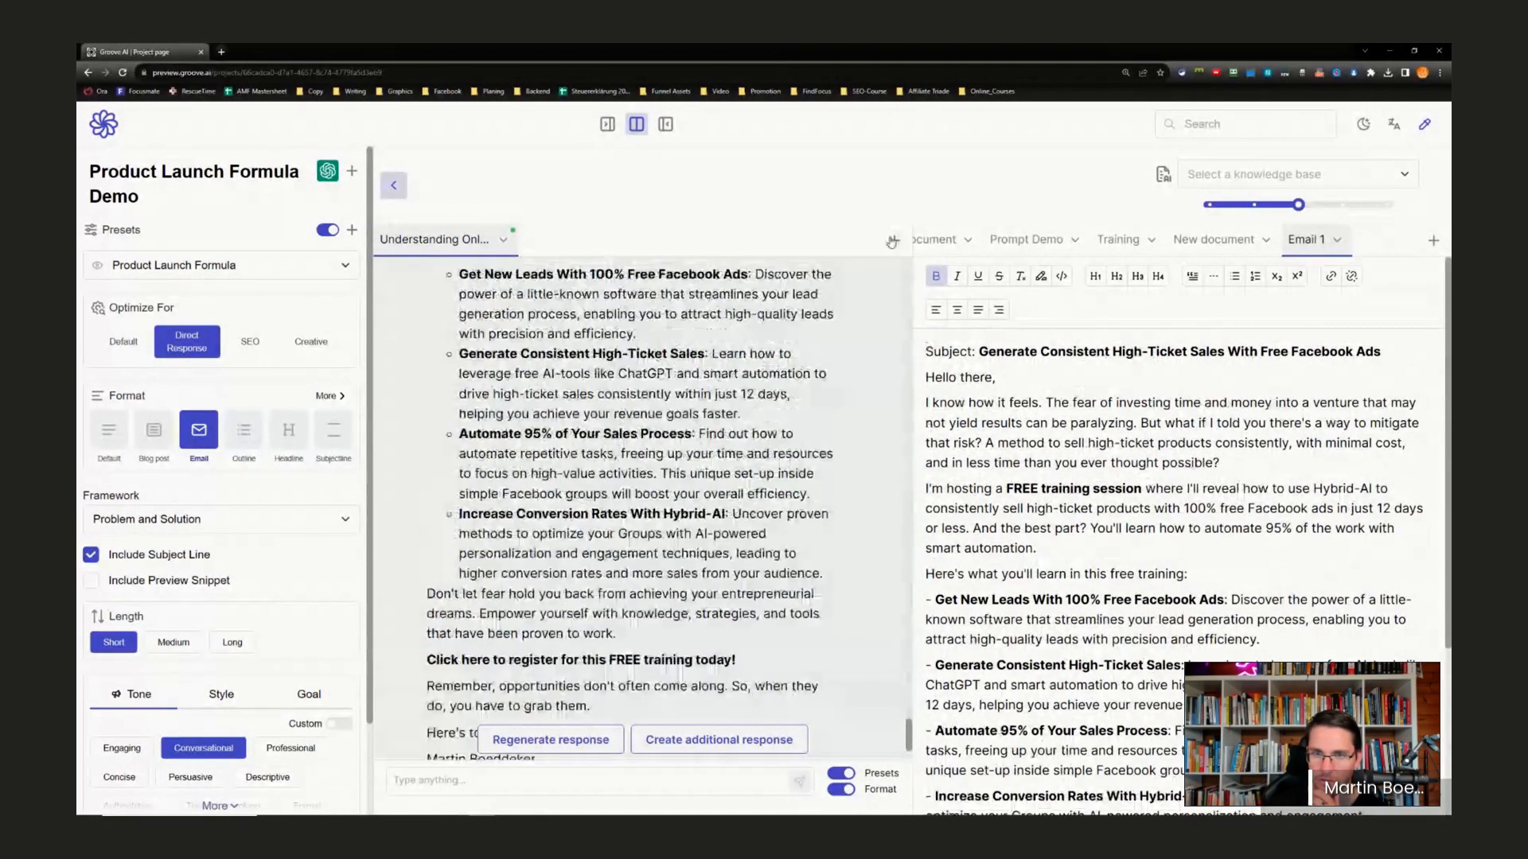
- Add a new chat to the project and return to the original "Understanding Onl..." chat
click(893, 240)
click(547, 240)
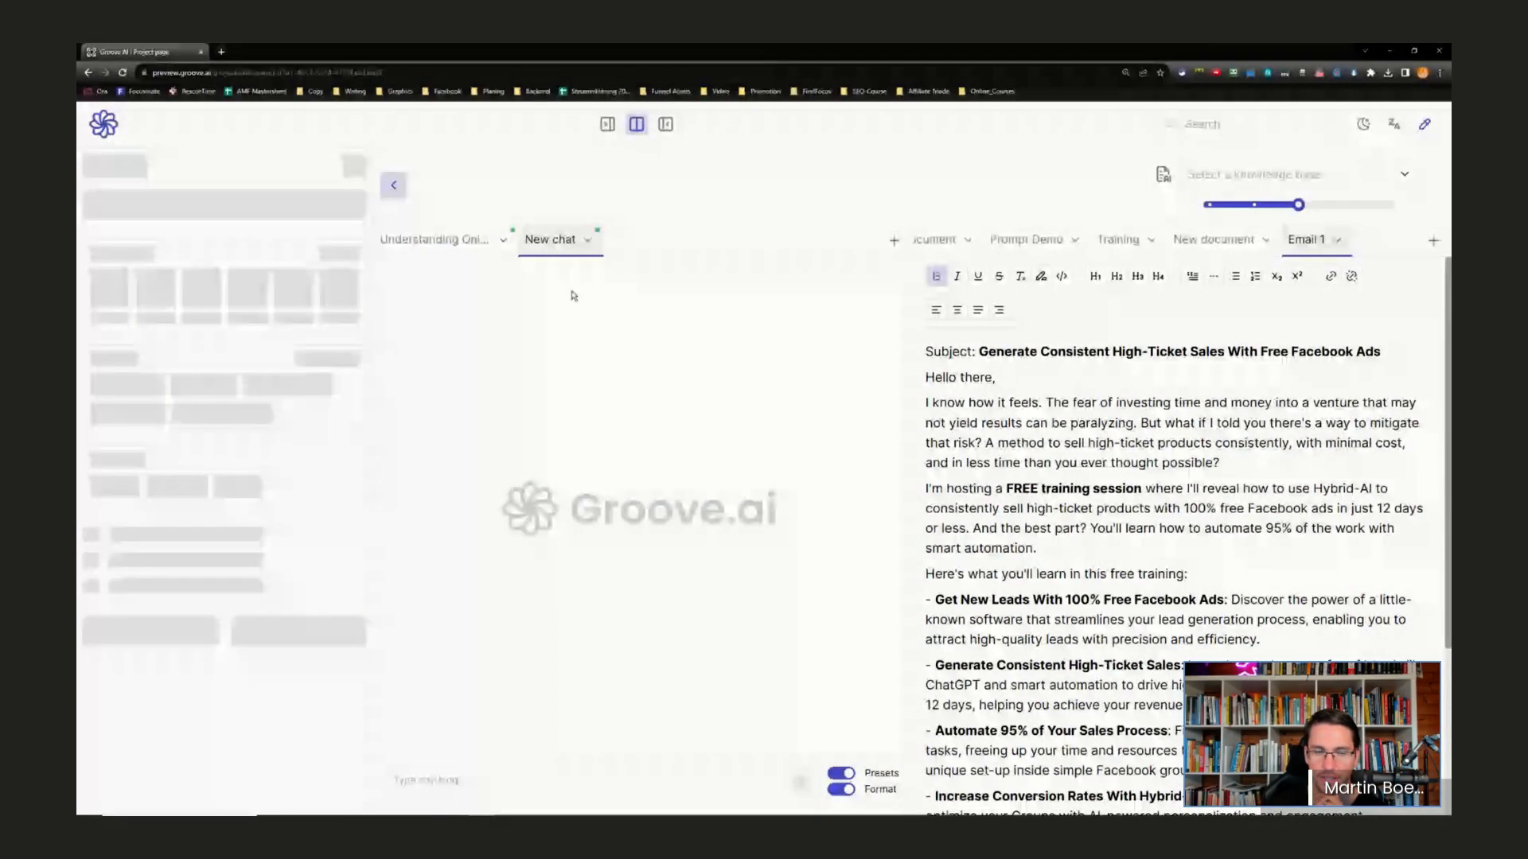
click(440, 242)
- Copy the Avatar document's line about fearing being left behind due to lack of tech-savvy skills into the chat message
scroll(1104, 350, down, 3)
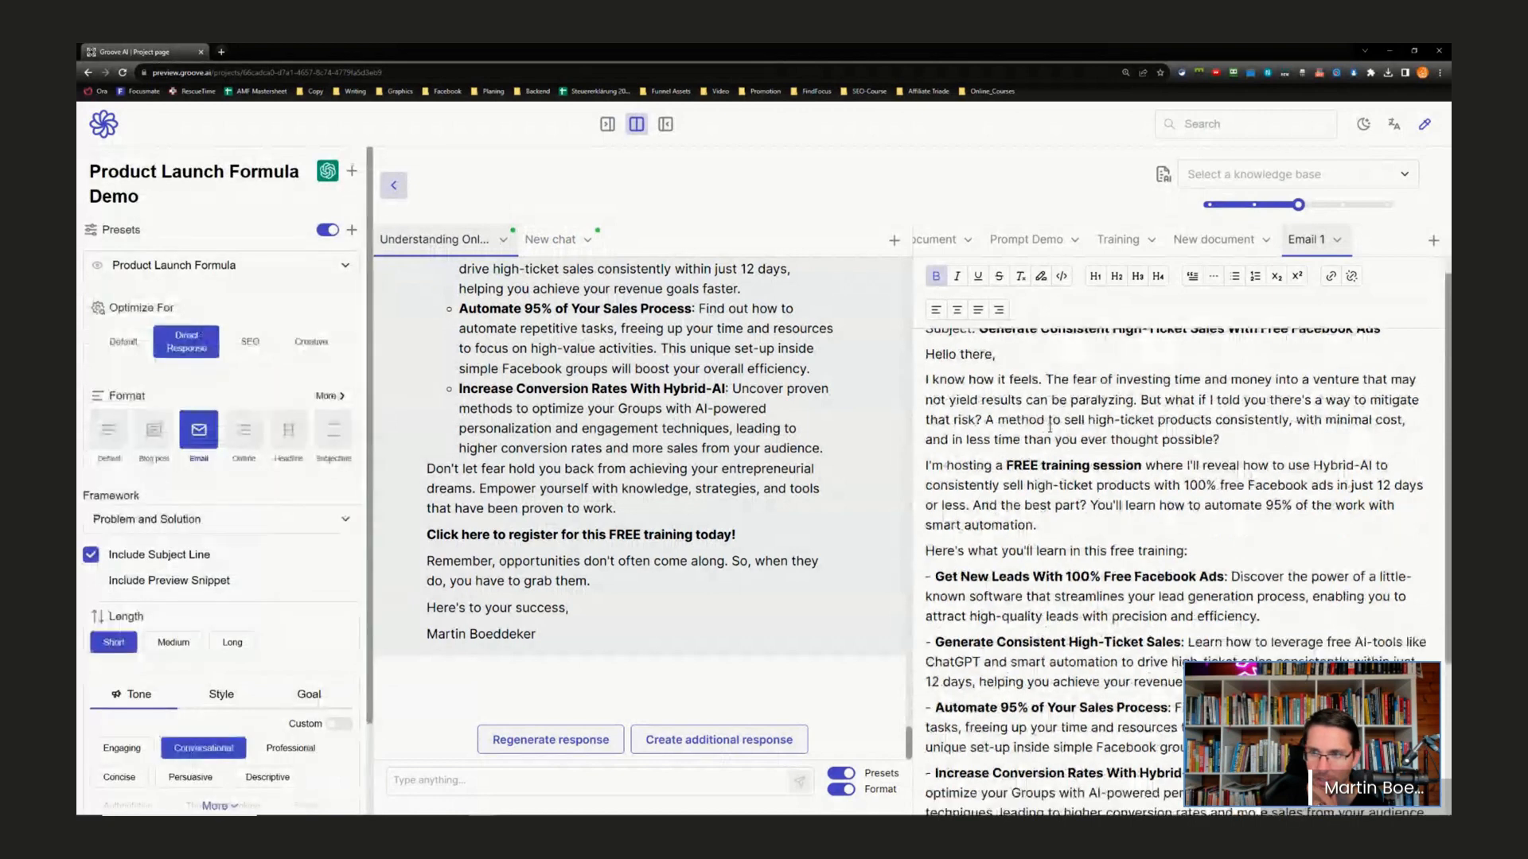
scroll(1173, 240, left, 3)
click(937, 239)
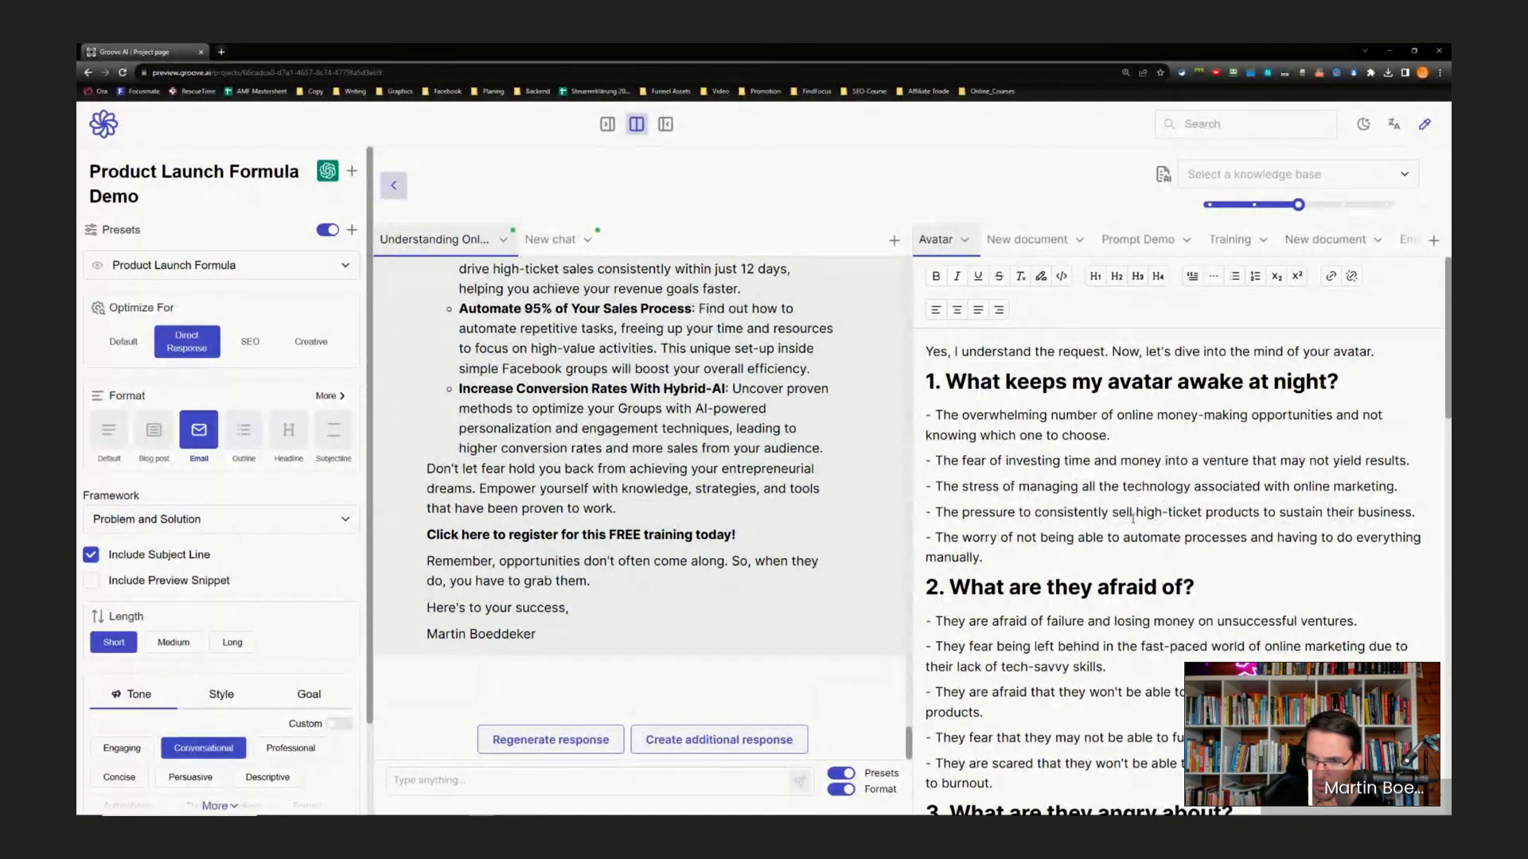
scroll(1043, 531, down, 3)
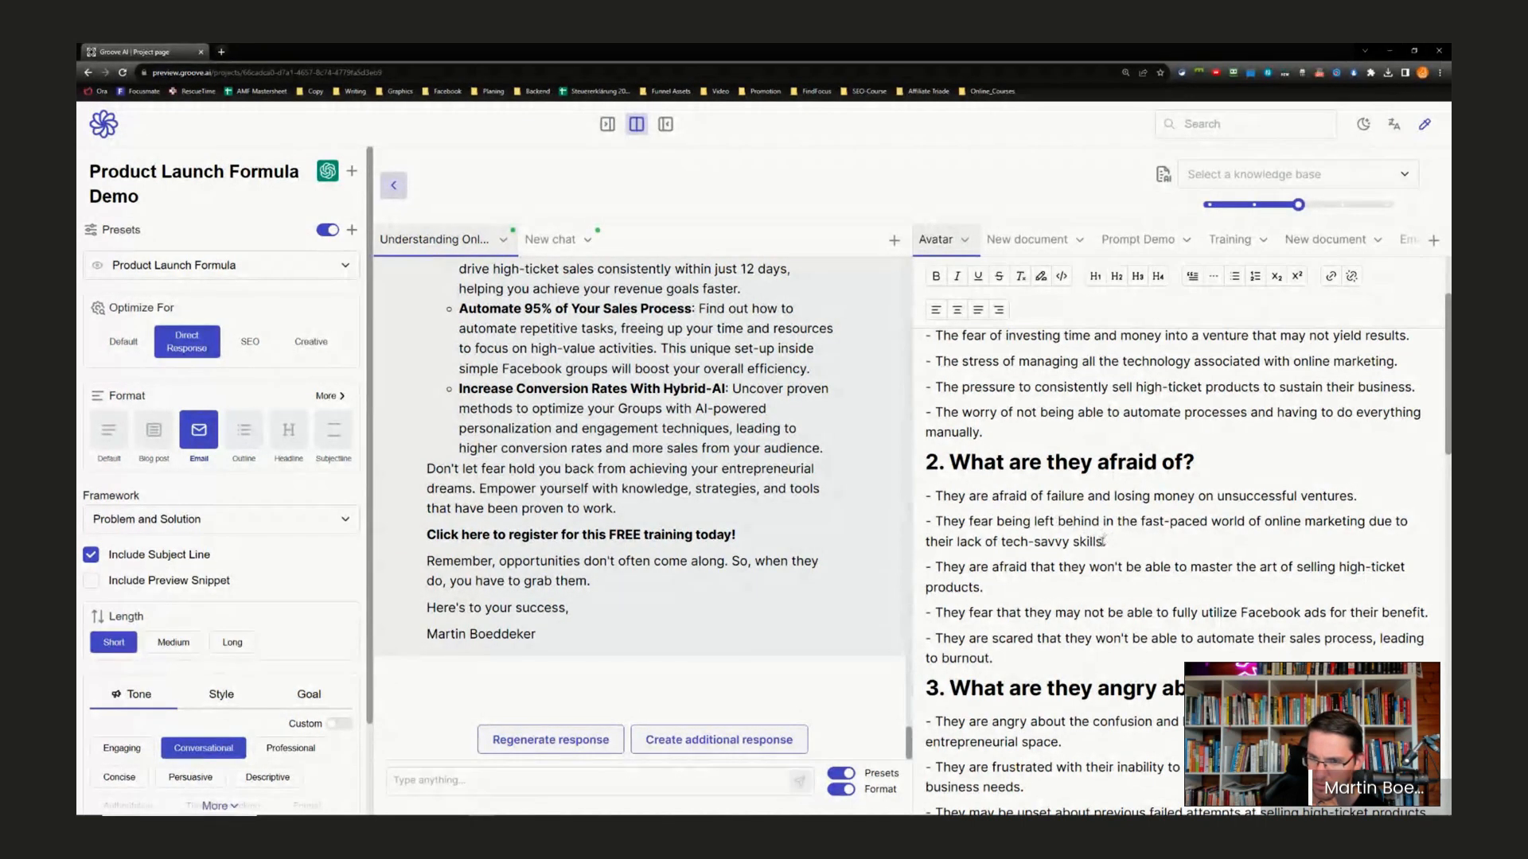
drag(1105, 541, 935, 522)
key(ctrl+c)
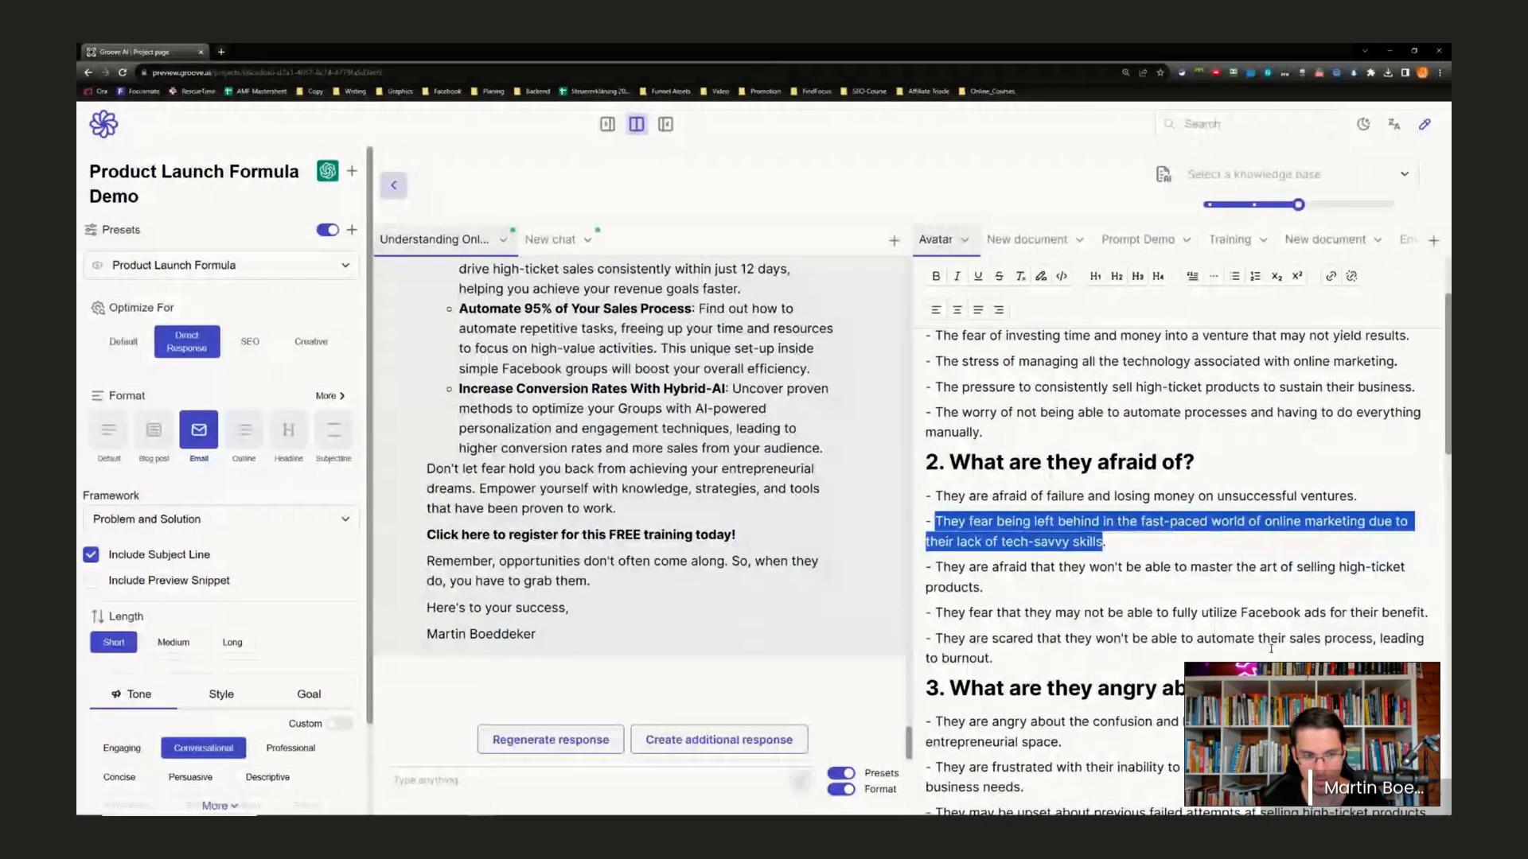
click(472, 782)
key(ctrl+v)
- Browse the available email frameworks and keep Problem and Solution selected
scroll(565, 529, up, 10)
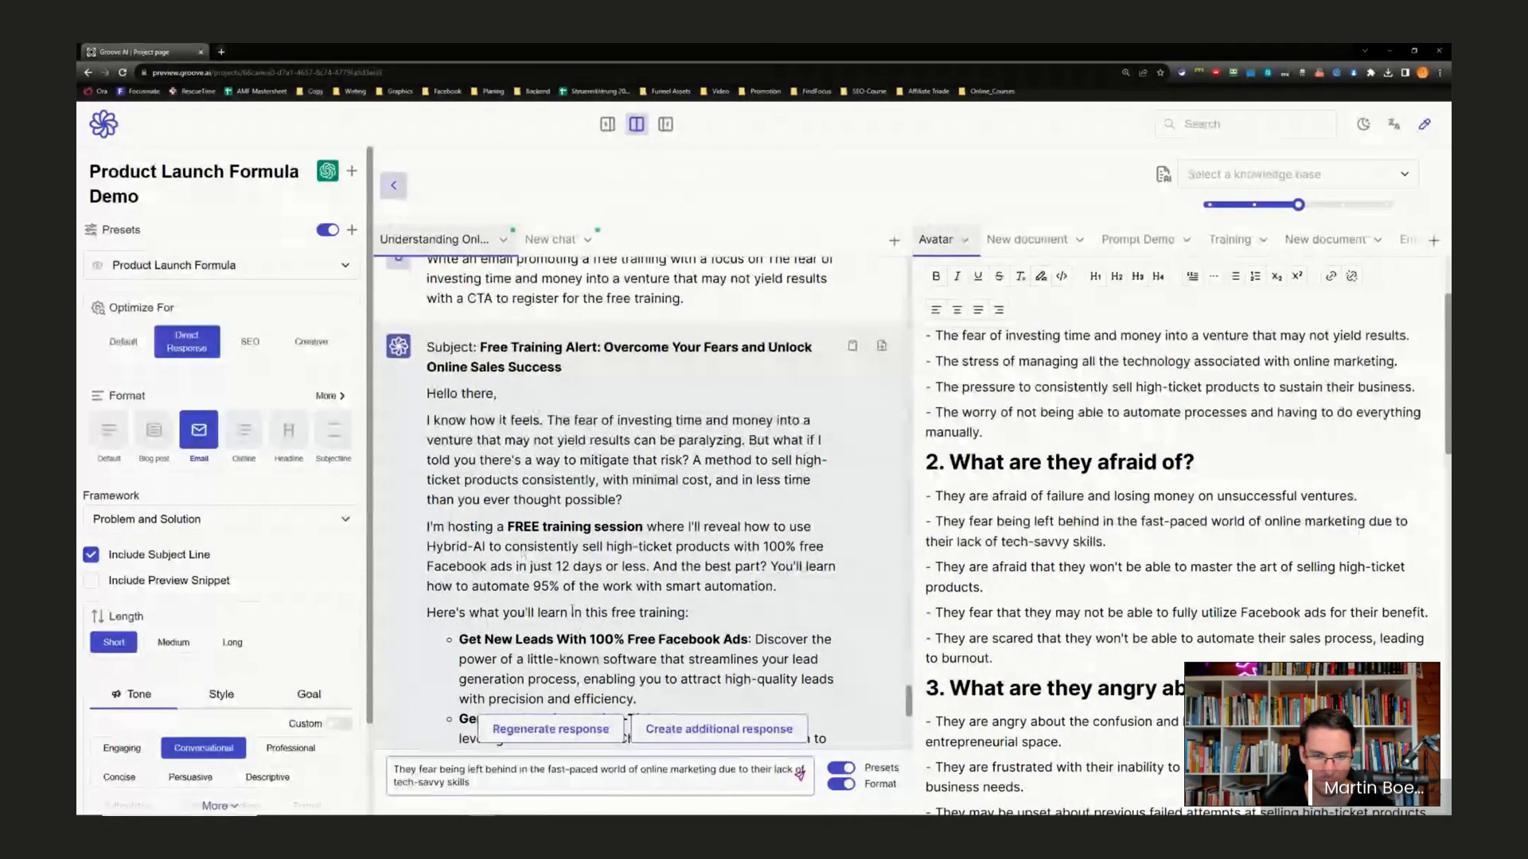
scroll(571, 612, down, 10)
scroll(229, 510, down, 2)
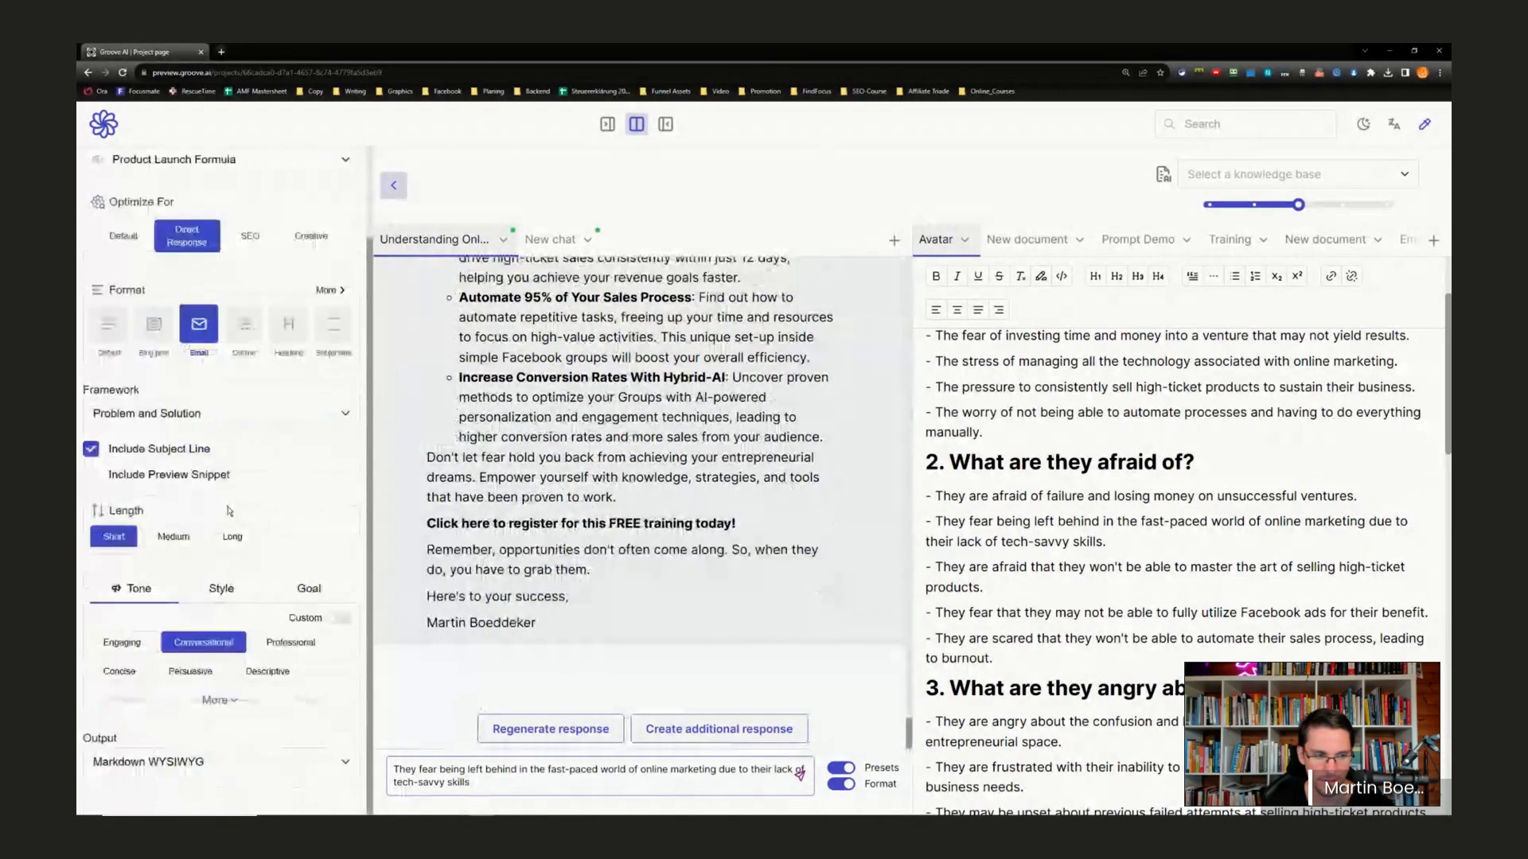
scroll(231, 513, up, 2)
click(264, 523)
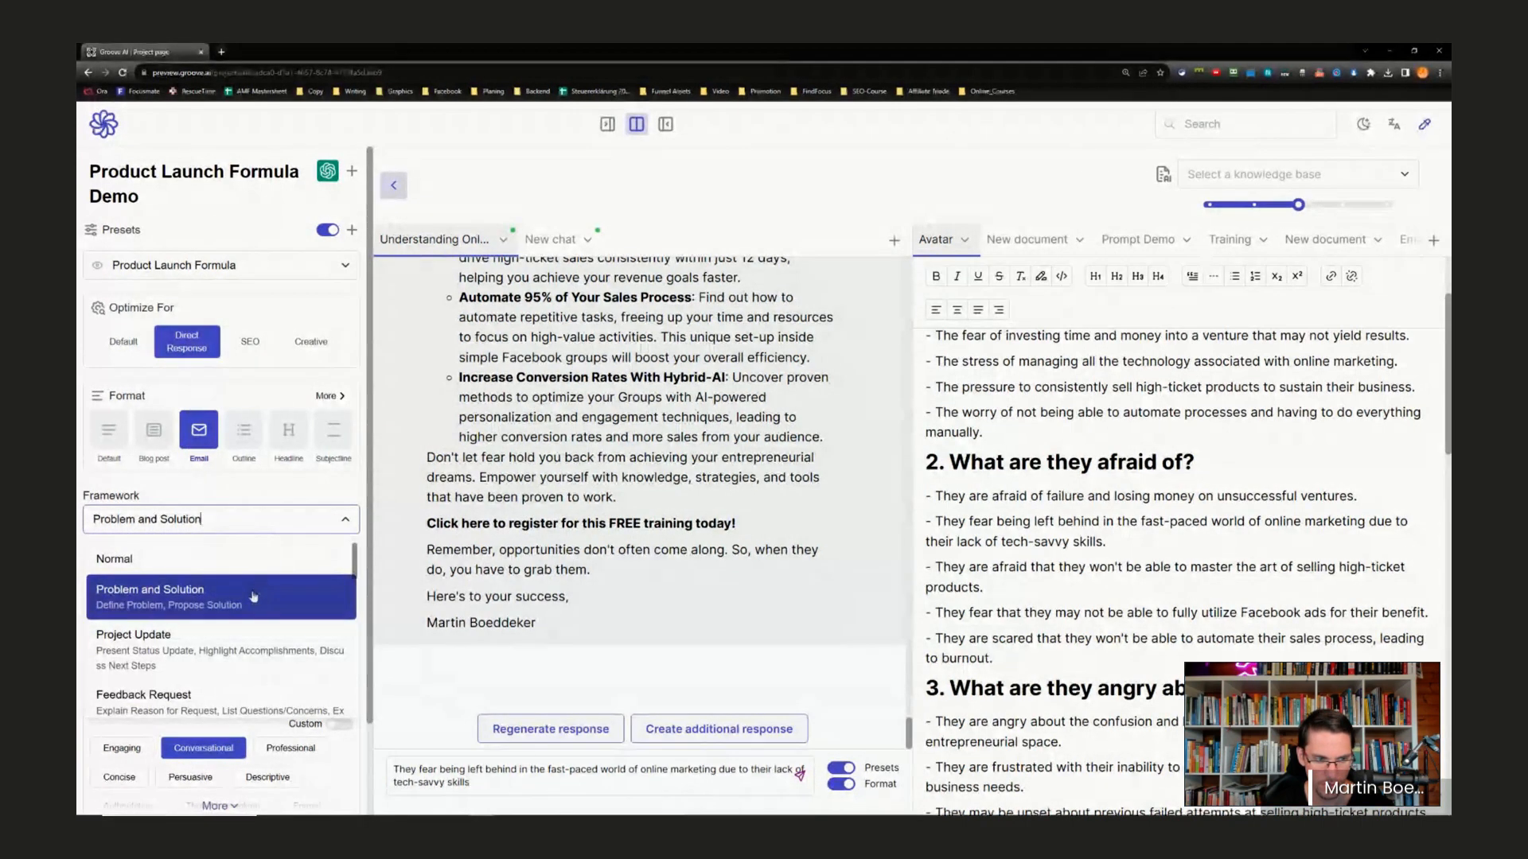
scroll(256, 593, down, 2)
scroll(255, 598, down, 3)
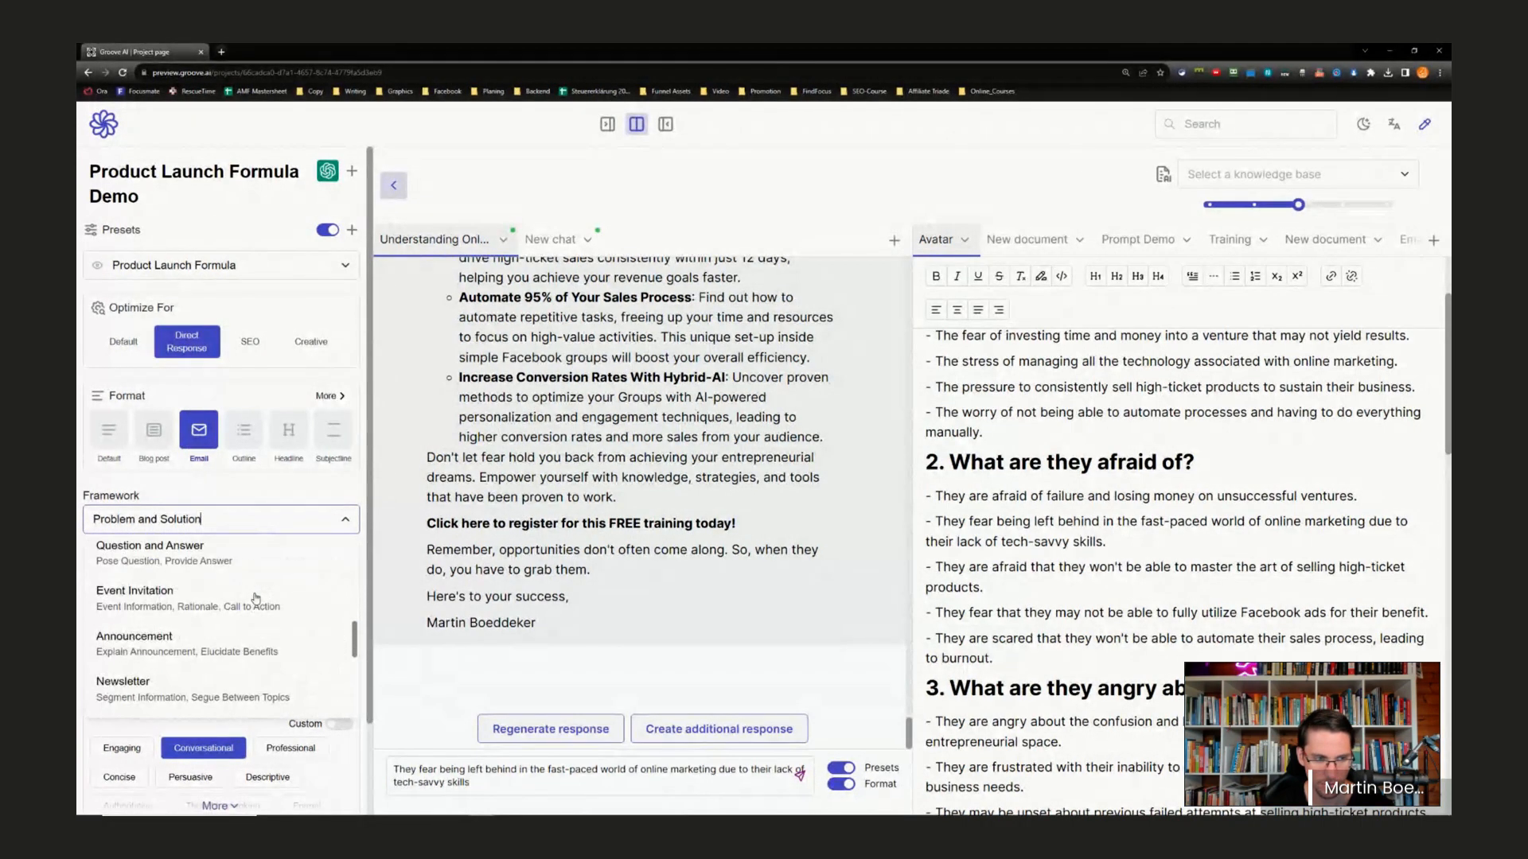
scroll(255, 598, up, 2)
scroll(255, 598, down, 4)
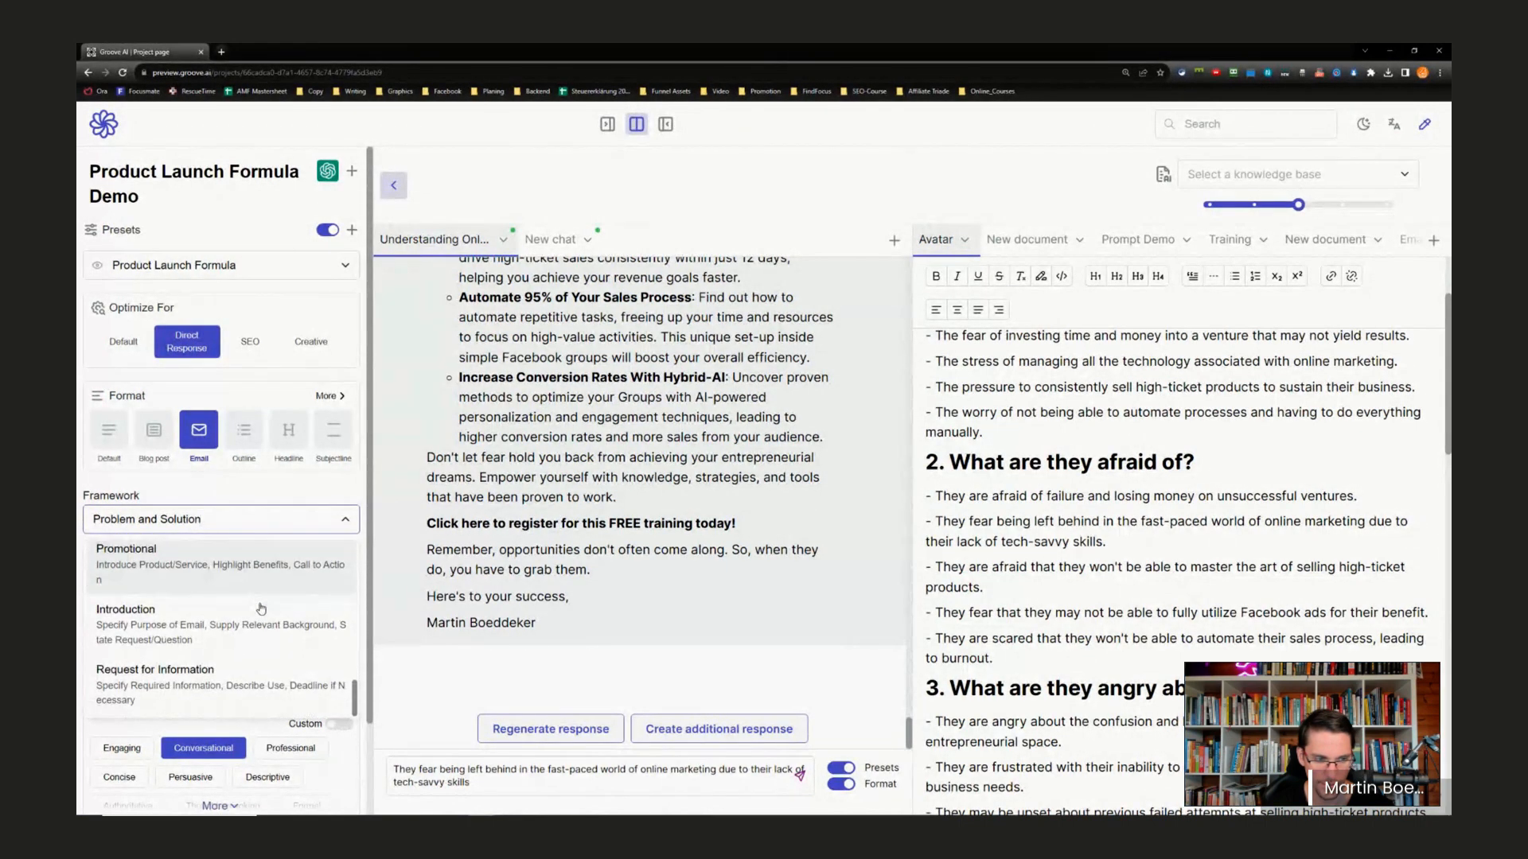
scroll(261, 609, up, 5)
click(261, 603)
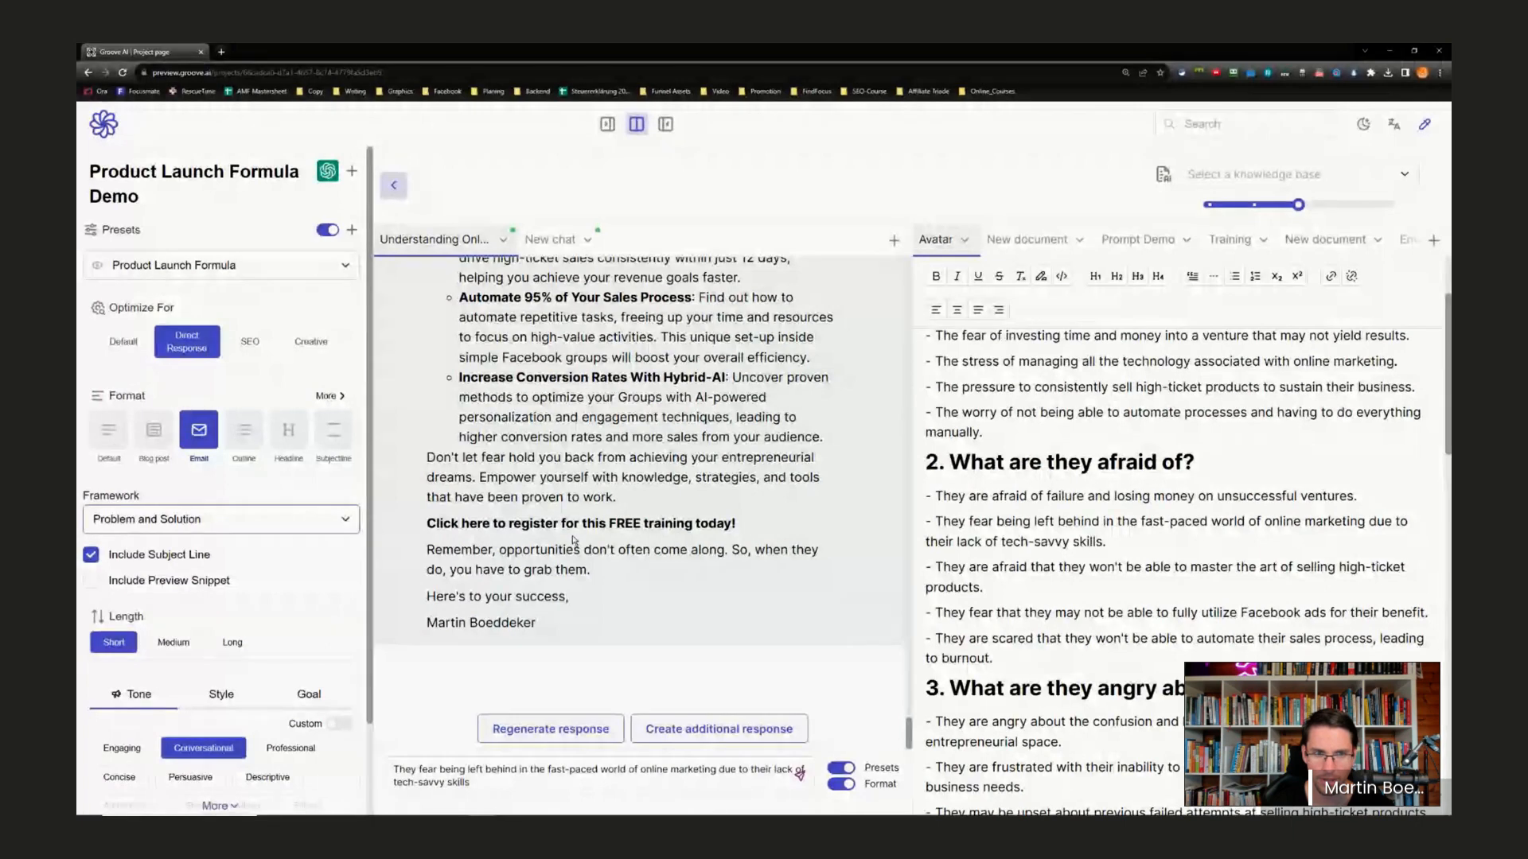
- Insert a copy of the earlier free training email prompt before the fear sentence in the chat message
scroll(574, 545, up, 10)
scroll(552, 419, up, 3)
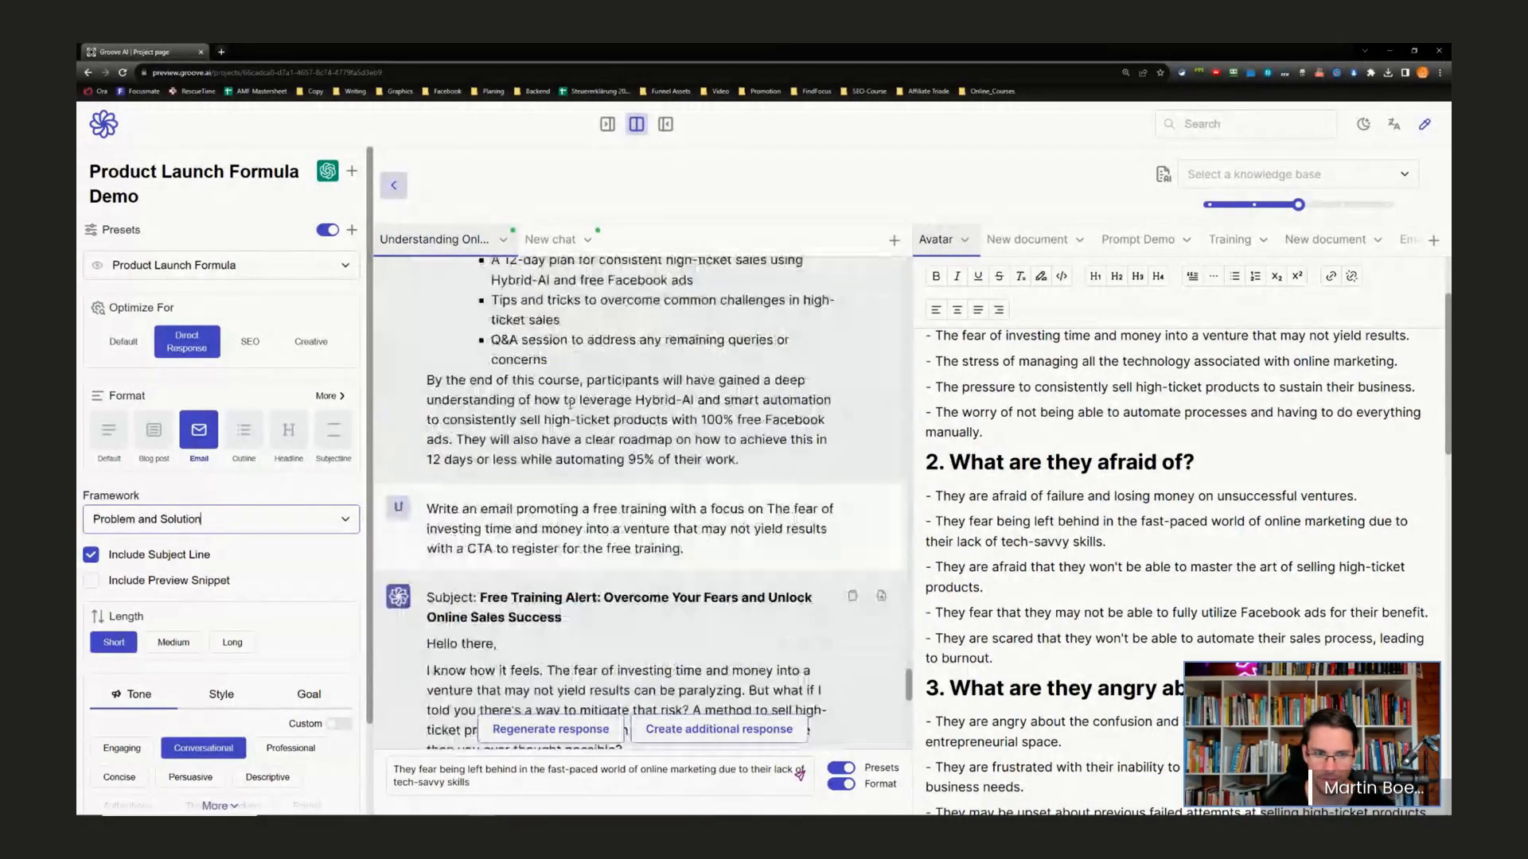
drag(427, 509, 686, 549)
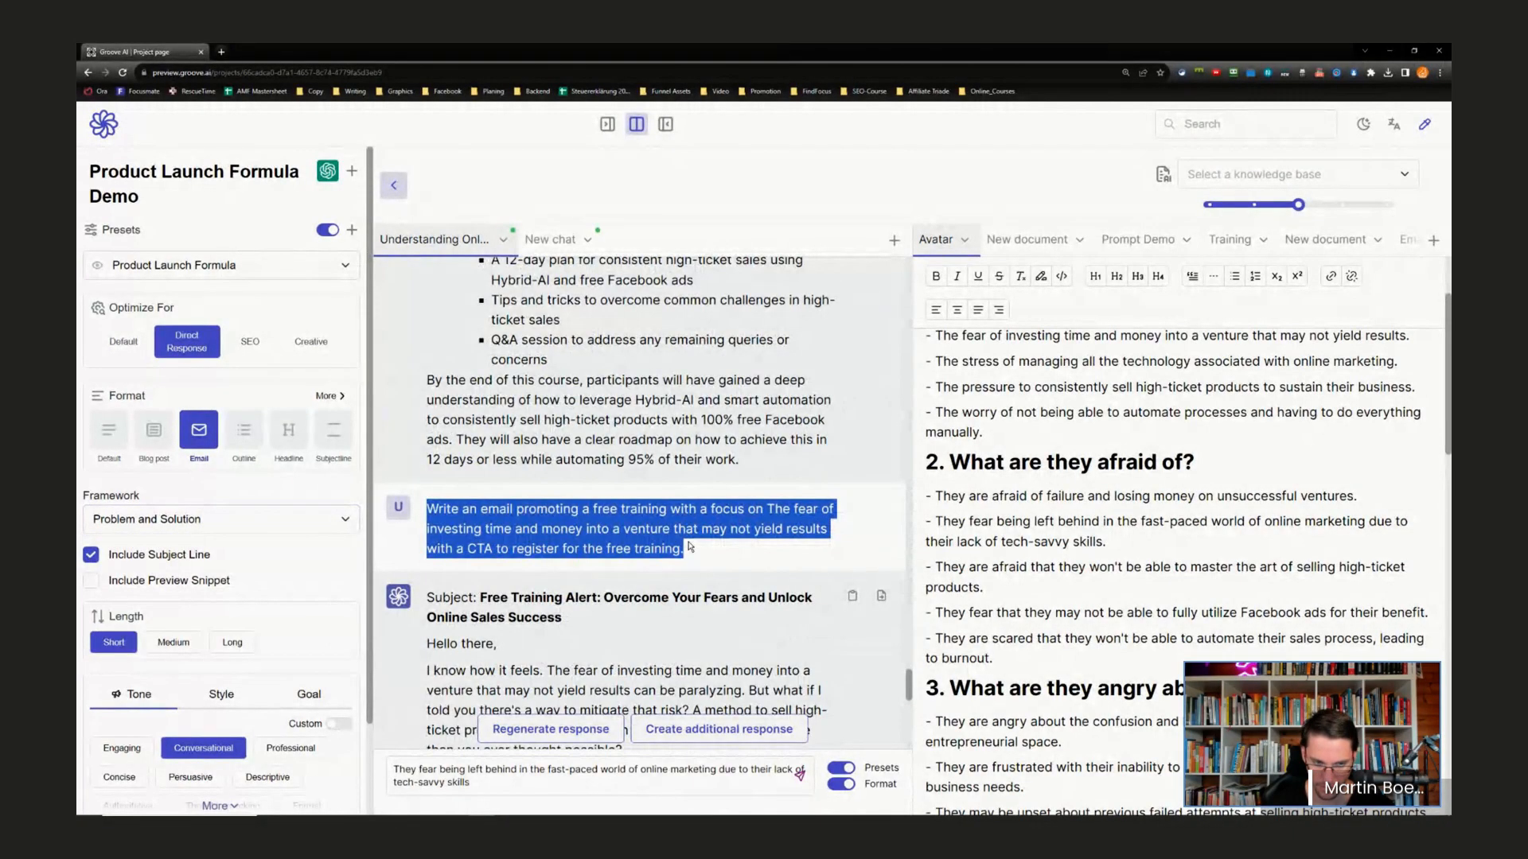
key(ctrl+c)
click(393, 769)
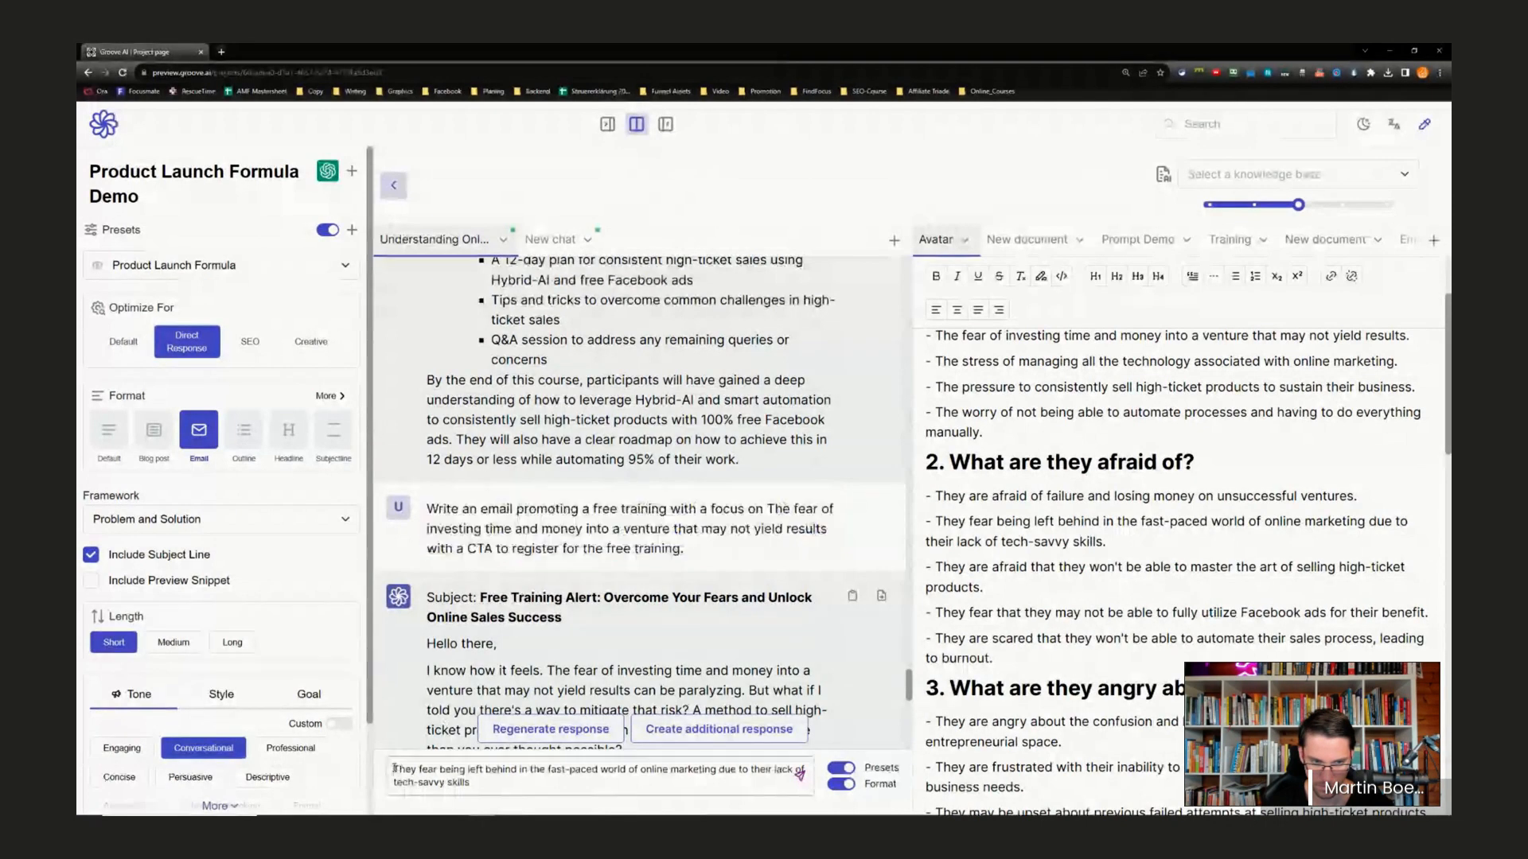
key(ctrl+v)
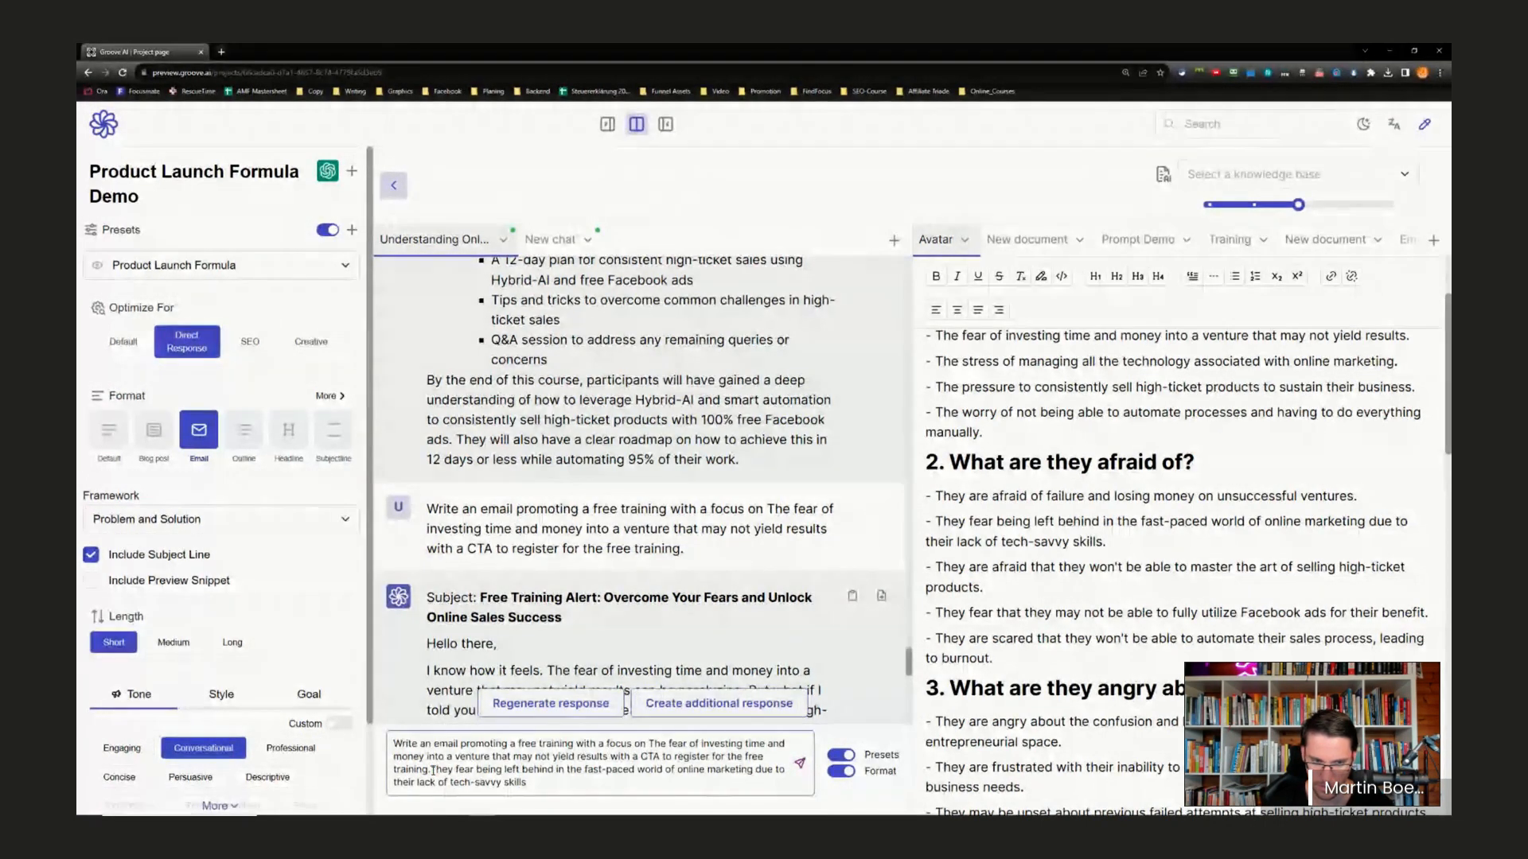
- Move the being-left-behind sentence into the prompt in place of the fear of investing time and money, and send the prompt
shift+click(529, 782)
key(BackSpace)
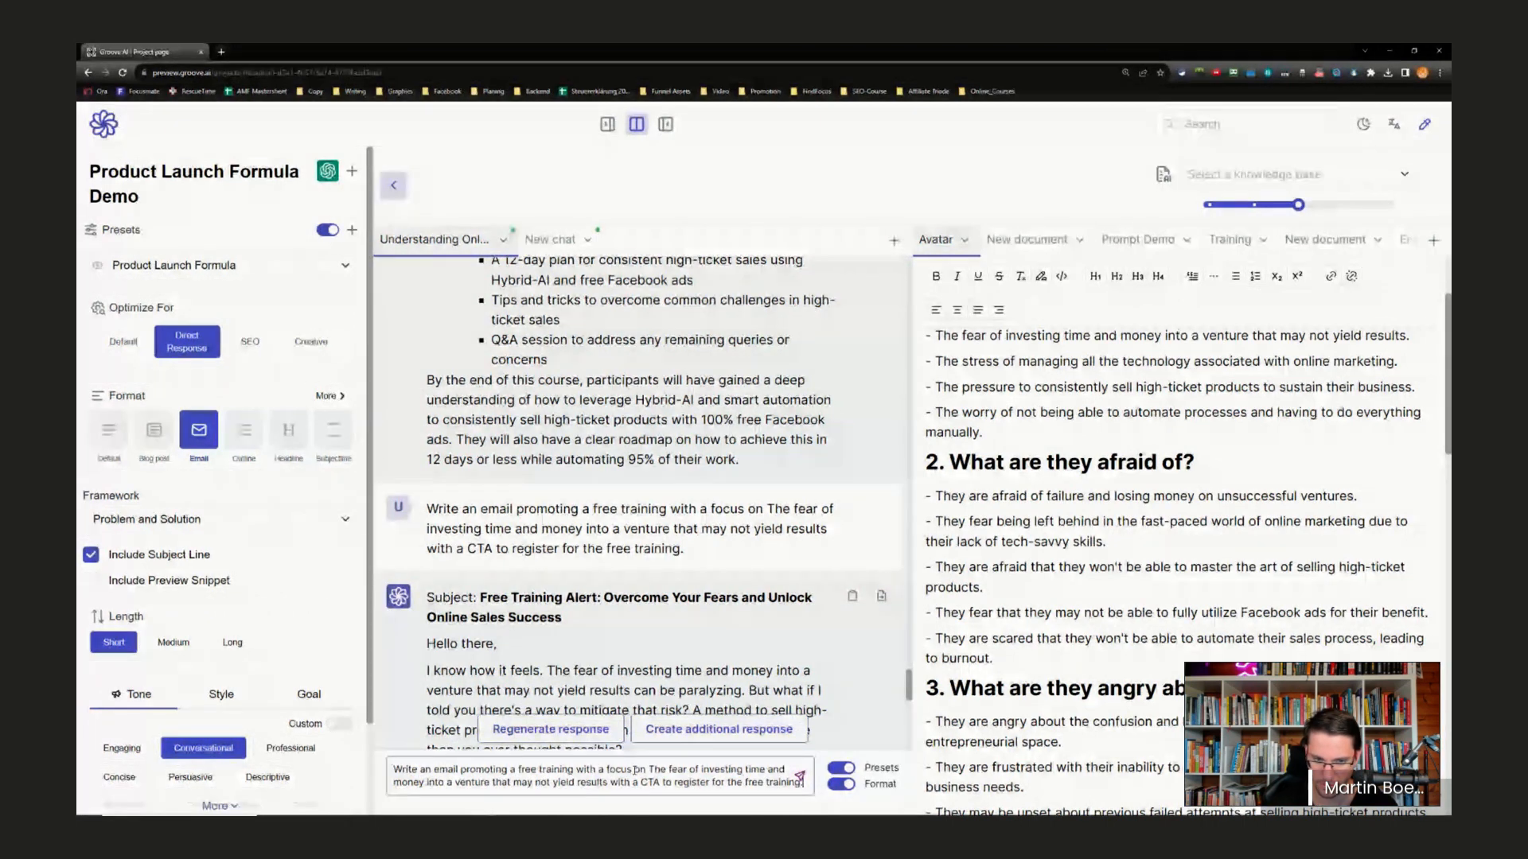
drag(649, 770, 604, 783)
key(ctrl+v)
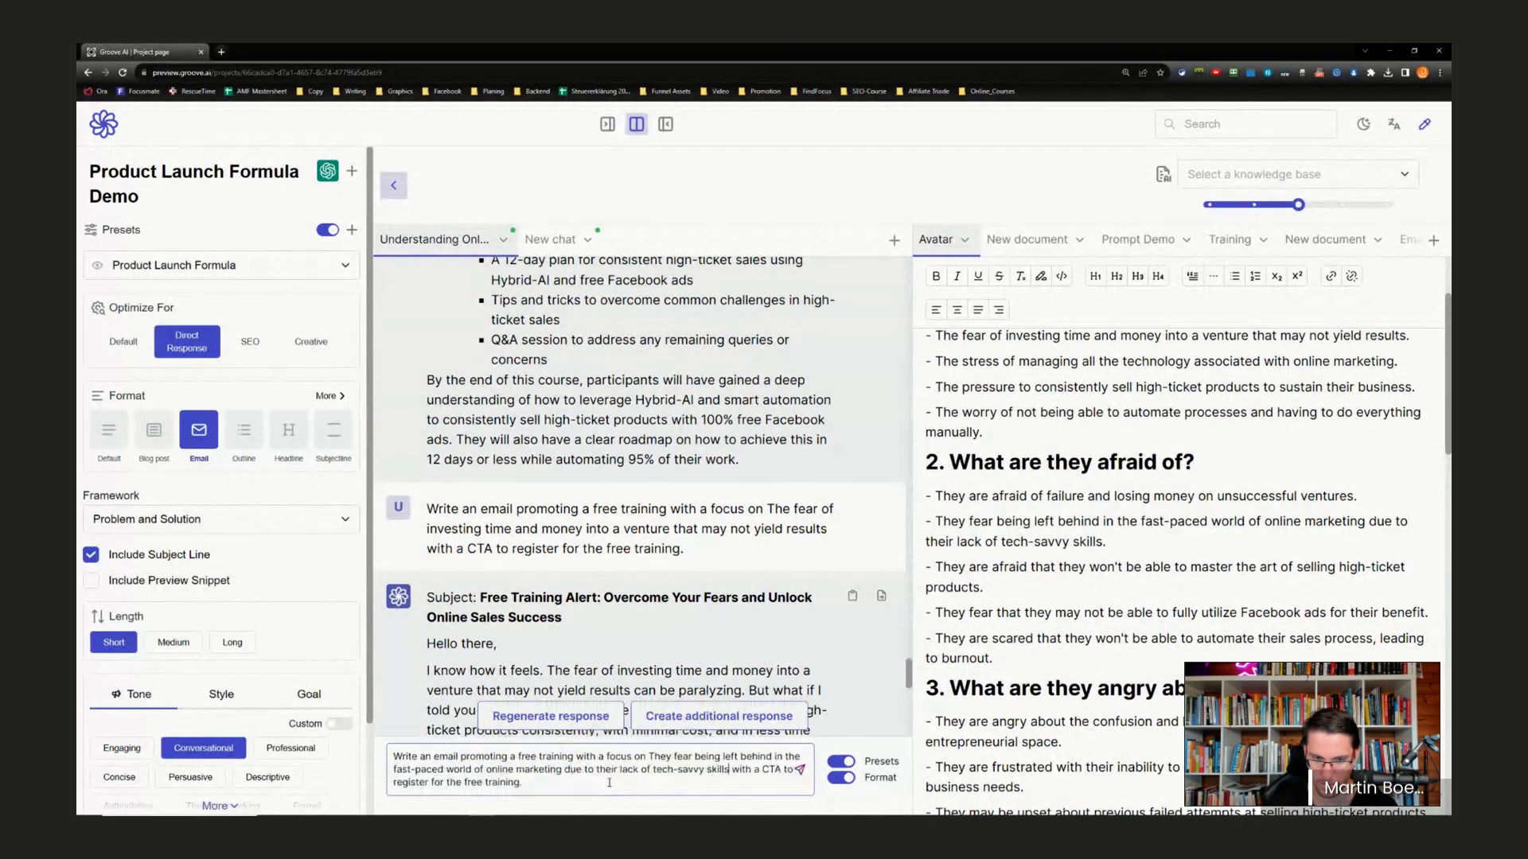
click(800, 770)
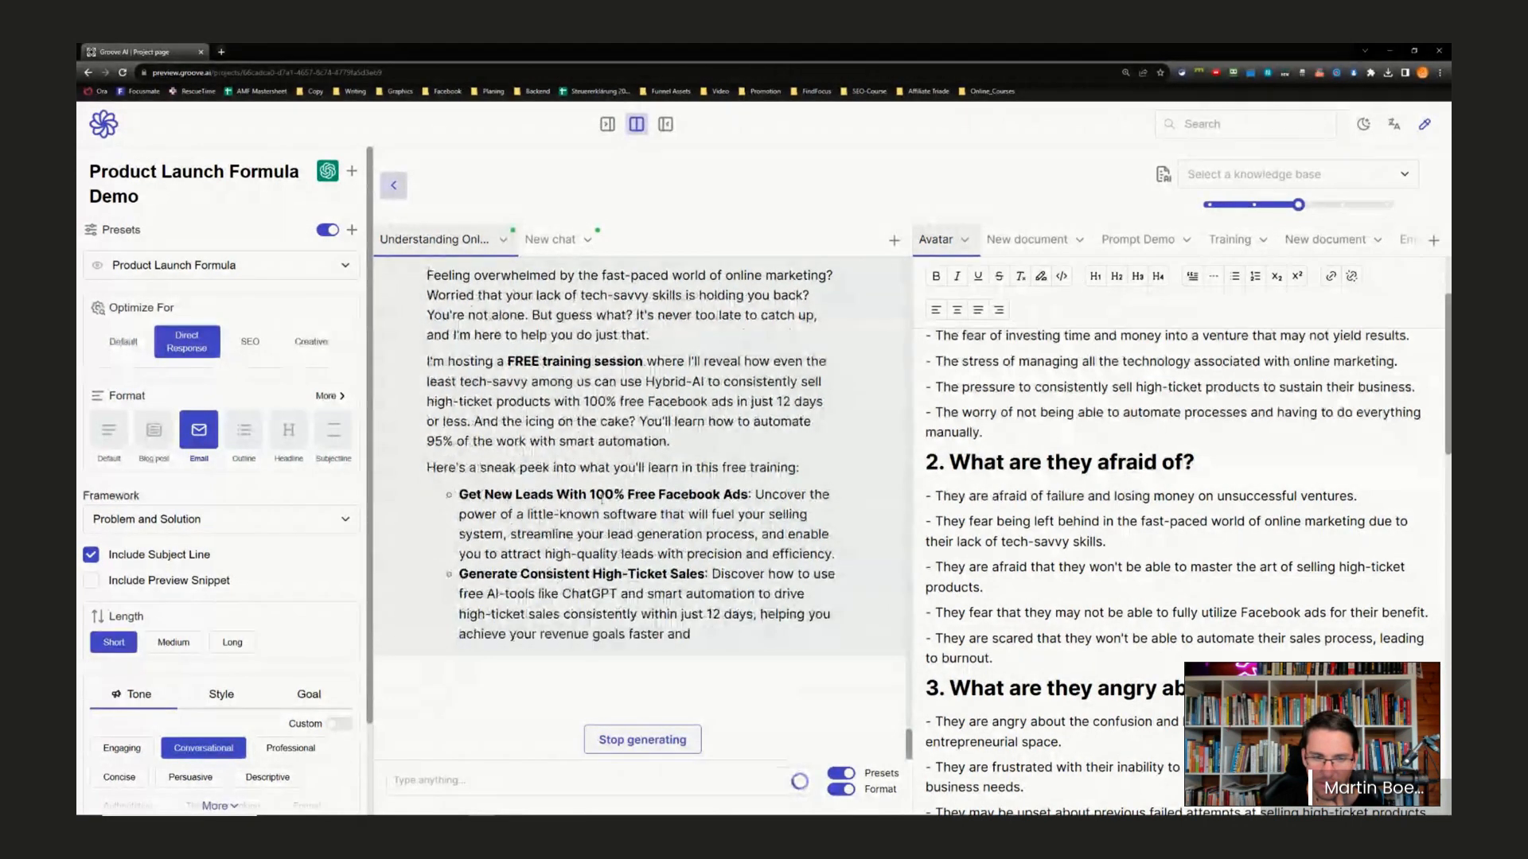
- Add another new document to the project and name it "Email #2"
click(1433, 243)
drag(1317, 247, 919, 272)
click(1329, 240)
click(1381, 239)
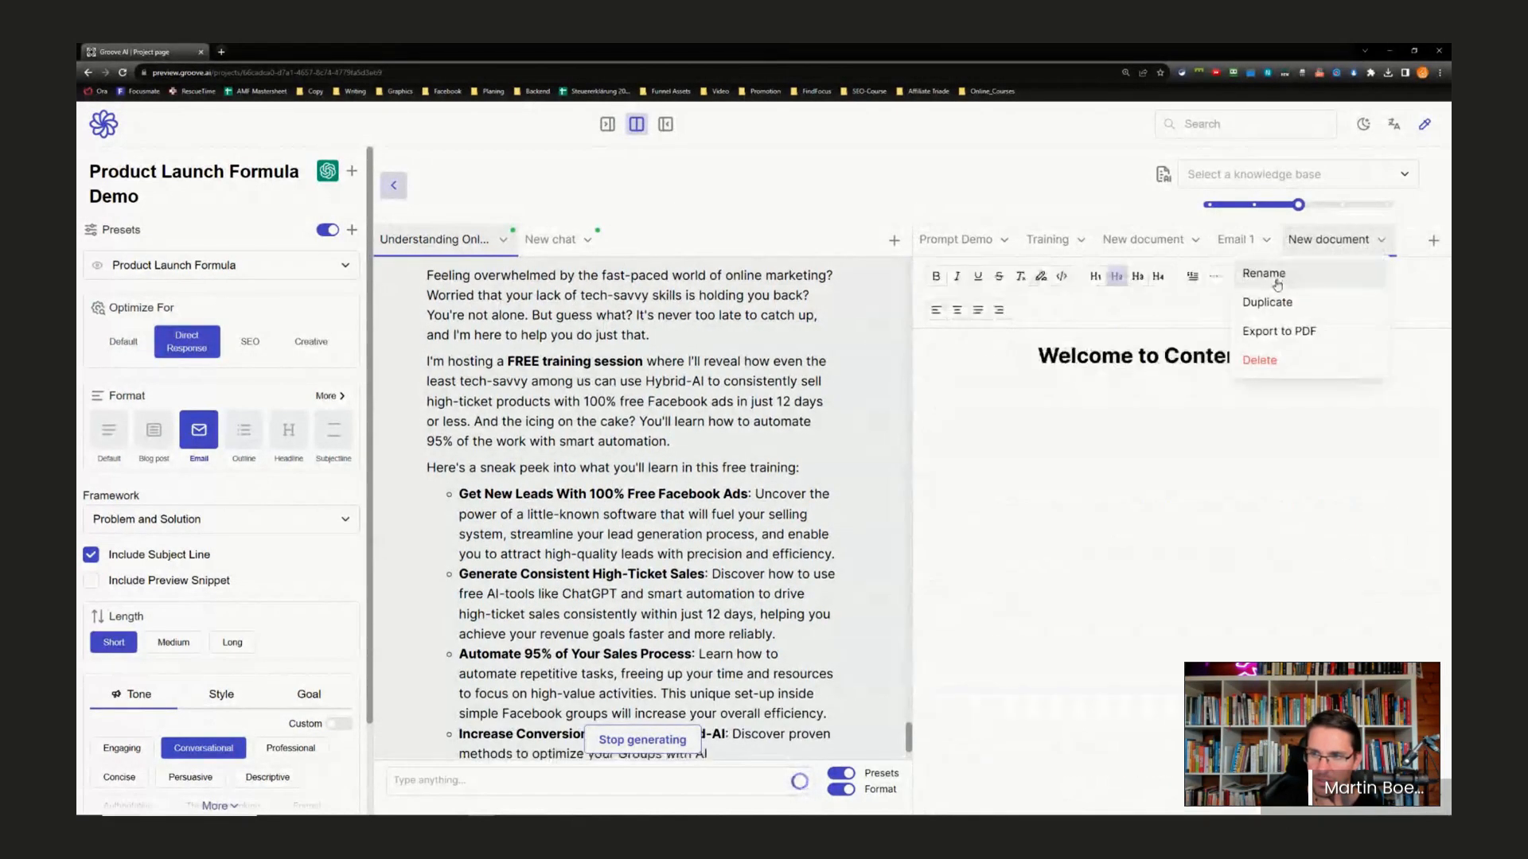
click(1265, 274)
key(ctrl+a)
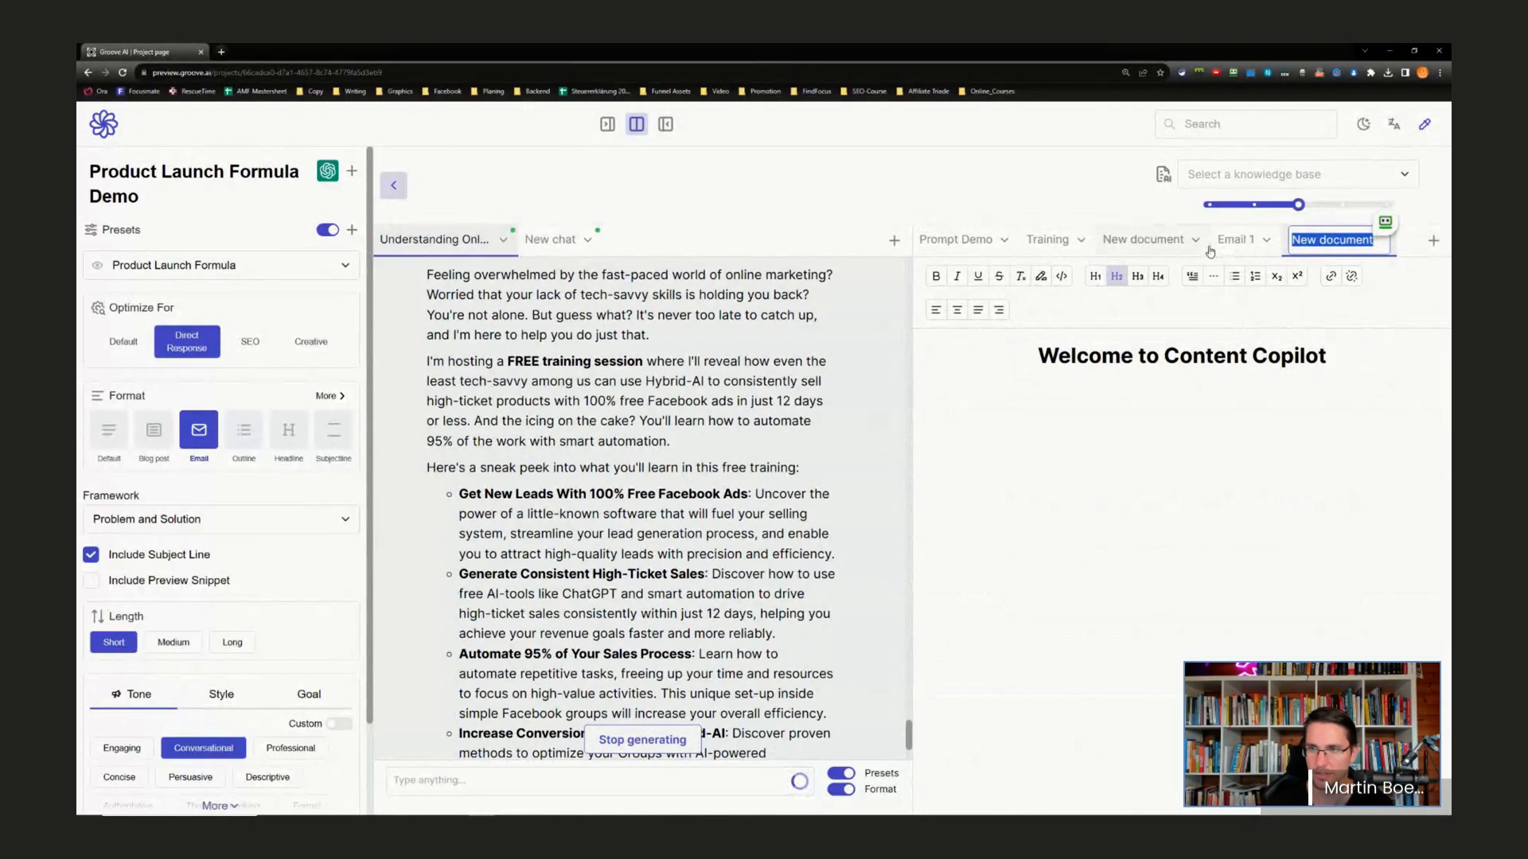
text(Email #2)
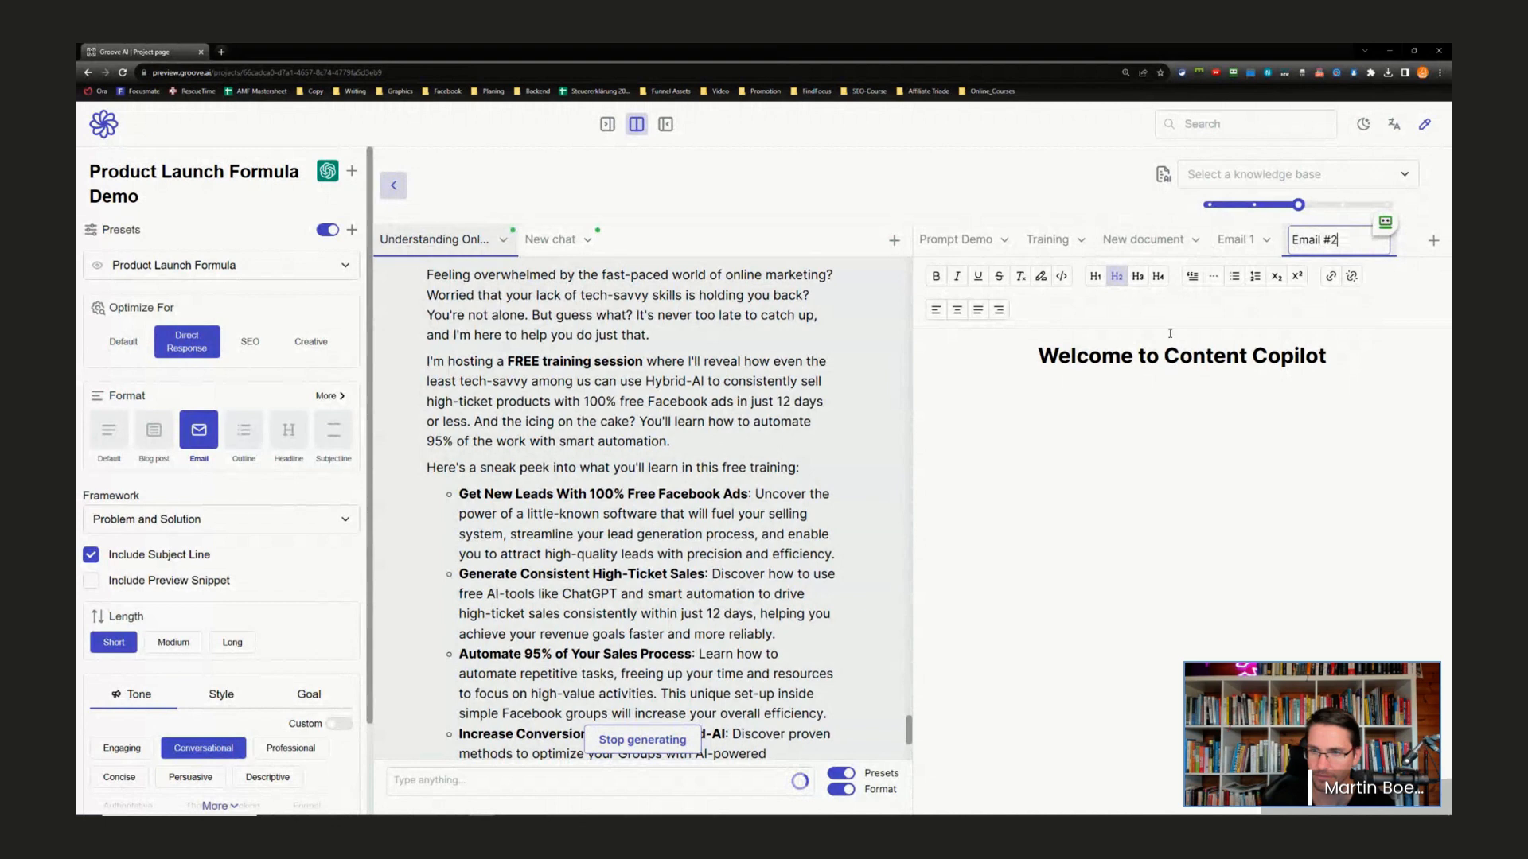
- Confirm the document name and replace the placeholder heading in Email #2 with the generated "Don't Get Left Behind" email from the chat
key(Return)
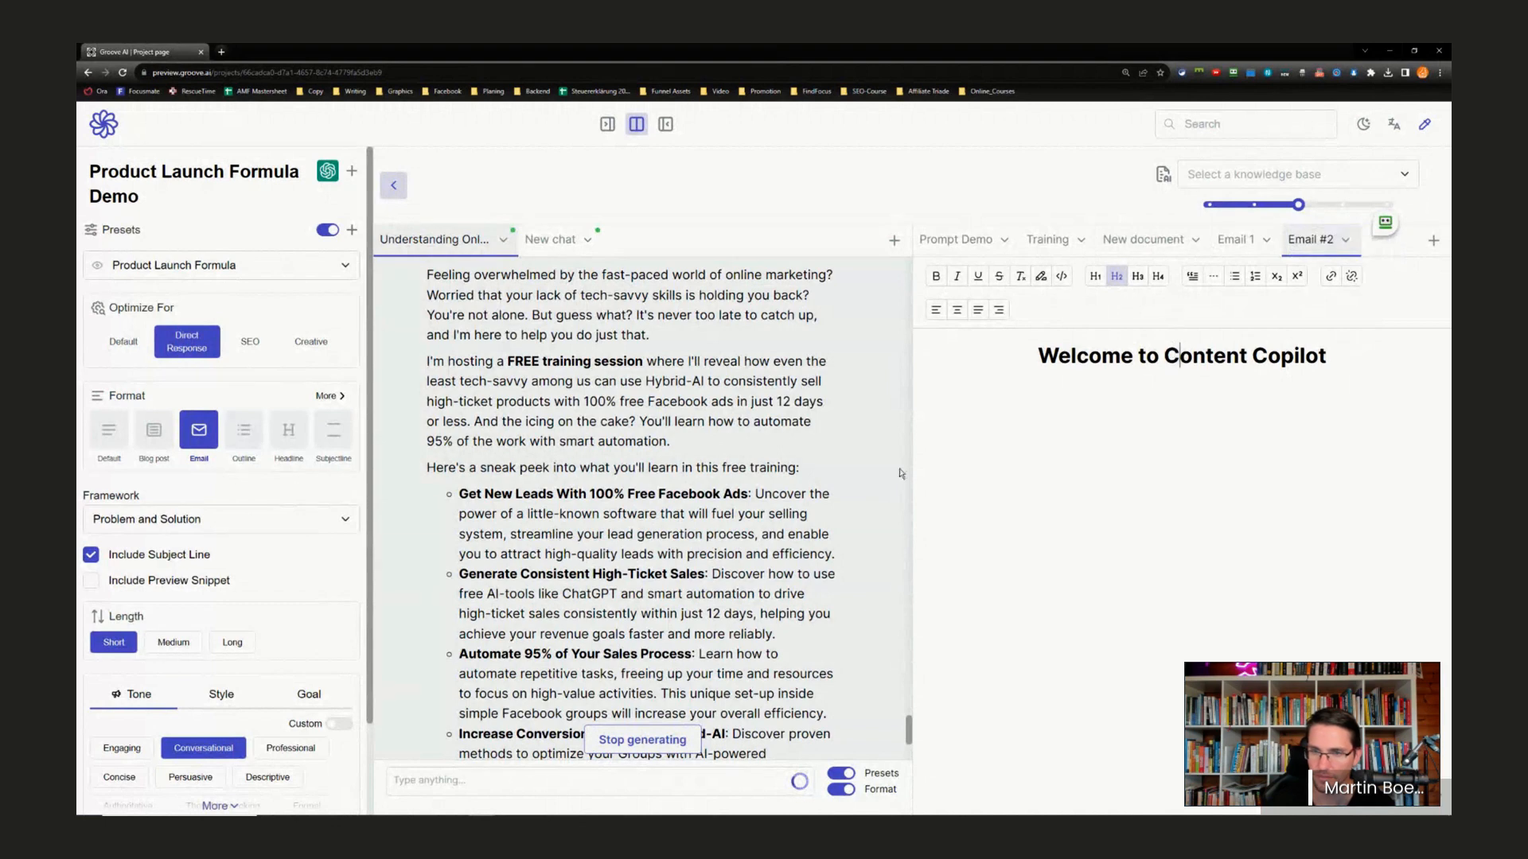
scroll(604, 471, up, 2)
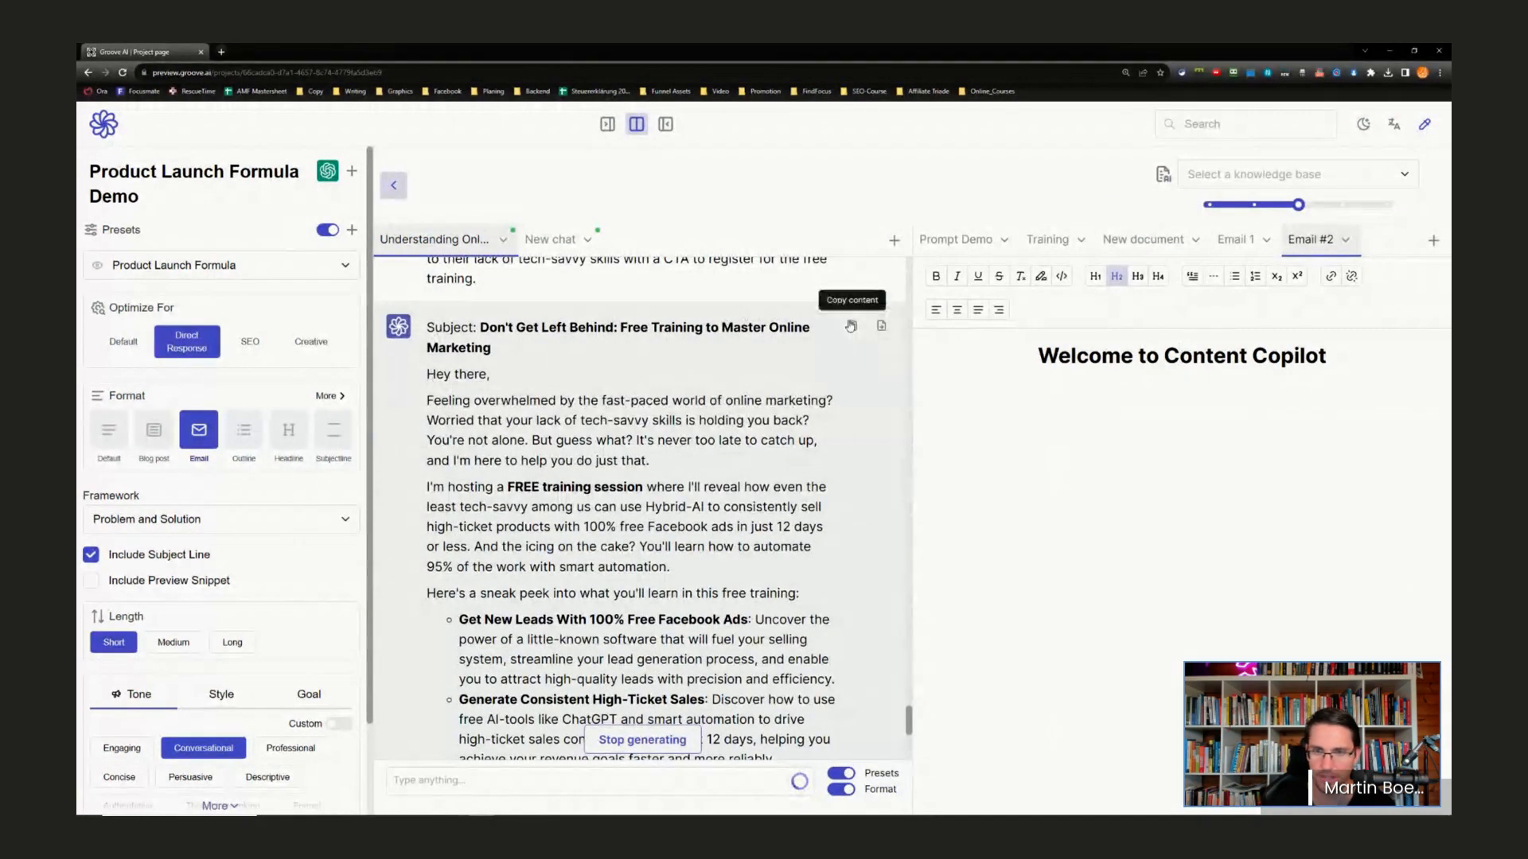
key(ctrl+a)
key(BackSpace)
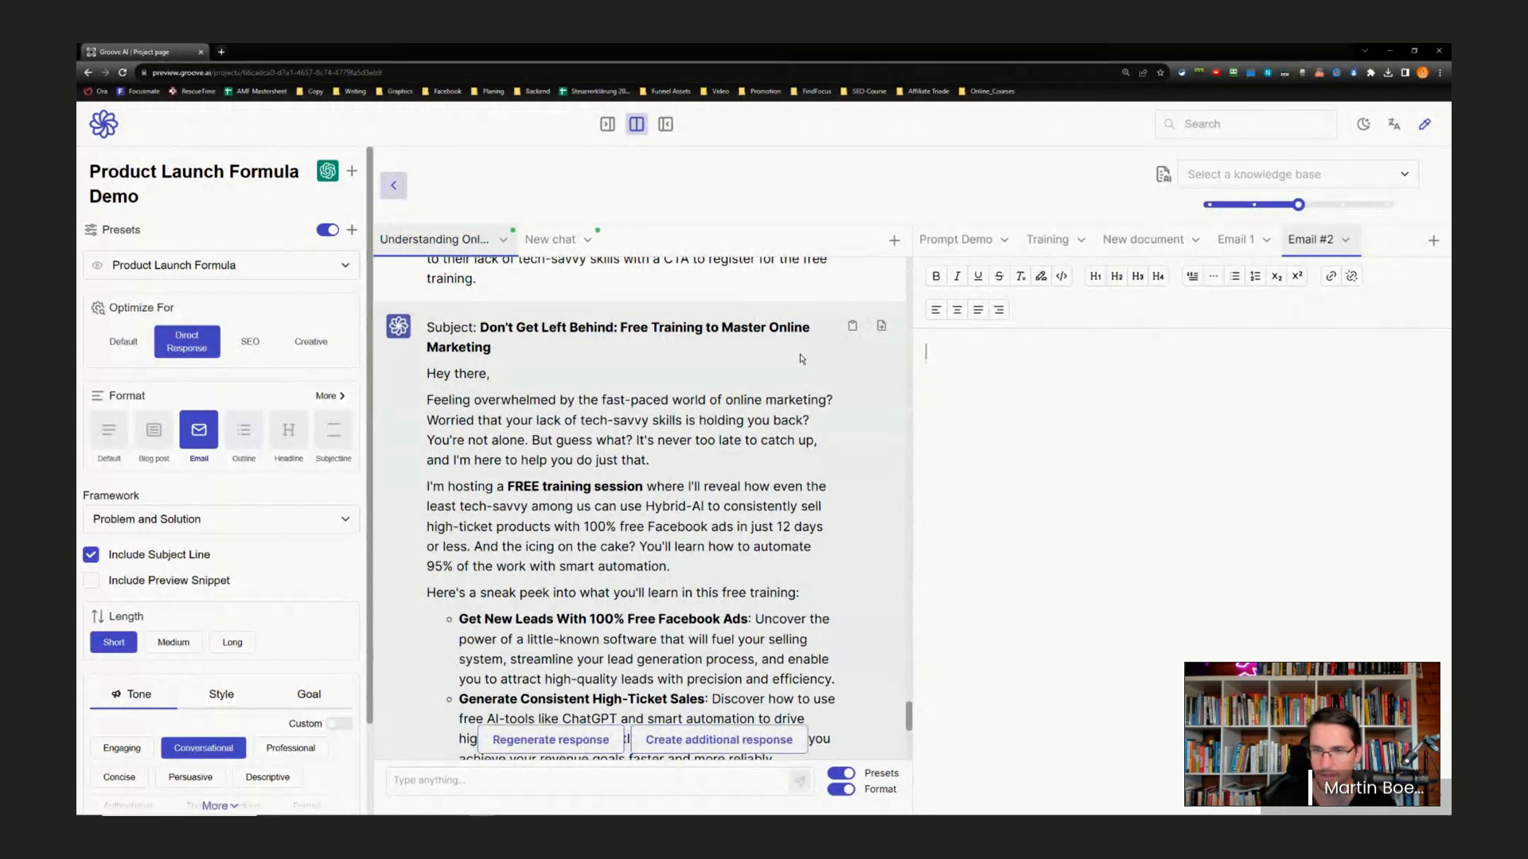
key(ctrl+v)
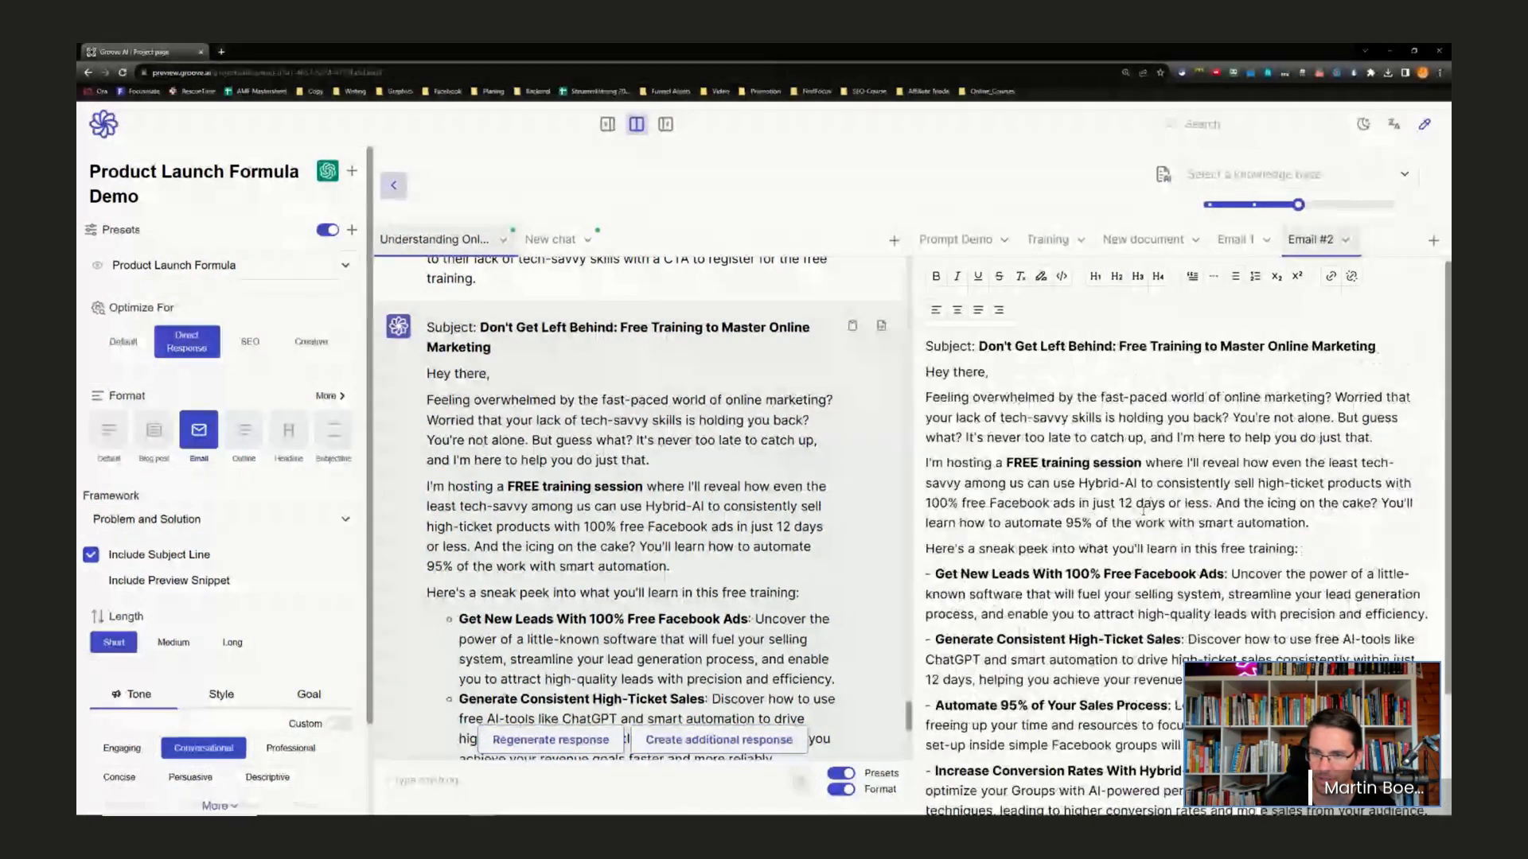
- Delete the "Here's a sneak peek" line and its four bullet points from the email, including the leftover blank line
scroll(1109, 549, down, 2)
scroll(1108, 549, down, 1)
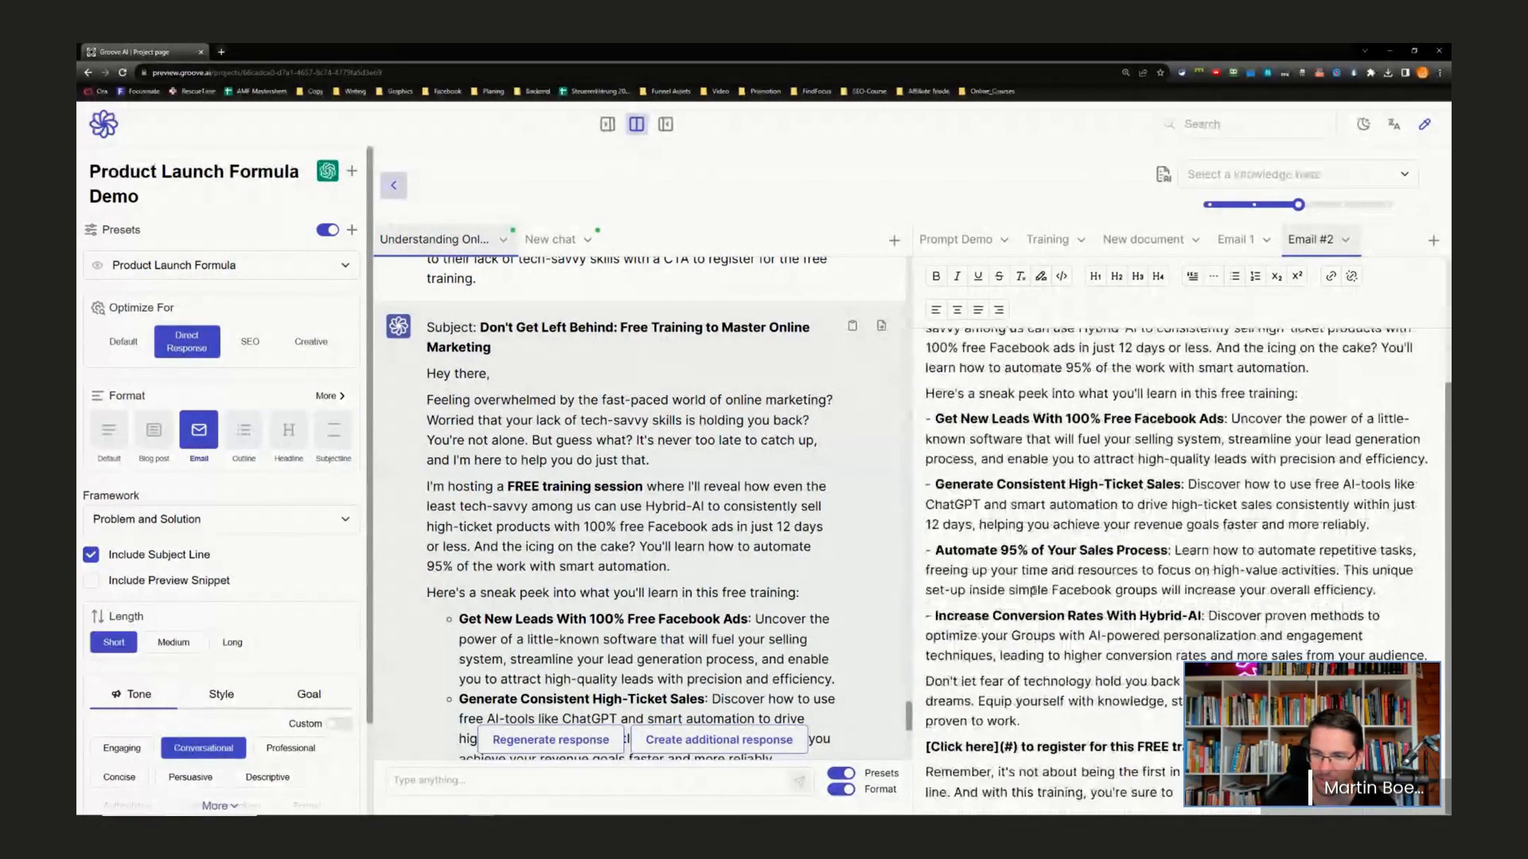
drag(1431, 657, 926, 390)
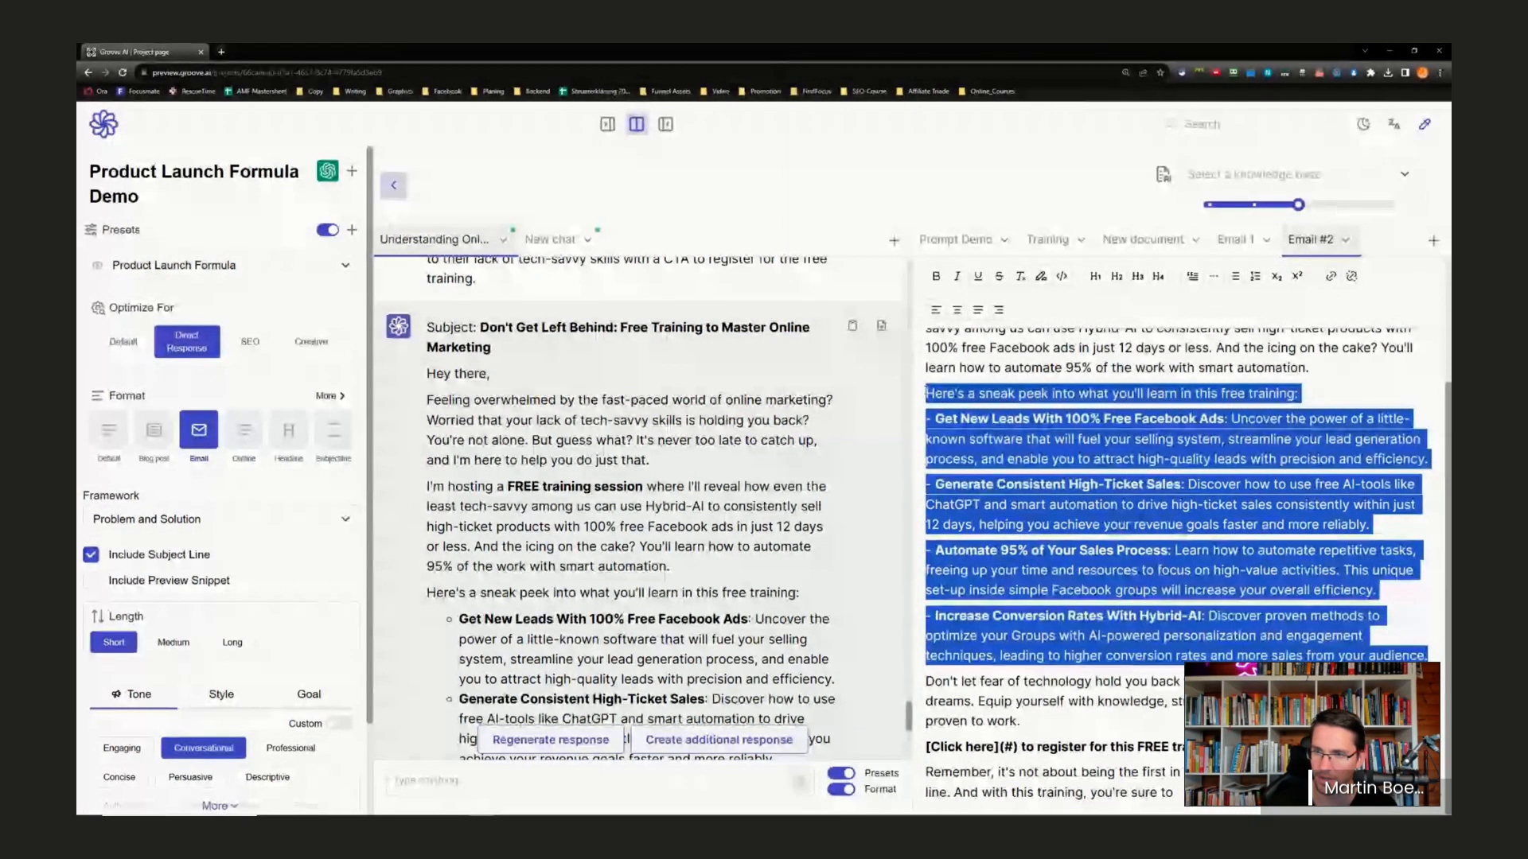
key(BackSpace)
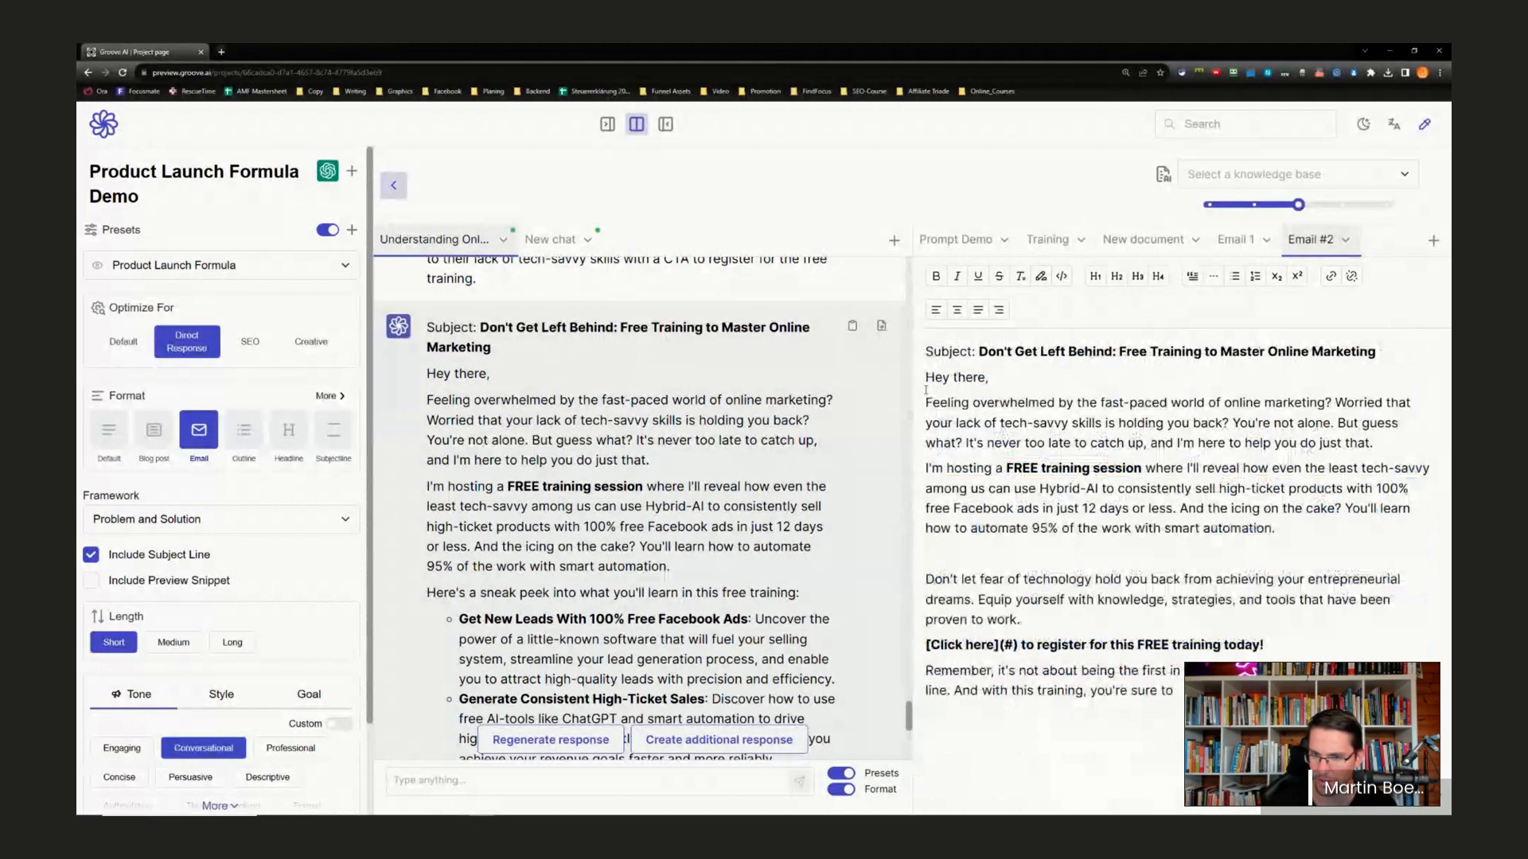
key(Delete)
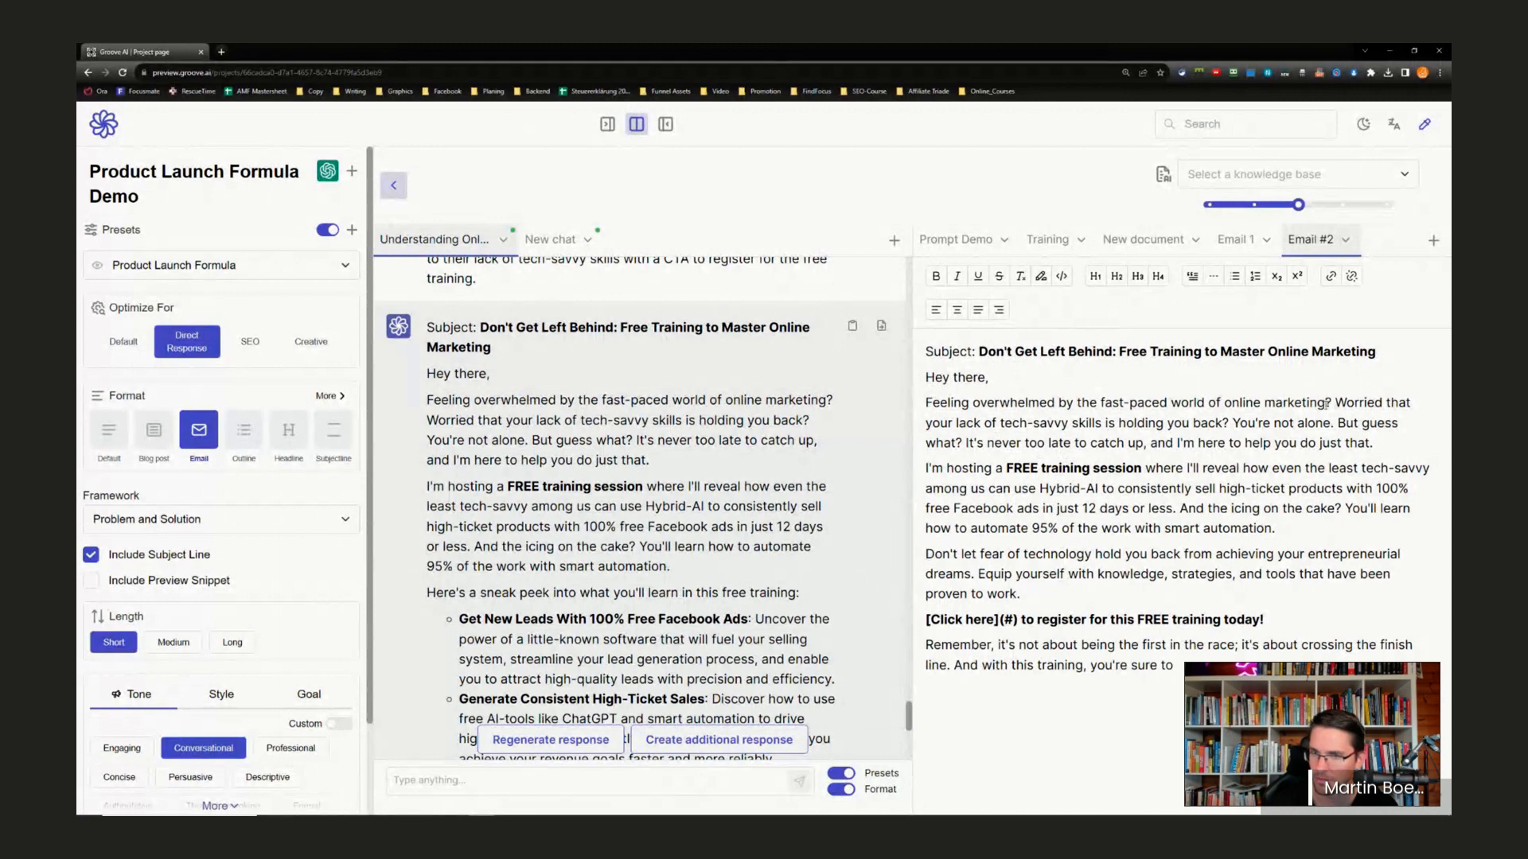
- Break the email into shorter paragraphs before "You're not alone", "But guess what?", "It's never too late", "And the icing on the cake?" and "You'll learn"
click(1230, 422)
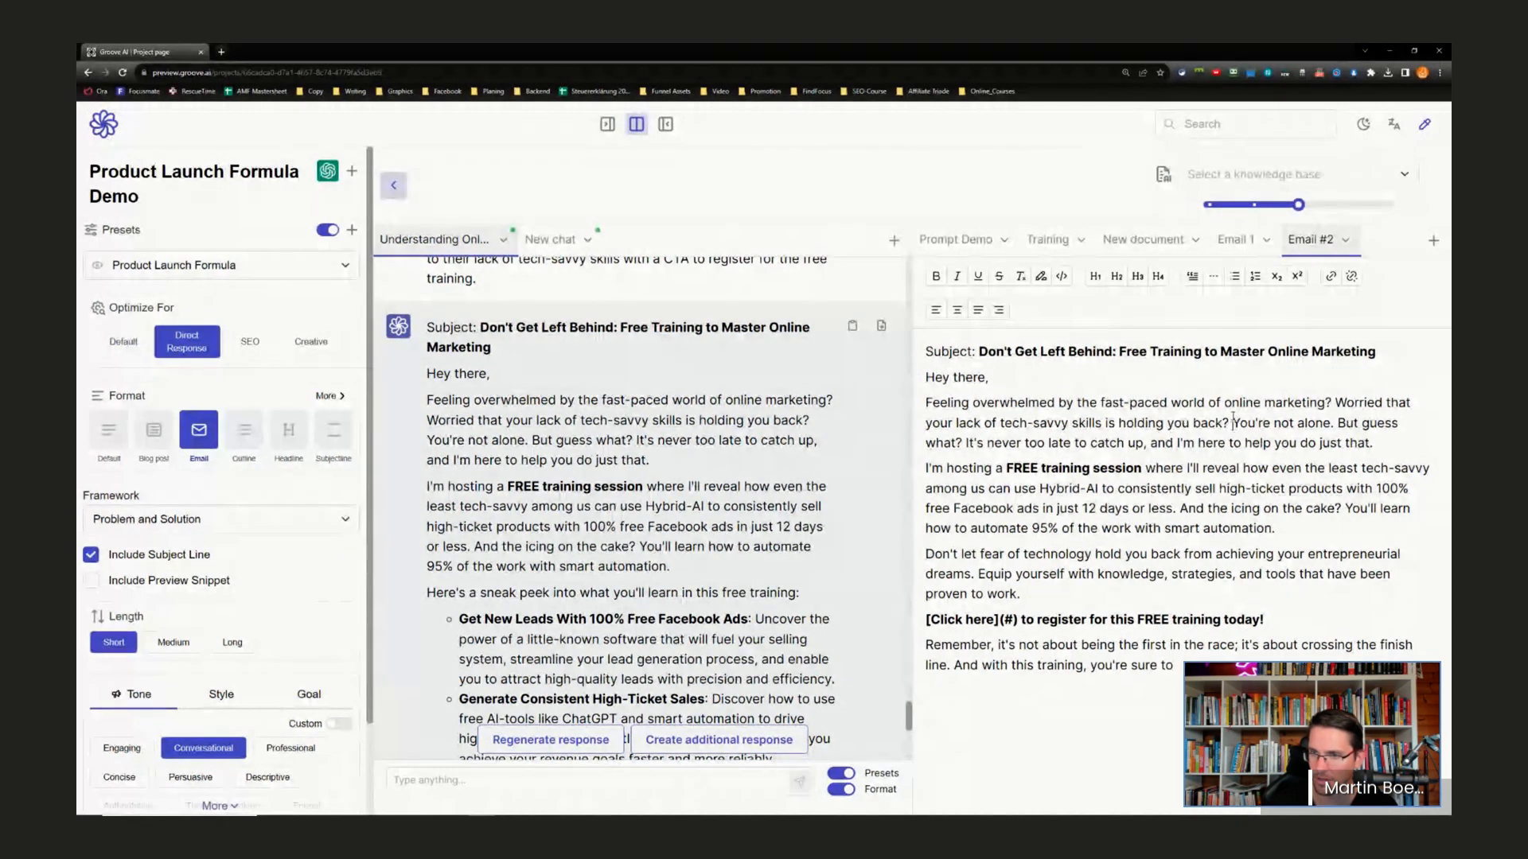
key(Return)
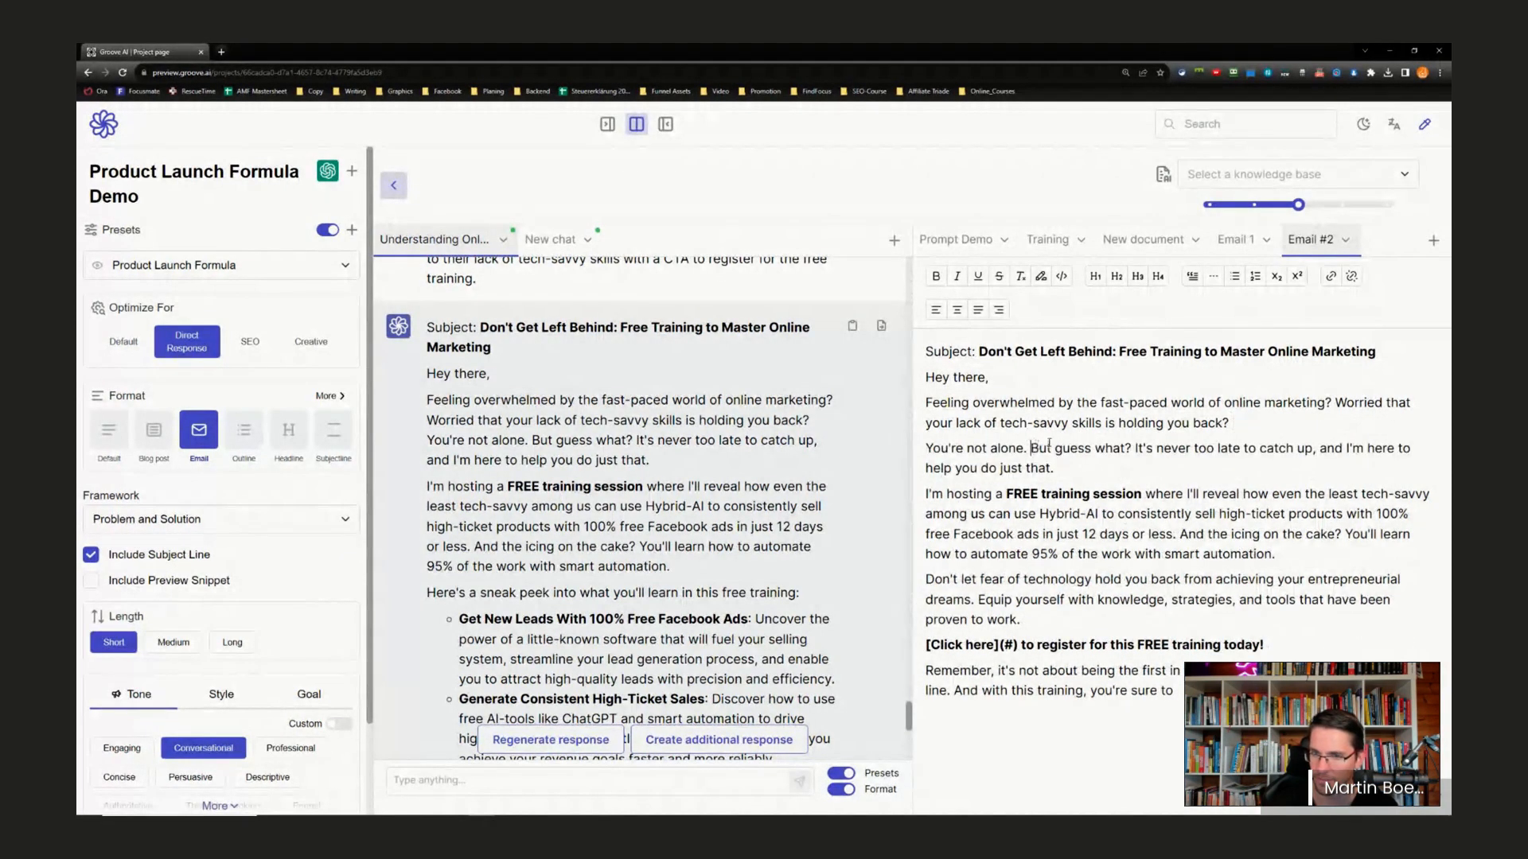
click(1028, 448)
key(Return)
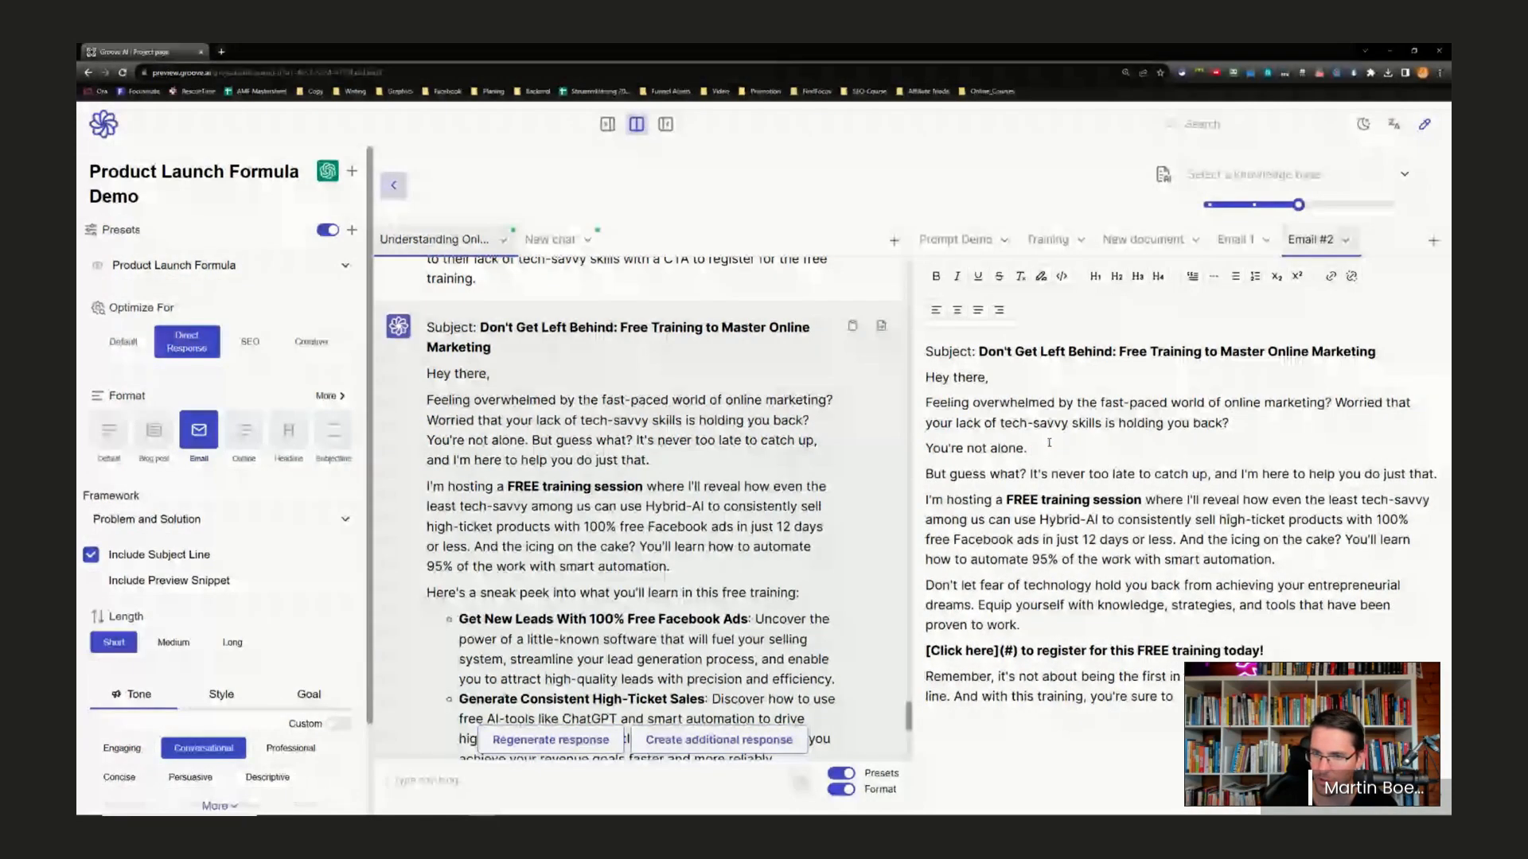
key(Return)
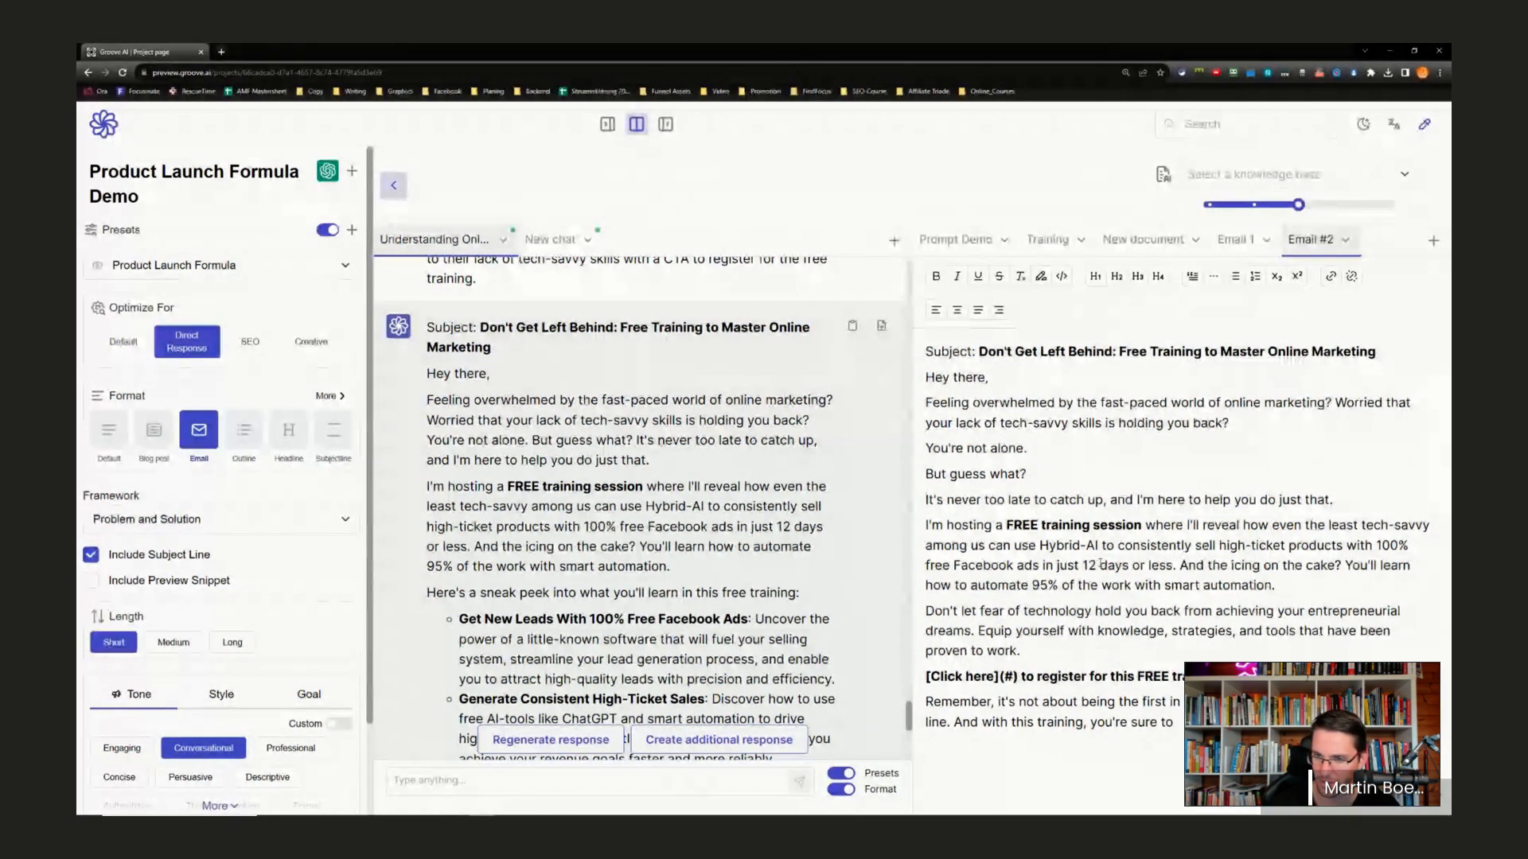
click(1181, 566)
key(Return)
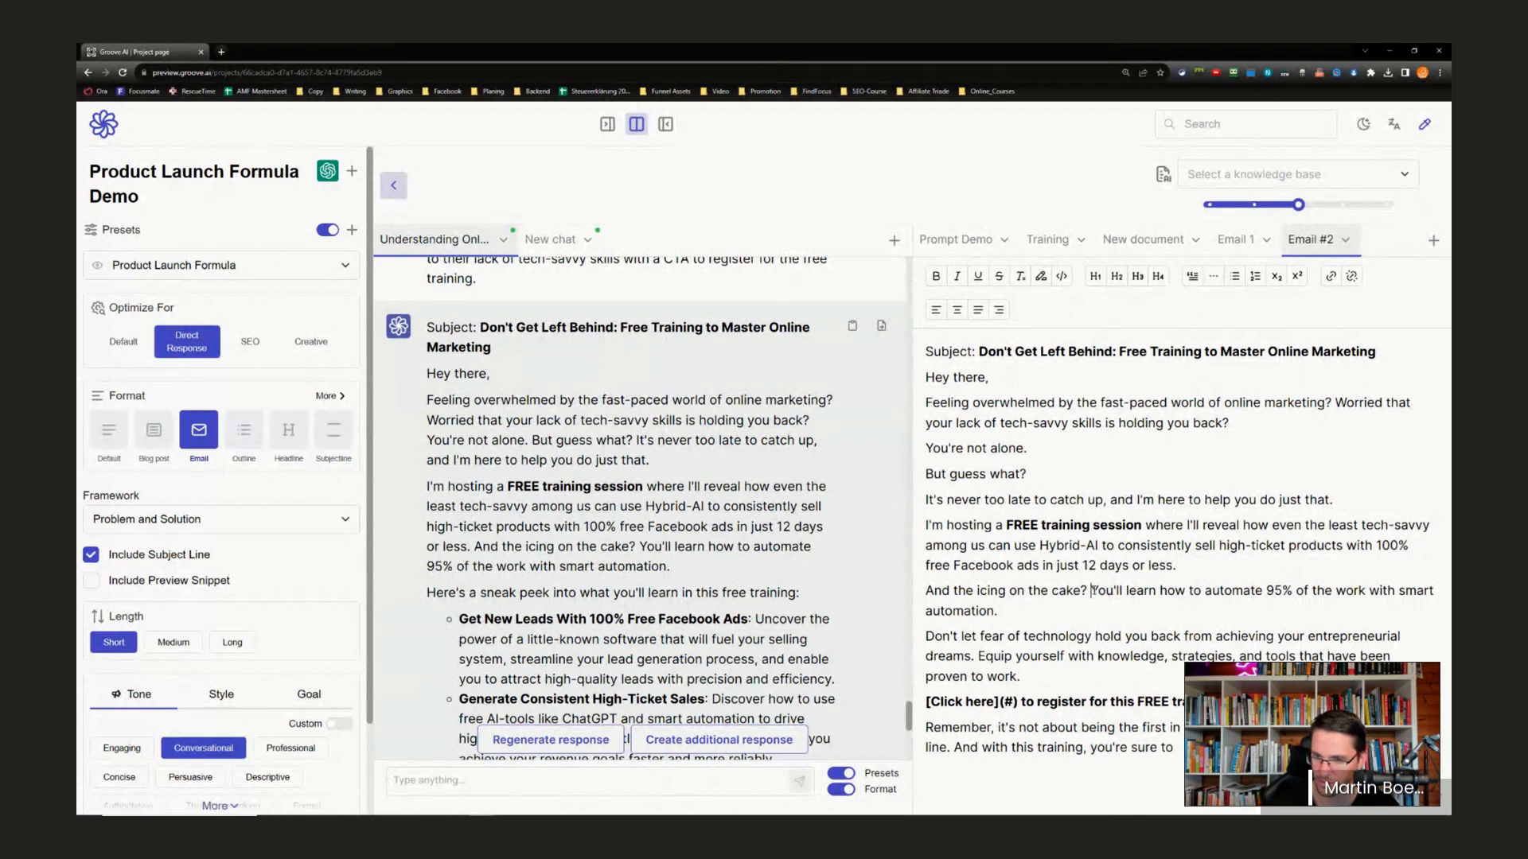
key(Return)
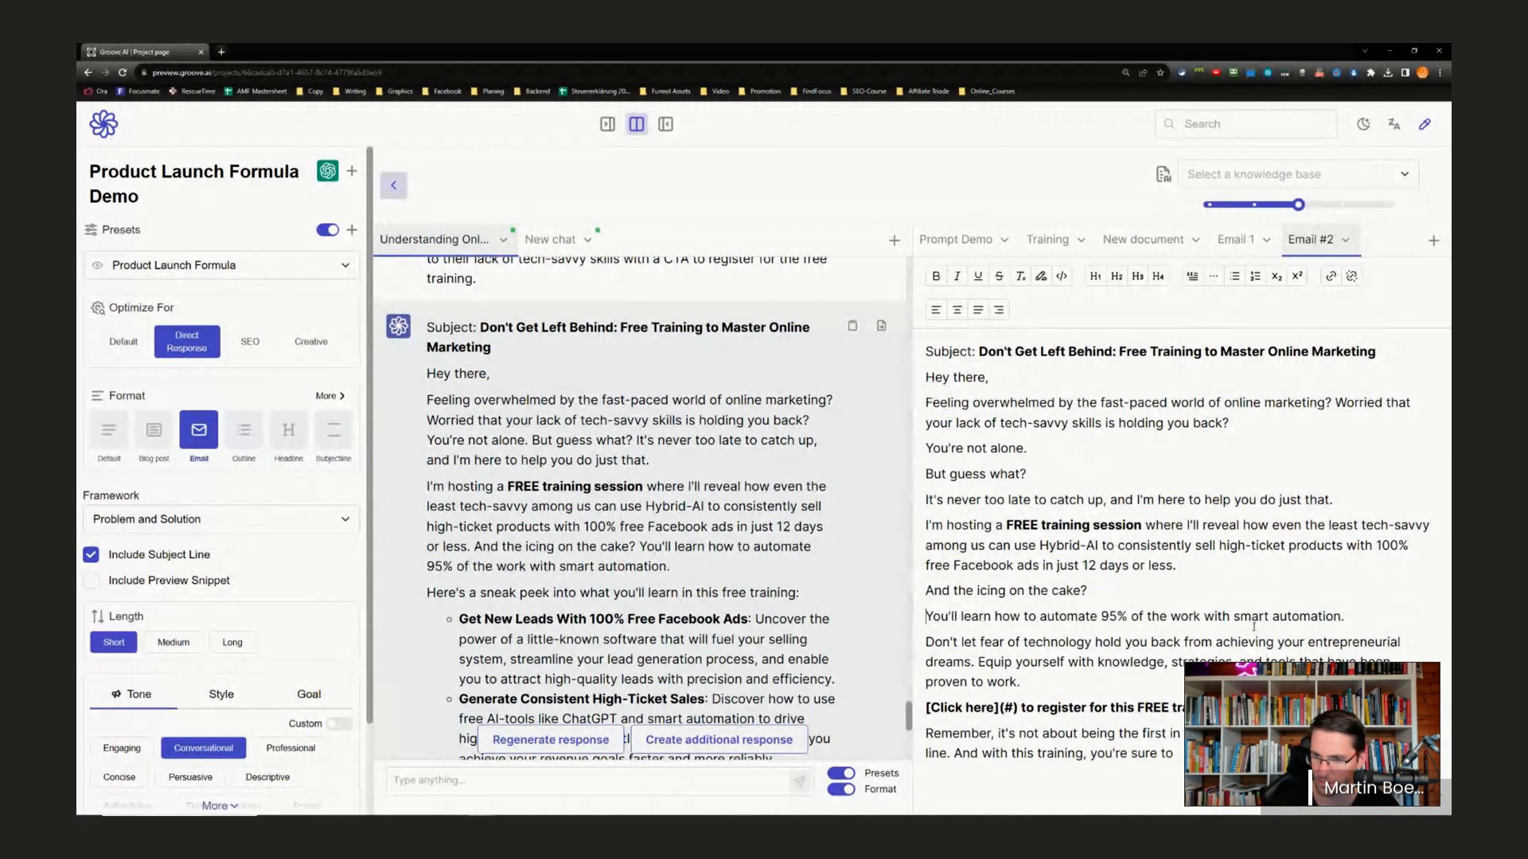
- Replace "smart automation" in the automation sentence with "a few very easy to use tools"
drag(1233, 617, 1338, 609)
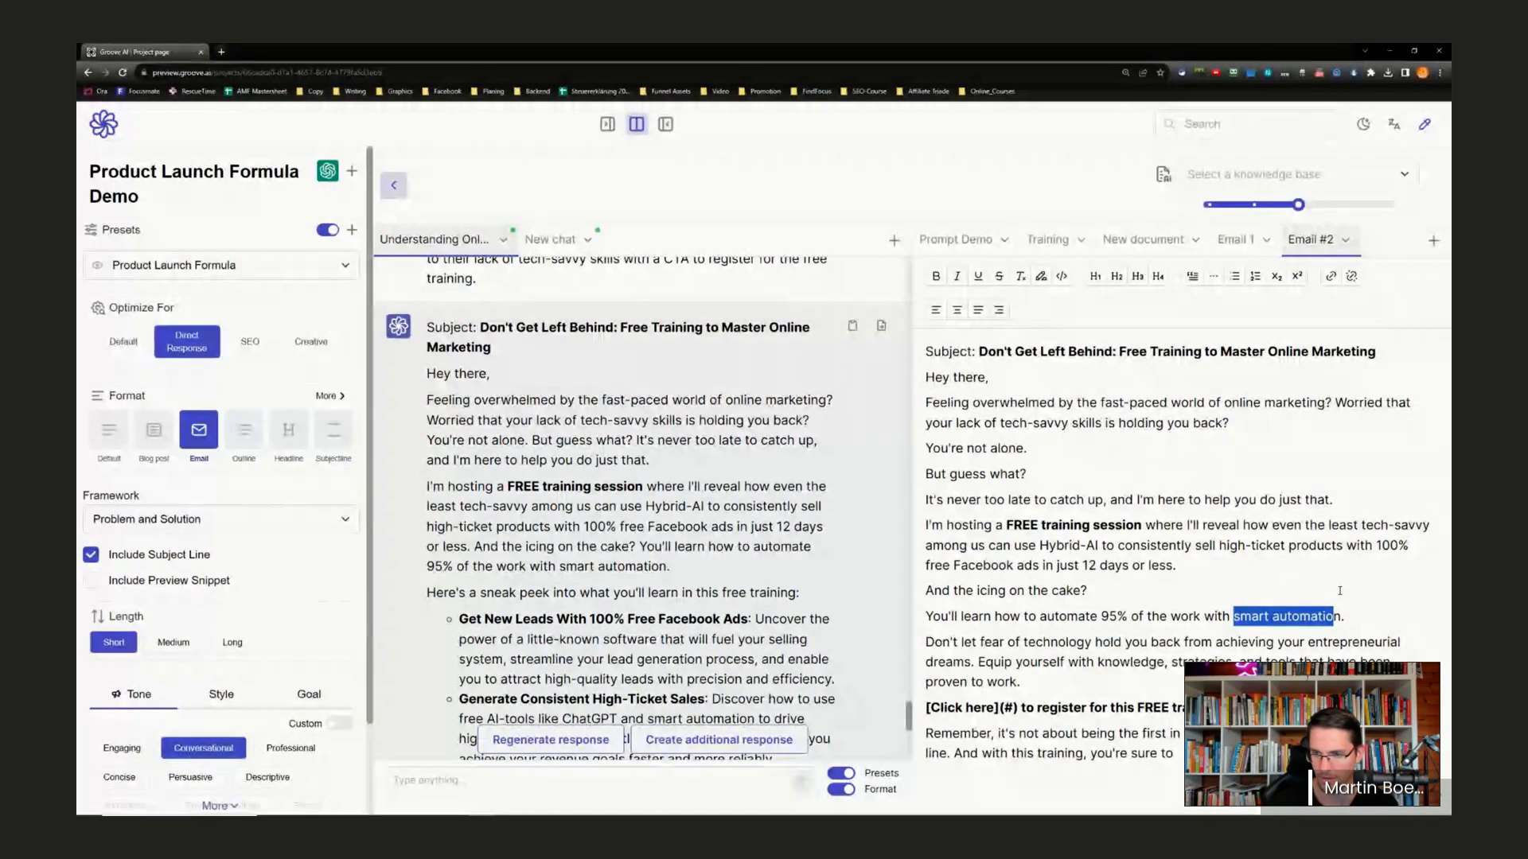
text(a few ver)
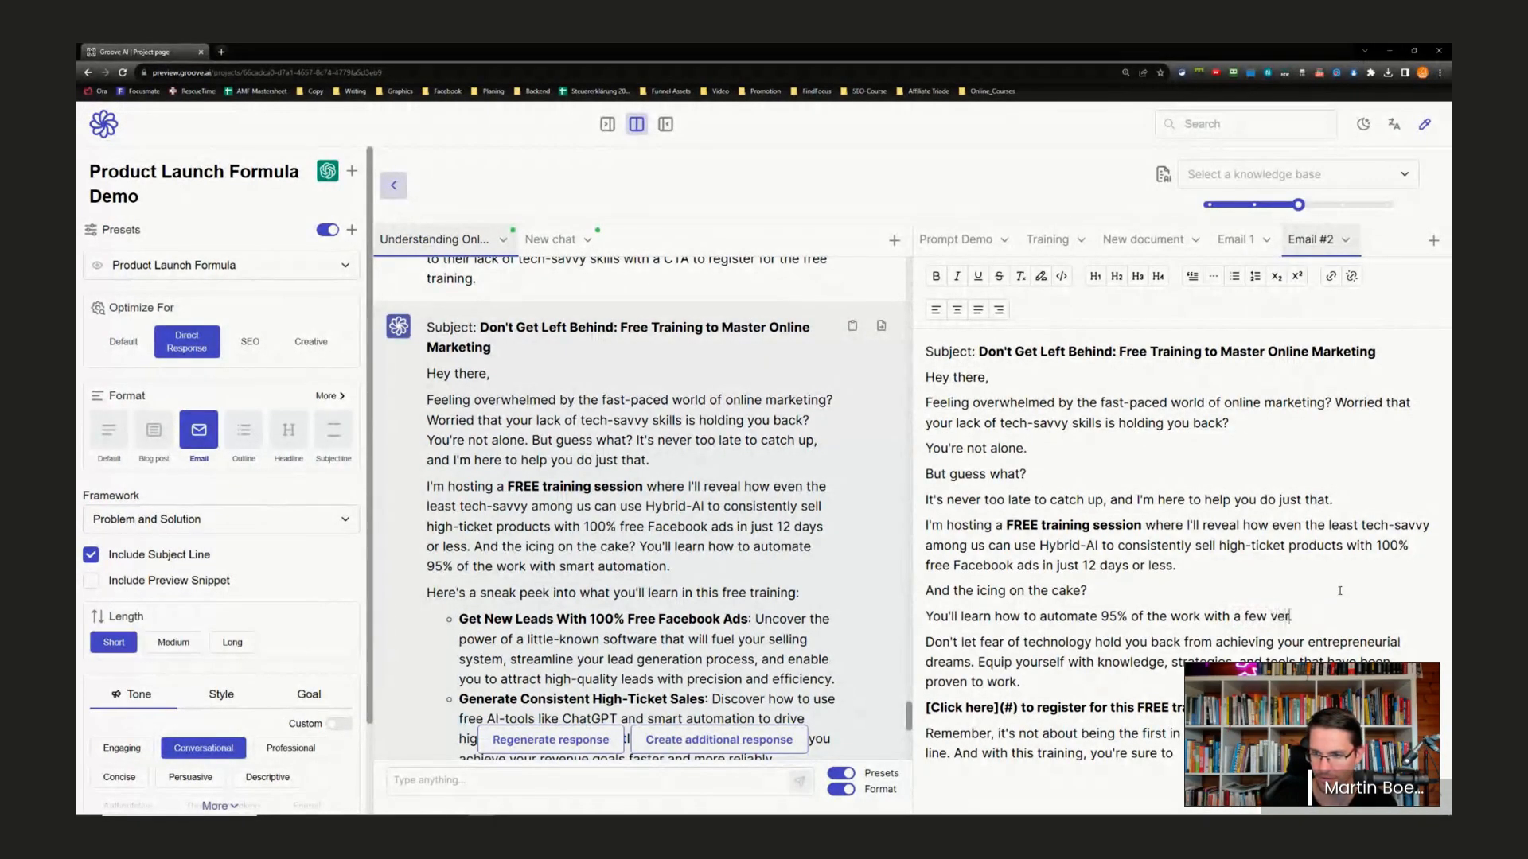
text(y easy t)
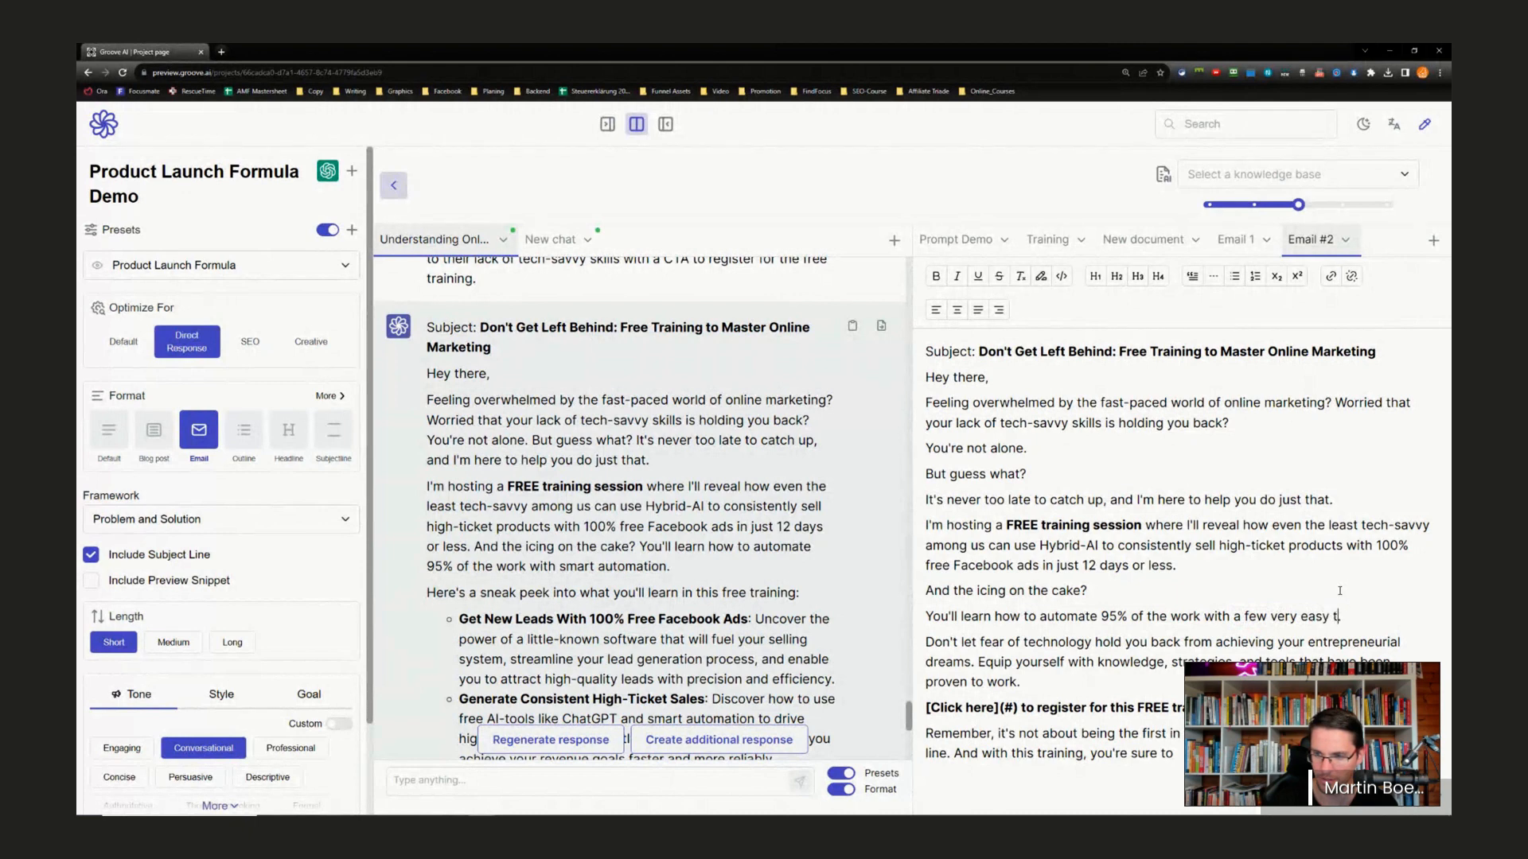
text(o use tools.)
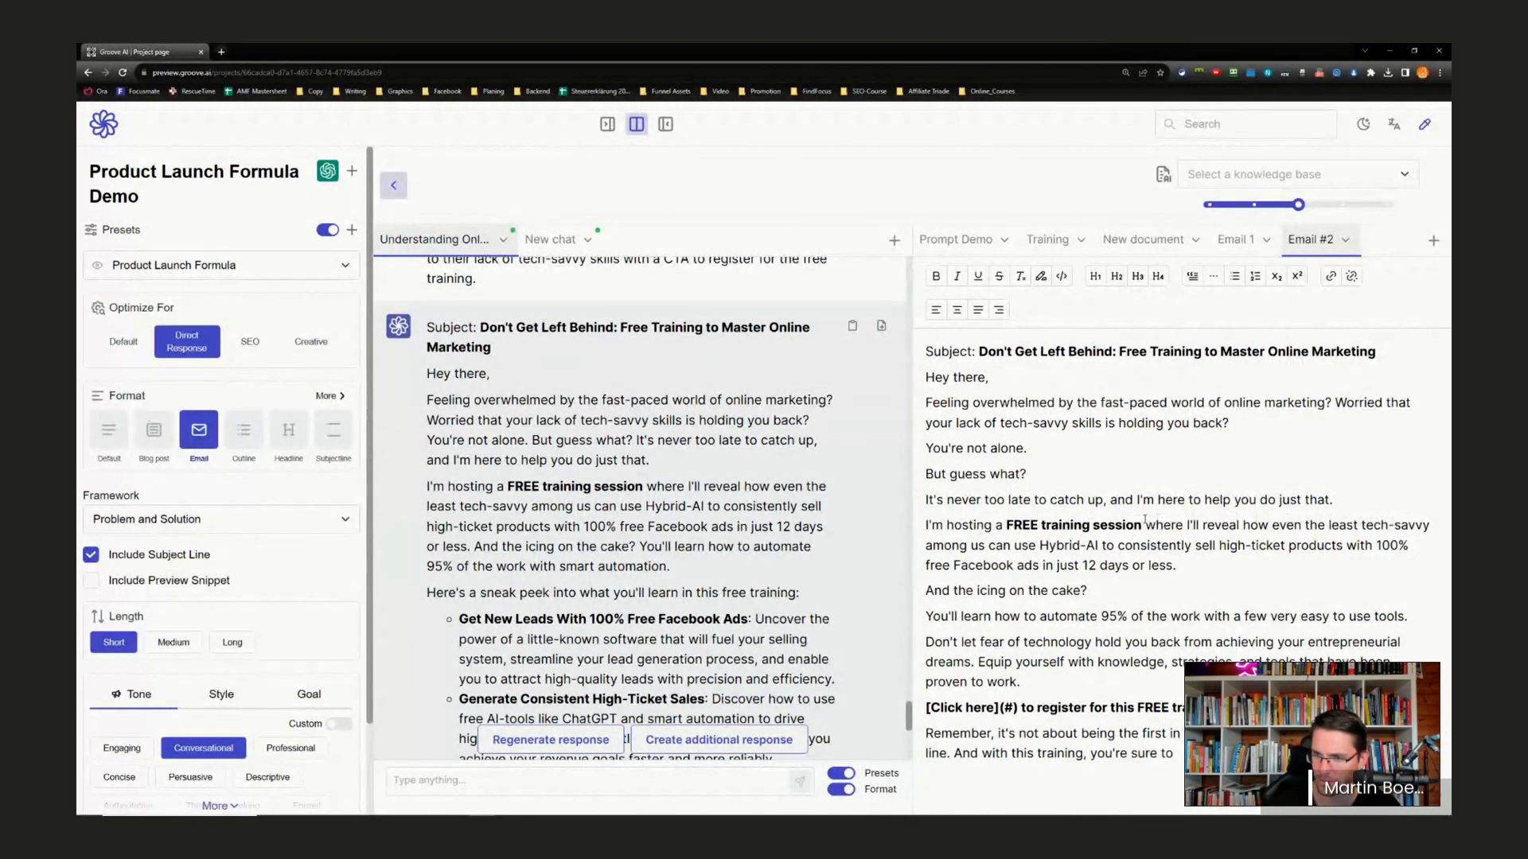
- In the free training sentence, change "reveal" to "show you live" and end it after "high-ticket products", removing the Facebook ads phrase
double_click(1221, 526)
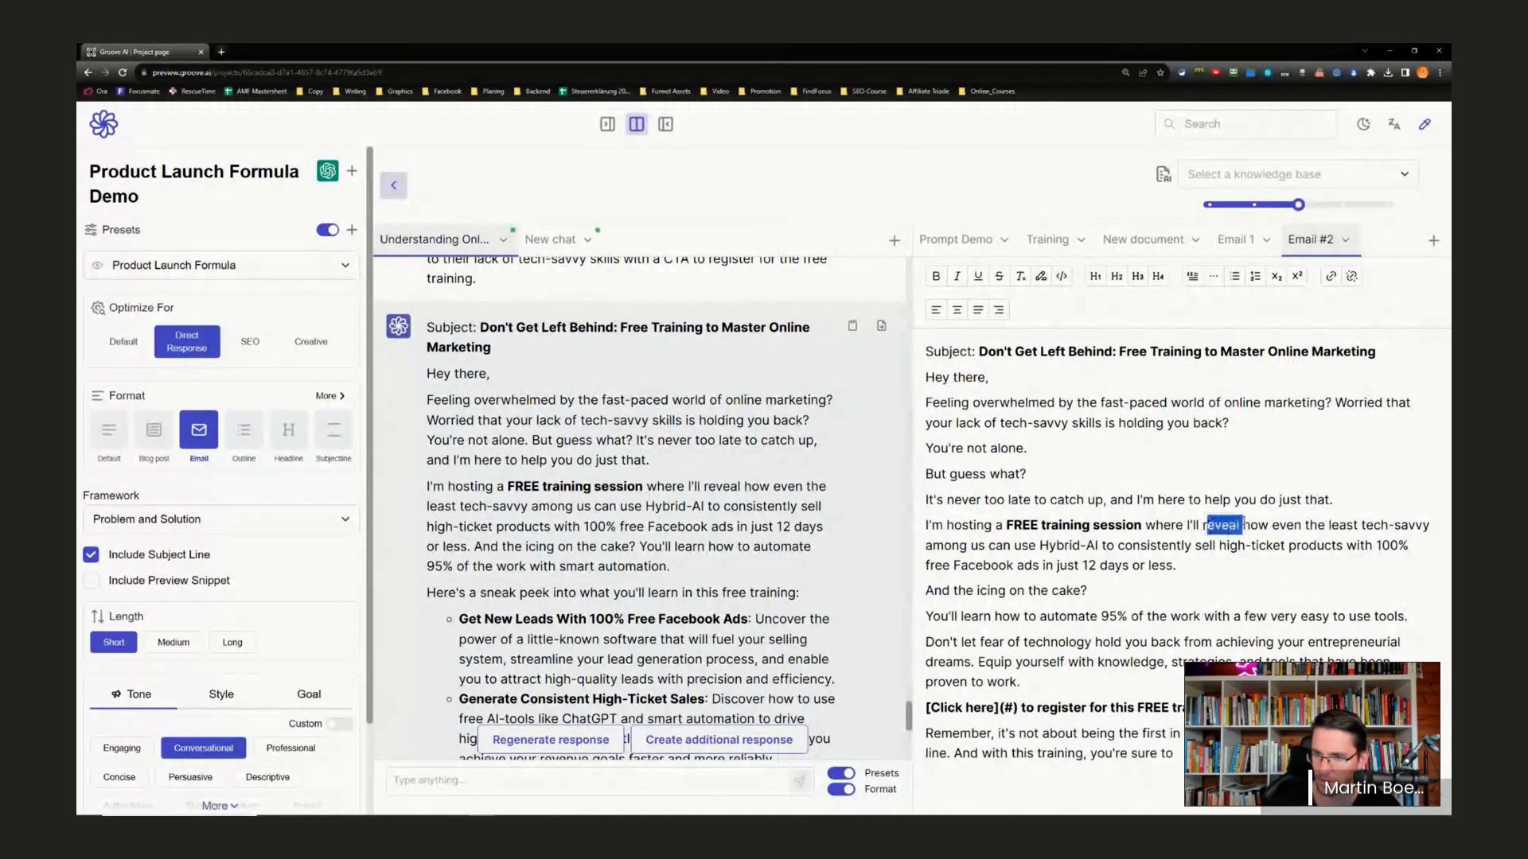
text(show)
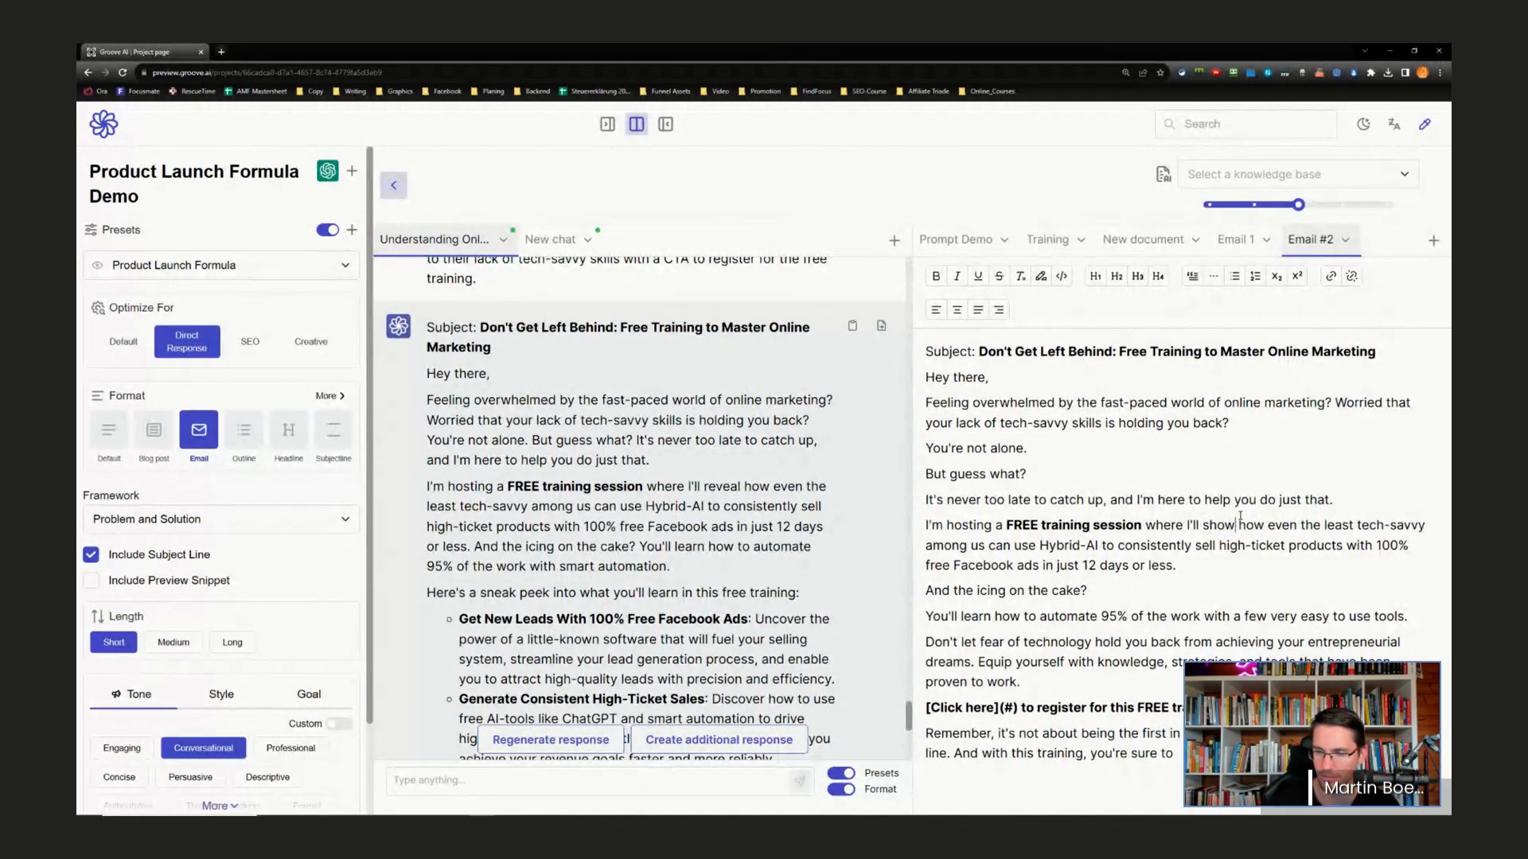
text( you live)
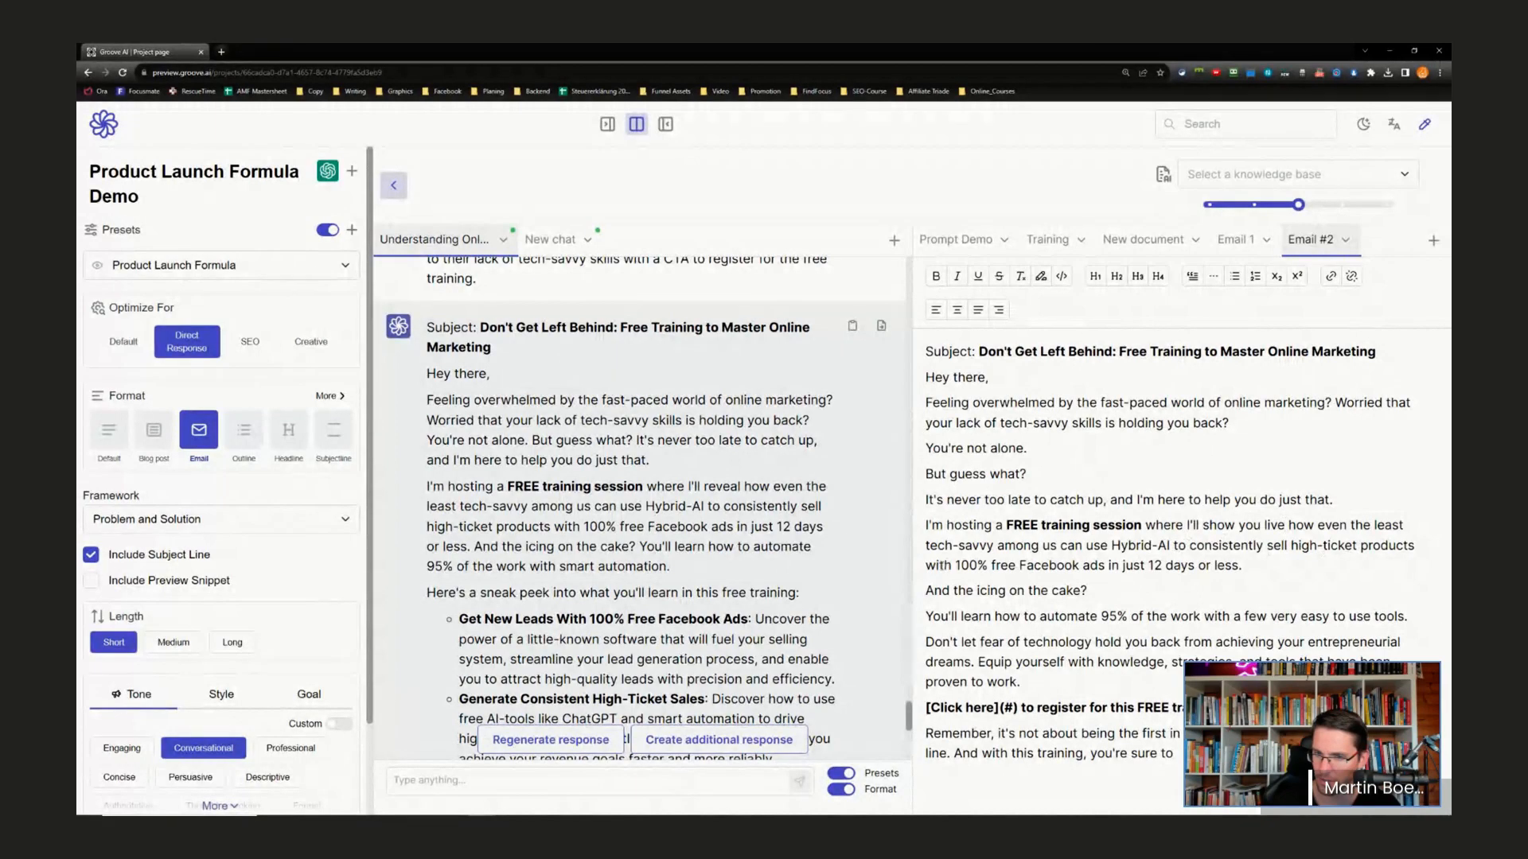
drag(927, 566, 1250, 567)
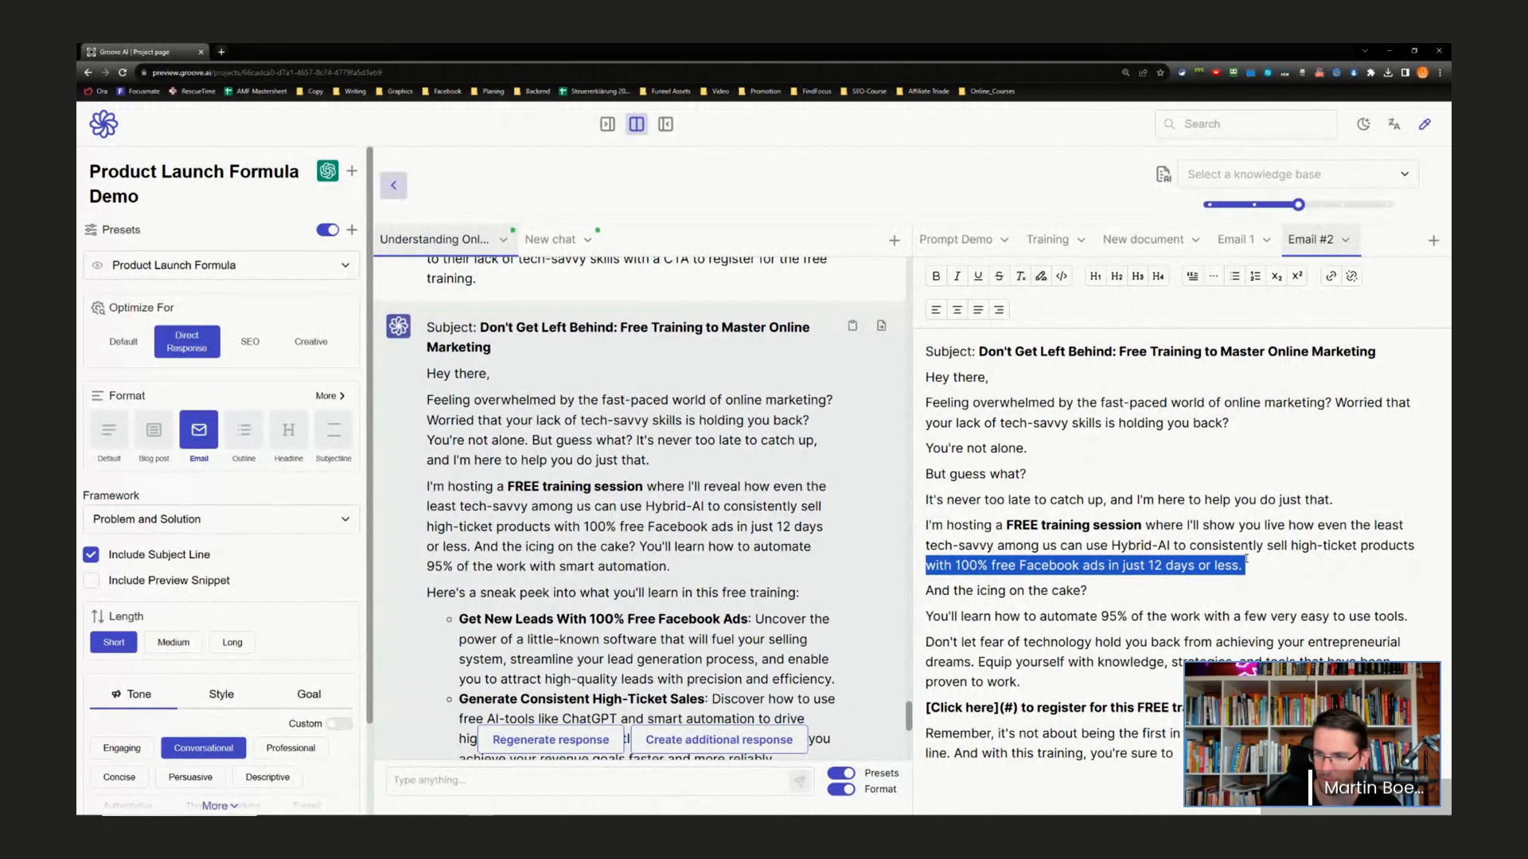
key(BackSpace)
text(.)
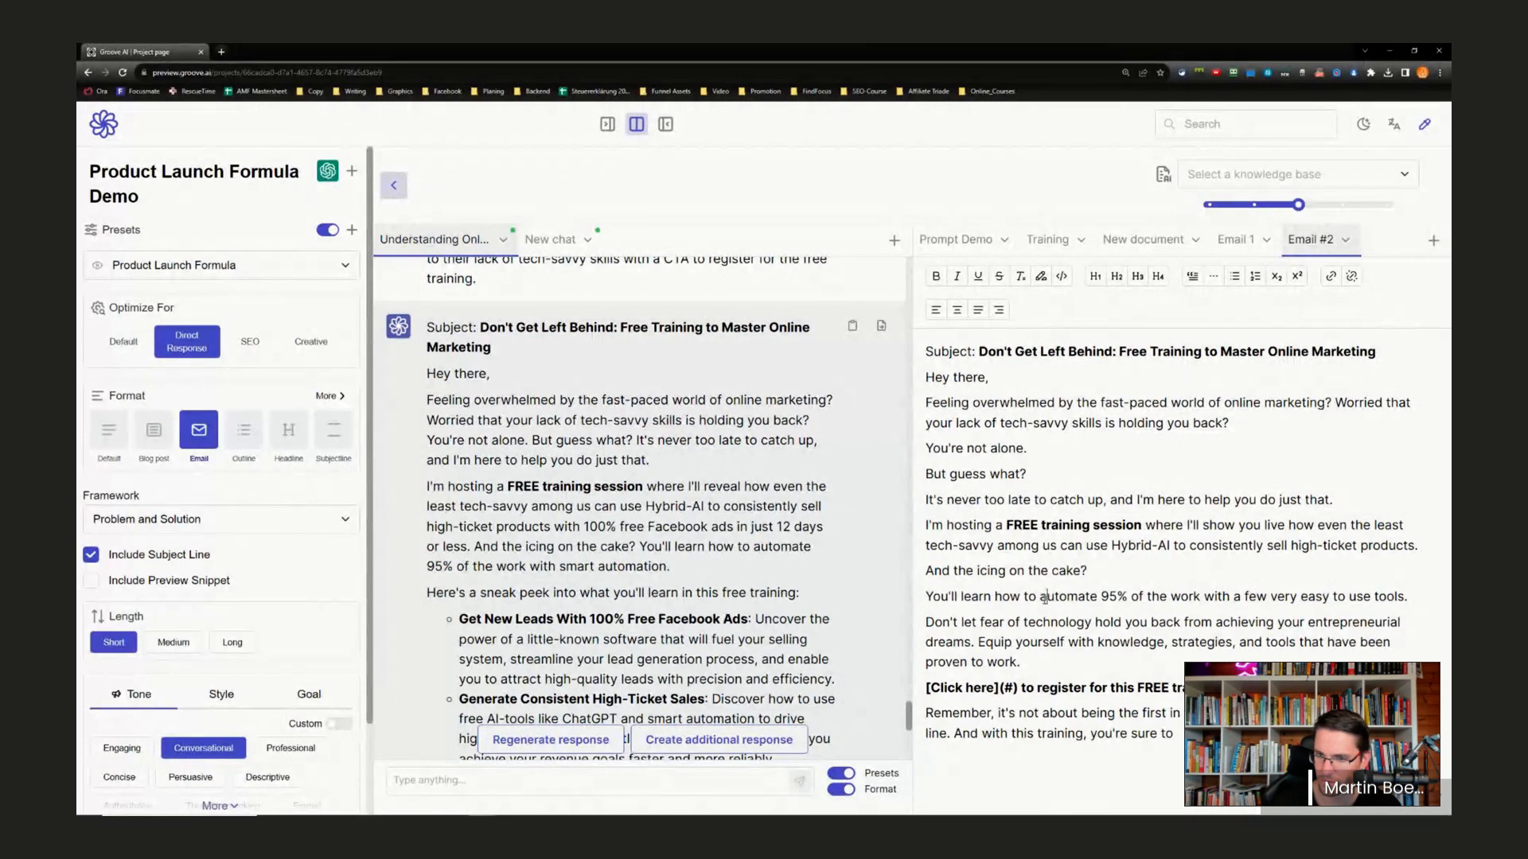
- Make "automate 95% of the work with a few very easy to use tools" bold
drag(1045, 597, 1404, 598)
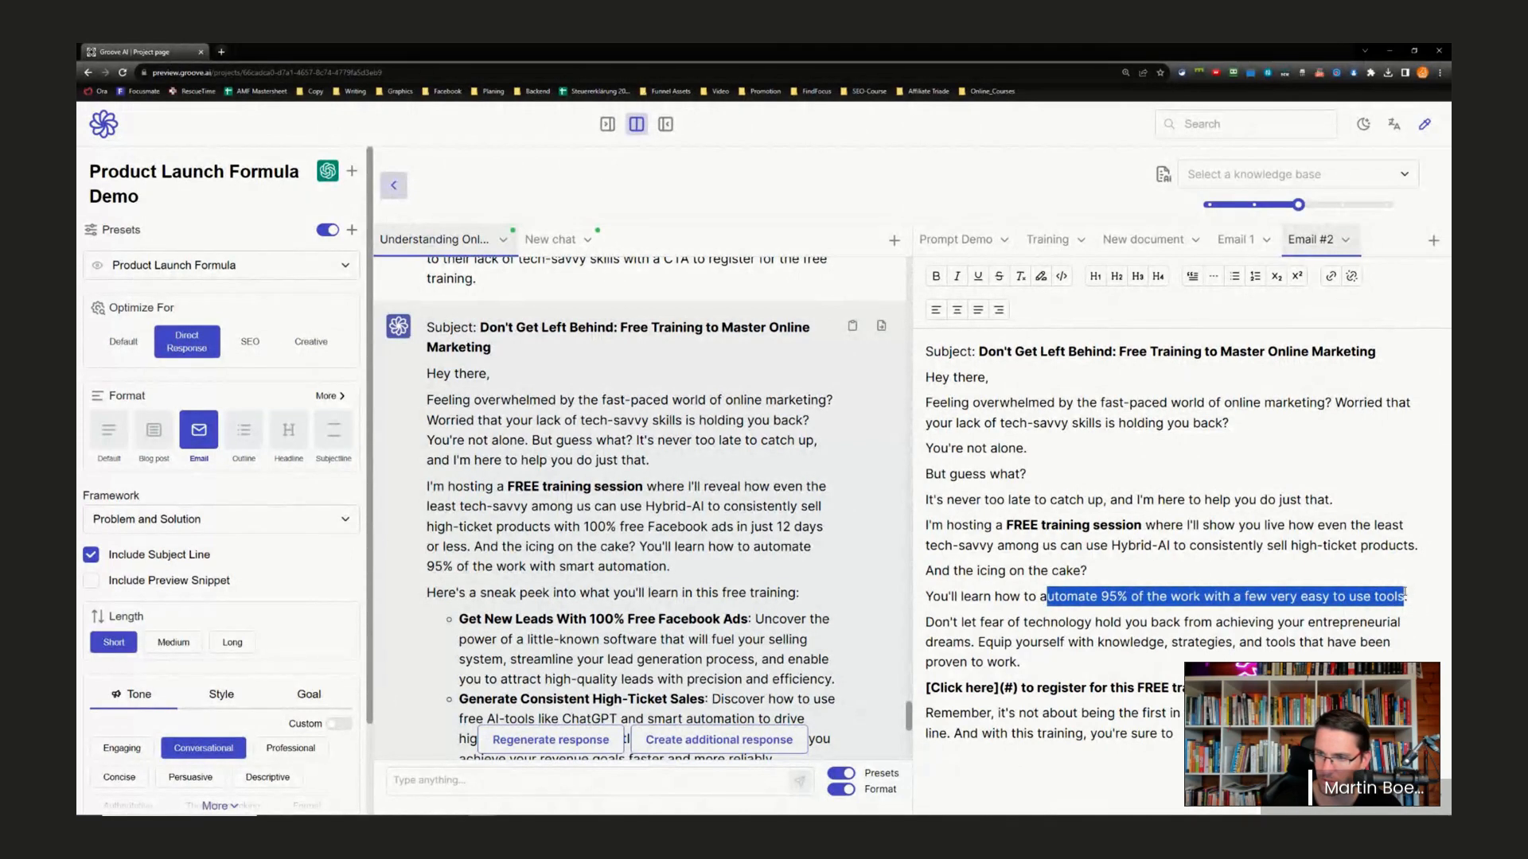
click(932, 276)
click(1036, 600)
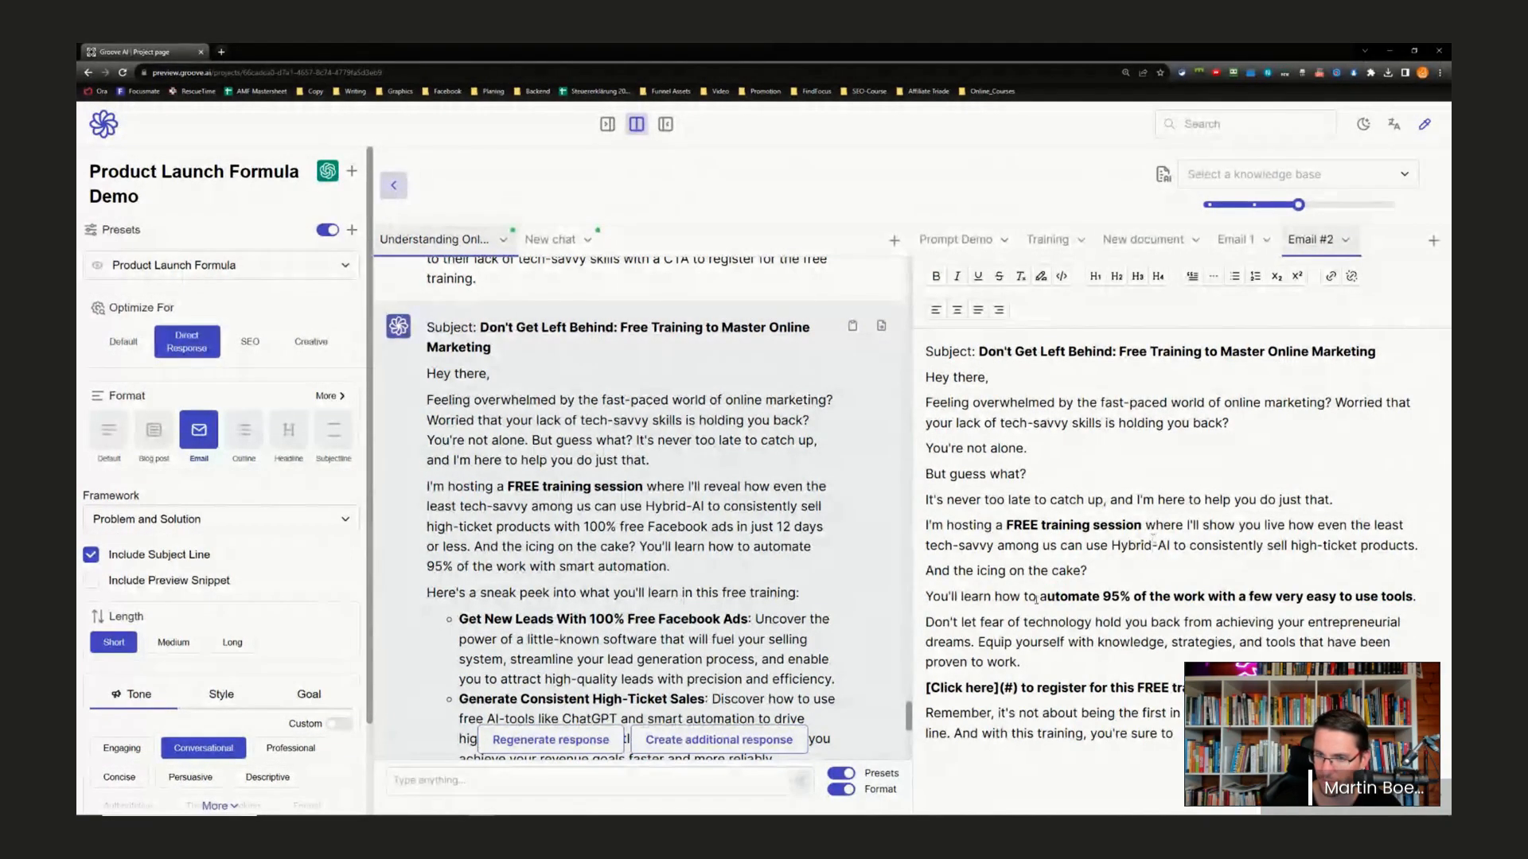
drag(1036, 600, 1059, 598)
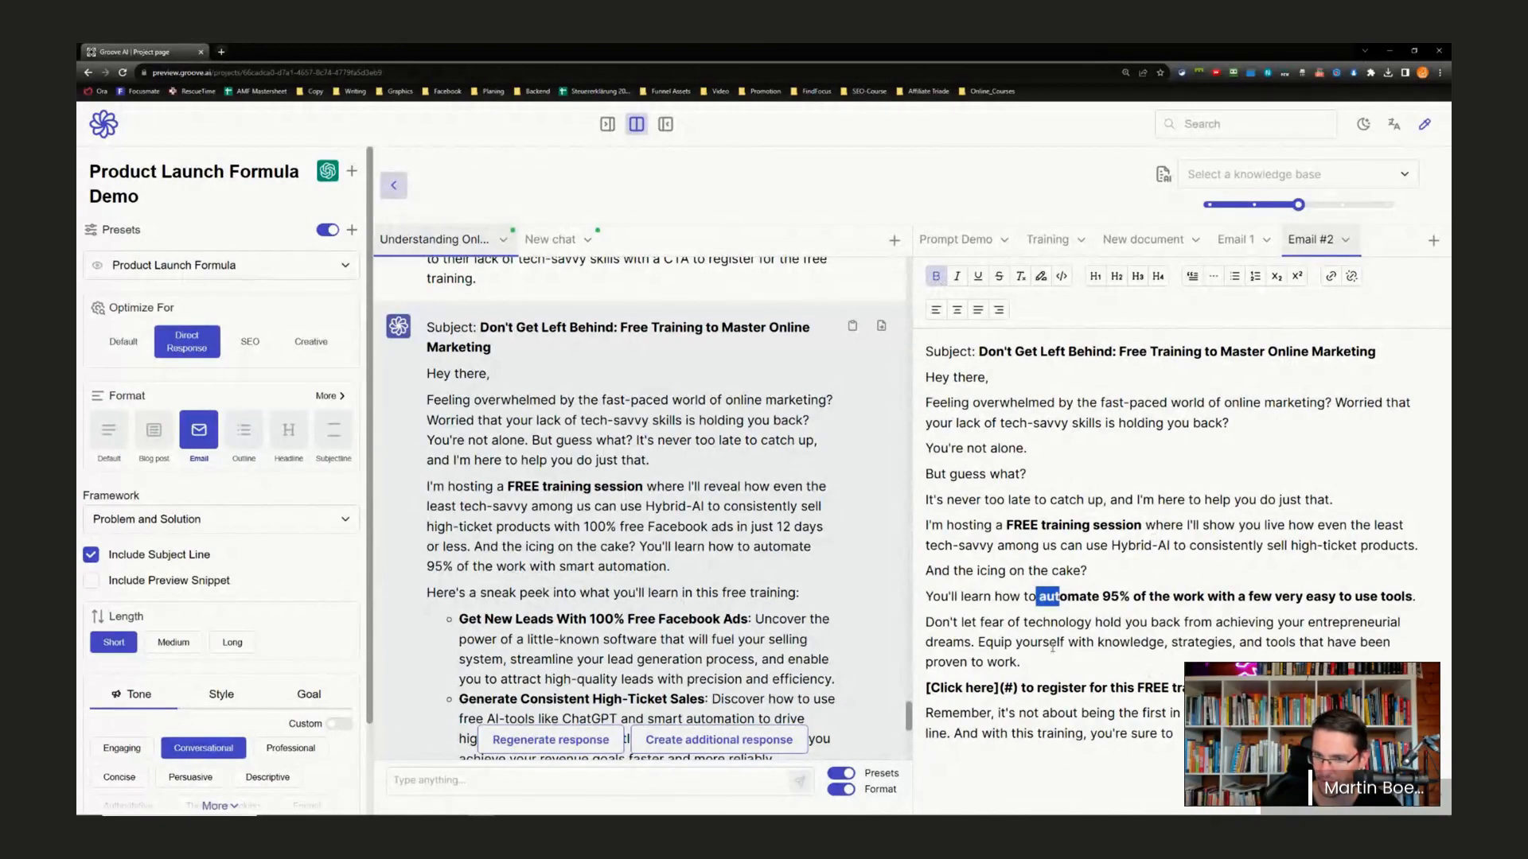
- Delete the paragraph starting "Don't let fear of technology hold you back" from the email
click(1057, 643)
click(979, 642)
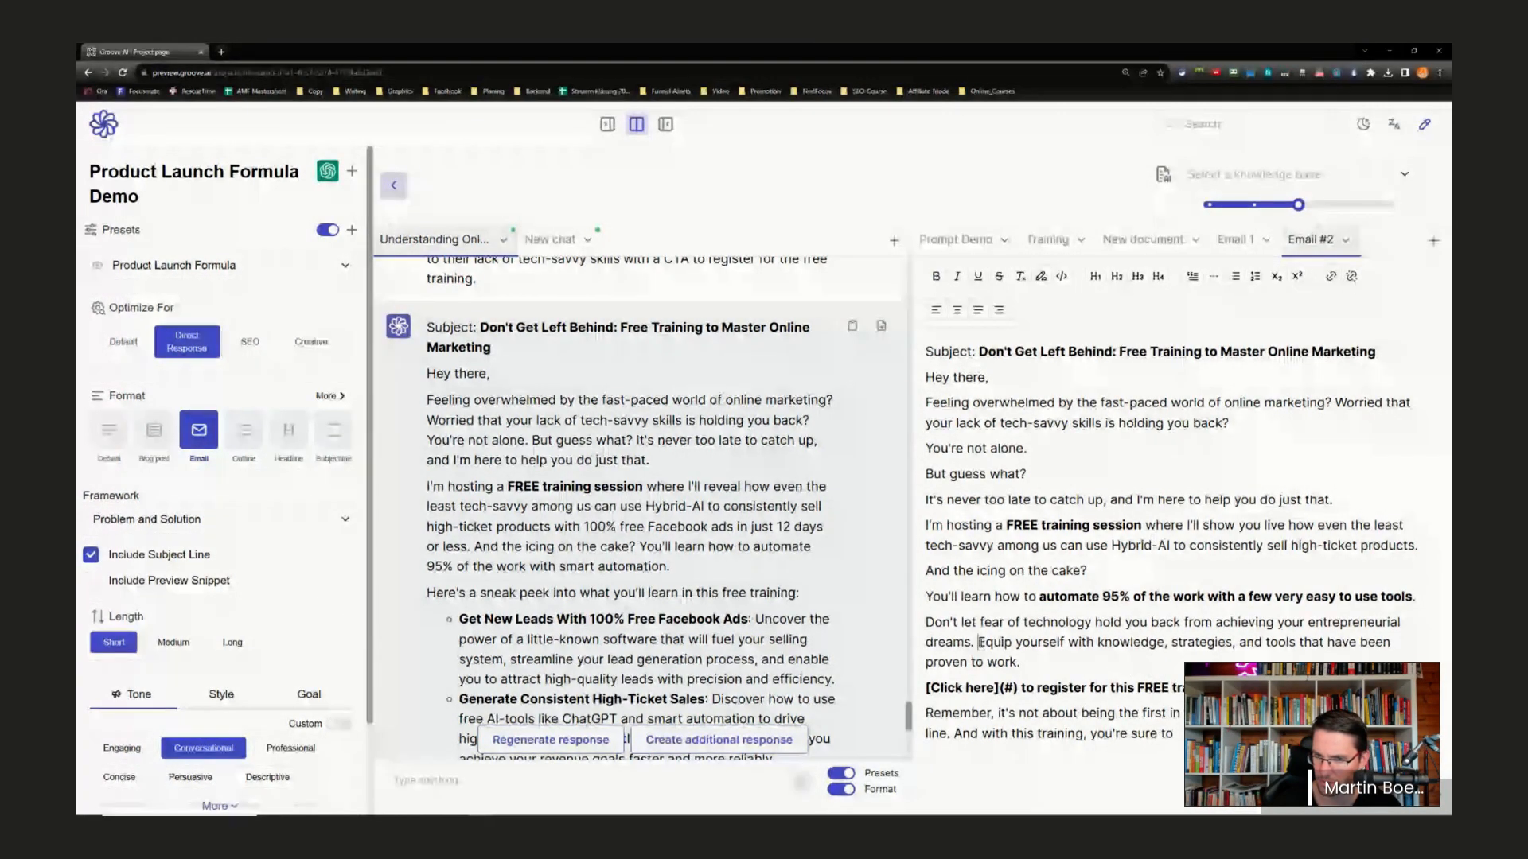
drag(1022, 663, 920, 631)
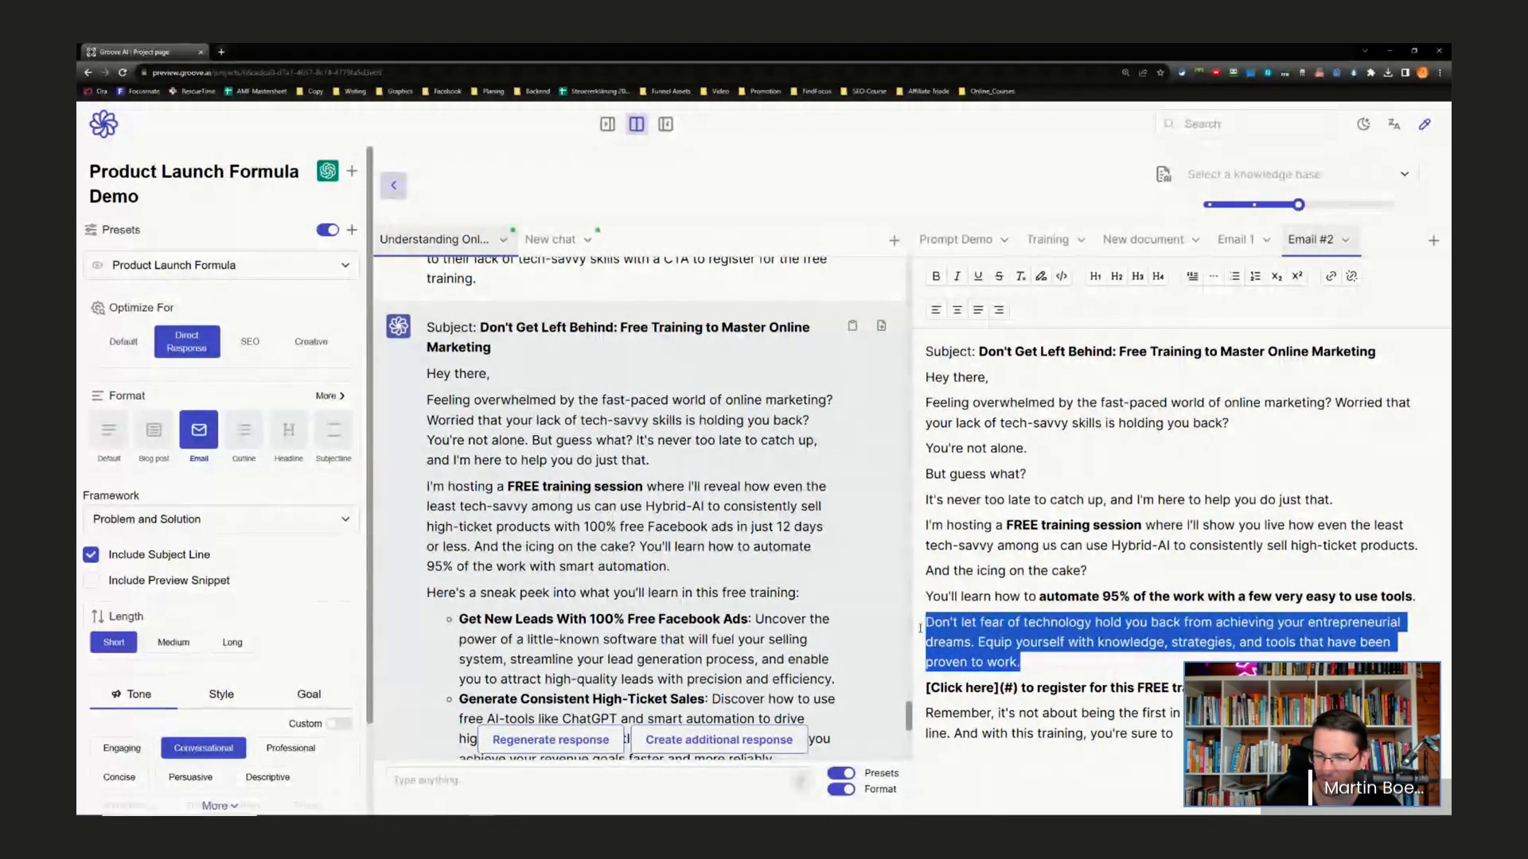
key(BackSpace)
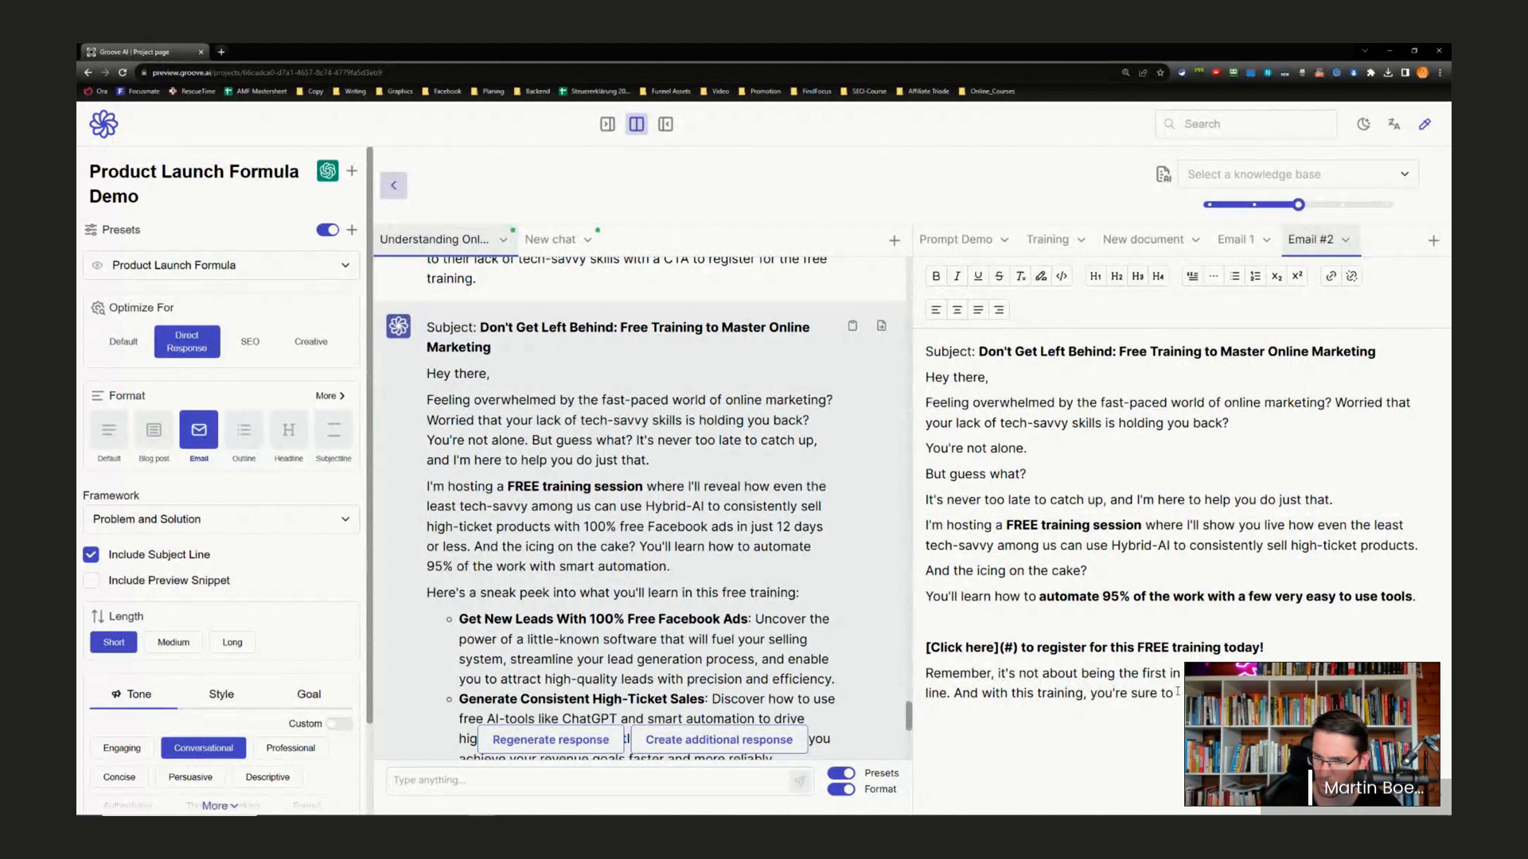
- Replace the cut-off final sentence of the email with the complete ending from the chat, from "And with this training" through the sign-off and sender's name
drag(1173, 694, 955, 696)
key(BackSpace)
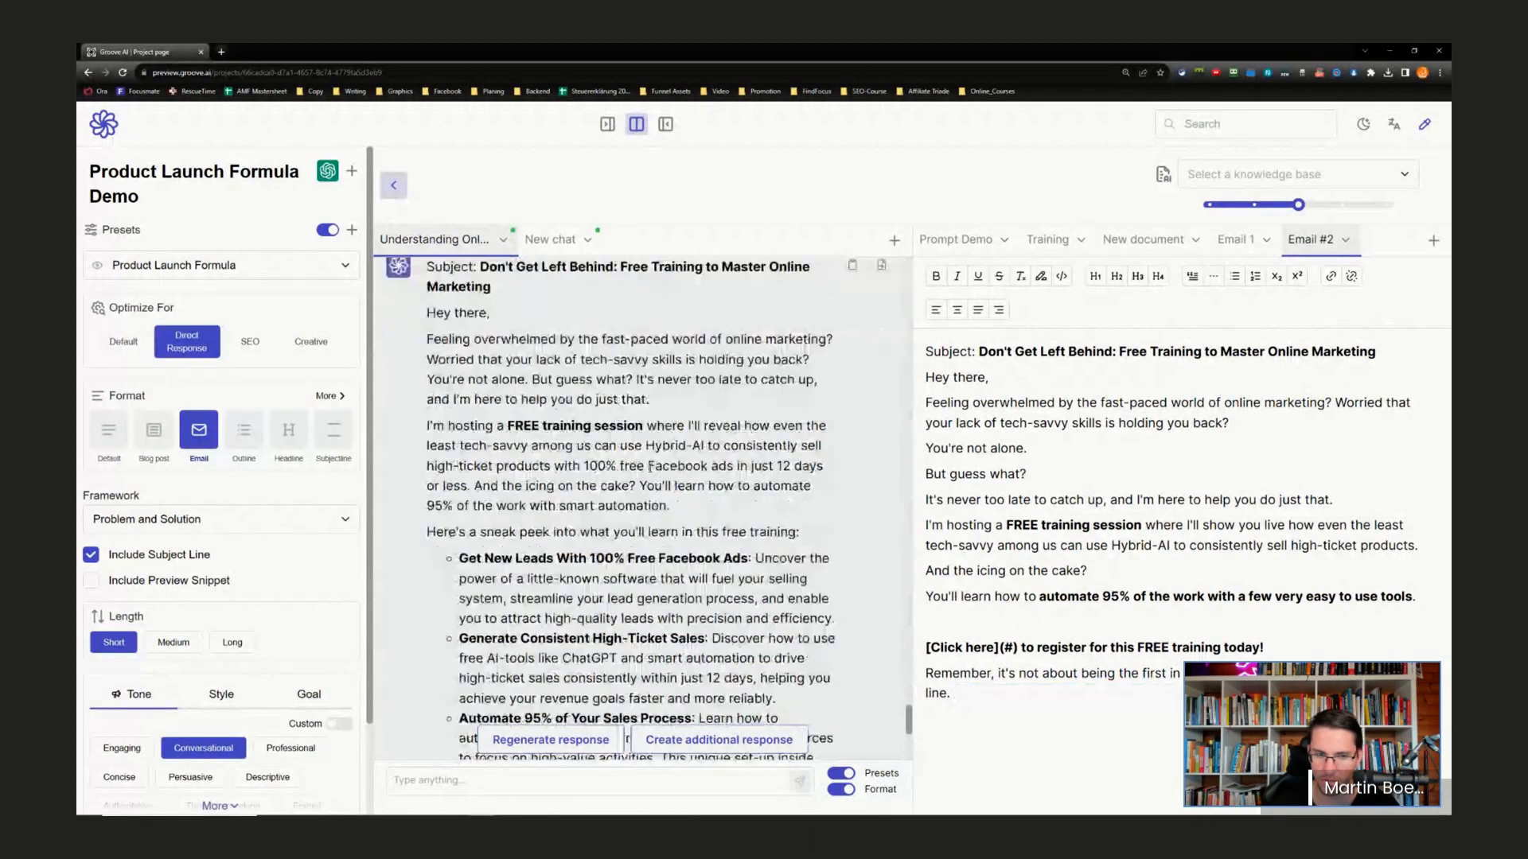
scroll(585, 535, down, 6)
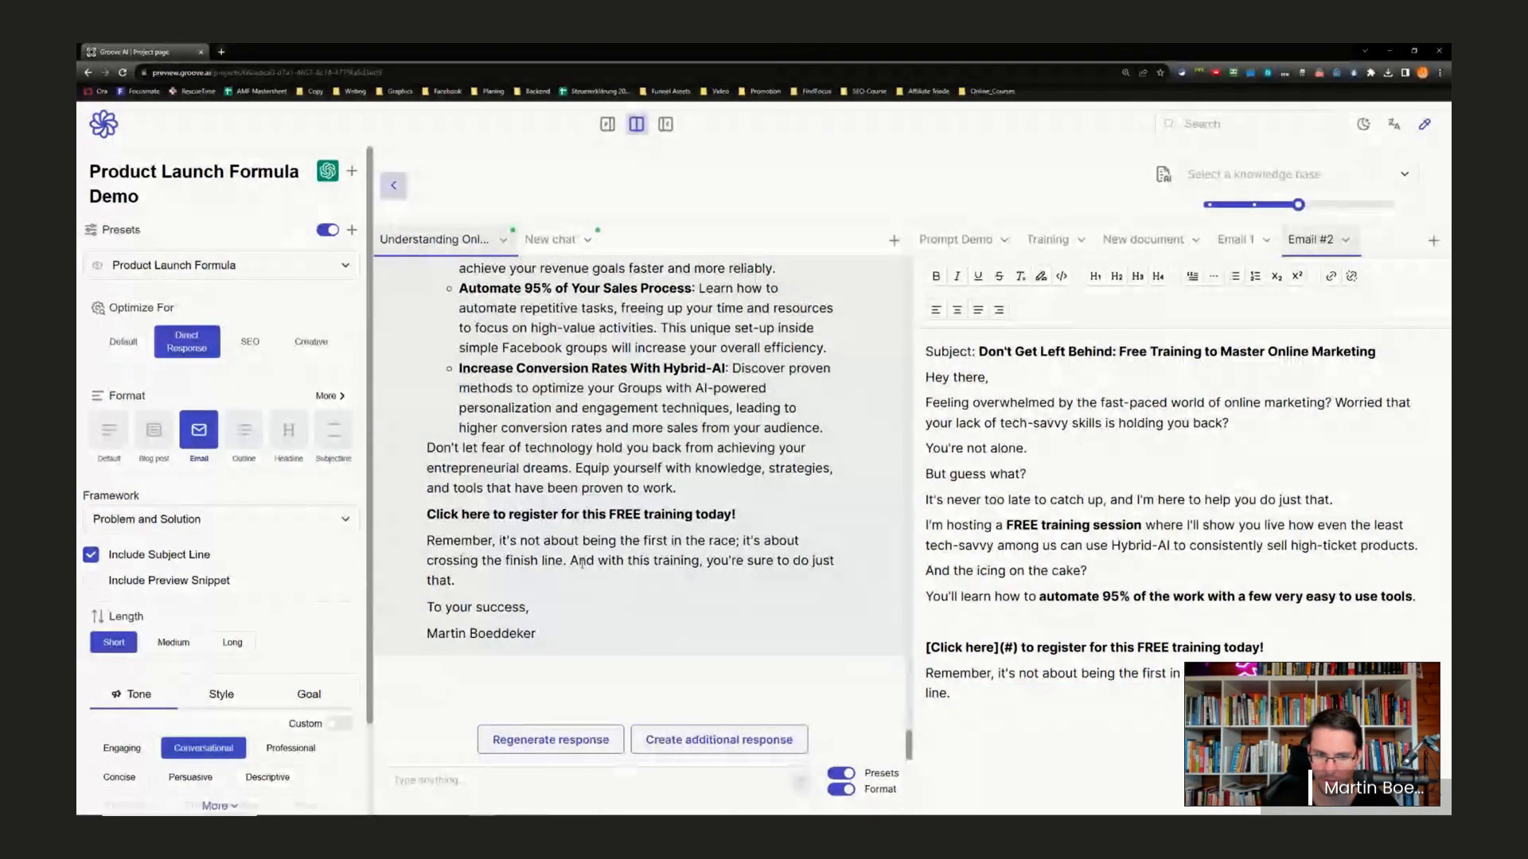
drag(570, 560, 537, 635)
key(ctrl+c)
click(961, 700)
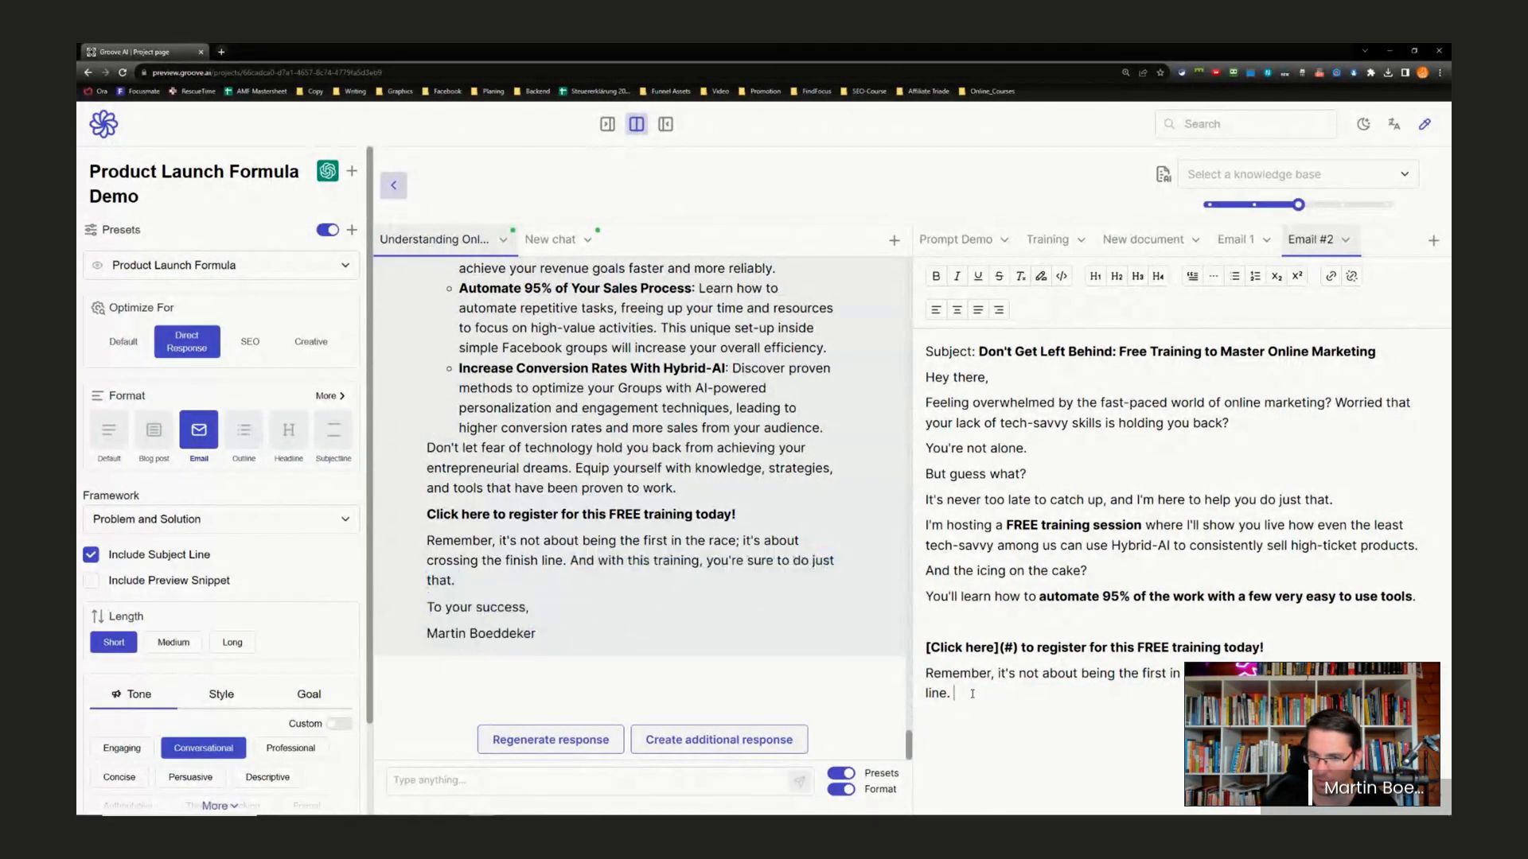
key(ctrl+v)
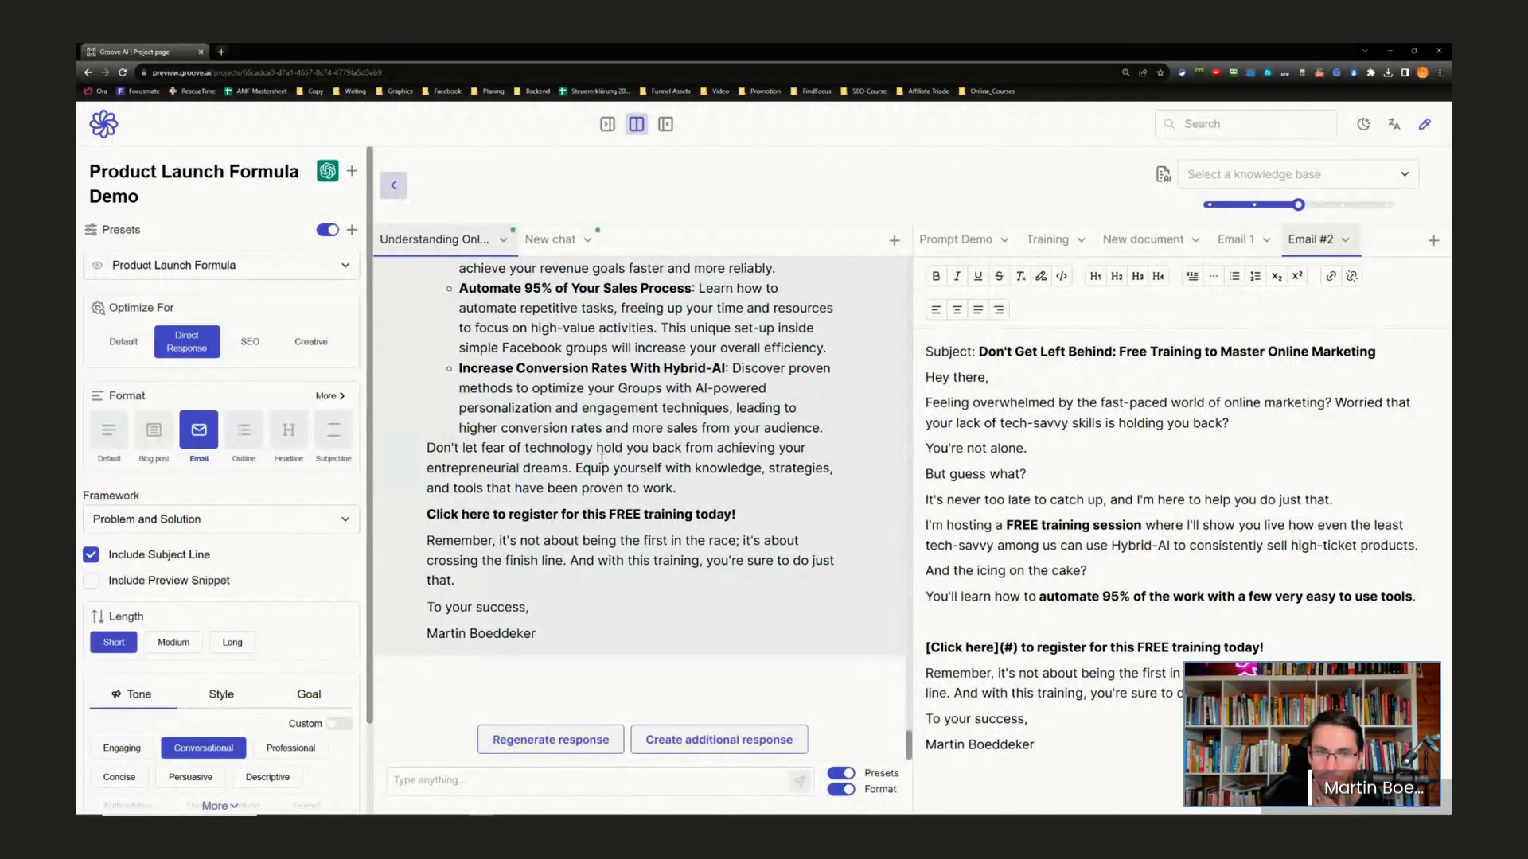
- Go back to the original avatar prompt at the start of the chat conversation
scroll(716, 518, up, 20)
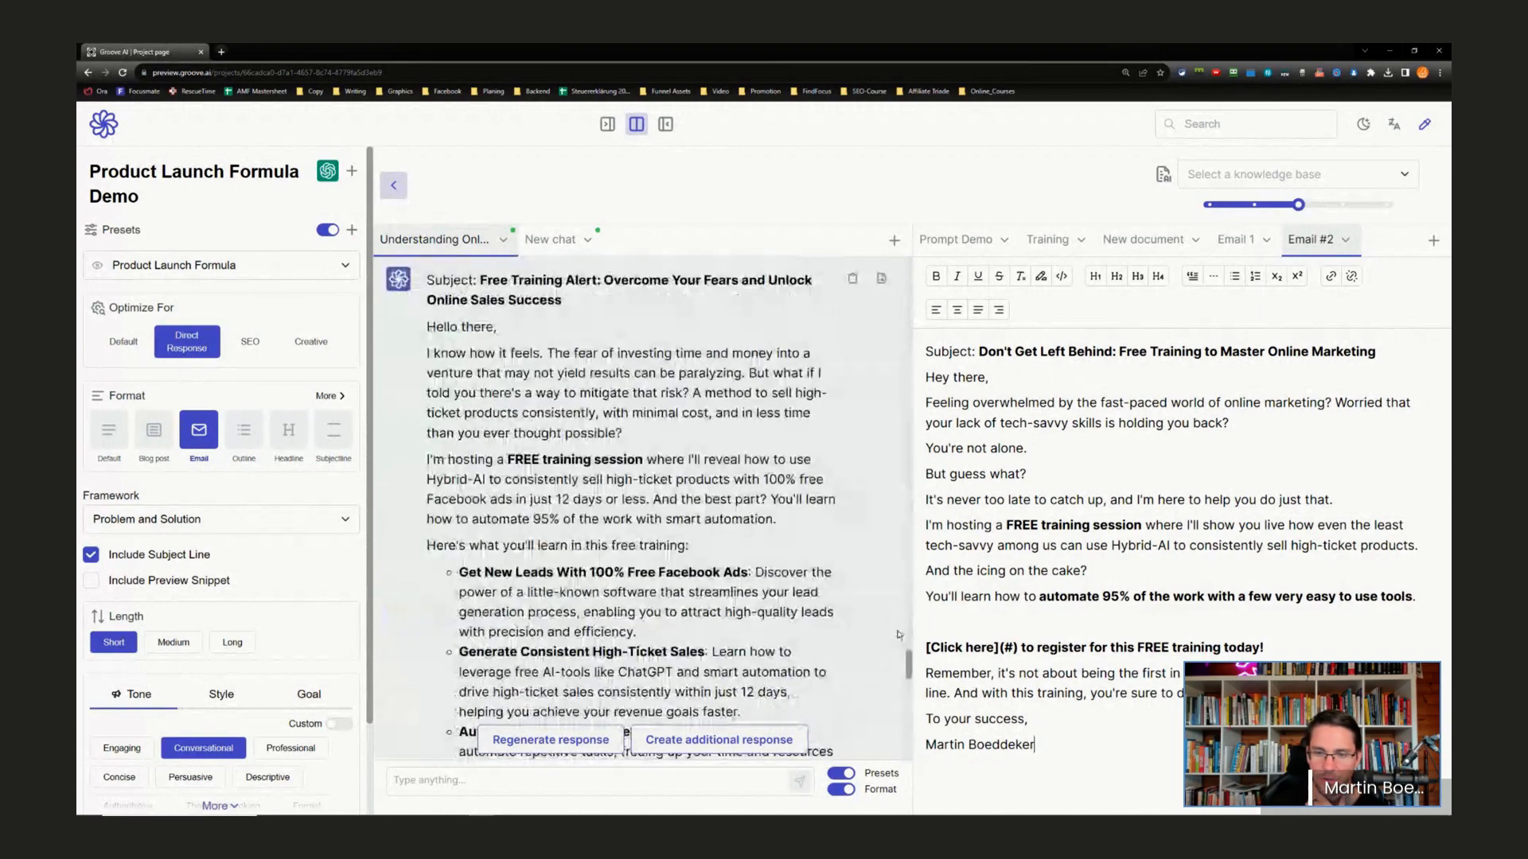
drag(908, 663, 906, 261)
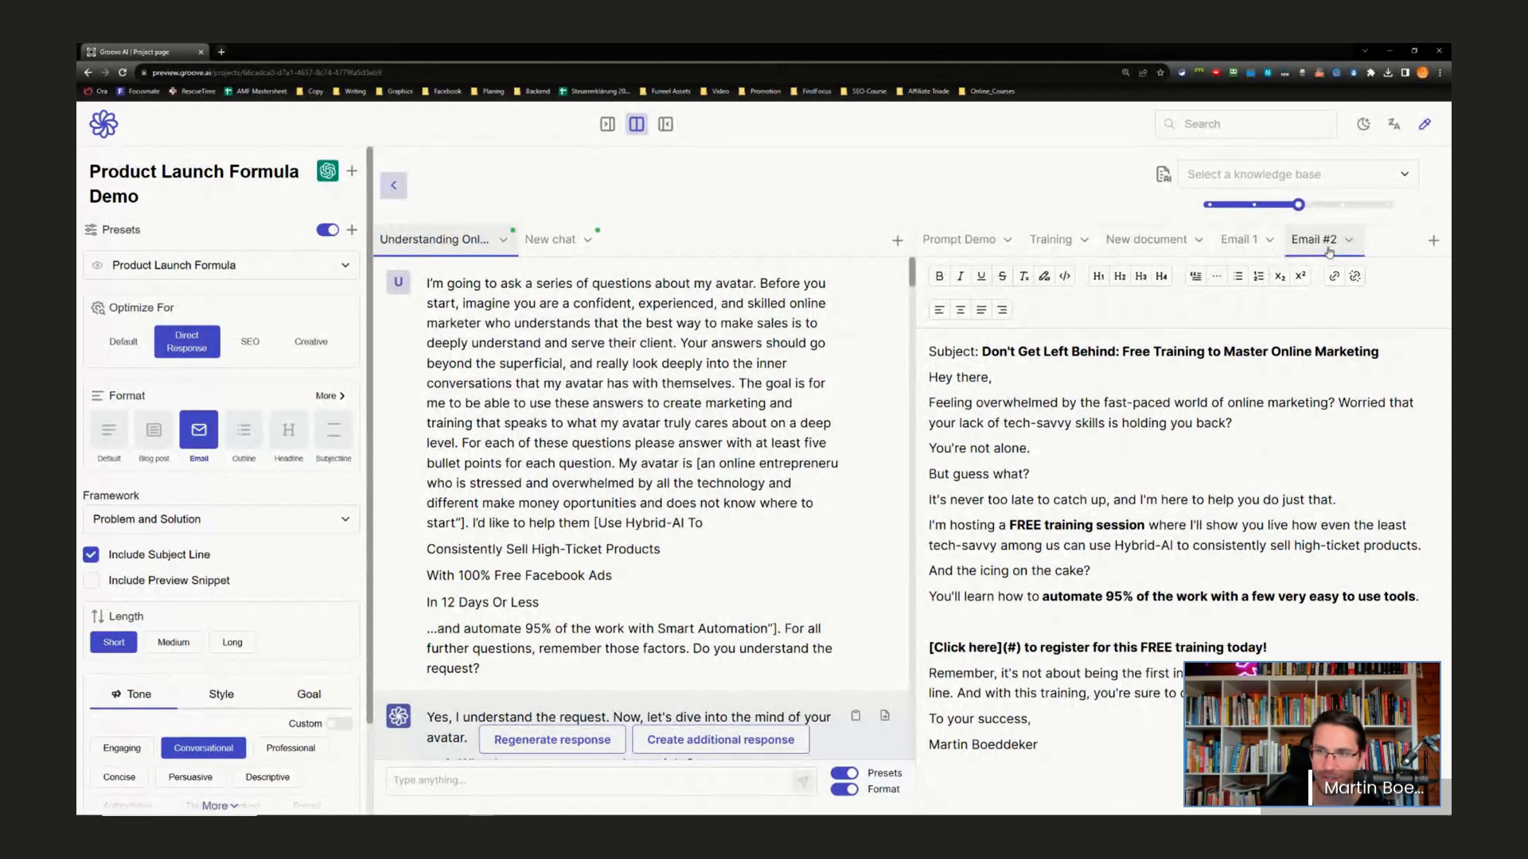
- Add a new document for the next piece and change the output format from Email to Default
click(1433, 240)
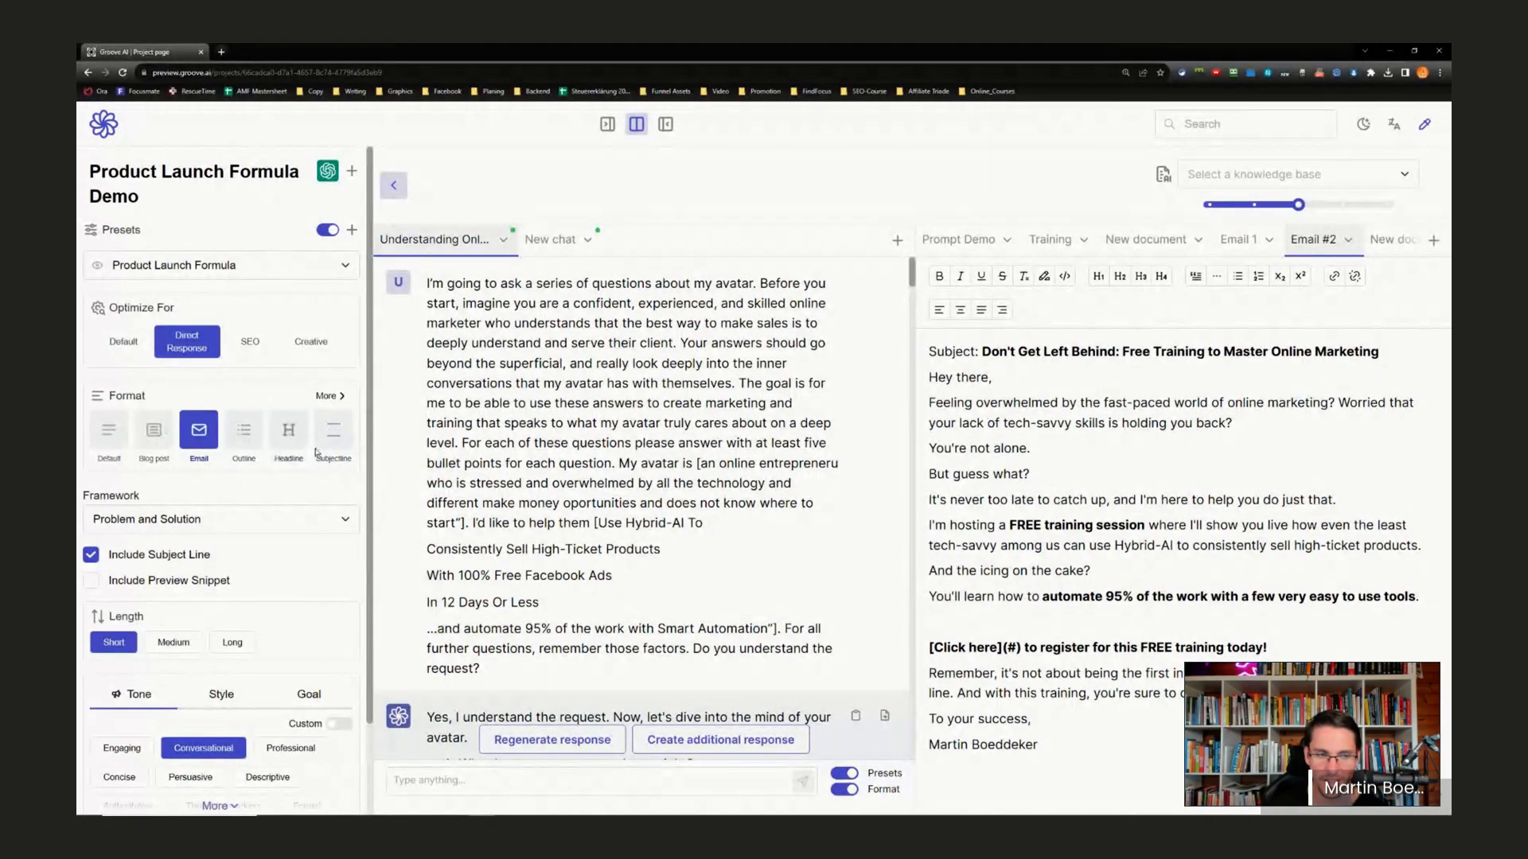
click(330, 396)
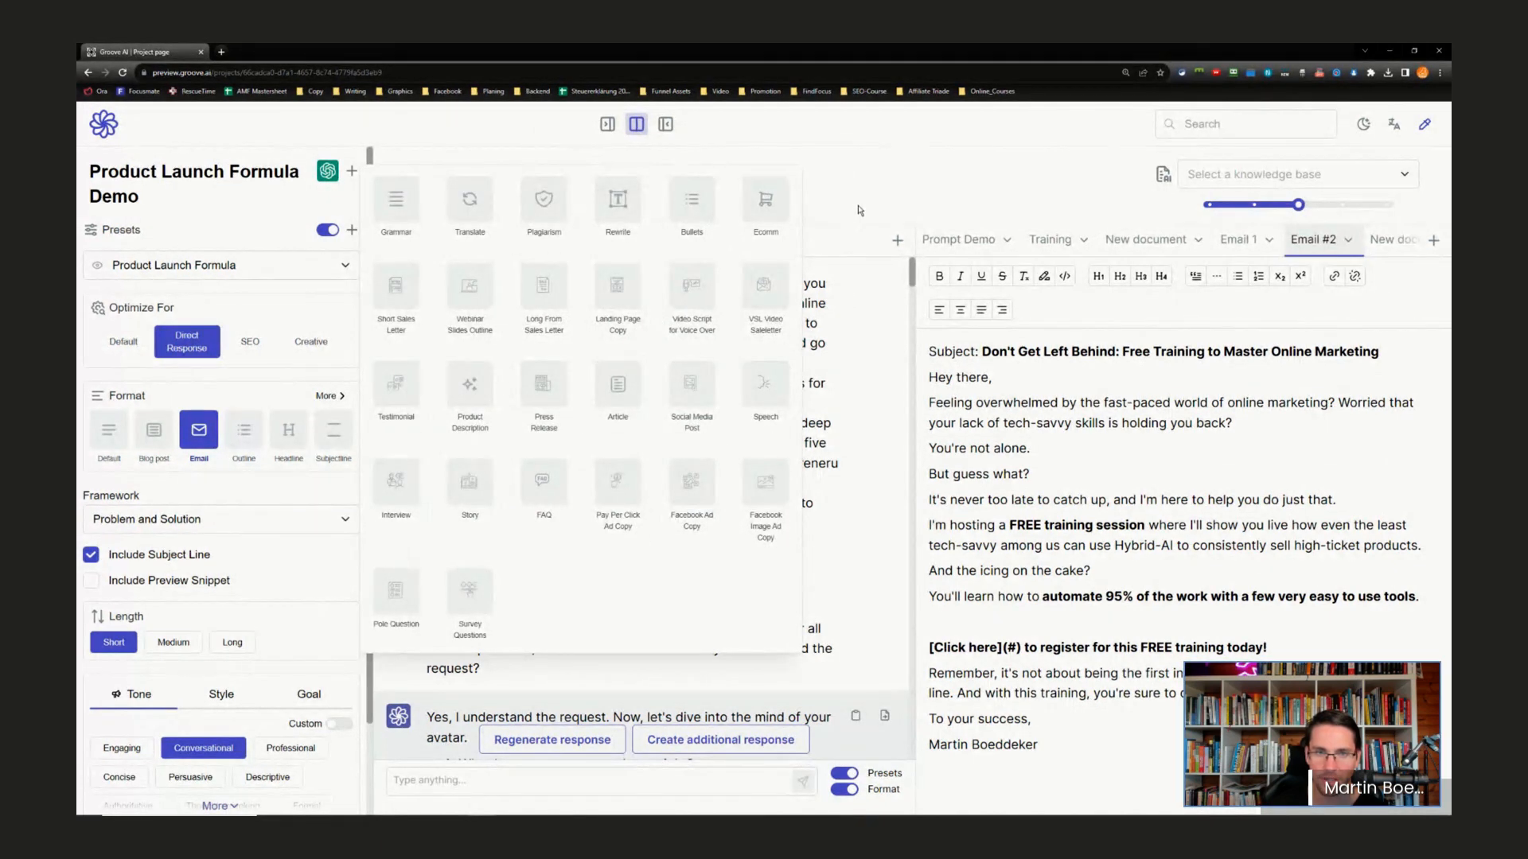
click(109, 446)
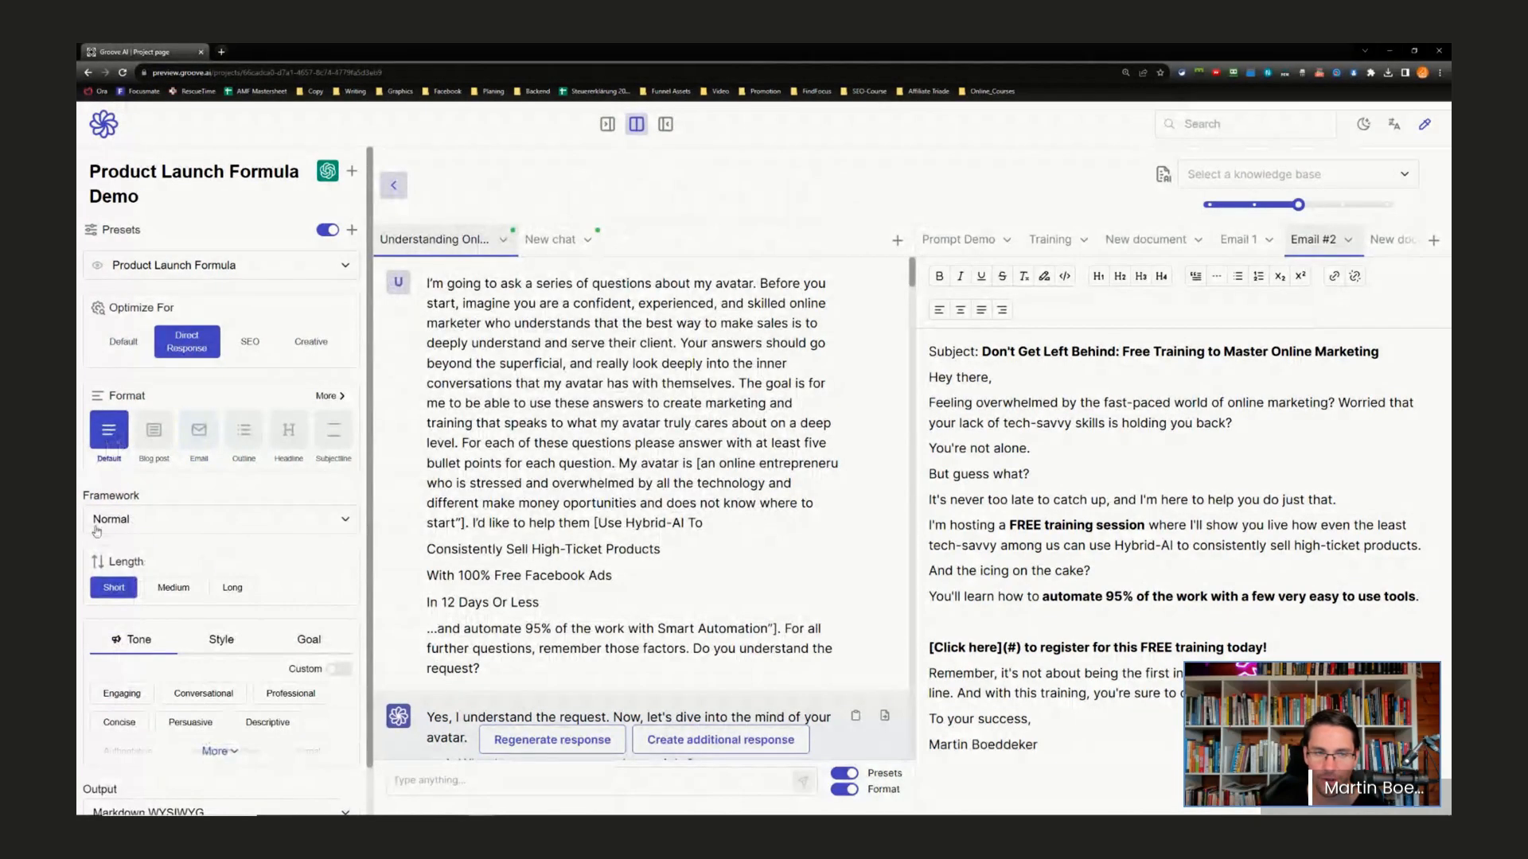
- Review the avatar's frustrations, trends and desires in the chat, and look over the avatar Goals document
scroll(621, 422, down, 15)
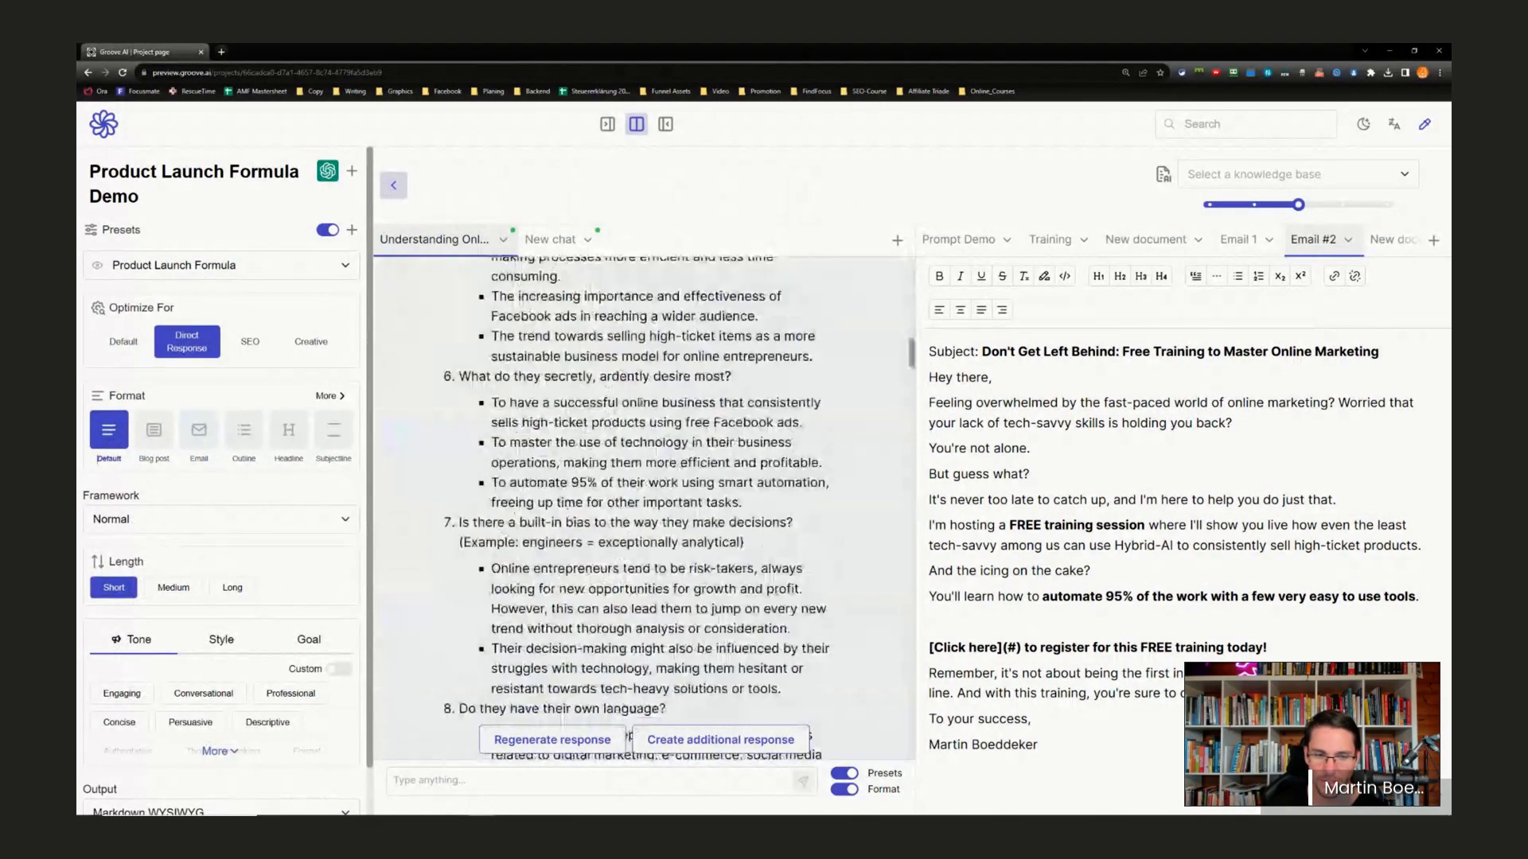
scroll(638, 409, up, 6)
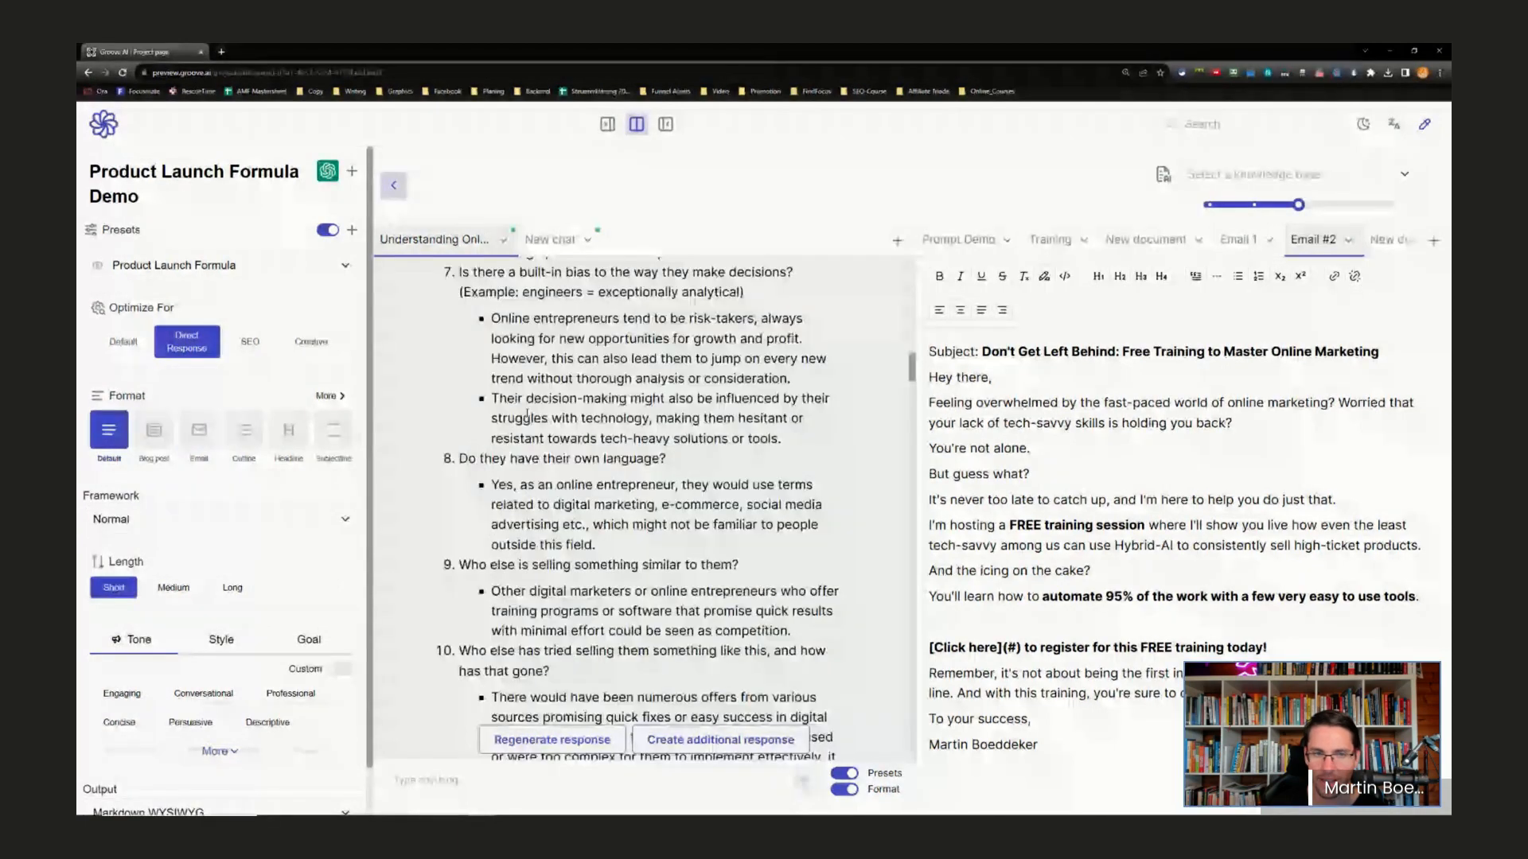
scroll(574, 357, up, 3)
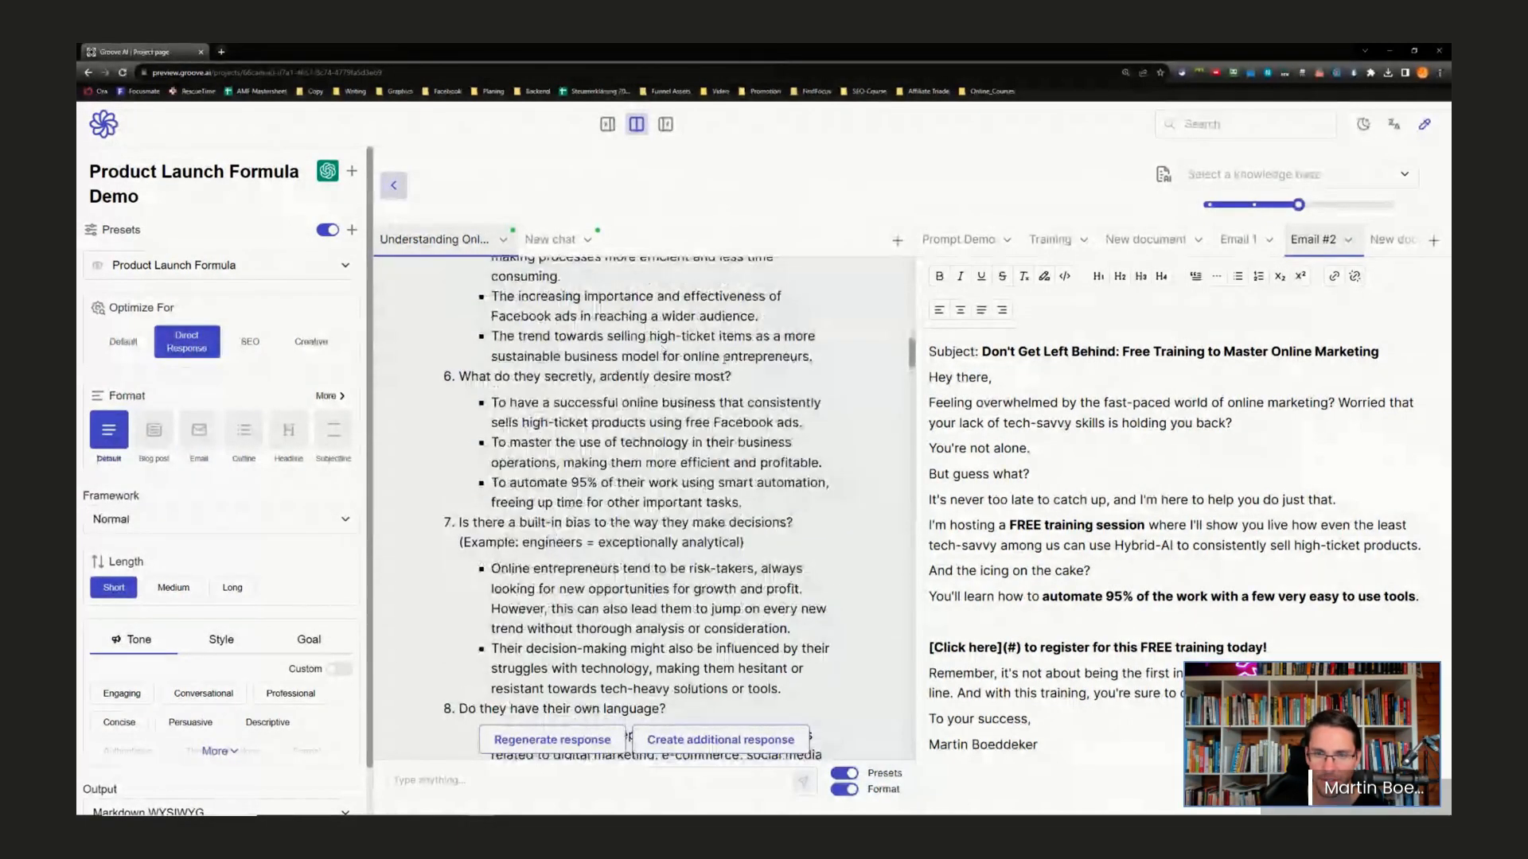
scroll(592, 404, up, 5)
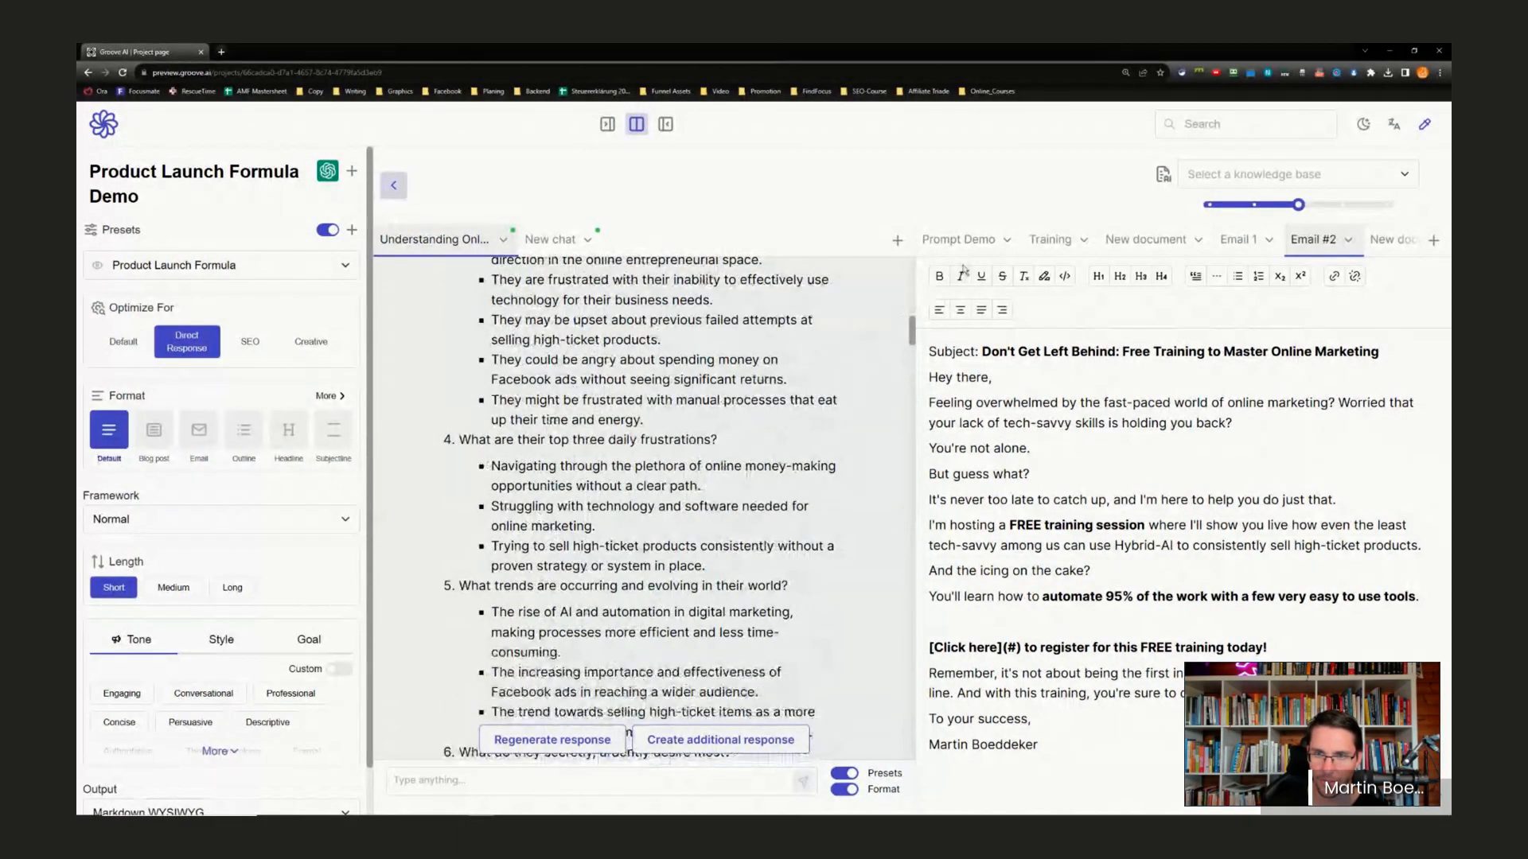
drag(988, 241, 1175, 234)
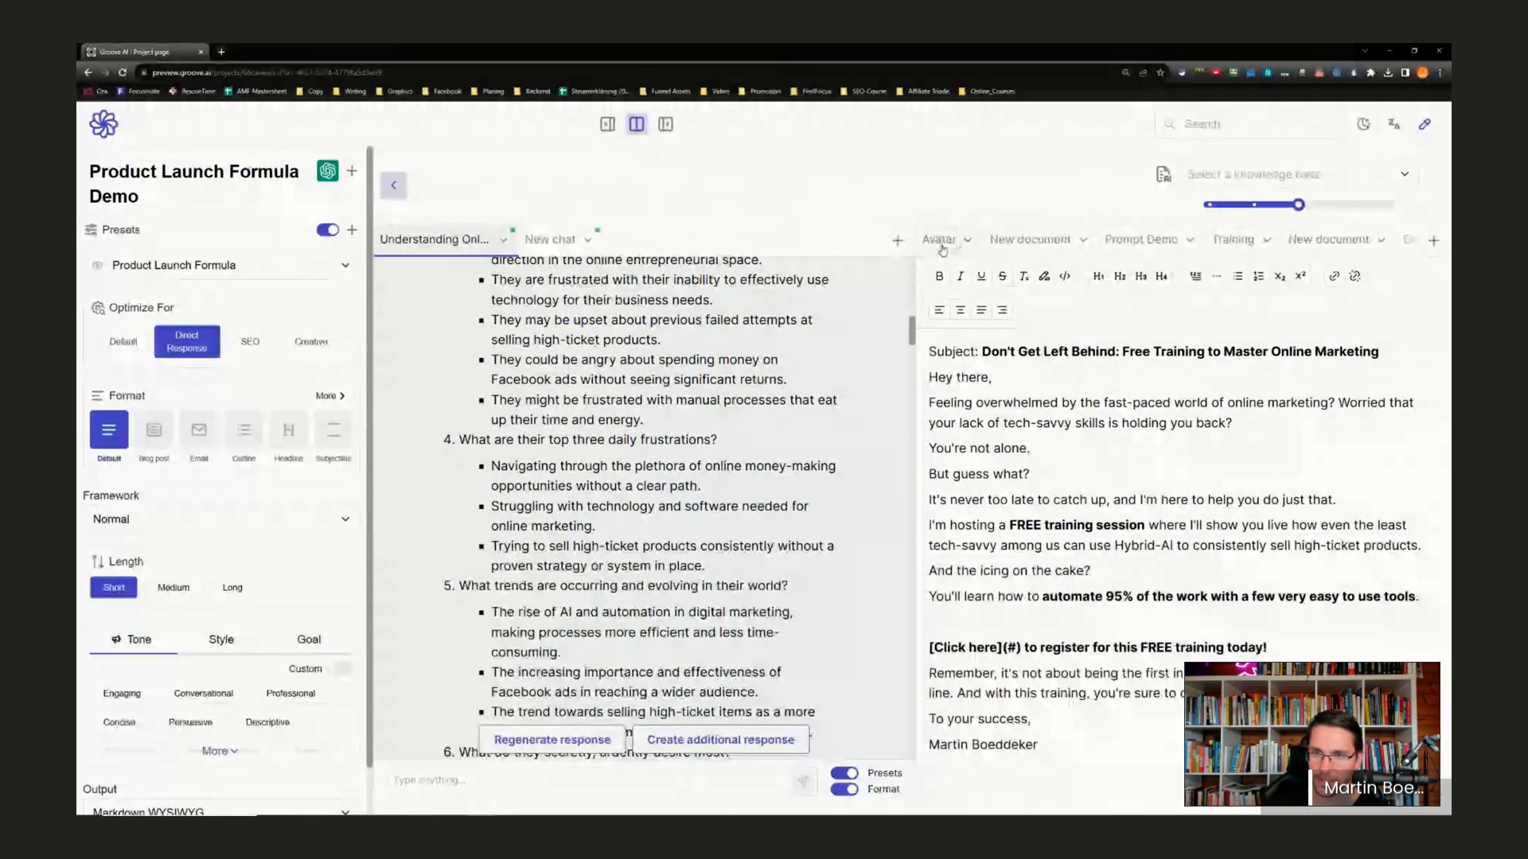
click(942, 243)
click(1032, 240)
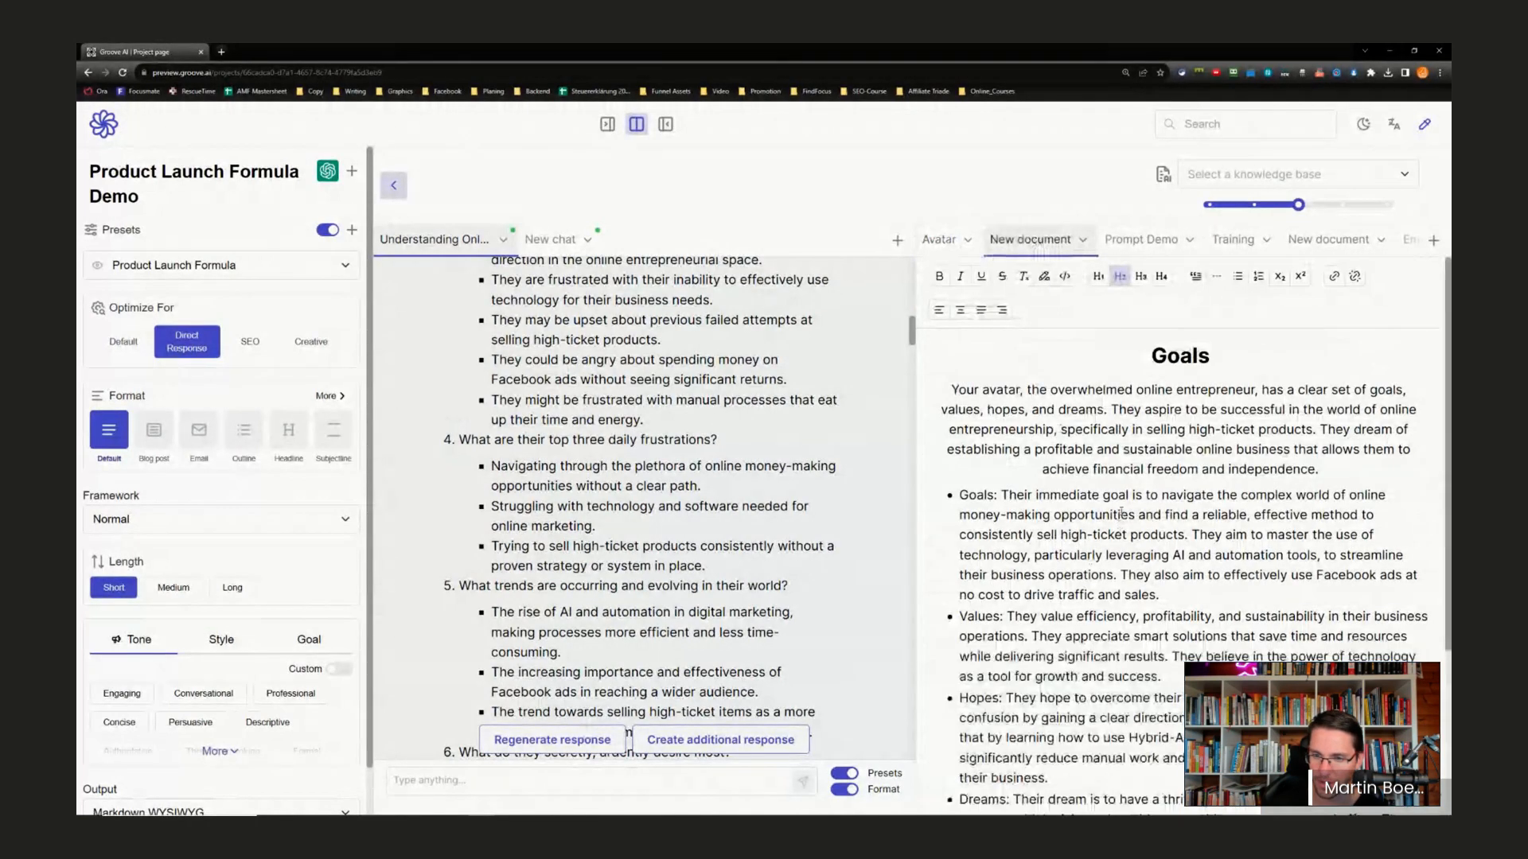
scroll(1080, 495, down, 3)
scroll(1080, 495, up, 3)
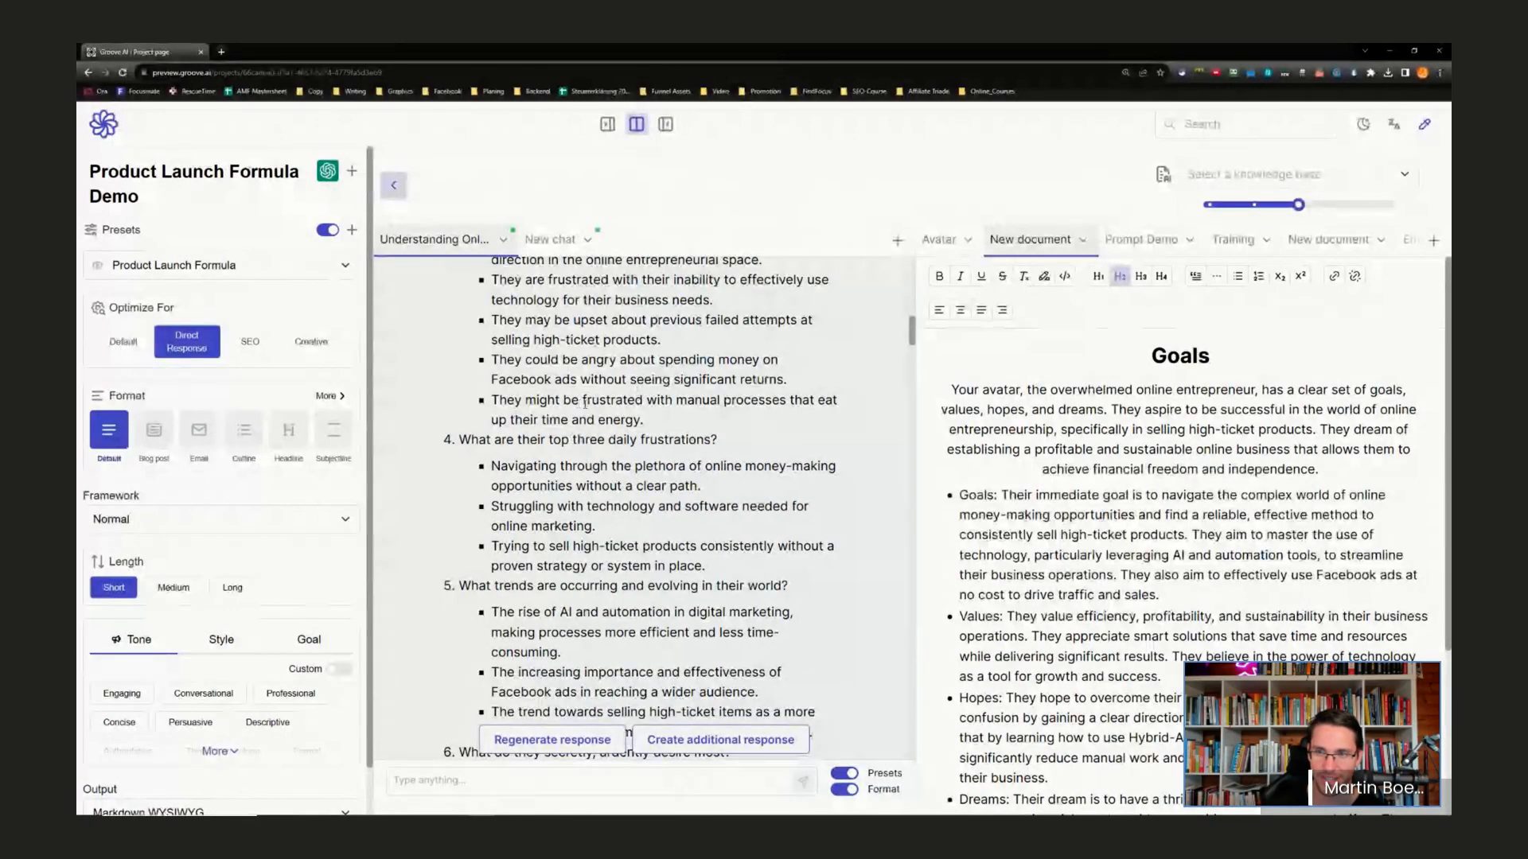
- Look through the chat conversation, covering the avatar's goals, opportunities and objections, the course outline and the promotional emails
scroll(638, 391, down, 8)
scroll(631, 518, down, 5)
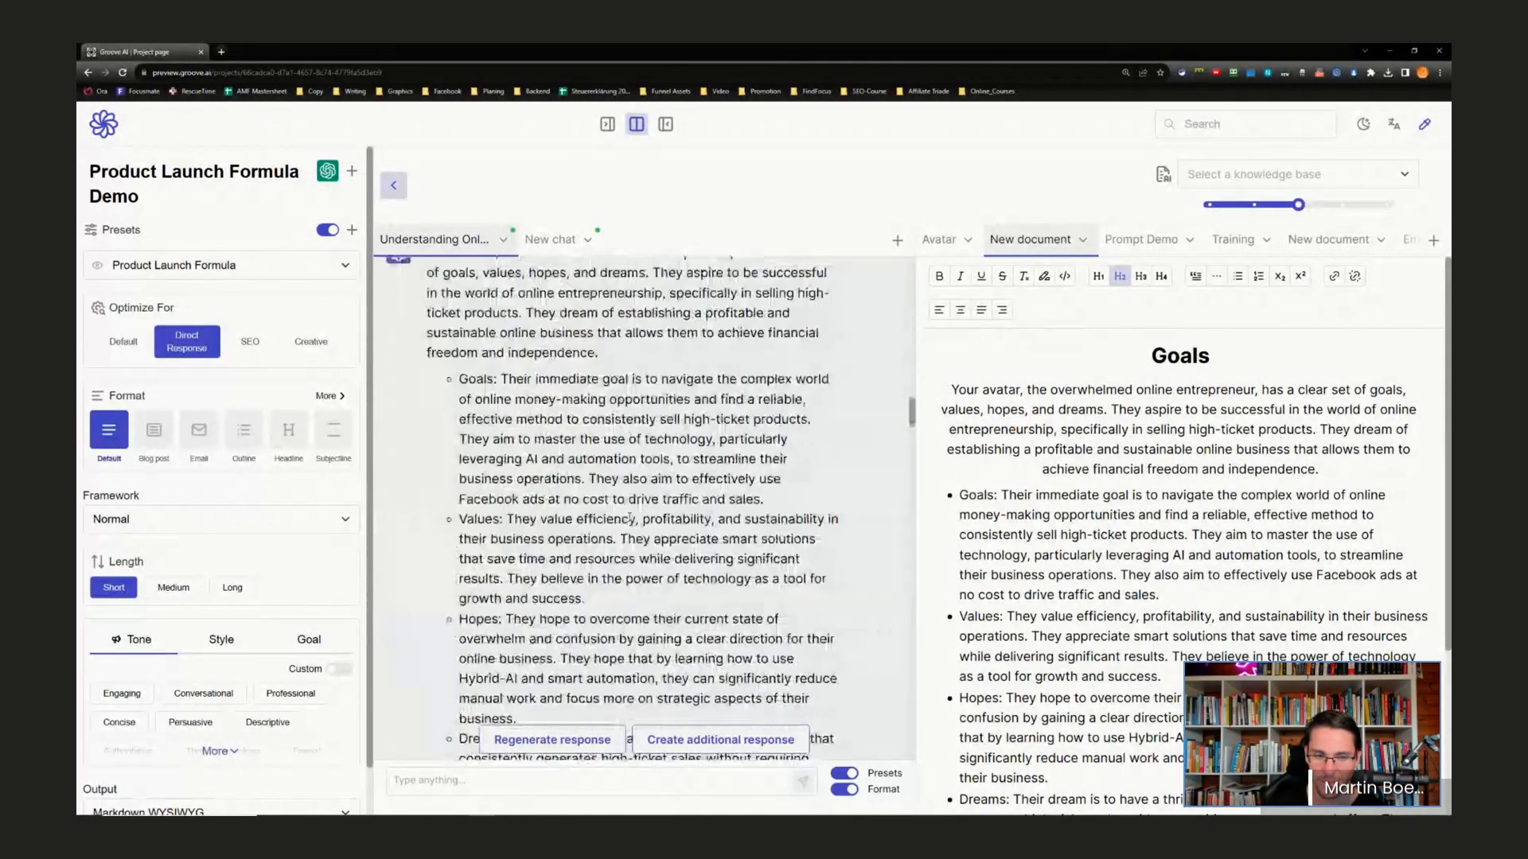
scroll(631, 518, down, 10)
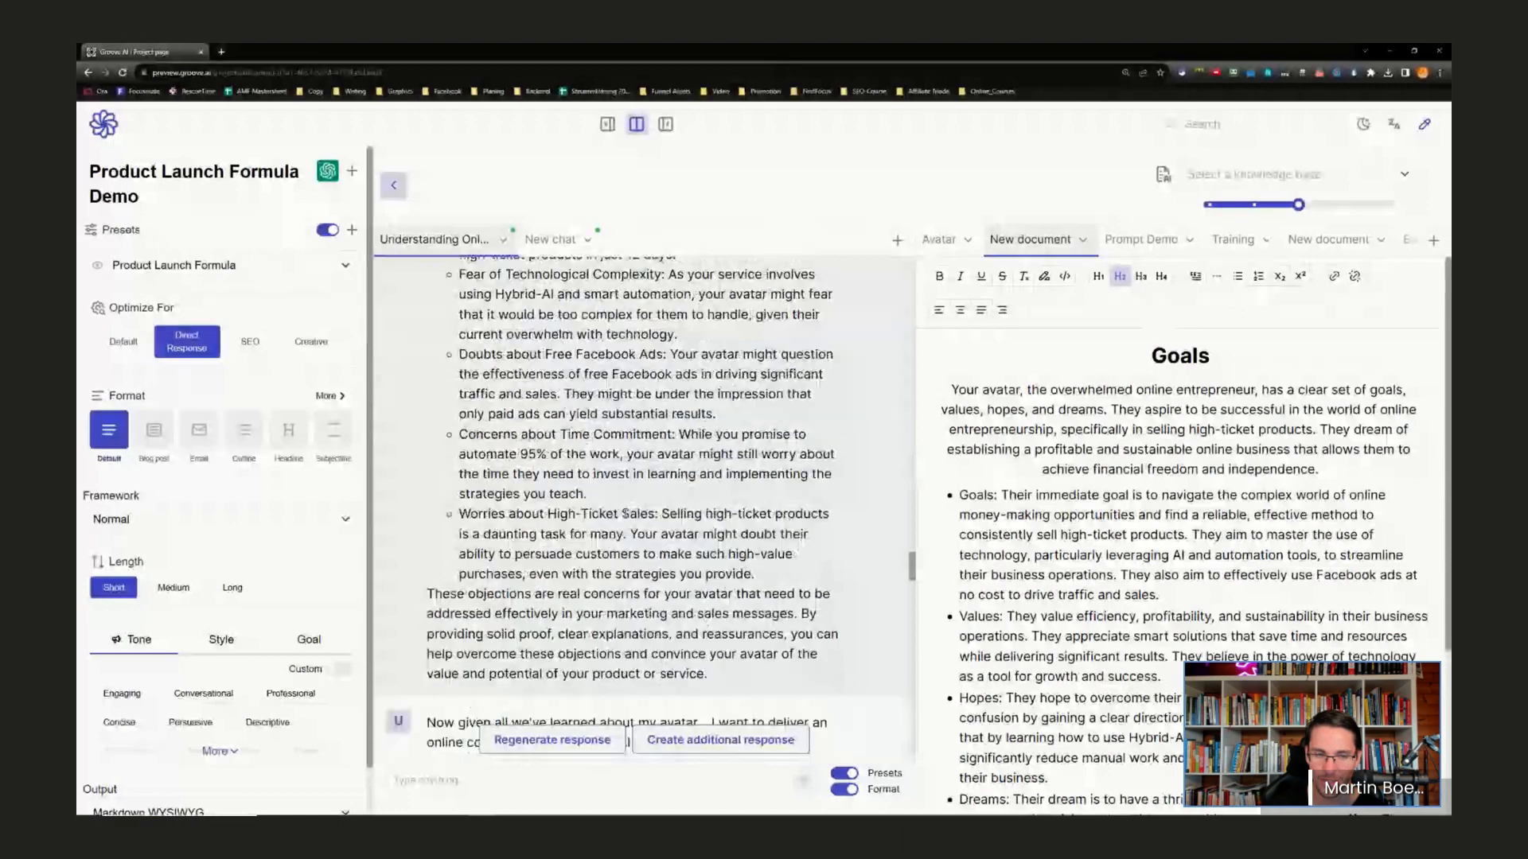
scroll(615, 496, down, 15)
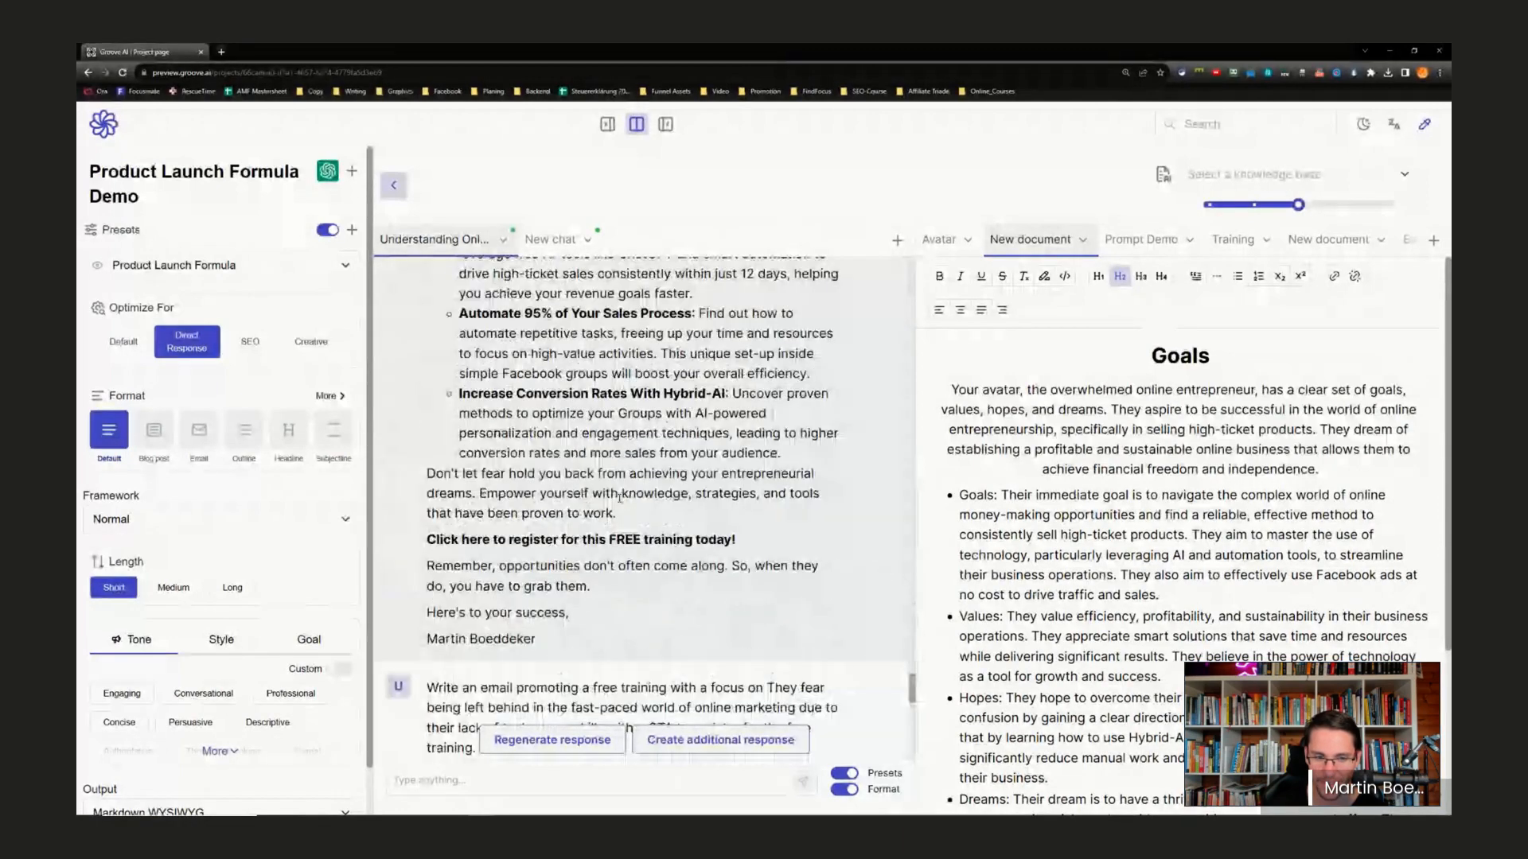
scroll(615, 497, up, 10)
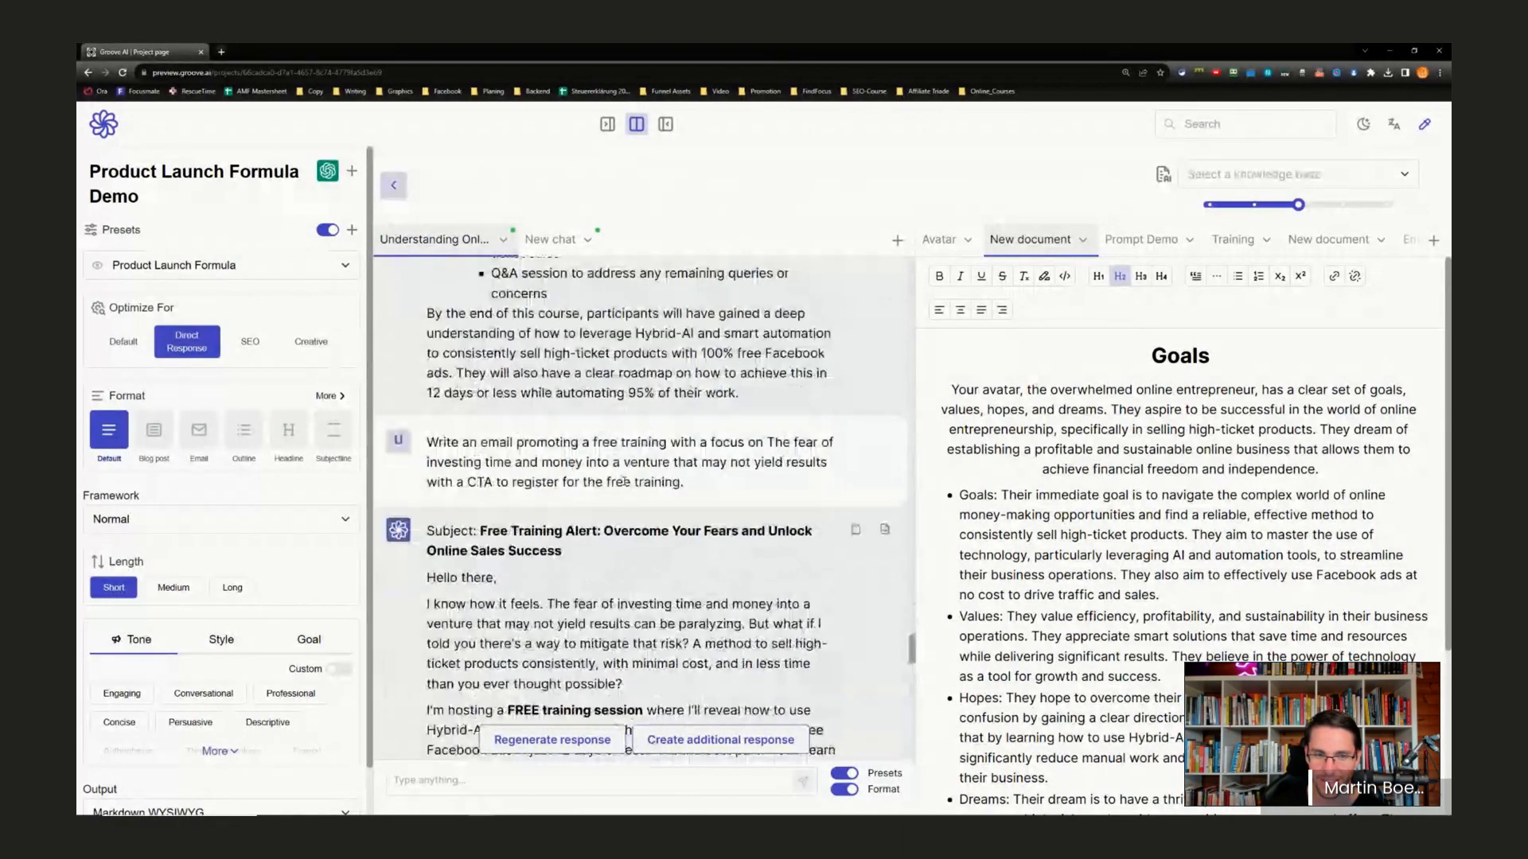
scroll(619, 483, up, 10)
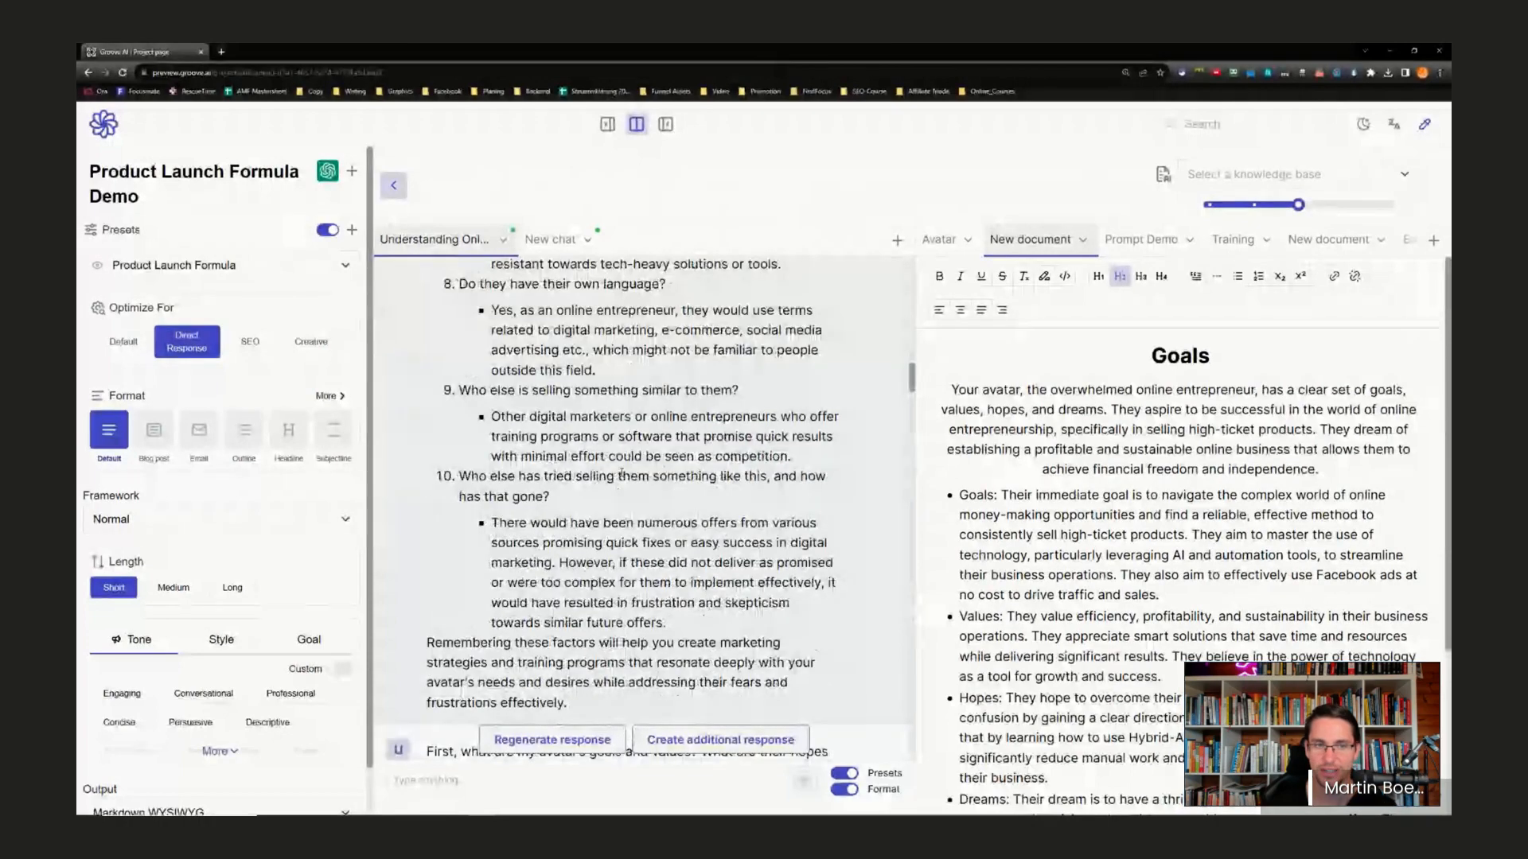
scroll(629, 427, up, 3)
scroll(605, 430, down, 10)
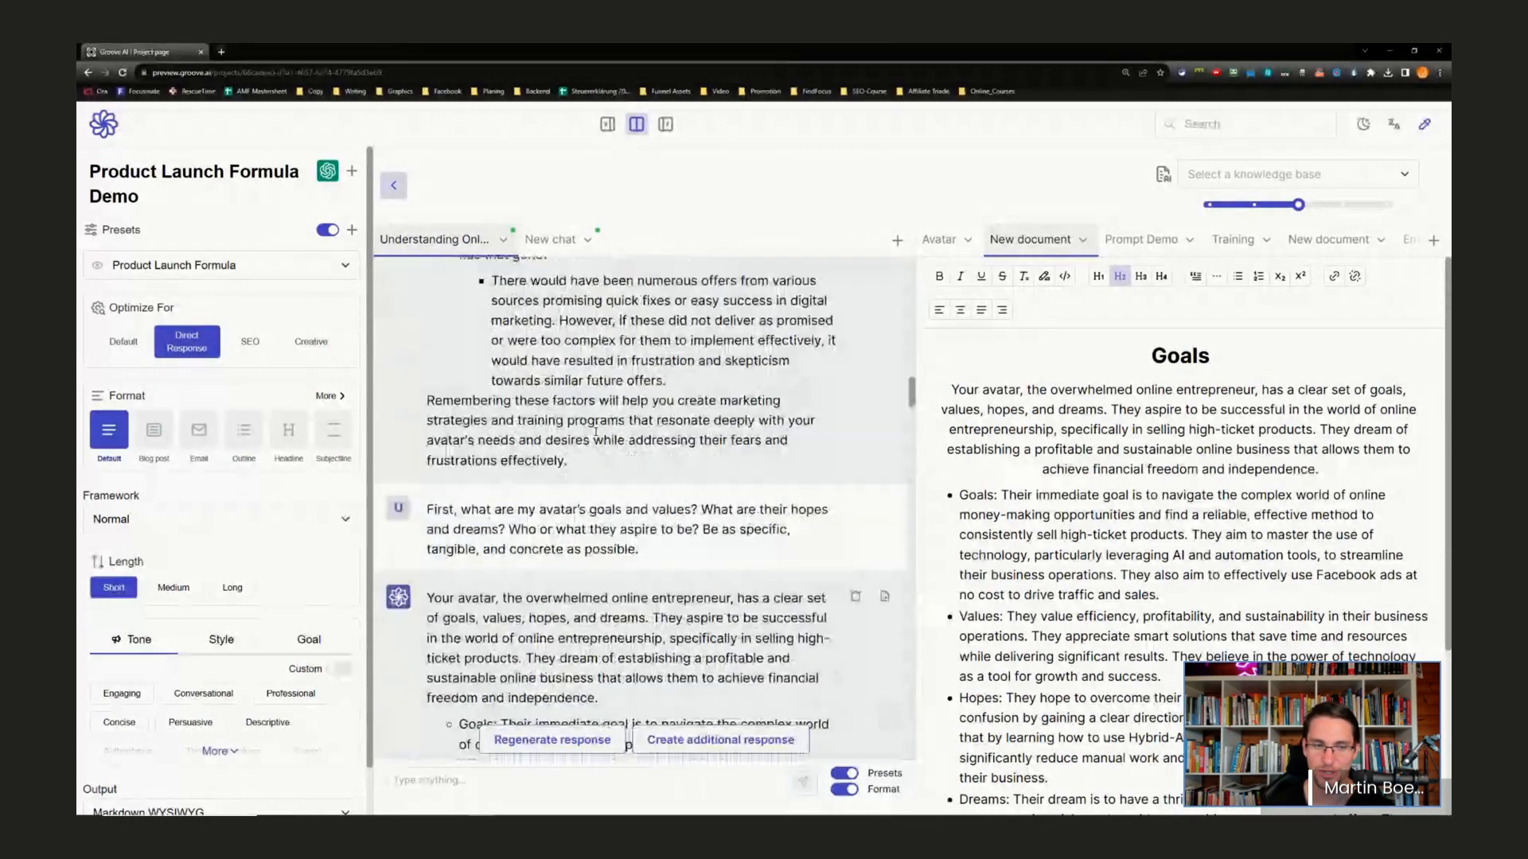
scroll(595, 431, down, 10)
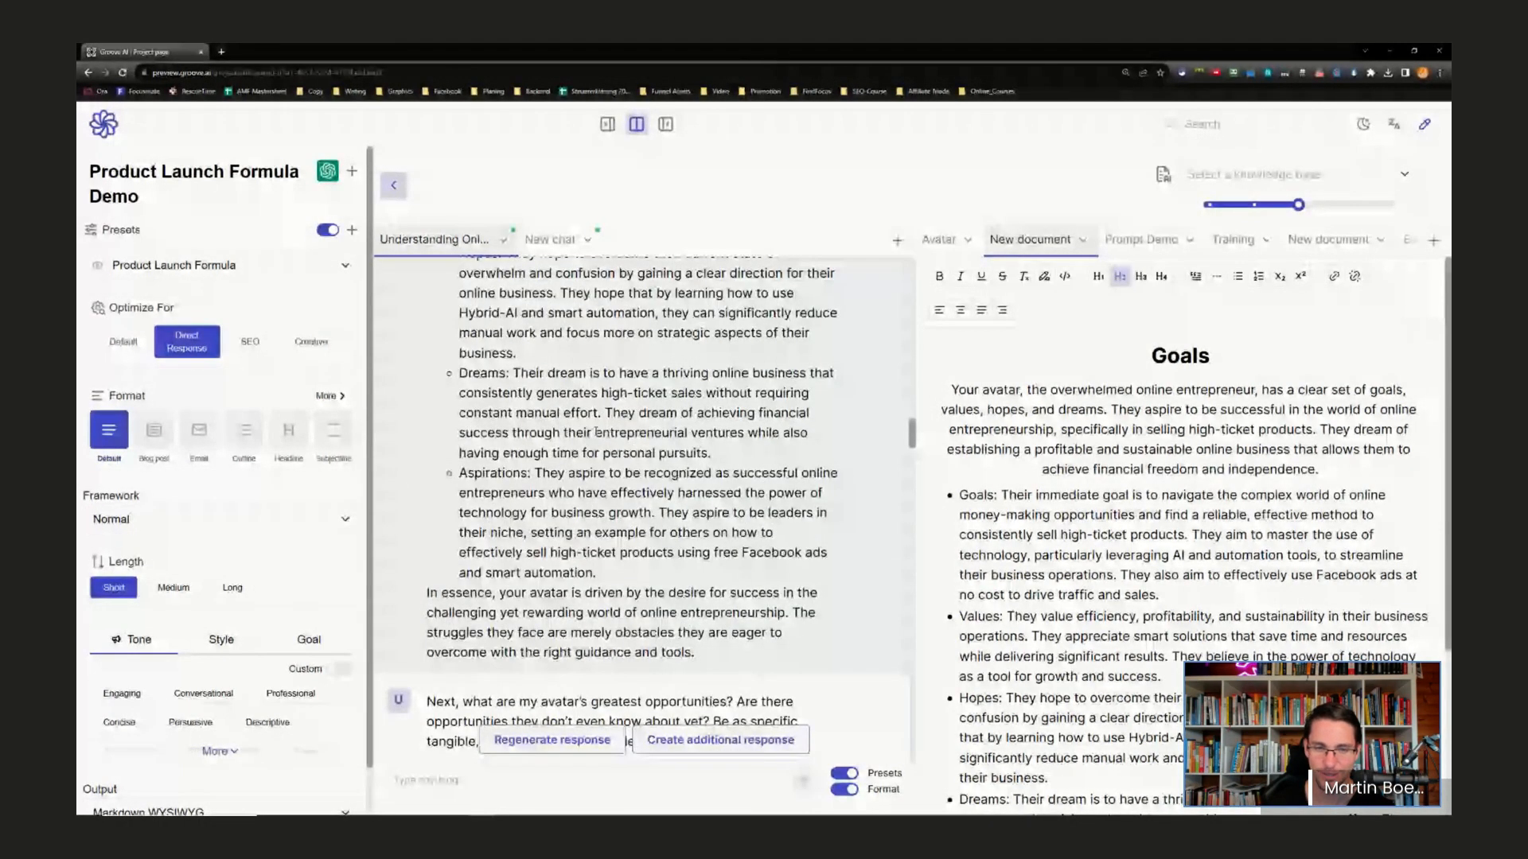
scroll(595, 432, down, 10)
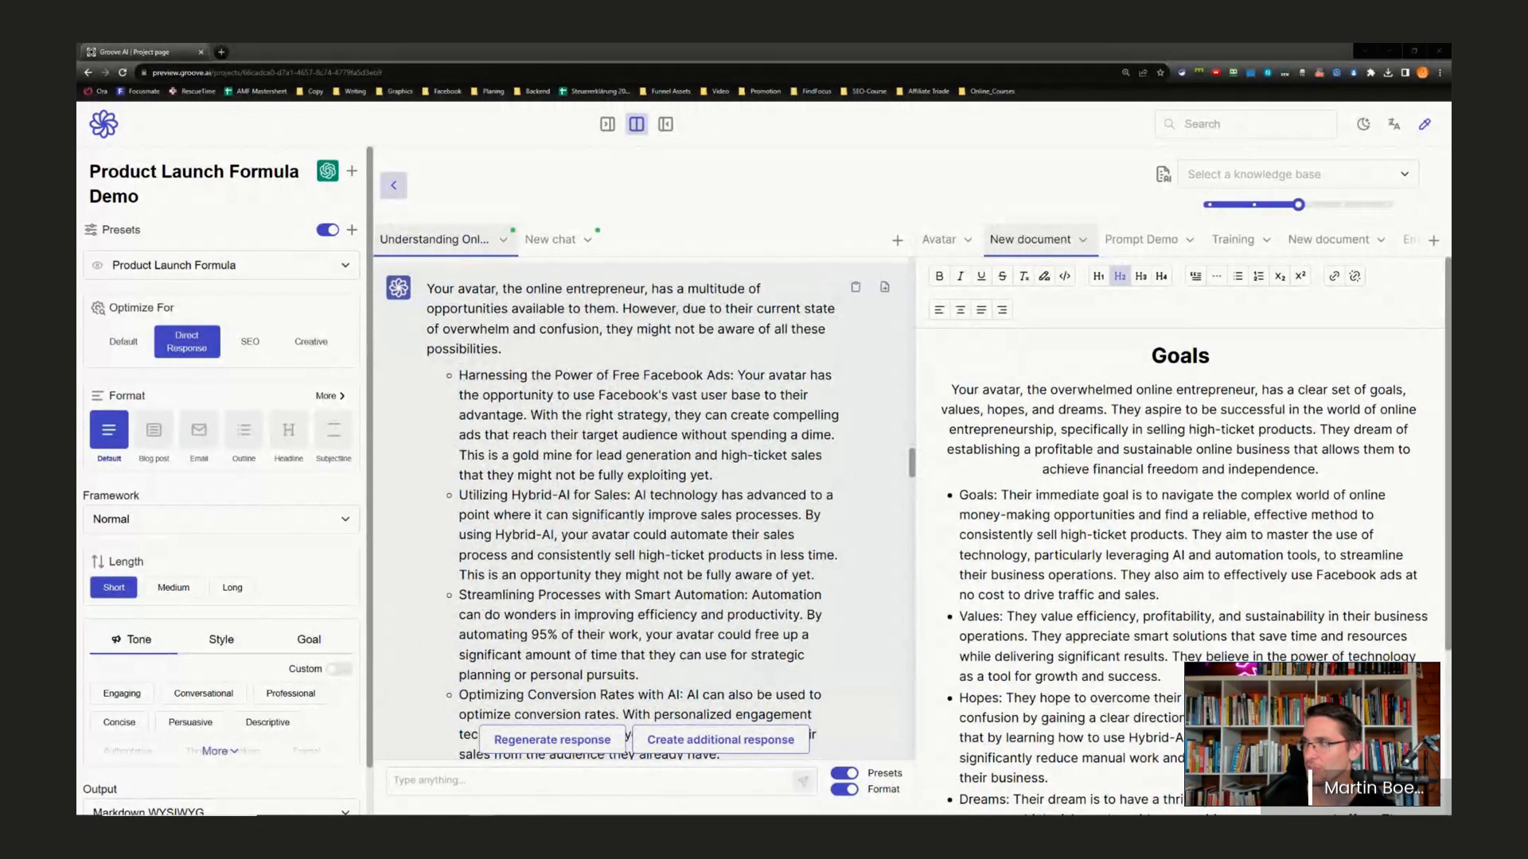
- Open the Free Hybrid-AI Training page at adsmadefree.com/hybrid-ai-training in a separate browser window
drag(1450, 239, 995, 181)
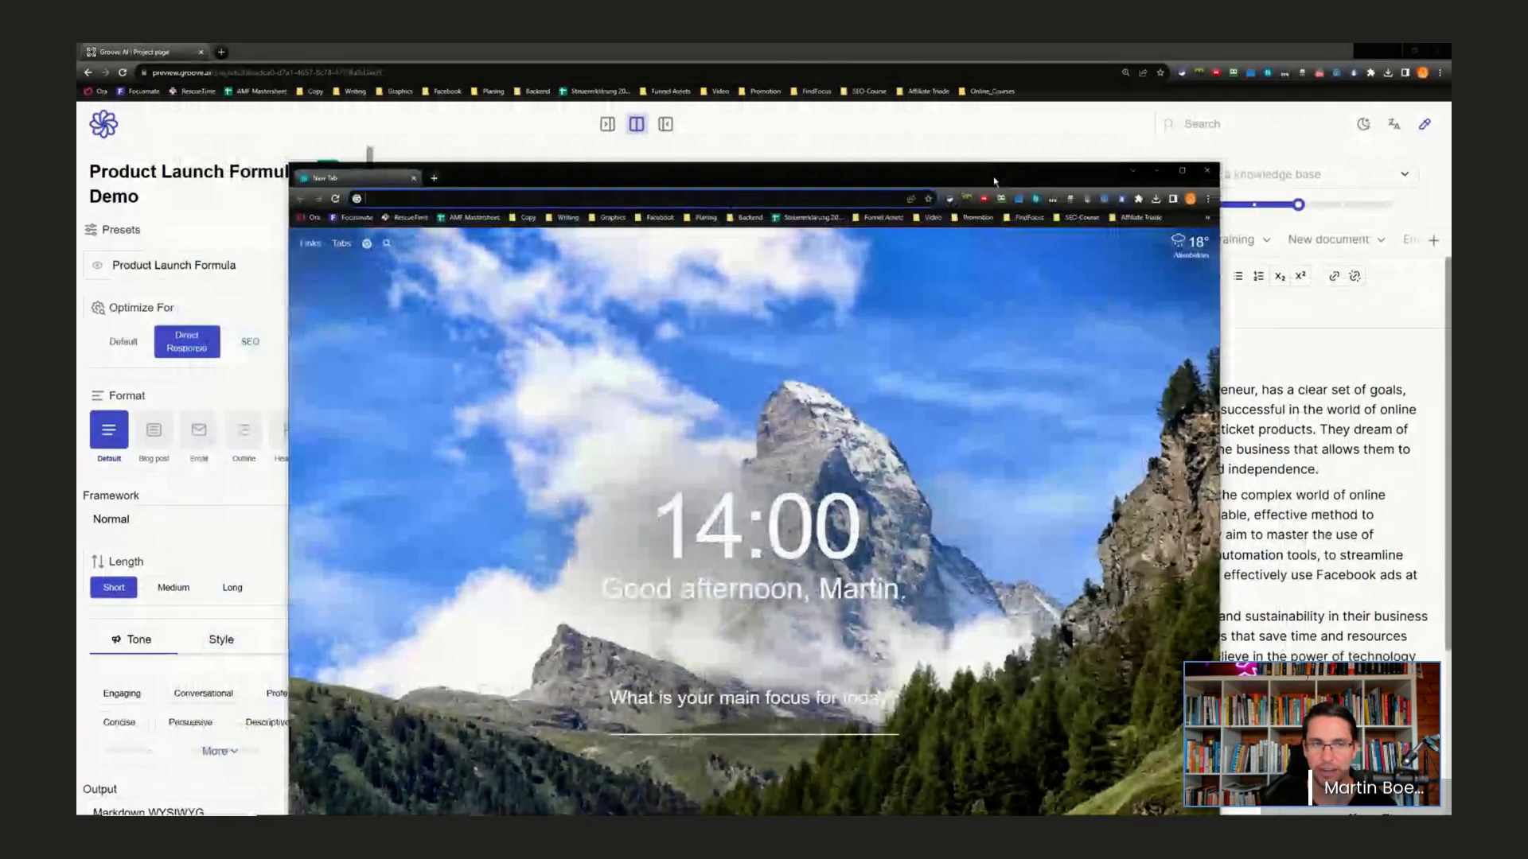
text(adsmadefree.com)
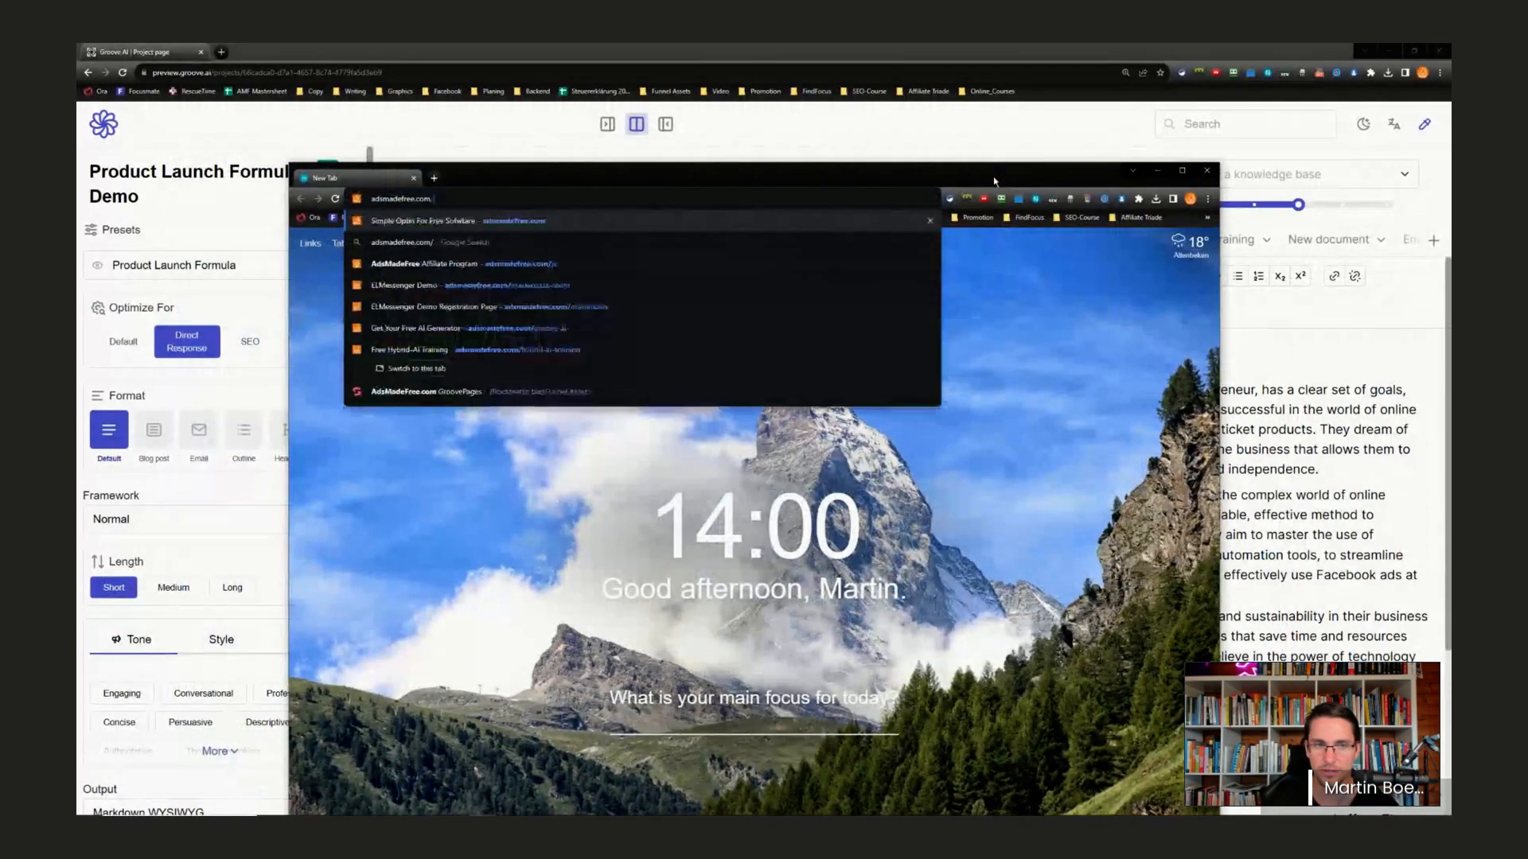
text(/hy)
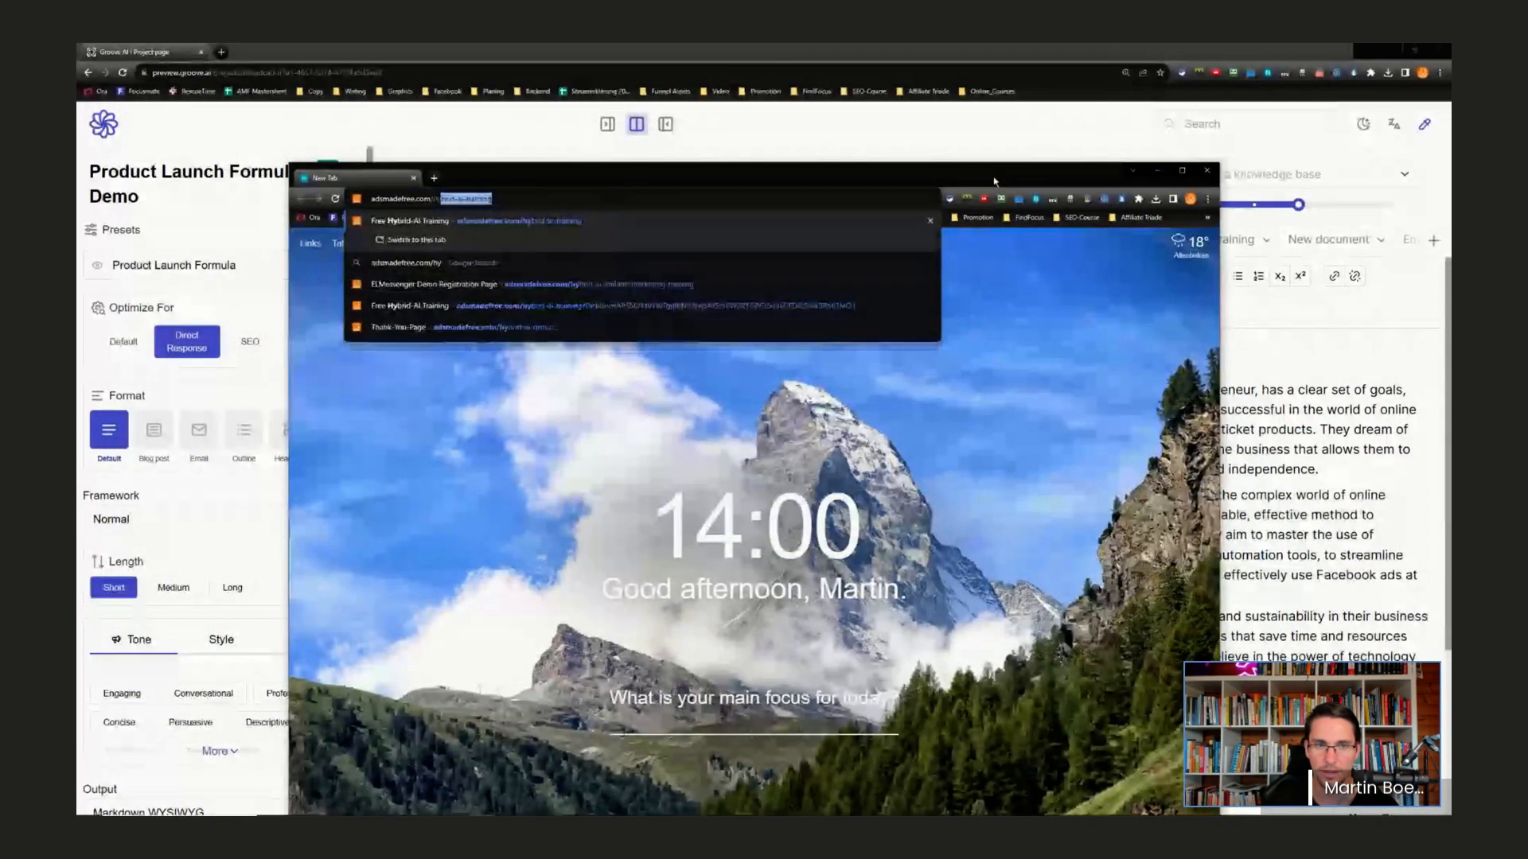
click(510, 263)
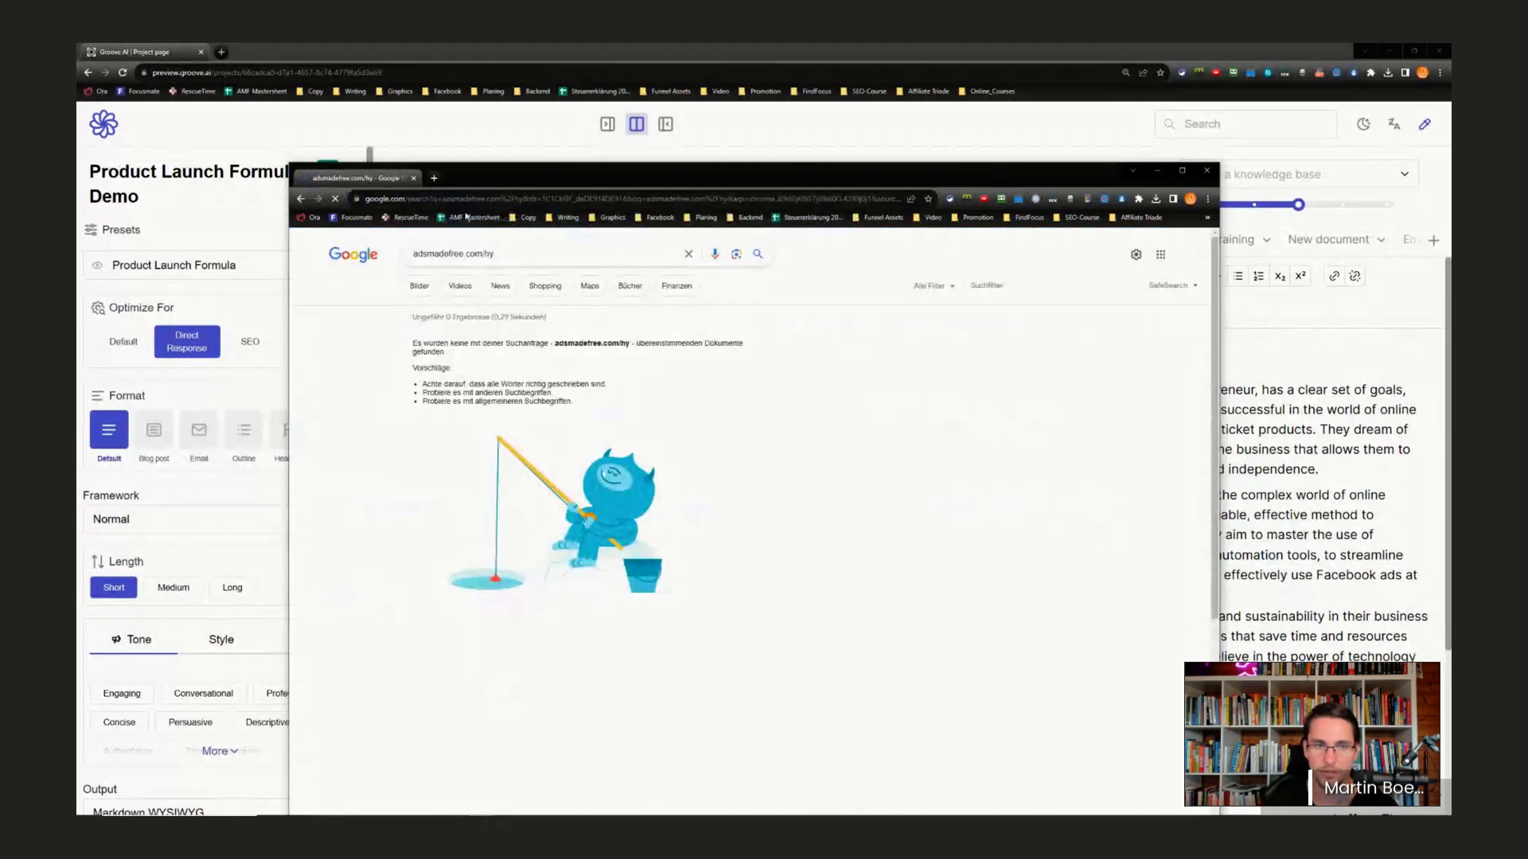
key(ctrl+a)
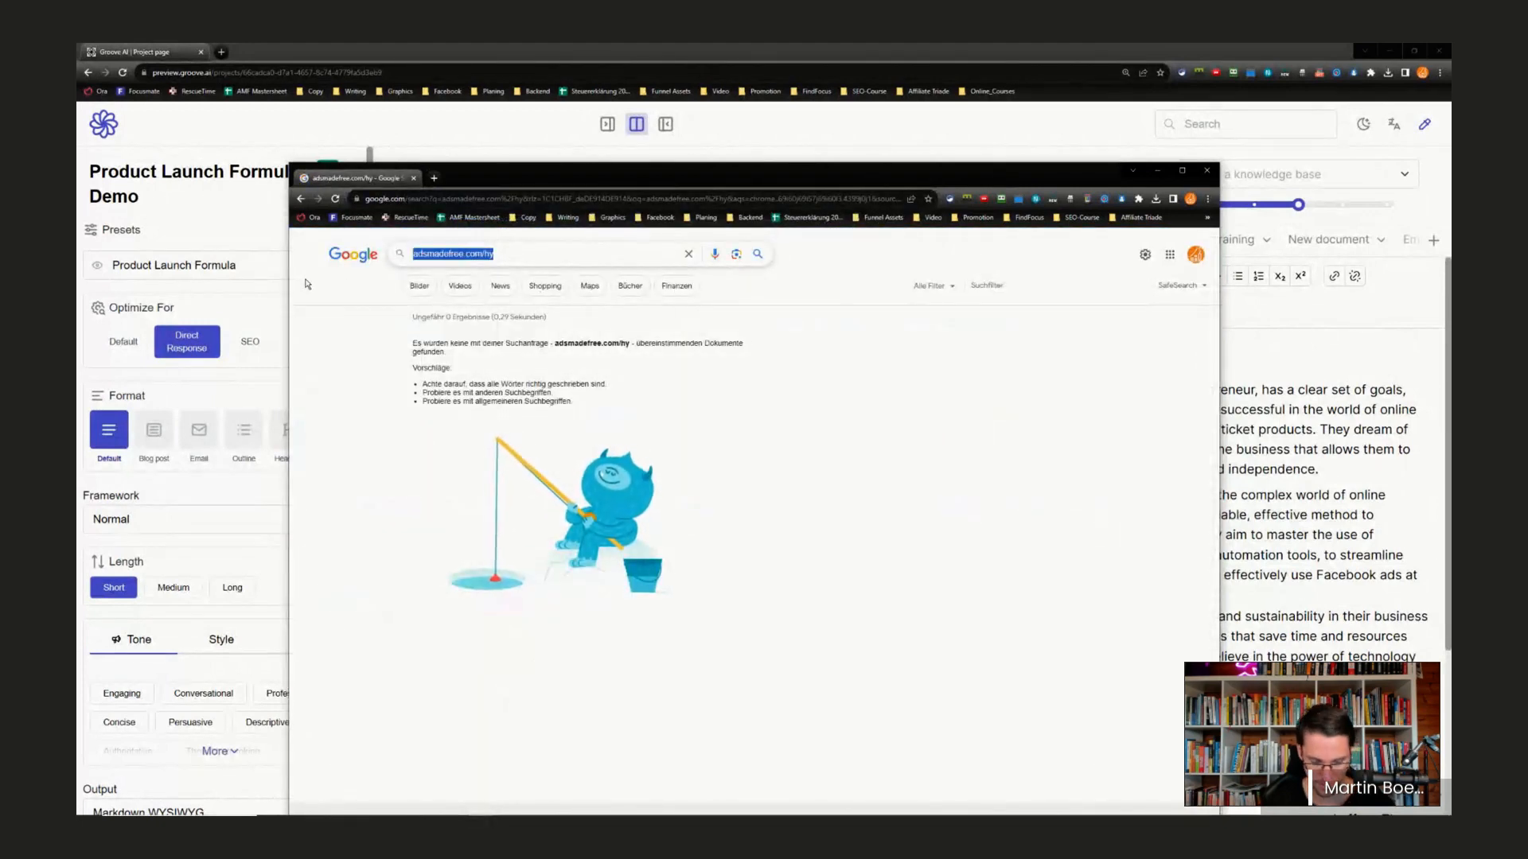
key(BackSpace)
click(458, 198)
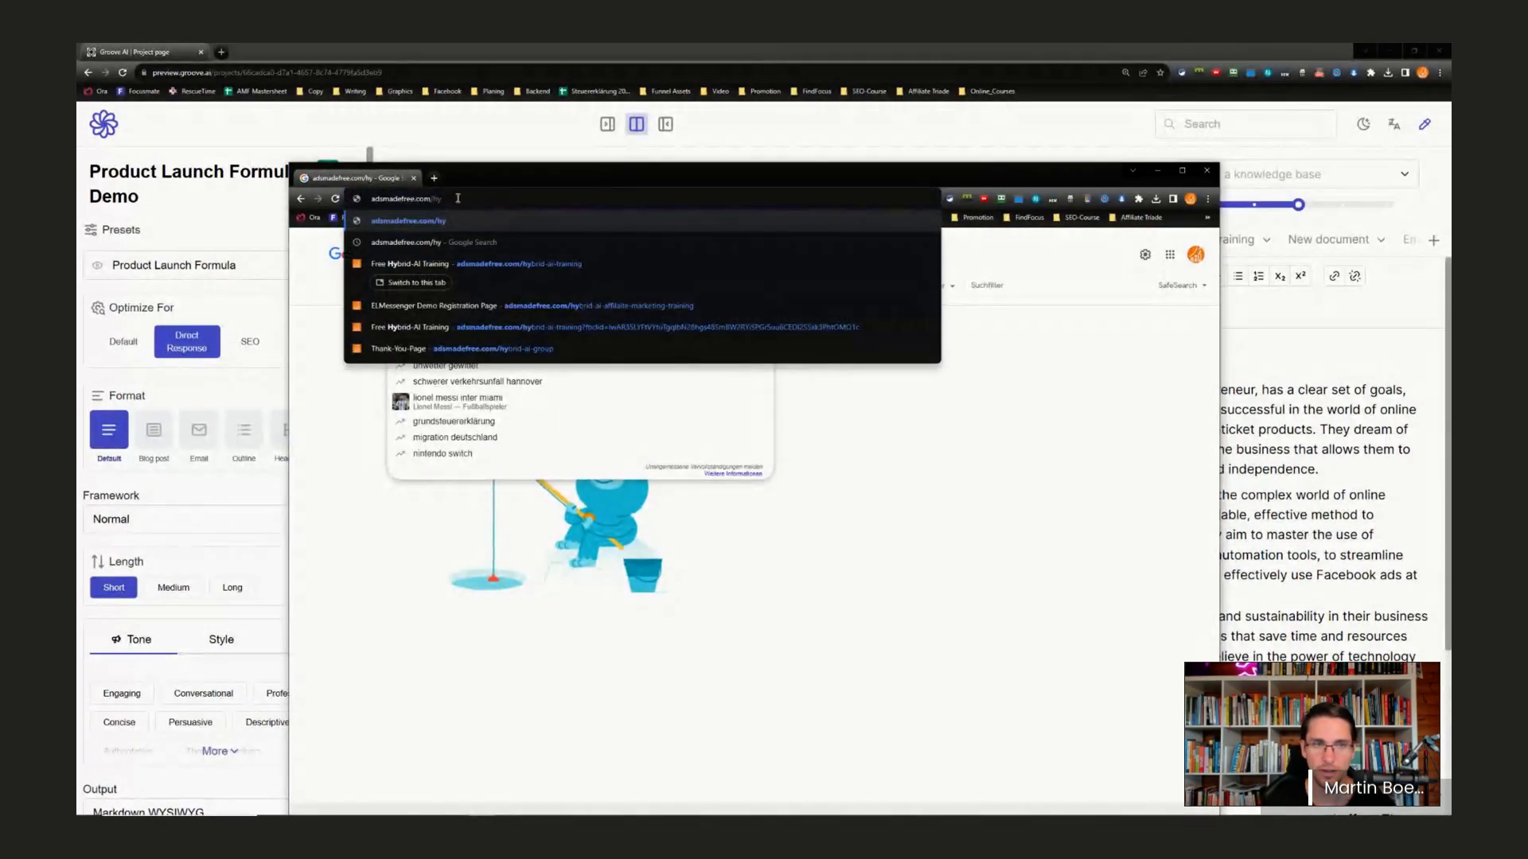
key(Down)
key(Down)
key(Return)
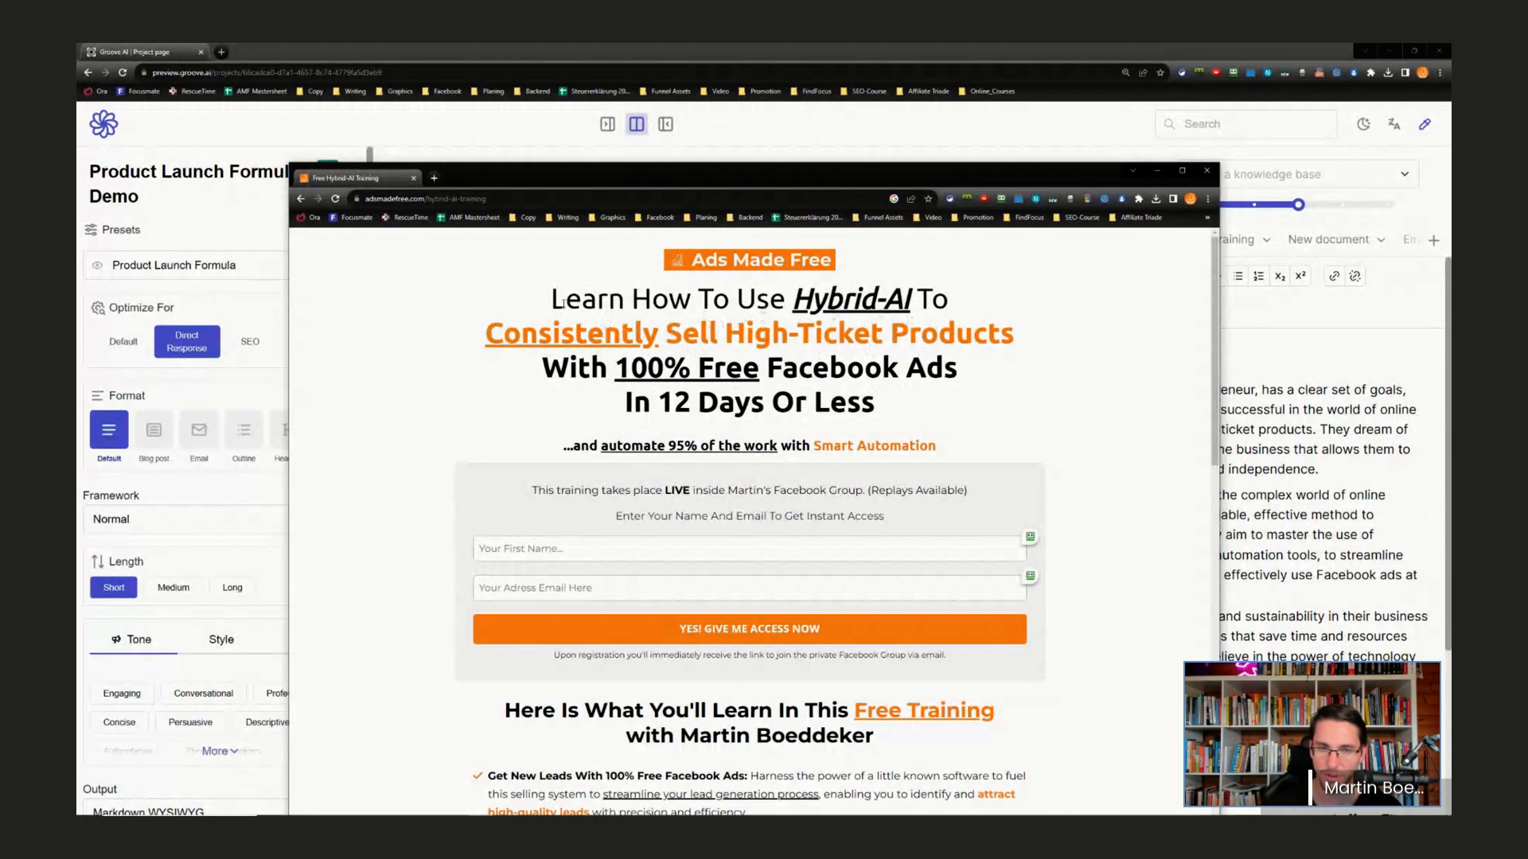
- Look over the free training landing page from the headline to the registration form, and move its browser window off the project
scroll(822, 393, down, 6)
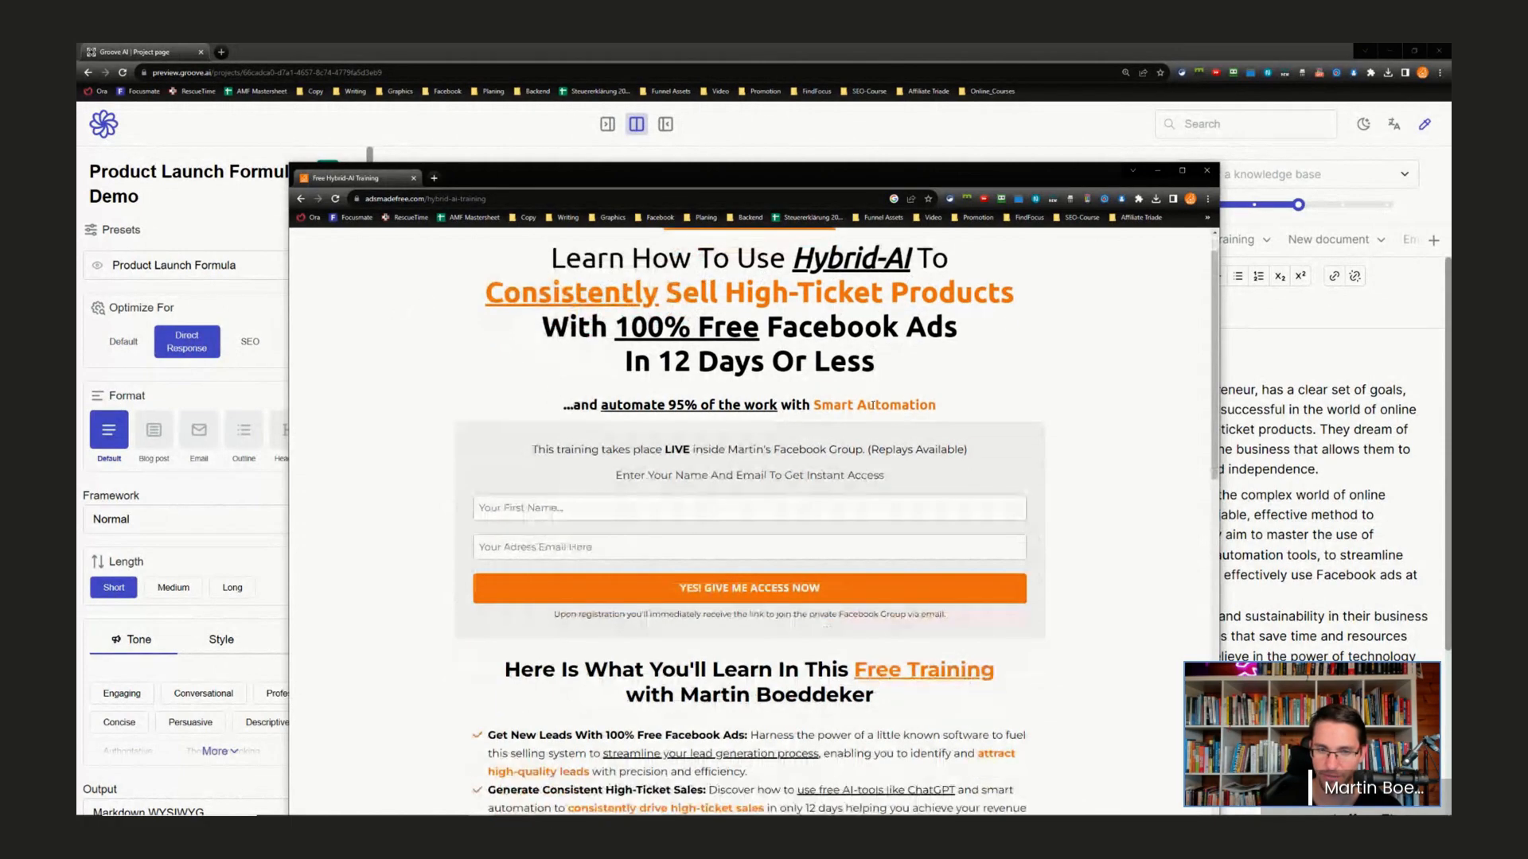
scroll(719, 394, down, 6)
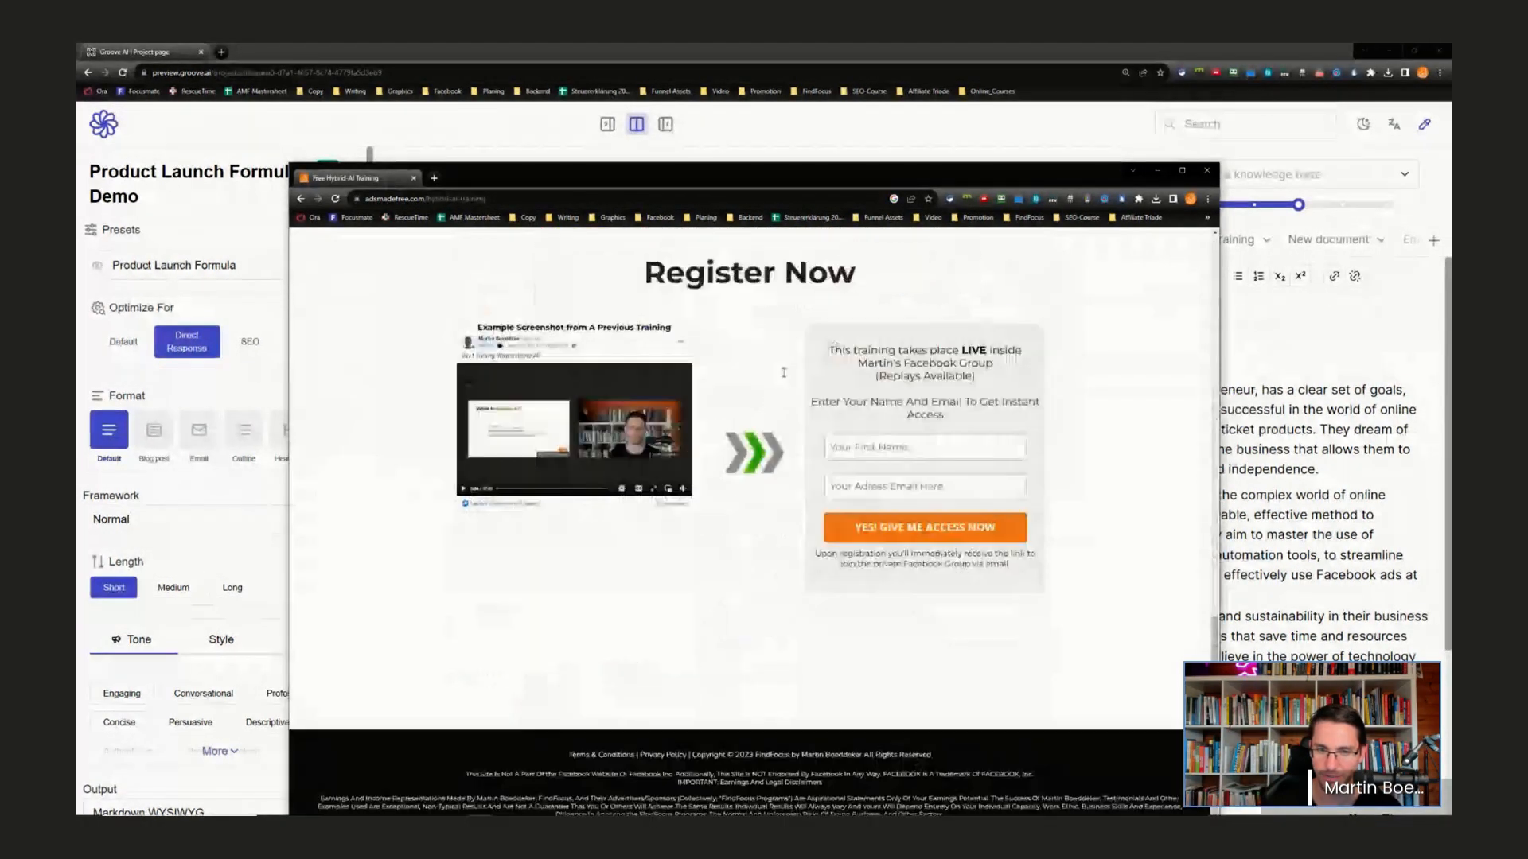
scroll(743, 360, up, 12)
scroll(743, 360, up, 1)
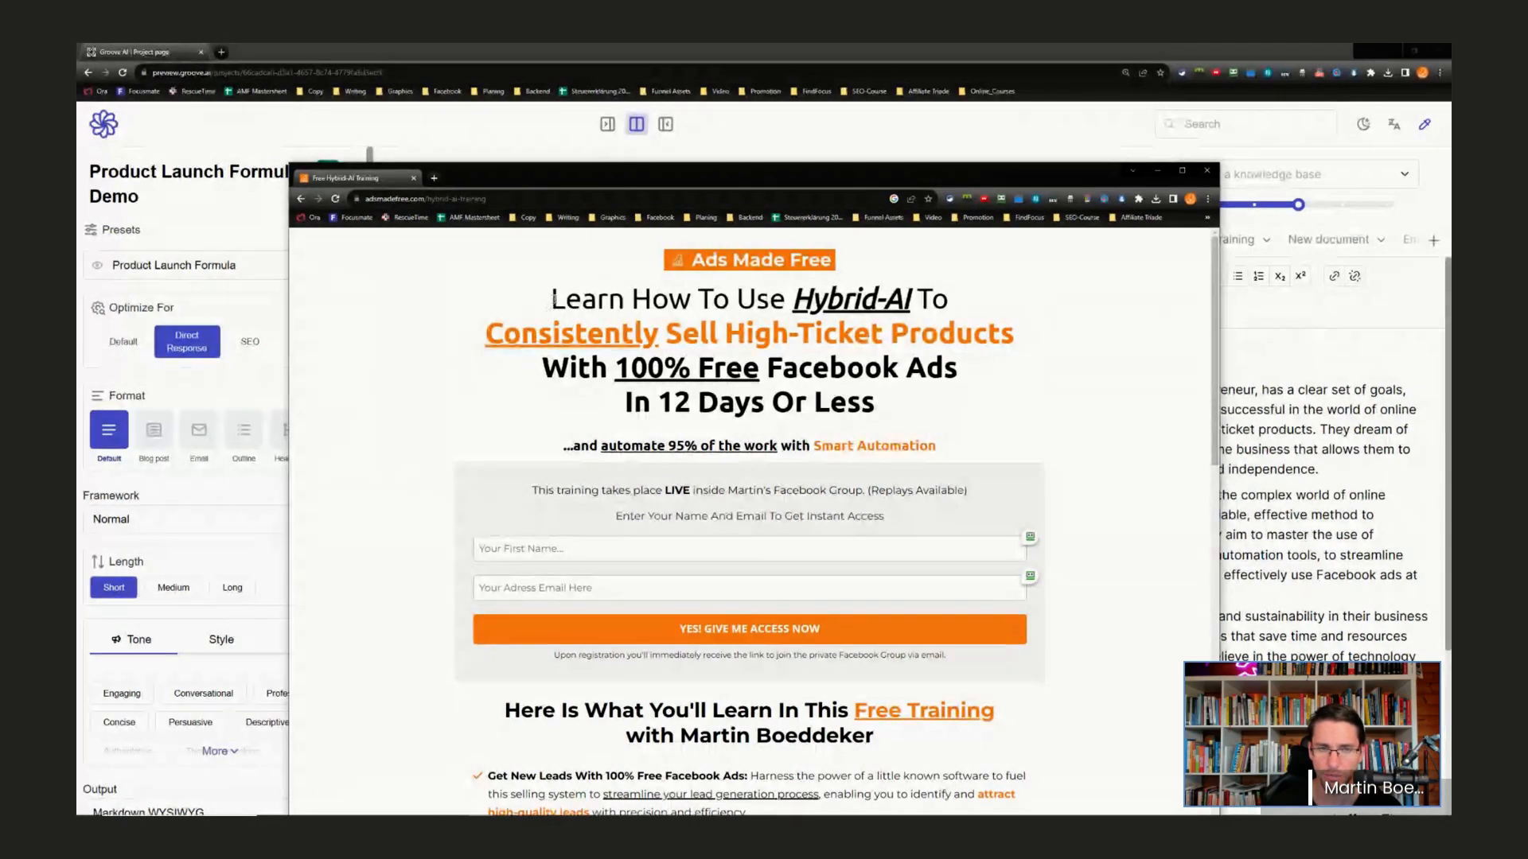
drag(958, 177, 1527, 191)
- Open the Training document in an enlarged document-only view and read through its course curriculum sessions
scroll(645, 494, up, 2)
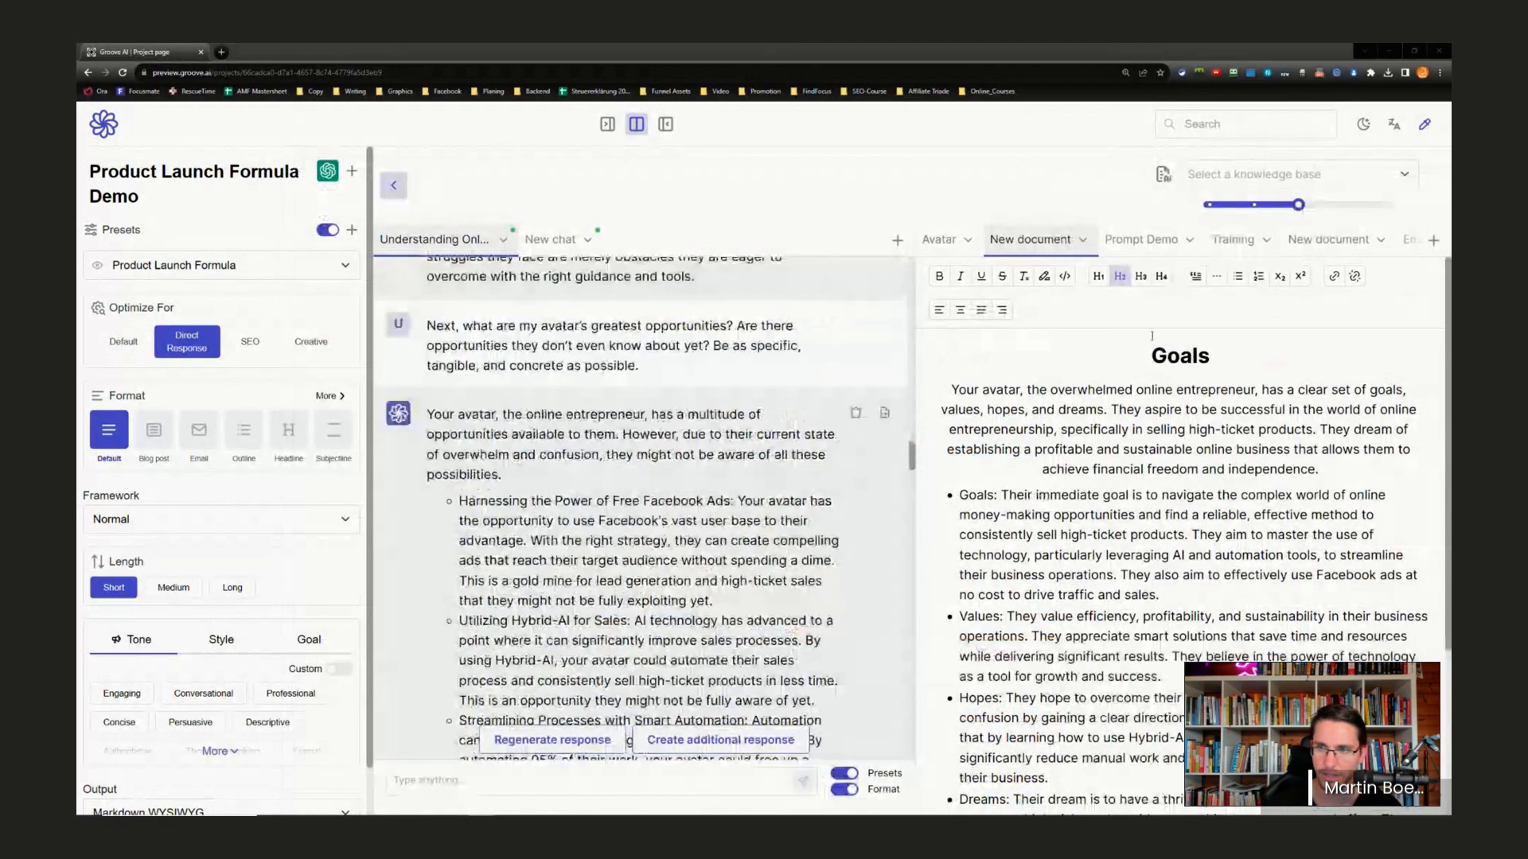
click(1233, 240)
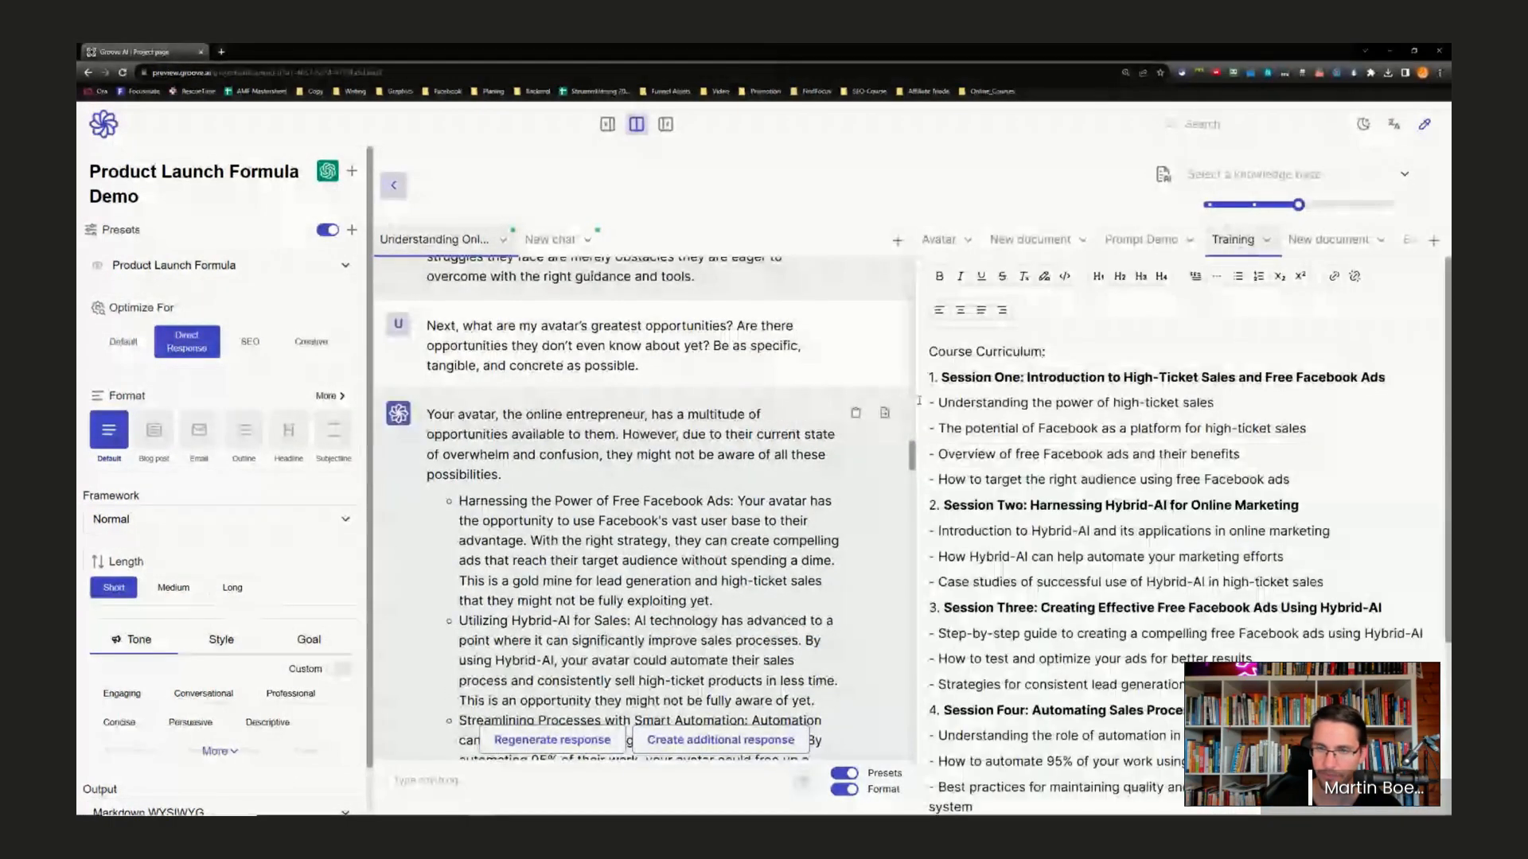
click(665, 124)
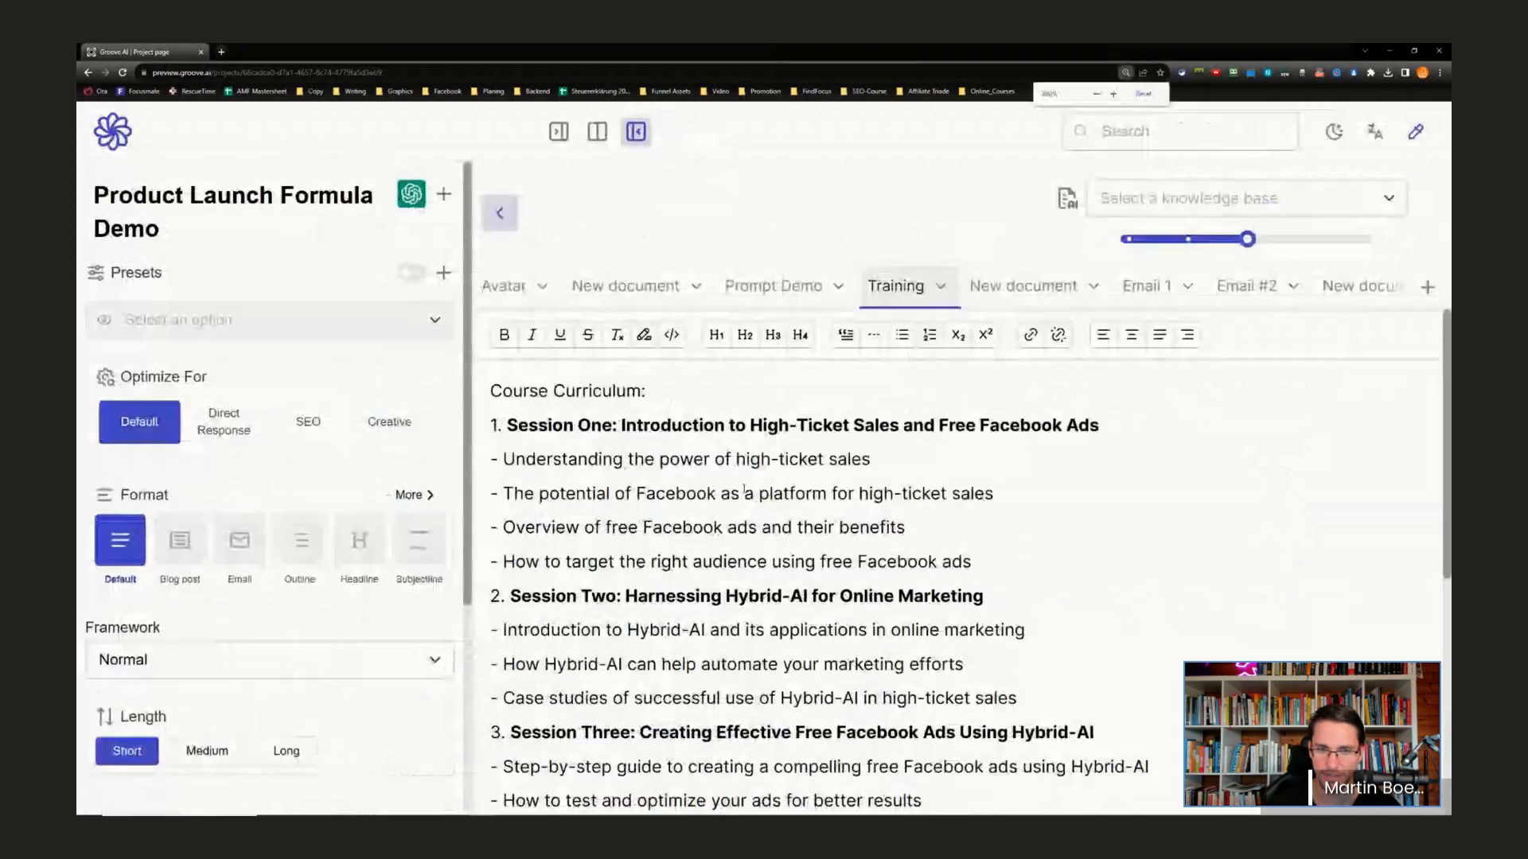
scroll(589, 452, down, 1)
key(ctrl+plus)
scroll(753, 505, up, 2)
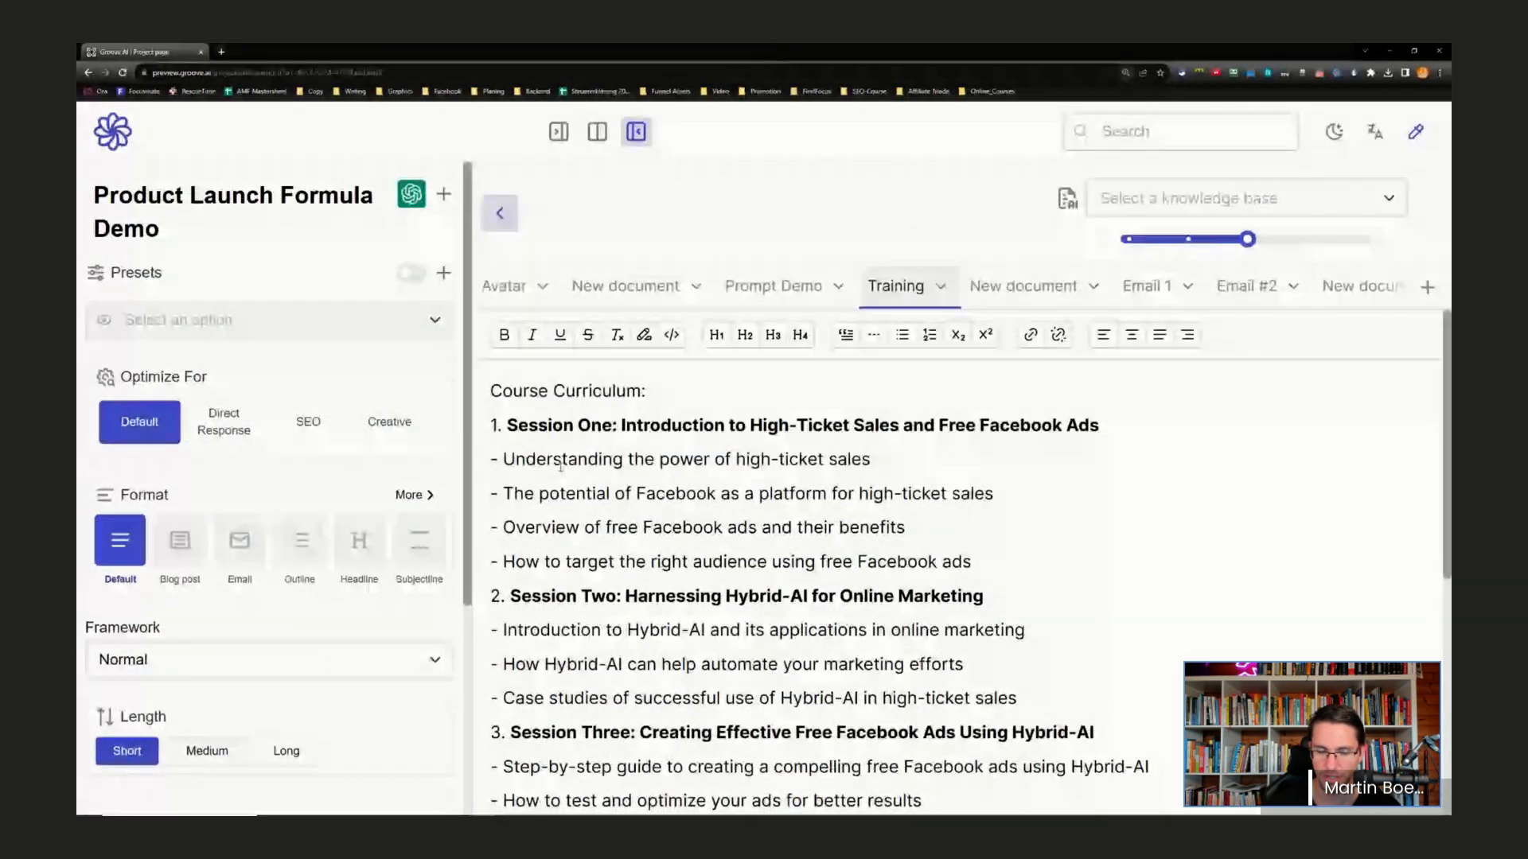
scroll(716, 551, down, 1)
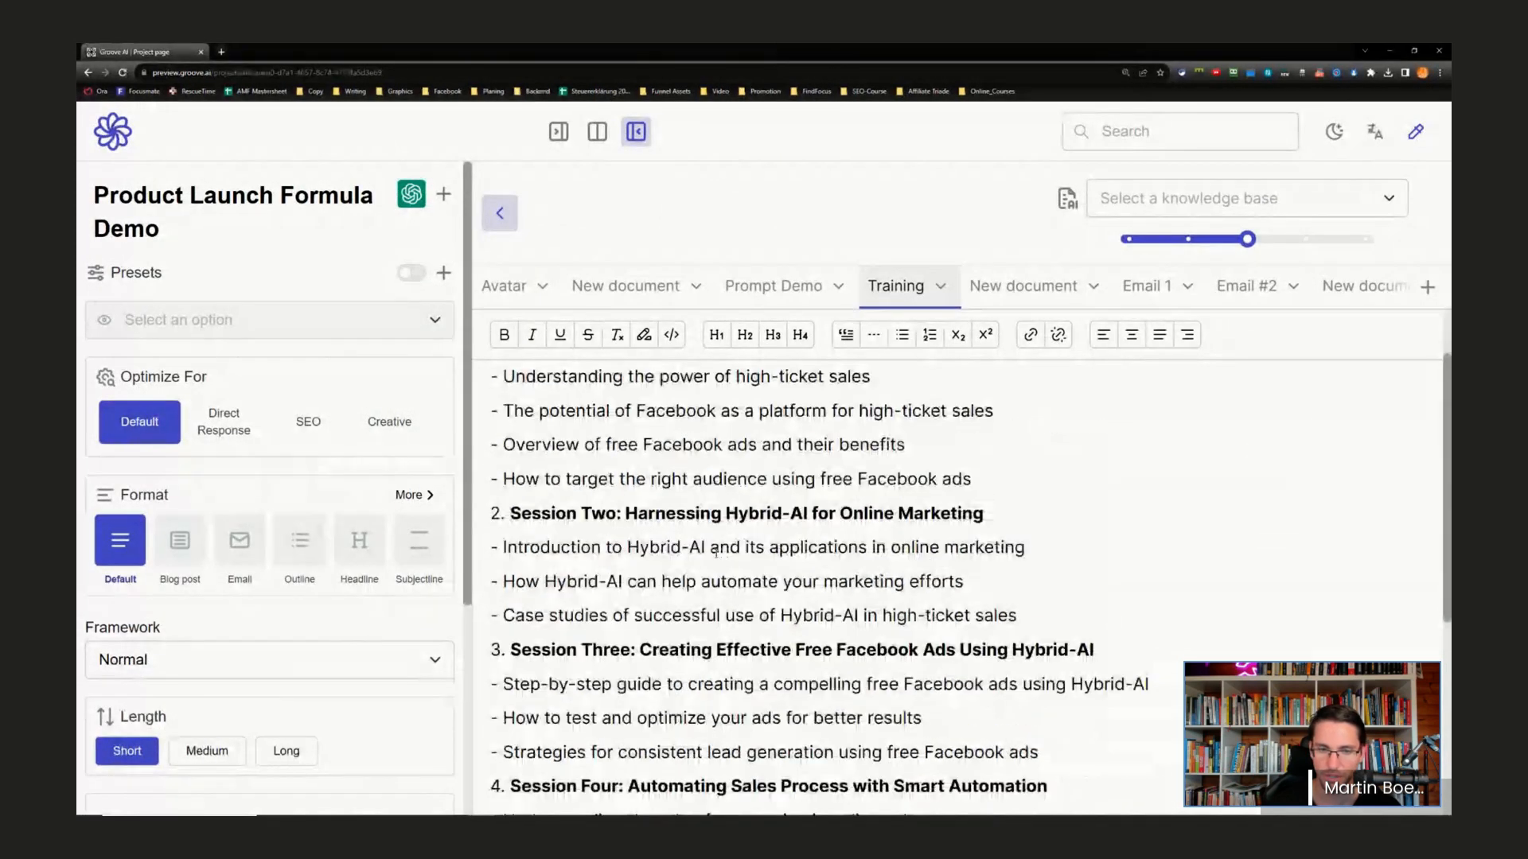
scroll(716, 551, down, 5)
scroll(701, 485, up, 7)
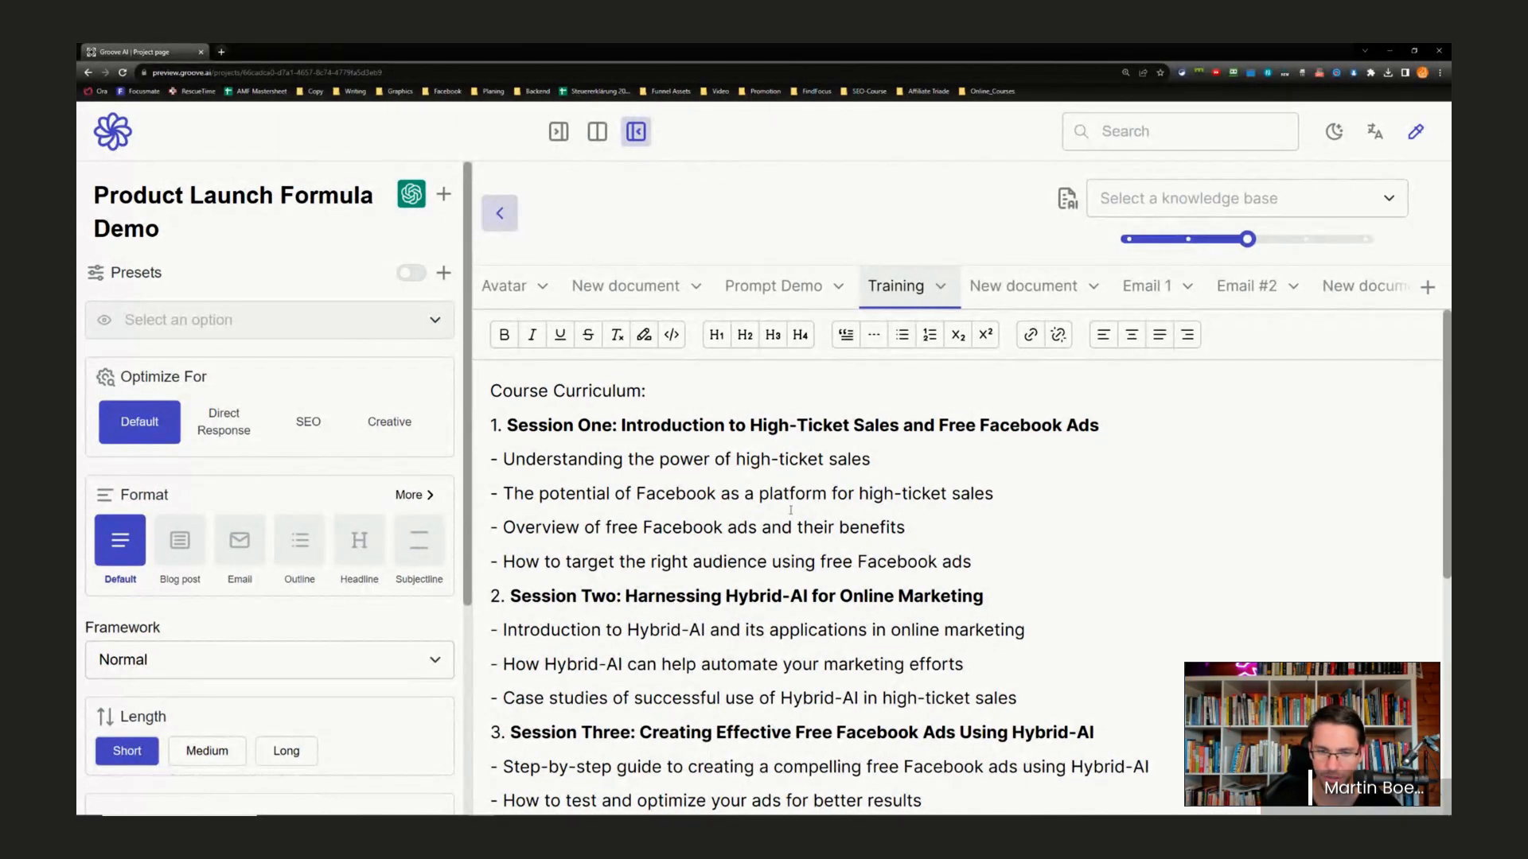
scroll(751, 515, down, 4)
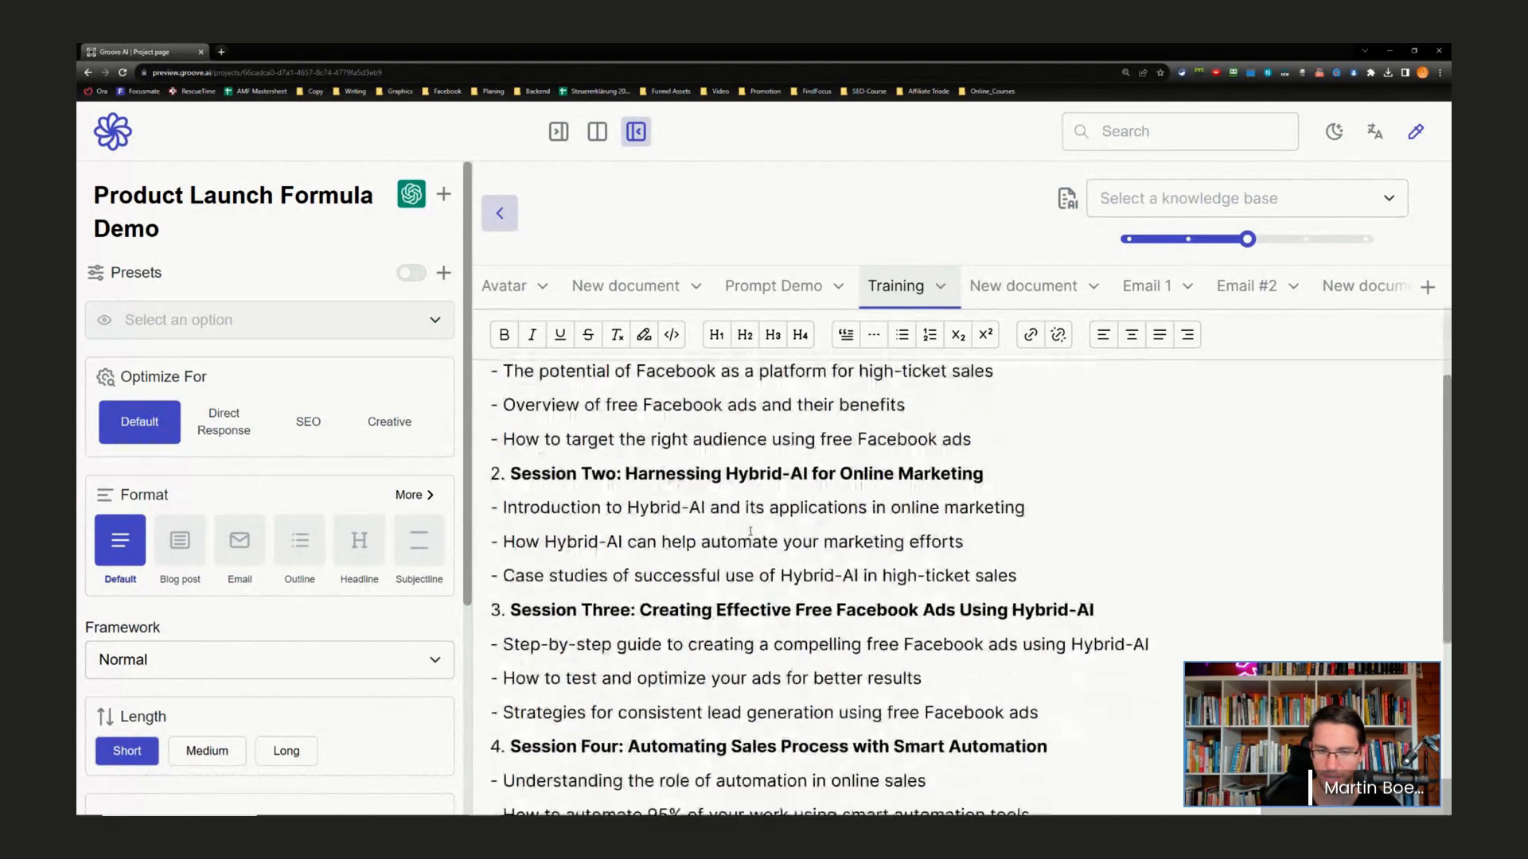
- Review the Training document's five curriculum sessions, highlighting the outline of Session One
scroll(751, 515, down, 2)
scroll(836, 503, up, 1)
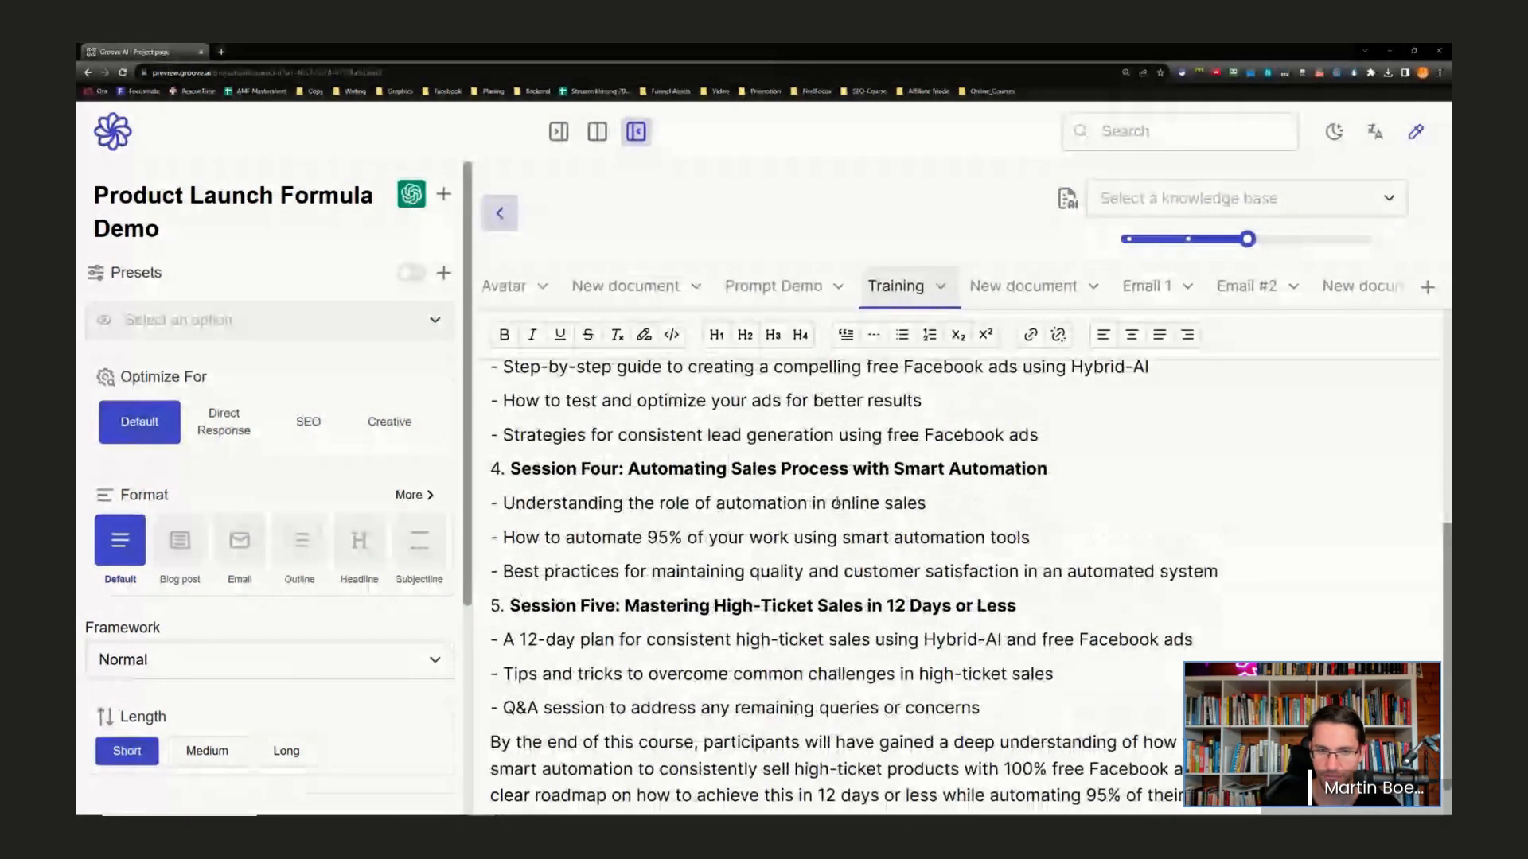
scroll(835, 503, up, 6)
drag(972, 562, 491, 393)
click(1004, 558)
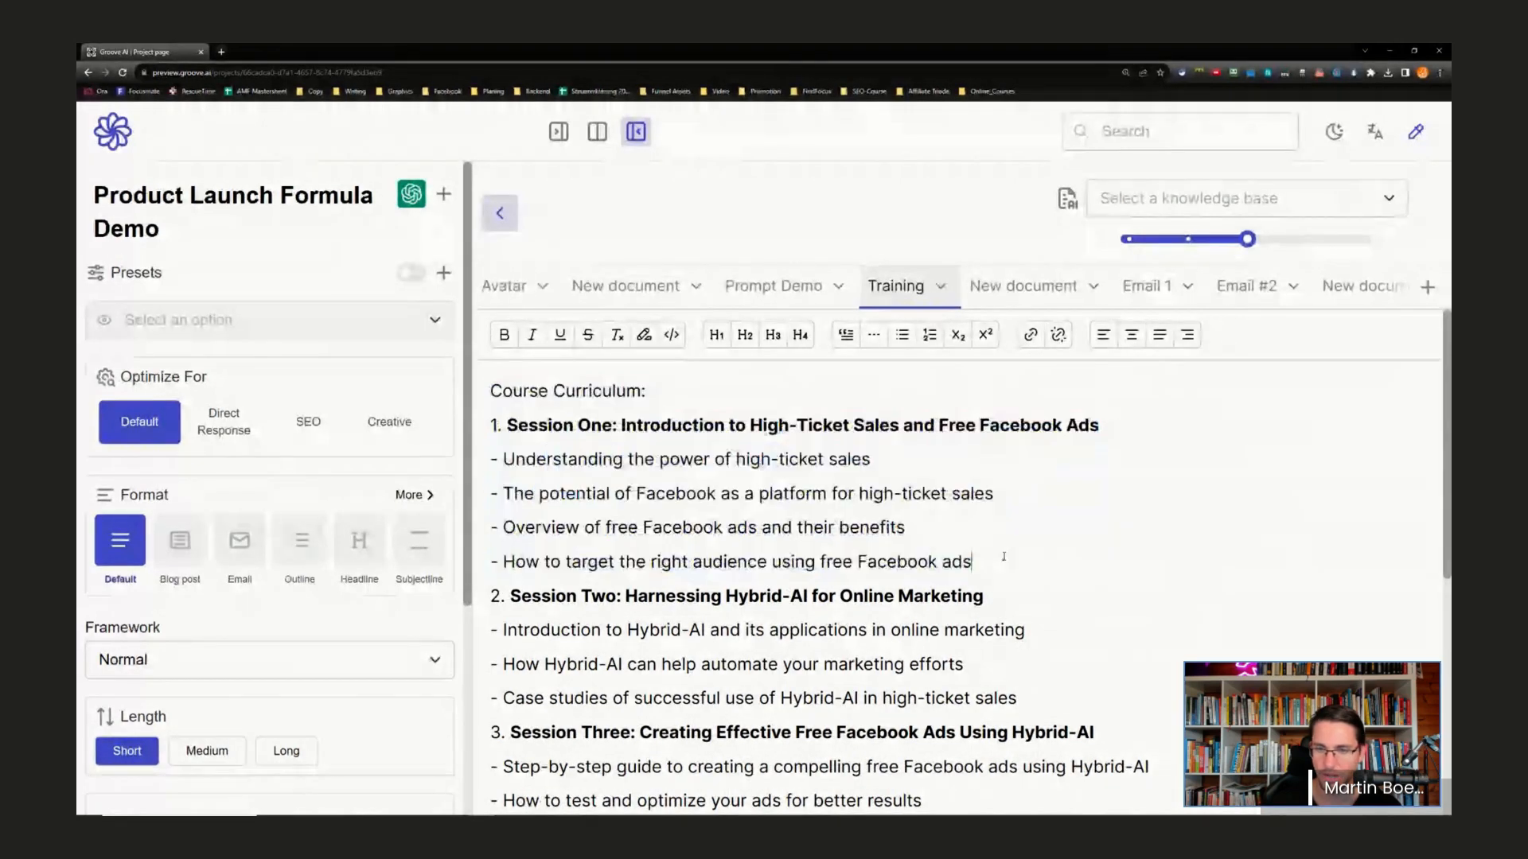
- Open the Avatar document and look over what keeps the avatar awake at night and what they are afraid of
click(515, 287)
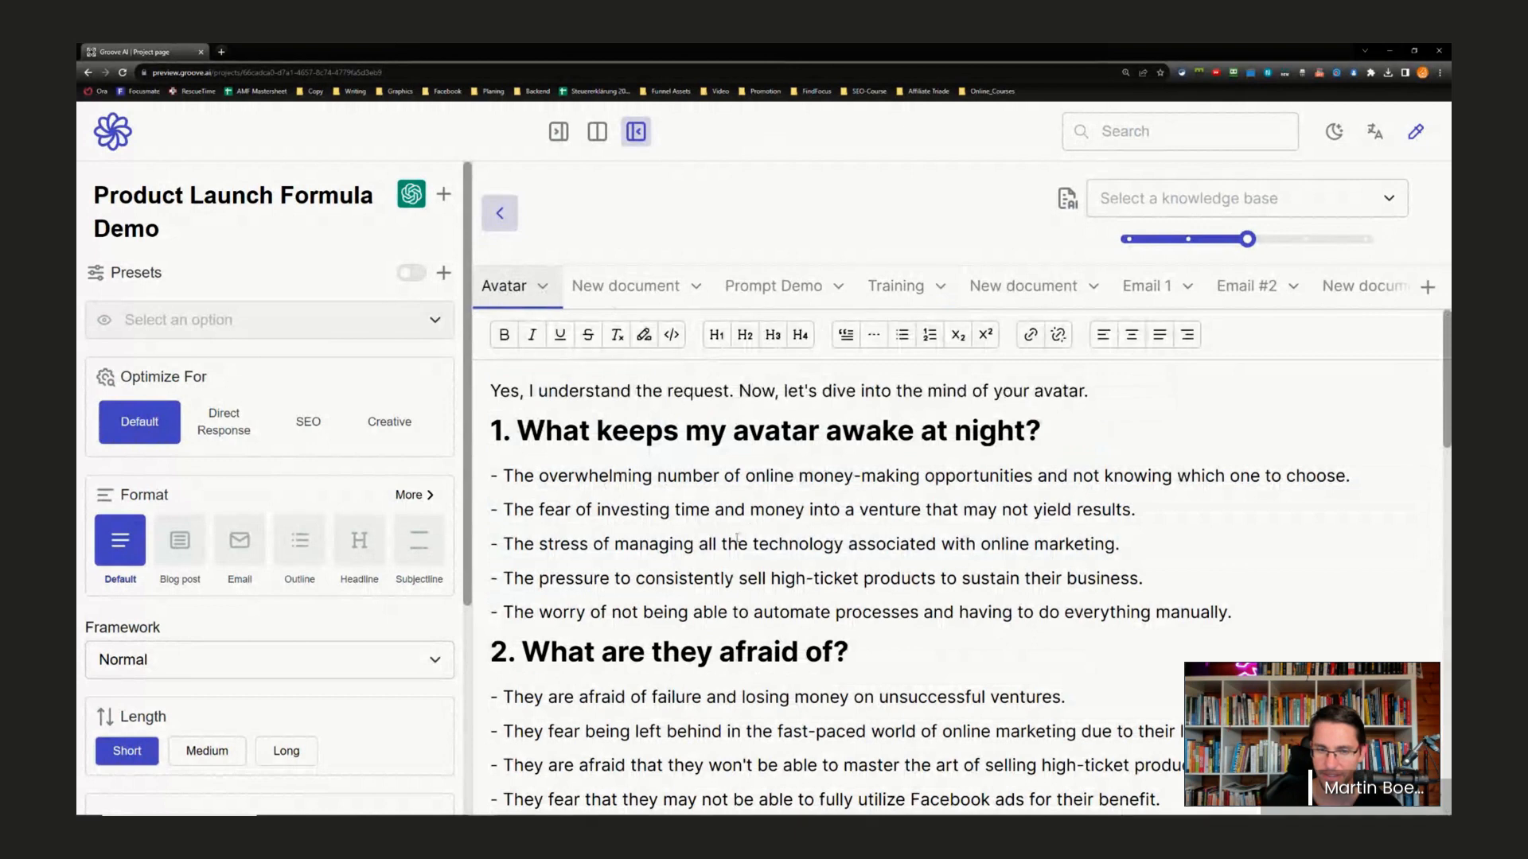
scroll(736, 538, down, 3)
scroll(728, 502, up, 3)
scroll(777, 536, down, 20)
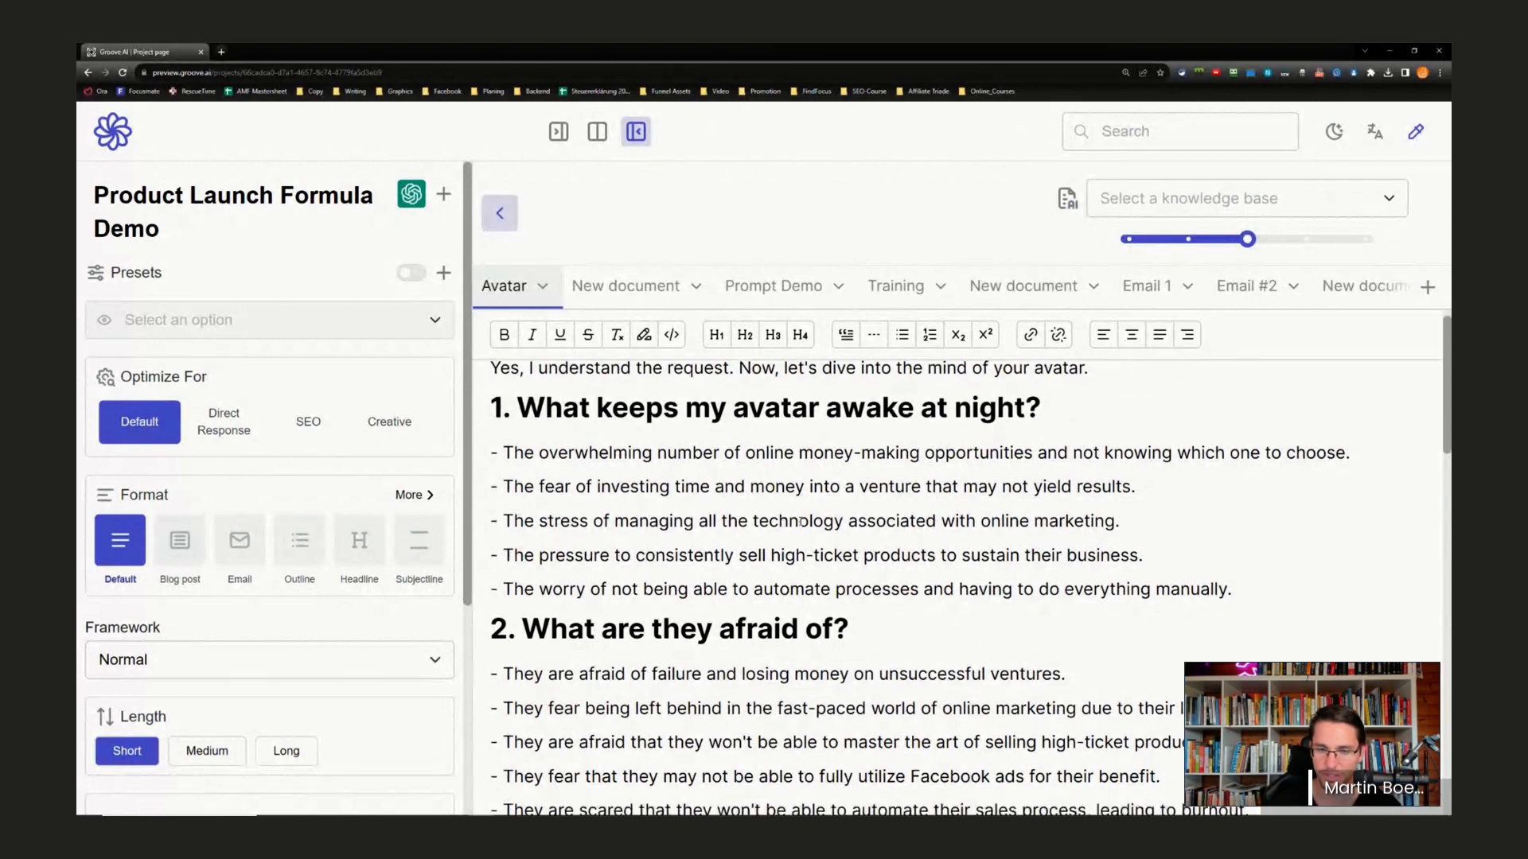
scroll(831, 503, up, 20)
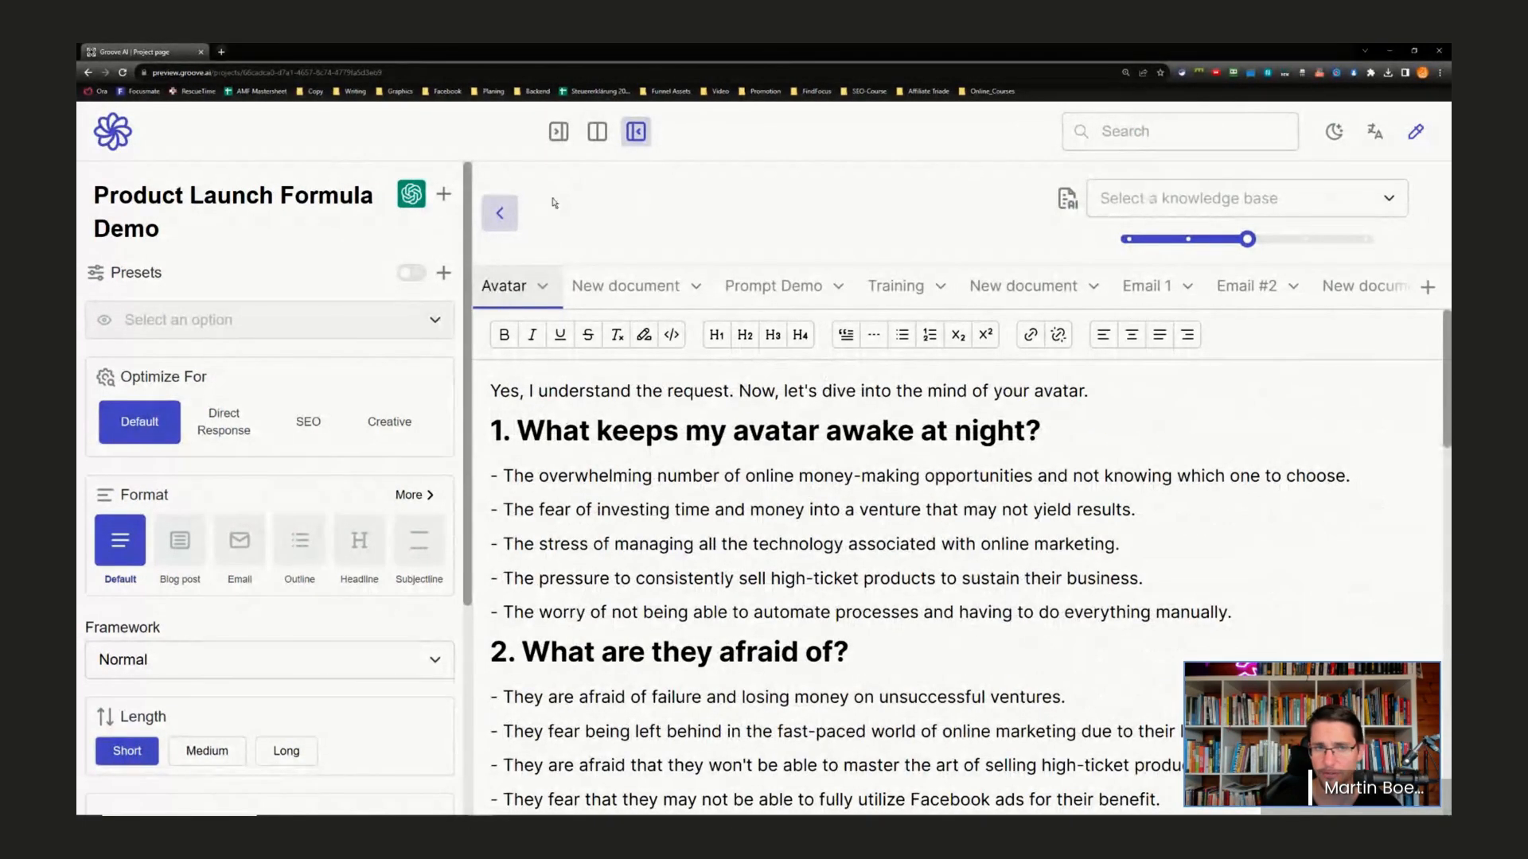
- Hide and reopen the presets sidebar, set the format to Email, and look over its framework, length, tone and output options
click(499, 212)
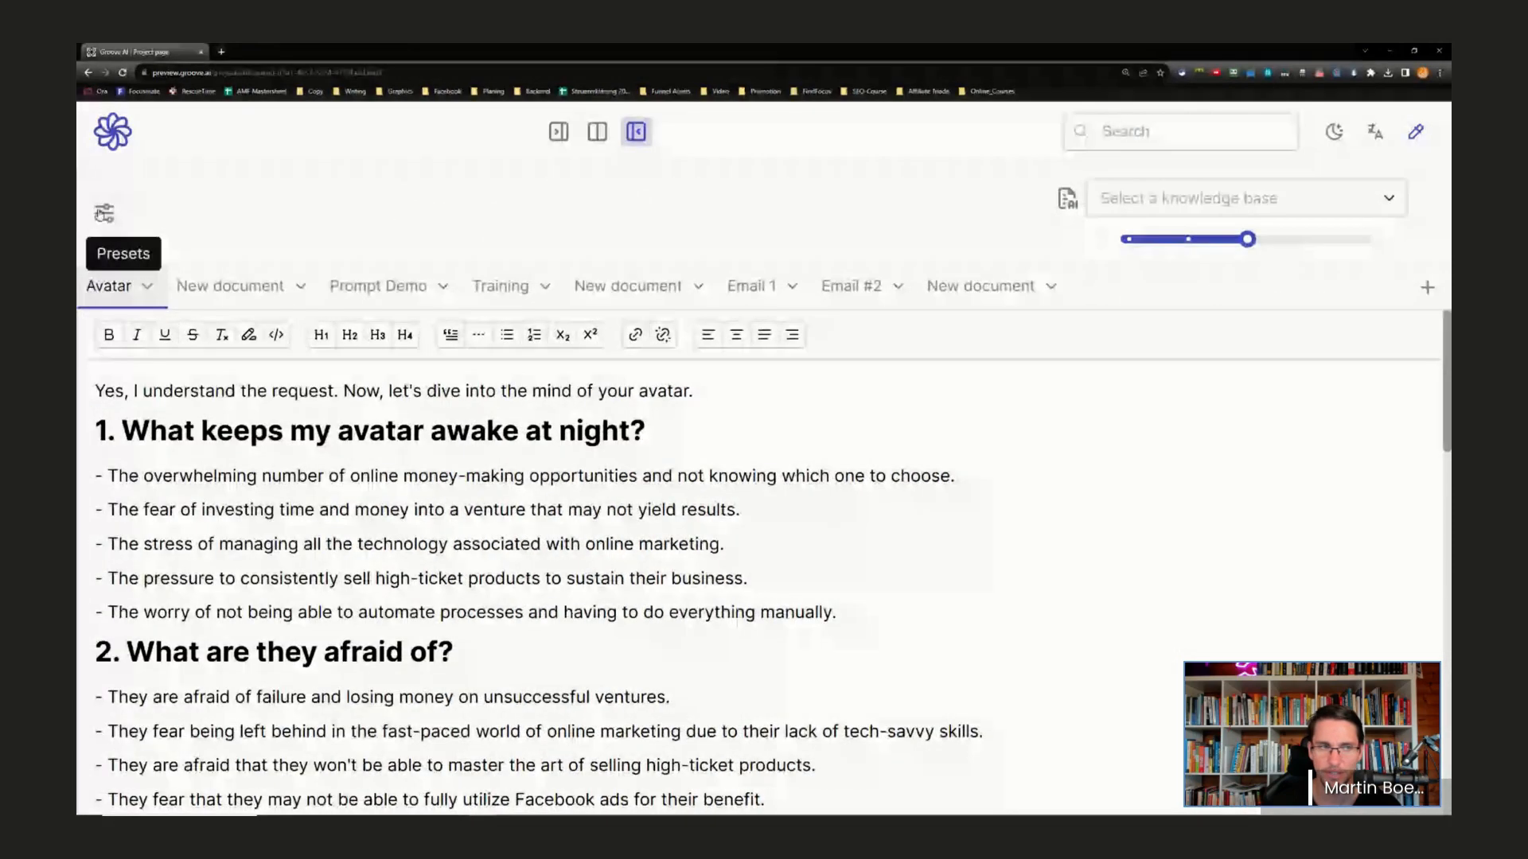
click(103, 213)
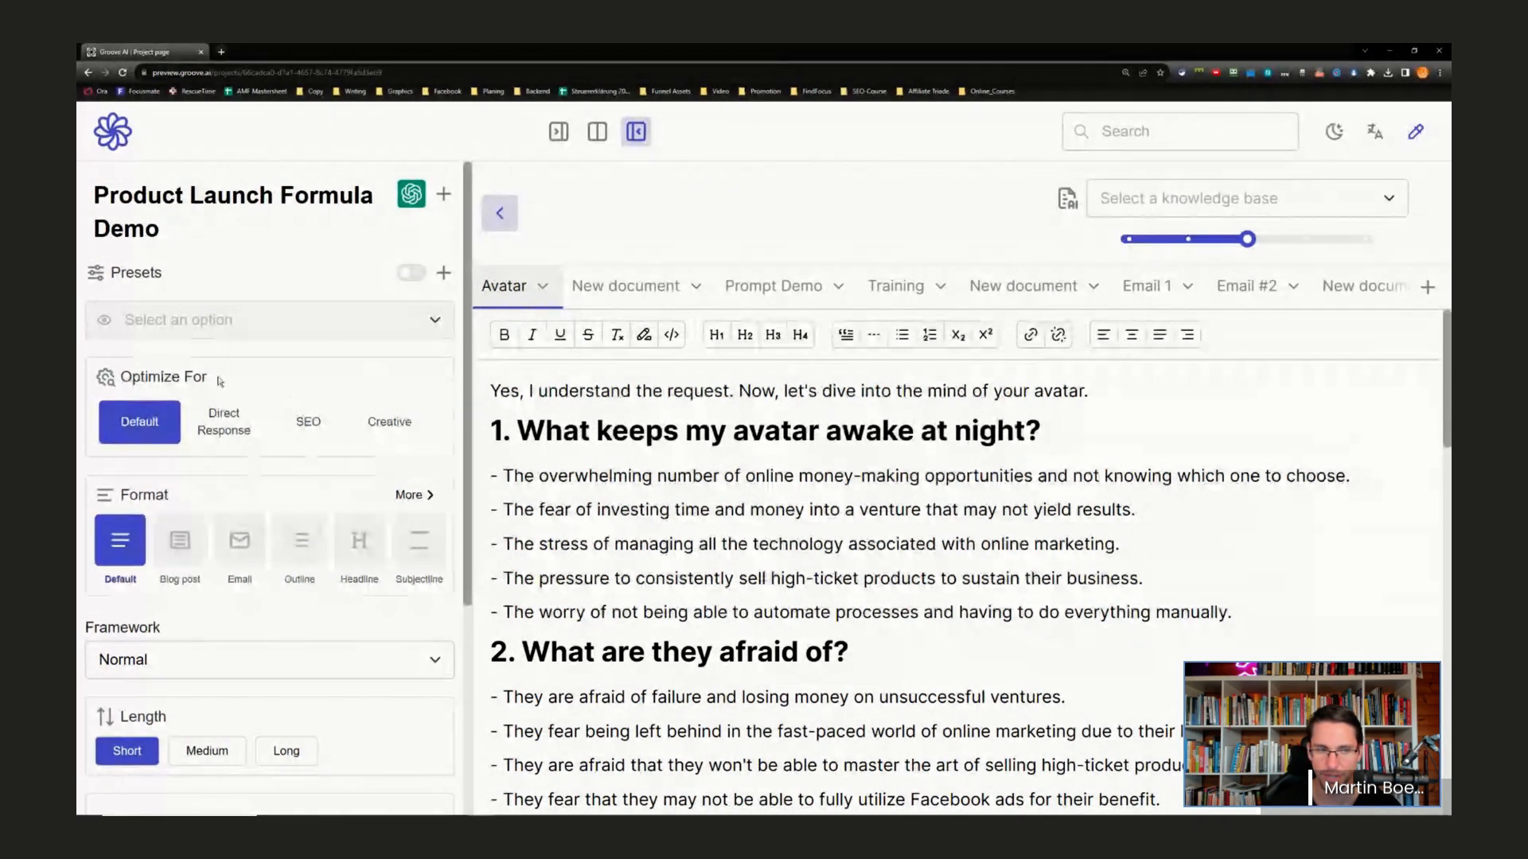
click(239, 541)
scroll(282, 565, down, 3)
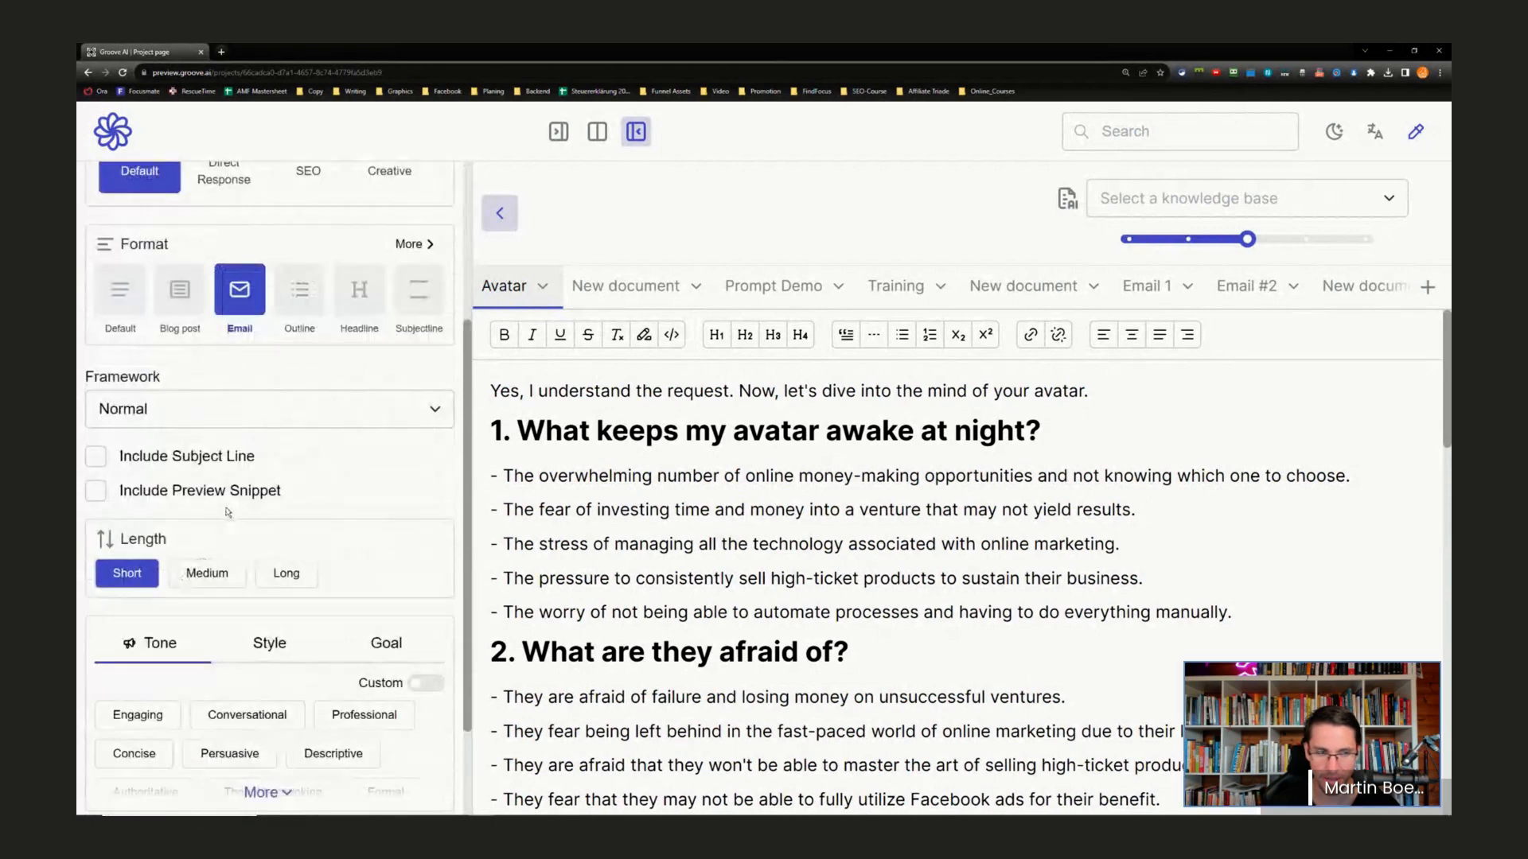
scroll(230, 513, down, 2)
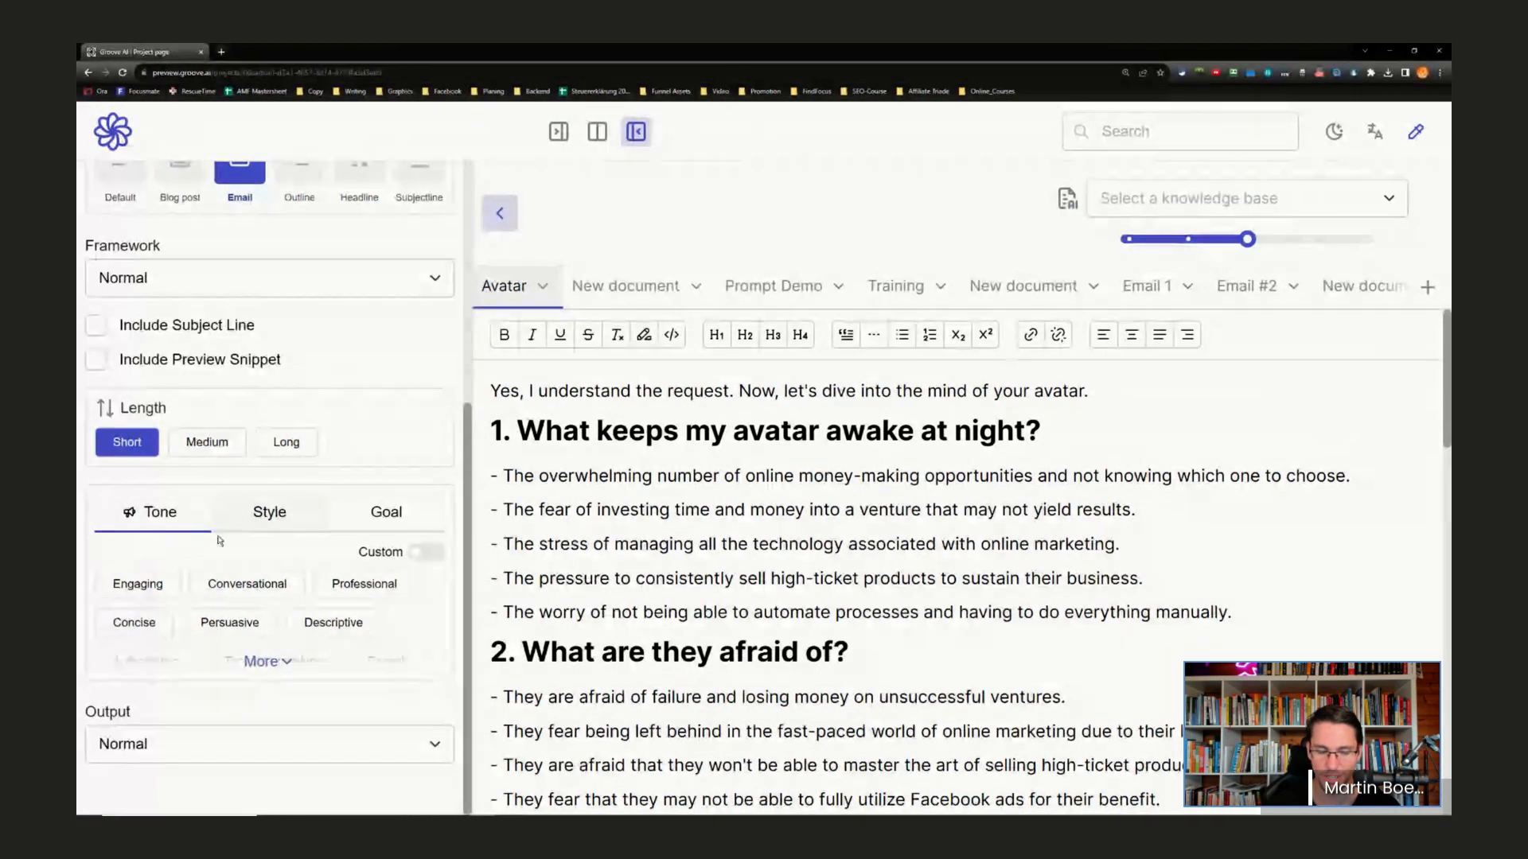
scroll(302, 561, up, 5)
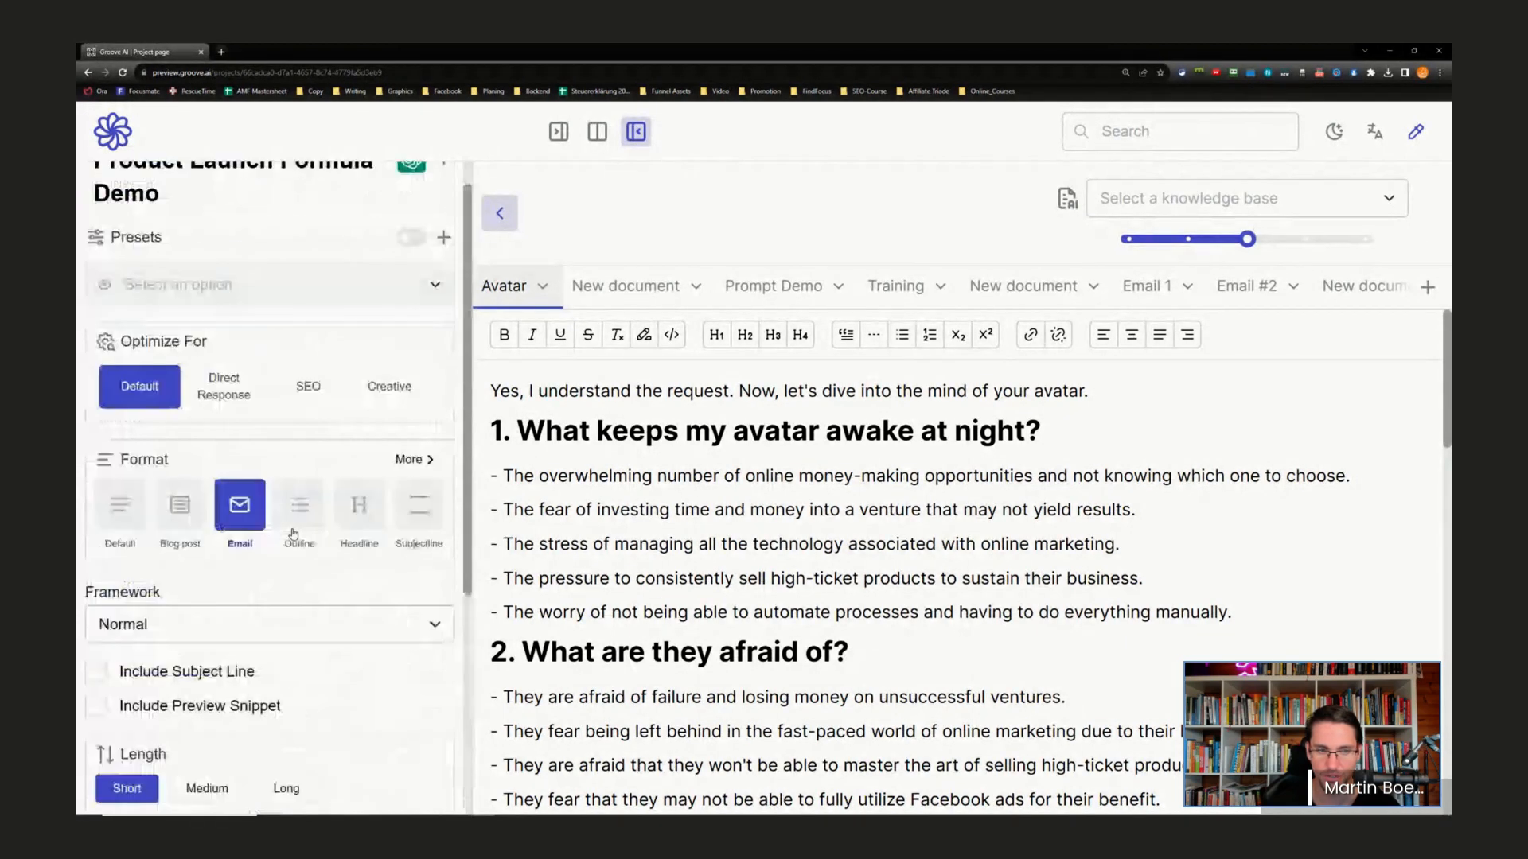
scroll(303, 561, down, 5)
scroll(758, 625, down, 1)
- Read through the Avatar document's fears, anger, frustrations and trends, and check which knowledge bases can be selected
scroll(758, 626, down, 15)
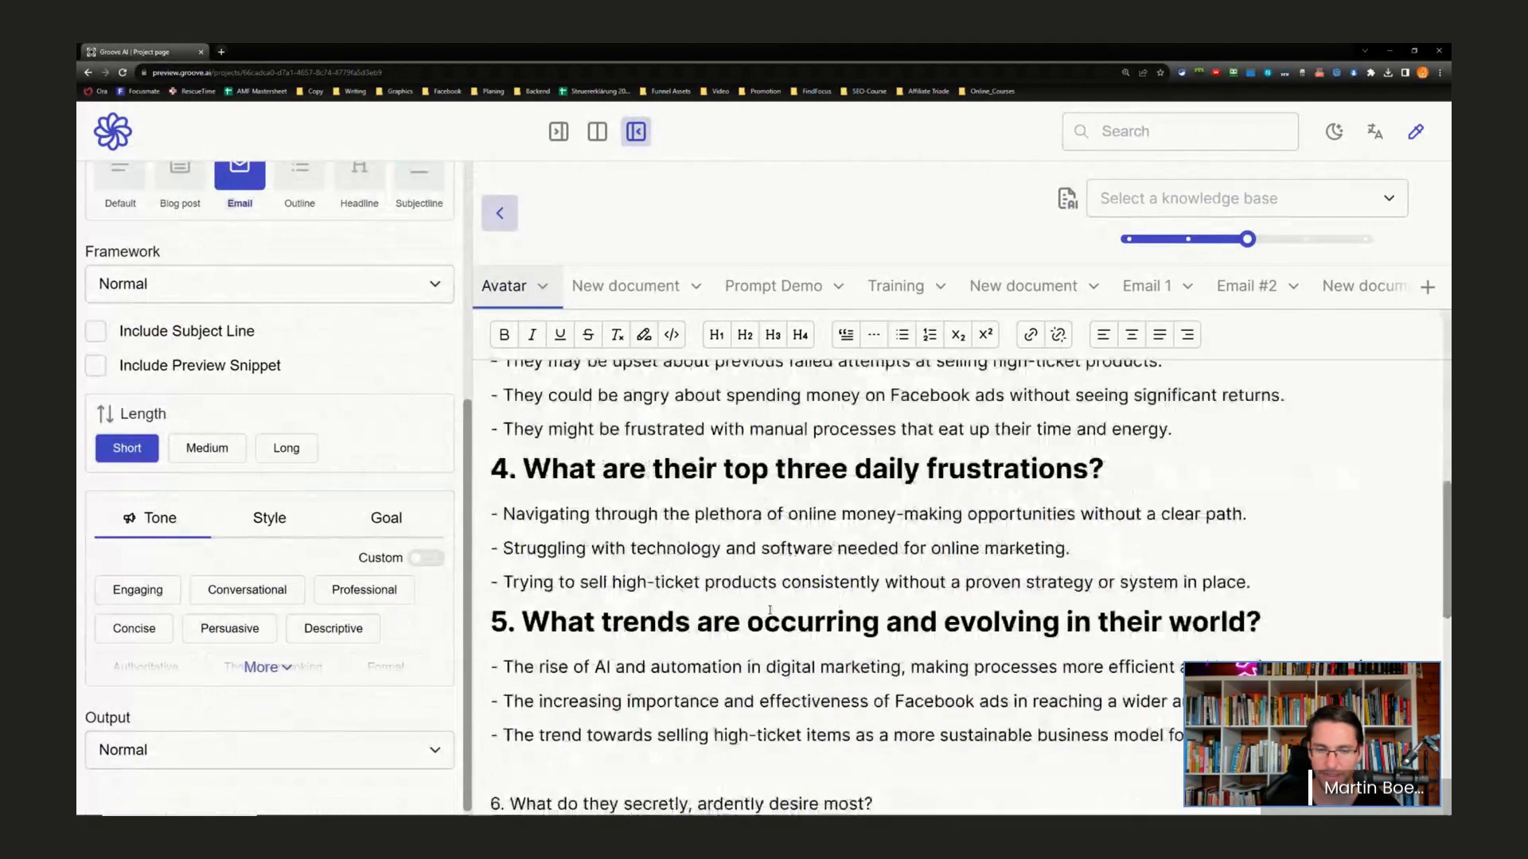
scroll(720, 587, up, 10)
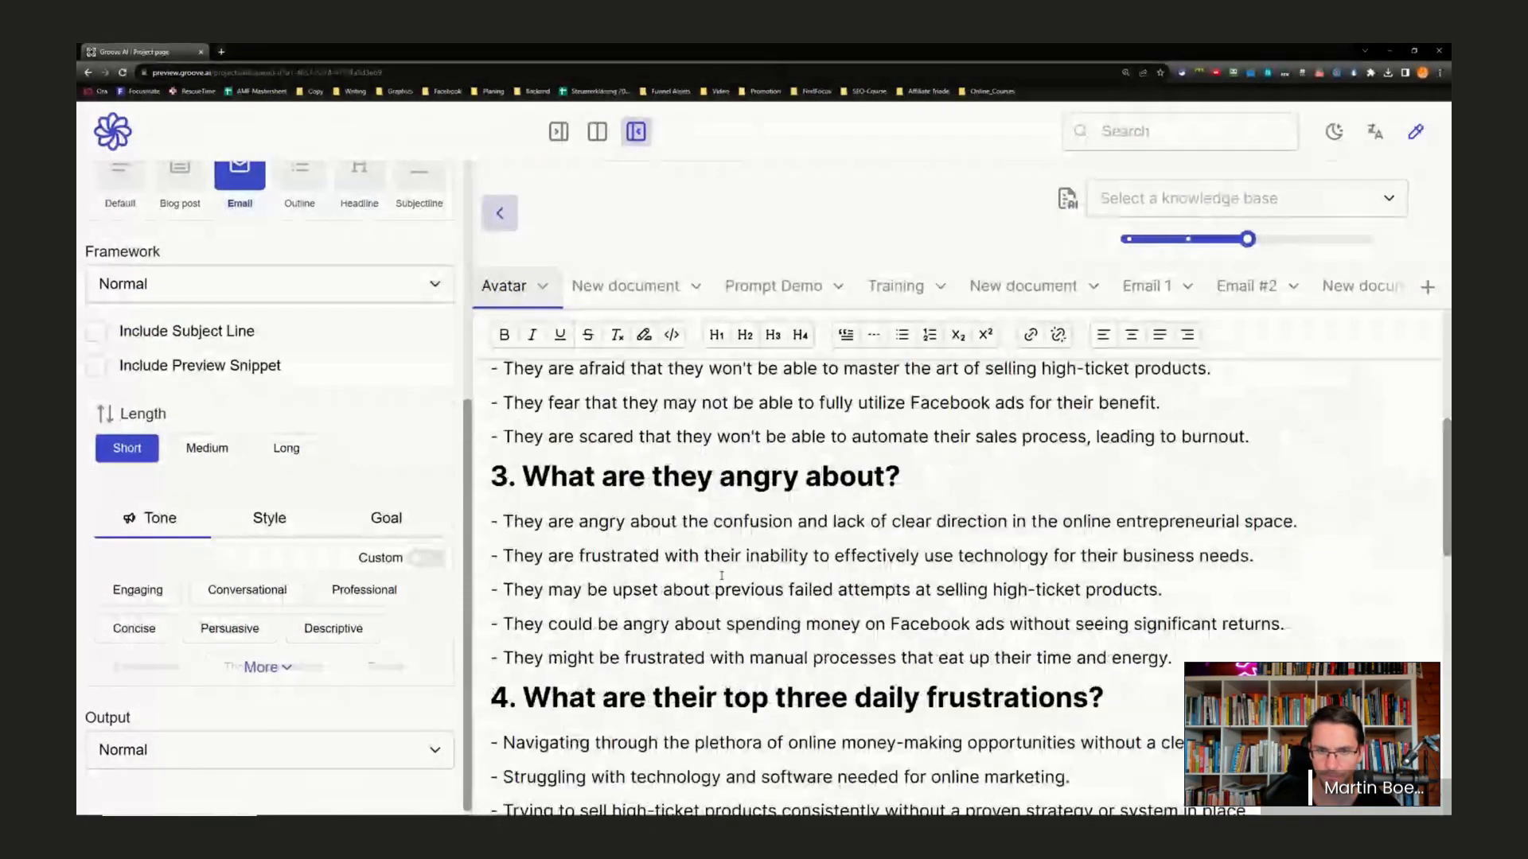
scroll(721, 575, up, 6)
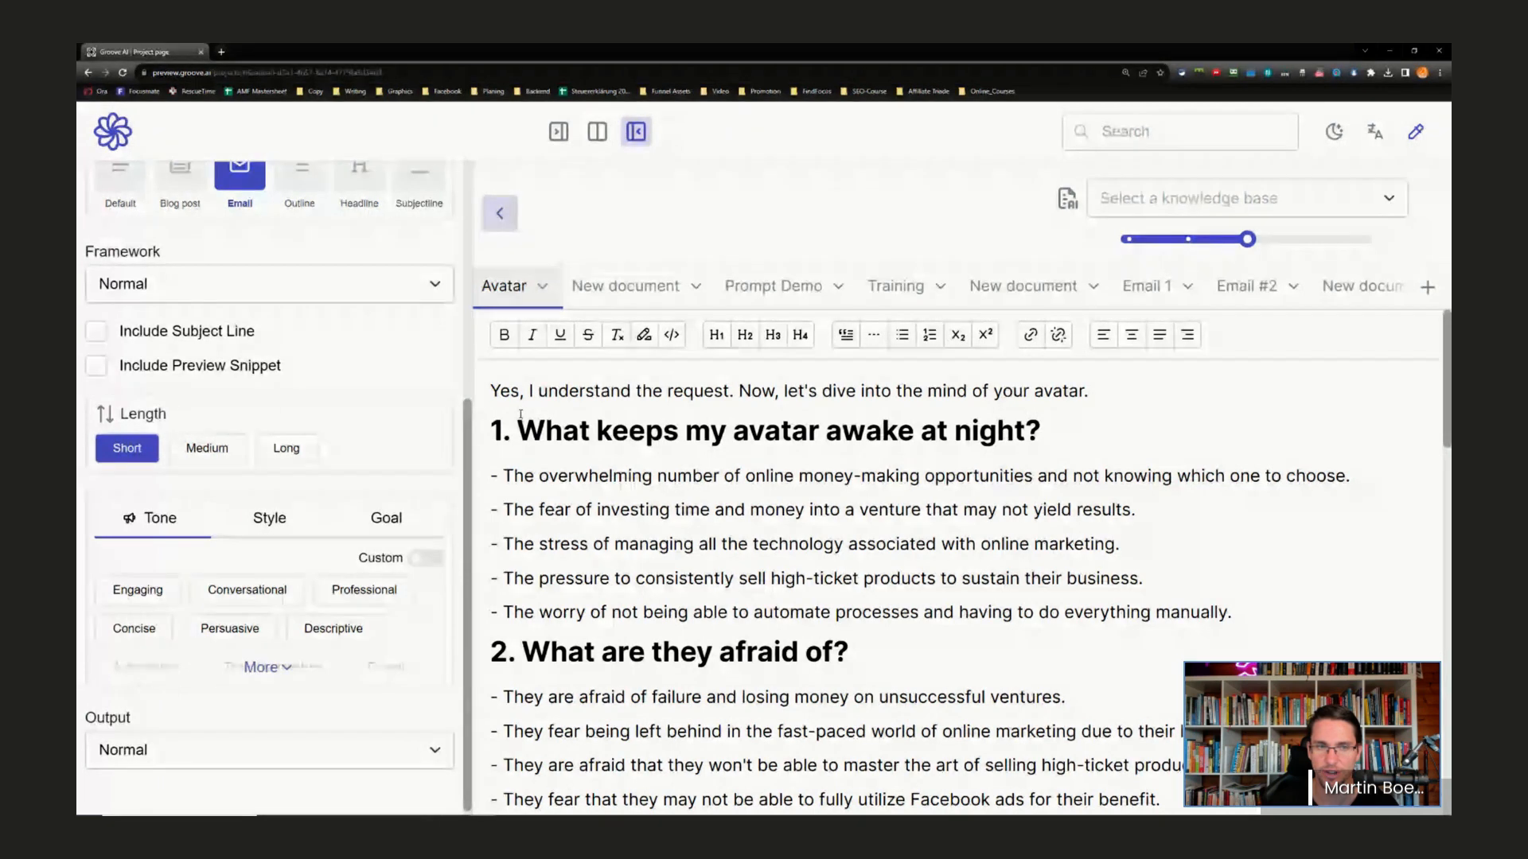
drag(468, 465, 469, 222)
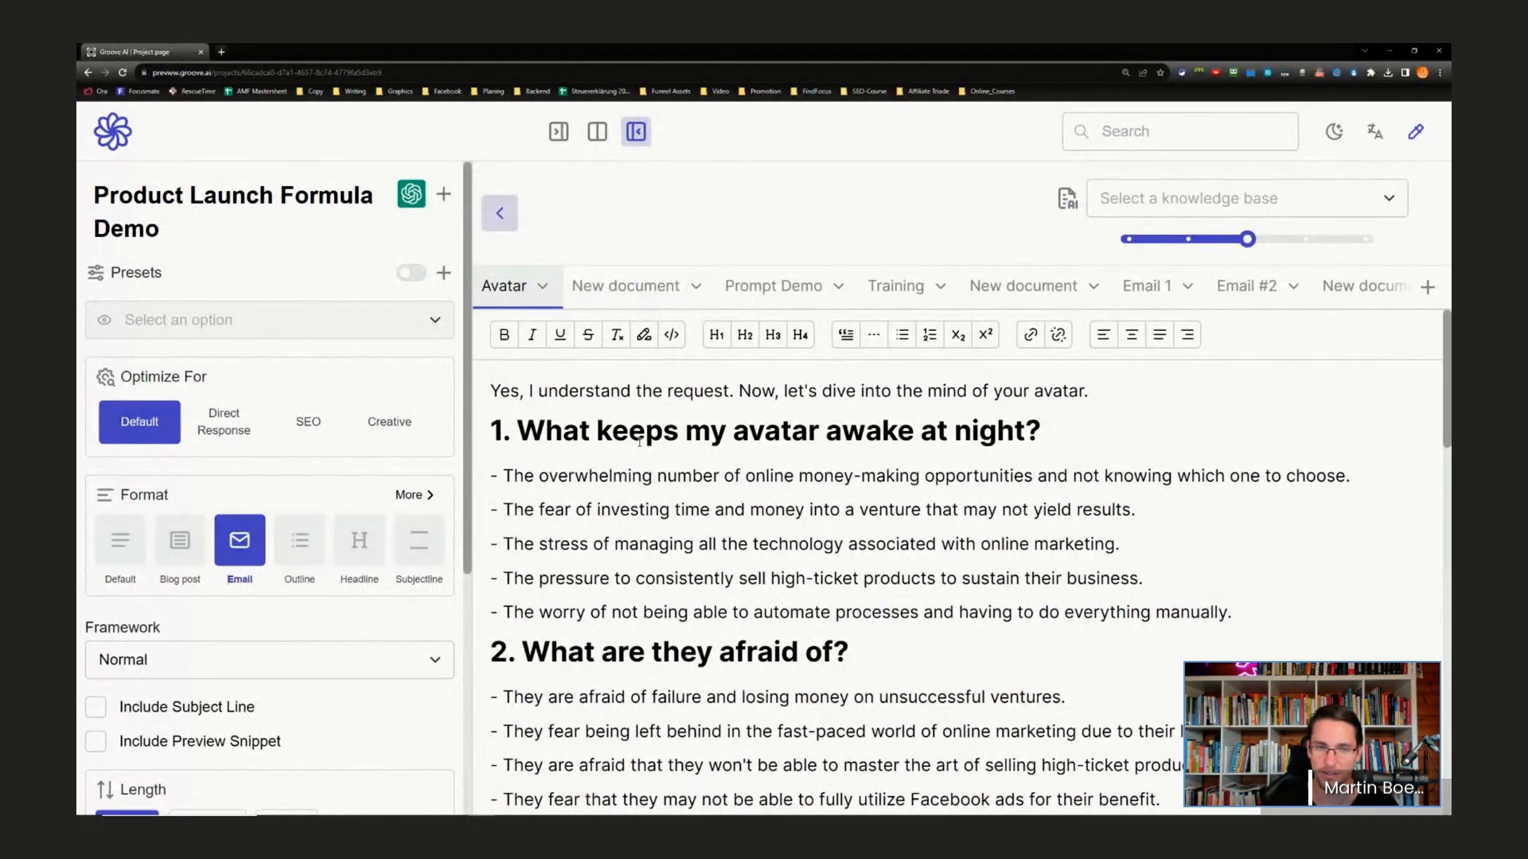
scroll(782, 519, down, 15)
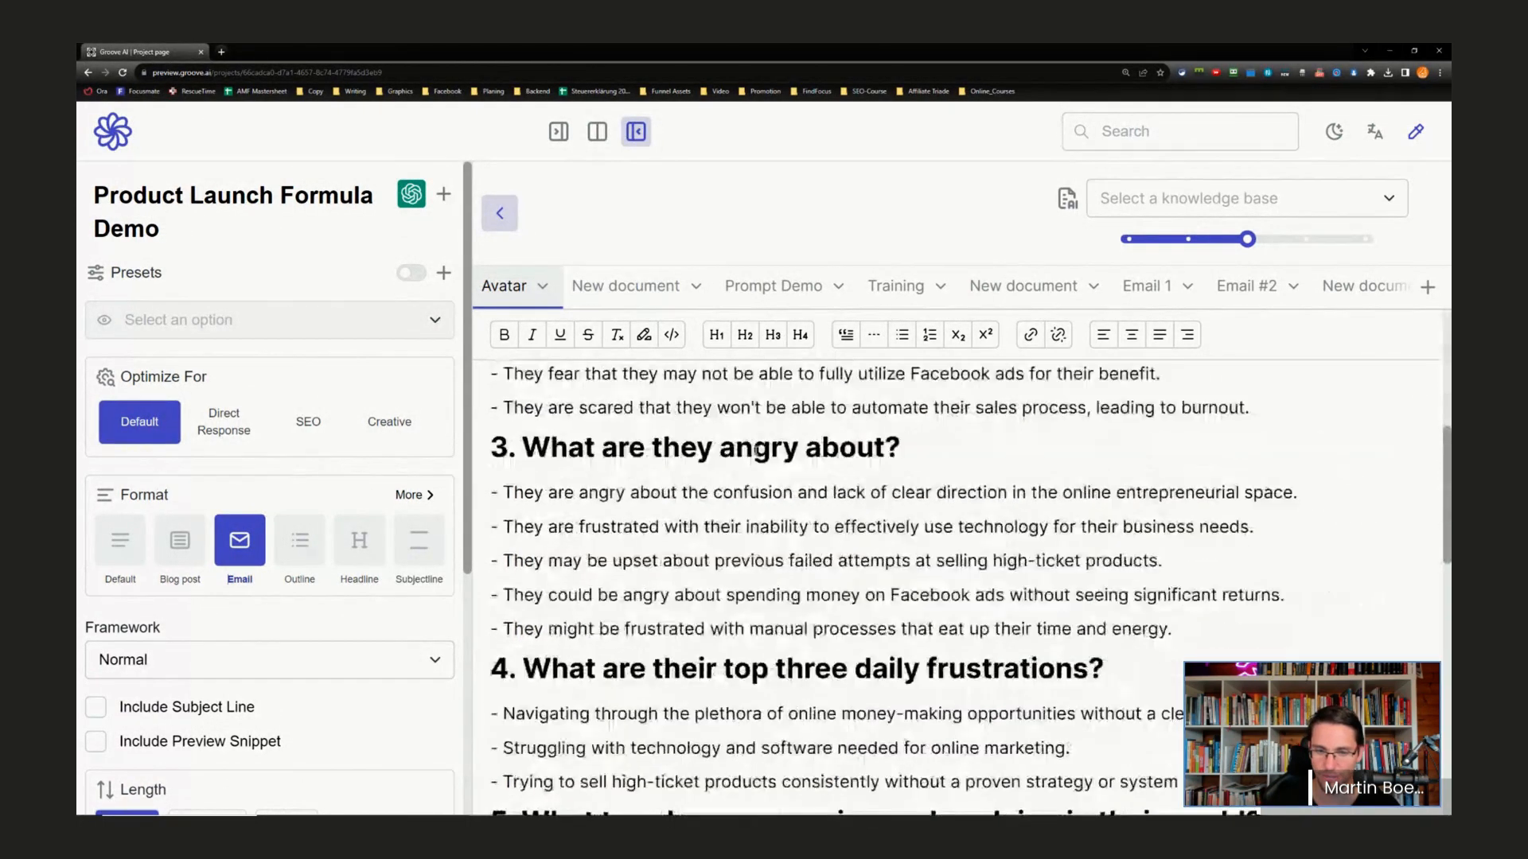
scroll(743, 455, up, 15)
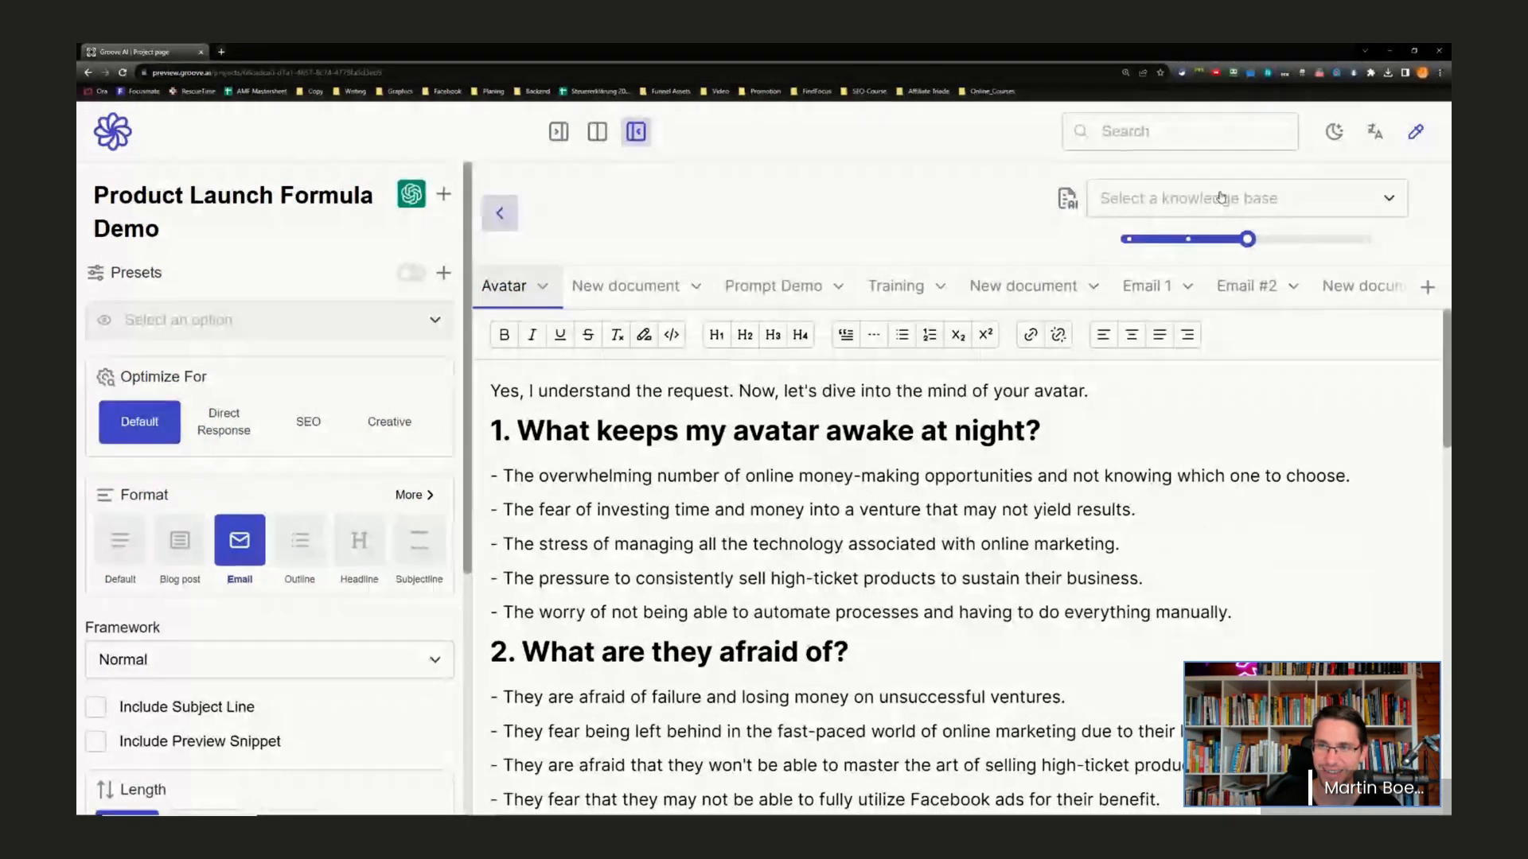
click(1287, 198)
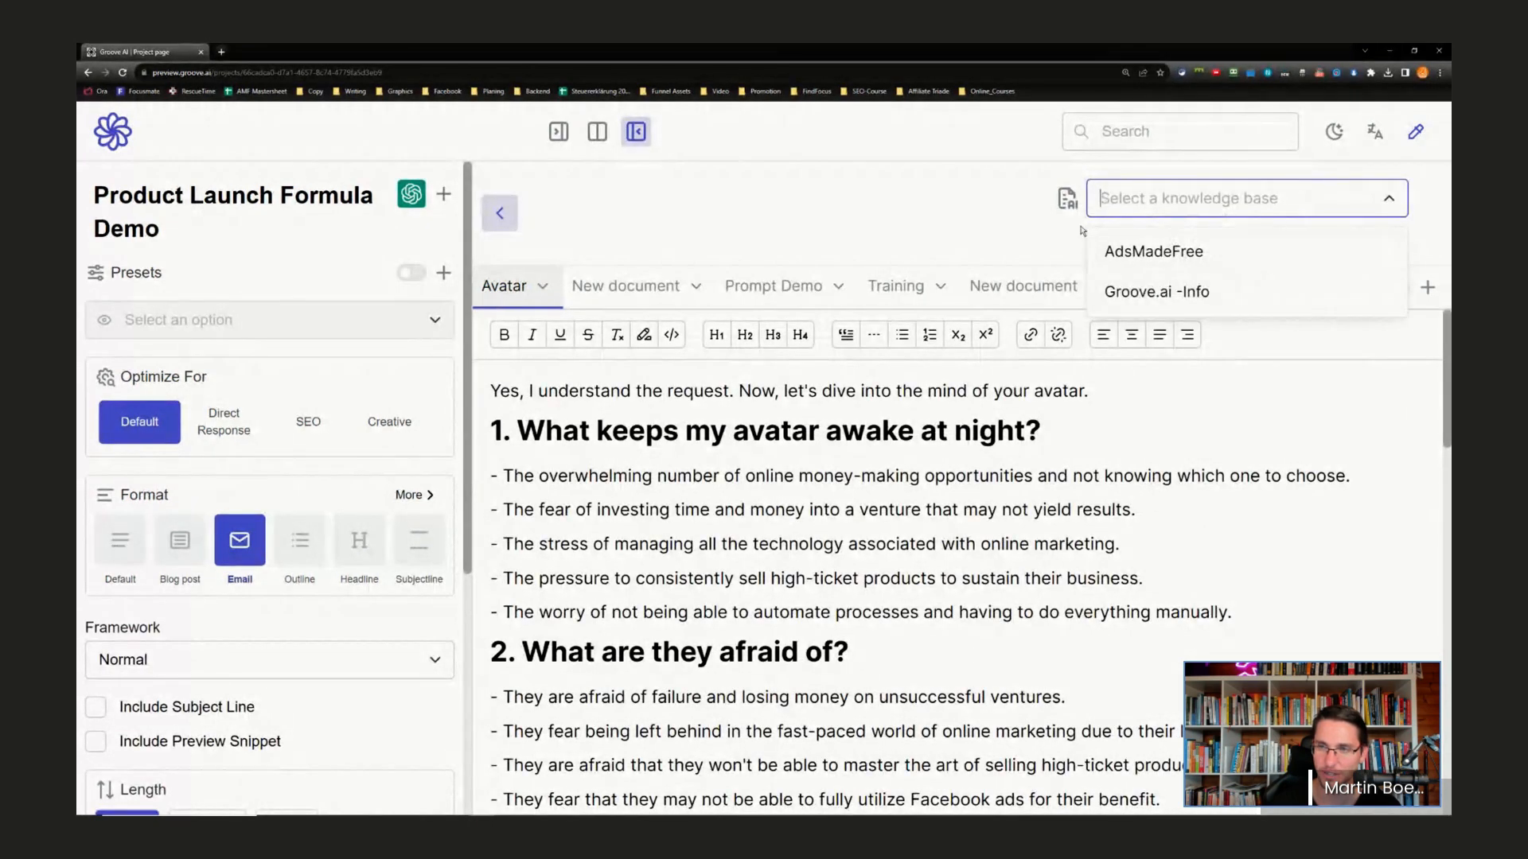
click(966, 196)
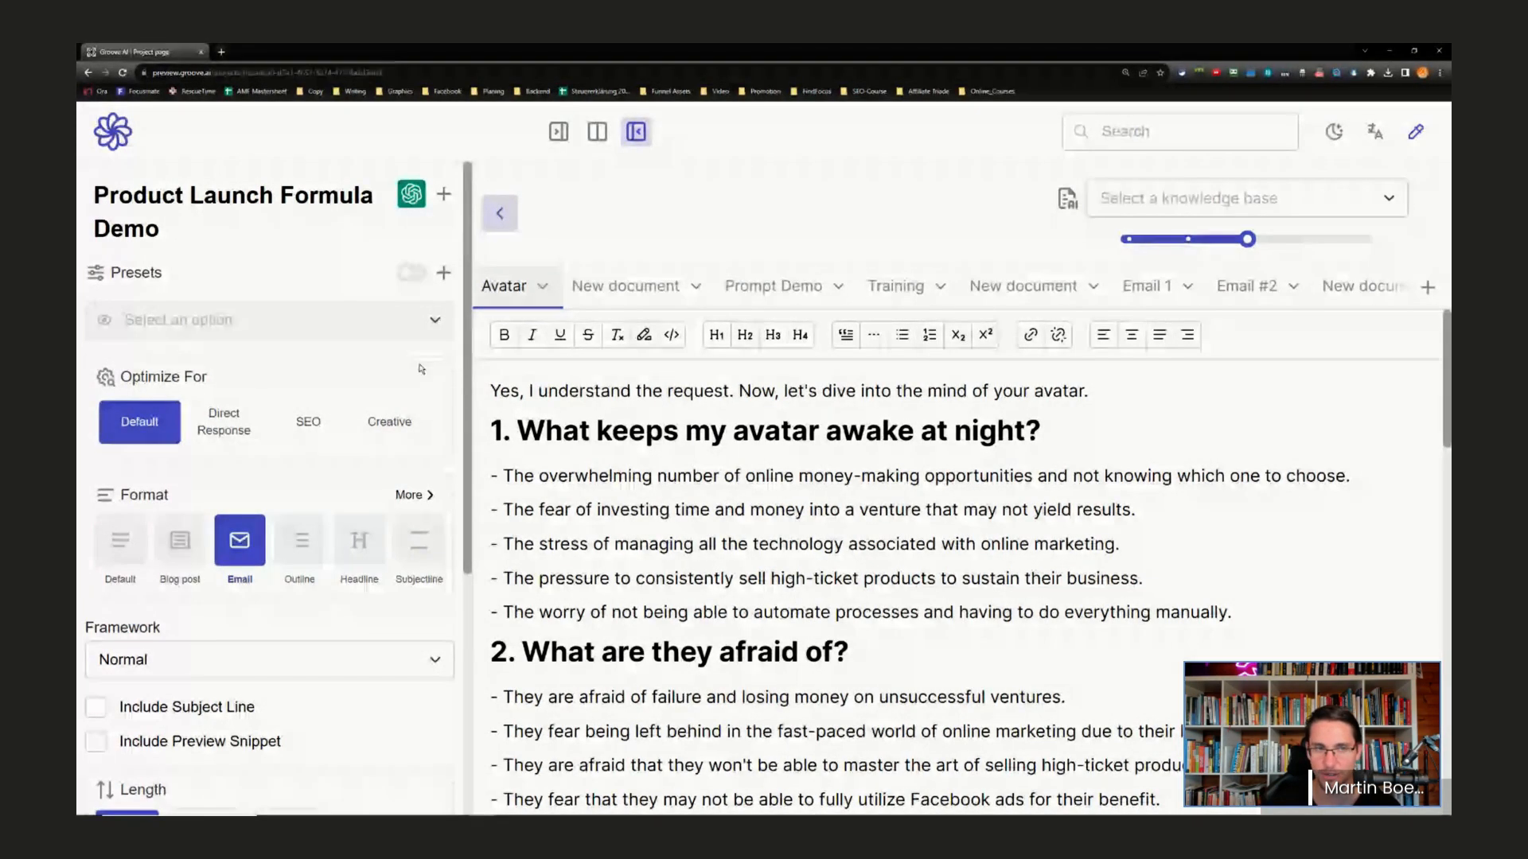
- Bring the free training page back over the project and highlight "automate 95% of the work" and "Leads With 100% Free Facebook Ads"
drag(1450, 167, 609, 120)
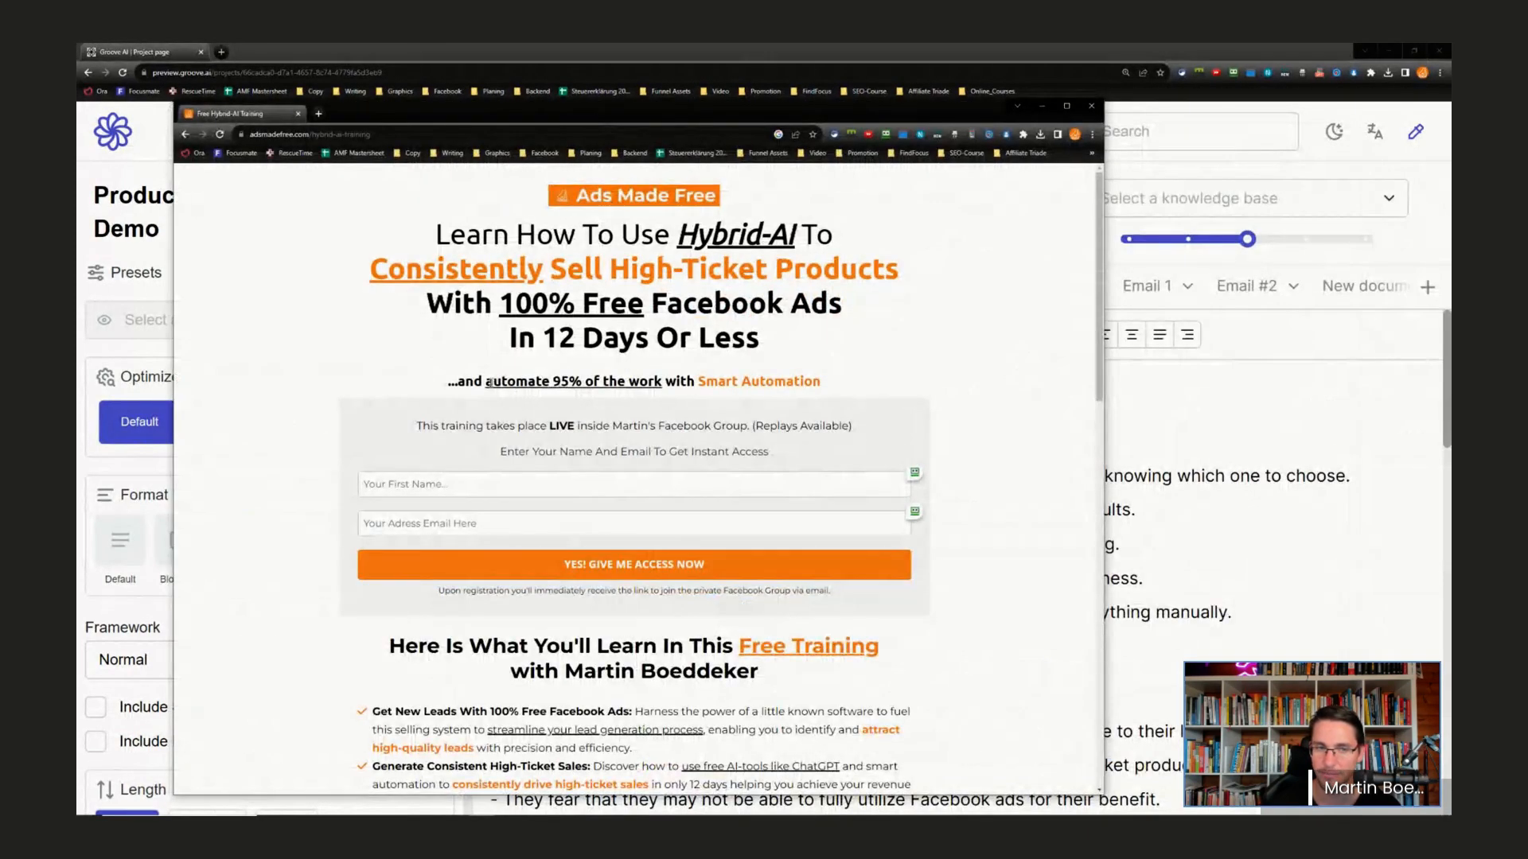
drag(489, 383, 662, 381)
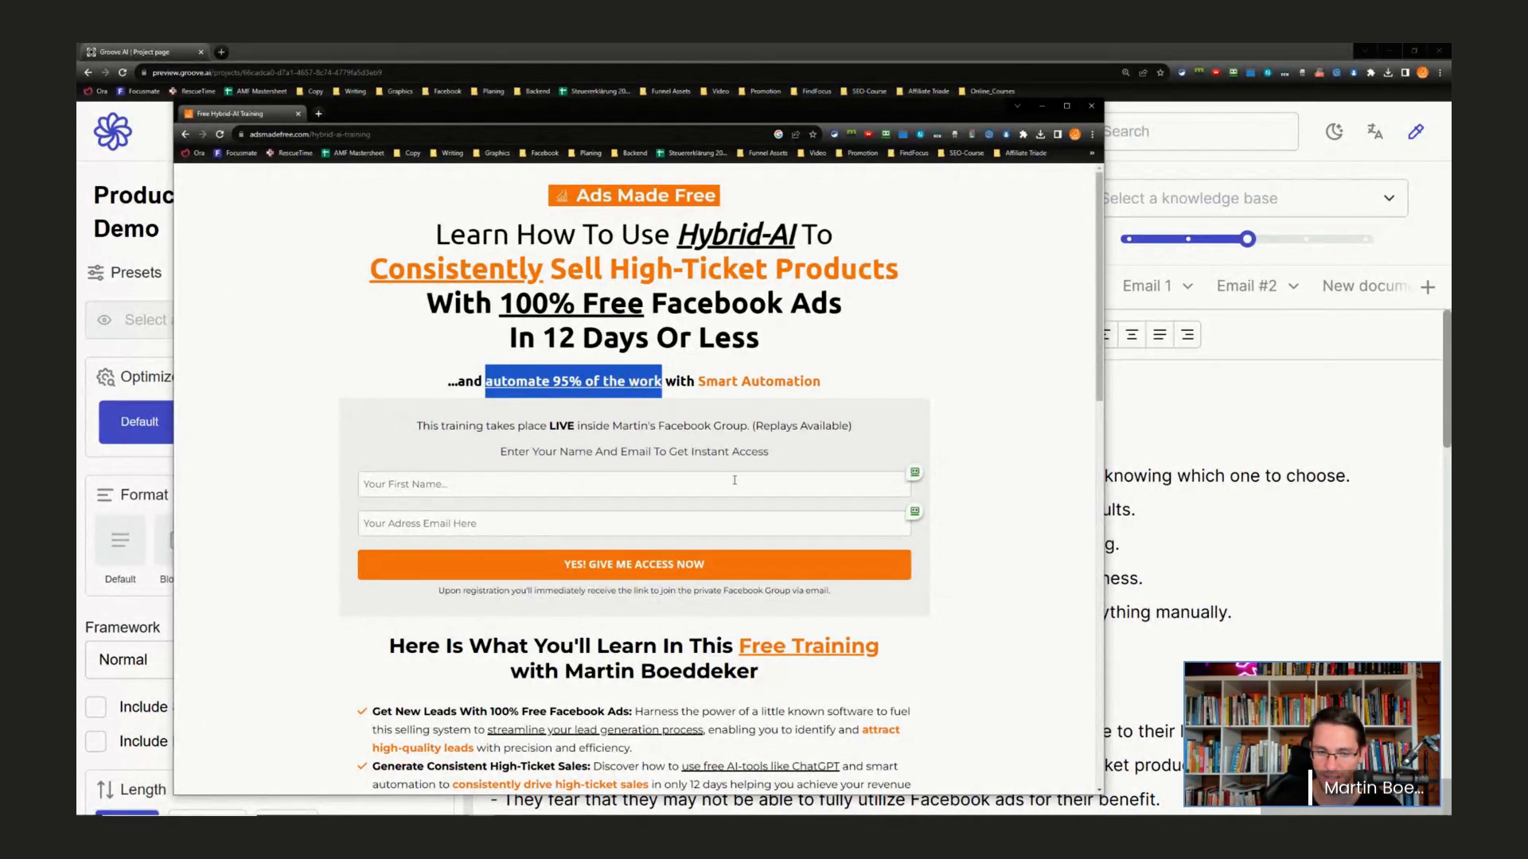
scroll(551, 381, down, 5)
scroll(551, 381, up, 2)
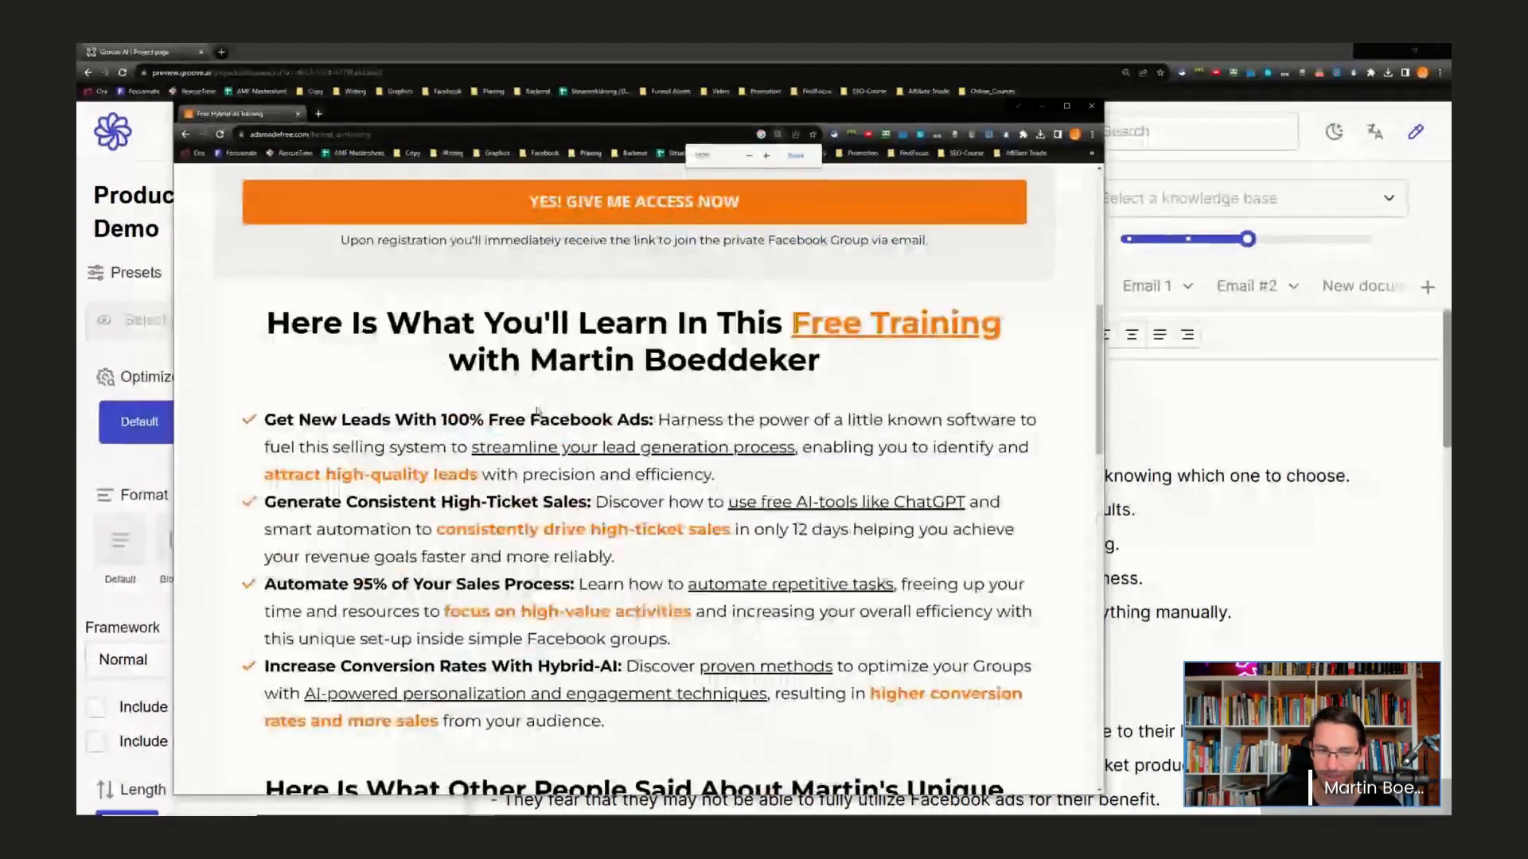
drag(337, 420, 650, 420)
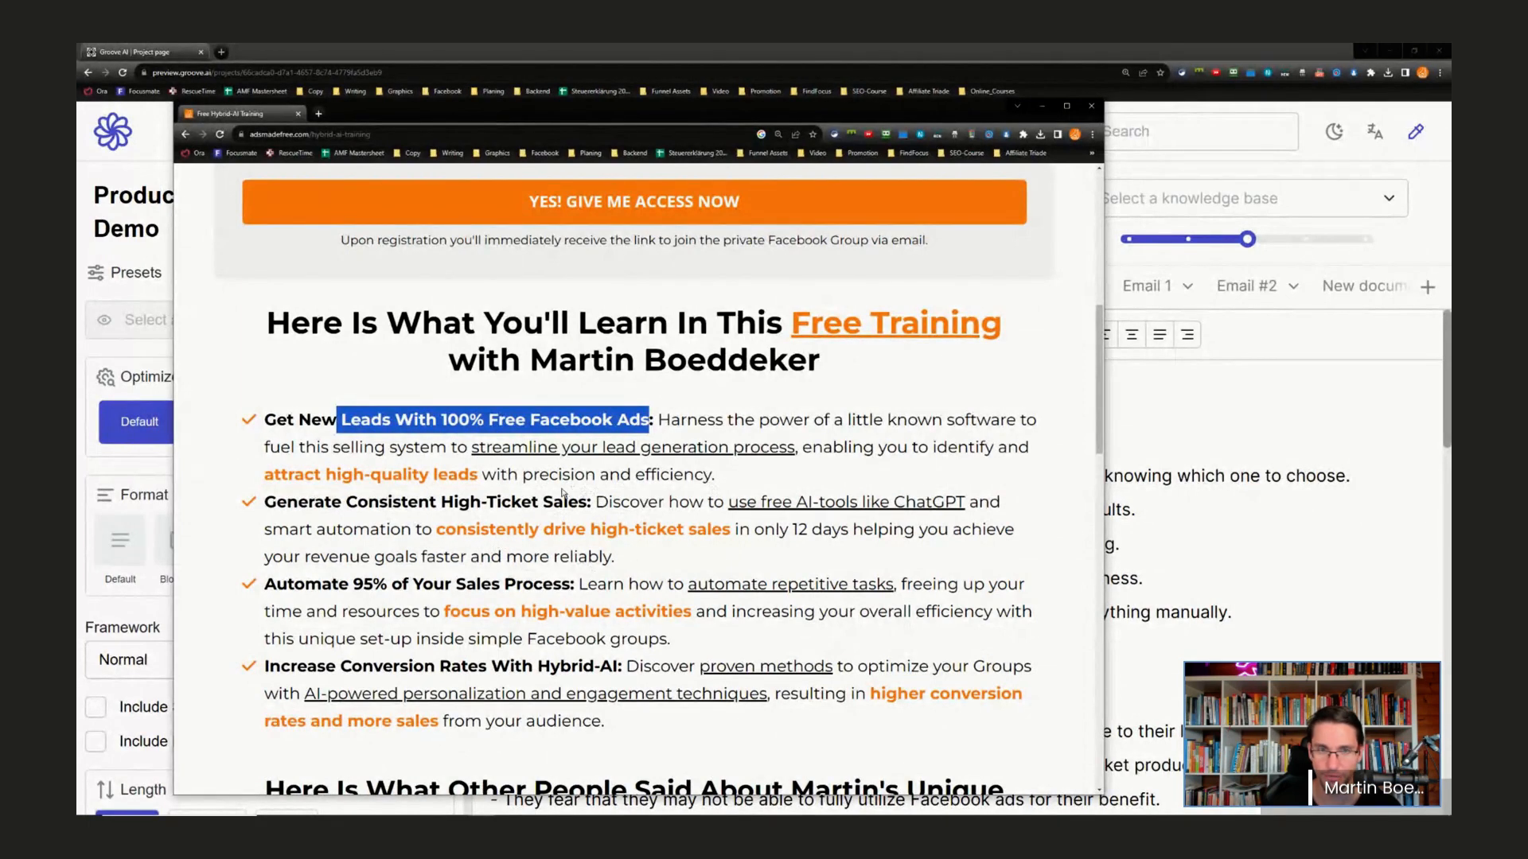
- Open adsmadefree.com/groove-ai in a new browser tab beside the free training page
click(318, 114)
text(gro)
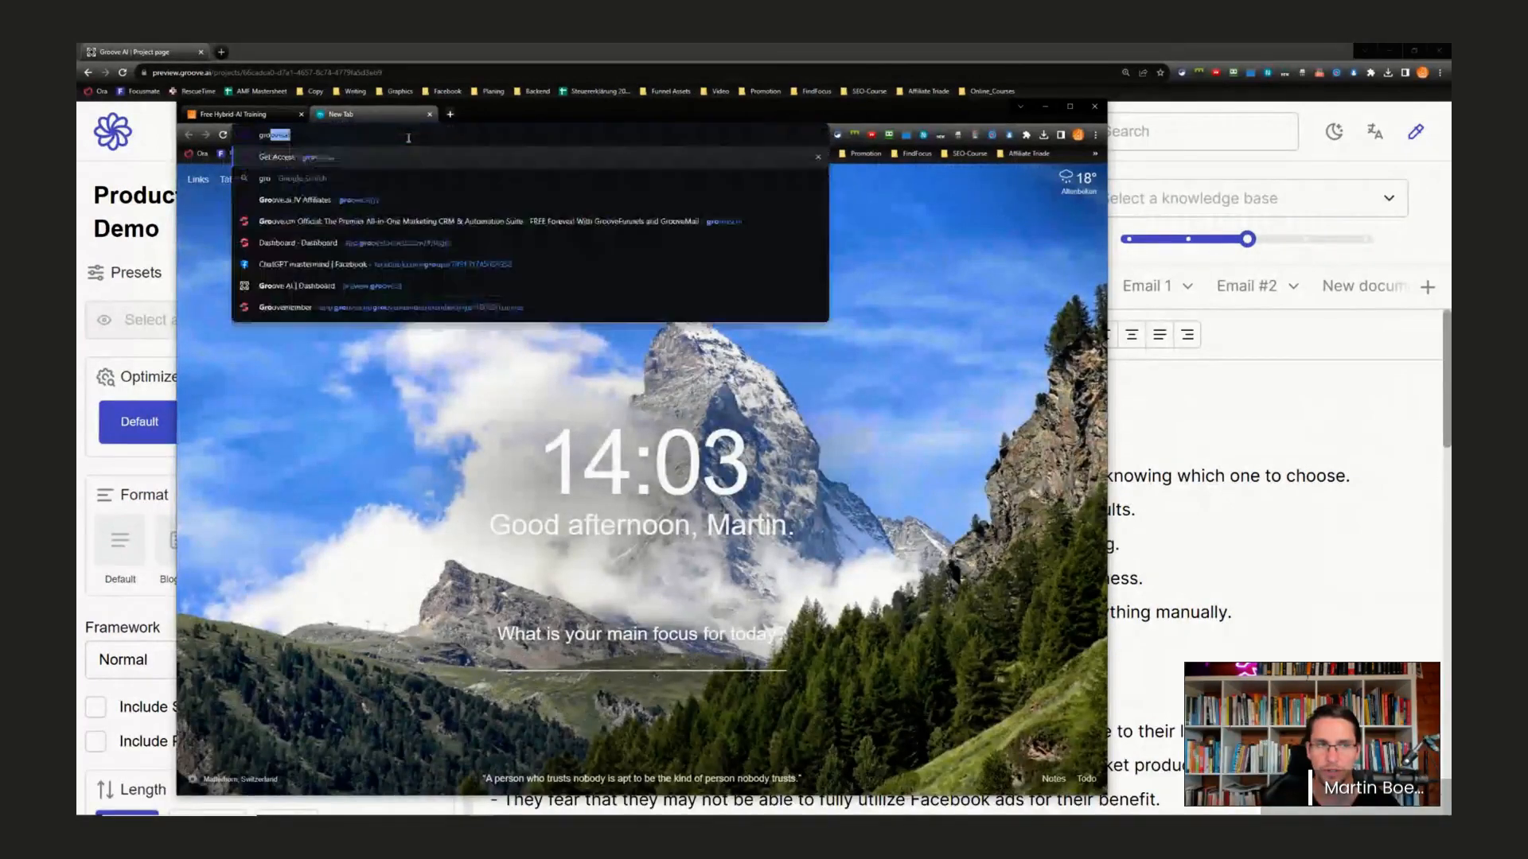
key(BackSpace)
key(BackSpace)
key(BackSpace)
key(BackSpace)
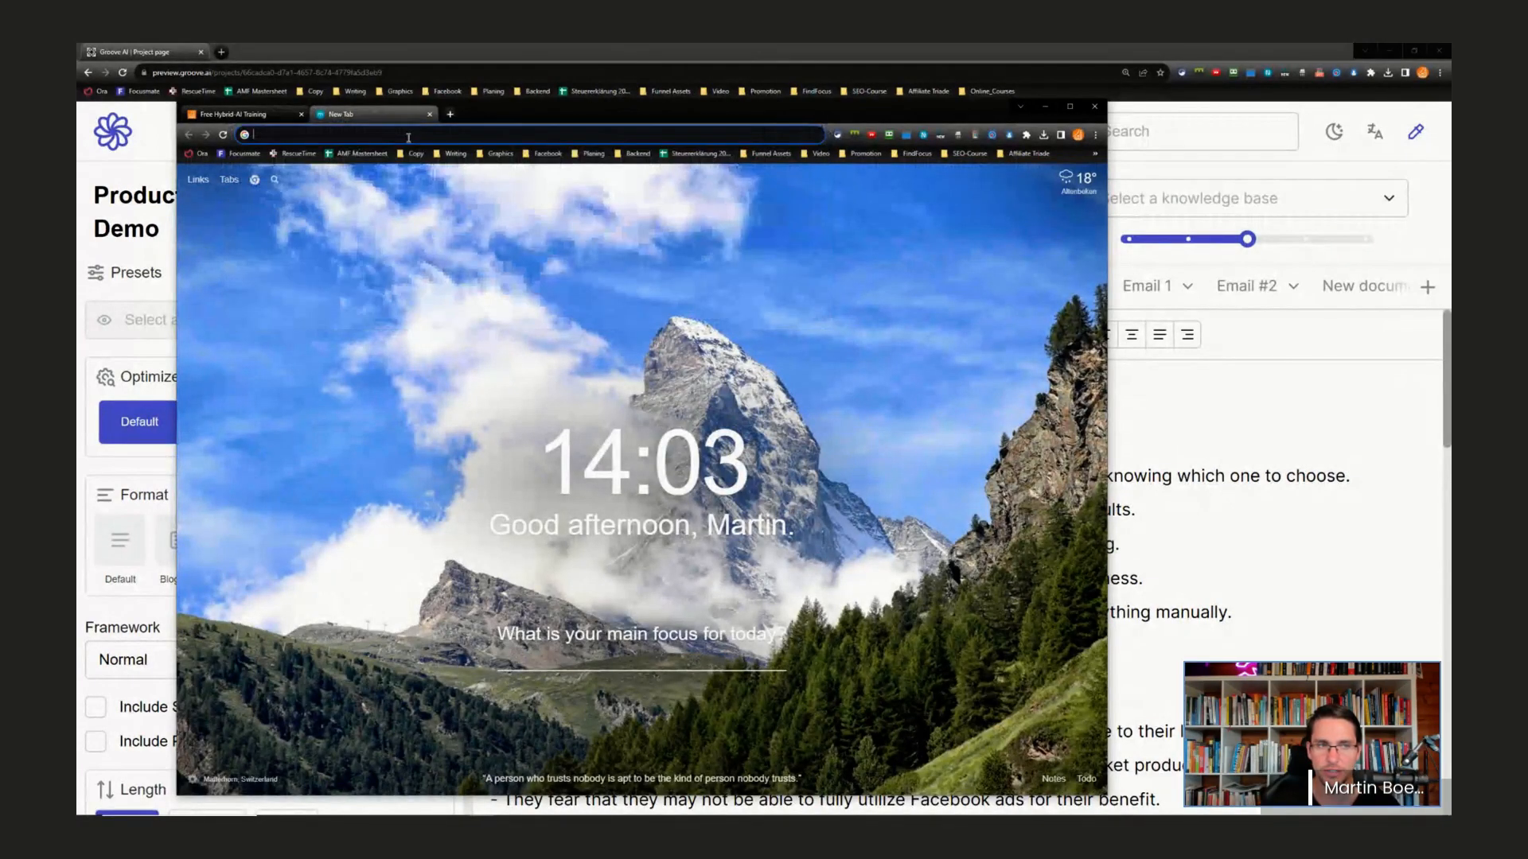
text(adsmadefree.com/groove-ai)
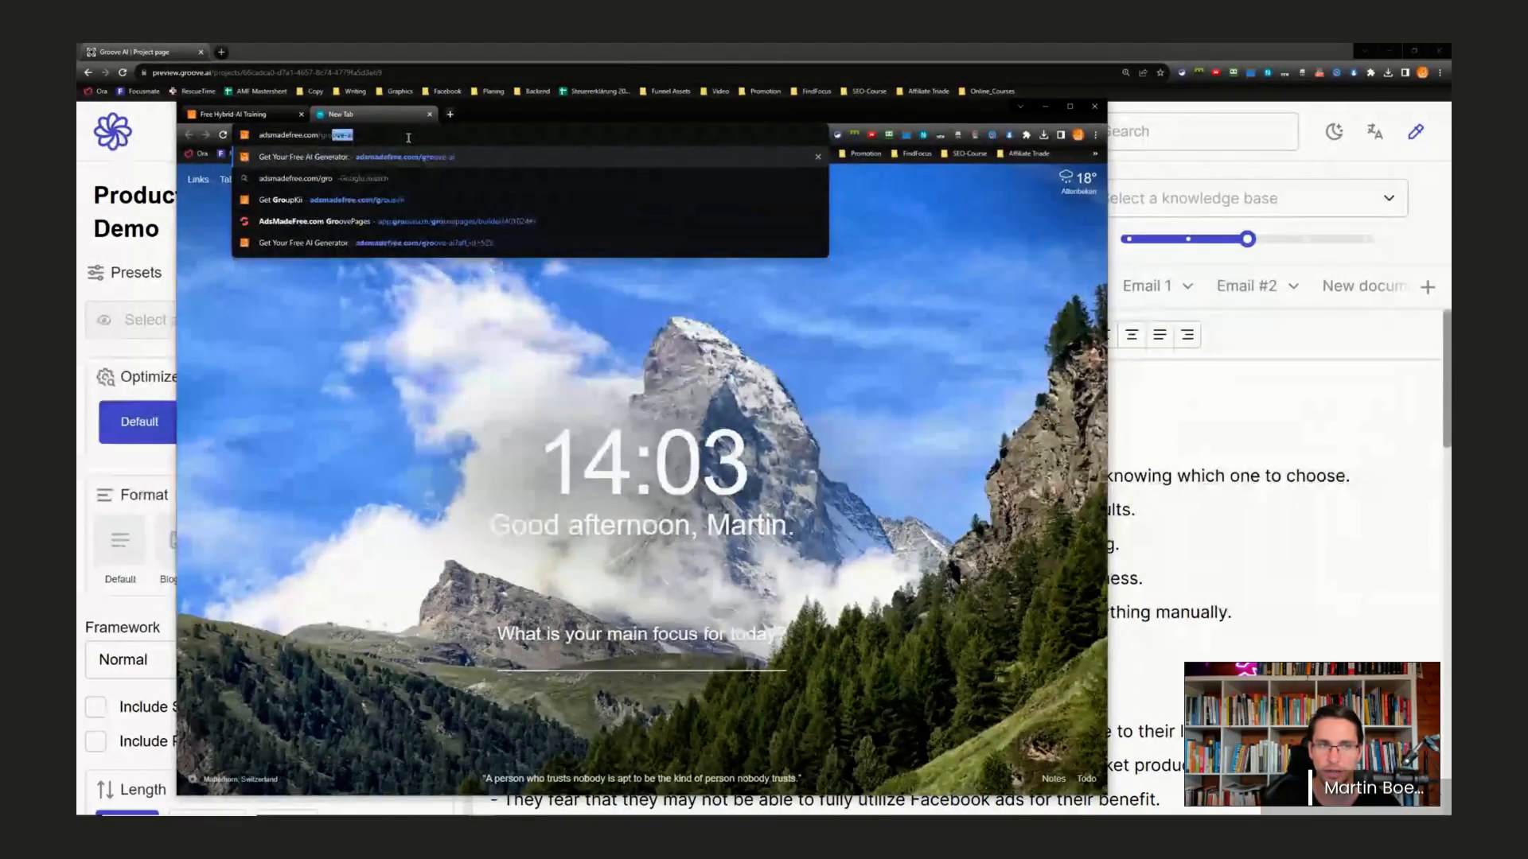
key(Return)
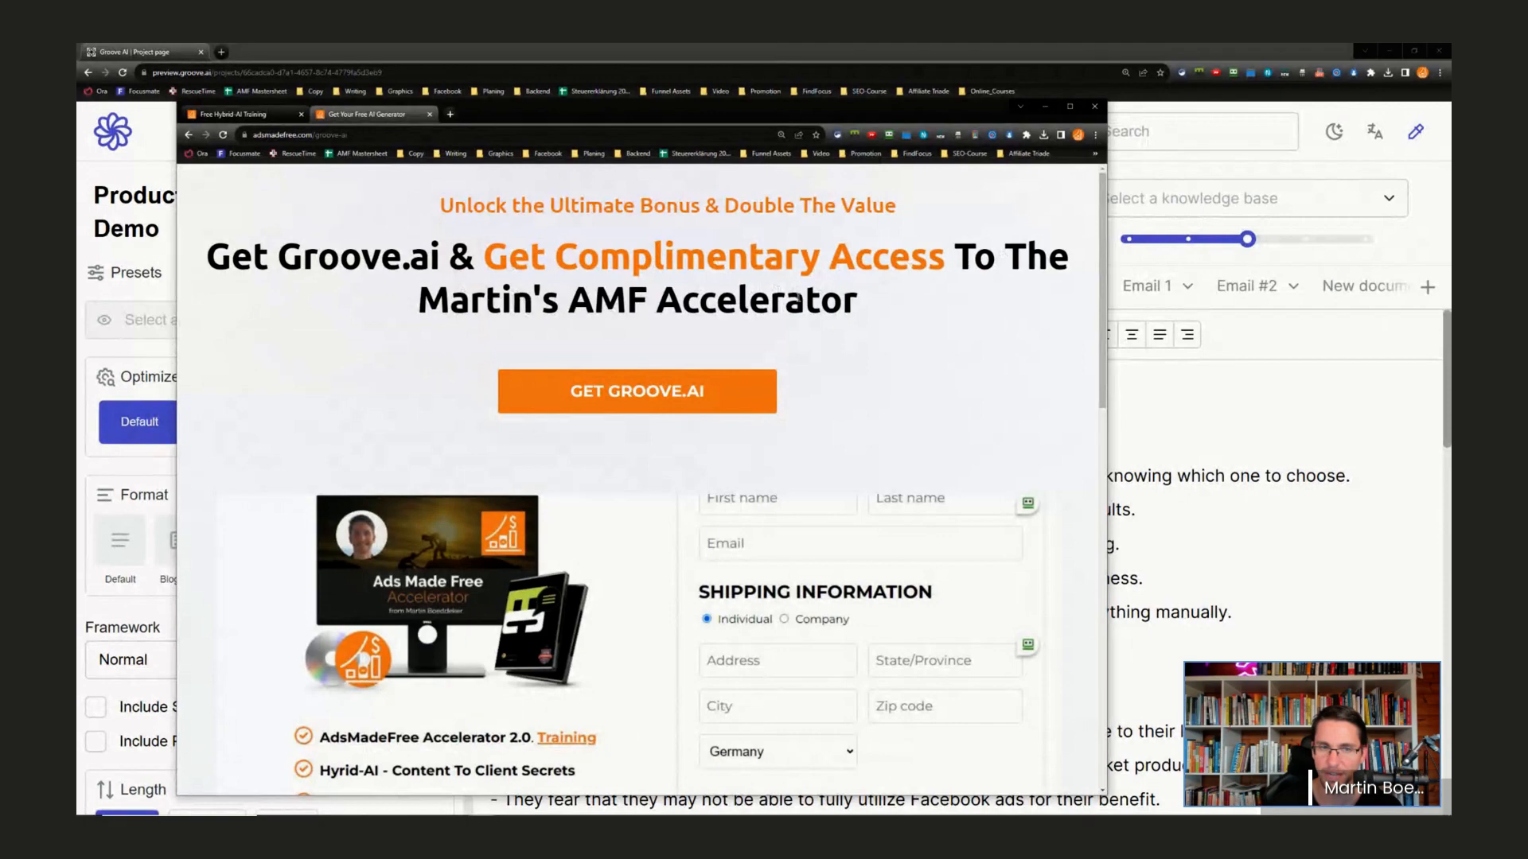
scroll(710, 443, down, 3)
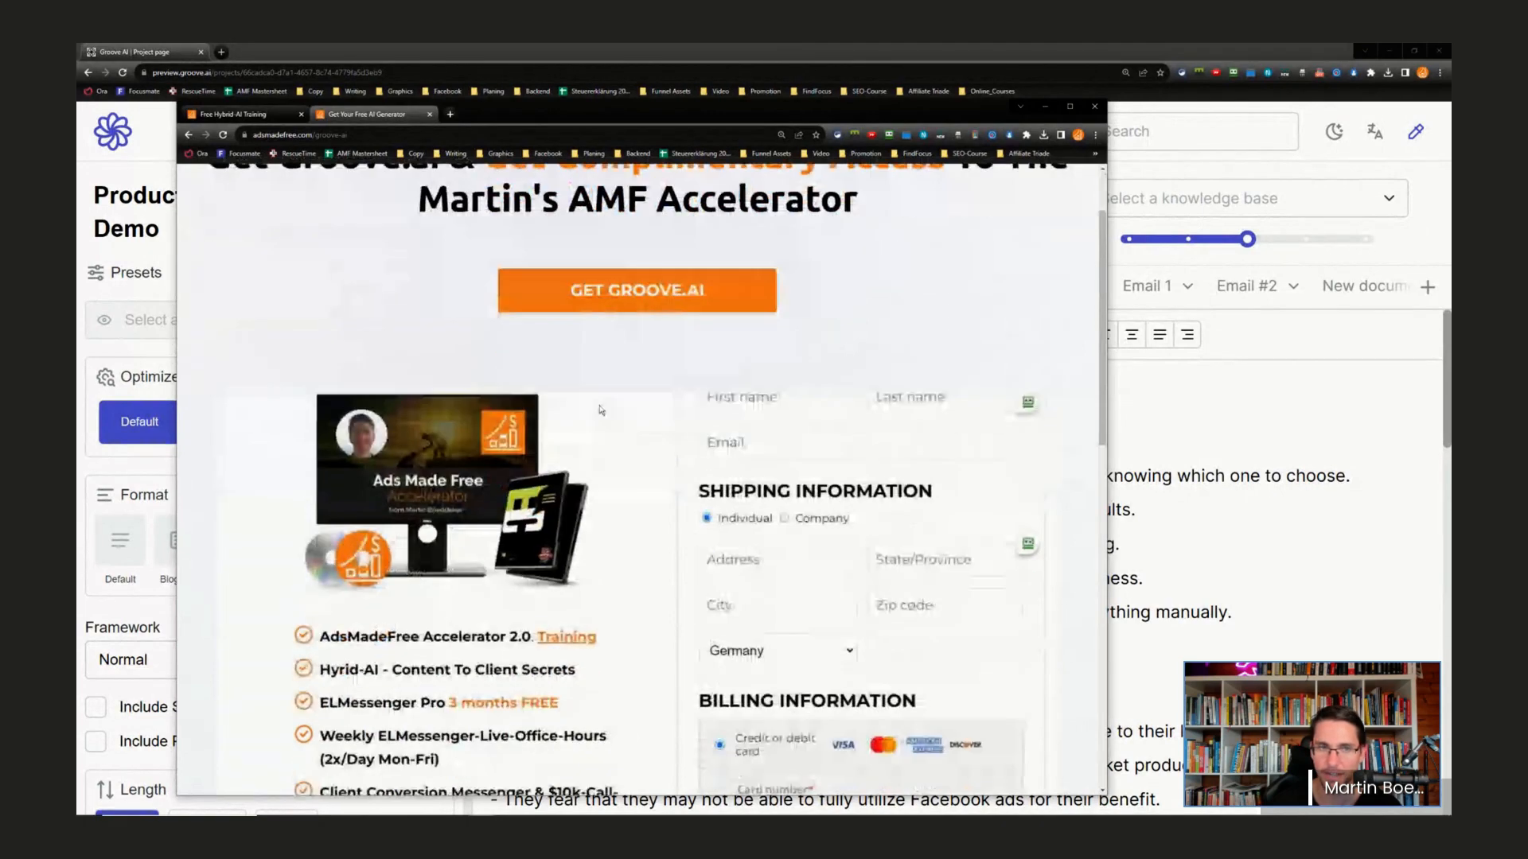
- Reposition the browser window, return to the Free Hybrid-AI Training page, and review it down to the Register Now section at reduced zoom
drag(588, 117, 732, 166)
click(418, 164)
scroll(713, 532, down, 1)
scroll(713, 532, down, 3)
key(ctrl+minus)
key(ctrl+minus)
key(ctrl+minus)
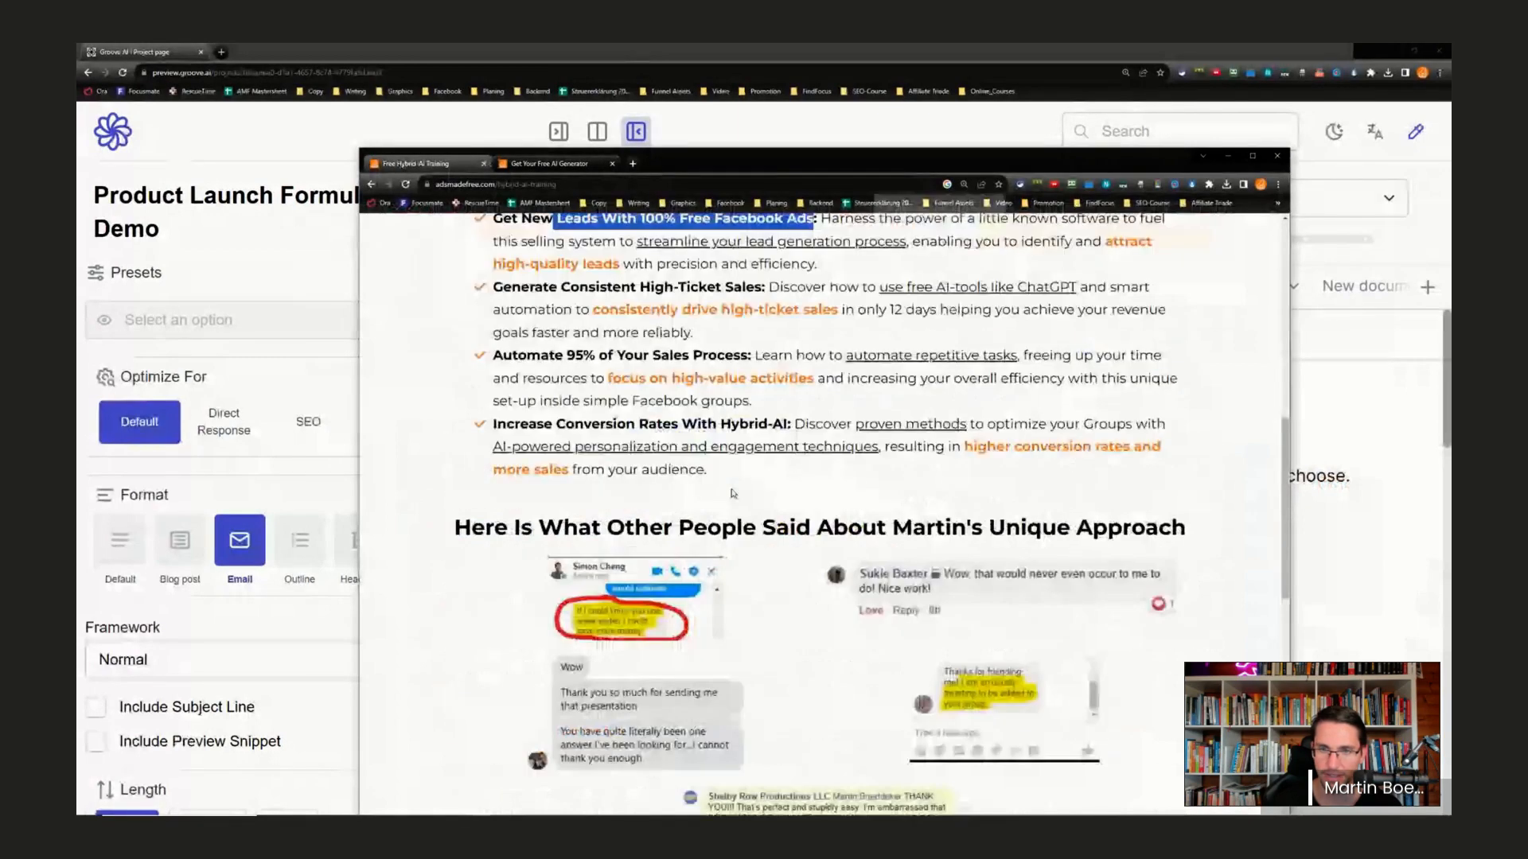
scroll(710, 470, up, 3)
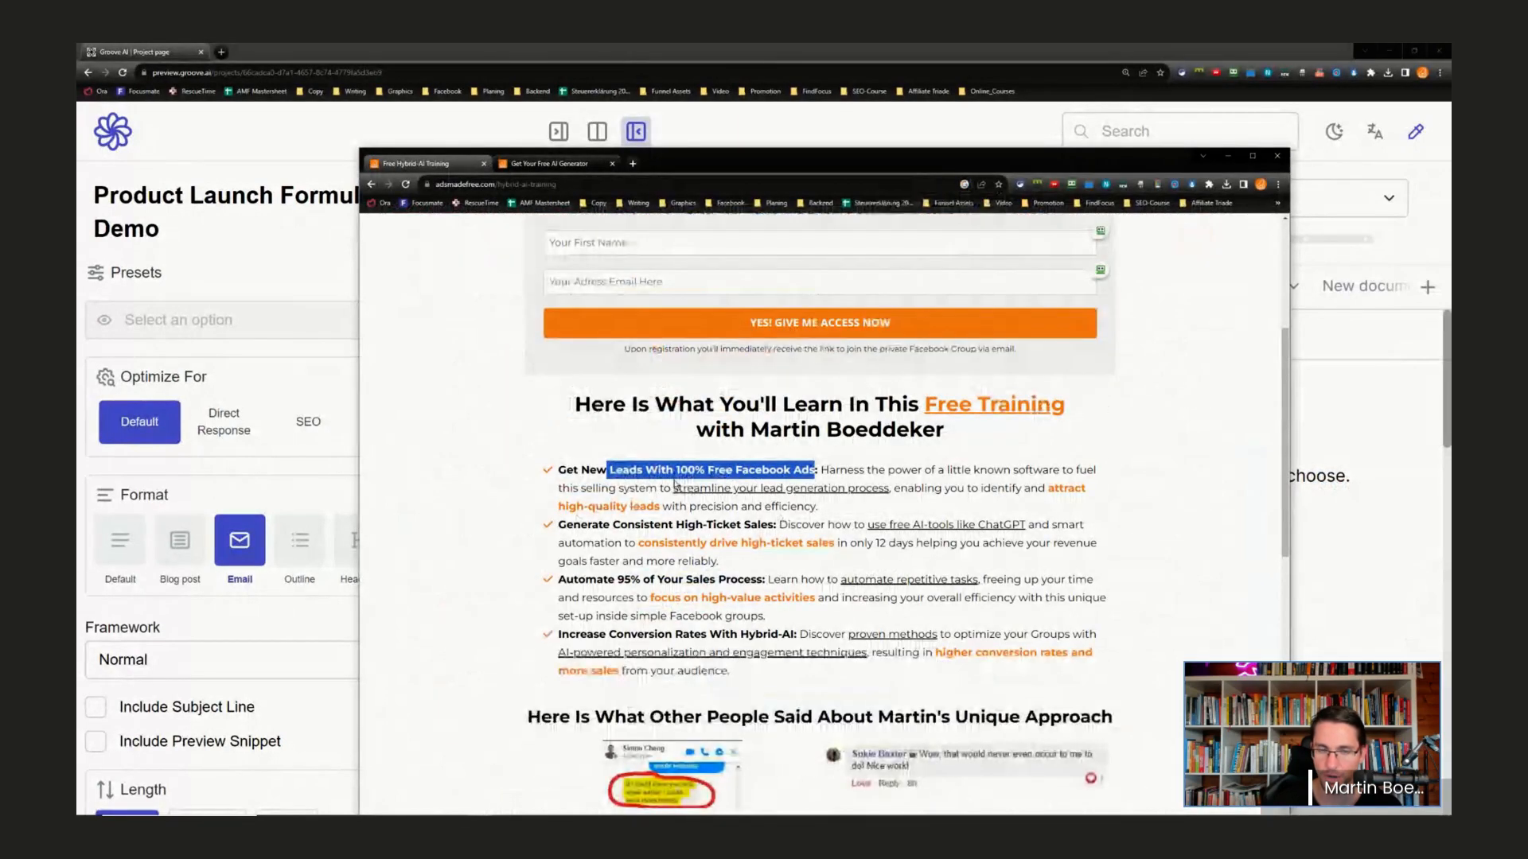
scroll(712, 474, up, 3)
scroll(740, 509, down, 6)
scroll(740, 509, down, 5)
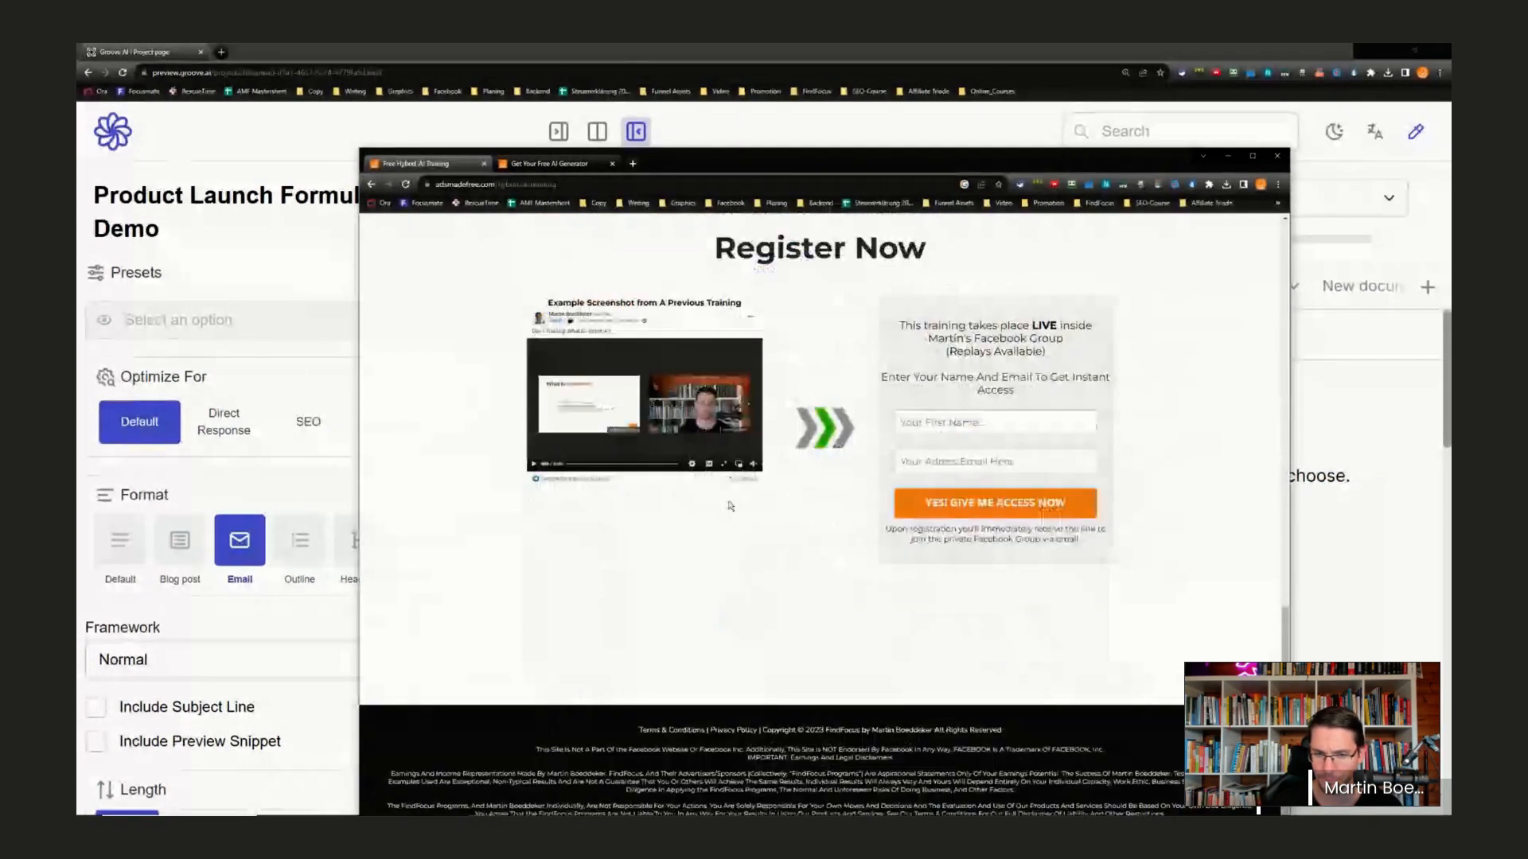
scroll(718, 452, up, 10)
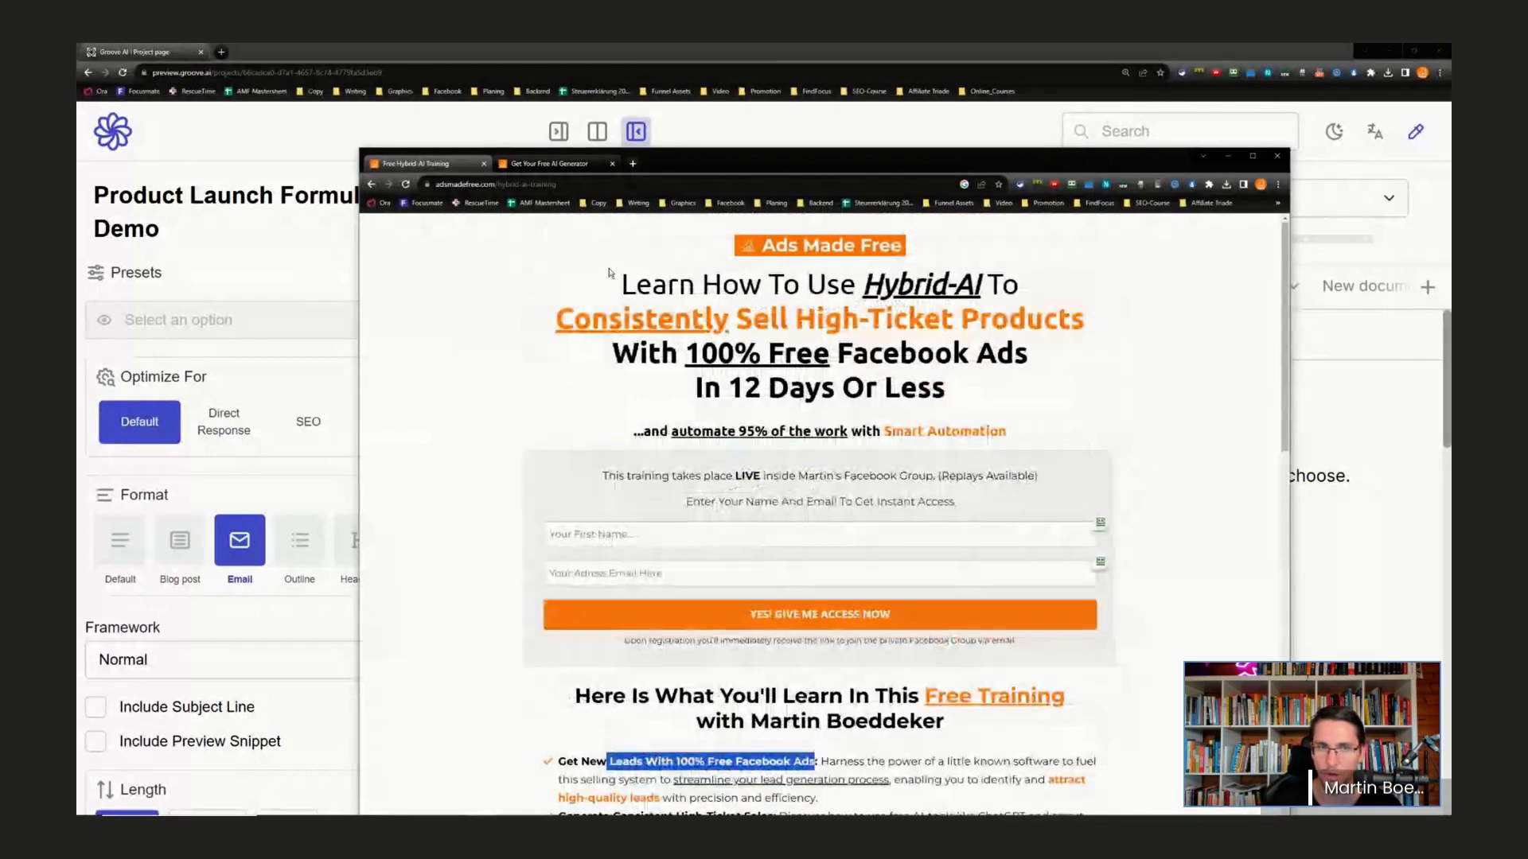
- Switch to the Groove.ai bonus offer page and read through its included items, pricing and order details
click(549, 163)
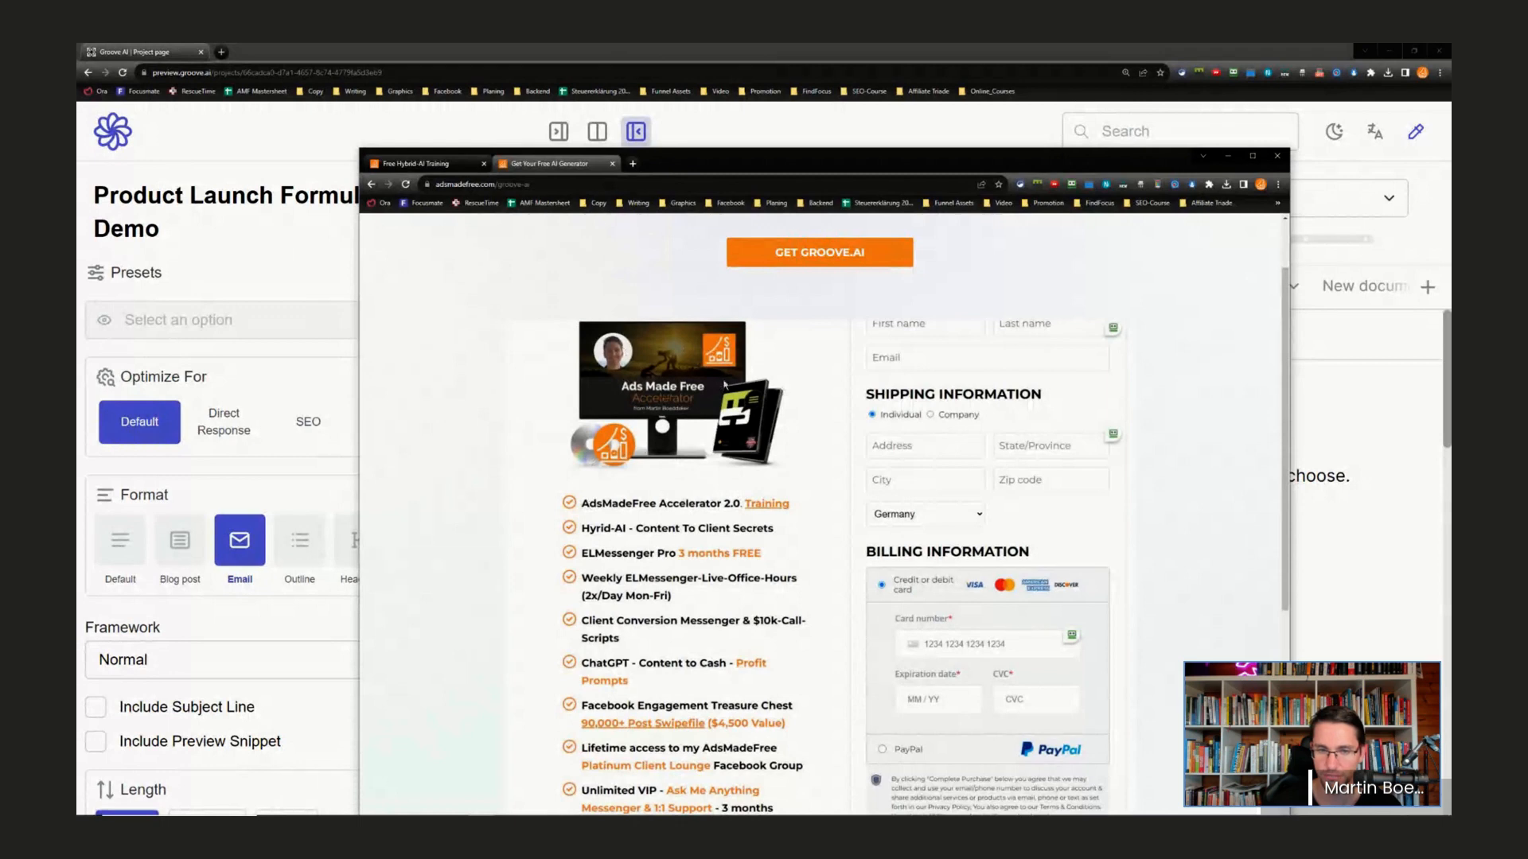
scroll(662, 500, down, 2)
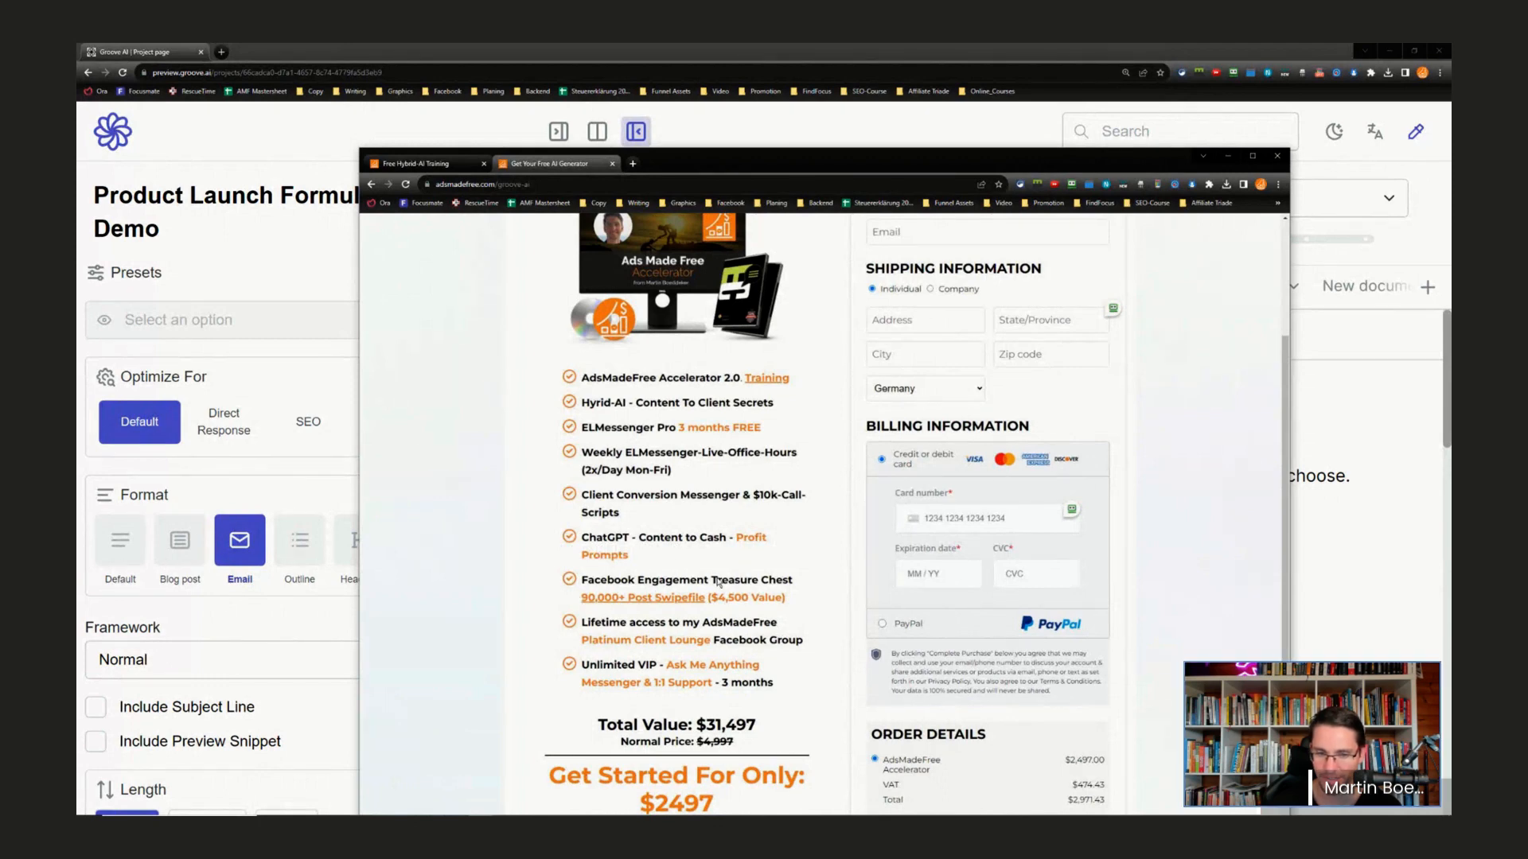
scroll(695, 592, down, 3)
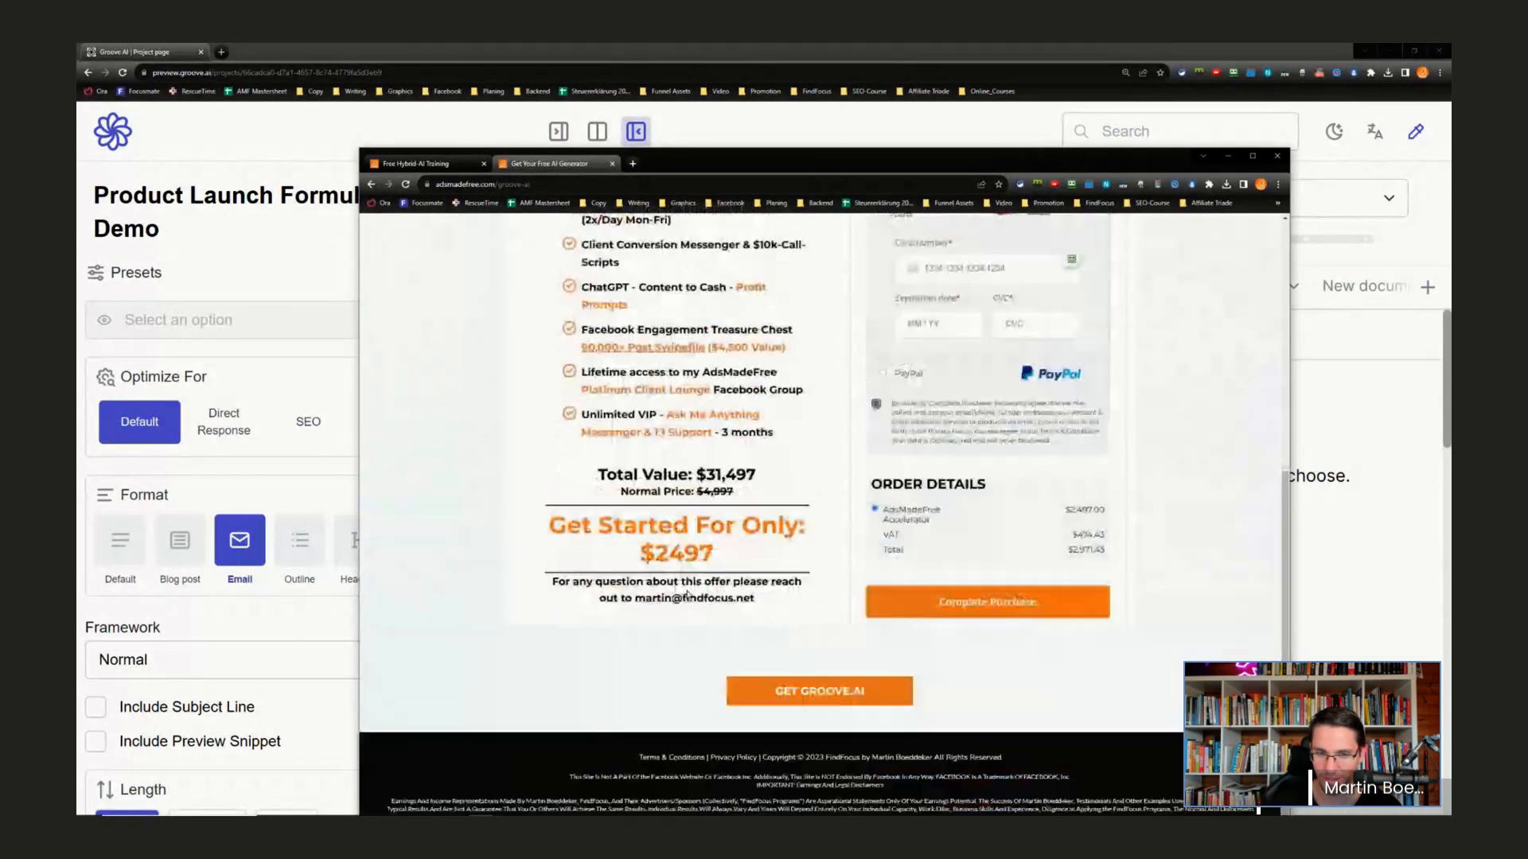
scroll(704, 478, up, 3)
scroll(704, 471, down, 5)
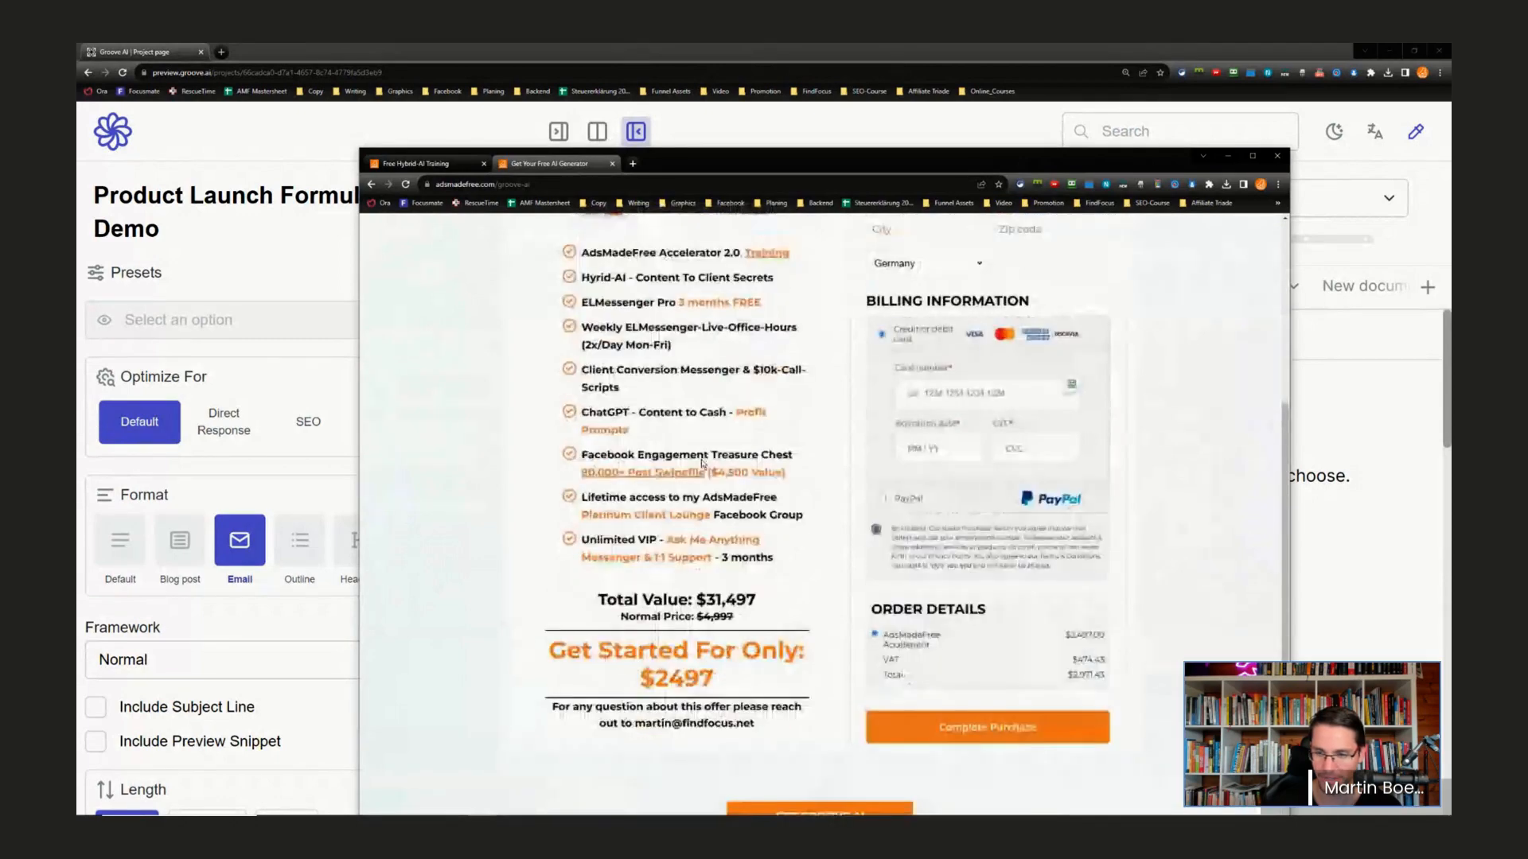
- Review the Groove.ai bonus offer page again, highlight its web address, and minimise the browser window to return to the project
scroll(914, 411, up, 7)
scroll(913, 411, up, 1)
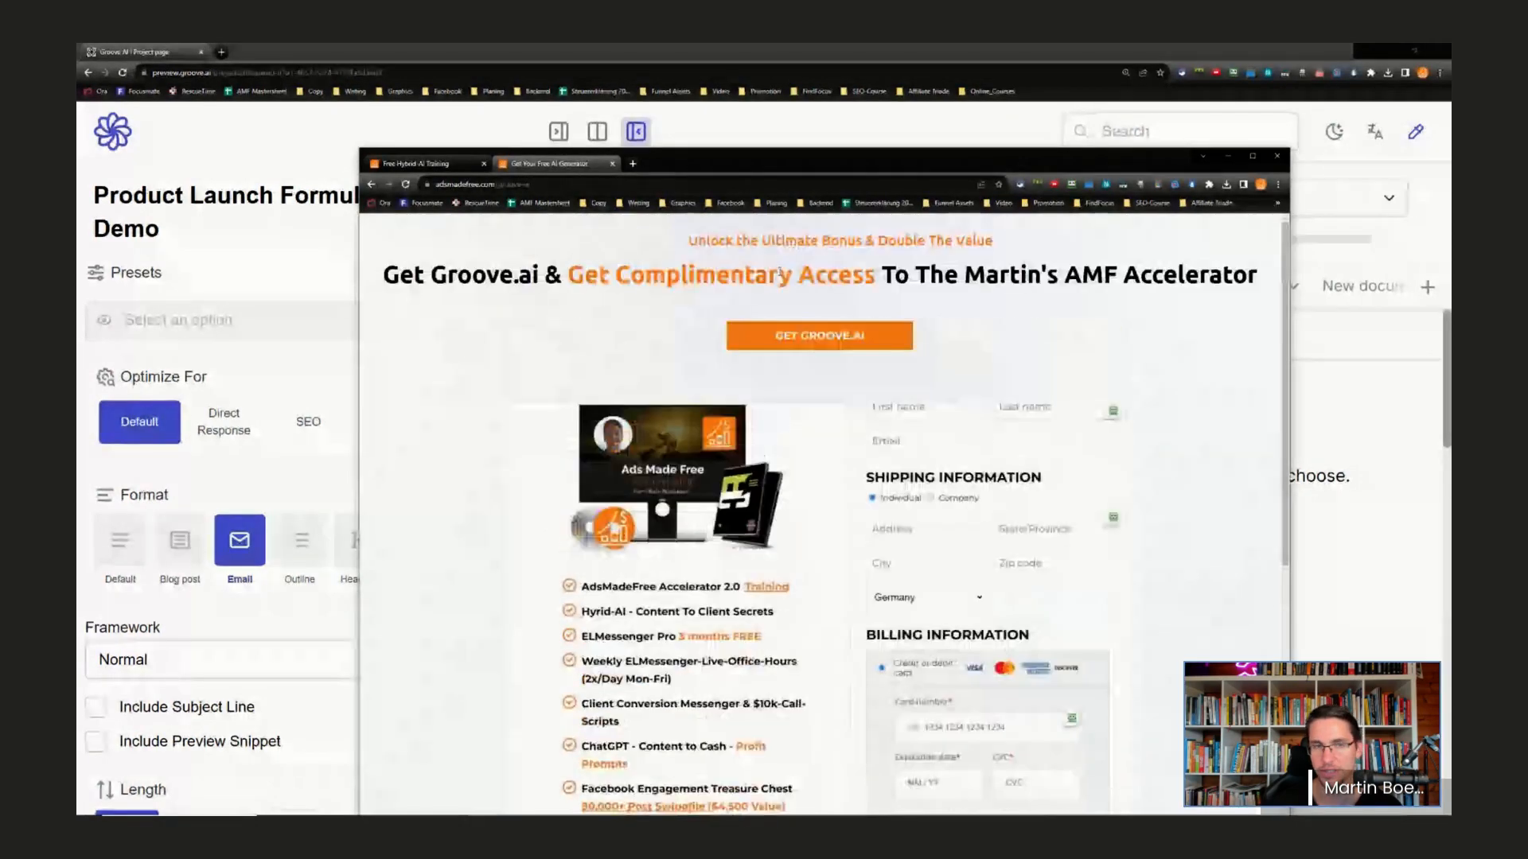
drag(560, 185, 296, 190)
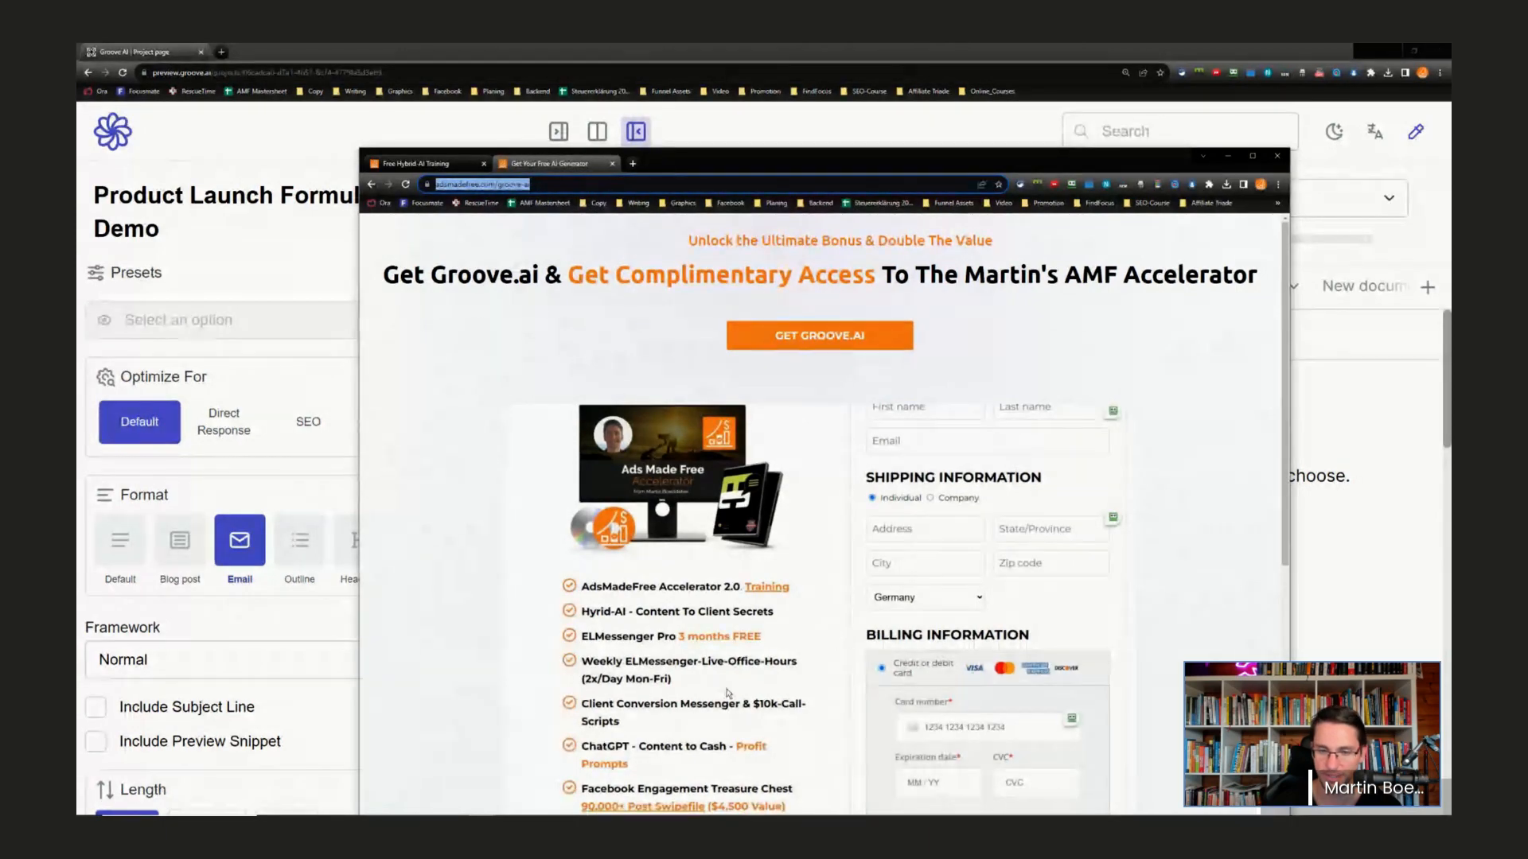
scroll(720, 590, down, 8)
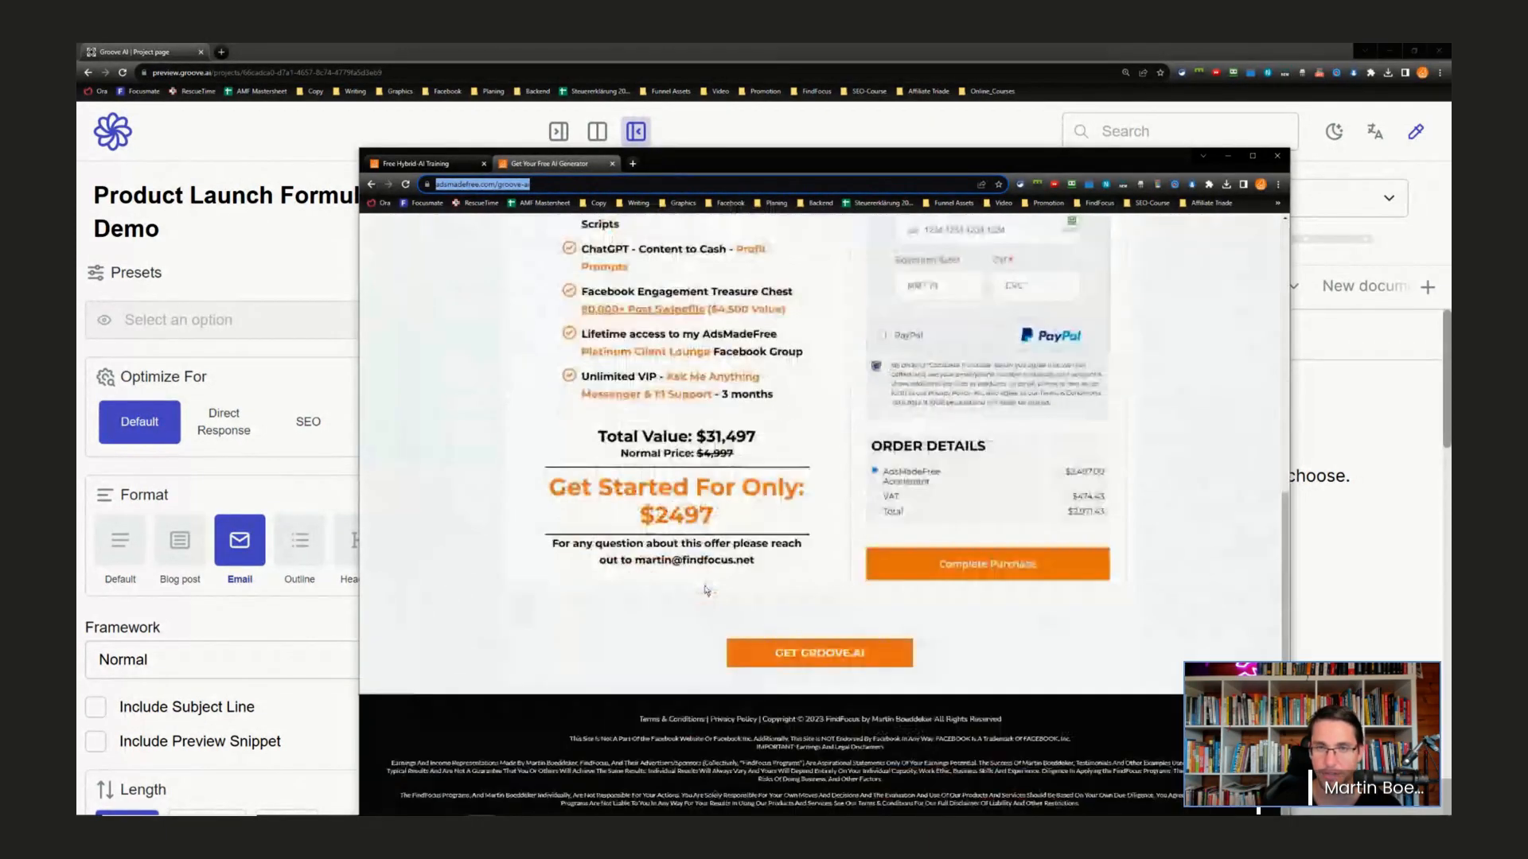
scroll(706, 590, up, 8)
click(1228, 156)
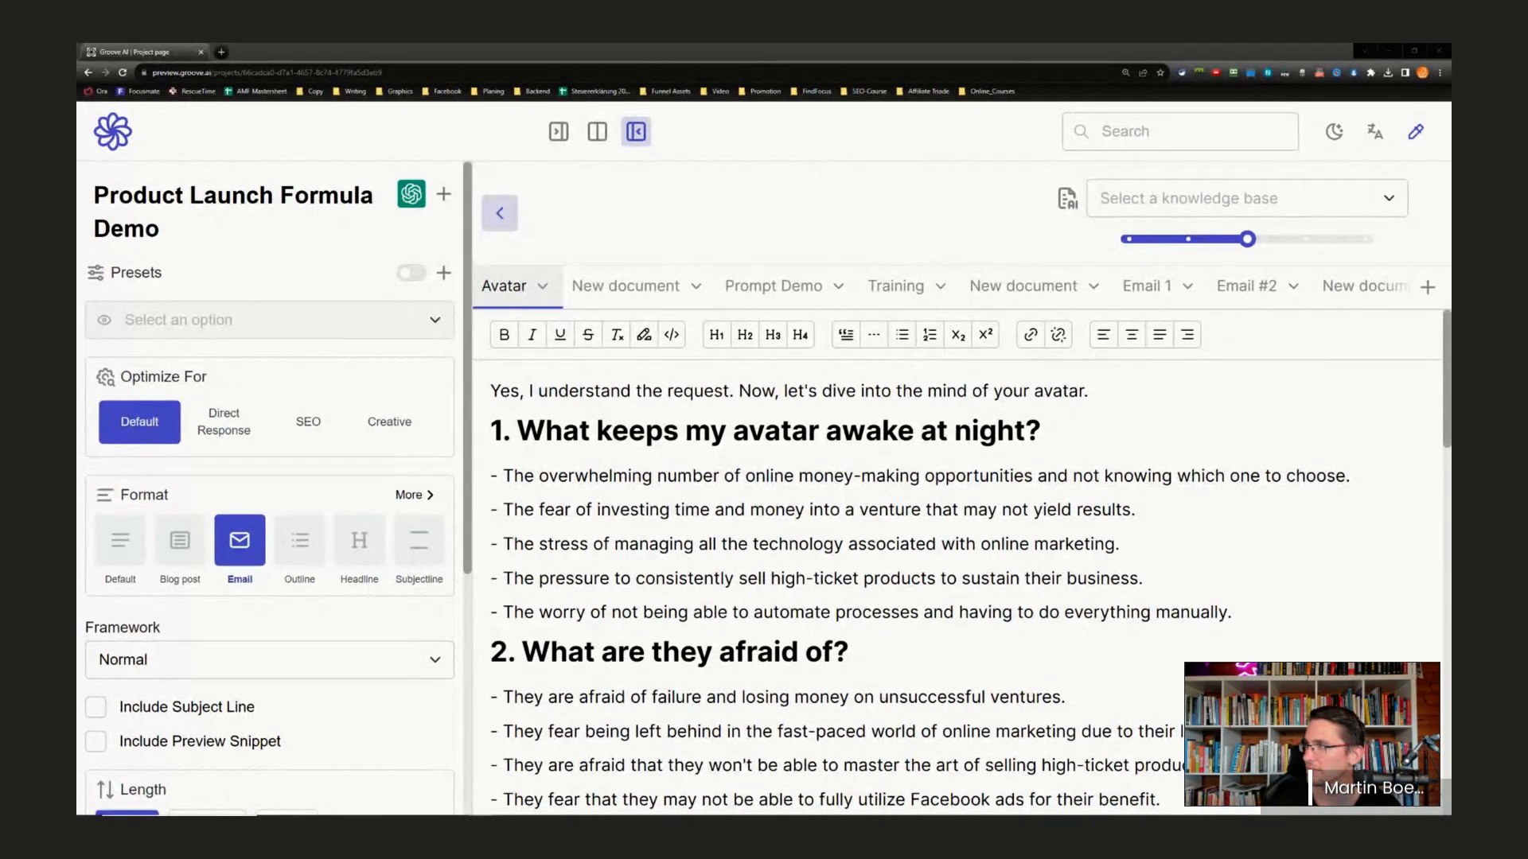
- Open the Email 1 and Email #2 documents and read through both promotional emails for the free training
drag(1512, 285, 1450, 287)
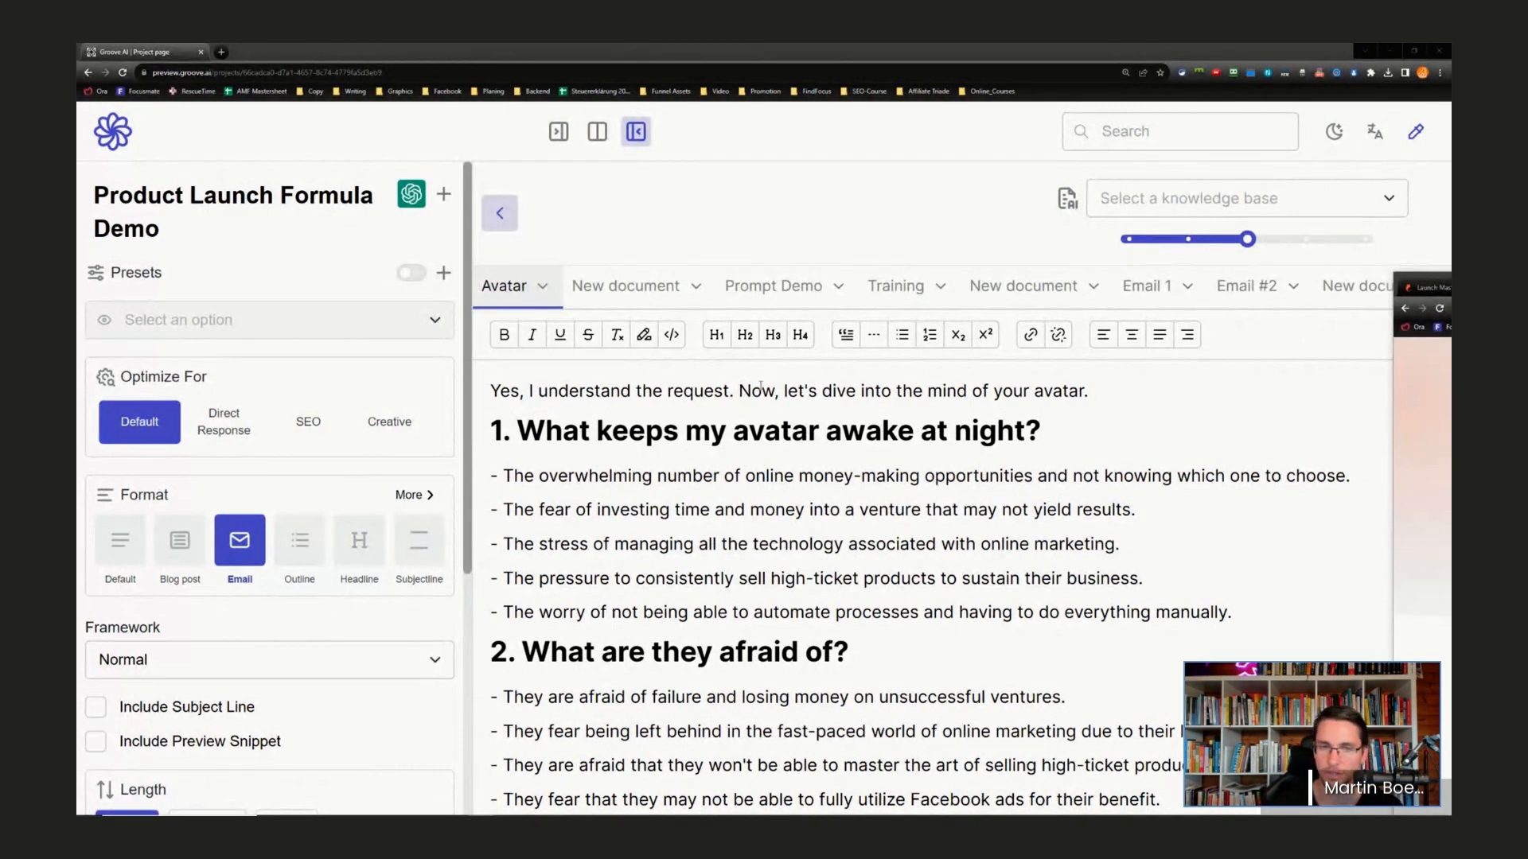
scroll(650, 482, down, 5)
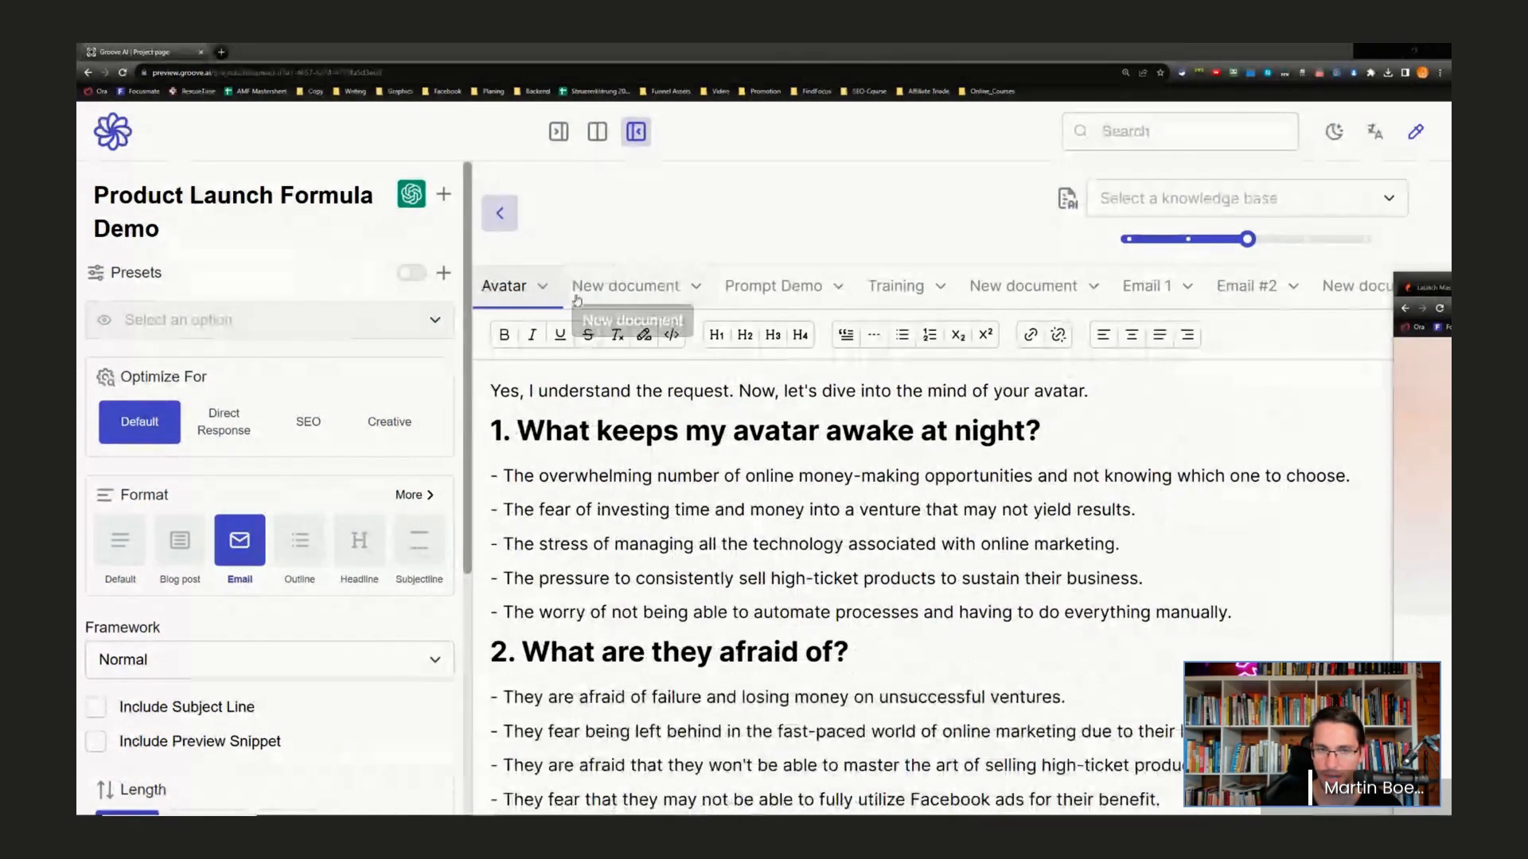
click(1149, 288)
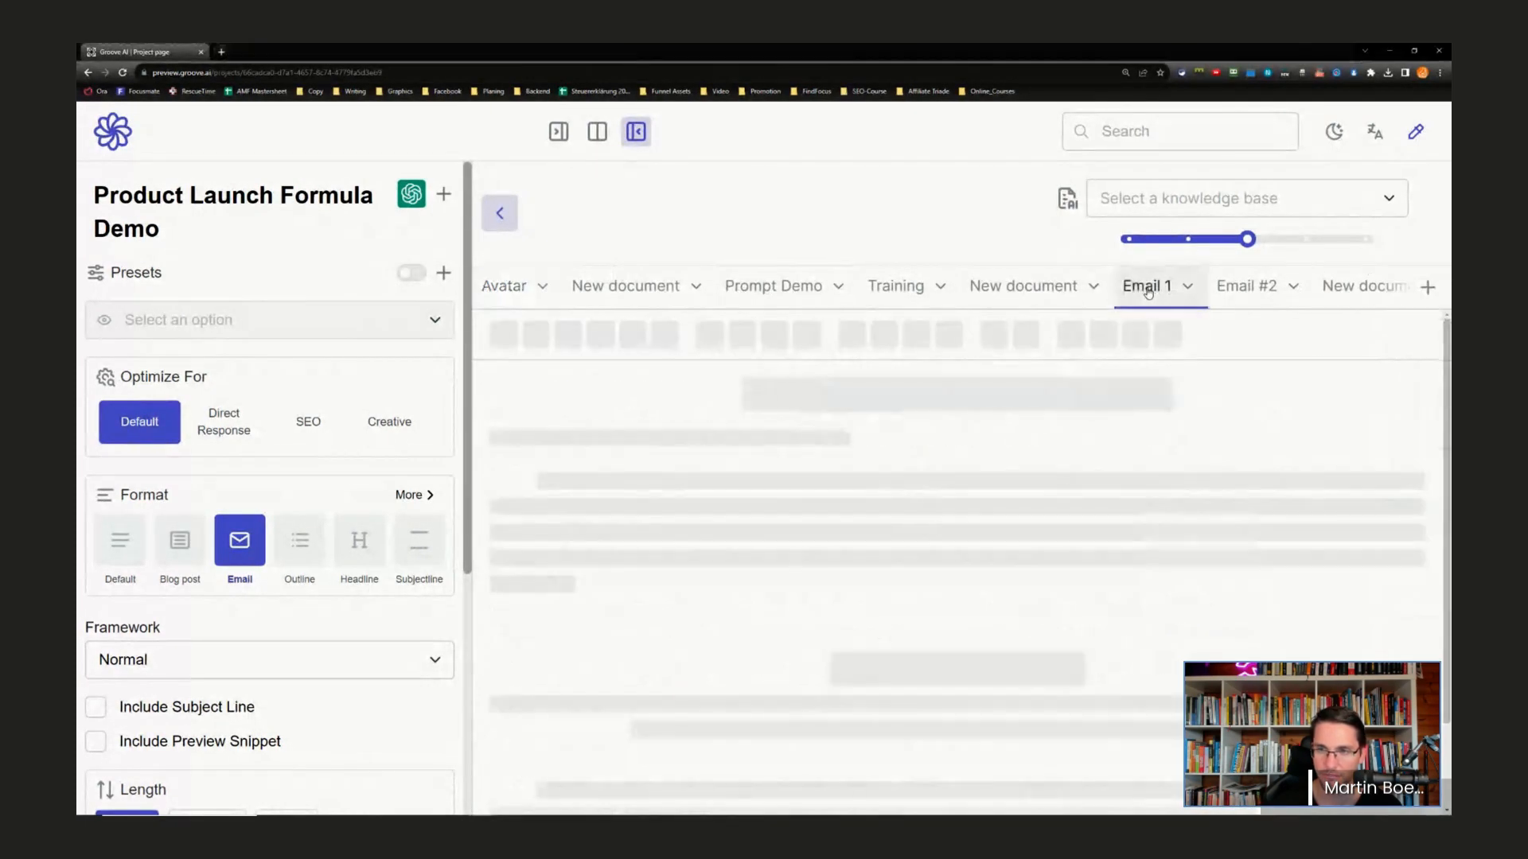
scroll(580, 460, down, 7)
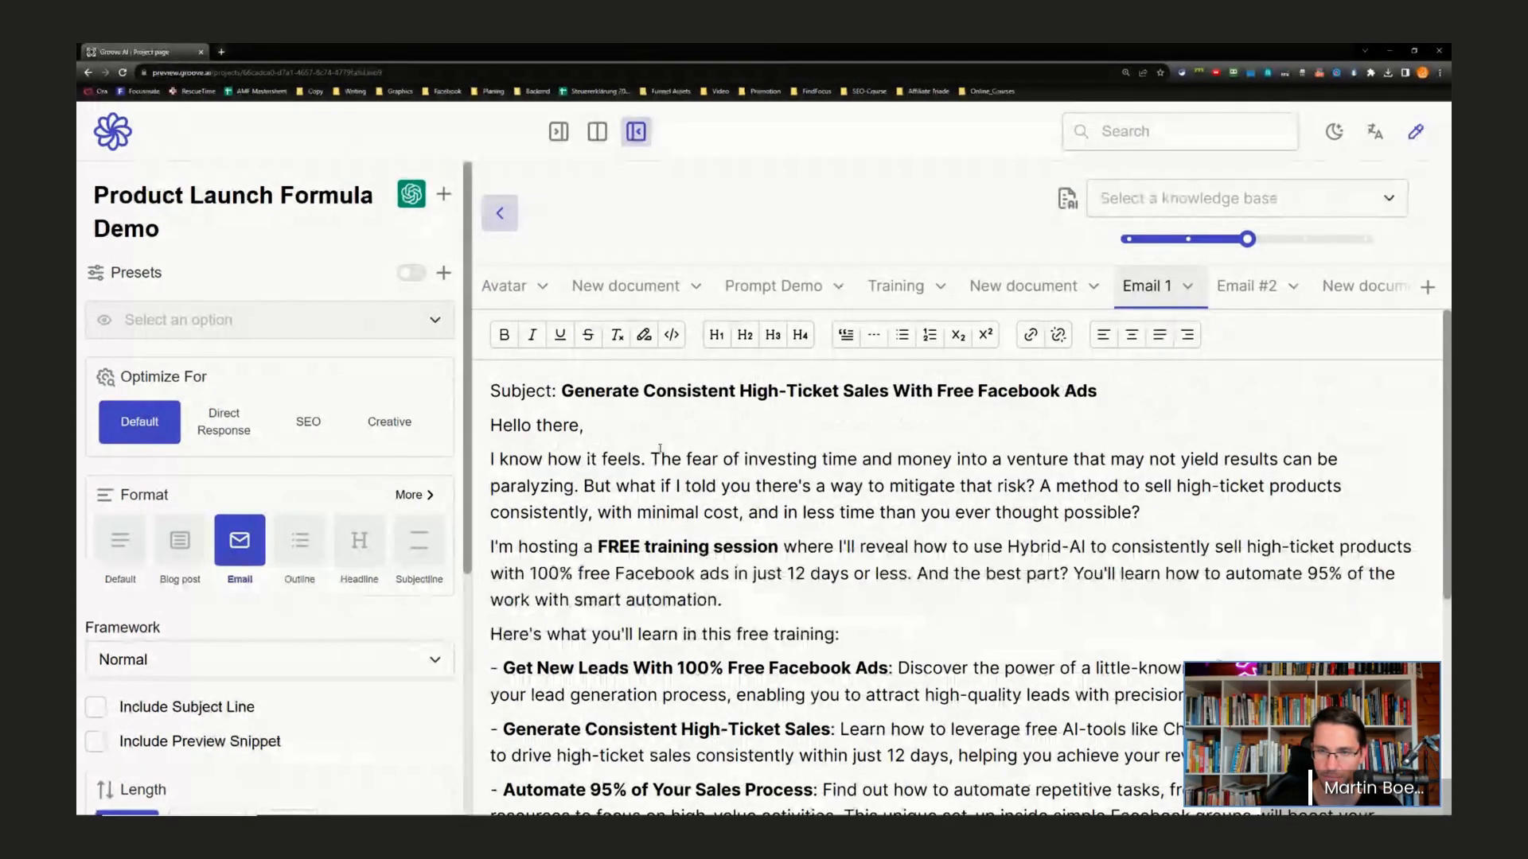
scroll(735, 552, down, 5)
scroll(734, 552, up, 5)
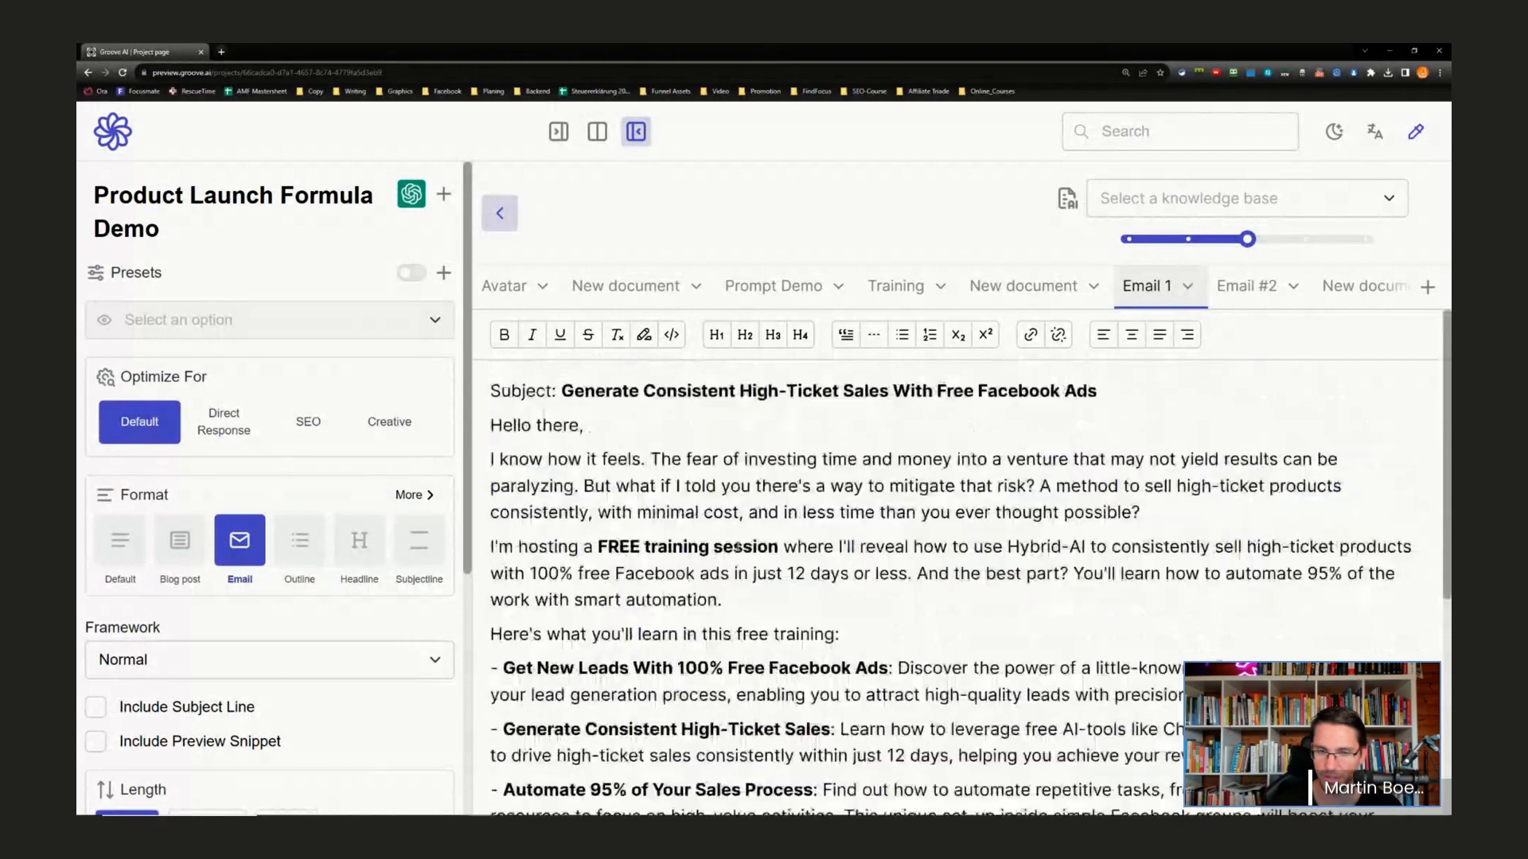
click(1250, 291)
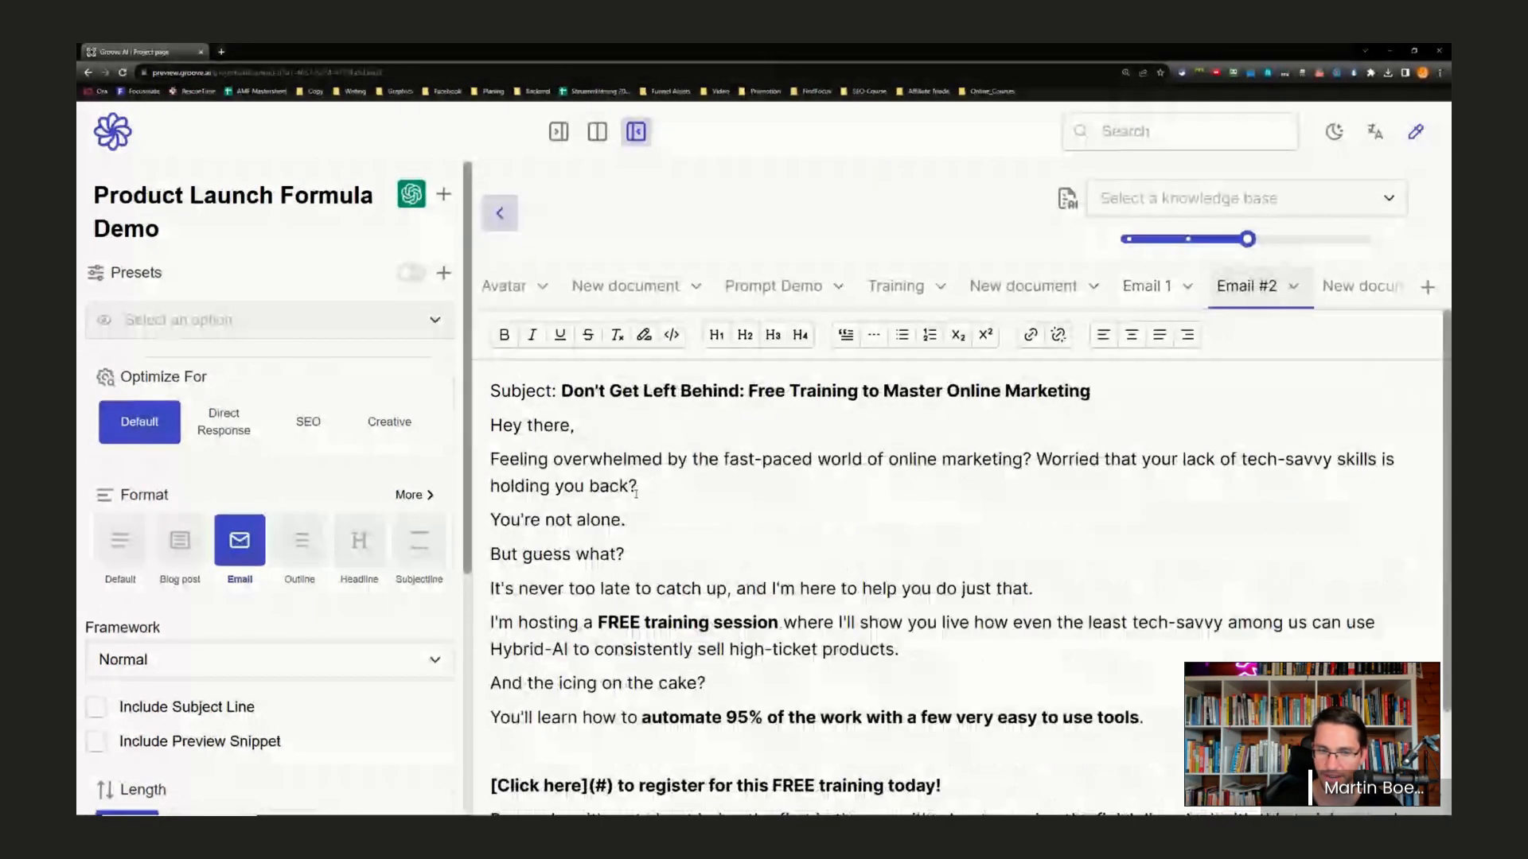
scroll(631, 358, down, 1)
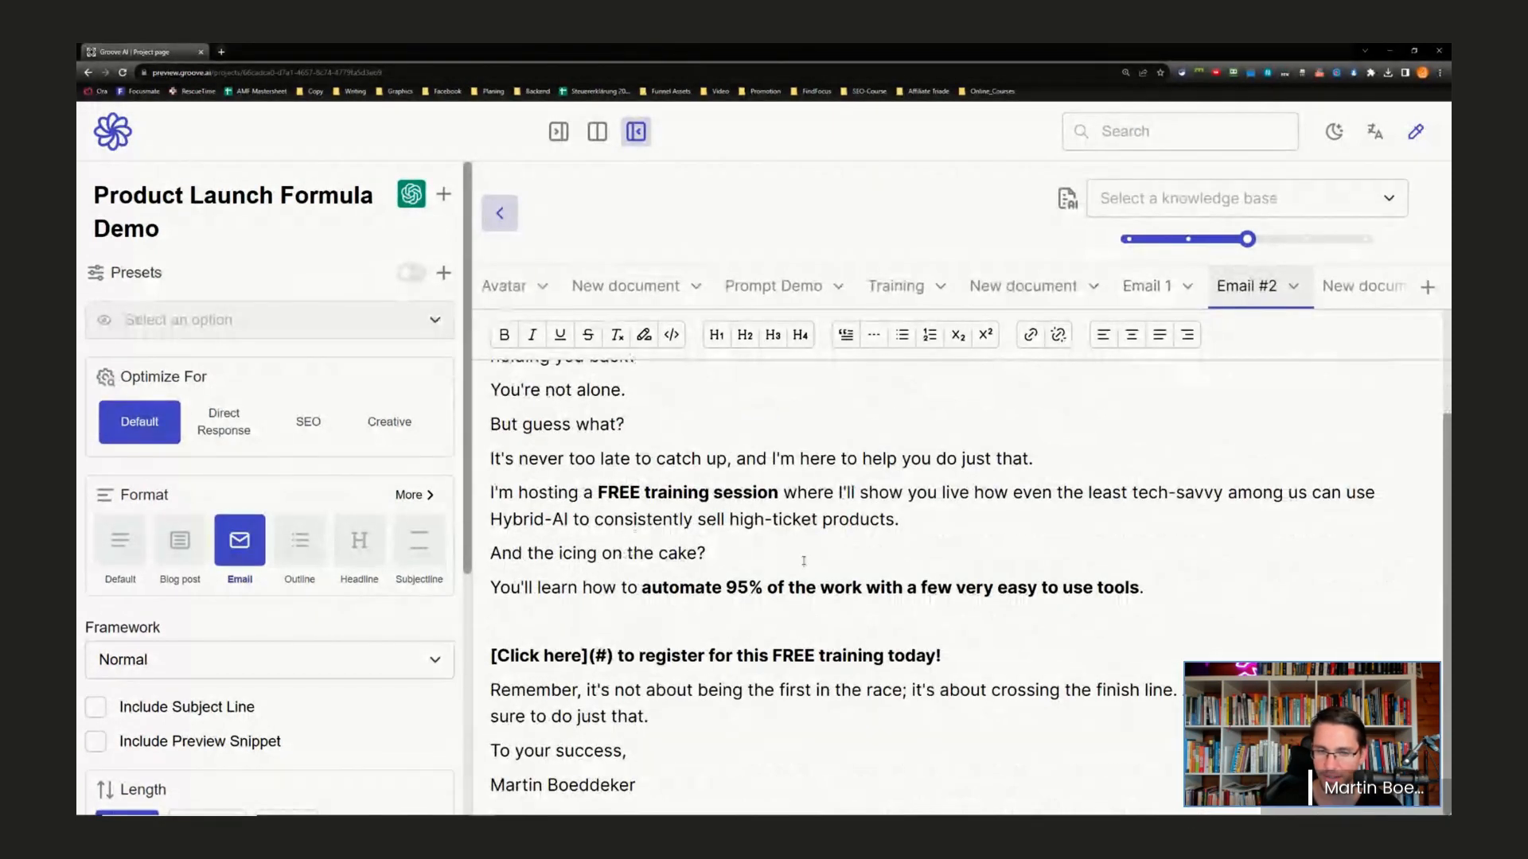
- Show the chats side by side with the documents and add another new chat to the project
click(596, 131)
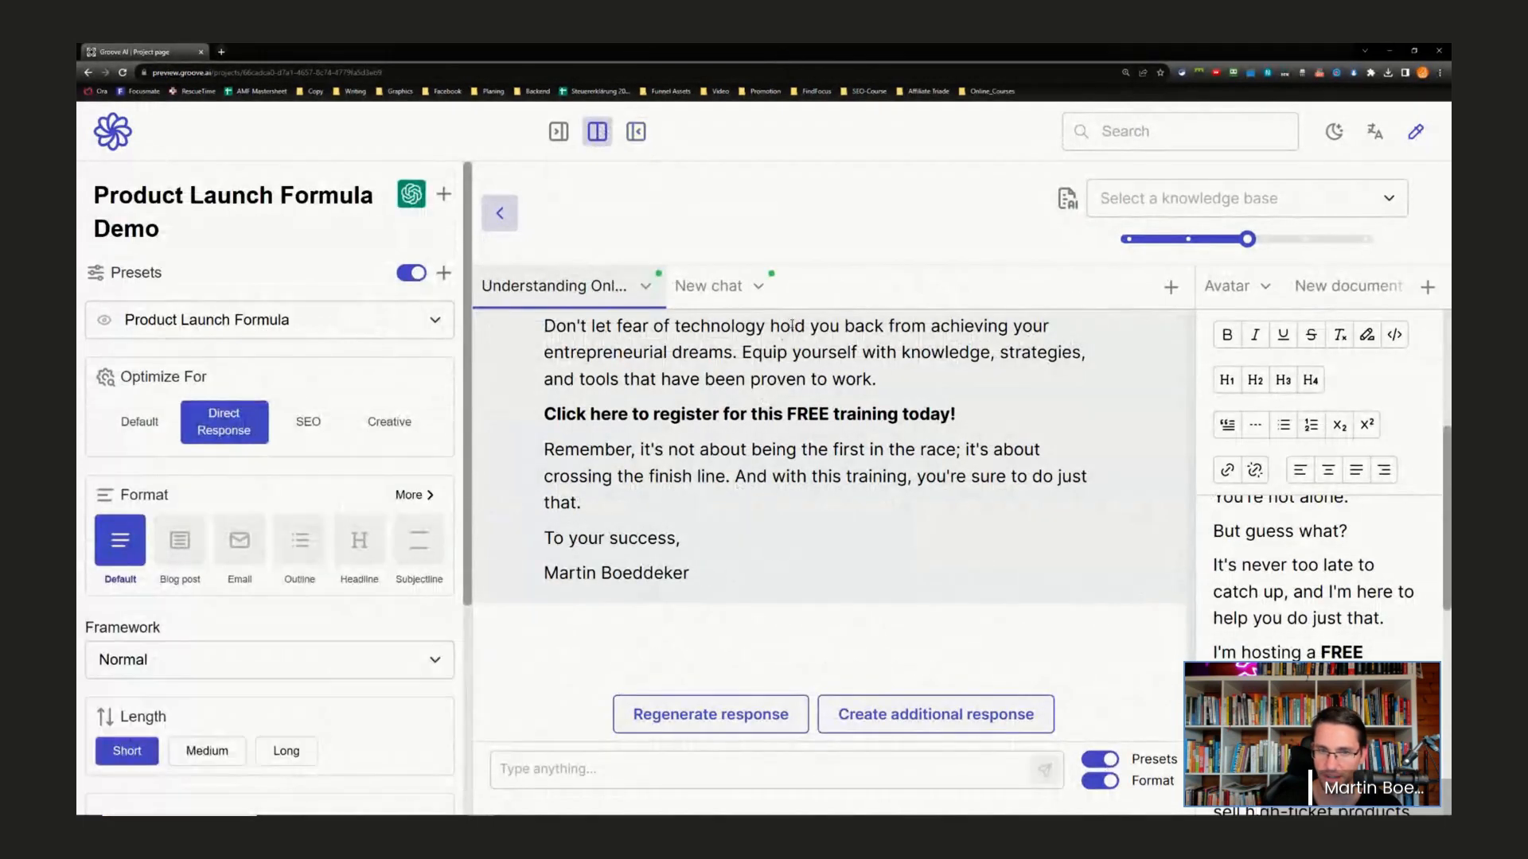
click(703, 292)
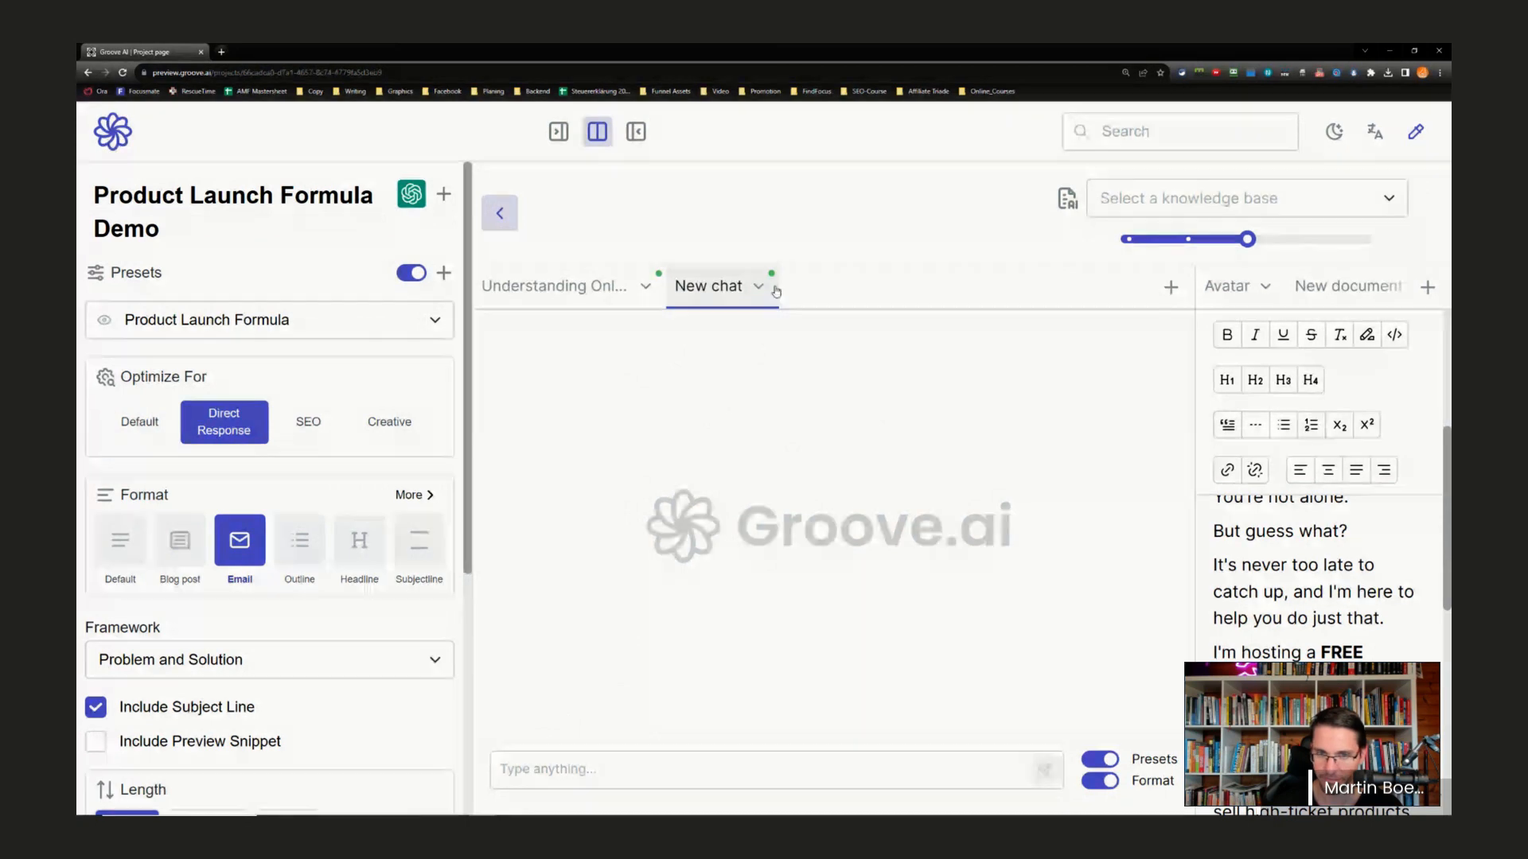
click(1170, 288)
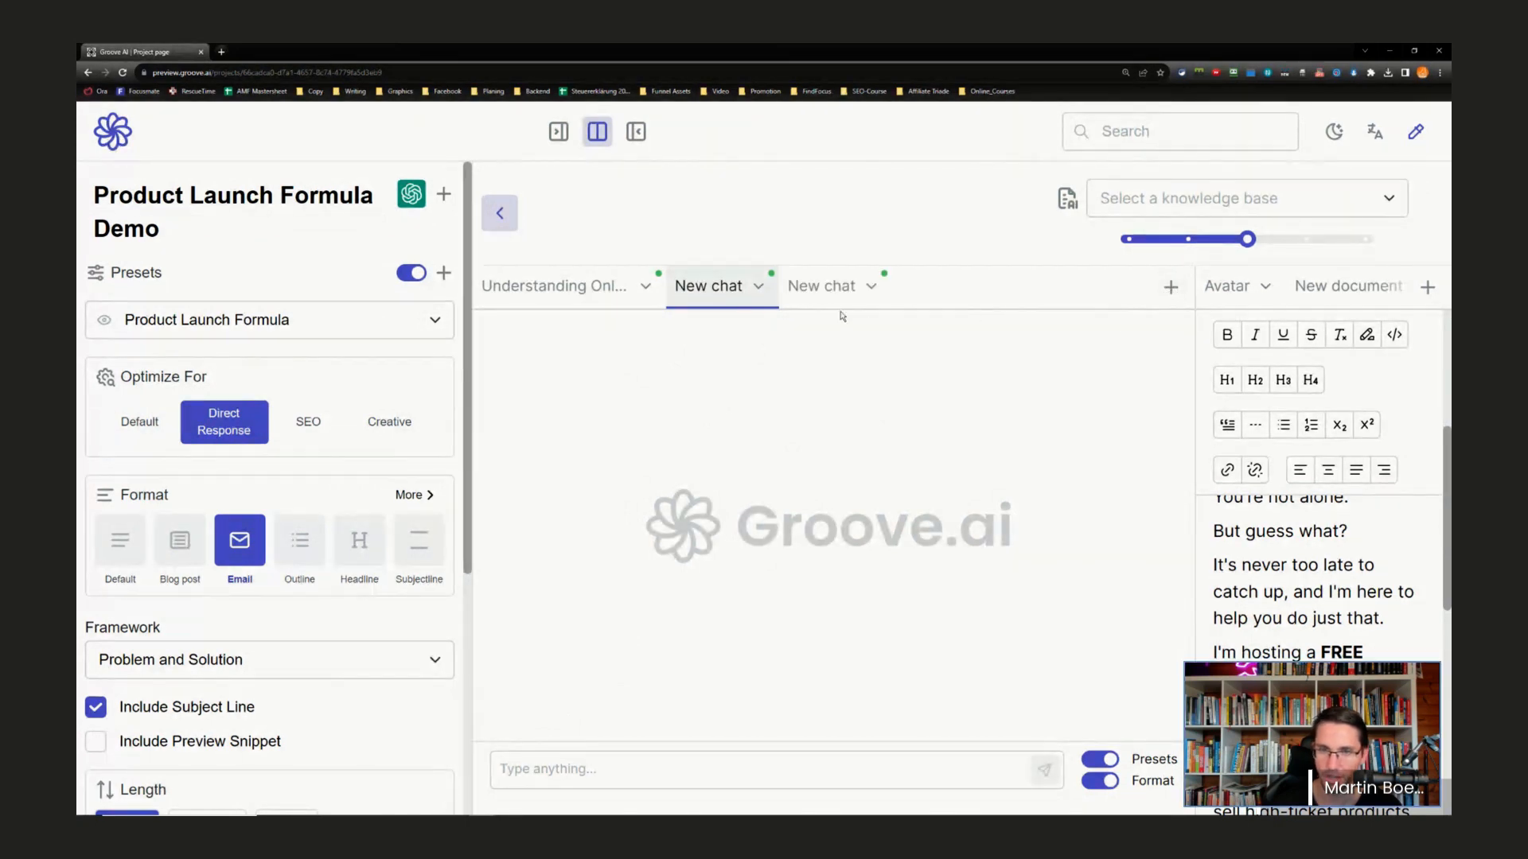
click(828, 294)
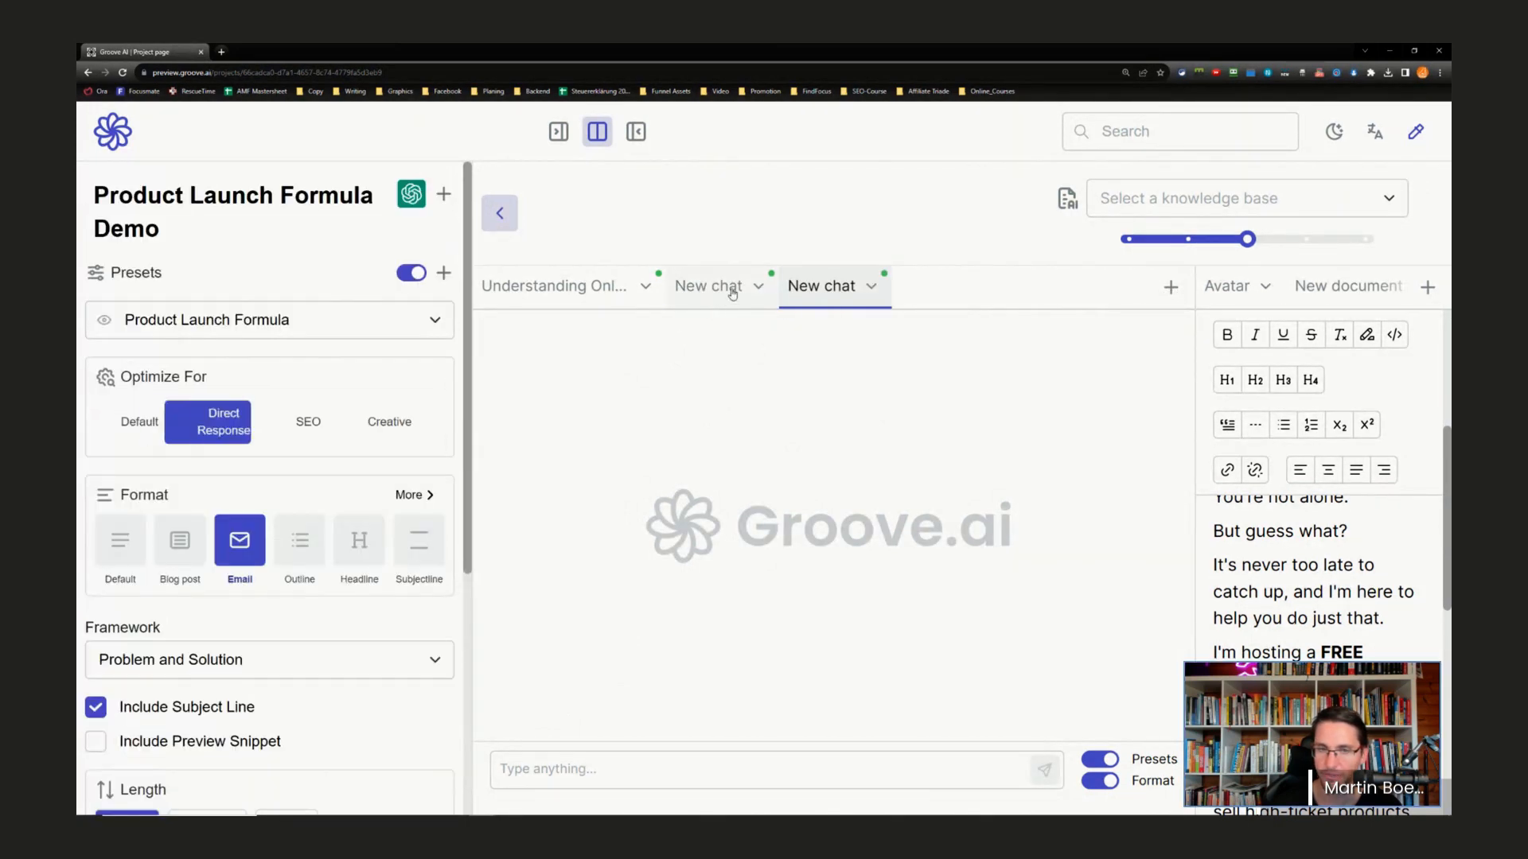
click(720, 294)
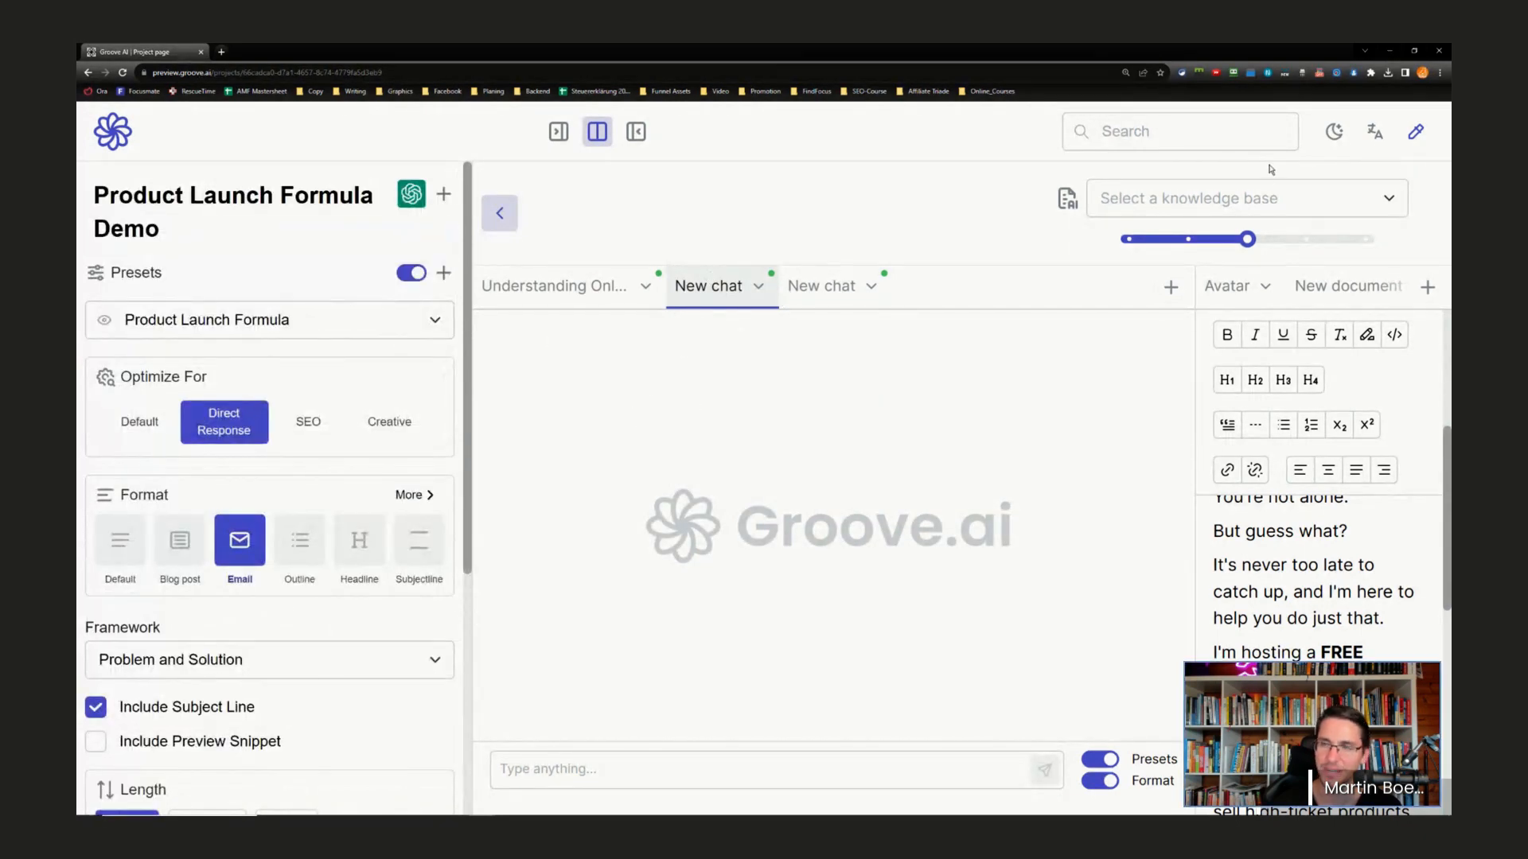
- Check the available knowledge bases without choosing one, and look through the Avatar document beside the empty chat
click(1239, 204)
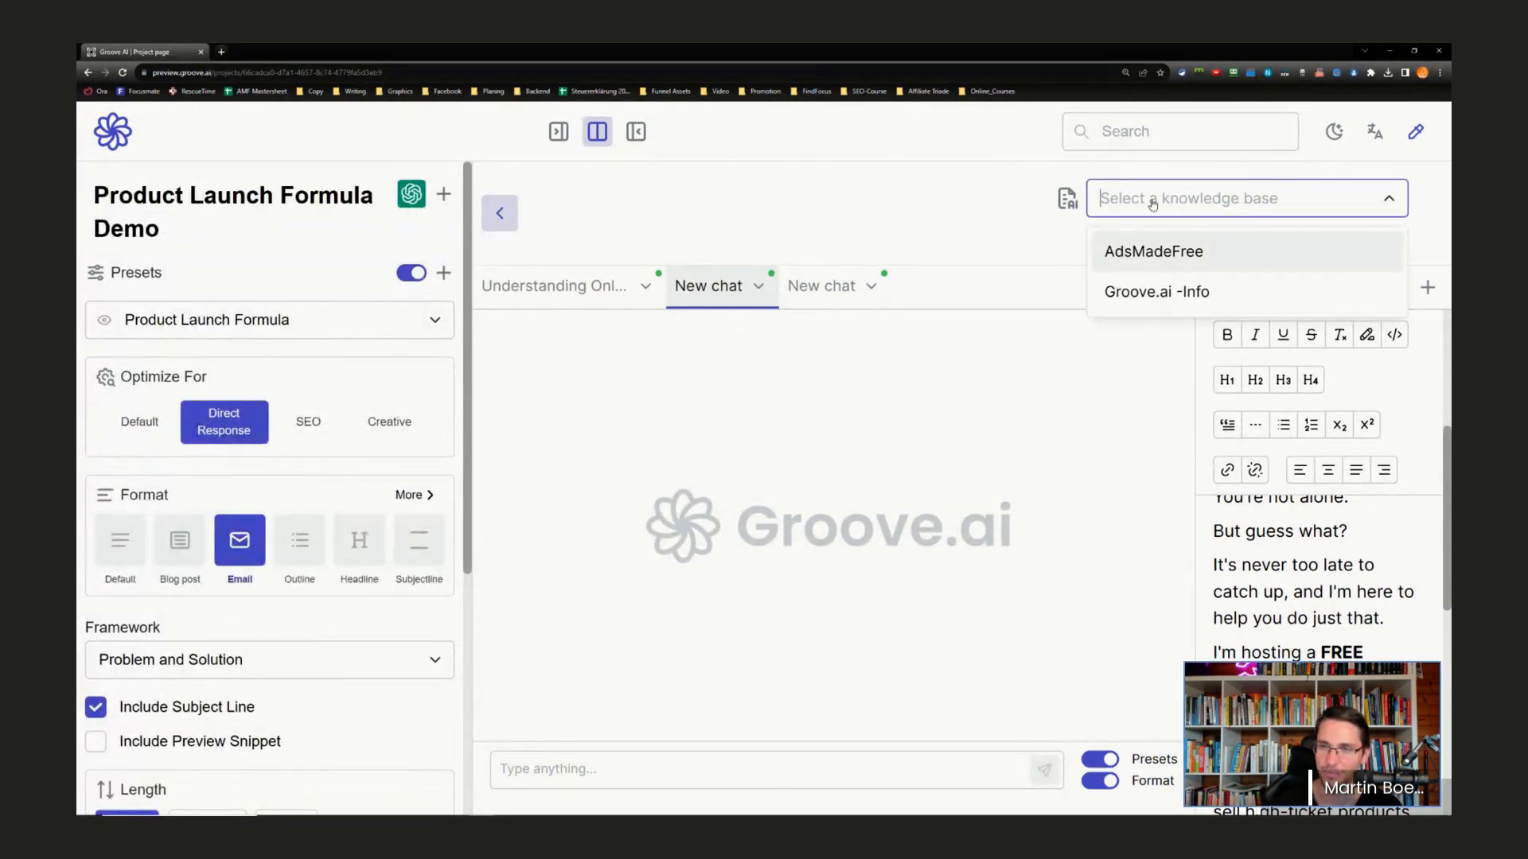
click(900, 216)
click(1223, 288)
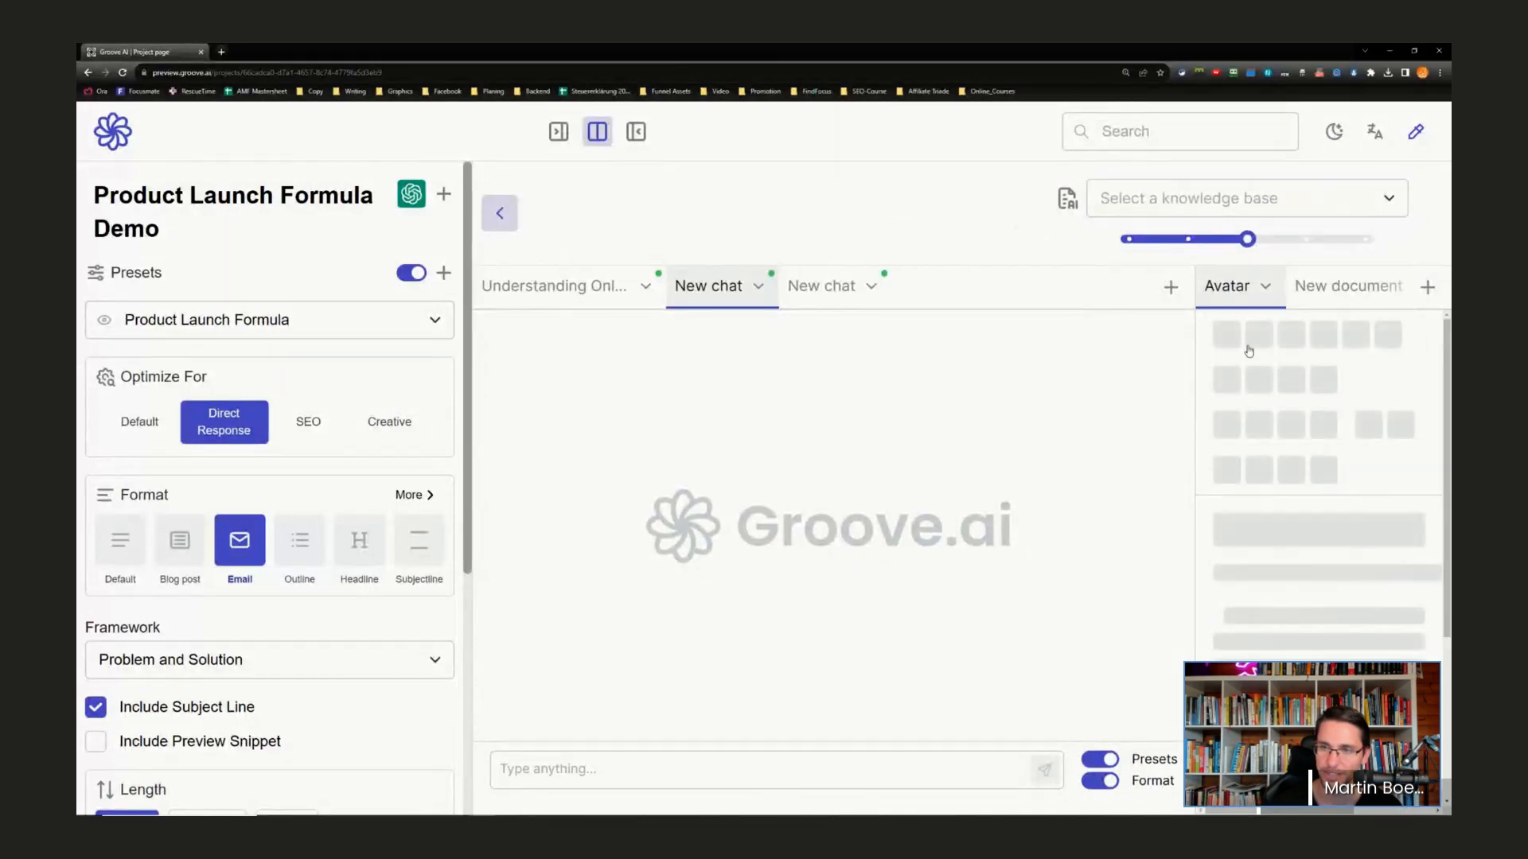
scroll(1269, 499, down, 5)
scroll(1270, 499, down, 15)
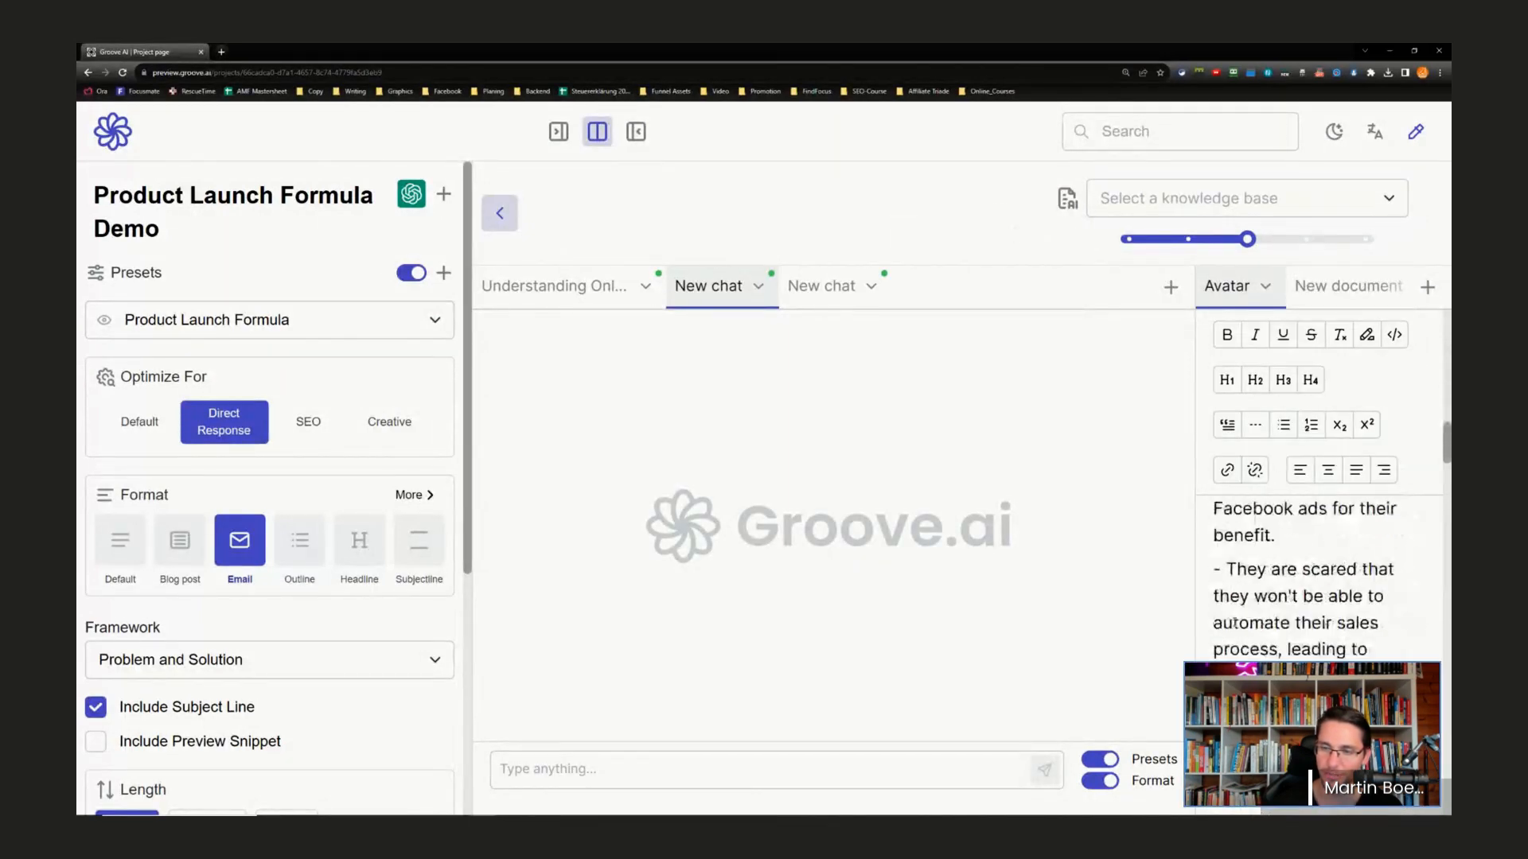
scroll(1253, 591, up, 5)
scroll(1254, 590, up, 10)
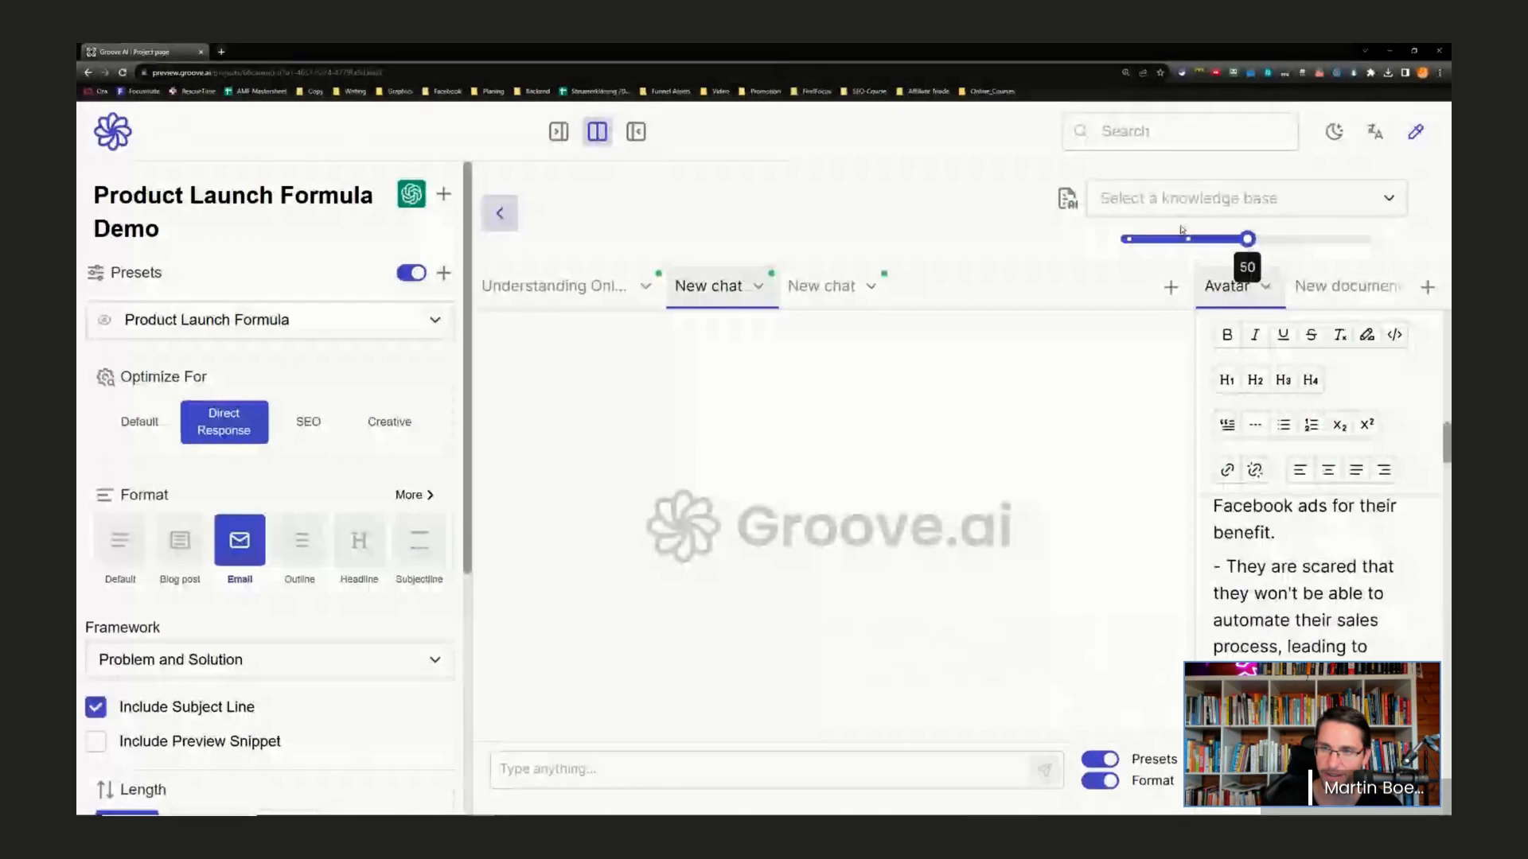
click(1190, 200)
click(954, 195)
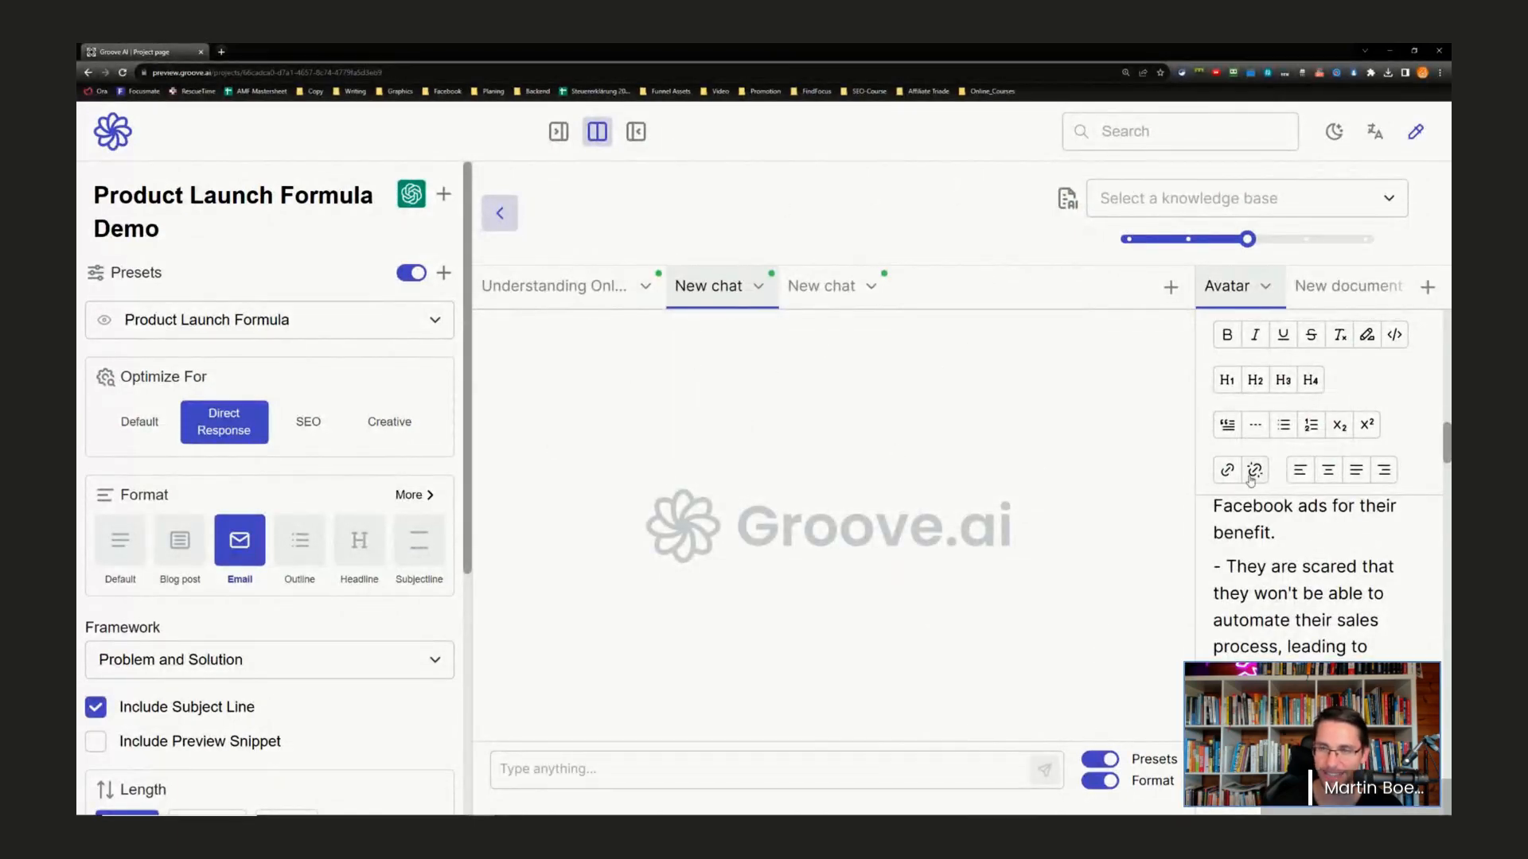
- Review the first chat's conversation from the initial avatar prompt through the goals and objections answers to the generated emails
click(537, 291)
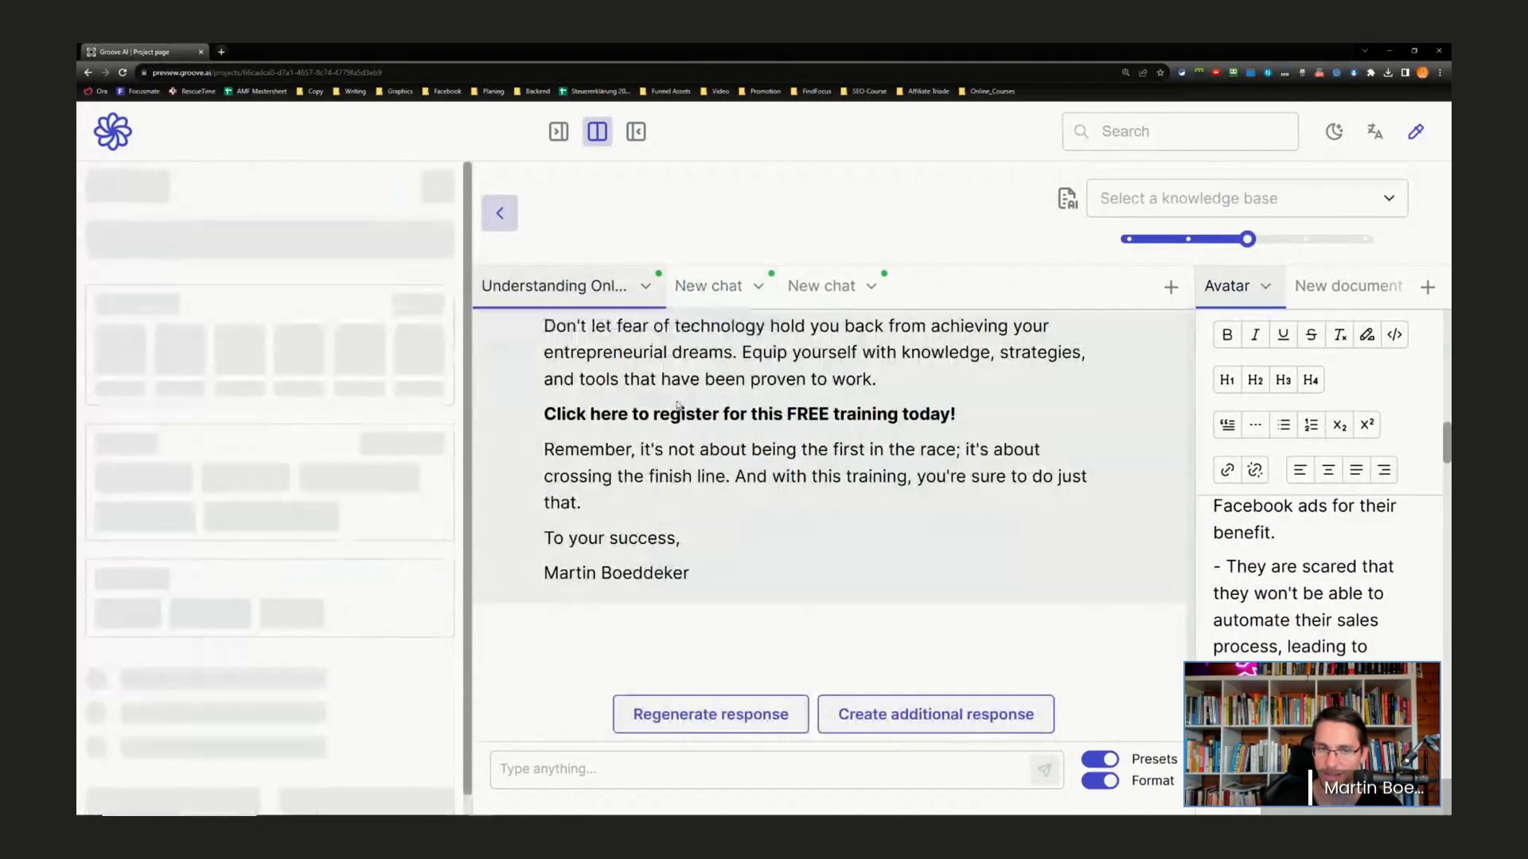
scroll(799, 493, up, 15)
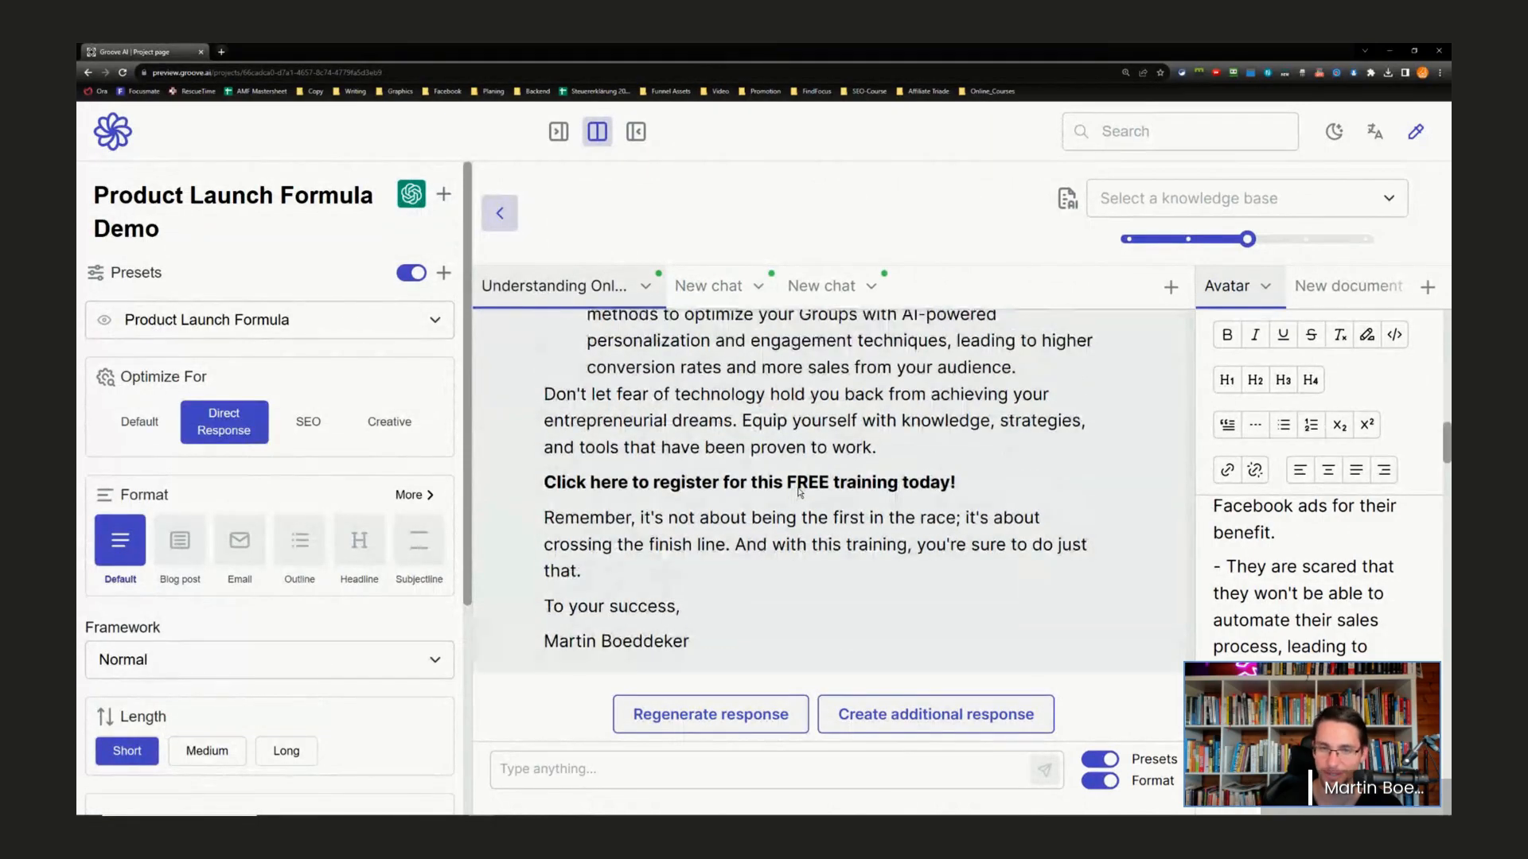
scroll(797, 487, up, 15)
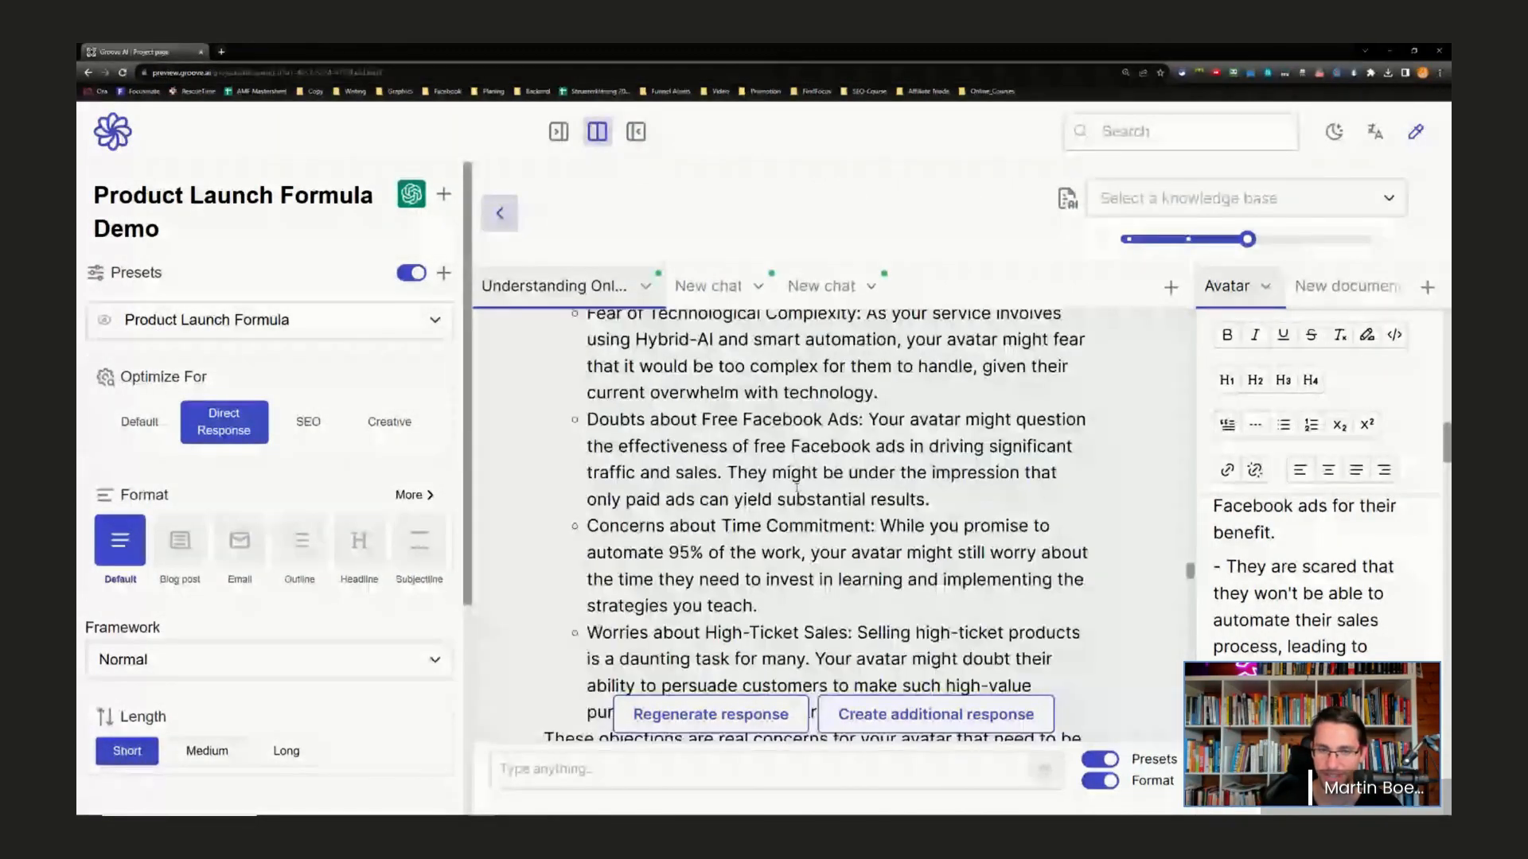
scroll(797, 489, up, 10)
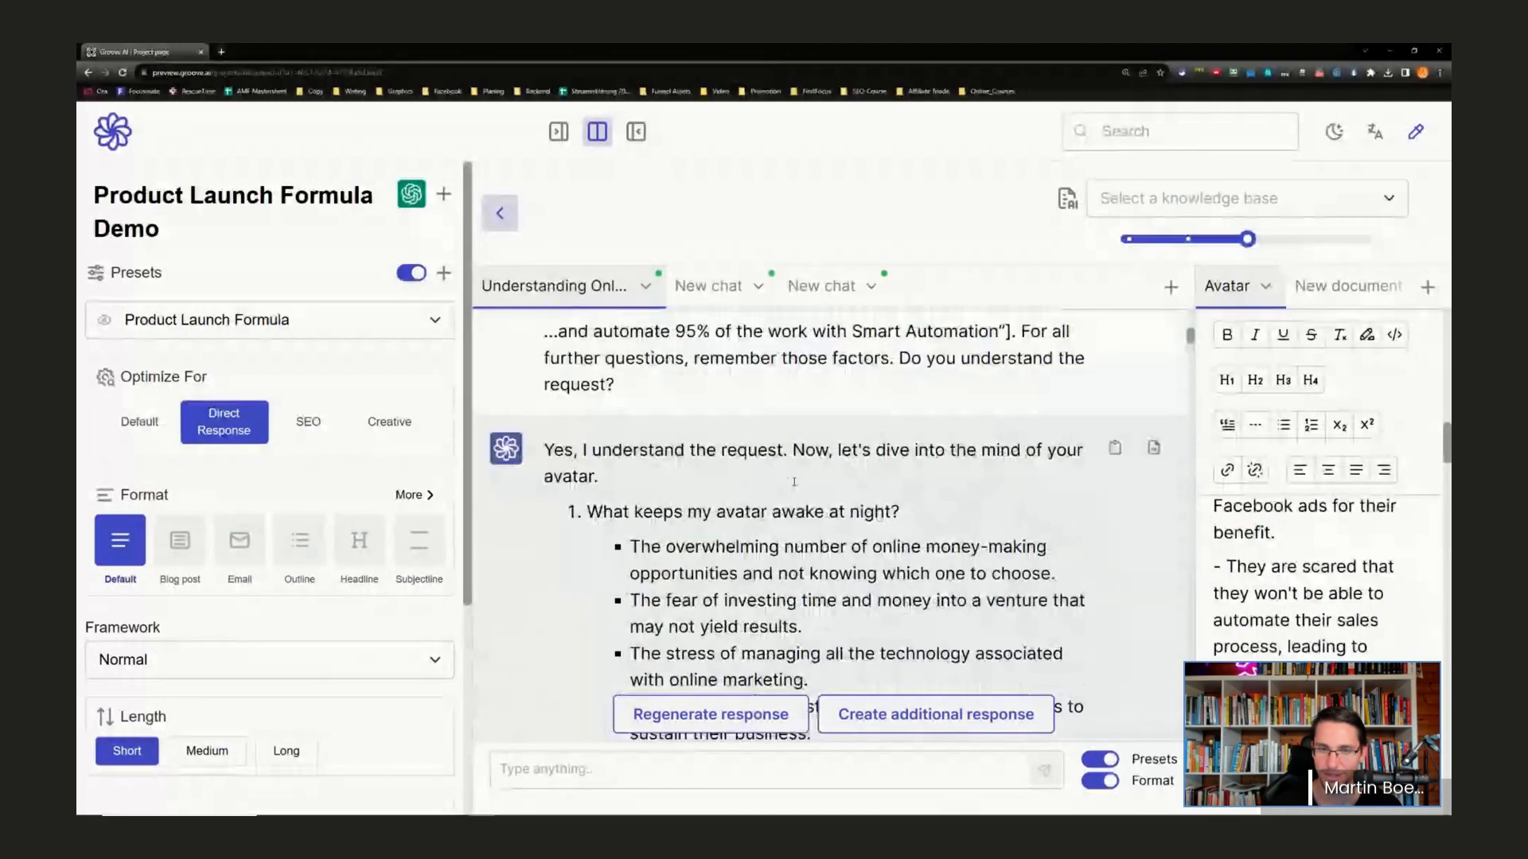
scroll(1084, 383, down, 3)
scroll(1084, 383, down, 20)
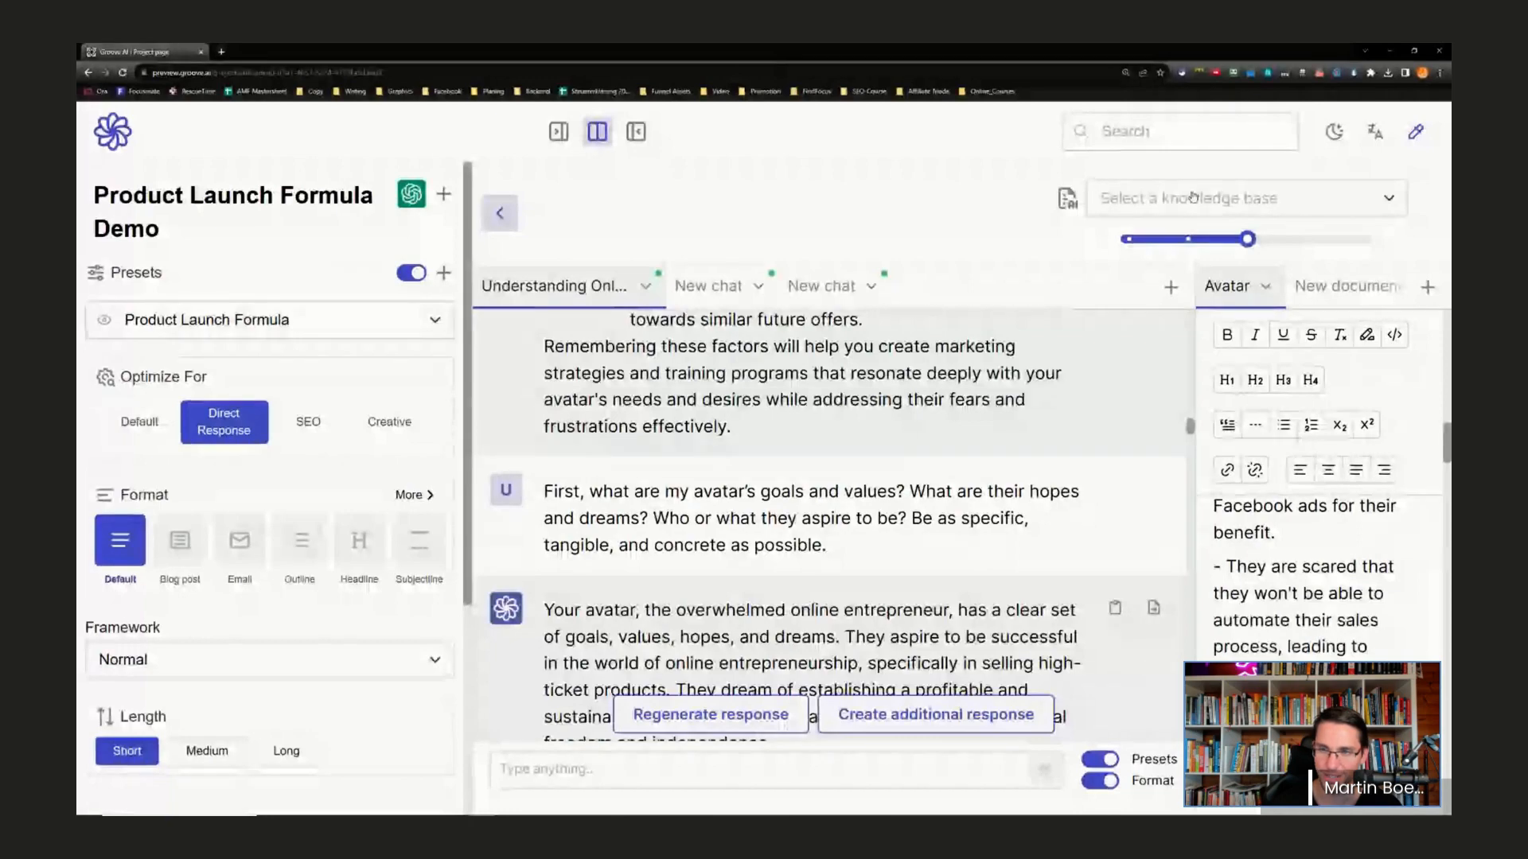
scroll(860, 507, down, 15)
scroll(860, 507, down, 20)
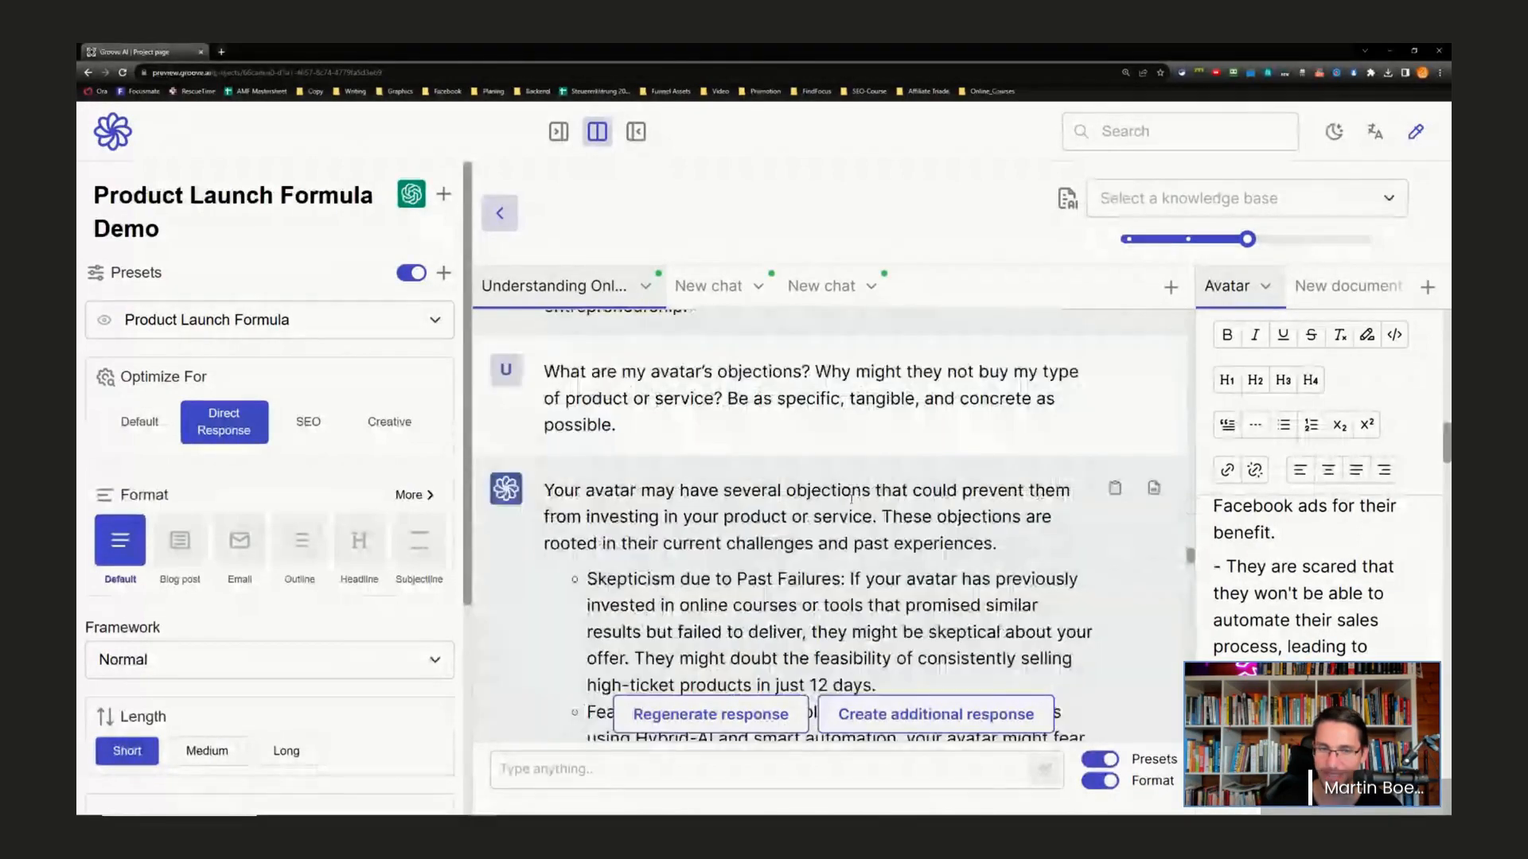
scroll(847, 503, down, 15)
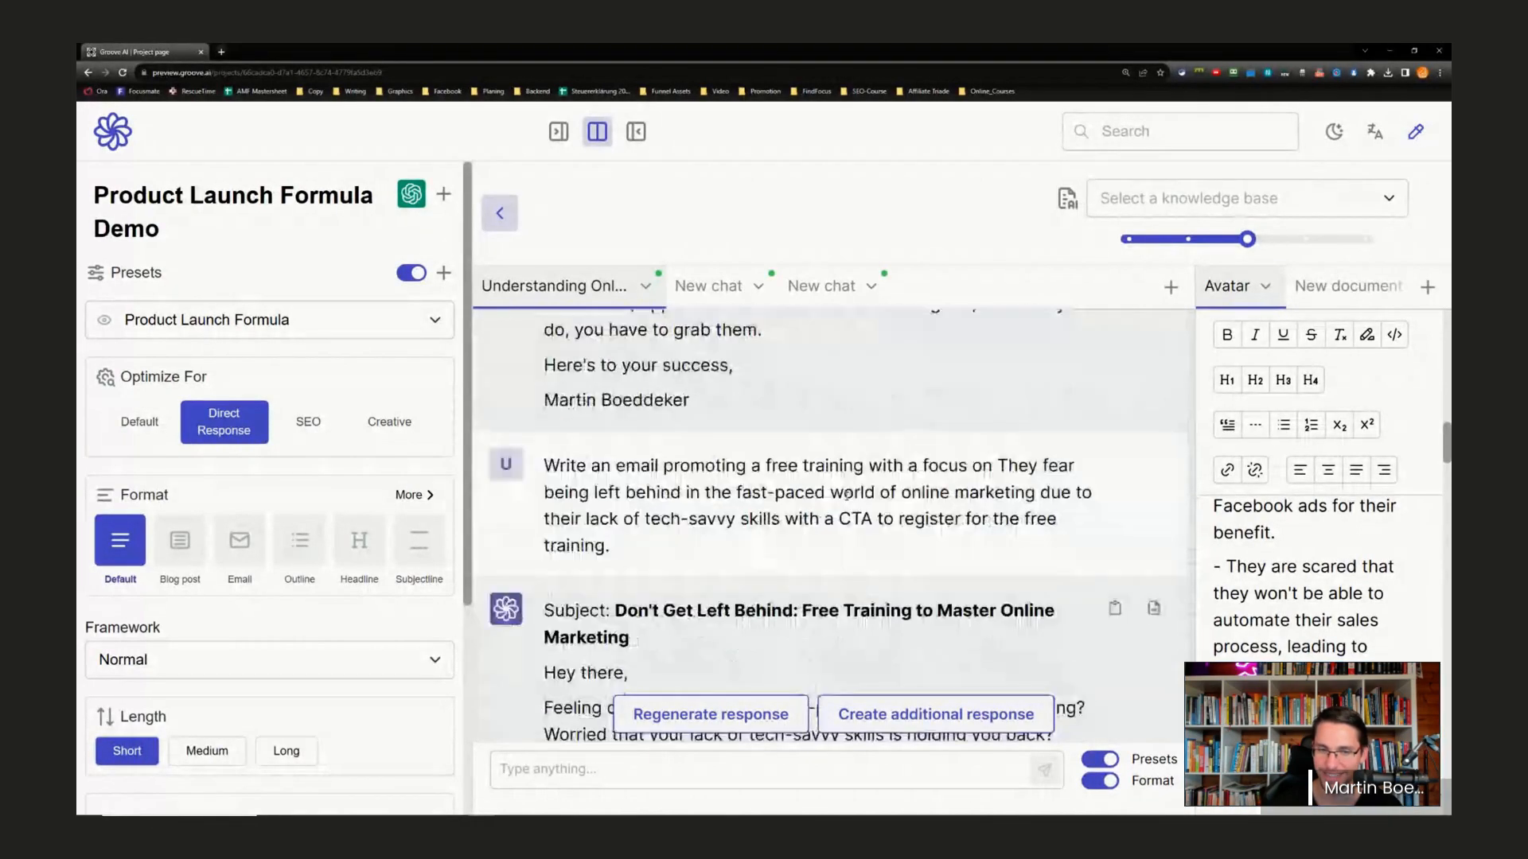
scroll(867, 443, up, 3)
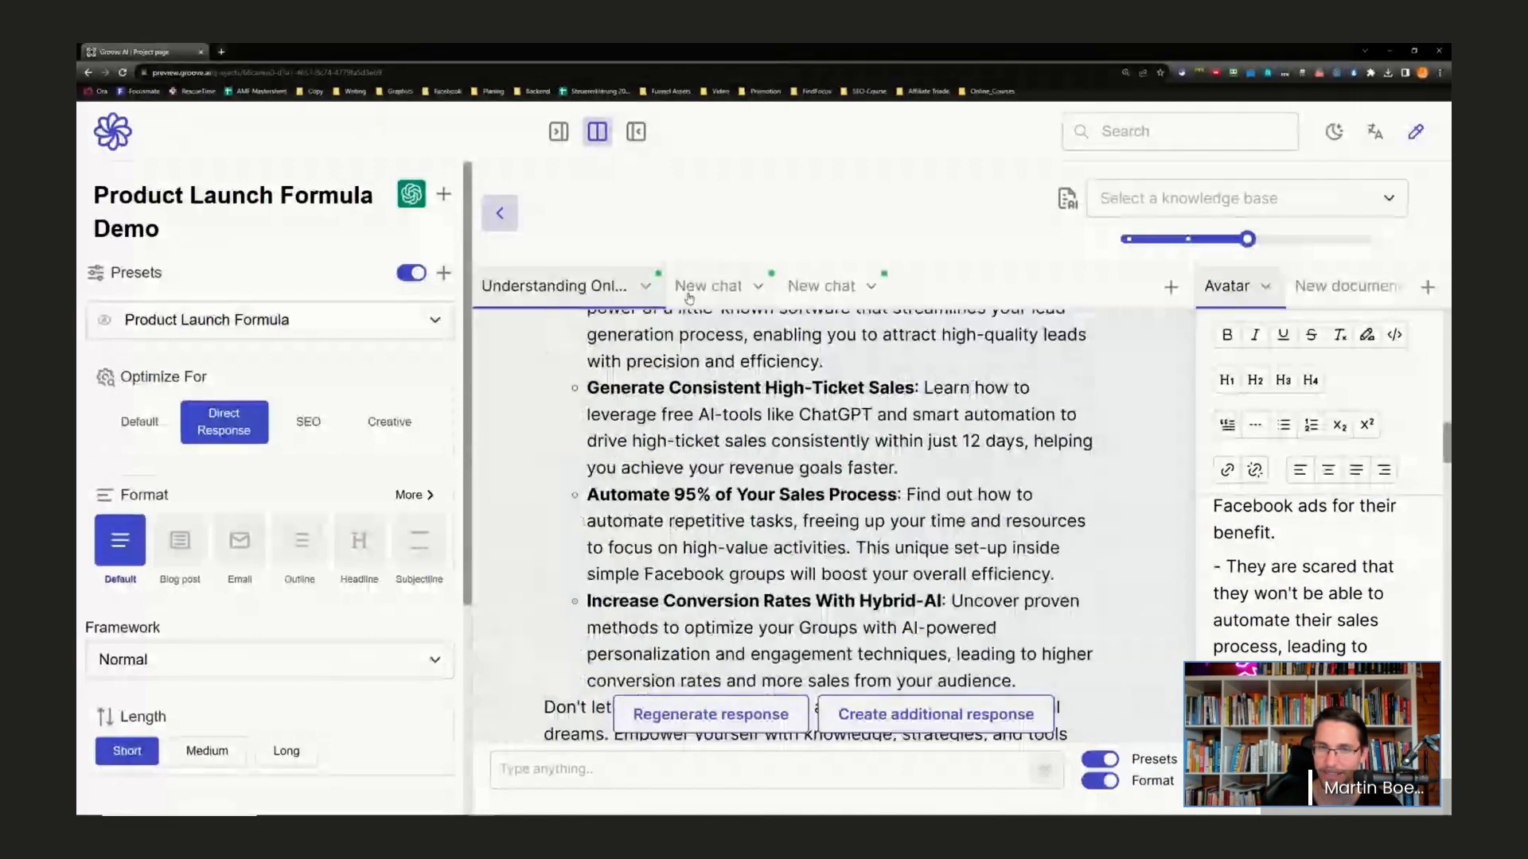
- Look at the two empty new chats, then add one more new chat and open it
click(708, 286)
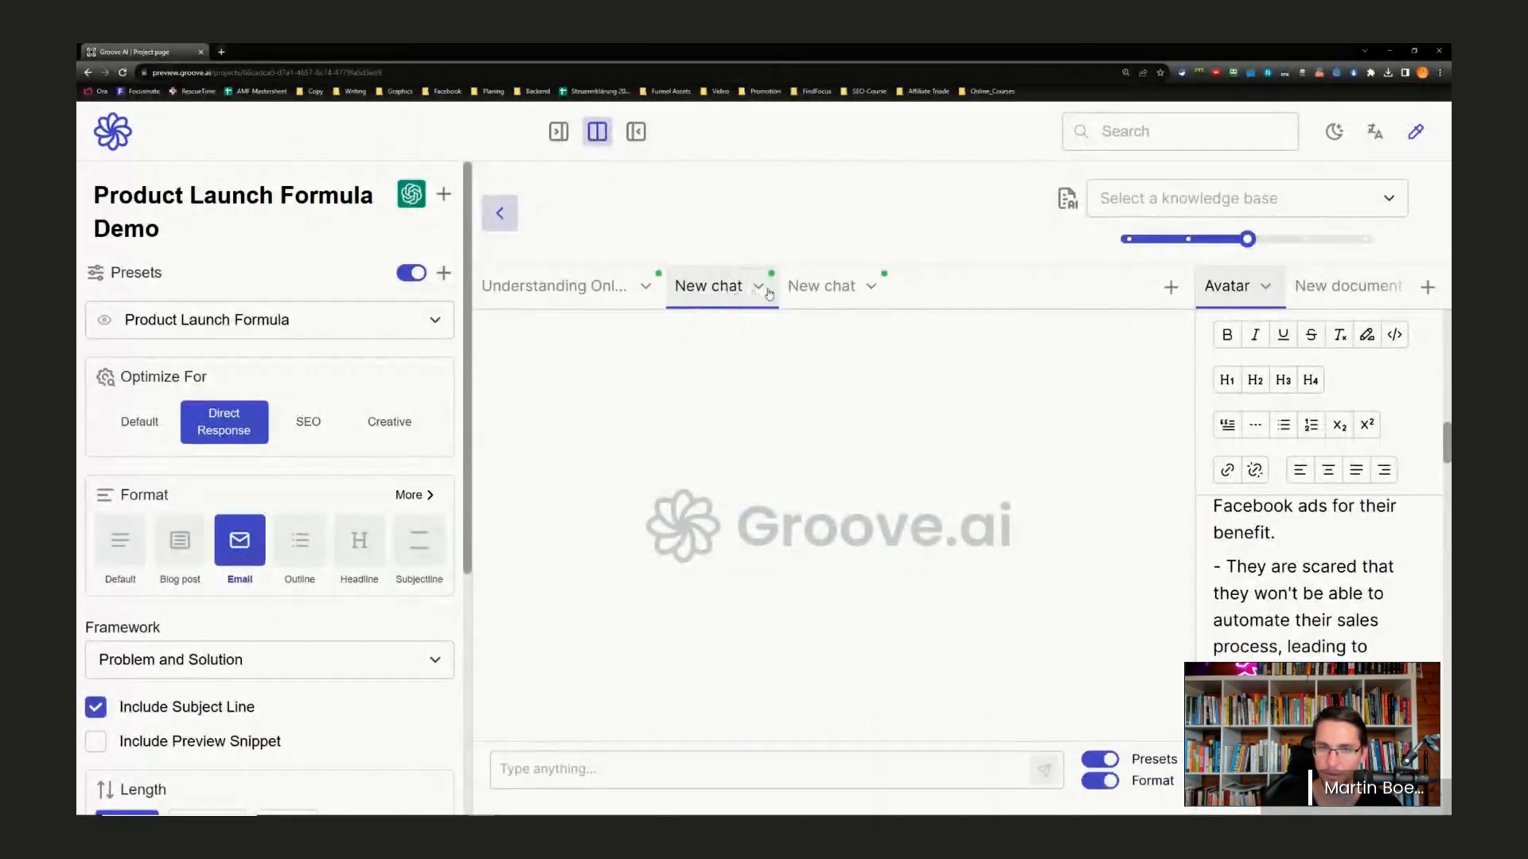
click(824, 294)
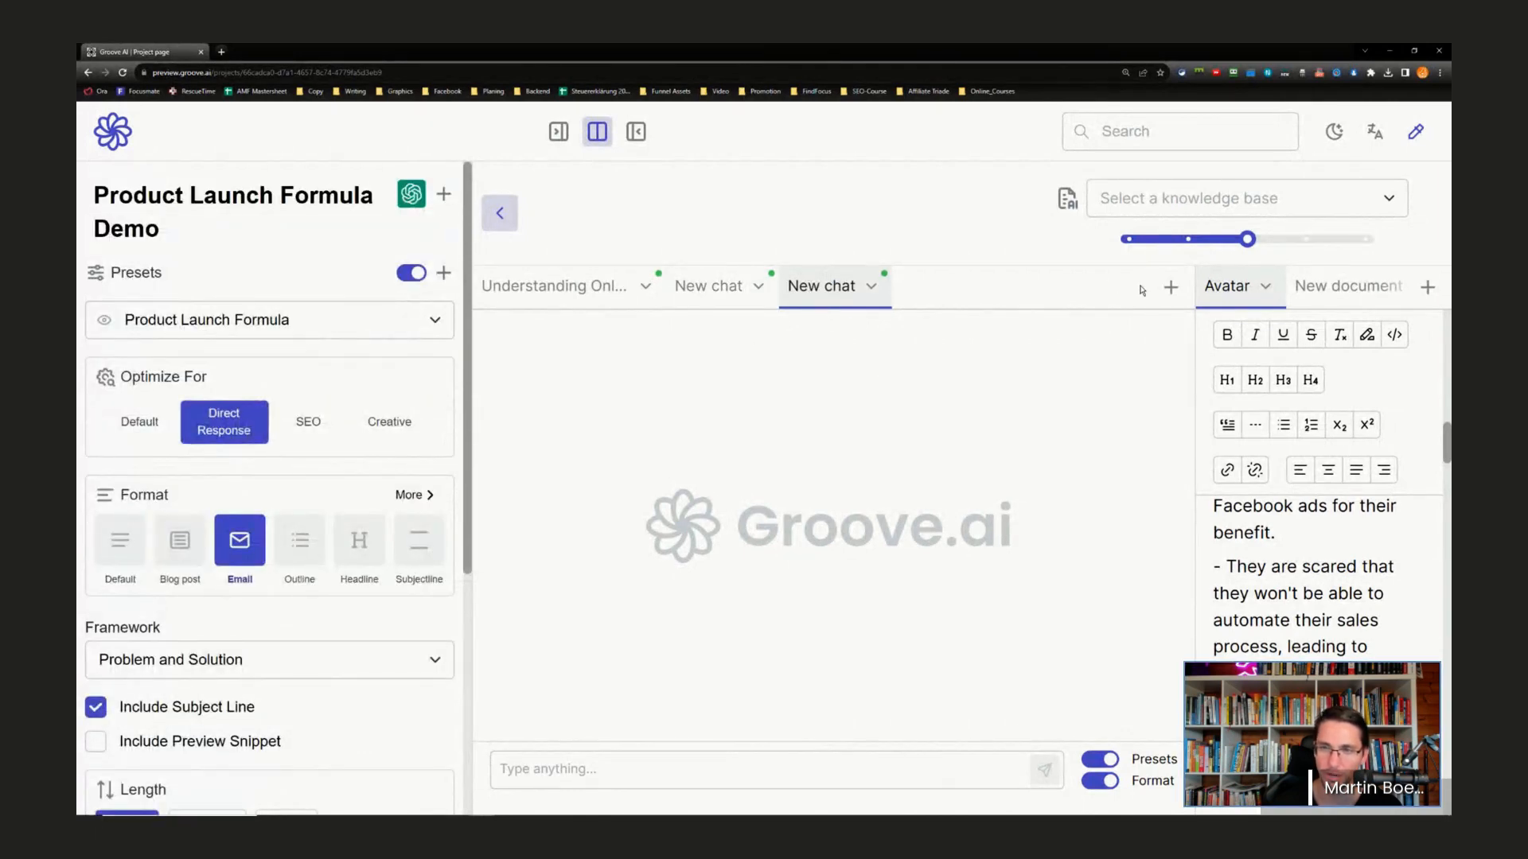
click(1170, 287)
click(943, 287)
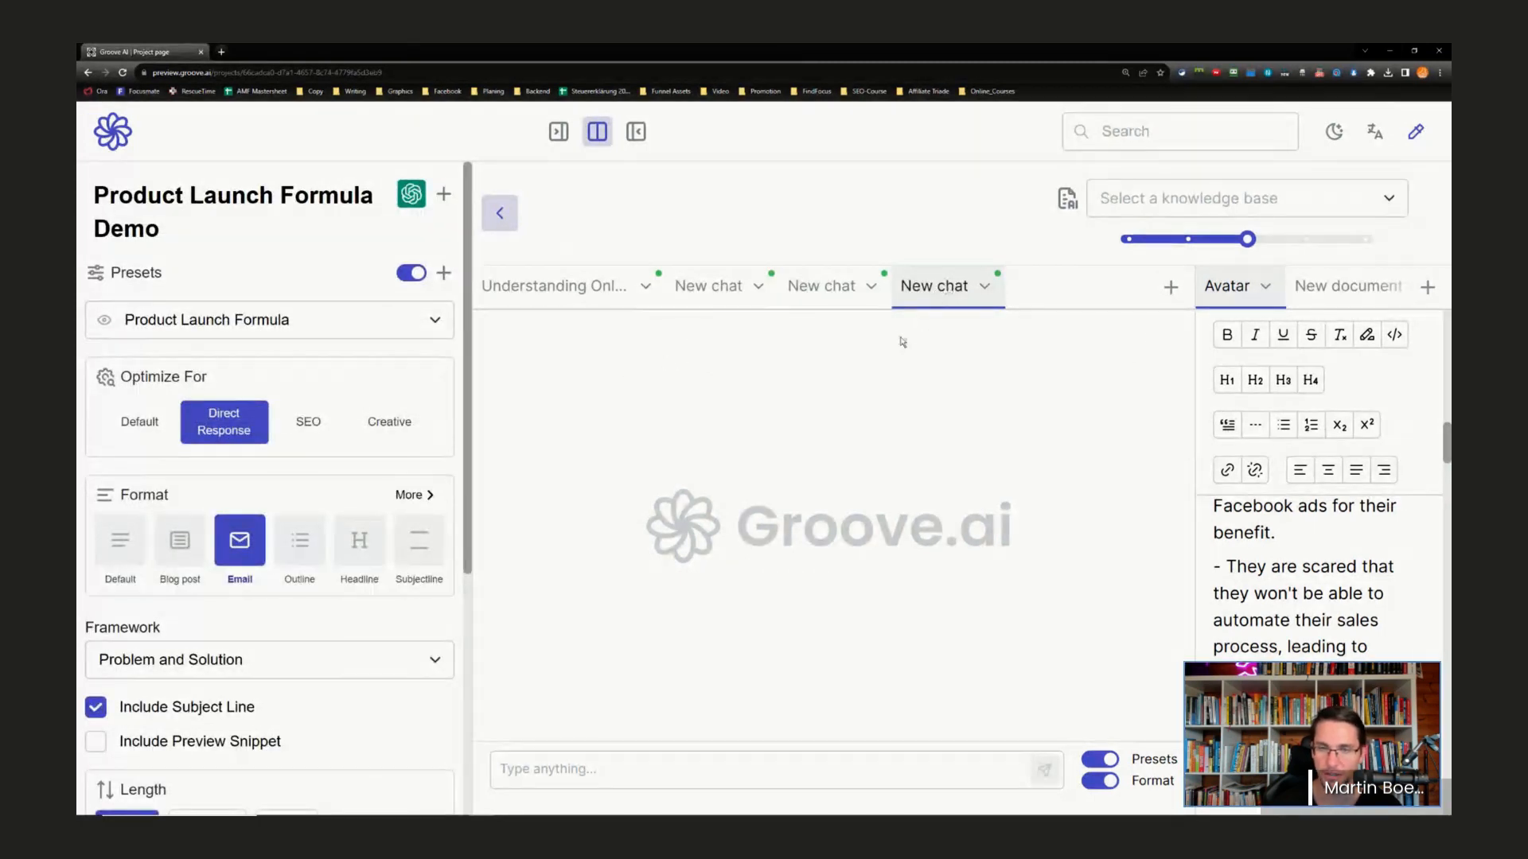
- Return to the first chat and go back to its opening prompt describing the avatar and the Hybrid-AI offer
click(702, 302)
click(638, 304)
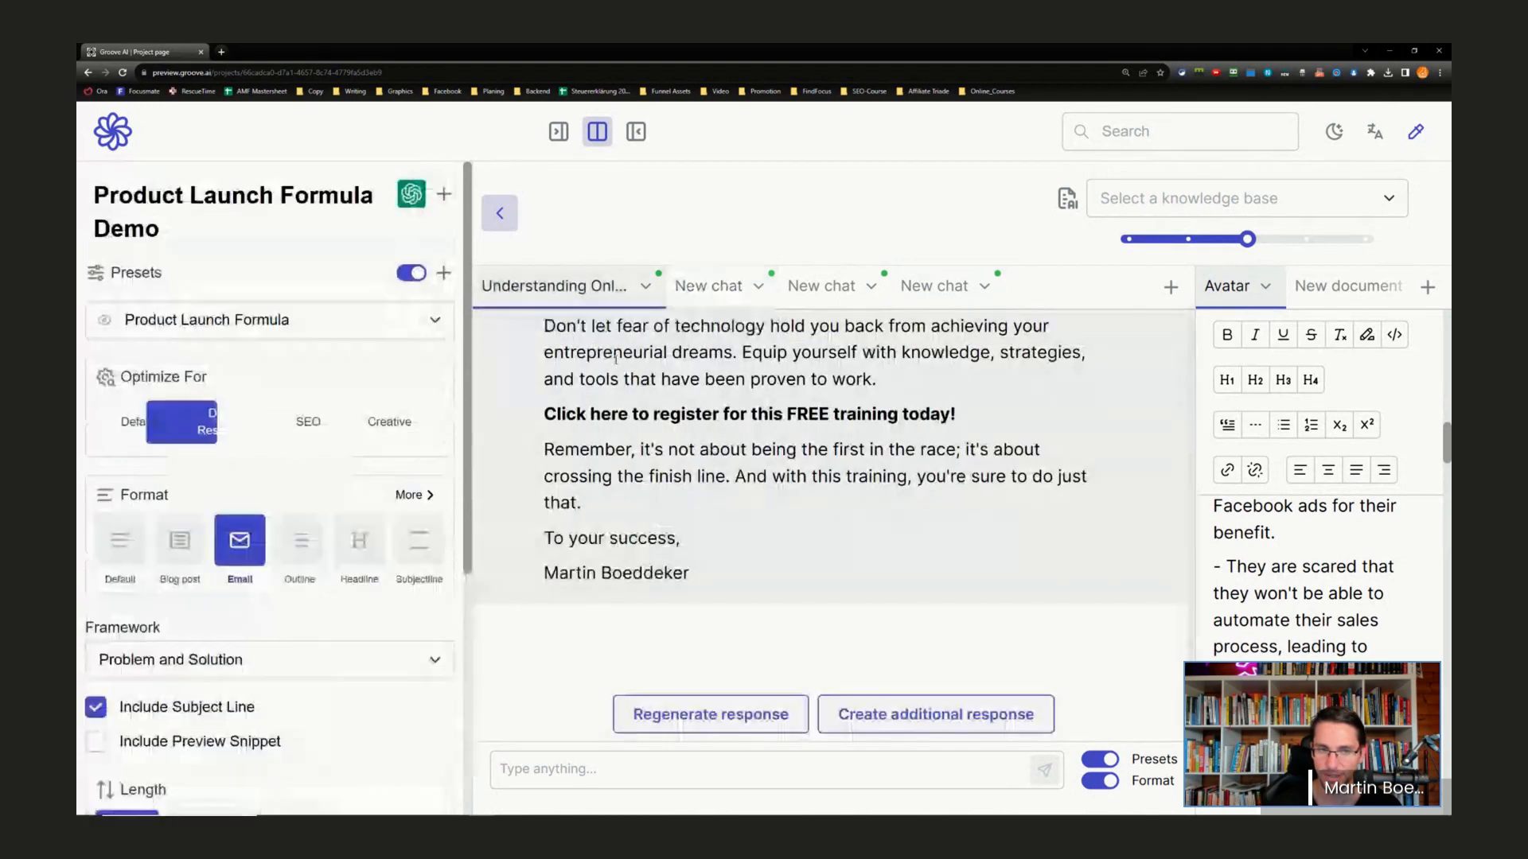
scroll(959, 451, up, 18)
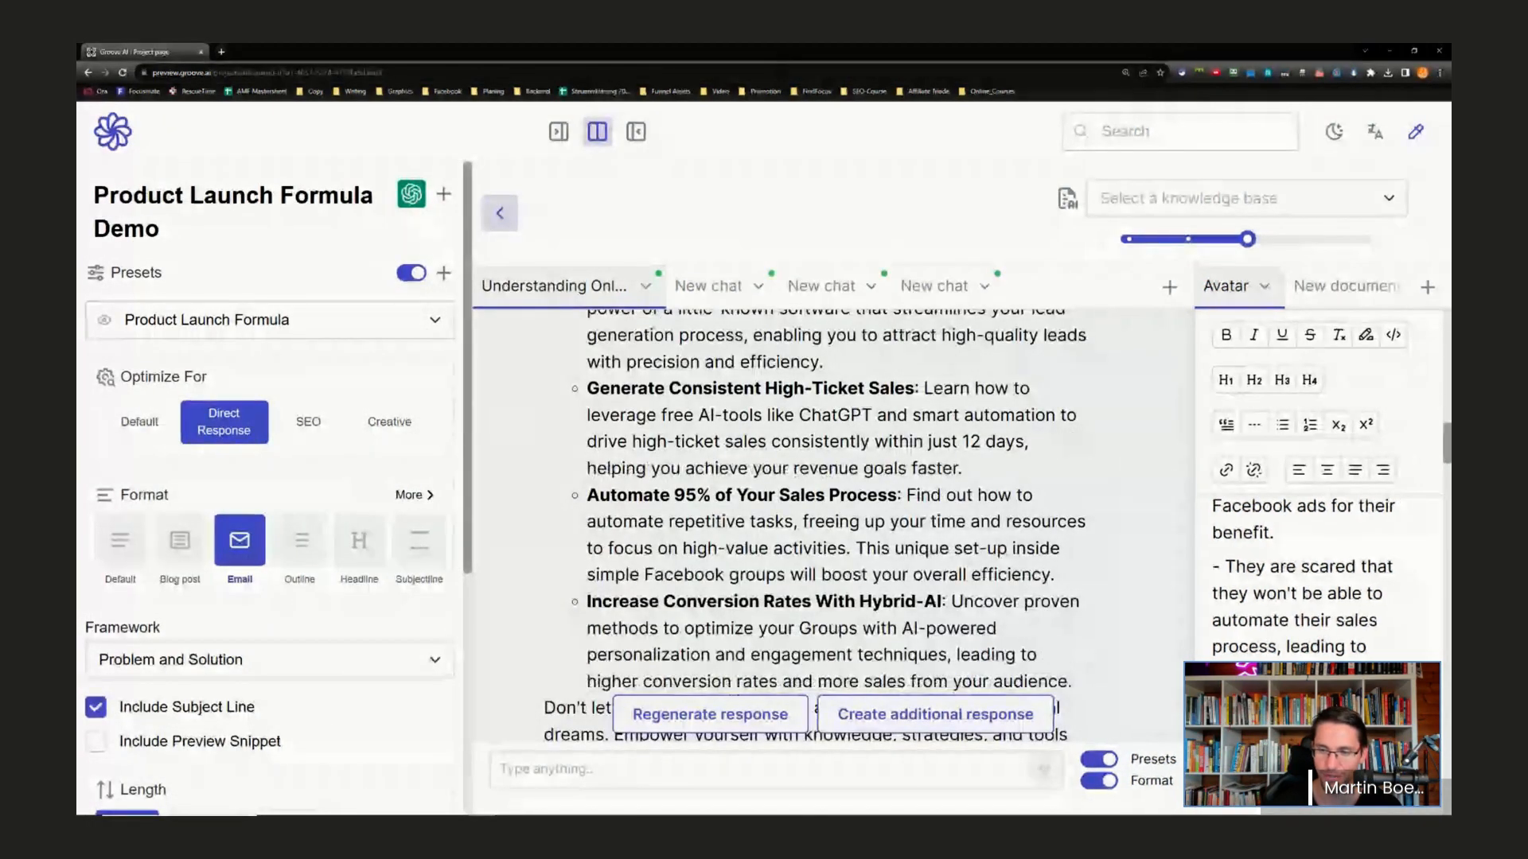
scroll(828, 517, up, 20)
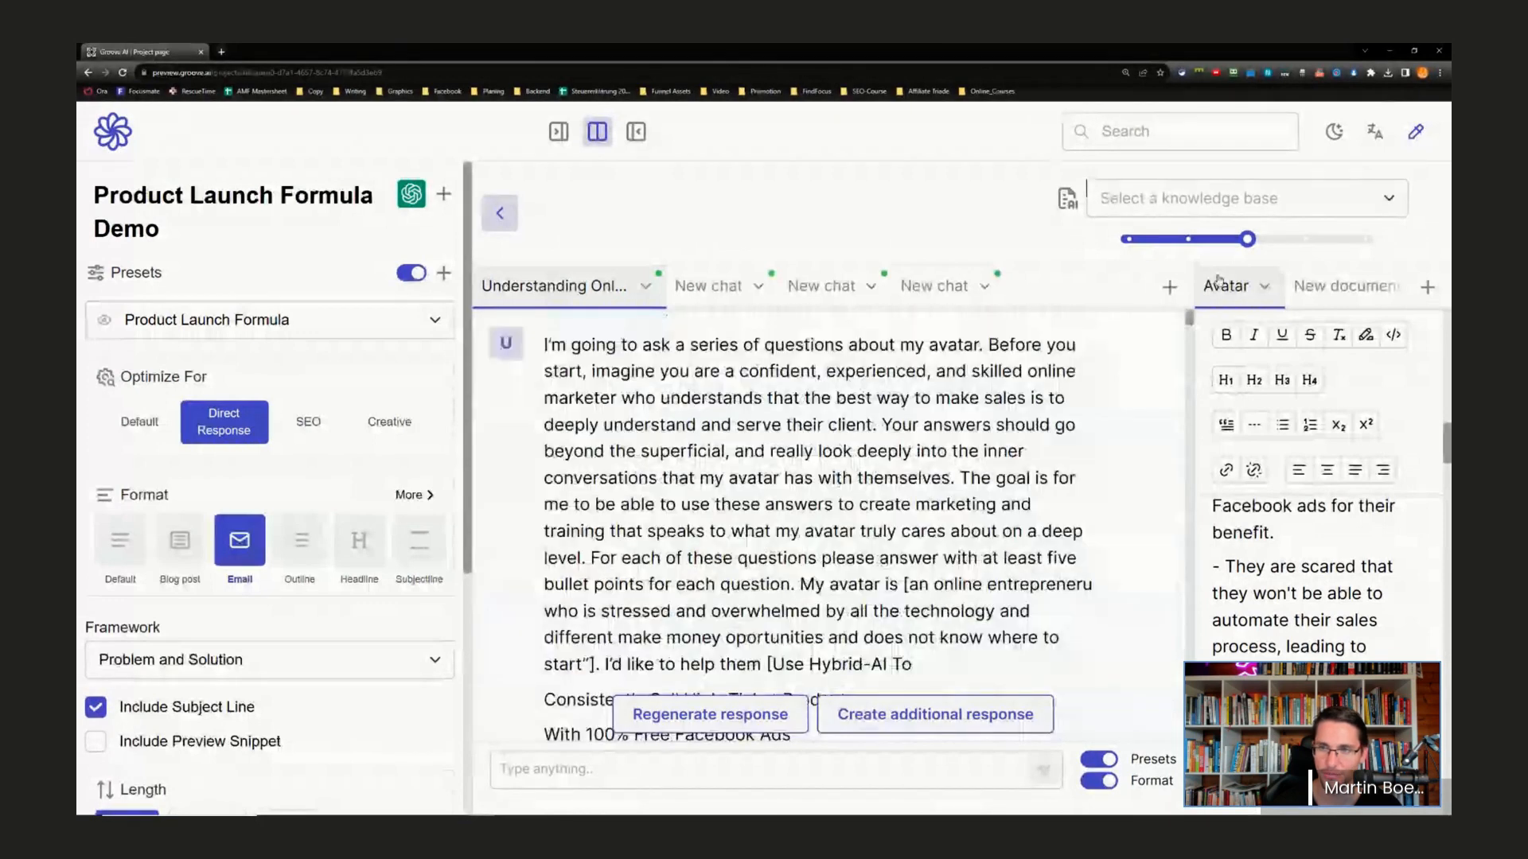
- Check which knowledge bases can be attached to the project, leaving none selected
click(1217, 198)
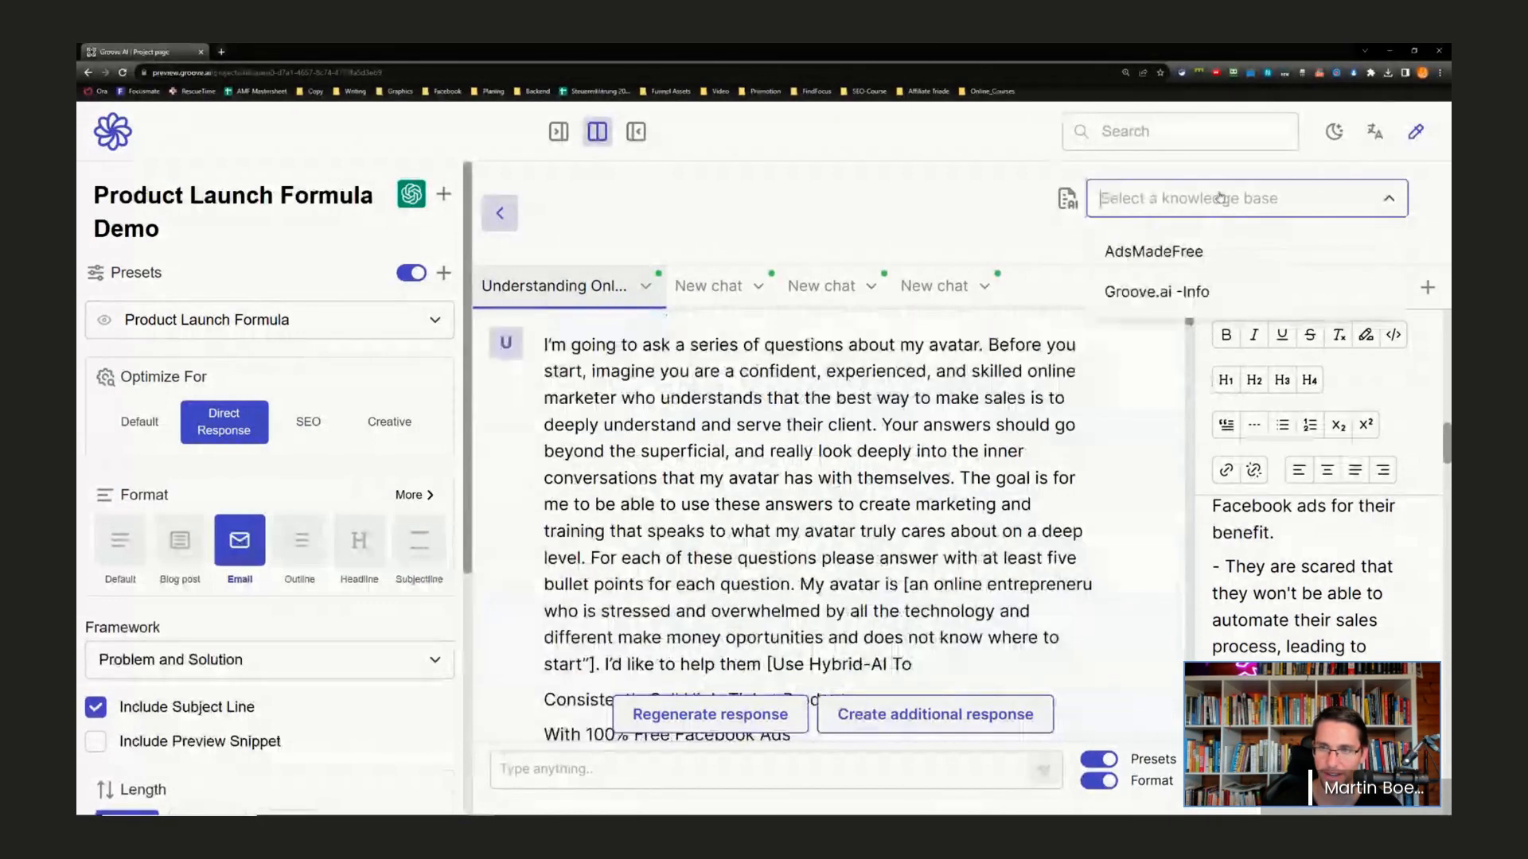
click(871, 186)
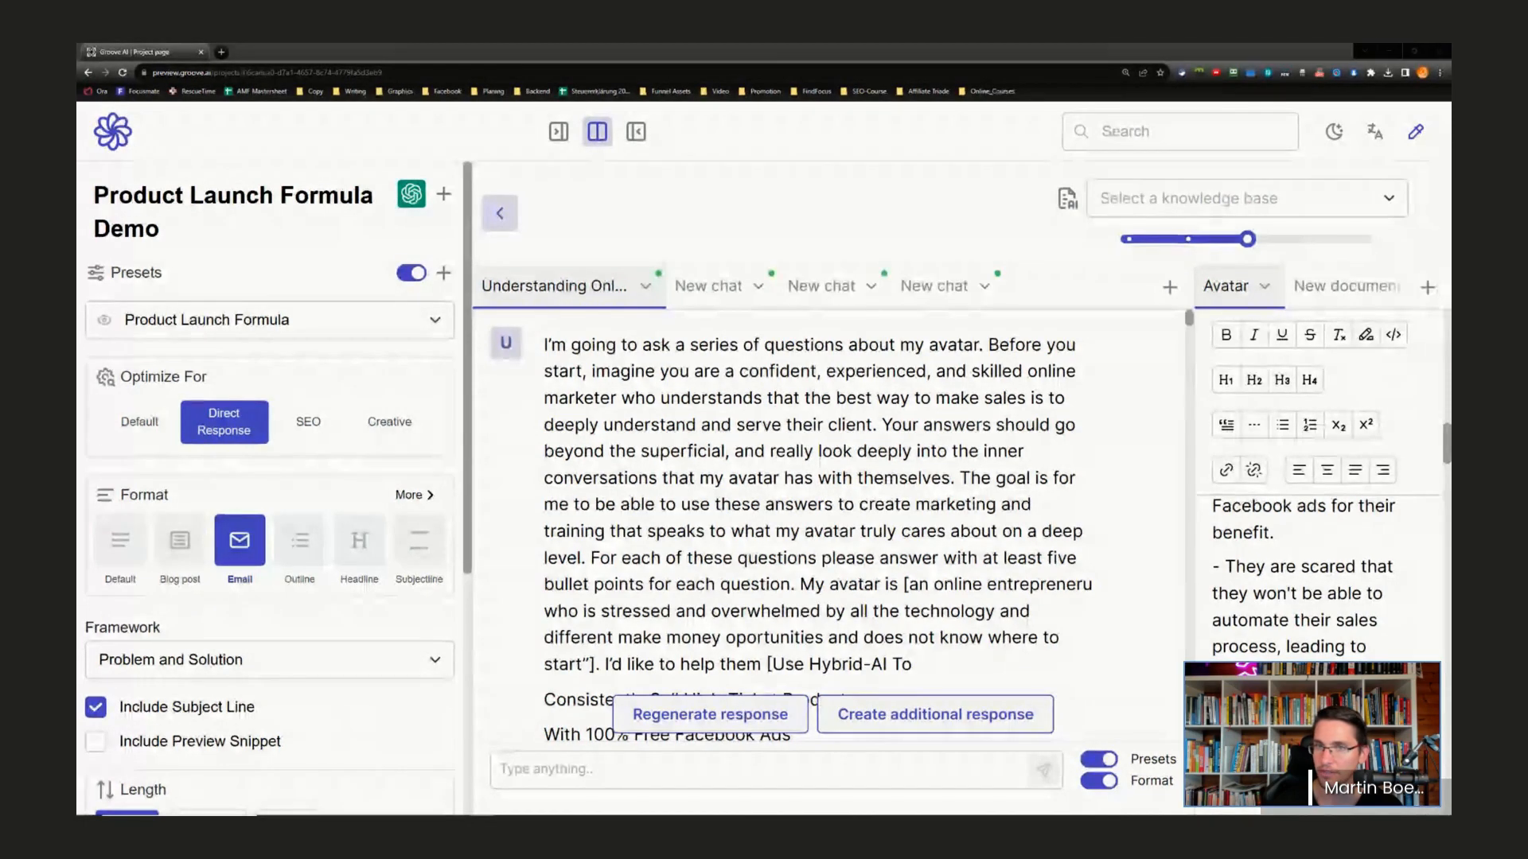
- Open the adsmadefree.com/groove-ai bonus page in a new browser tab
click(222, 53)
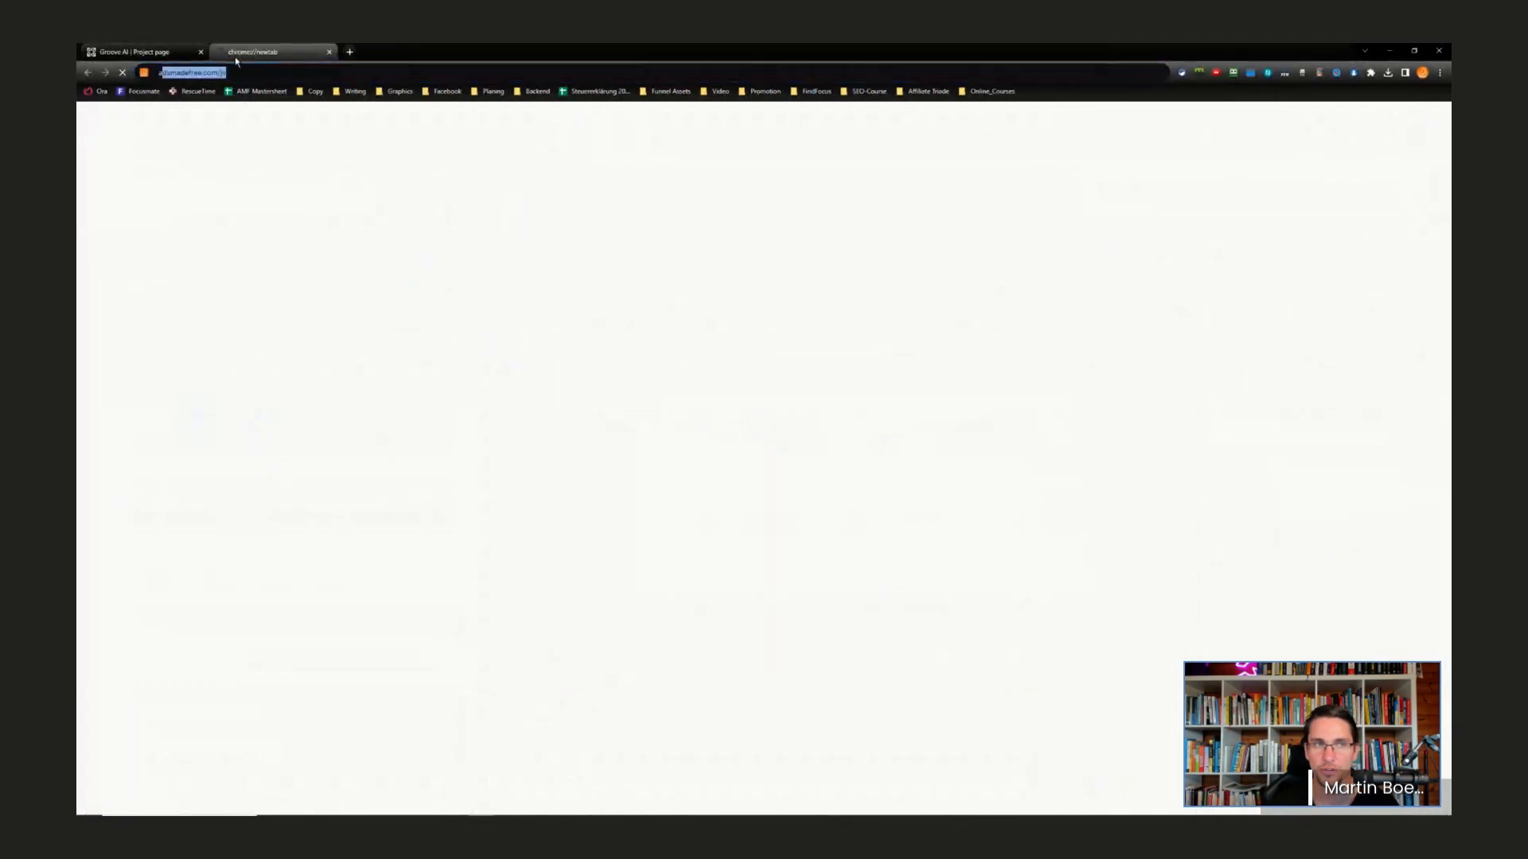
text(a)
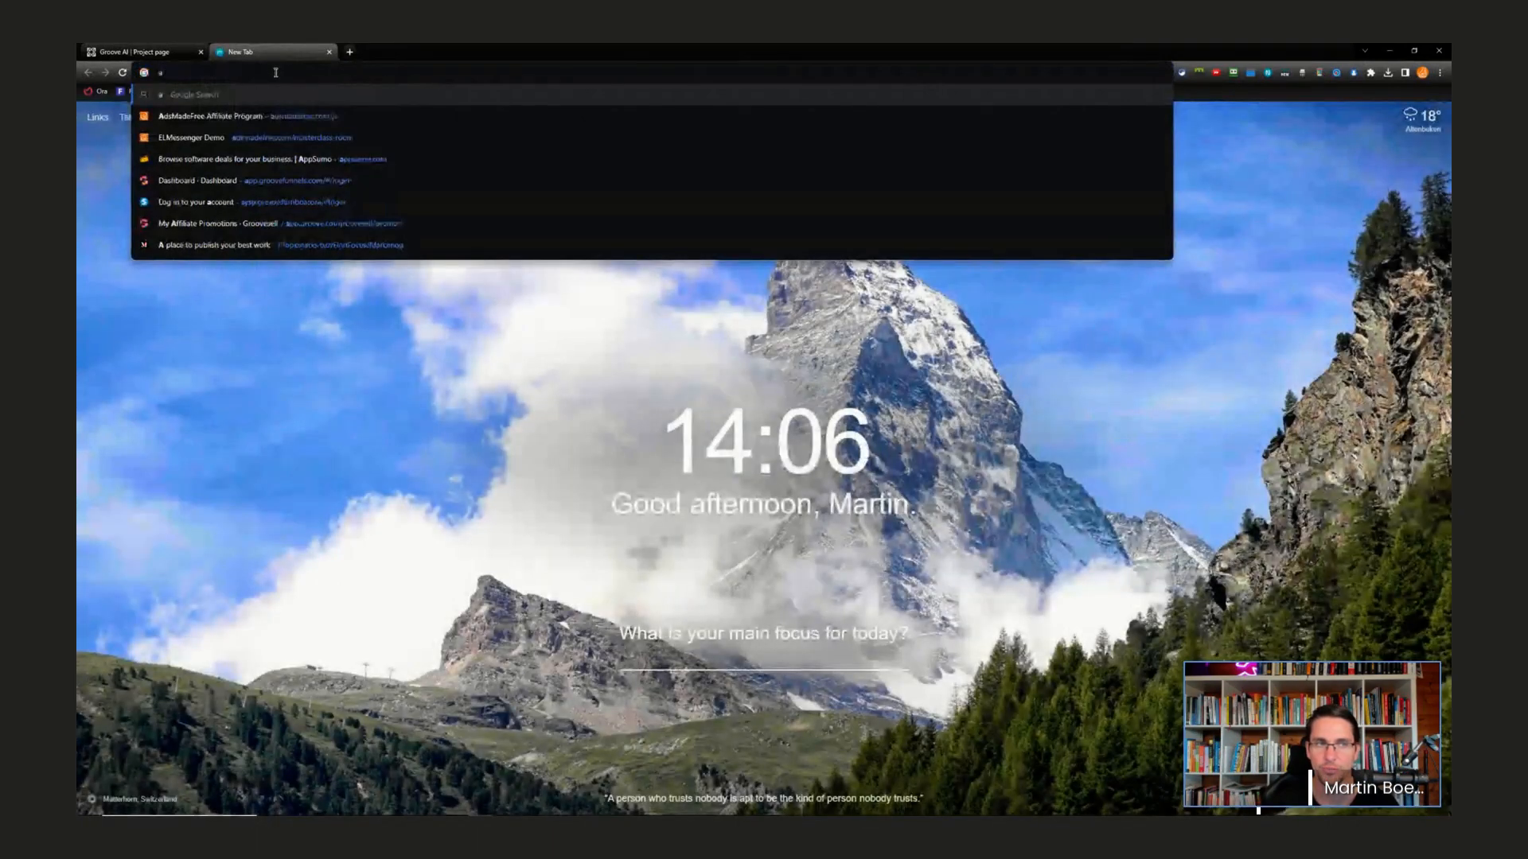
text(d)
key(Down)
key(Down)
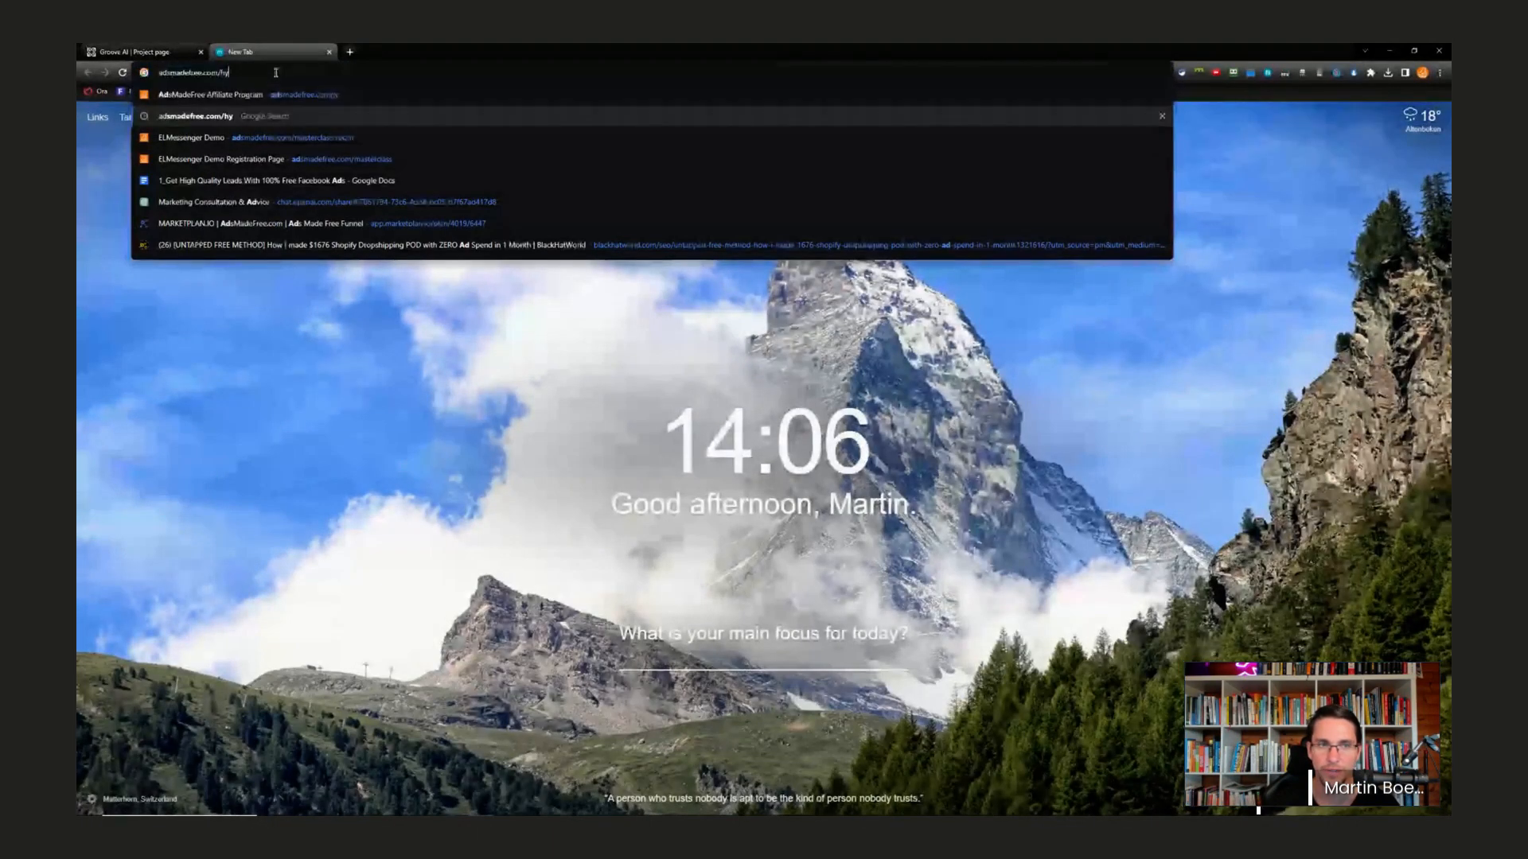
drag(264, 72, 397, 64)
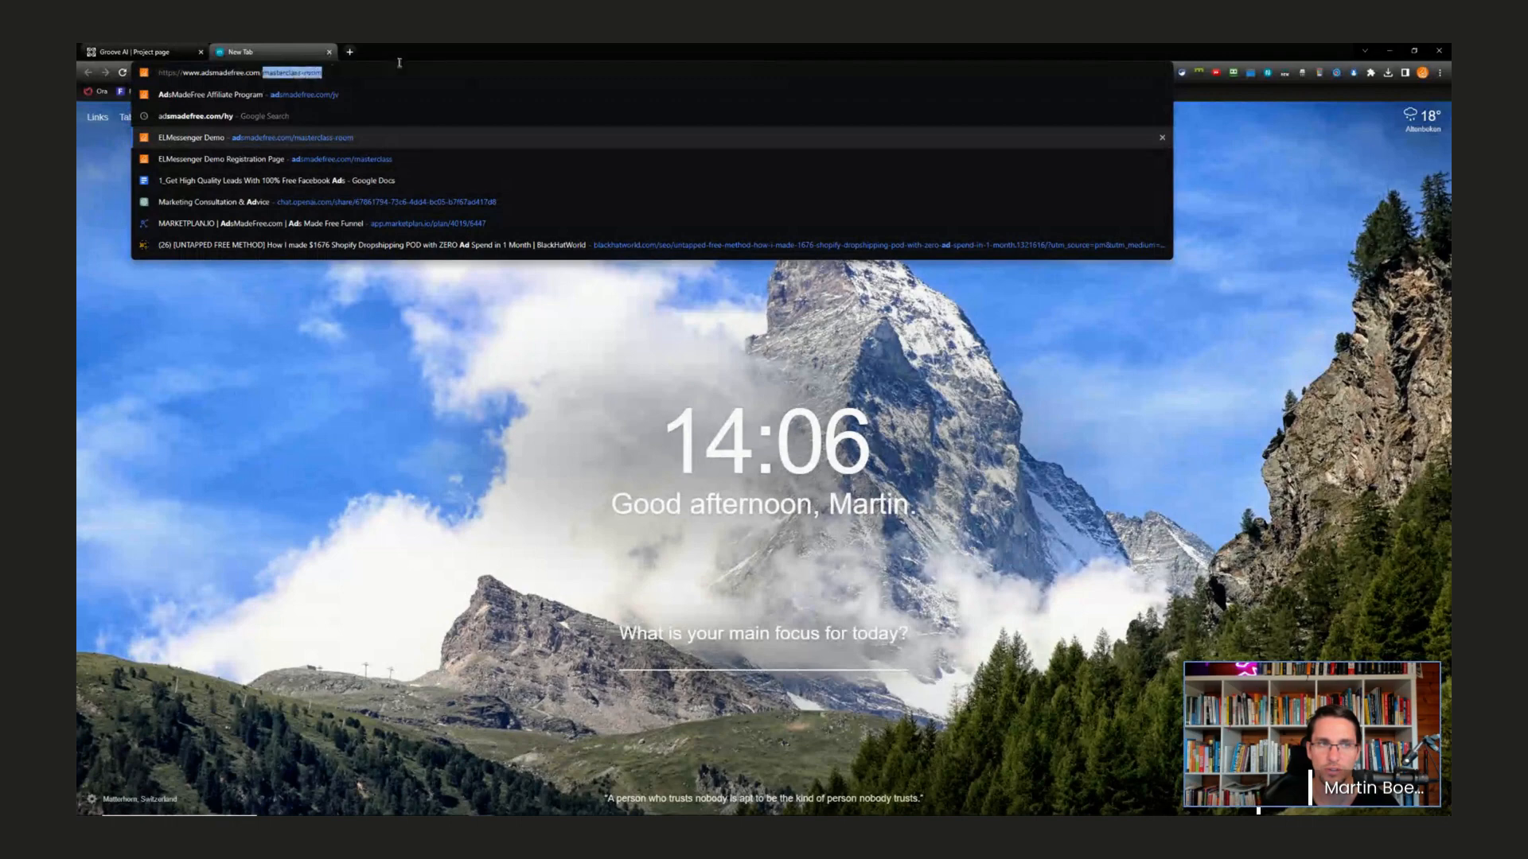
text(gro)
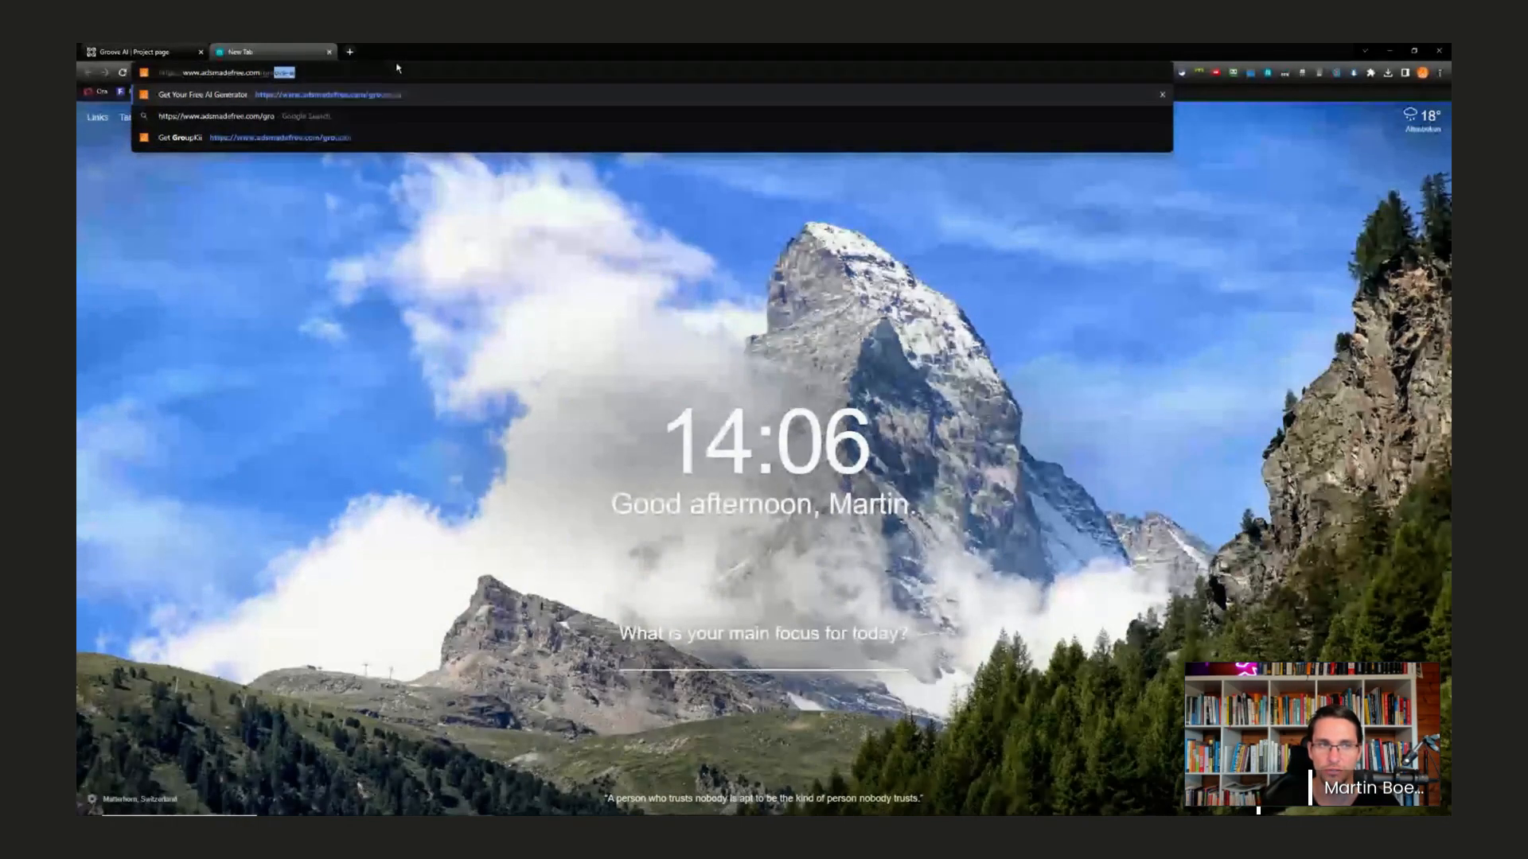
key(Return)
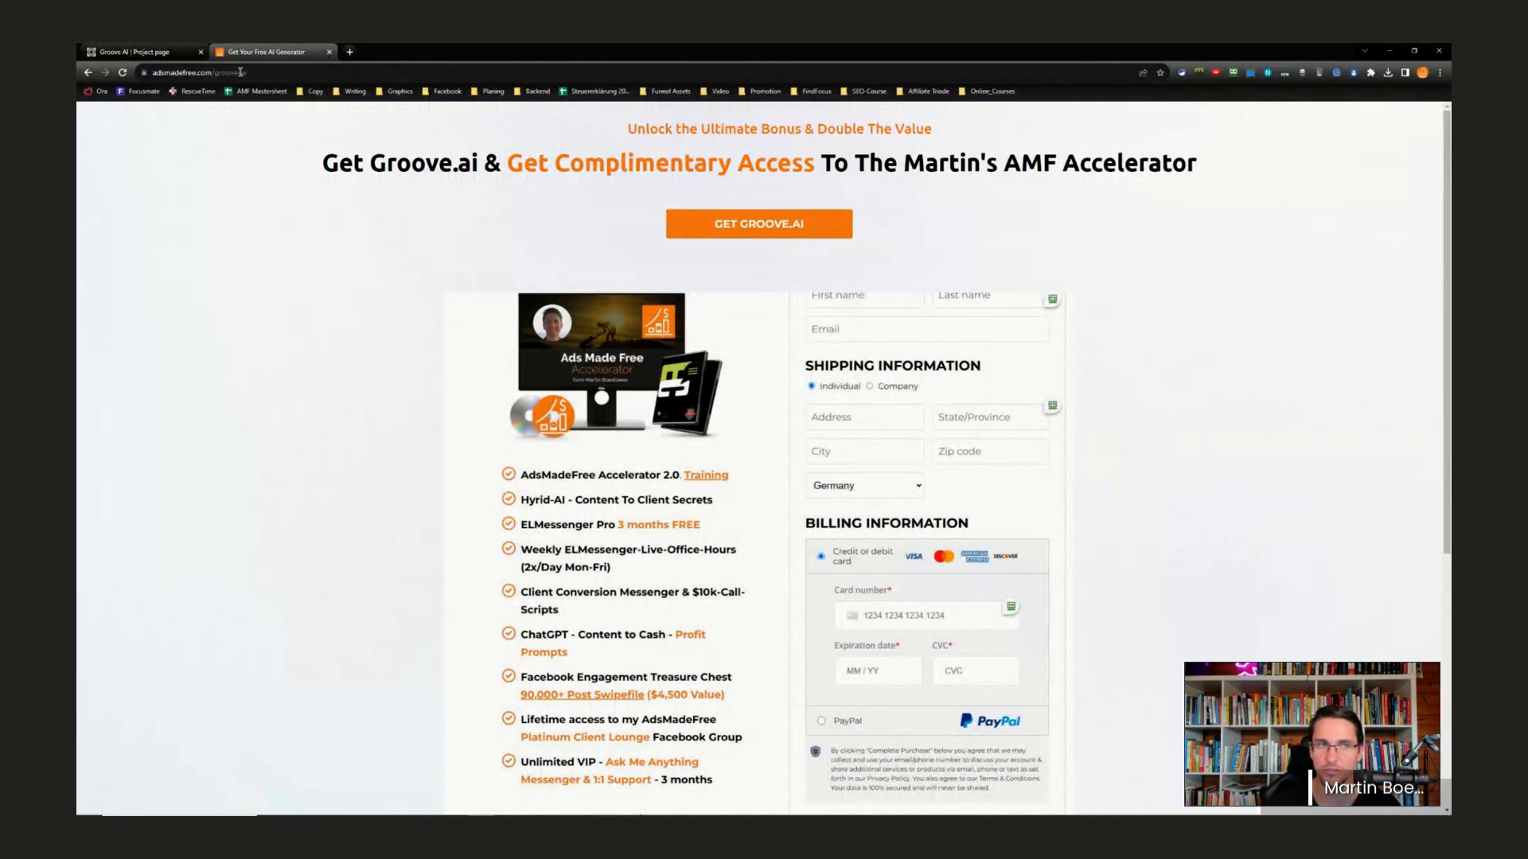
- Look over the AMF Accelerator bonus package down to its order details, and open the Groove.ai sales page from its offer link
scroll(590, 381, down, 3)
scroll(591, 381, down, 4)
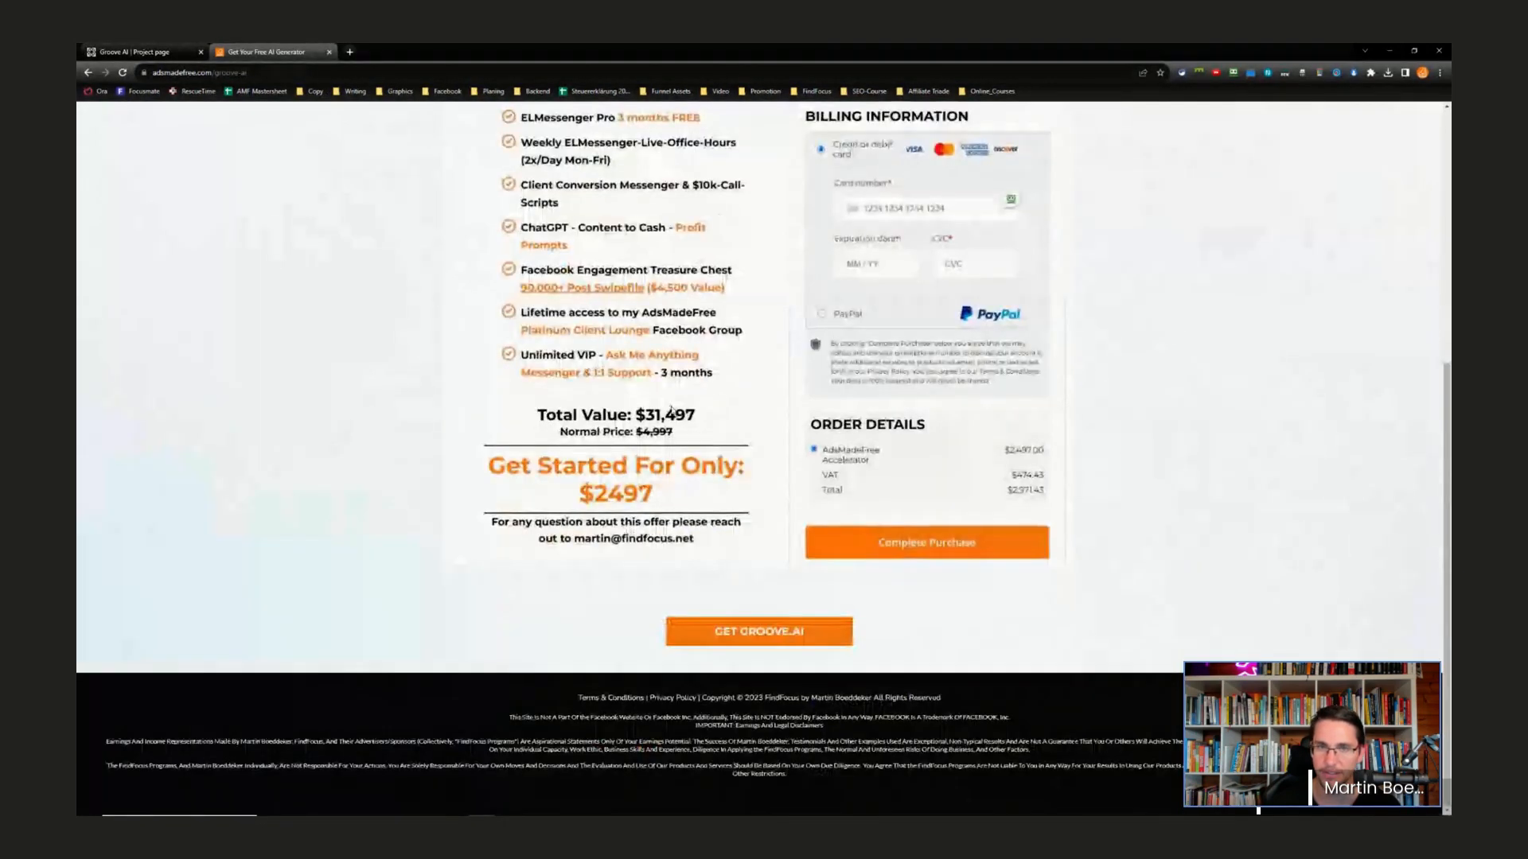
scroll(716, 318, up, 6)
click(749, 225)
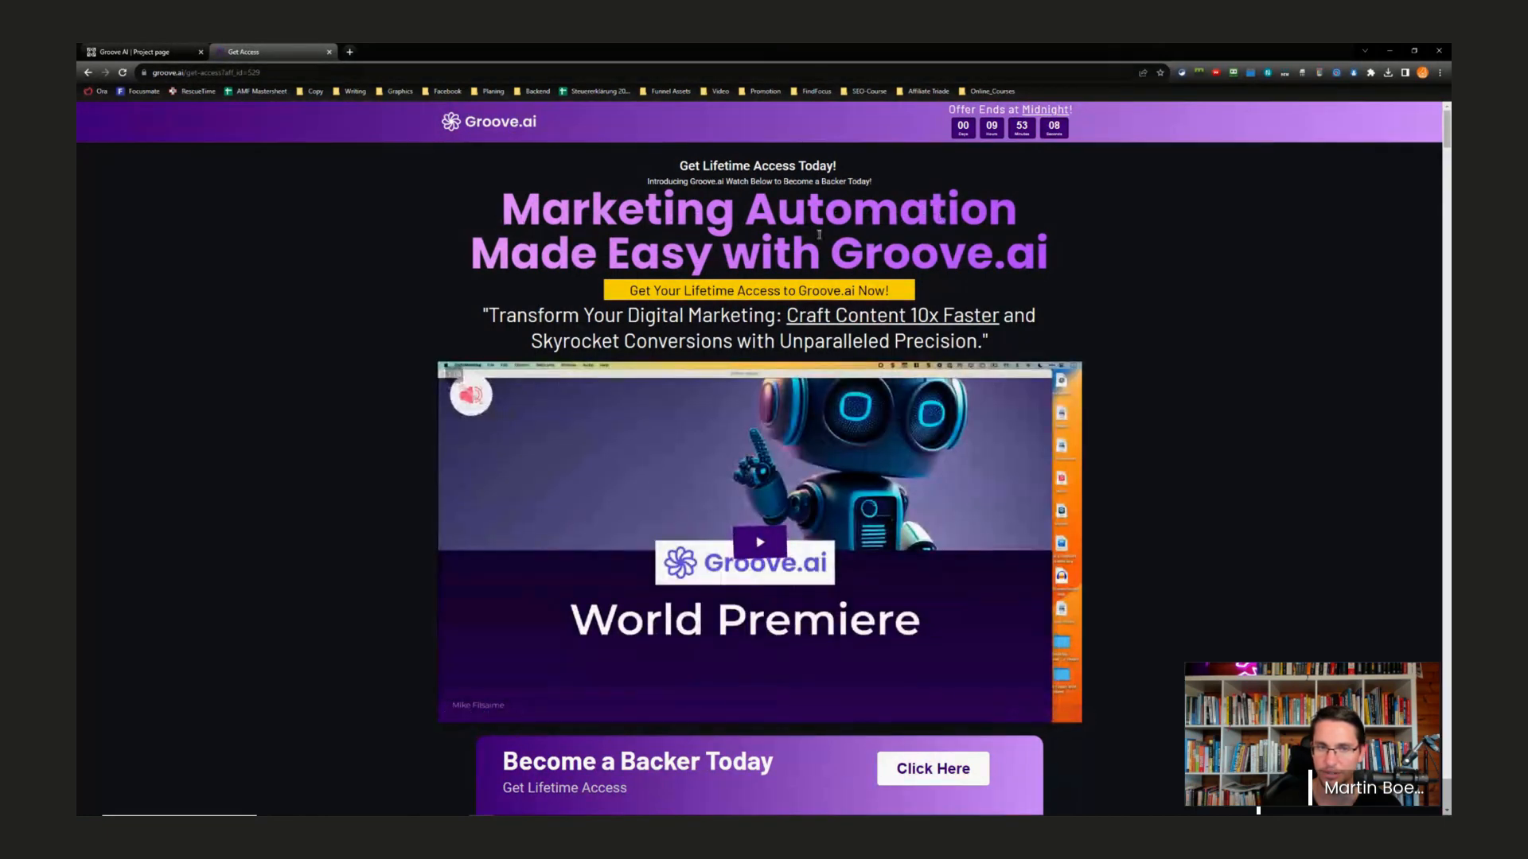
- Look through the Groove.ai sales page to the lifetime access order form, and highlight the early access beta release dates
scroll(972, 352, down, 20)
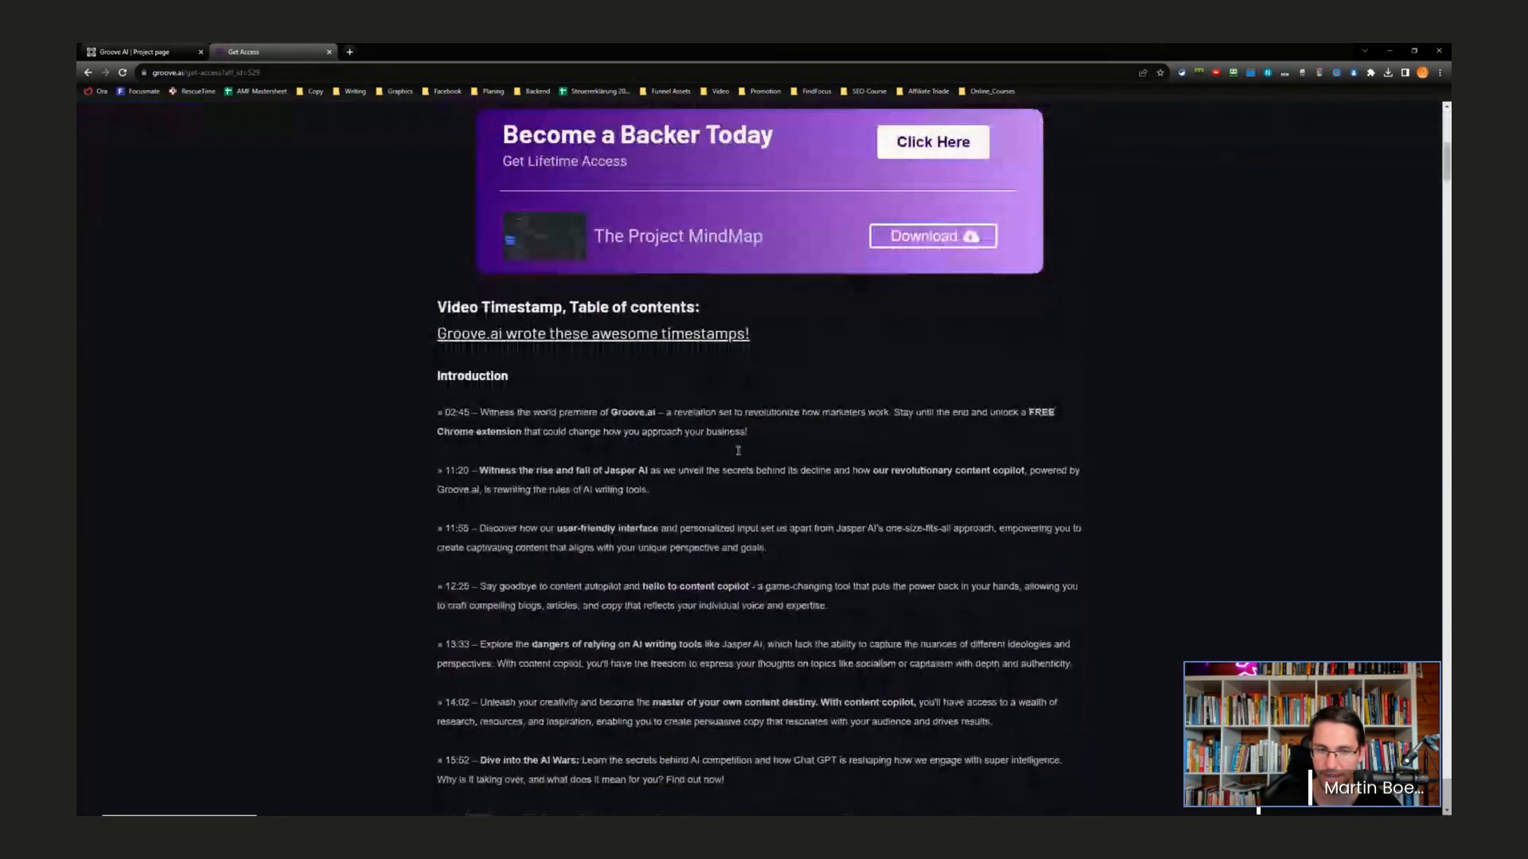
scroll(722, 422, down, 15)
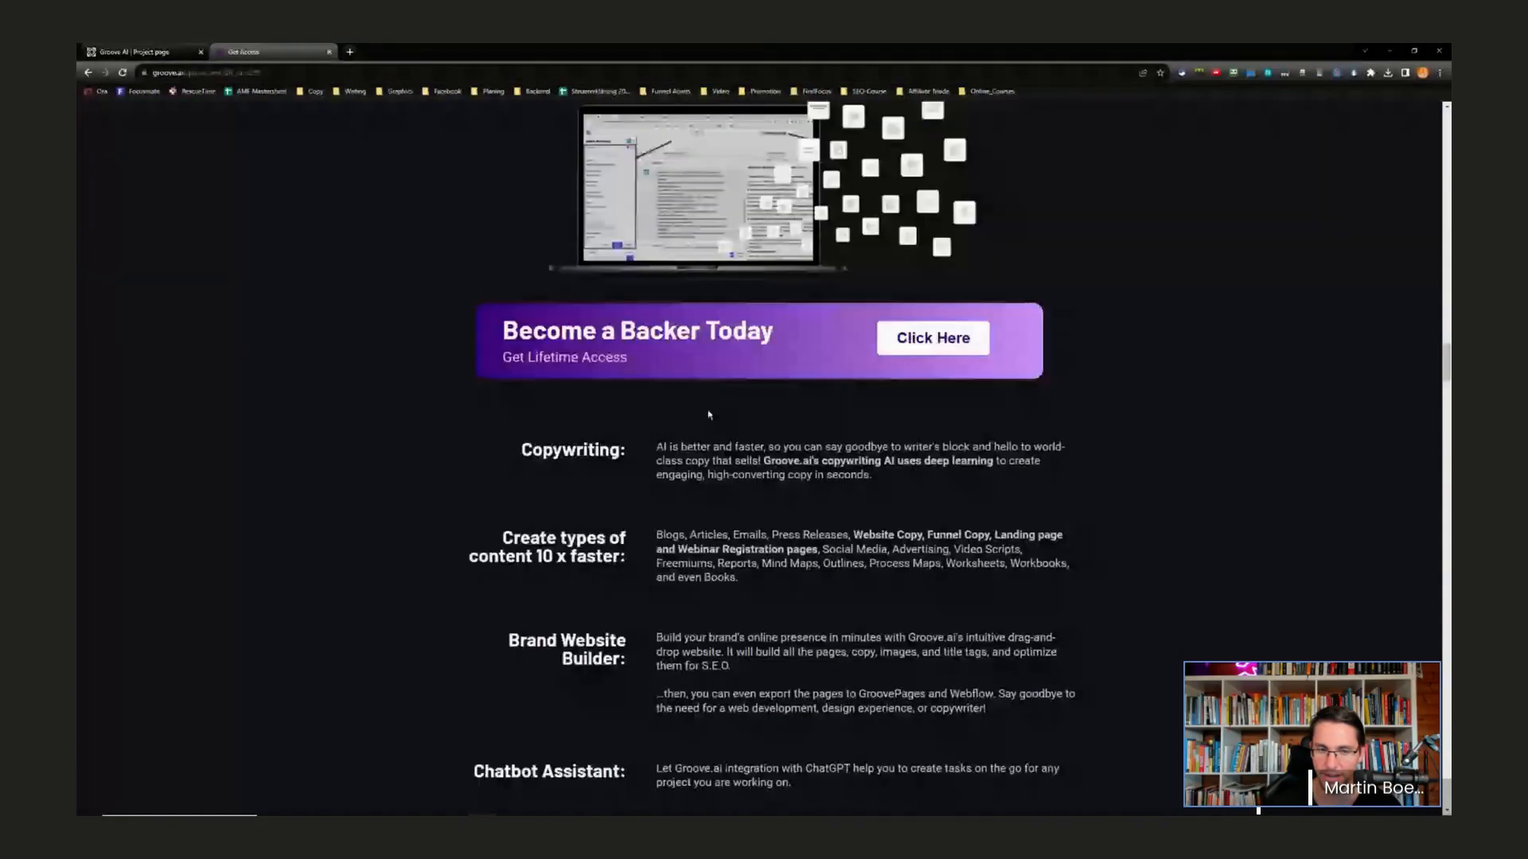
scroll(709, 414, down, 12)
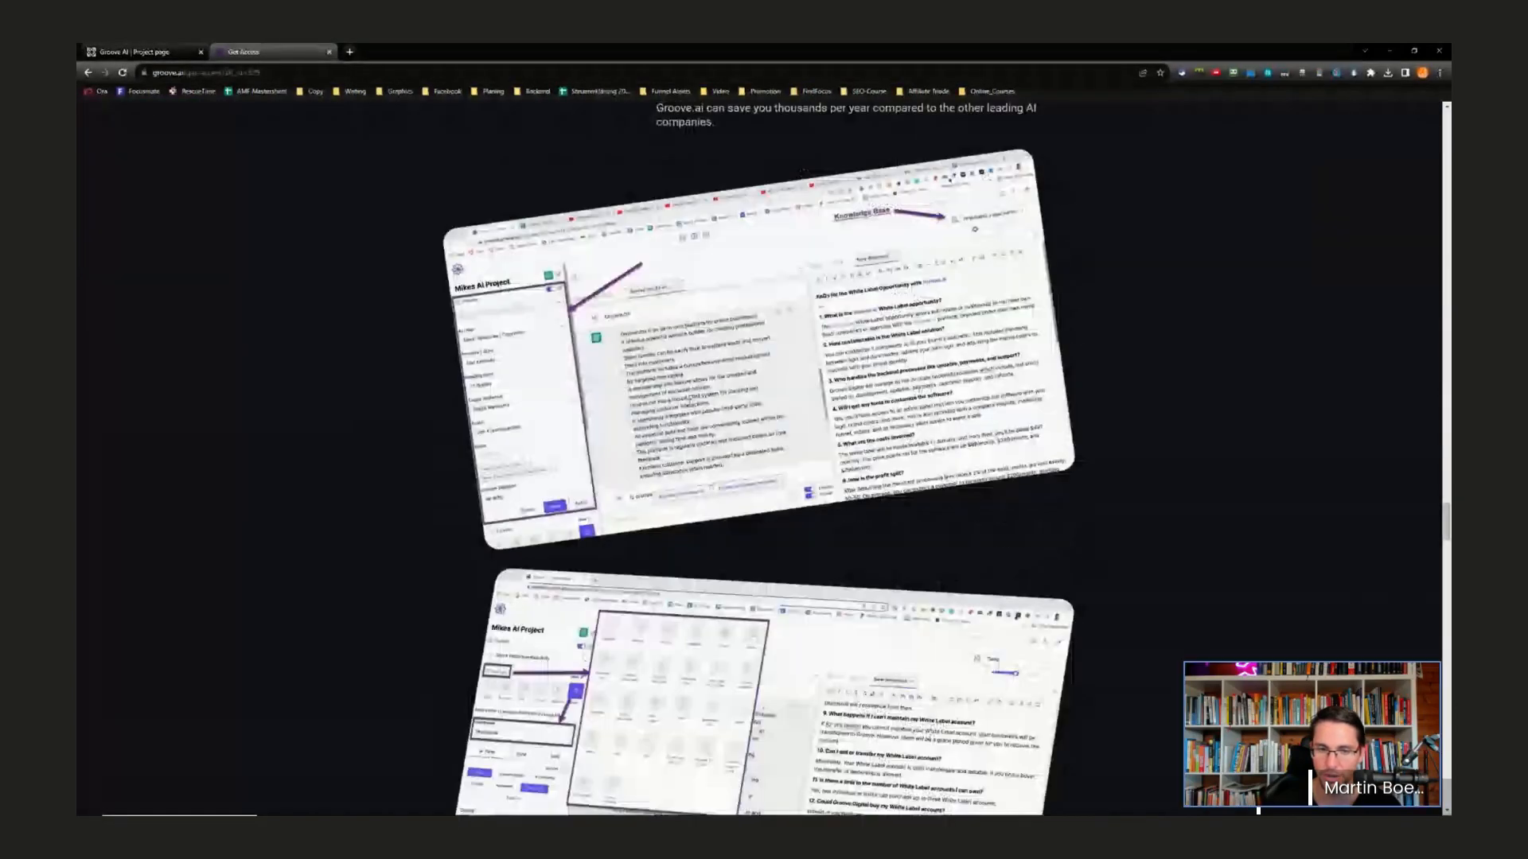
scroll(687, 398, down, 4)
scroll(688, 398, down, 5)
scroll(689, 384, down, 15)
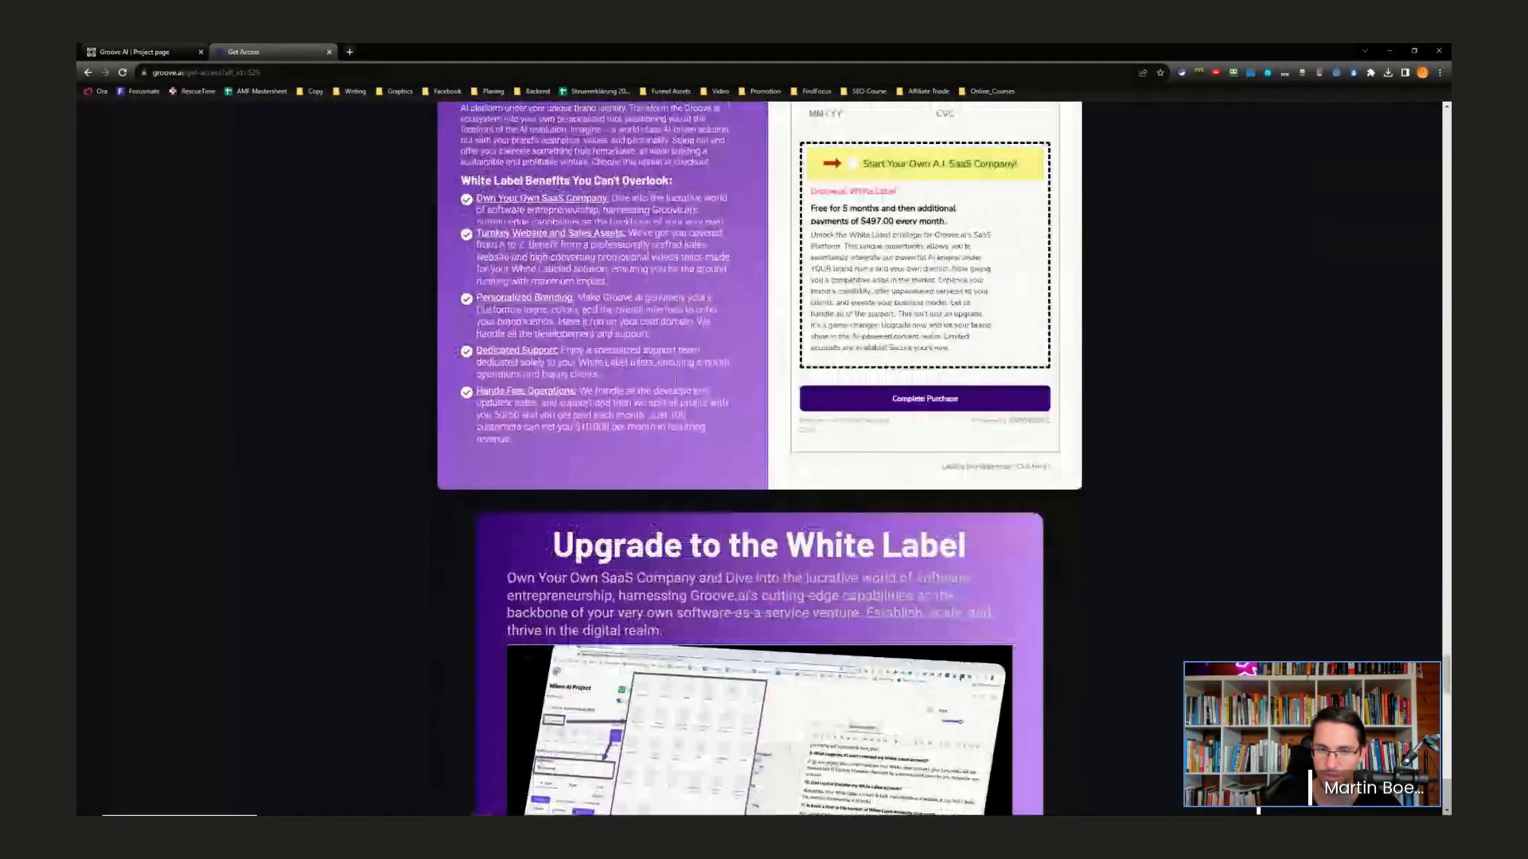
scroll(688, 384, up, 8)
scroll(563, 335, up, 3)
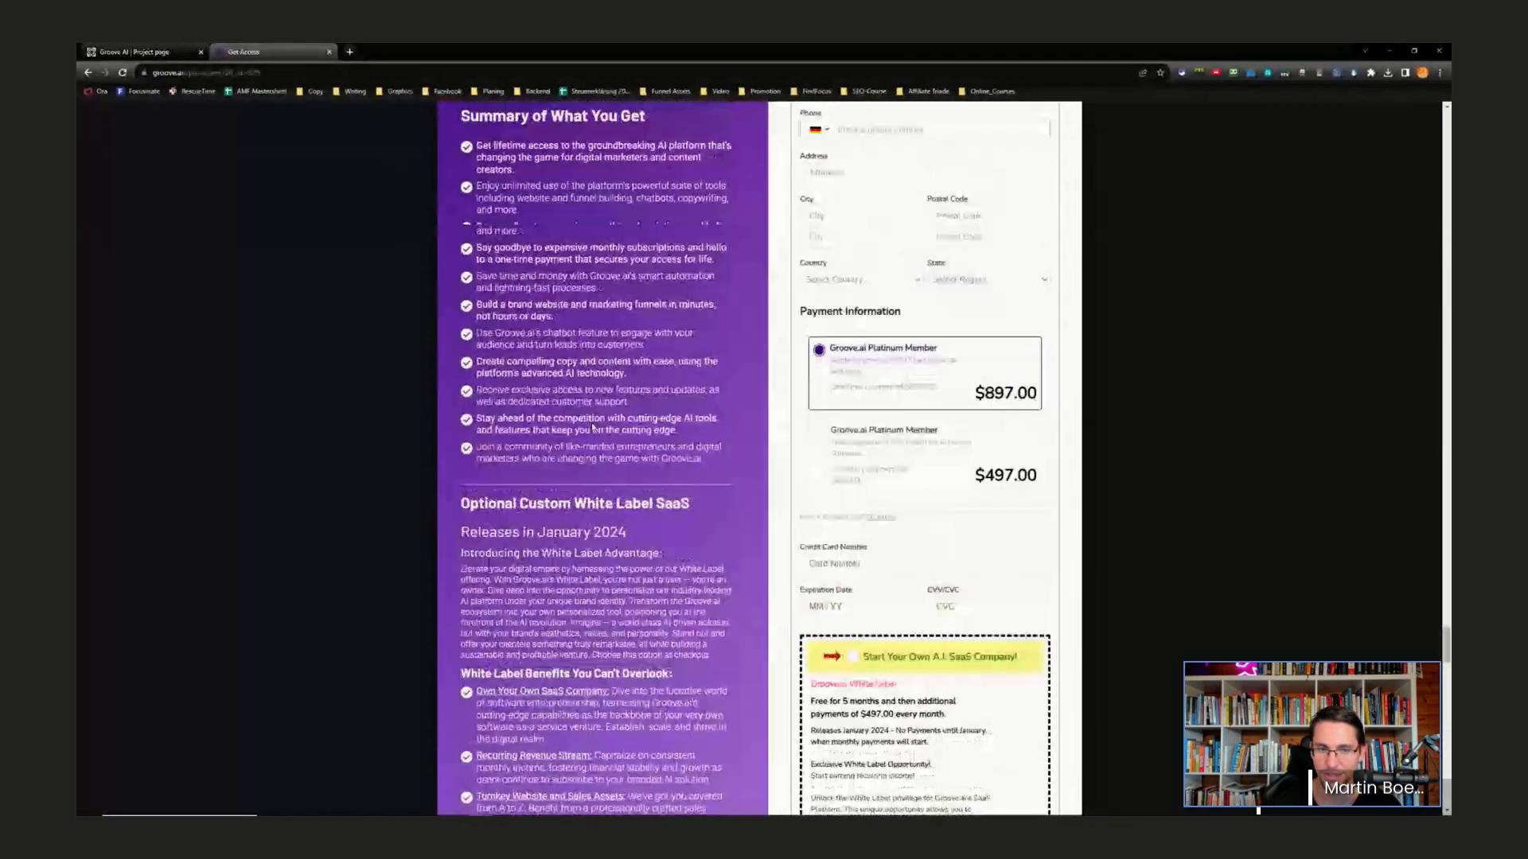
scroll(563, 334, up, 5)
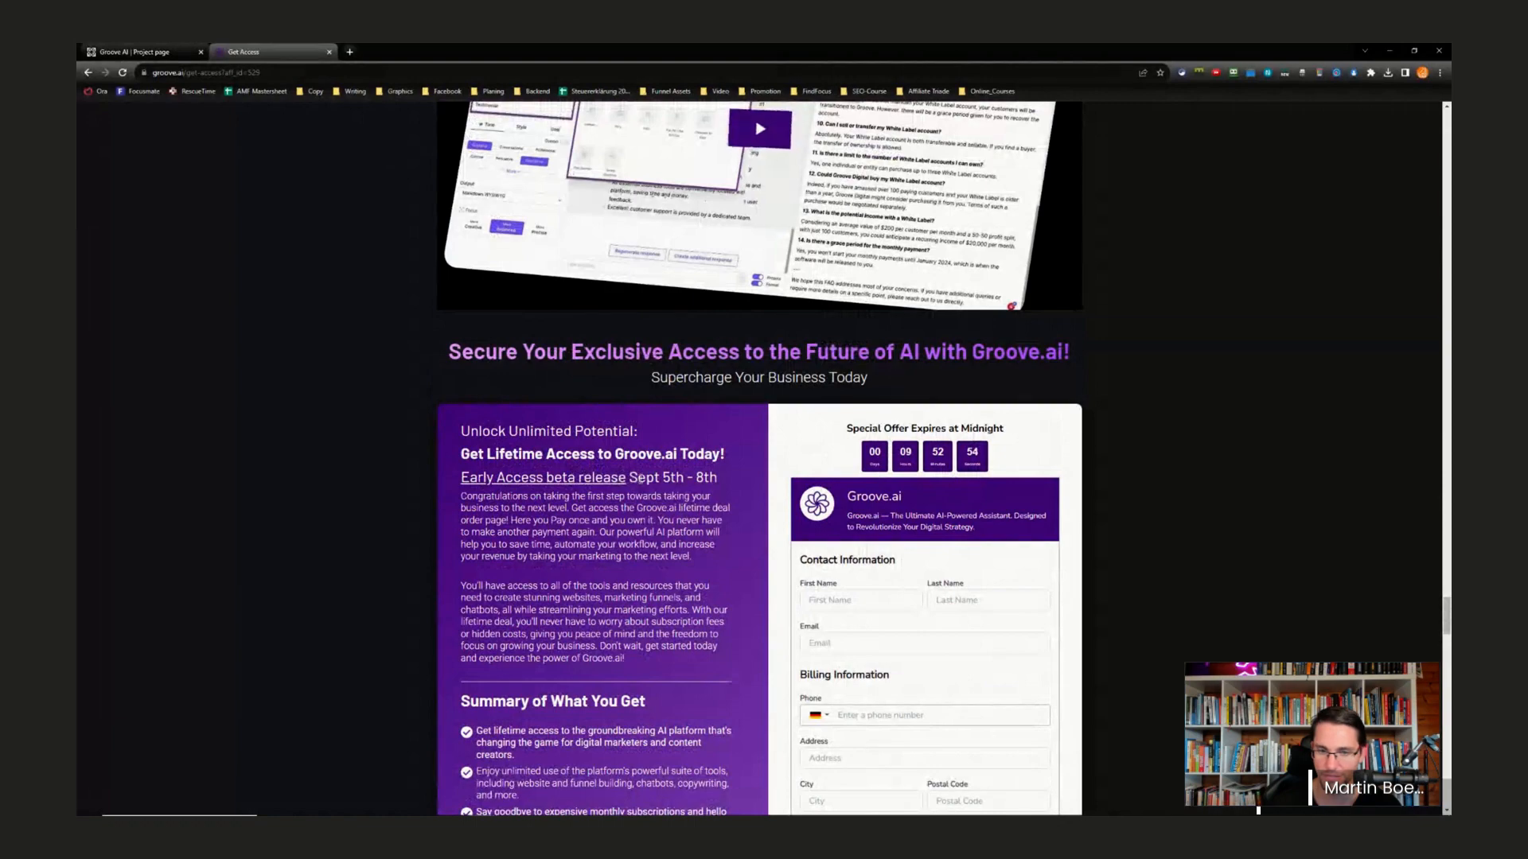
drag(636, 477, 685, 479)
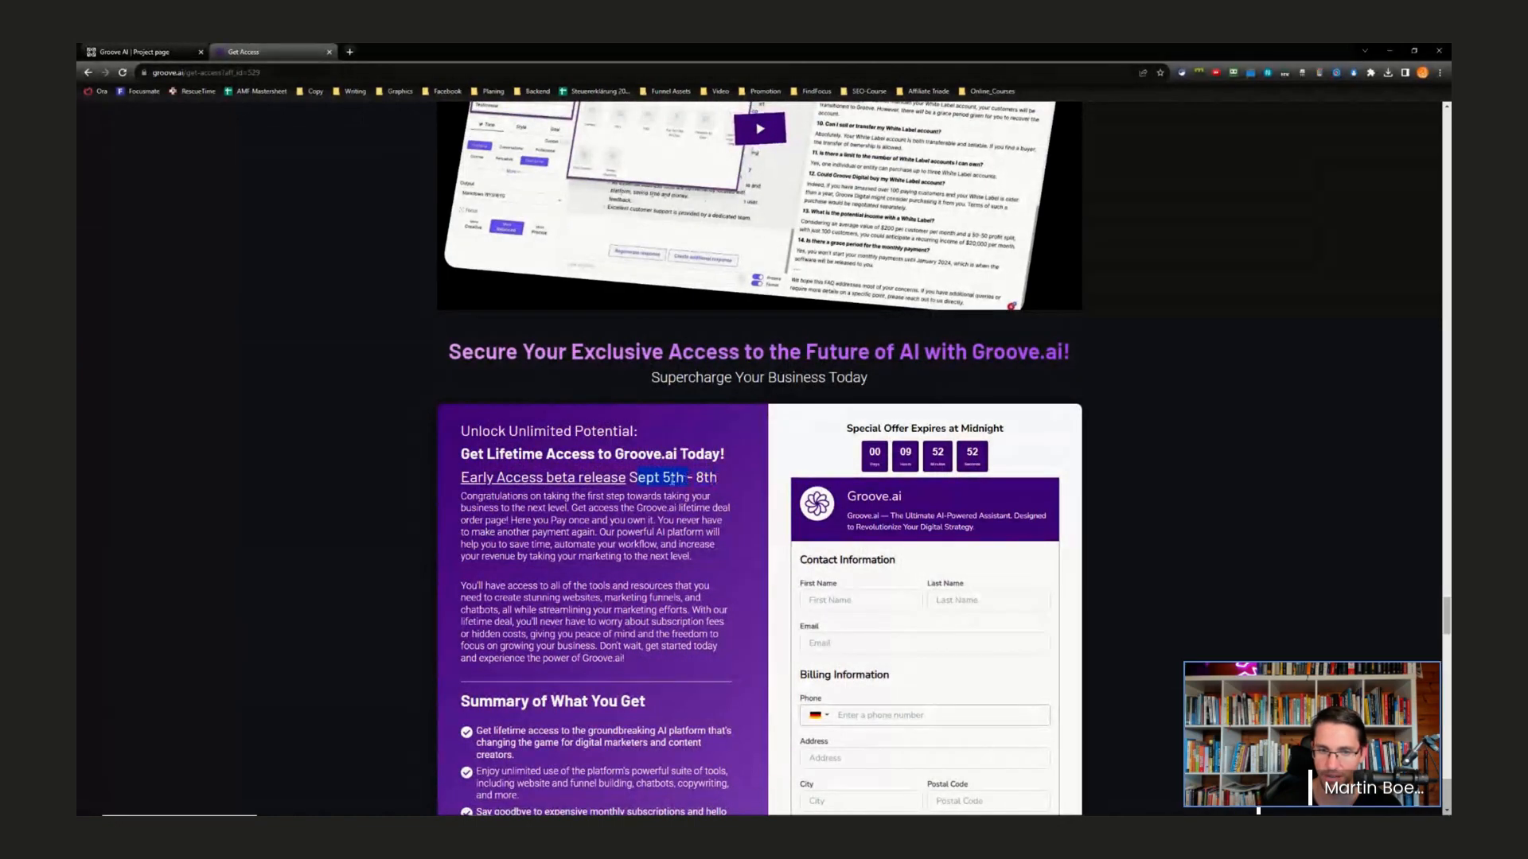
- Review the order form's benefits summary and choose the Groove.ai Platinum Member plan with two payments of $497
scroll(632, 546, down, 2)
scroll(633, 546, down, 15)
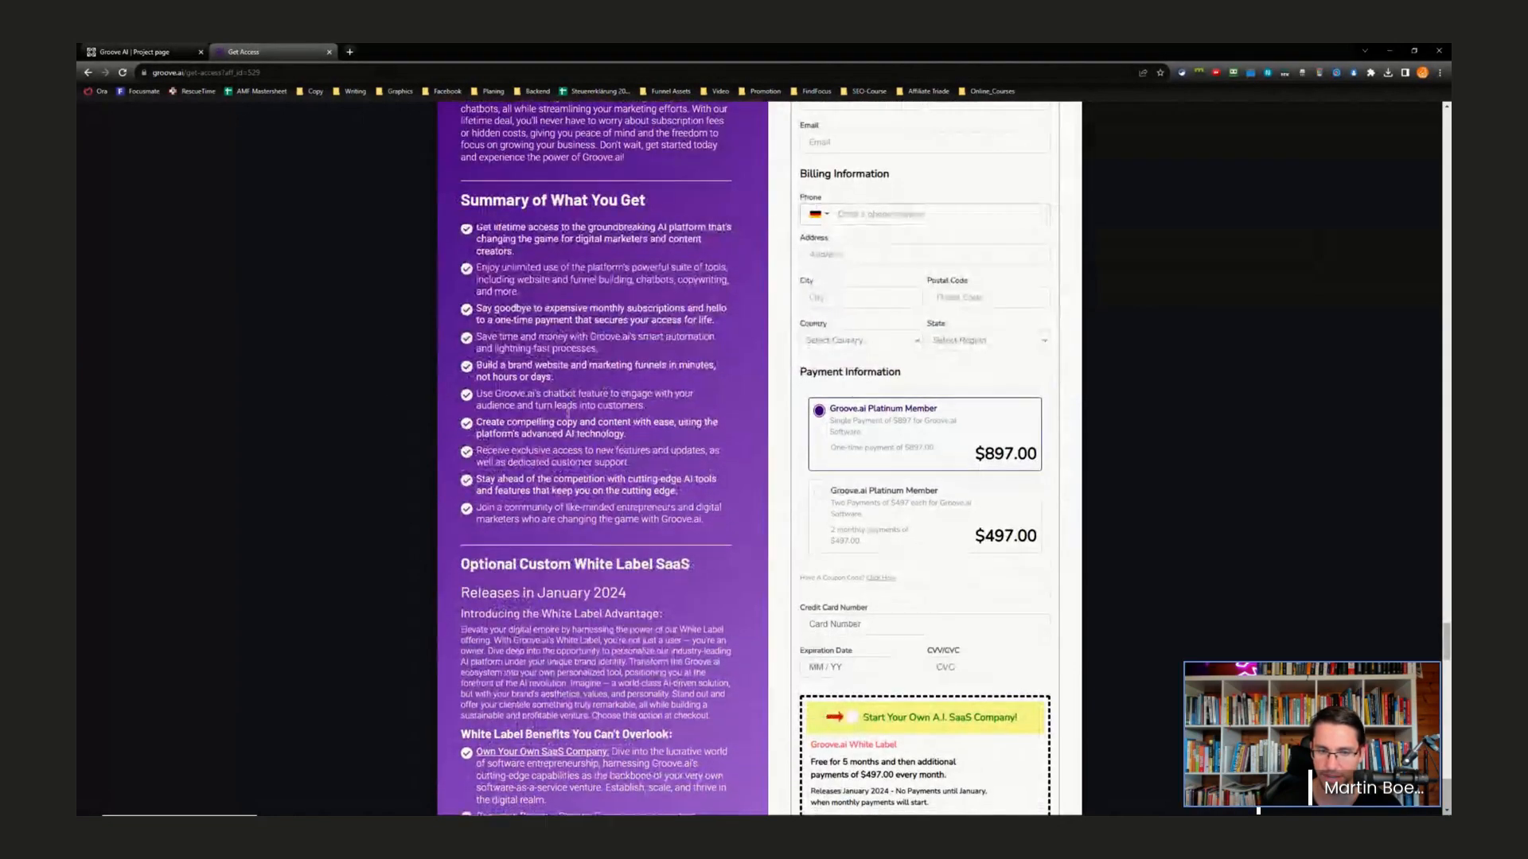
scroll(595, 407, up, 5)
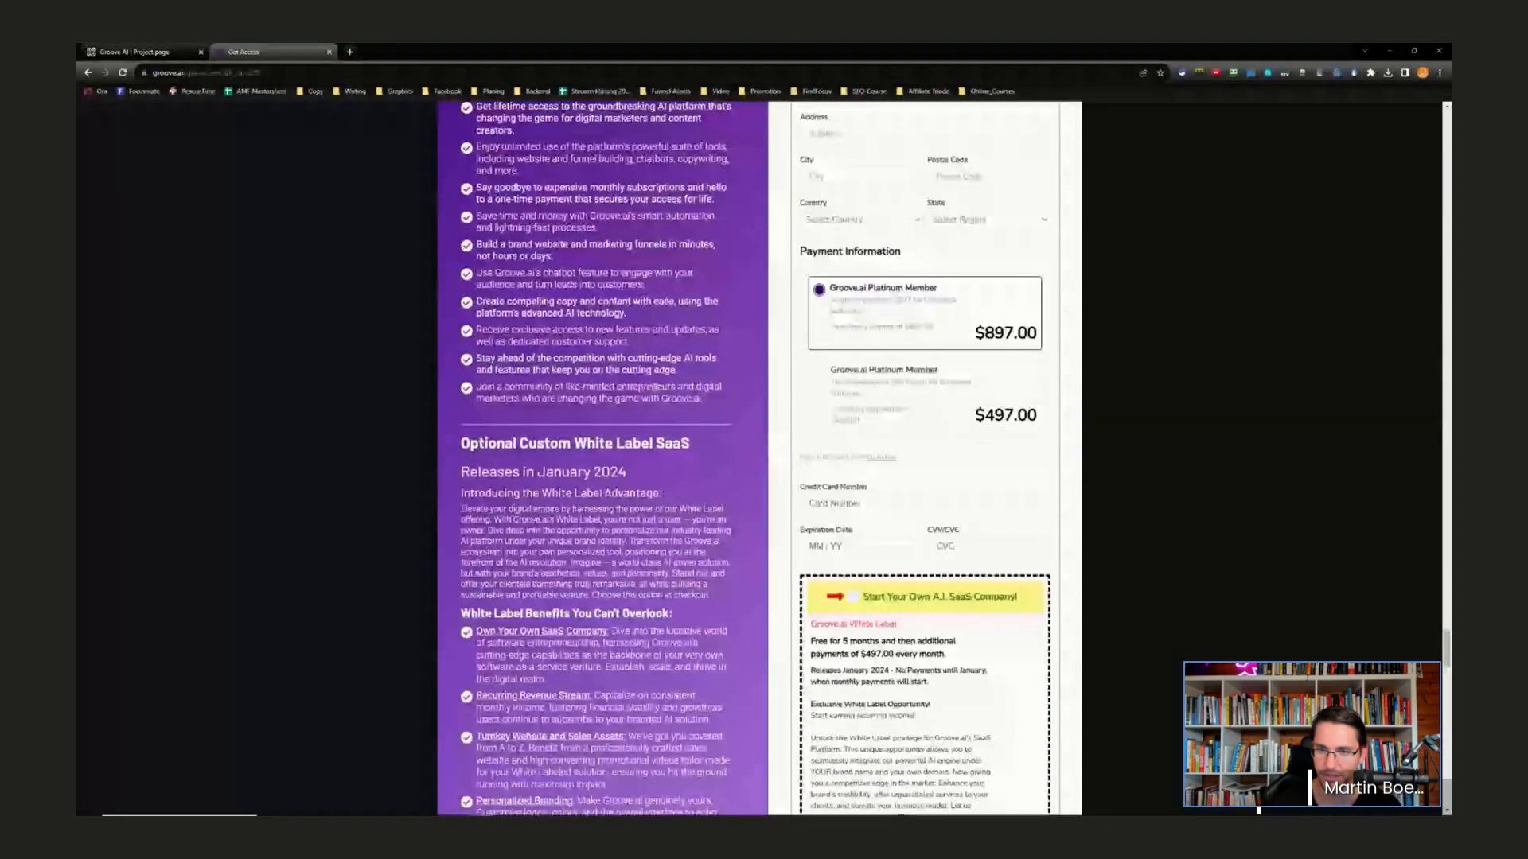
scroll(831, 437, up, 2)
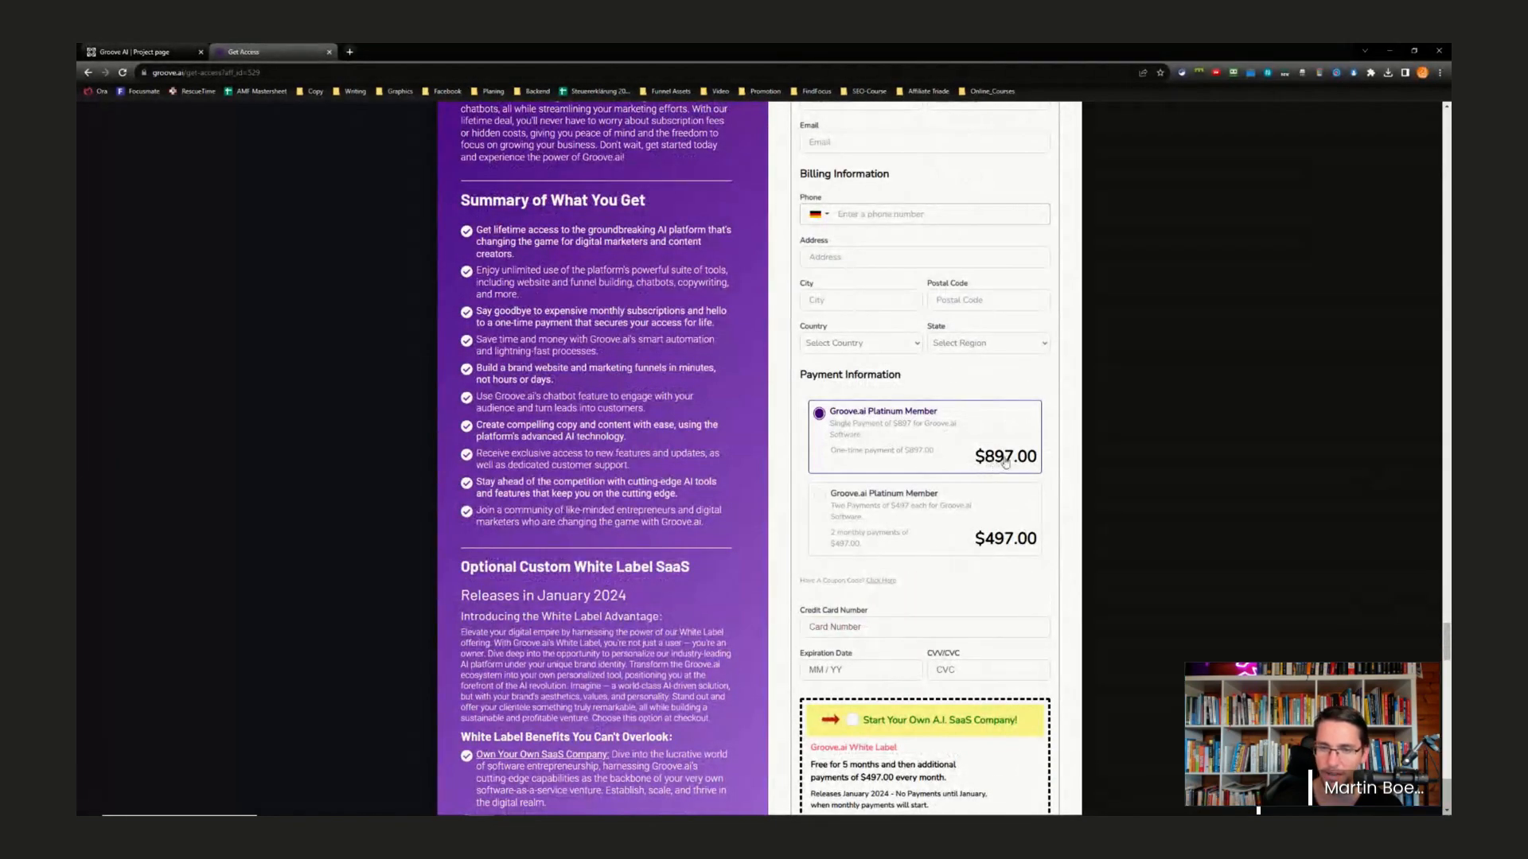
click(888, 534)
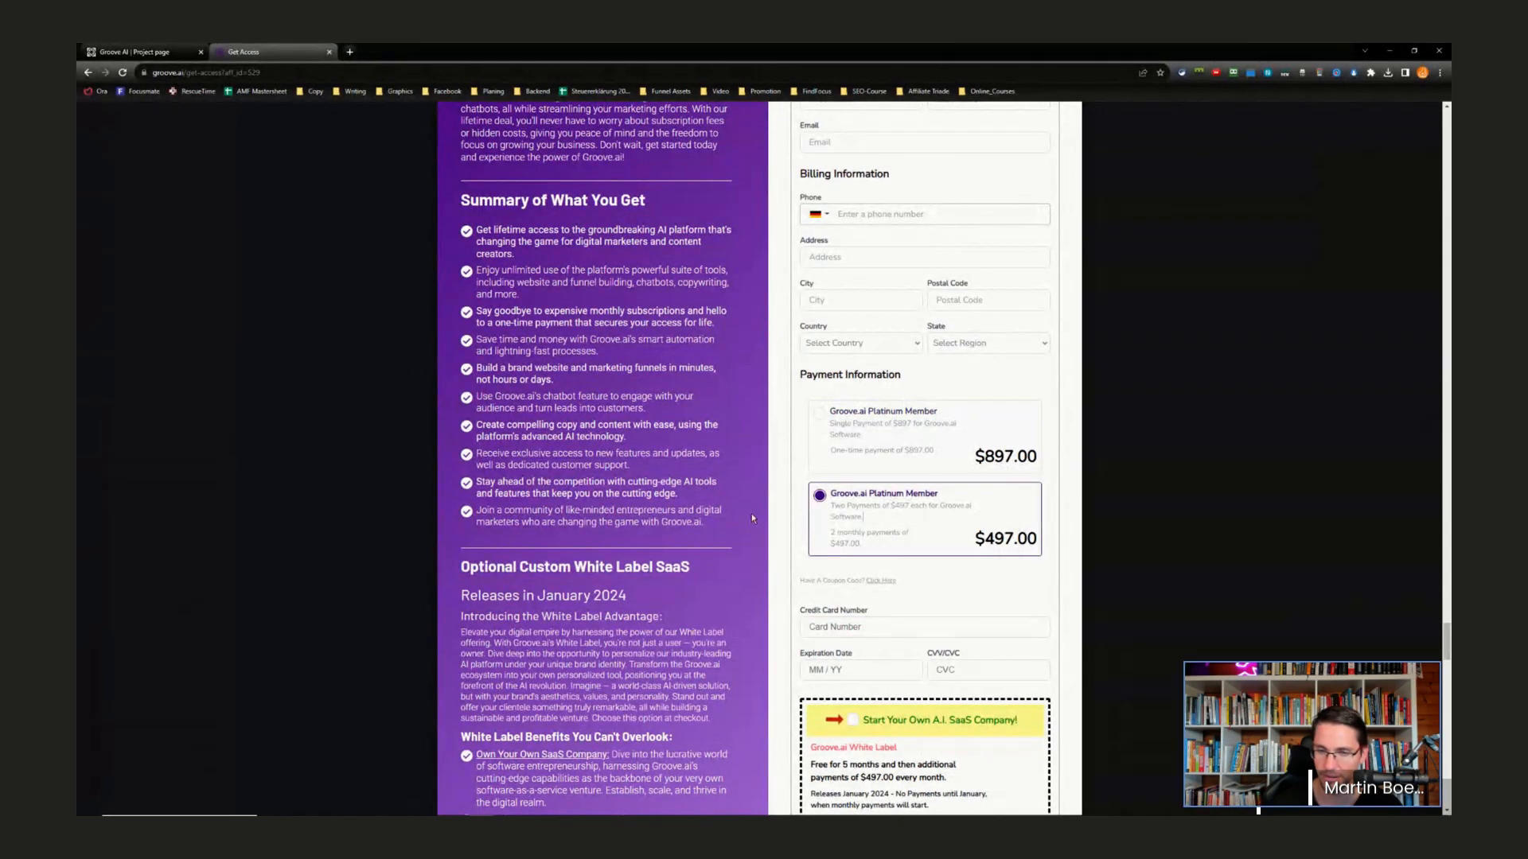
- Open the Happy Hour order form below the purchase form, examine its Platinum Member payment plan, and close it again
scroll(962, 490, down, 8)
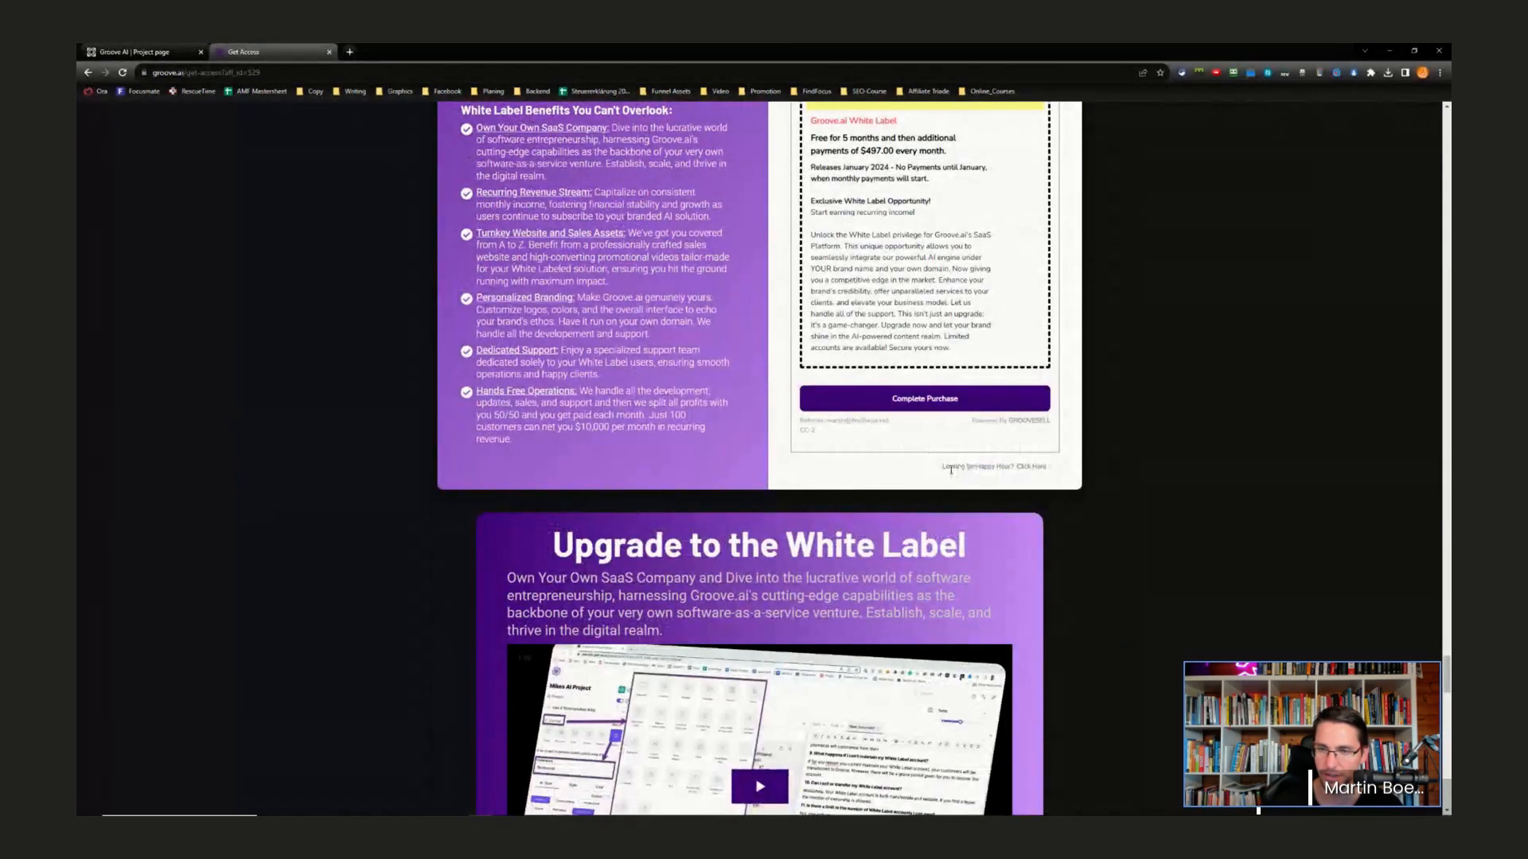
click(1032, 468)
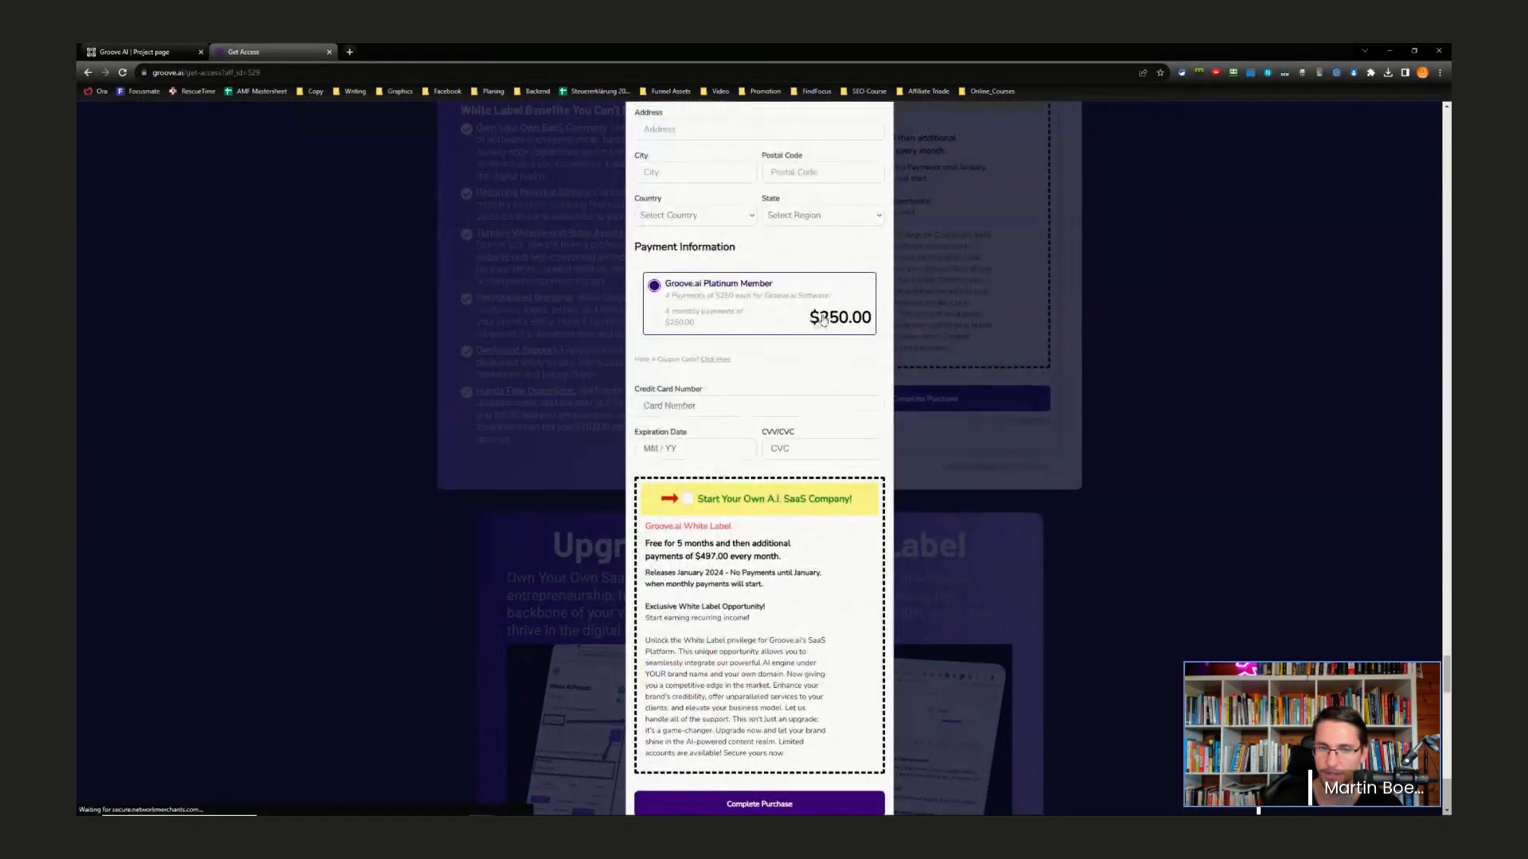
scroll(778, 471, down, 1)
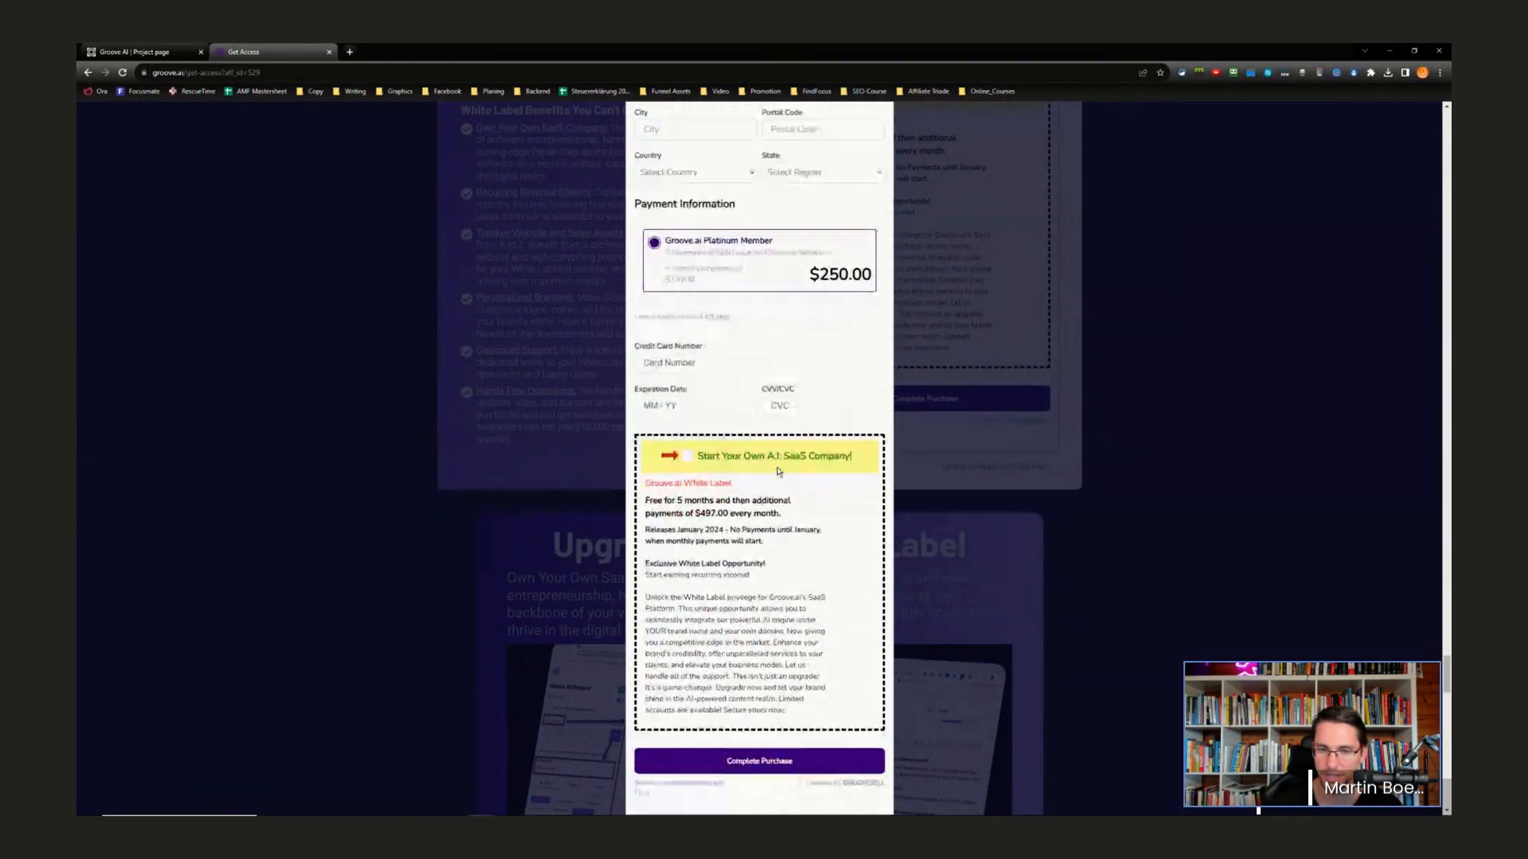
scroll(773, 457, up, 5)
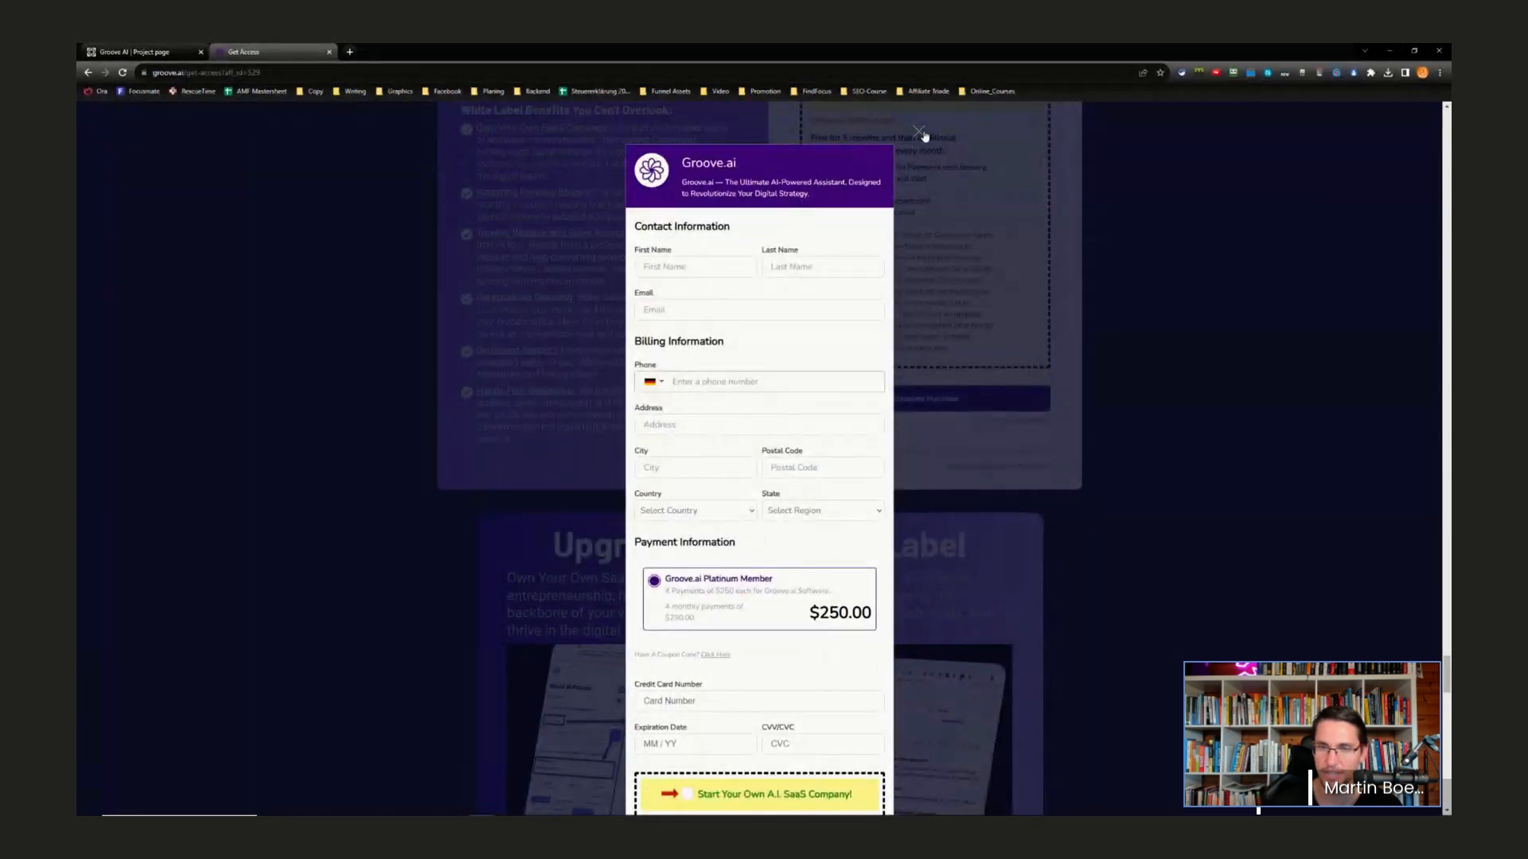
click(1051, 459)
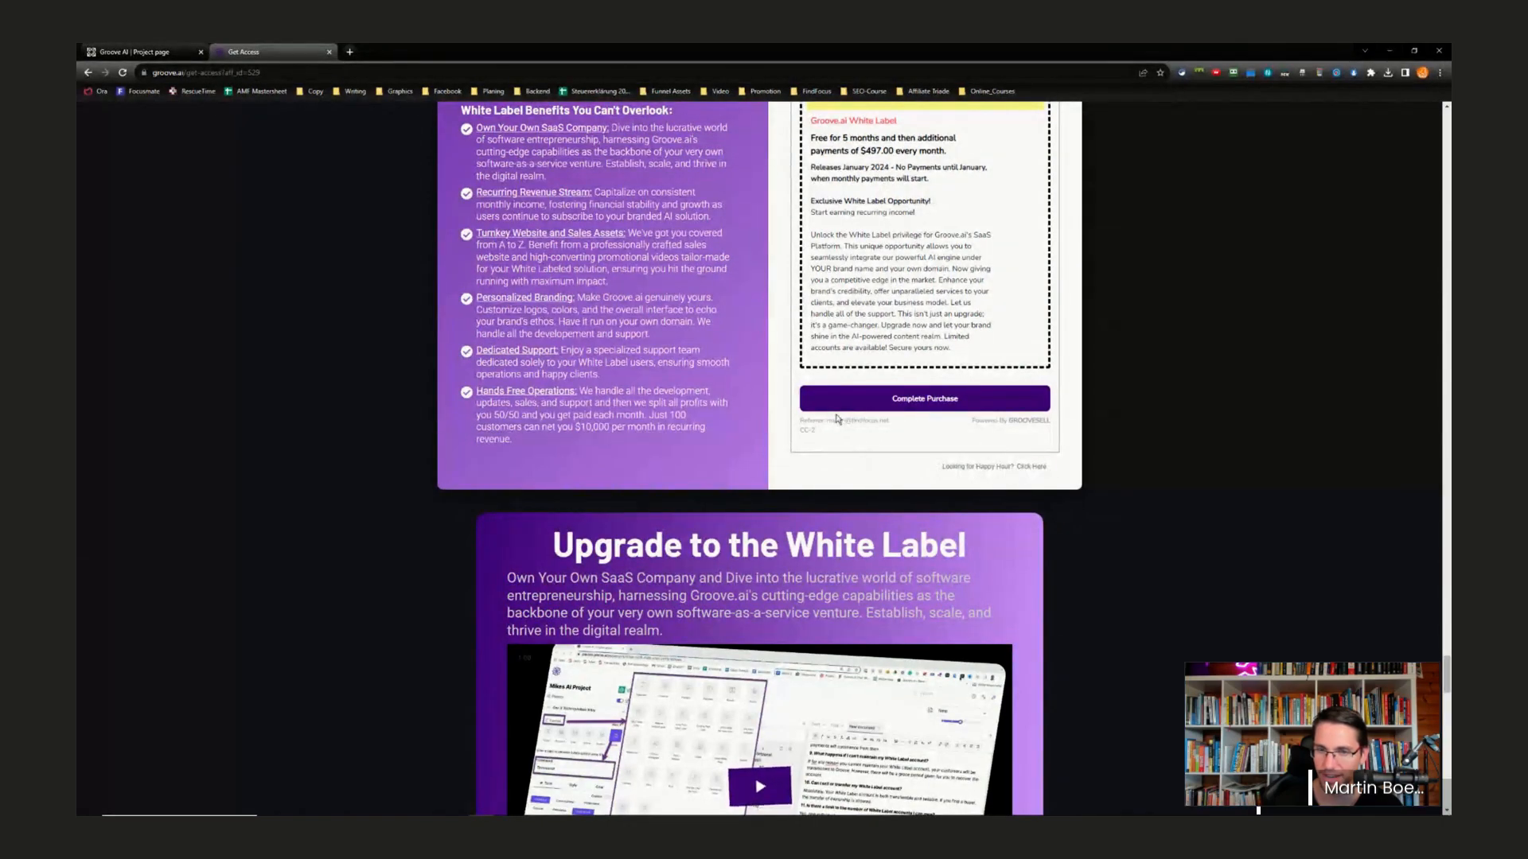
- Enlarge the sales page and highlight the referrer e-mail shown beneath the purchase form
key(ctrl+plus)
key(ctrl+plus)
key(ctrl+plus)
key(ctrl+plus)
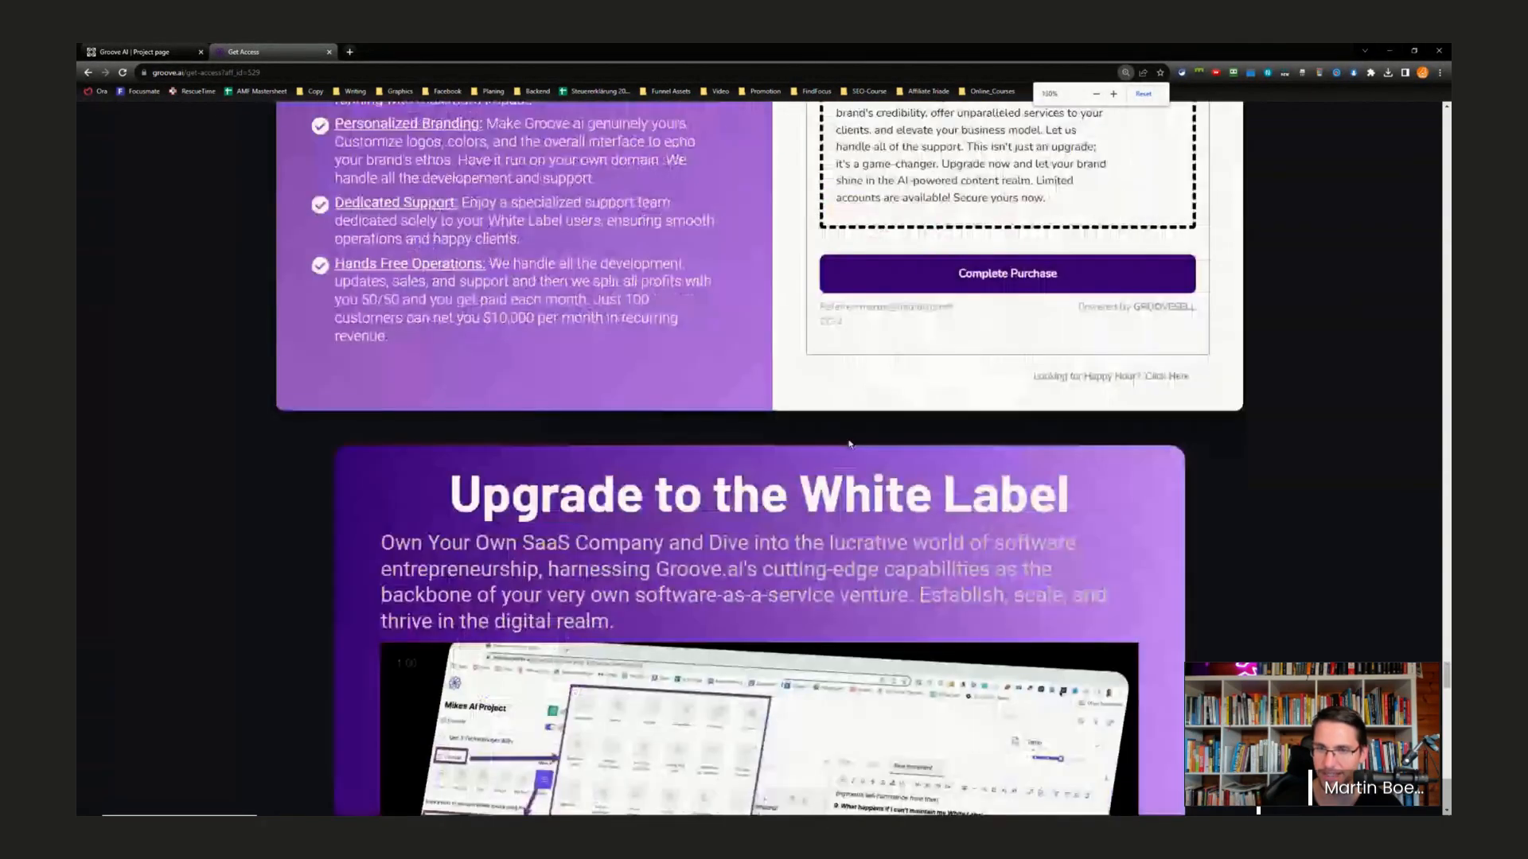
drag(851, 308, 961, 316)
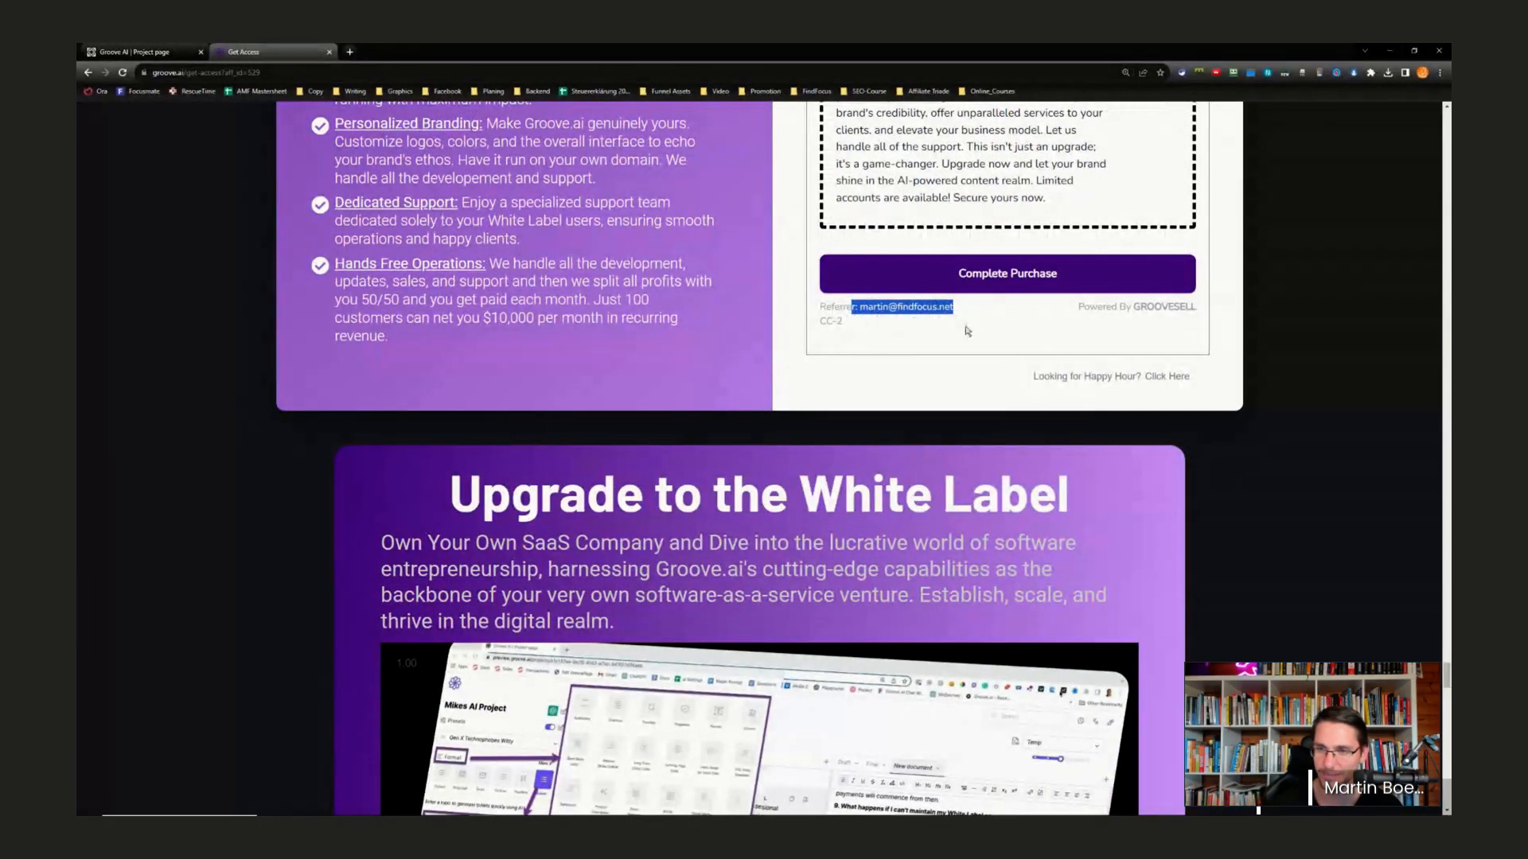
- Examine the 30-day guarantee and the start of the FAQ, and go back over the order form's benefits and payment options
scroll(906, 501, down, 10)
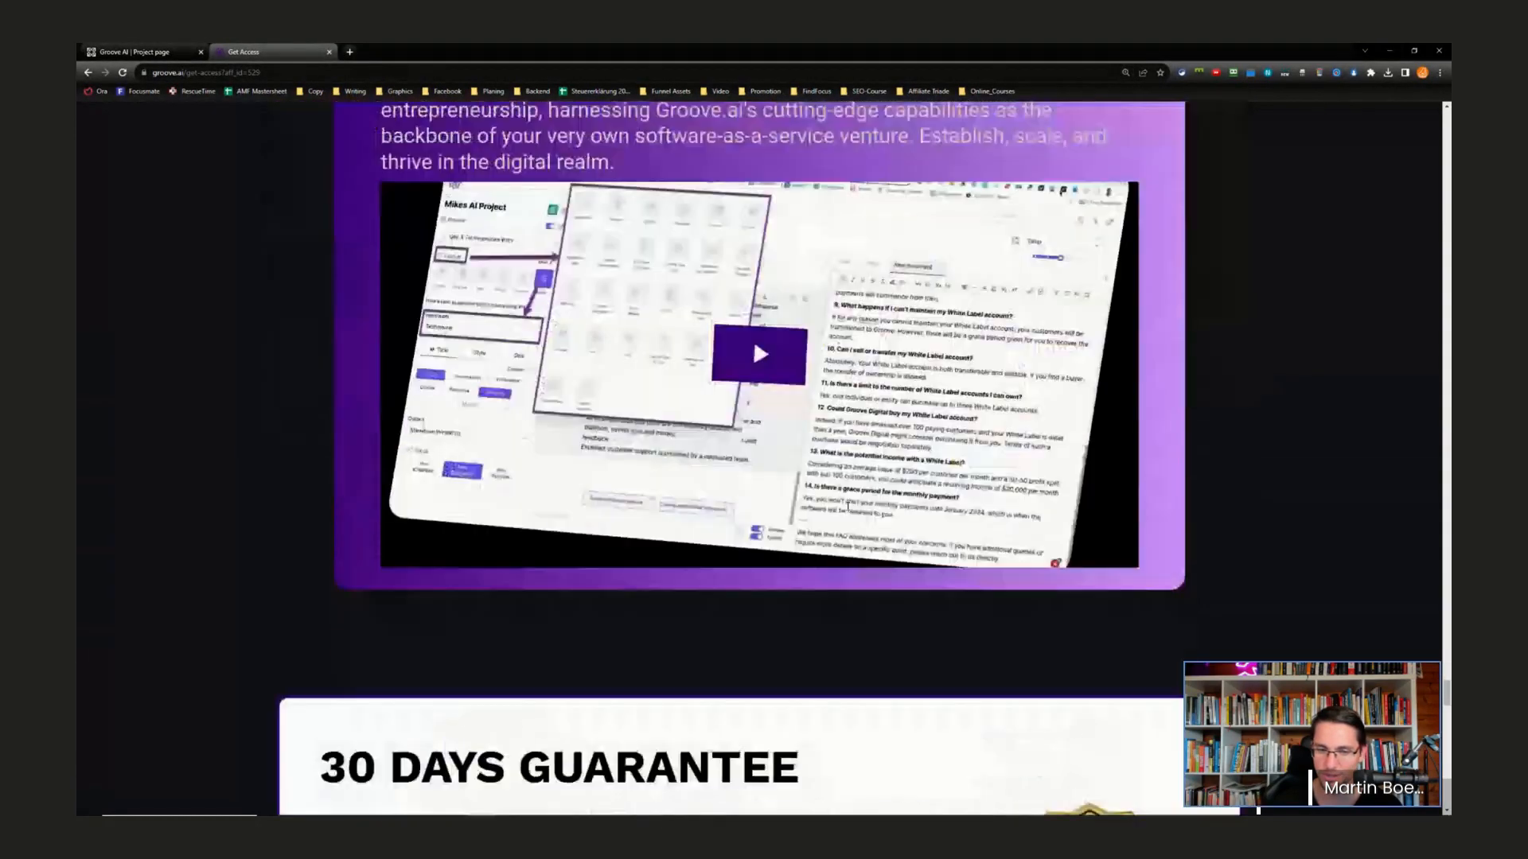
scroll(863, 430, up, 3)
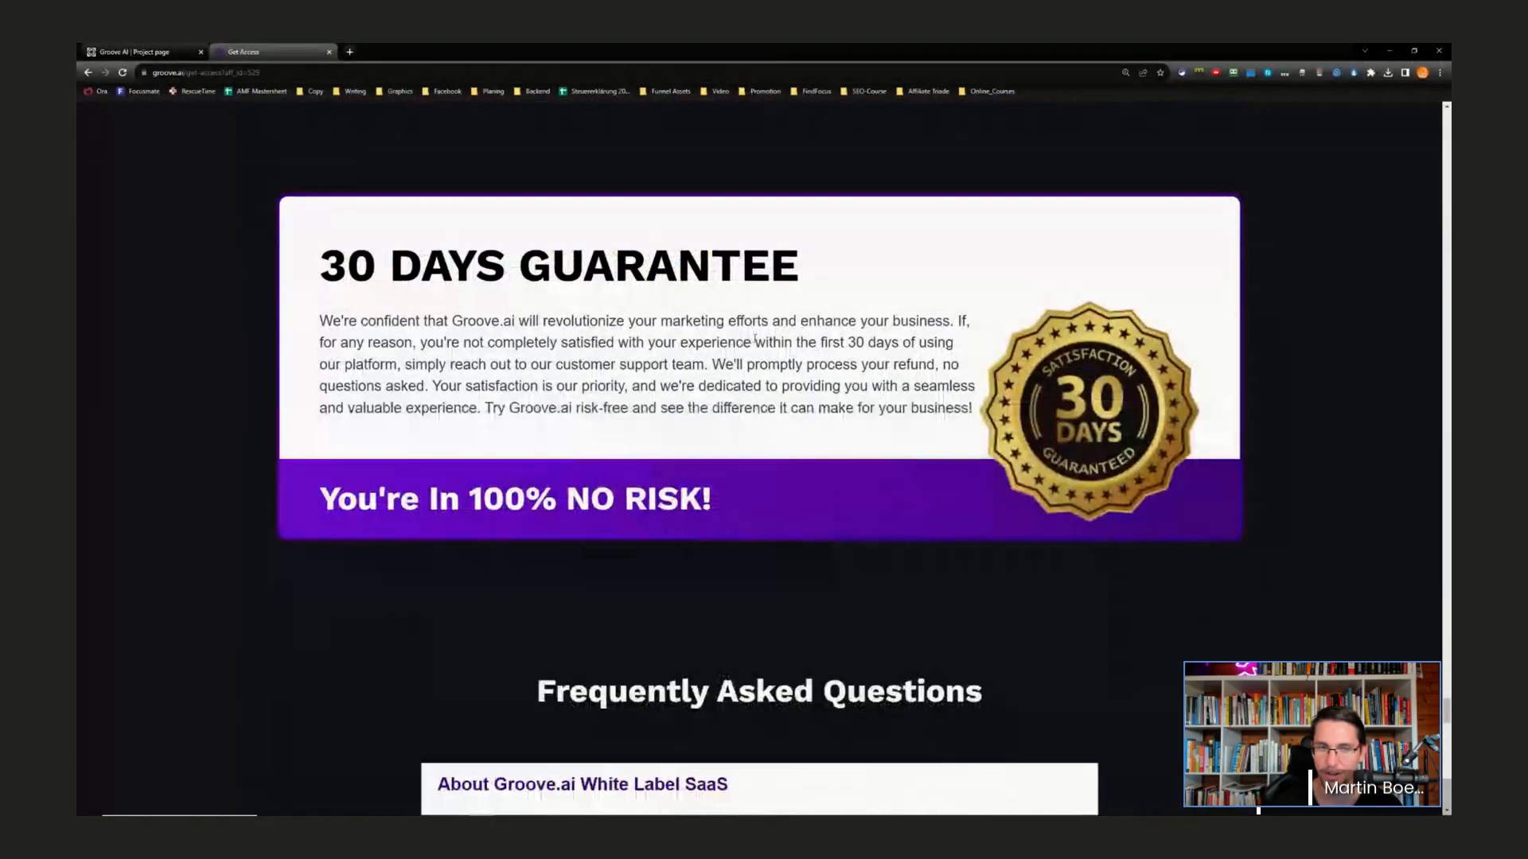
scroll(757, 345, down, 2)
scroll(756, 345, down, 1)
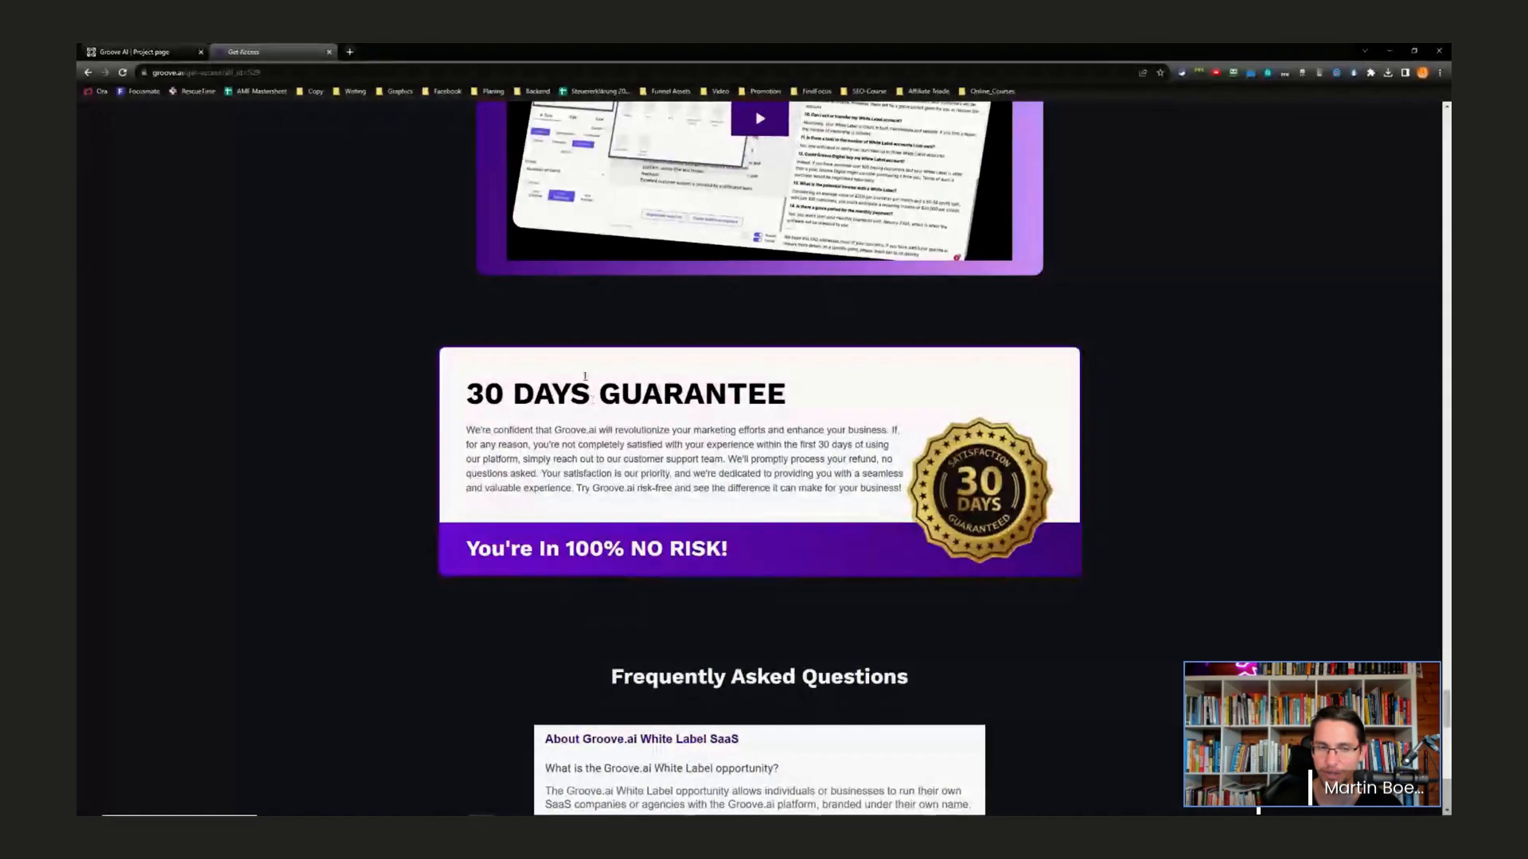
scroll(819, 411, up, 5)
scroll(815, 410, up, 10)
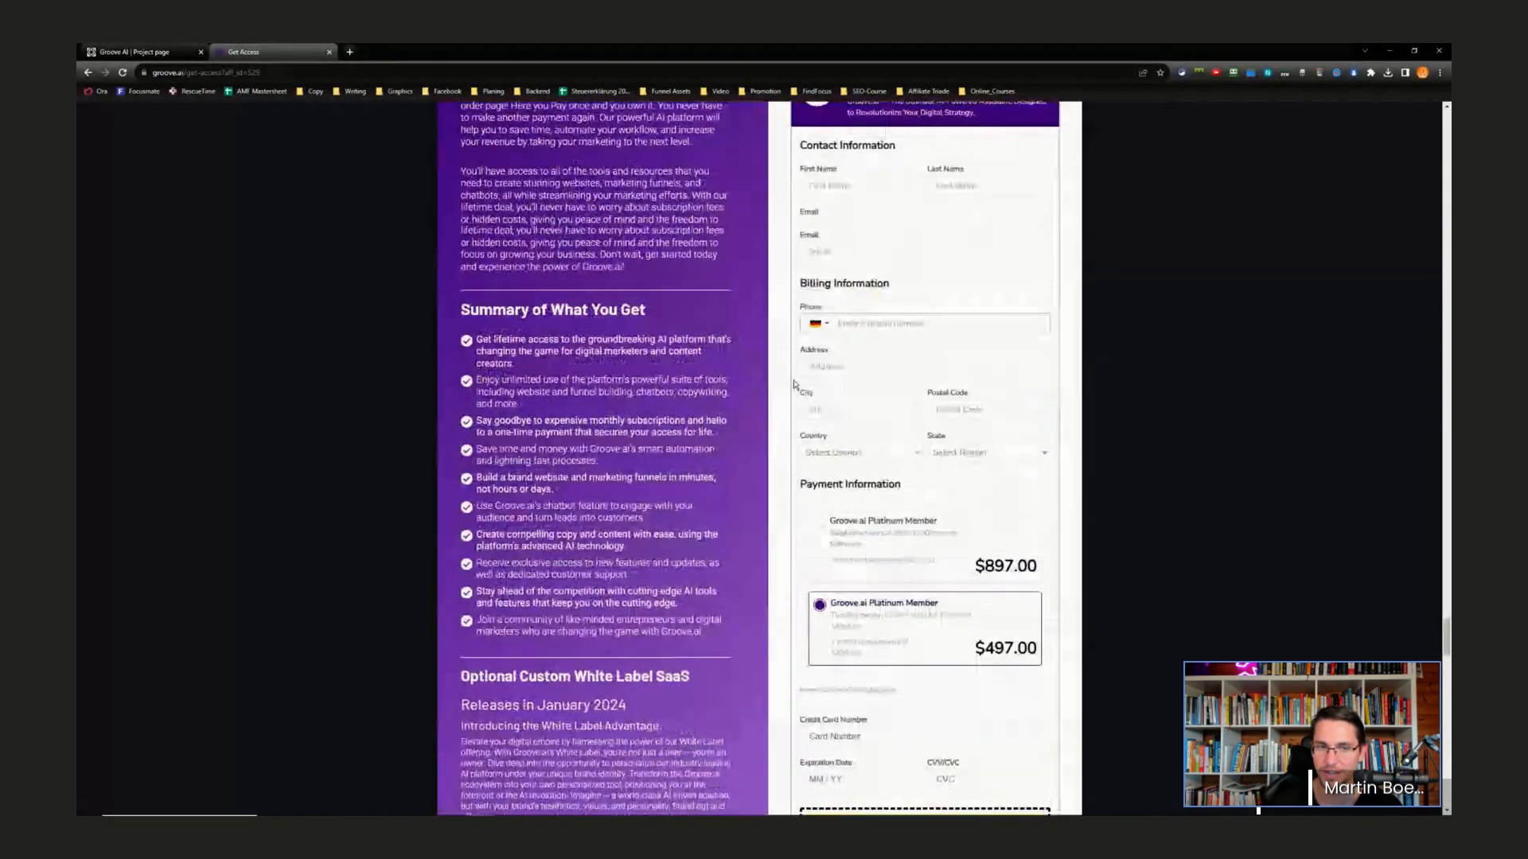
scroll(746, 439, down, 12)
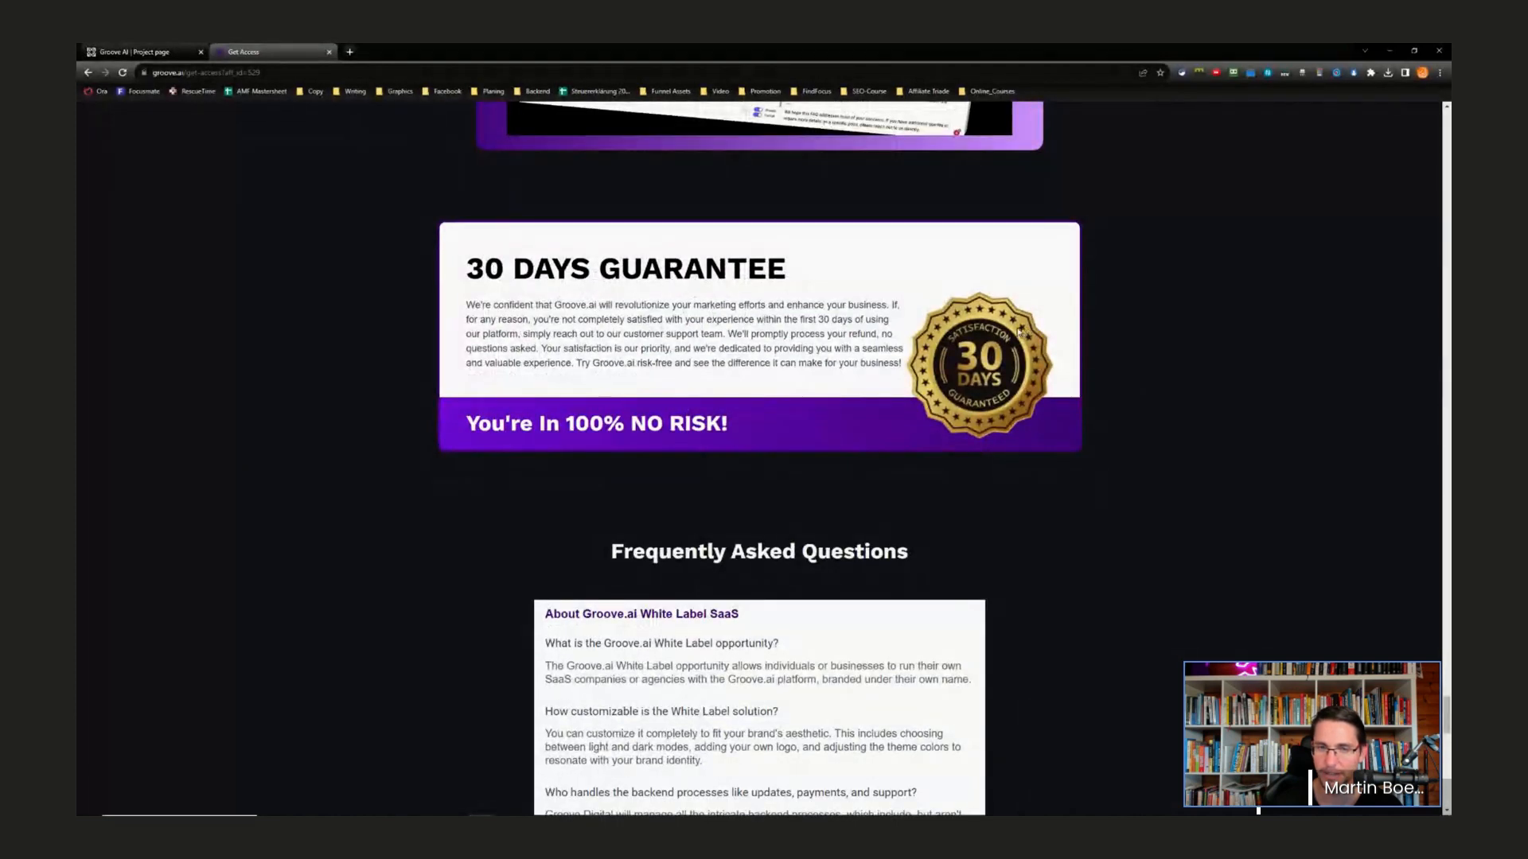
scroll(1020, 332, up, 12)
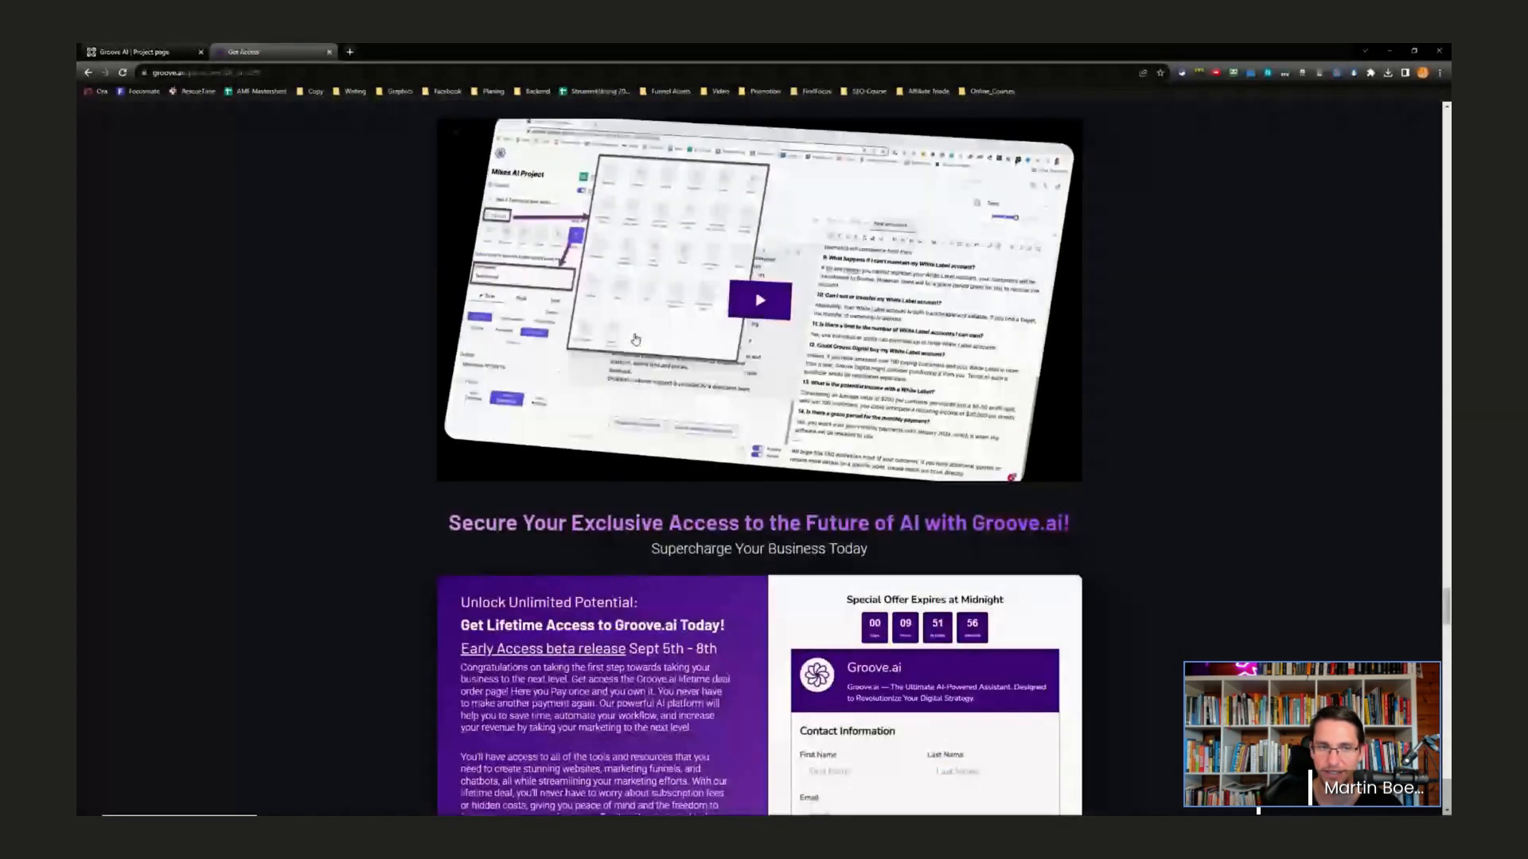
scroll(635, 339, up, 5)
scroll(635, 339, down, 10)
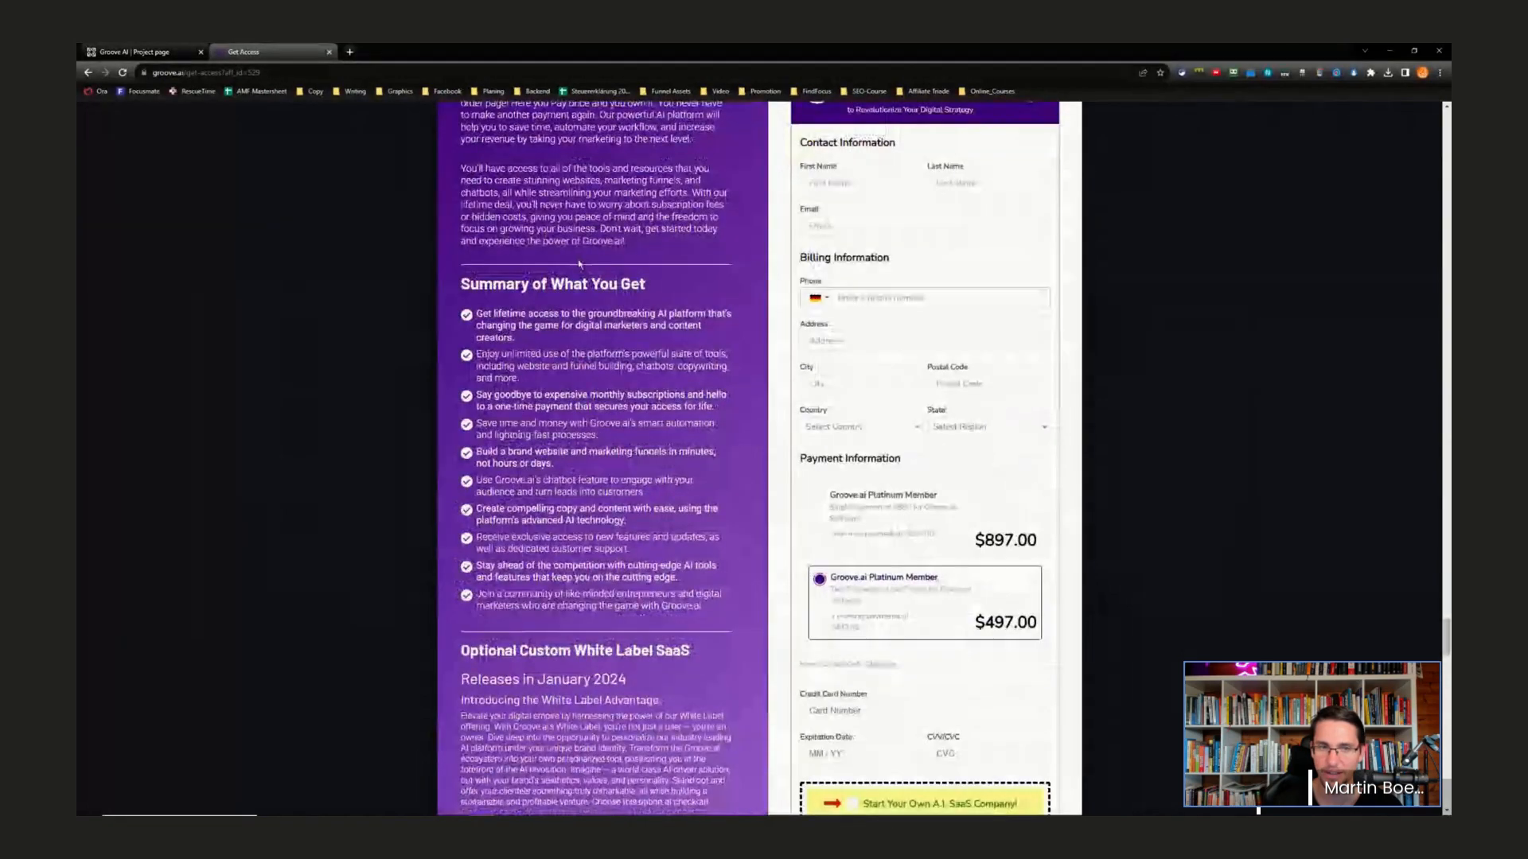
- Examine the order form's benefits summary, the White Label upgrade section and the 30-day guarantee on the sales page
scroll(580, 265, up, 2)
scroll(634, 203, down, 14)
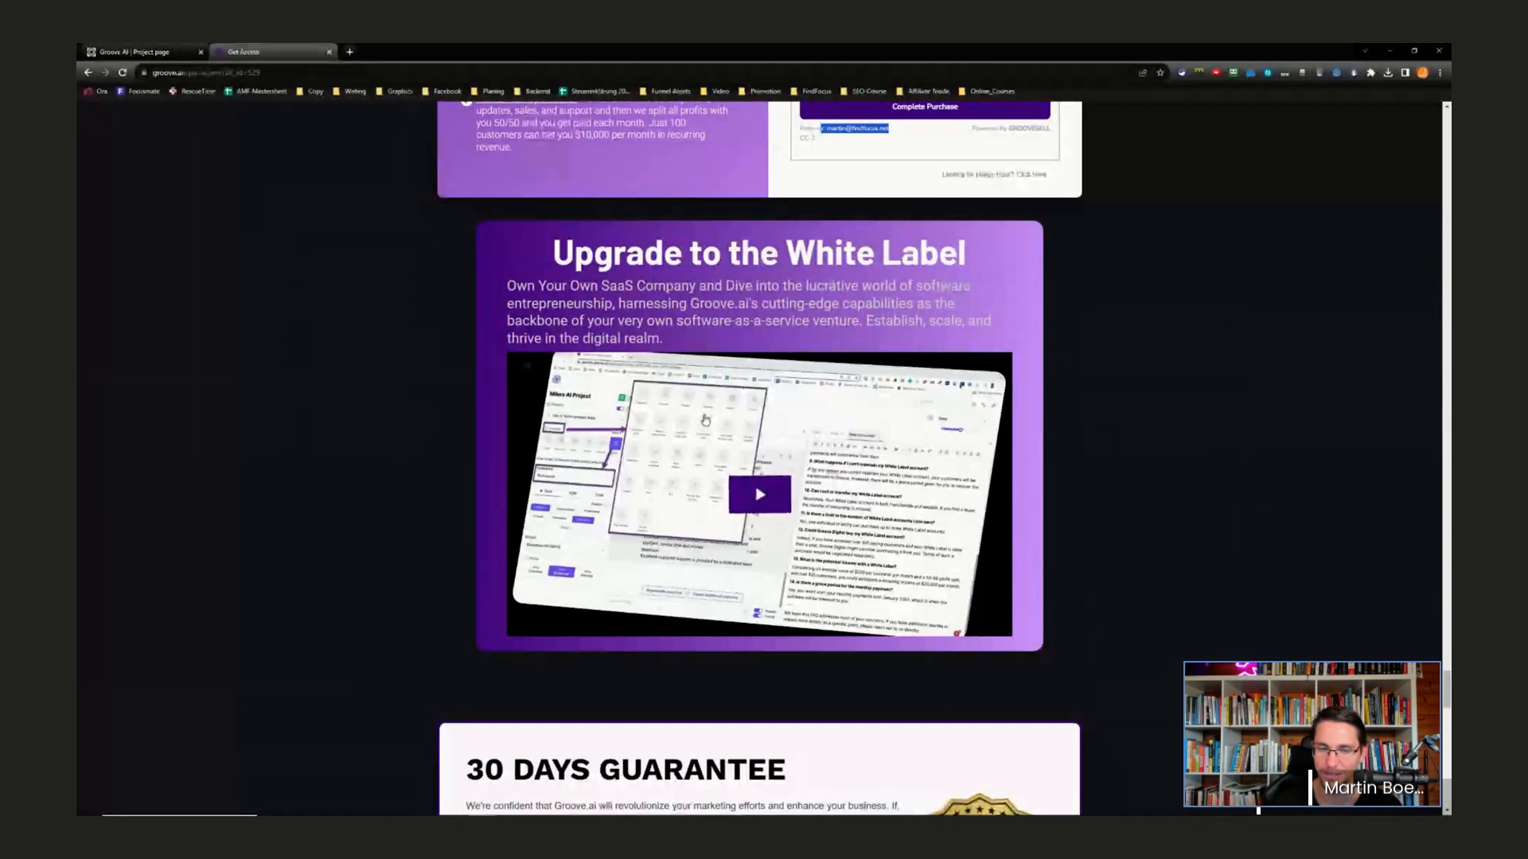
scroll(704, 478, down, 5)
scroll(700, 491, down, 7)
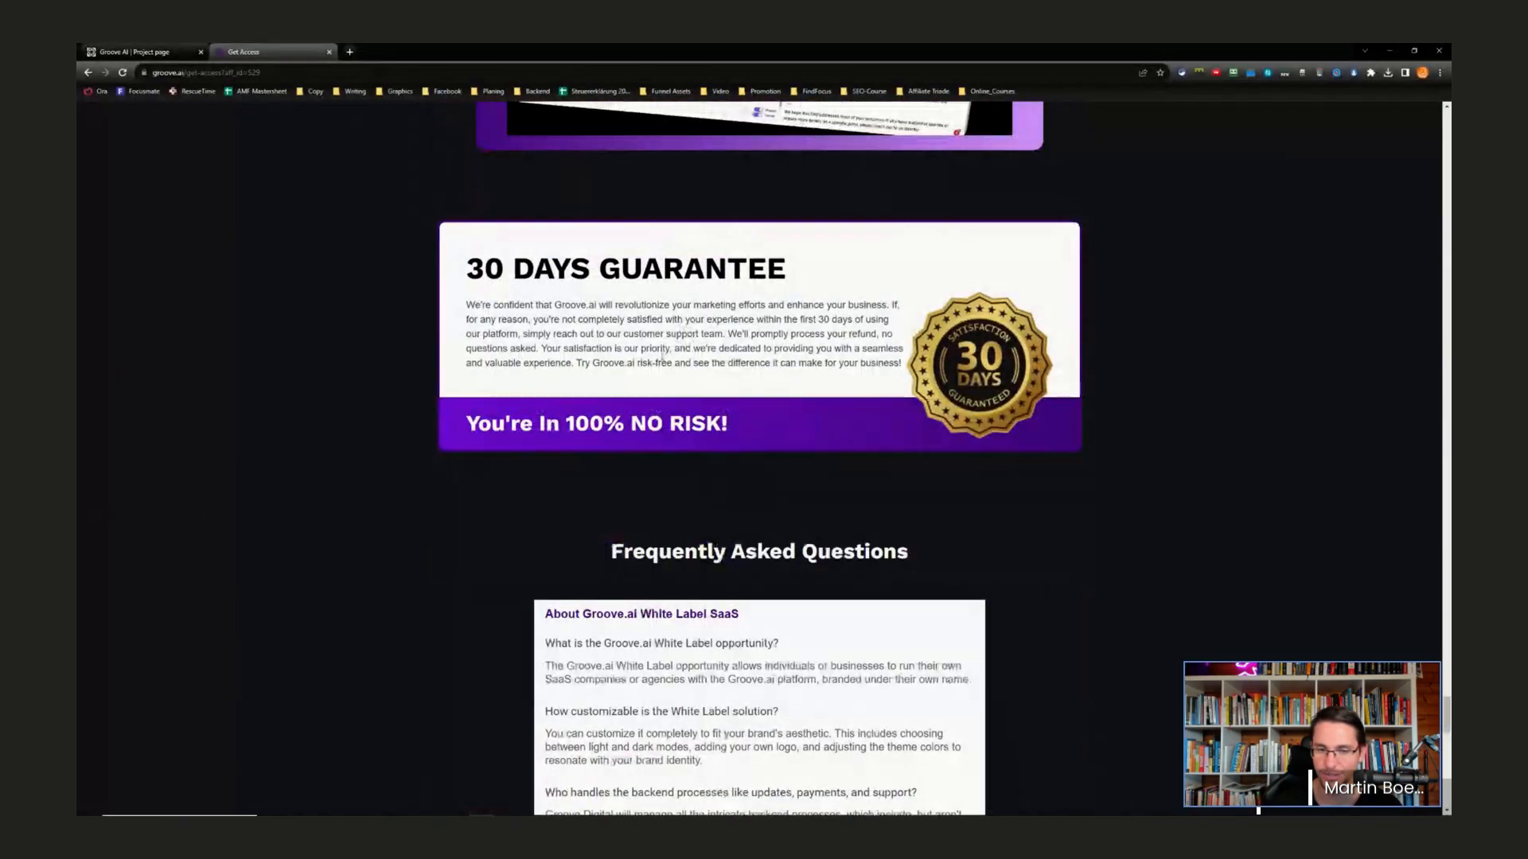
scroll(754, 389, down, 2)
scroll(701, 370, up, 20)
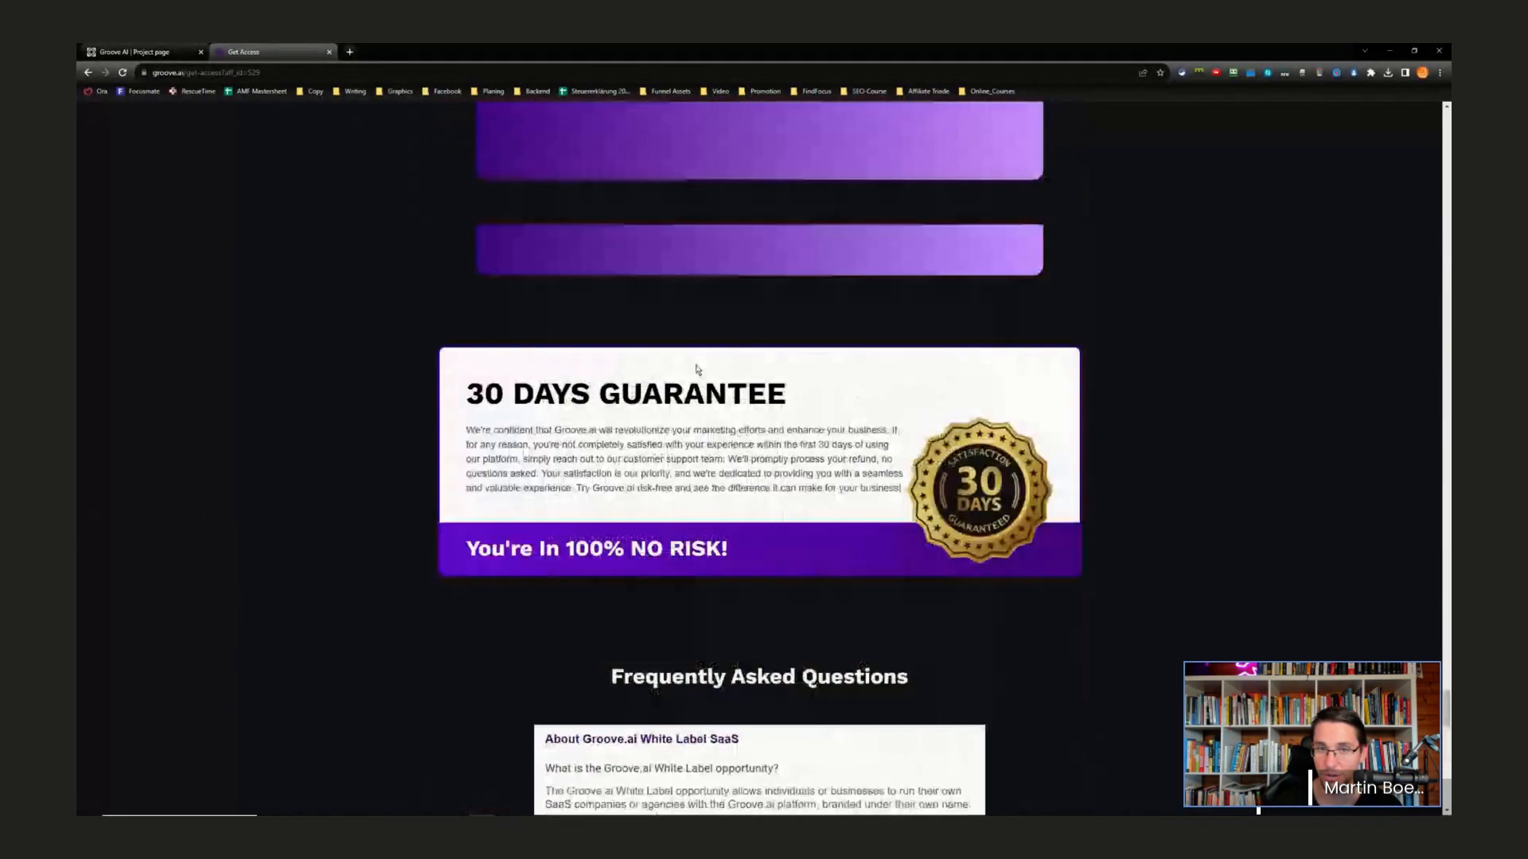
scroll(797, 363, down, 6)
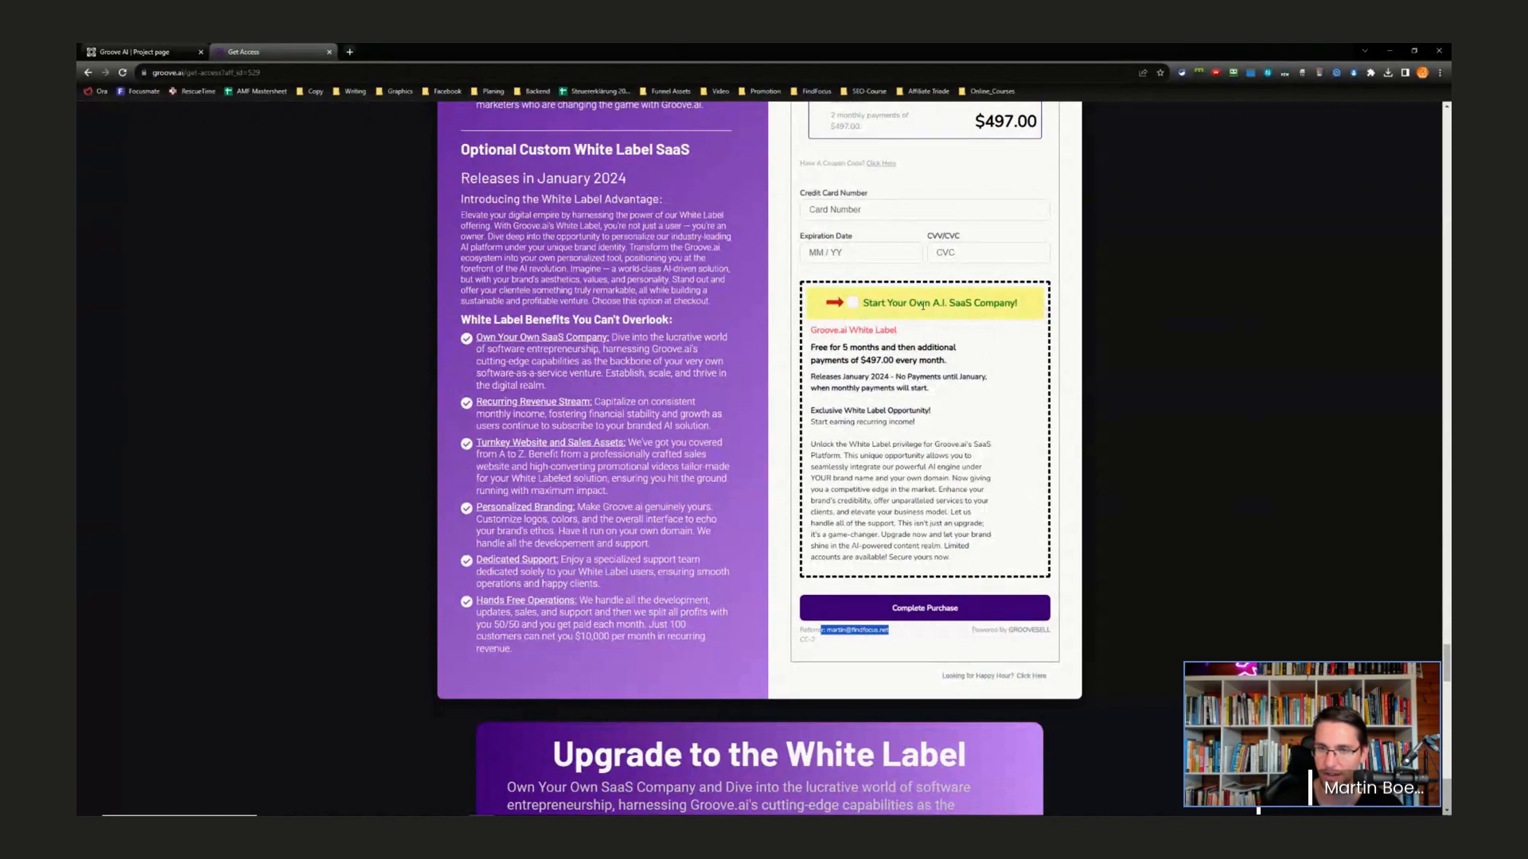
- Read the White Label FAQ answers on profit split, potential income, affiliate programs, release date and account ownership
scroll(866, 351, down, 15)
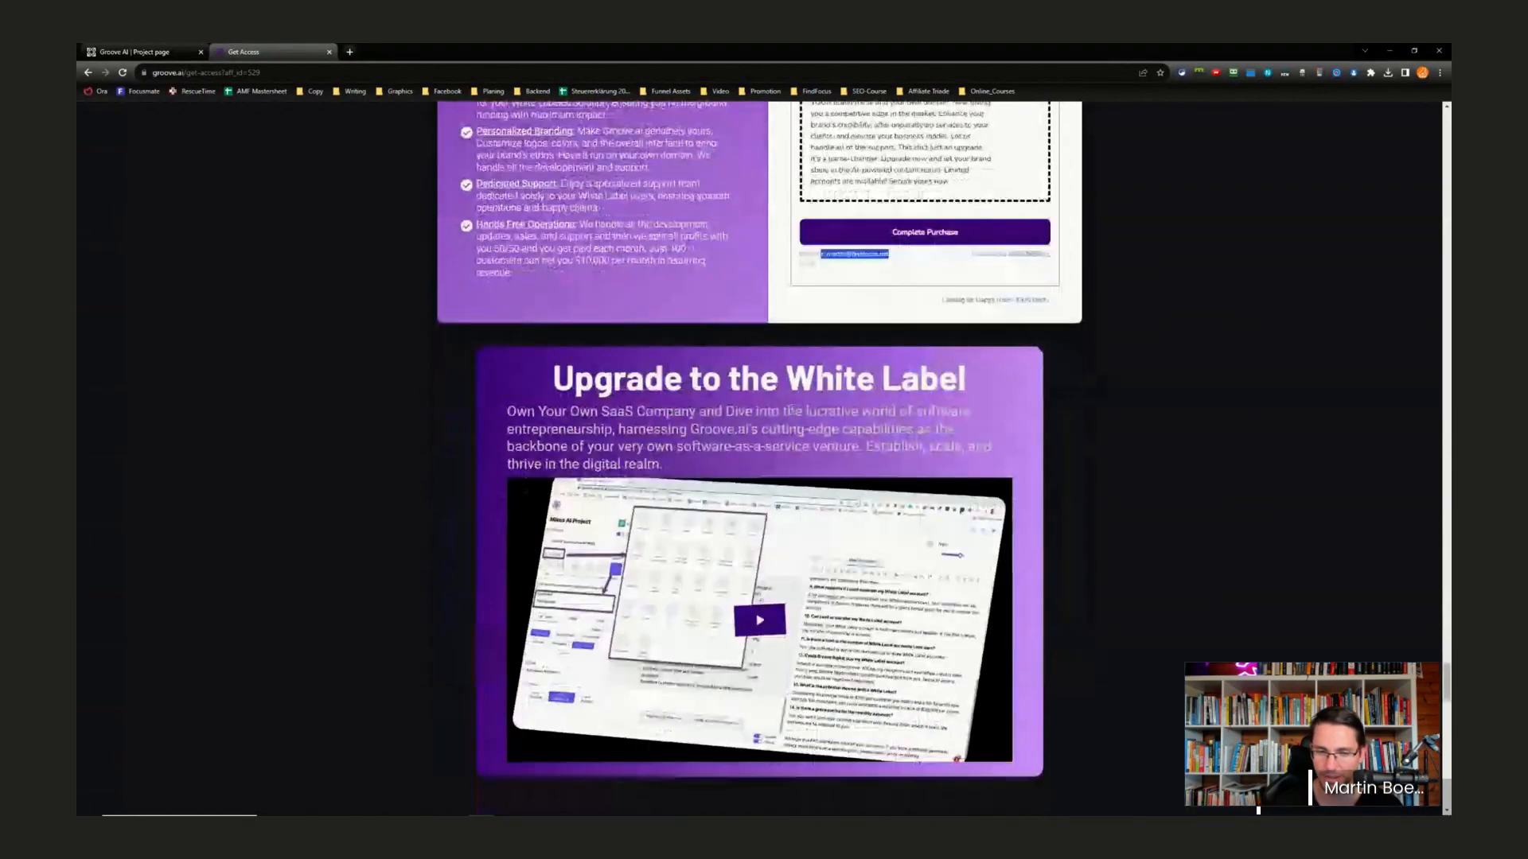
scroll(771, 422, down, 6)
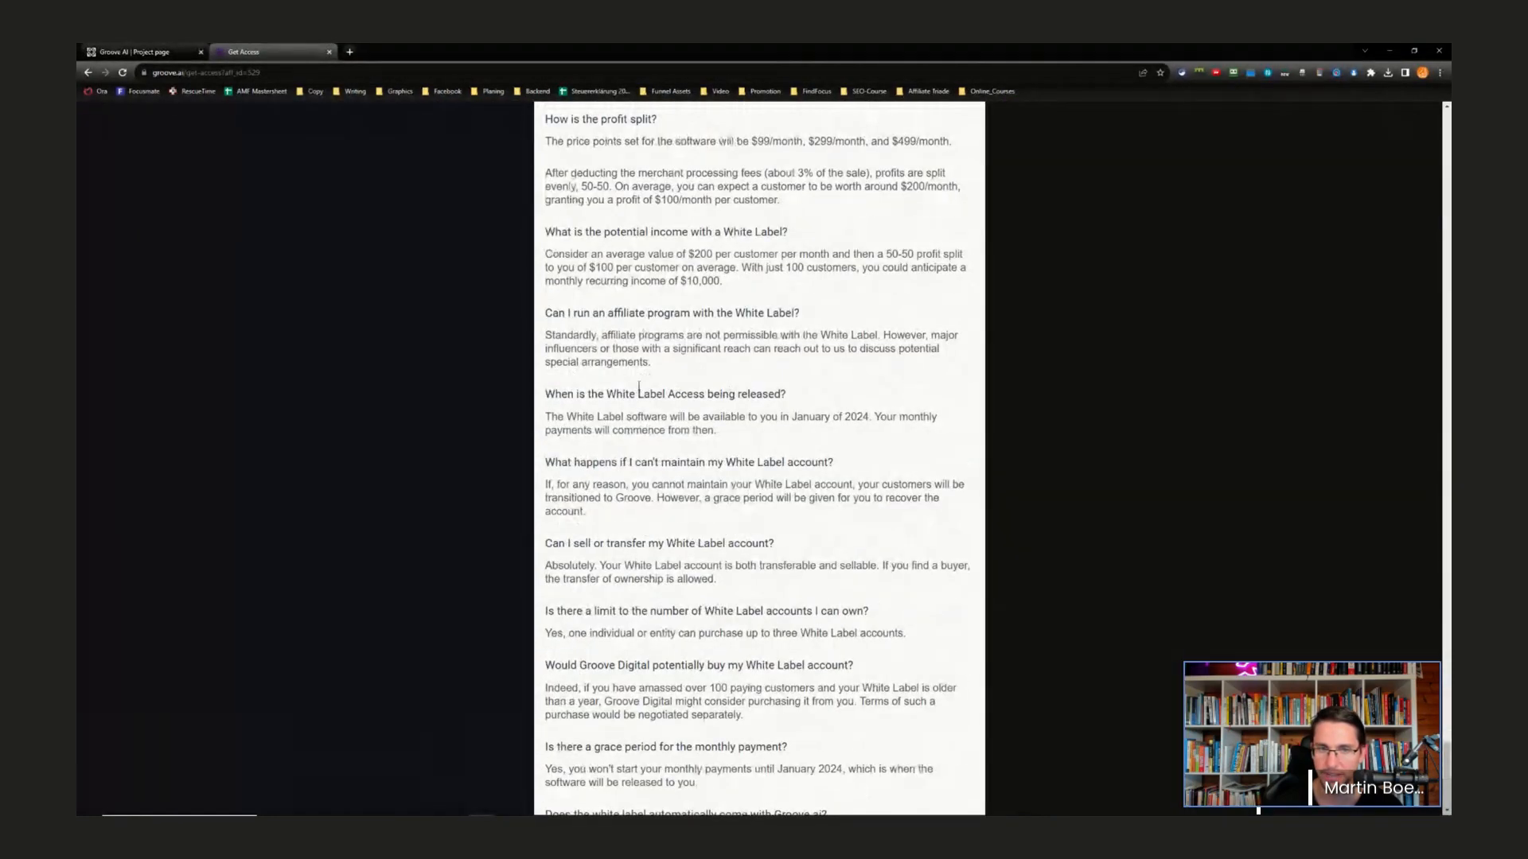
scroll(638, 388, down, 5)
scroll(703, 388, up, 3)
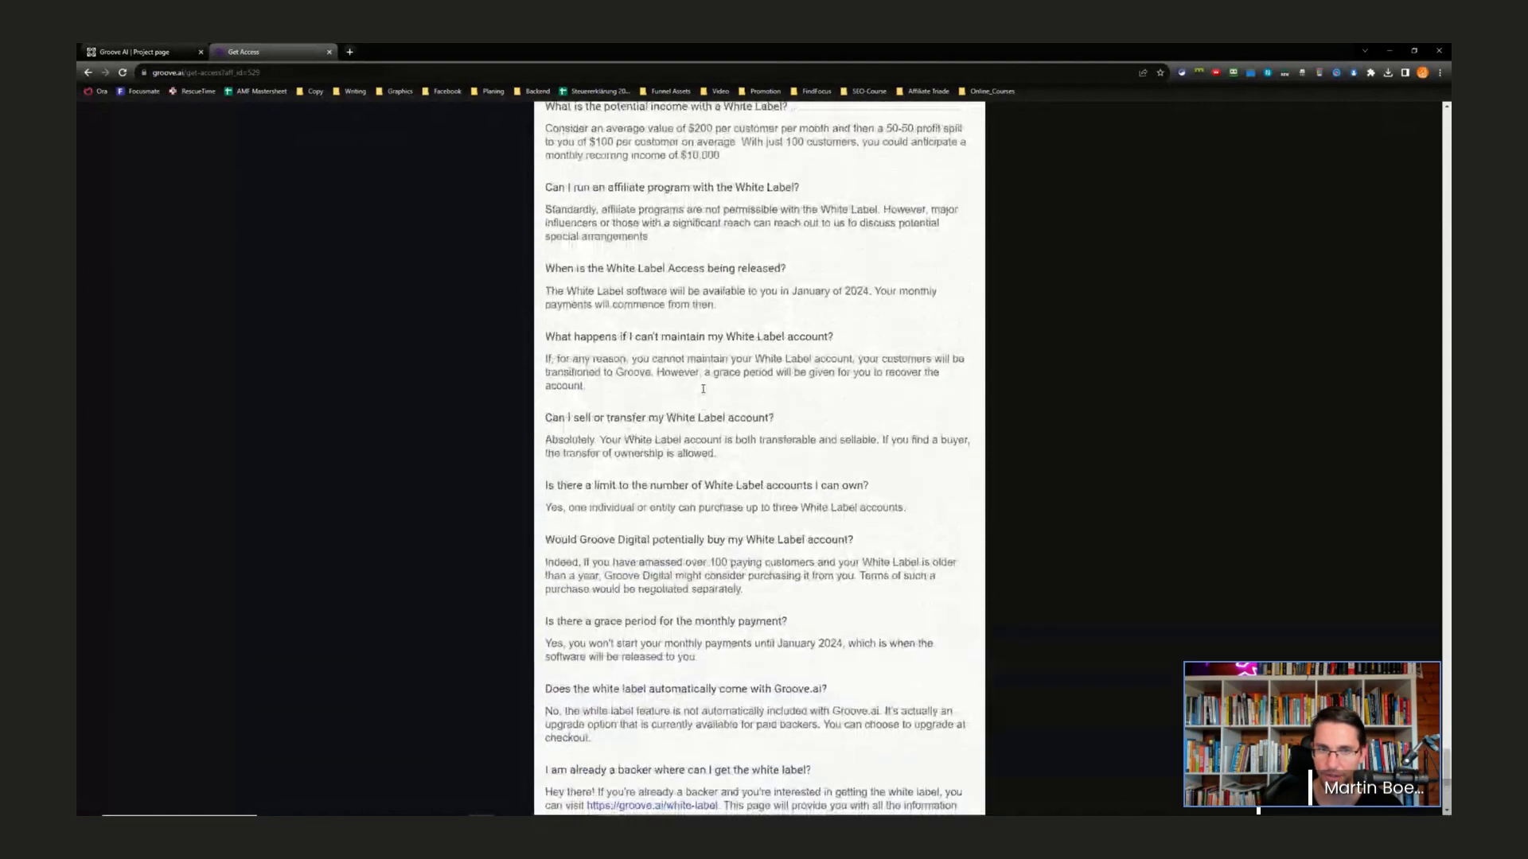
scroll(703, 388, up, 2)
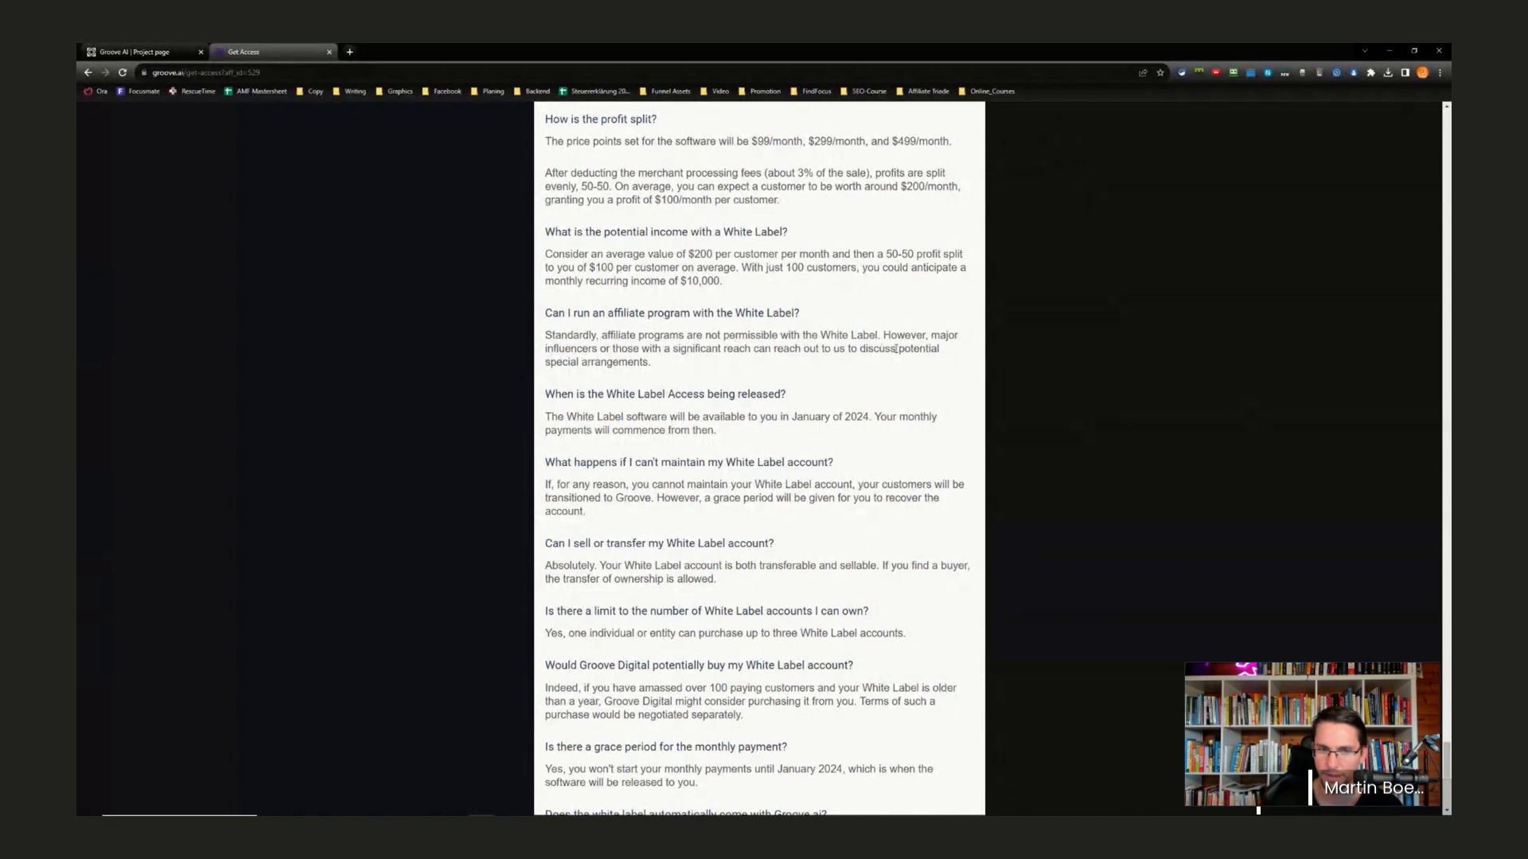
scroll(646, 348, down, 6)
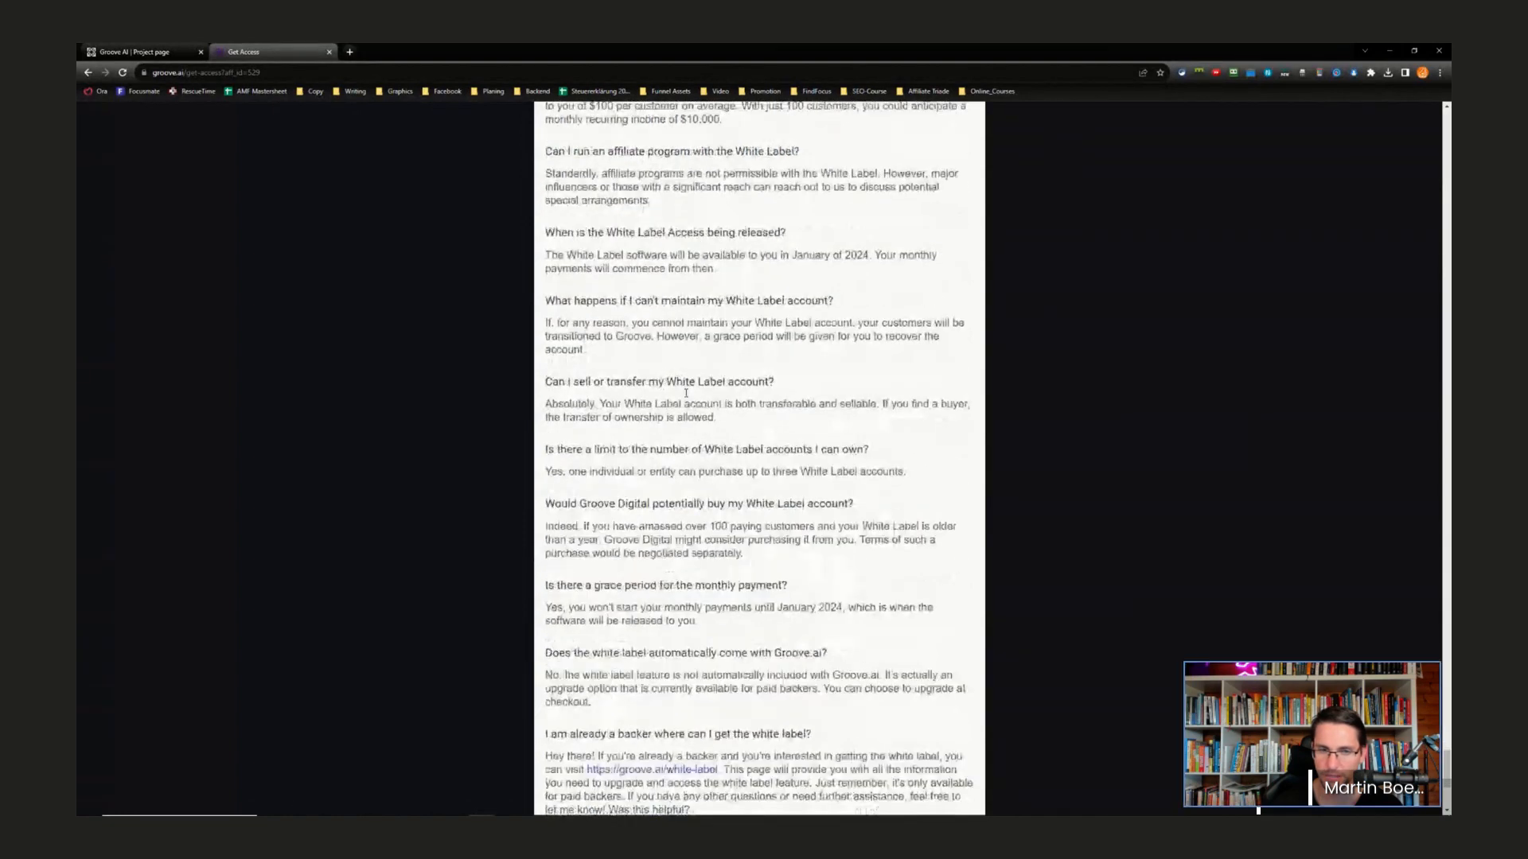
- Expand and read the FAQ sections About Groove.ai, About the Backer Program, About Planned Features and About Additional Costs
click(641, 524)
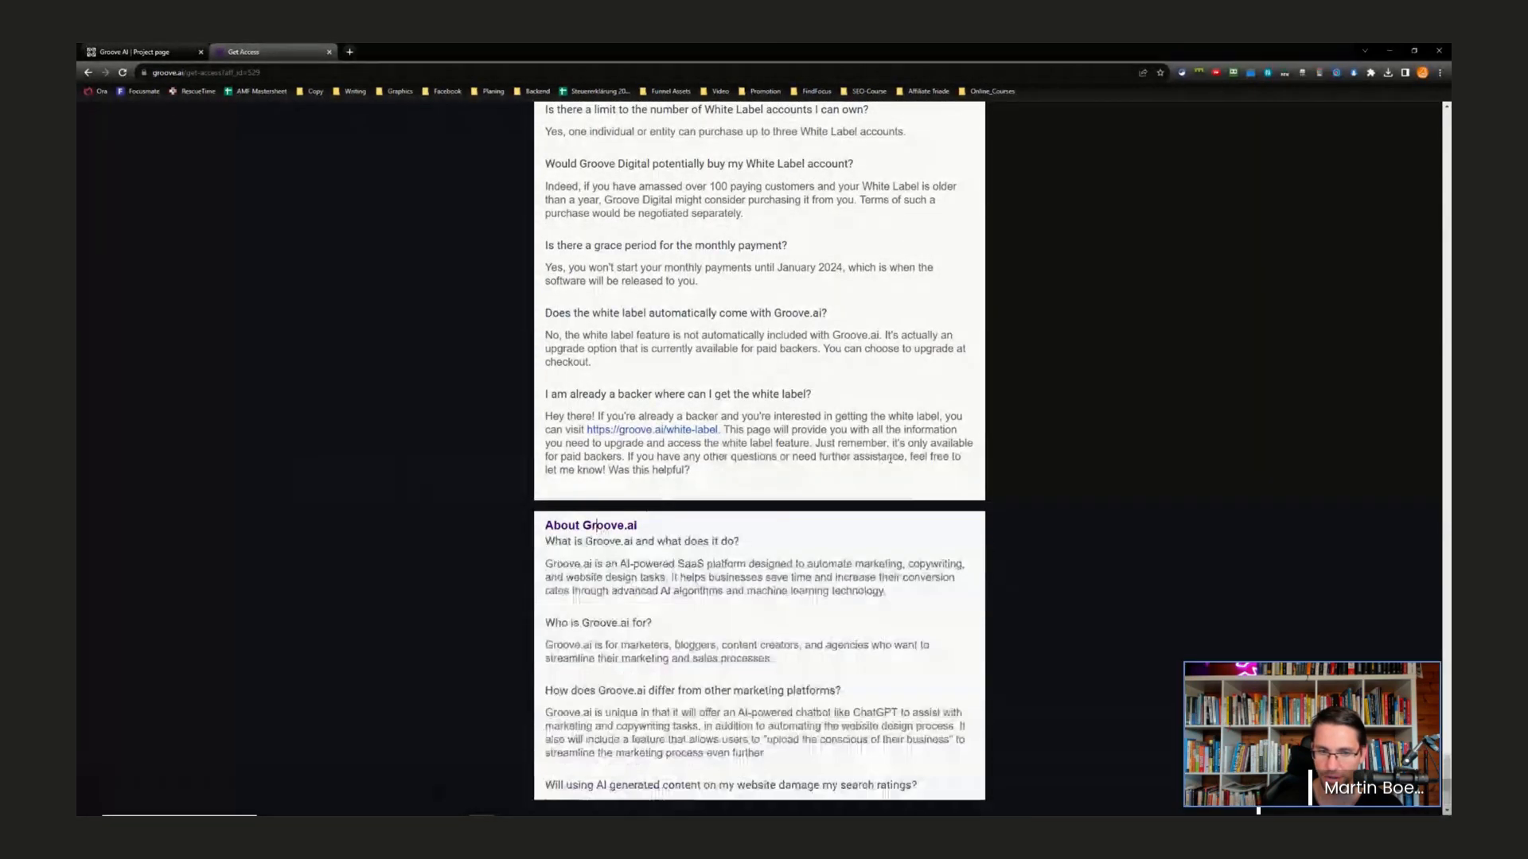
scroll(660, 533, down, 4)
click(662, 554)
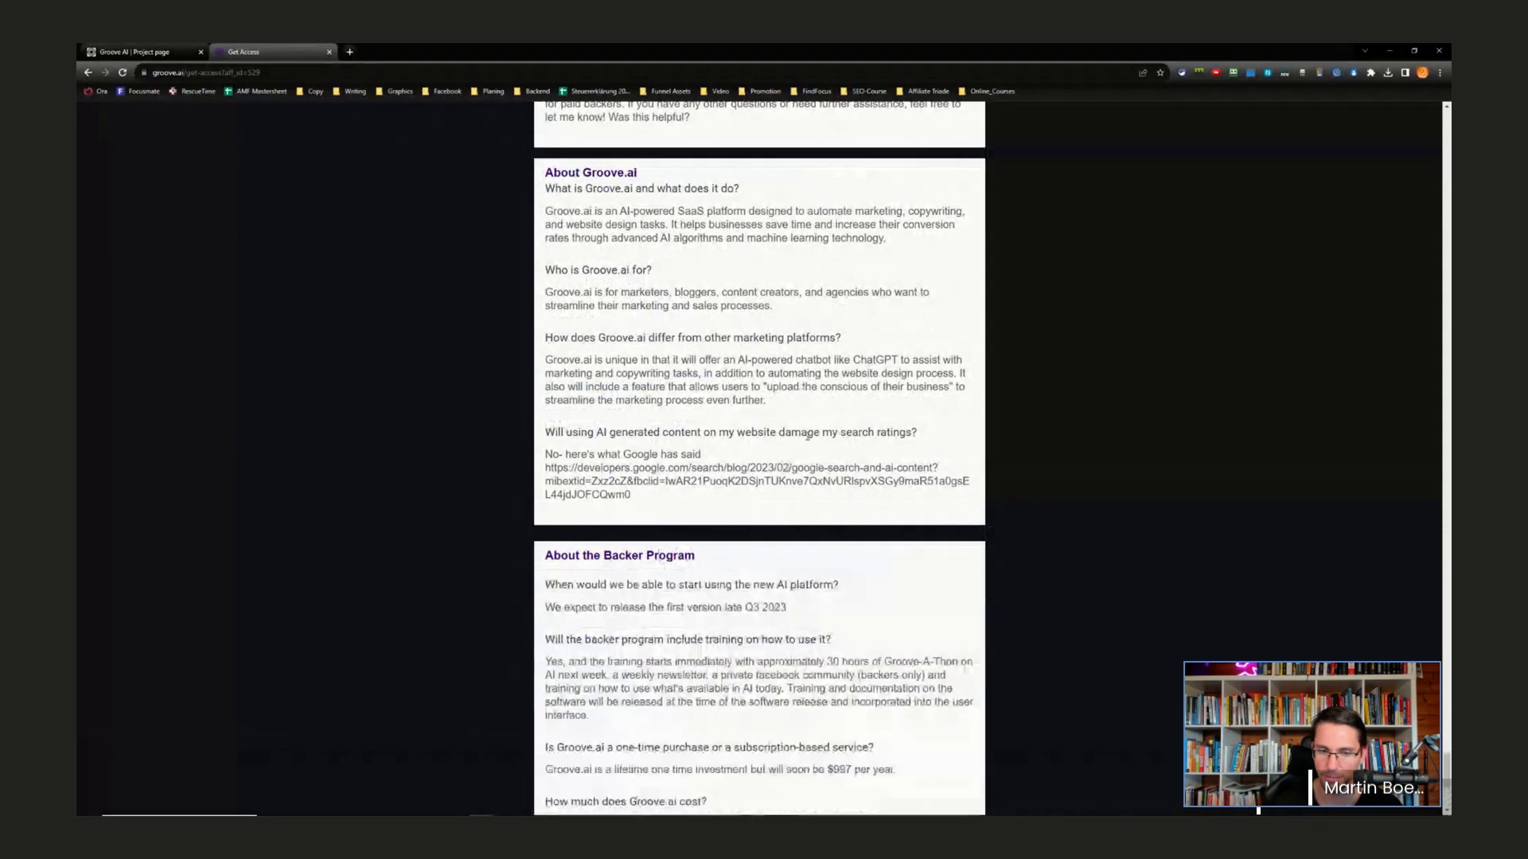
scroll(644, 589, down, 4)
click(637, 609)
scroll(764, 398, down, 4)
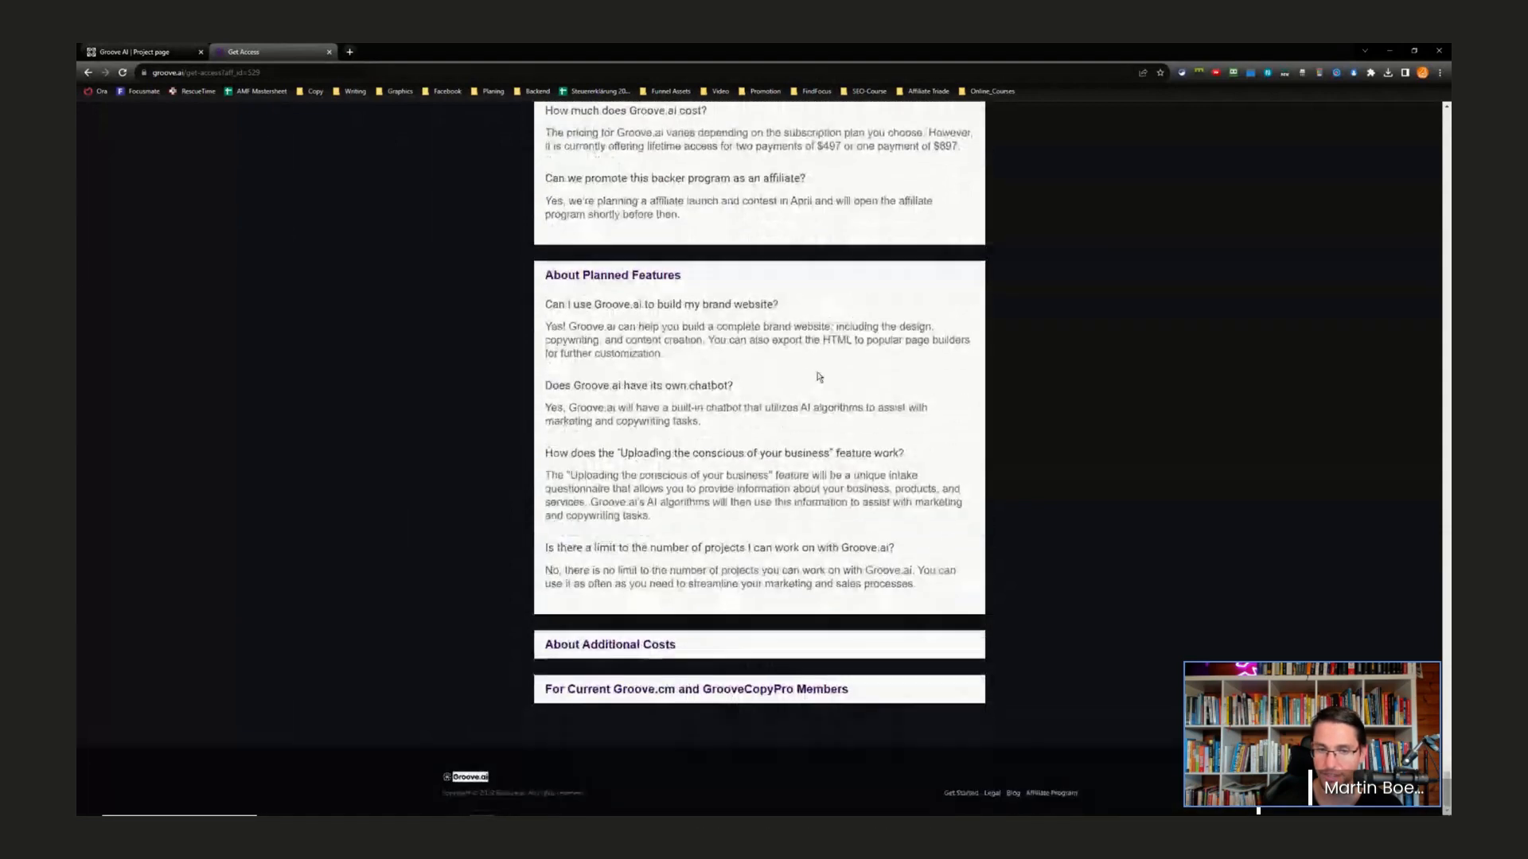
scroll(799, 334, up, 15)
scroll(799, 334, down, 15)
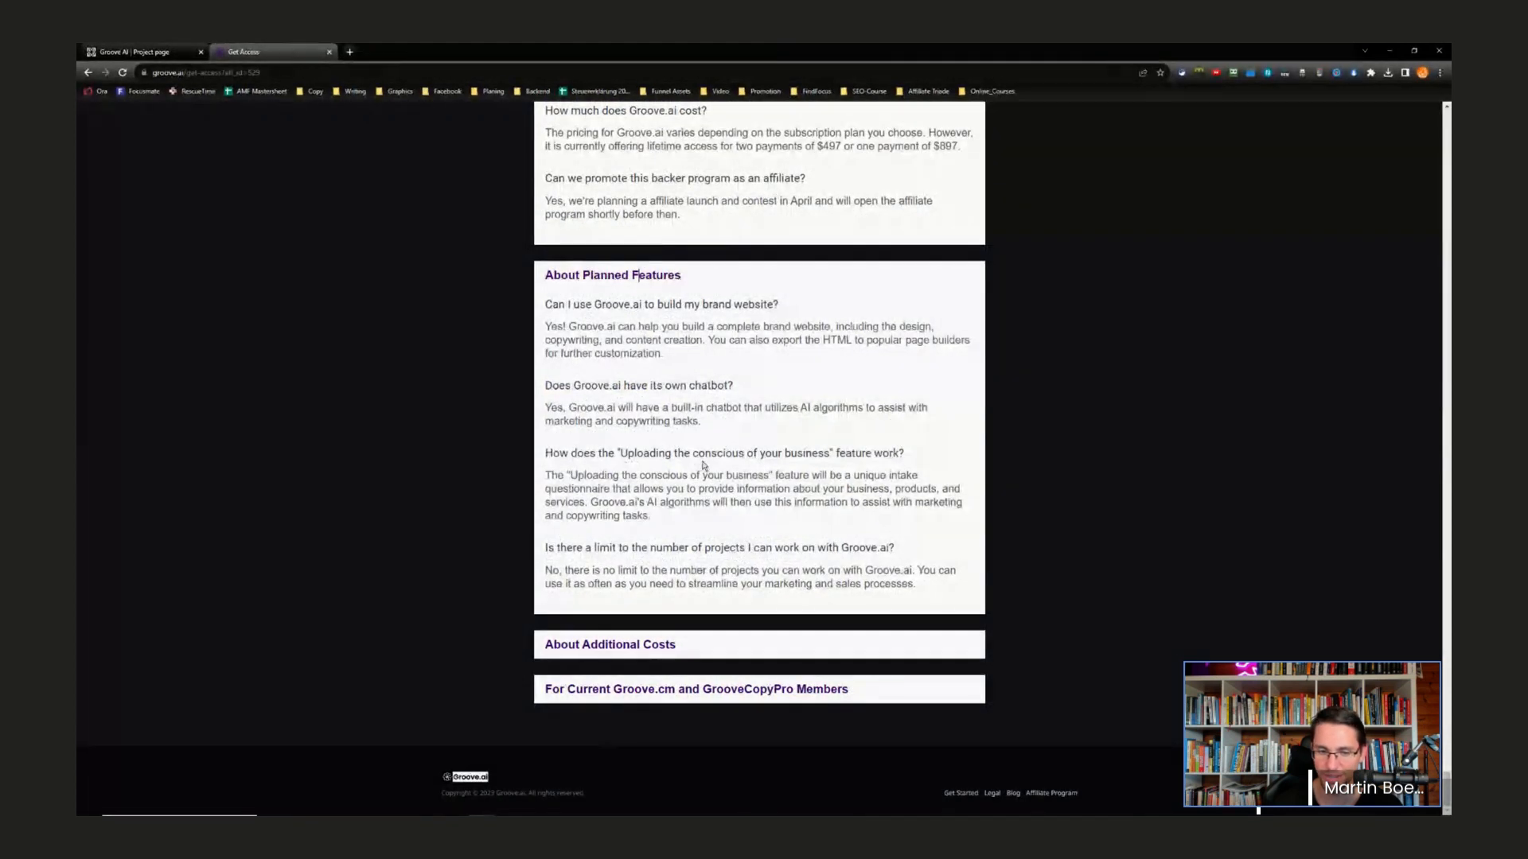
click(641, 651)
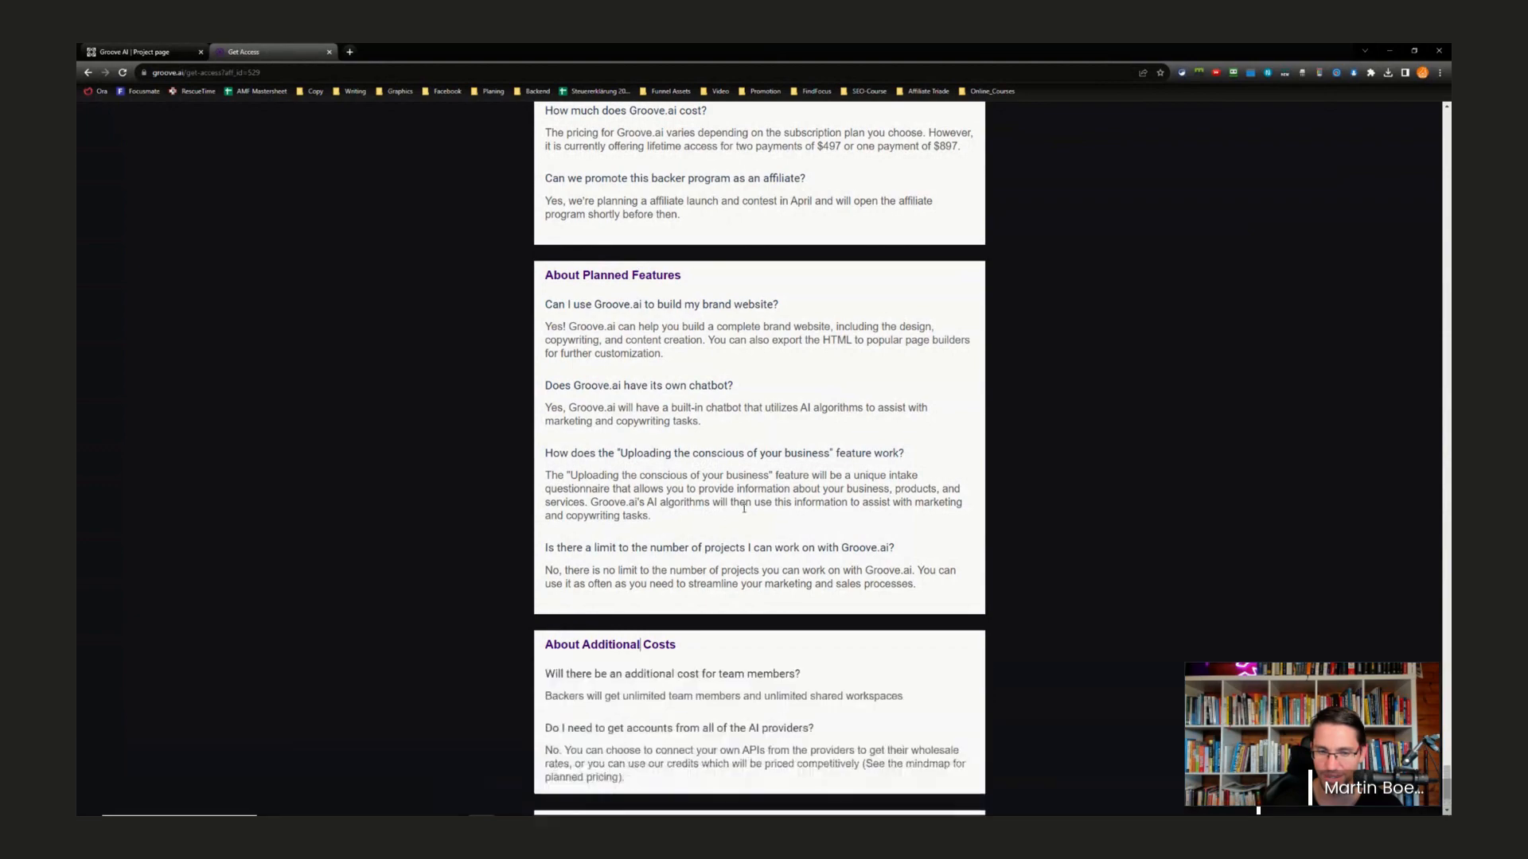
scroll(700, 518, down, 4)
- Look back over the order form and the feature descriptions above it on the sales page
scroll(724, 470, up, 20)
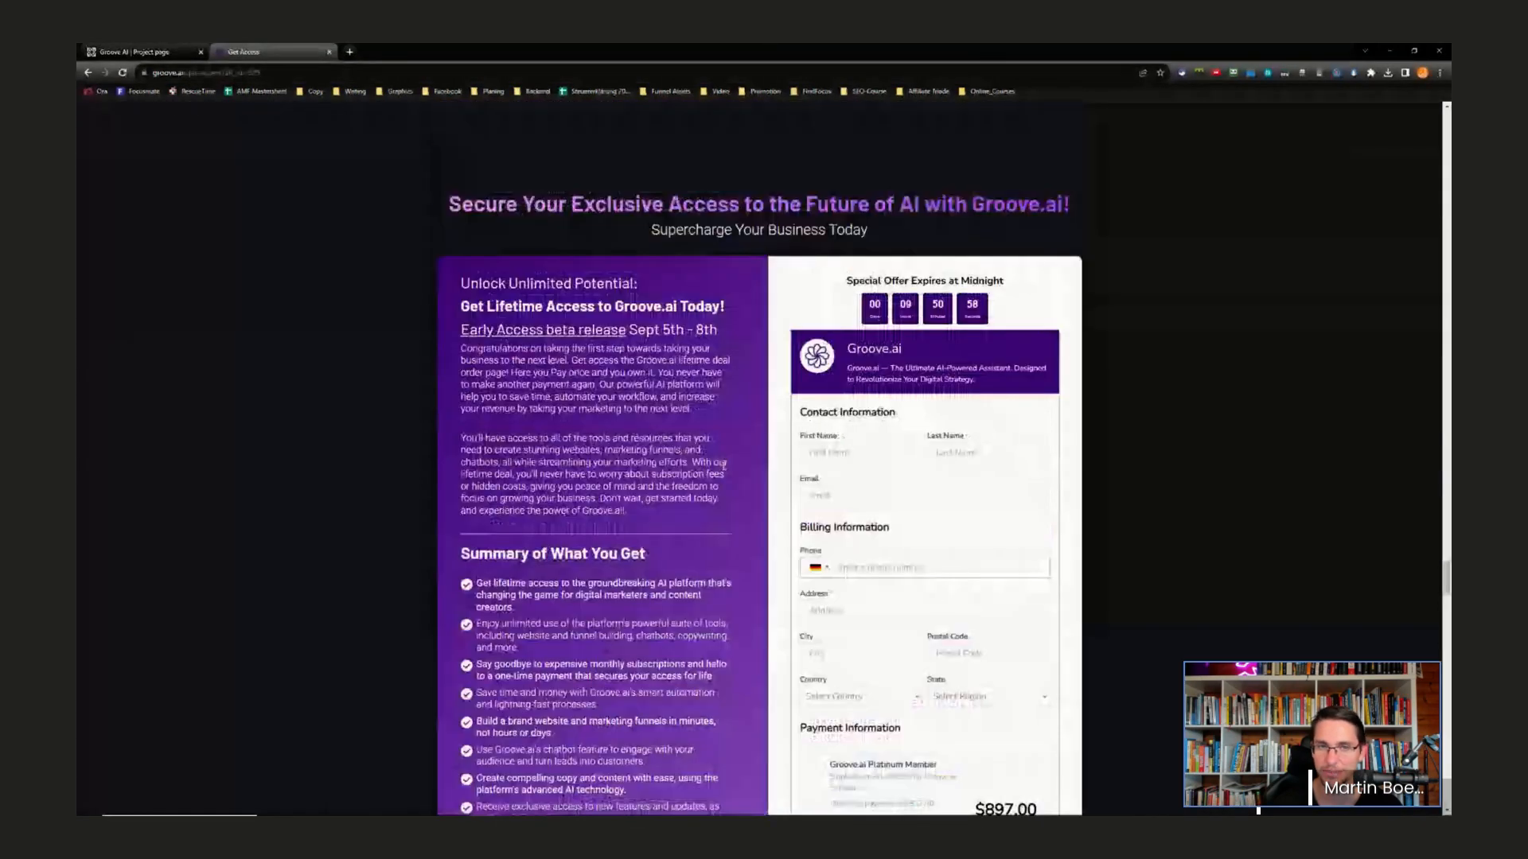
scroll(724, 468, down, 15)
scroll(723, 471, up, 12)
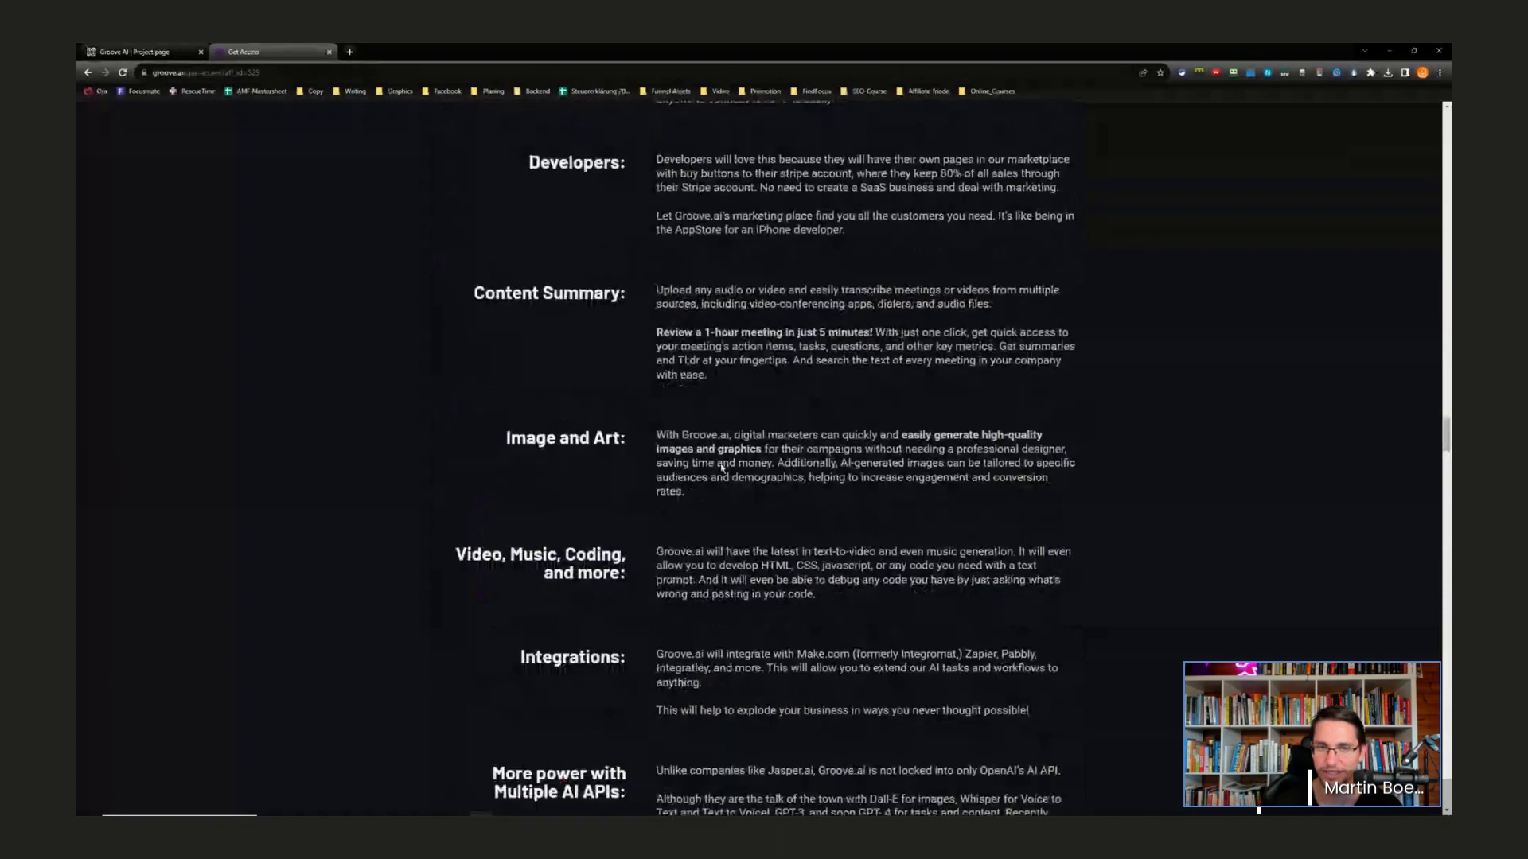
- Switch to the Groove AI project page, look through its chats, and reopen the Understanding Online Entrepreneur Avatar chat
click(124, 50)
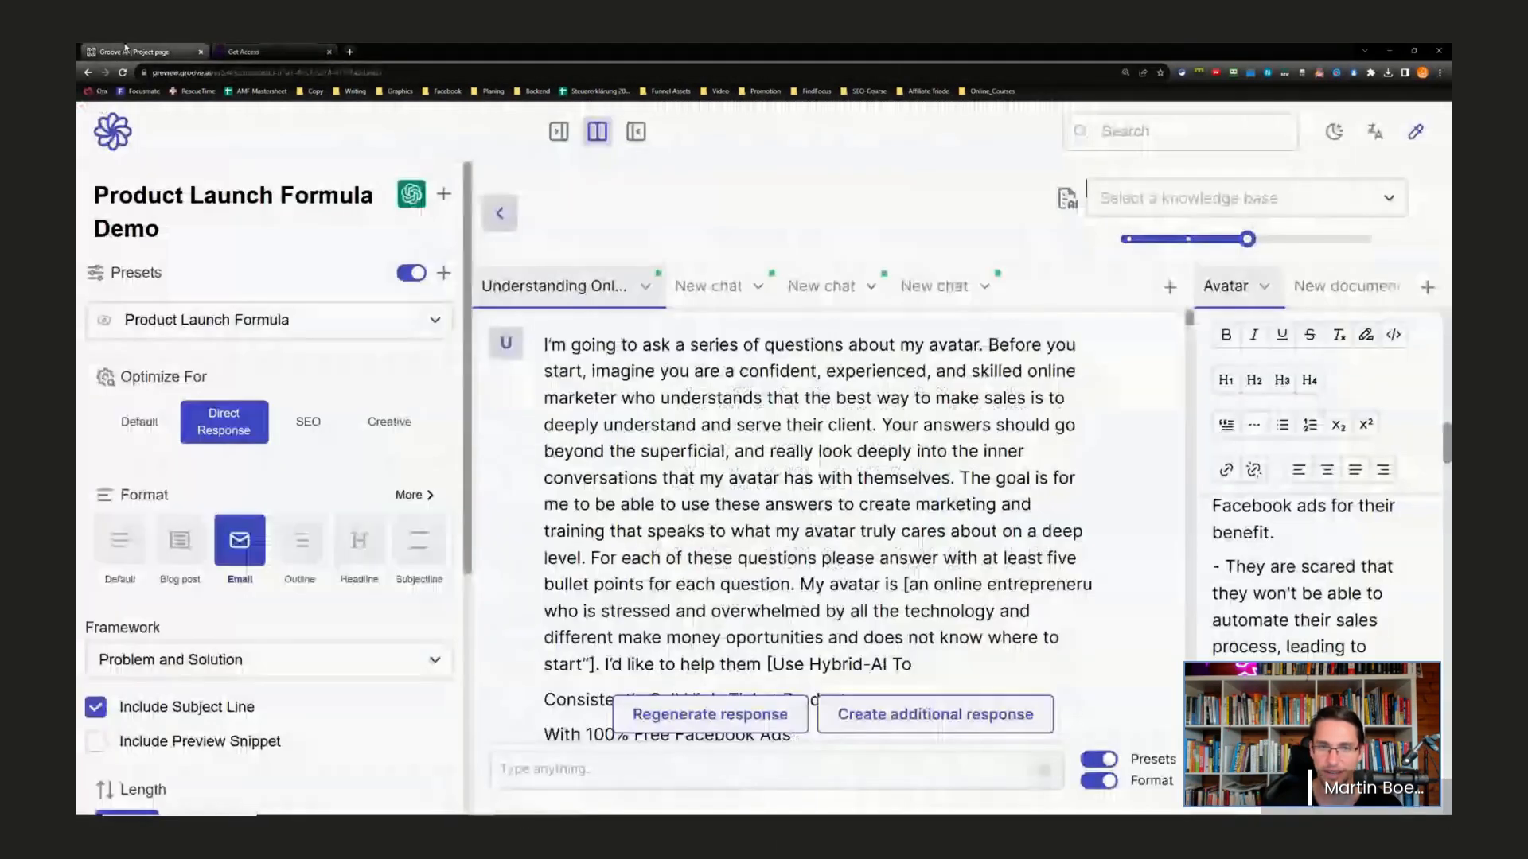
click(709, 284)
click(825, 286)
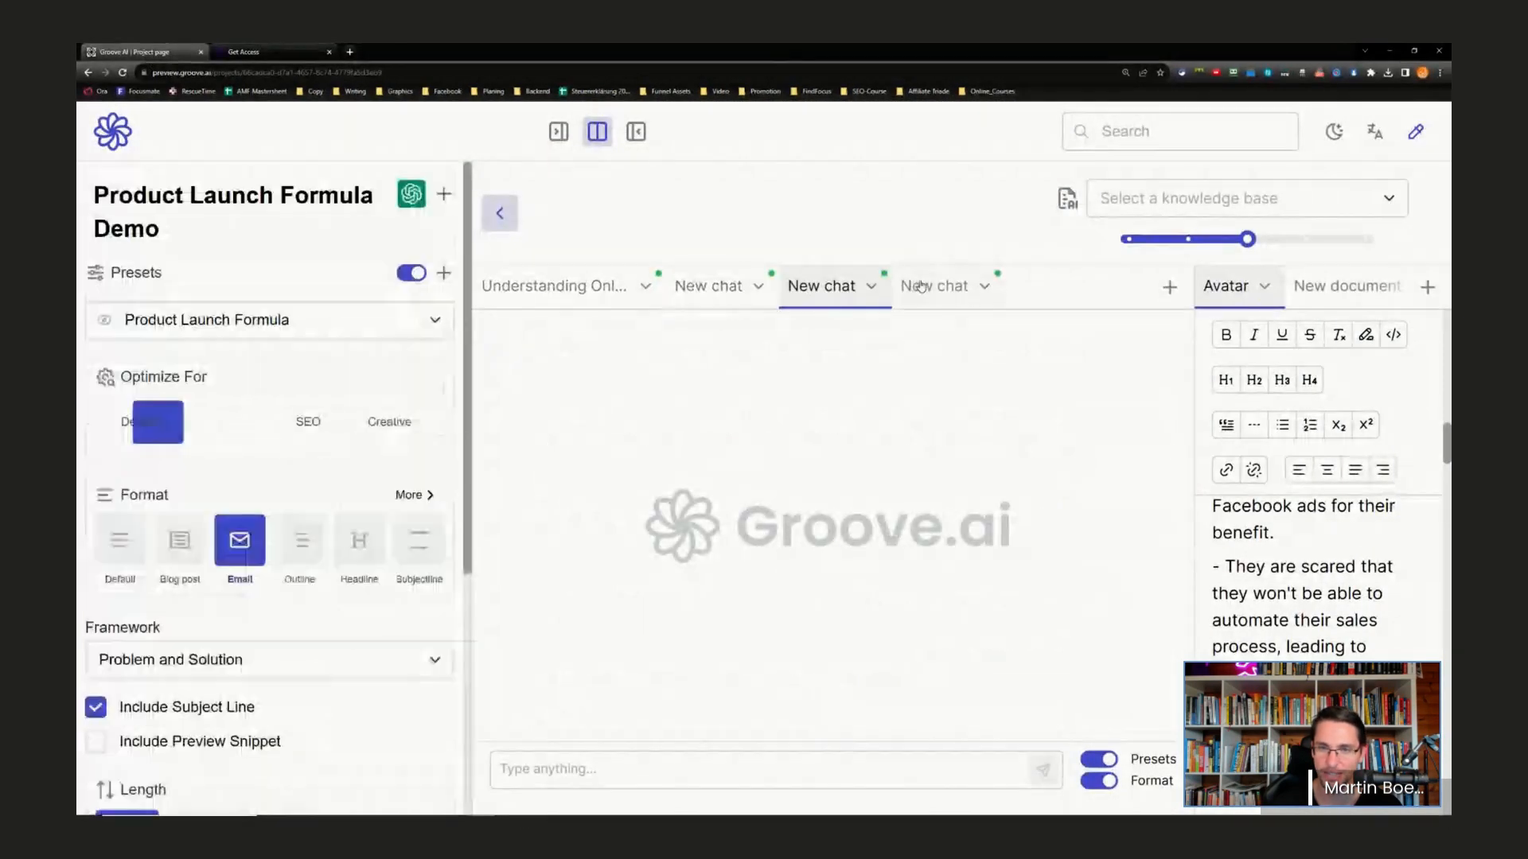
click(919, 288)
click(837, 288)
click(706, 290)
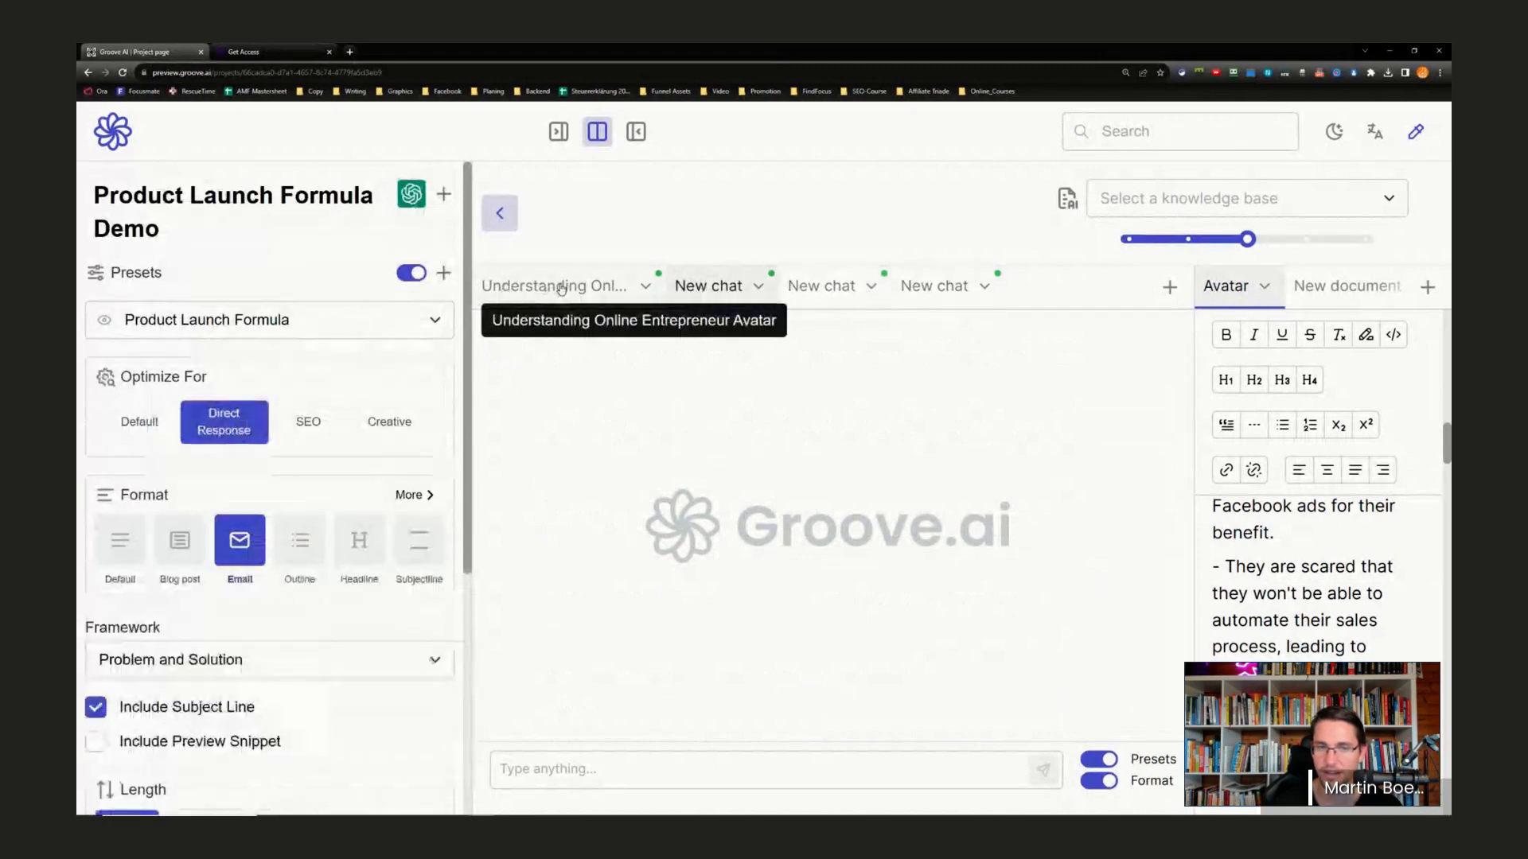
click(562, 289)
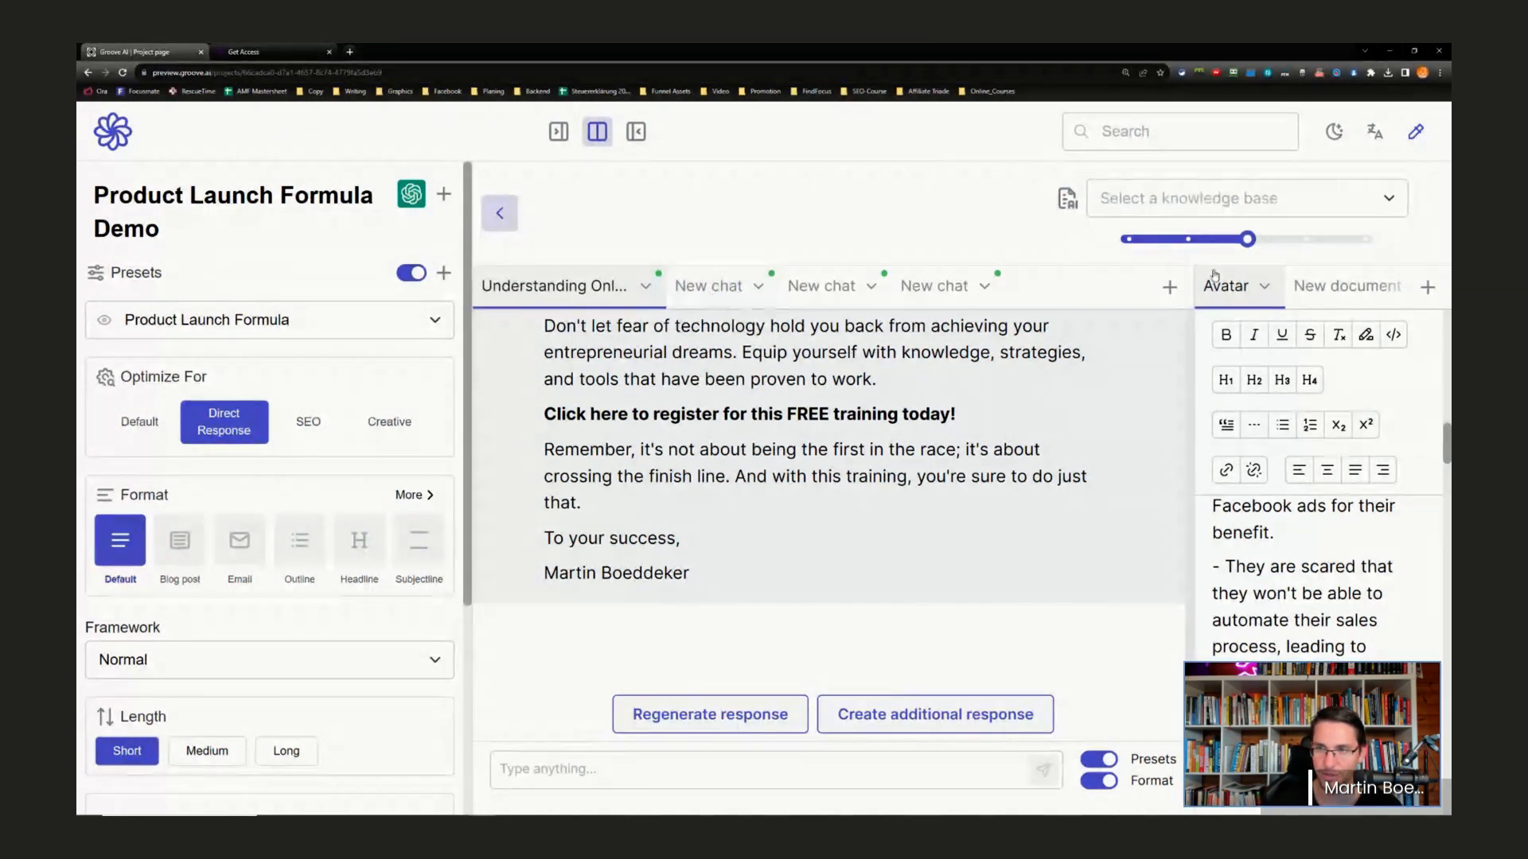
- Show the available knowledge bases and presets, keeping the Product Launch Formula preset
click(1164, 203)
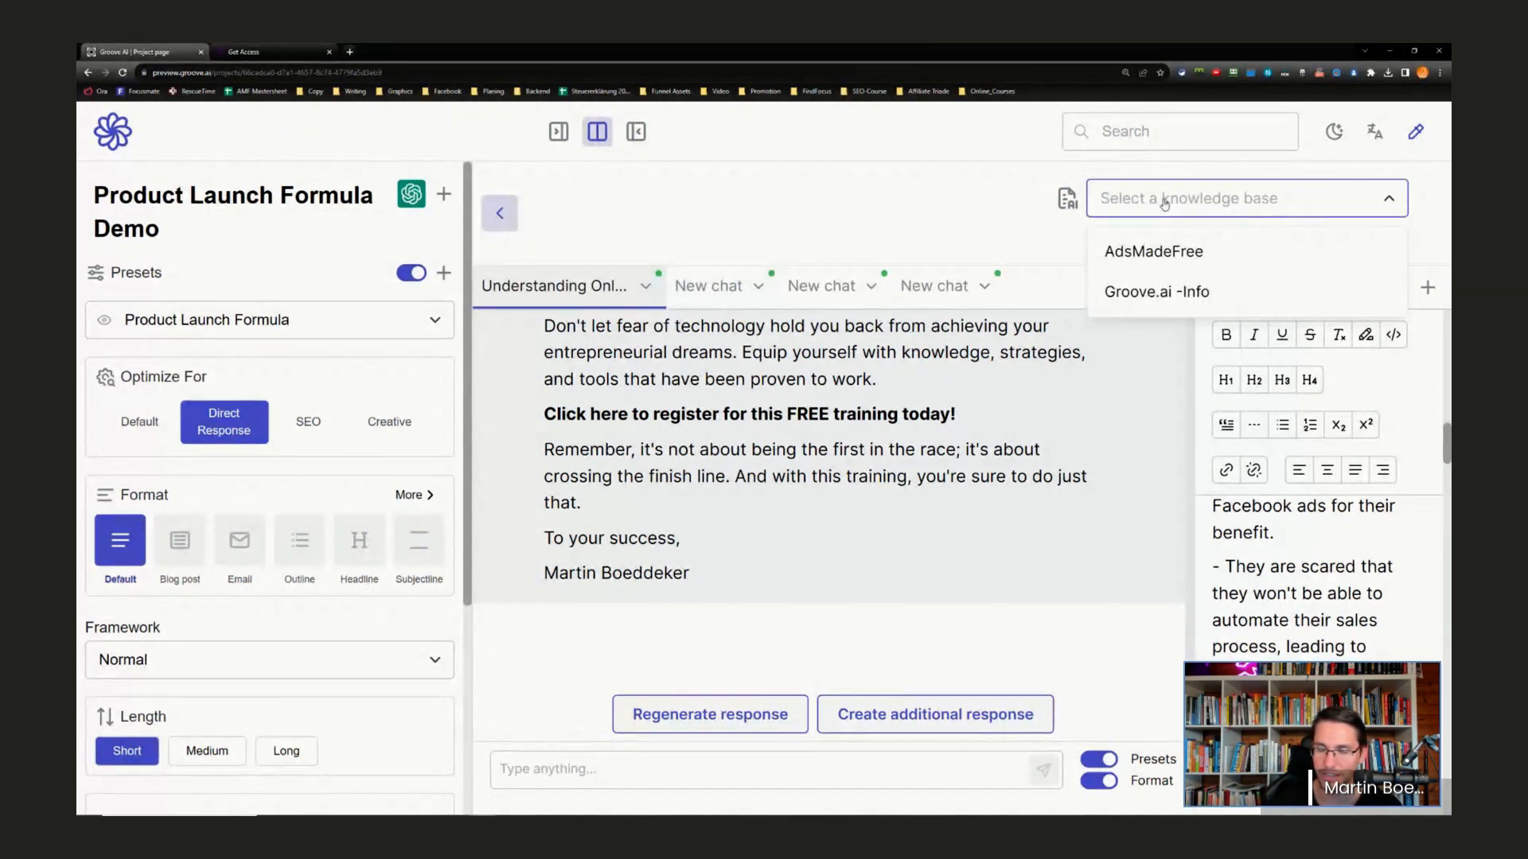
click(1179, 251)
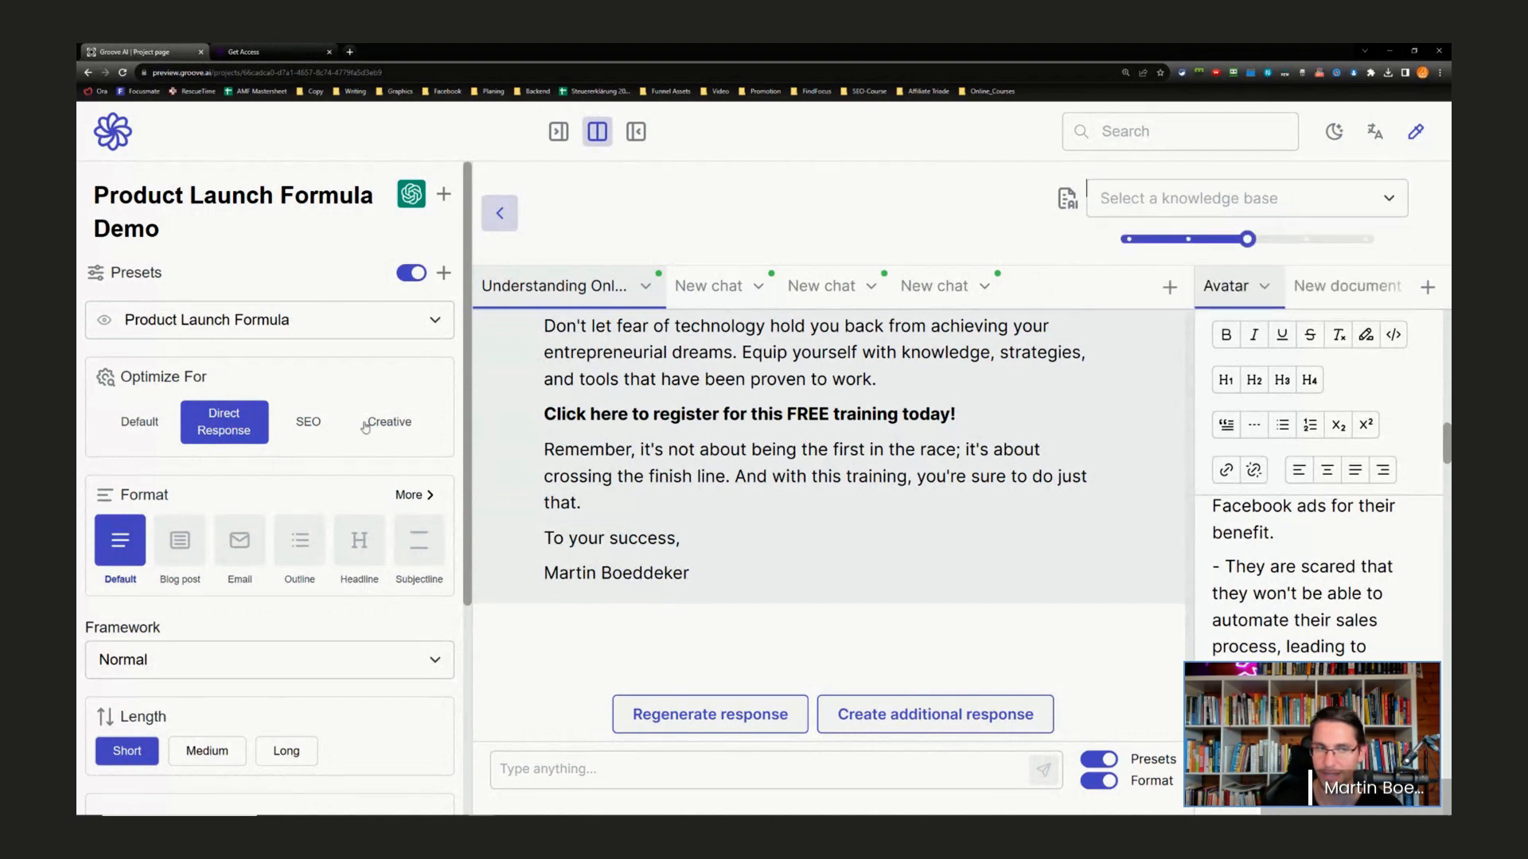
click(303, 329)
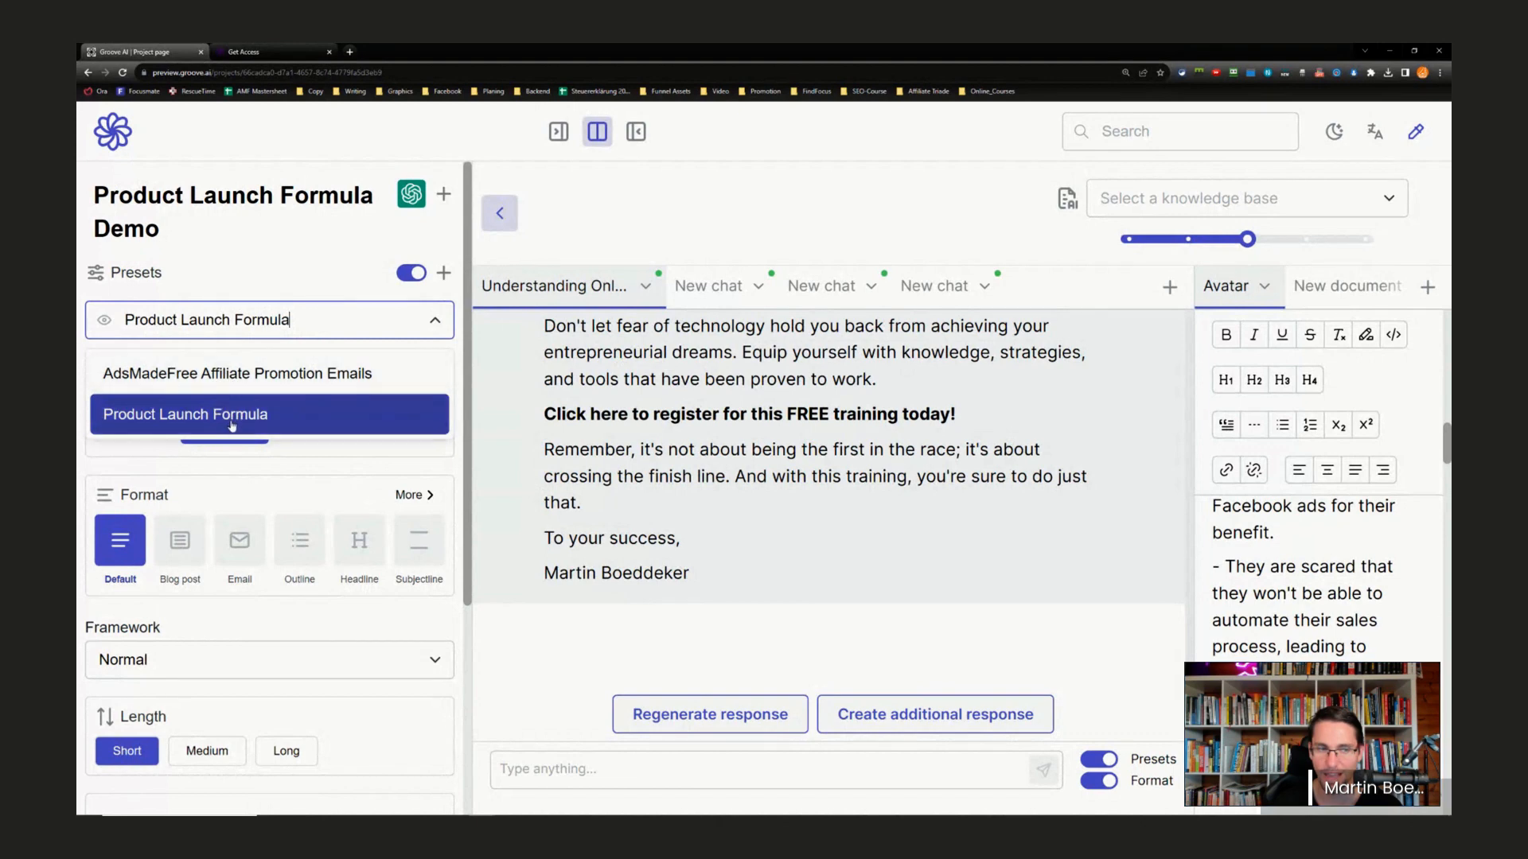
click(137, 420)
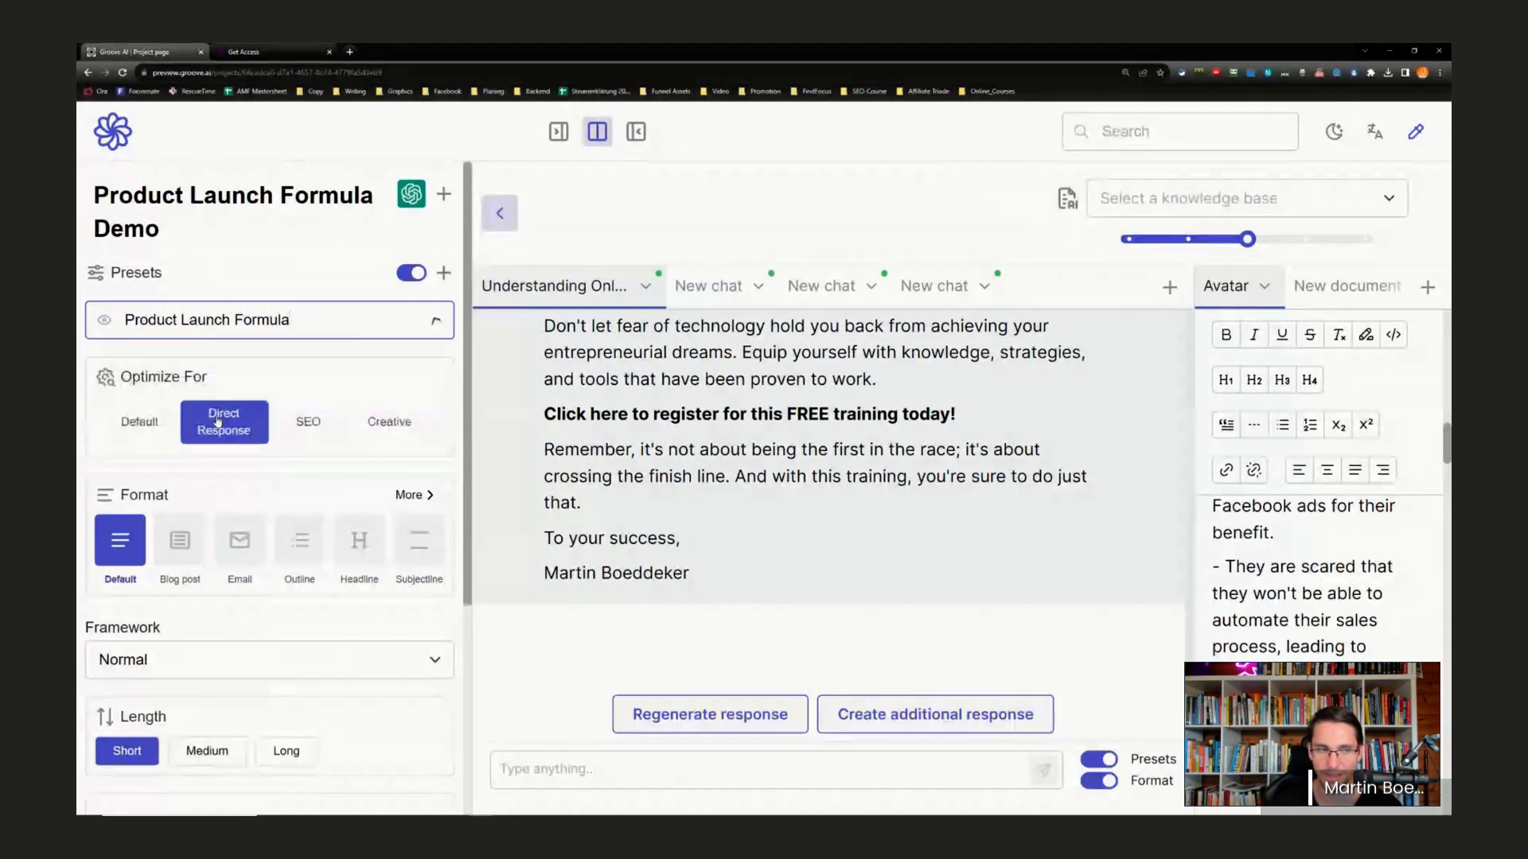
- Try optimizing for SEO, go back to Direct Response, and look over the format, framework, length and tone options
click(309, 428)
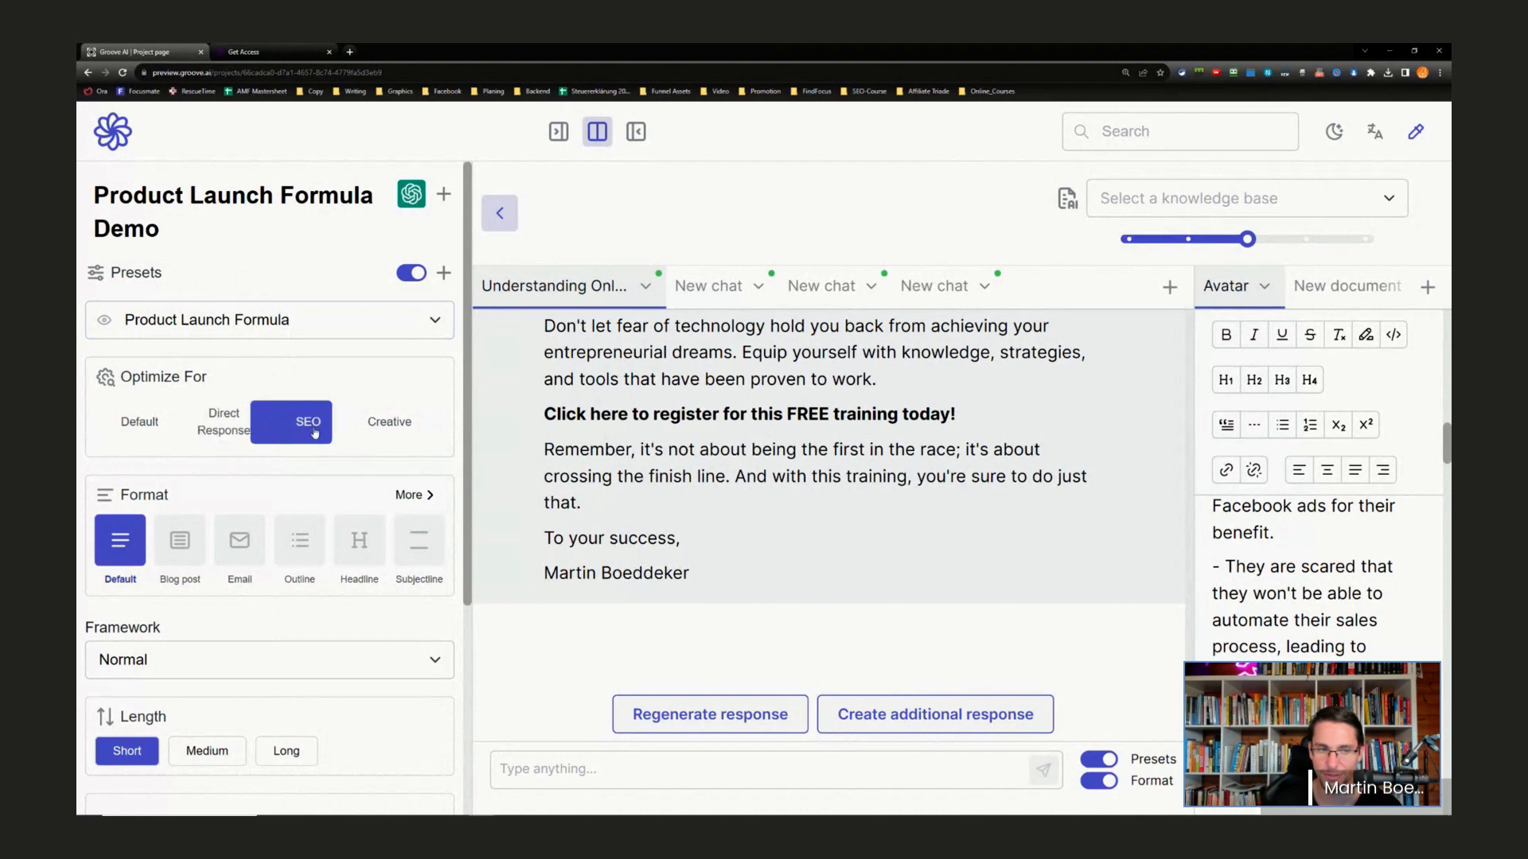
click(266, 422)
scroll(223, 446, down, 4)
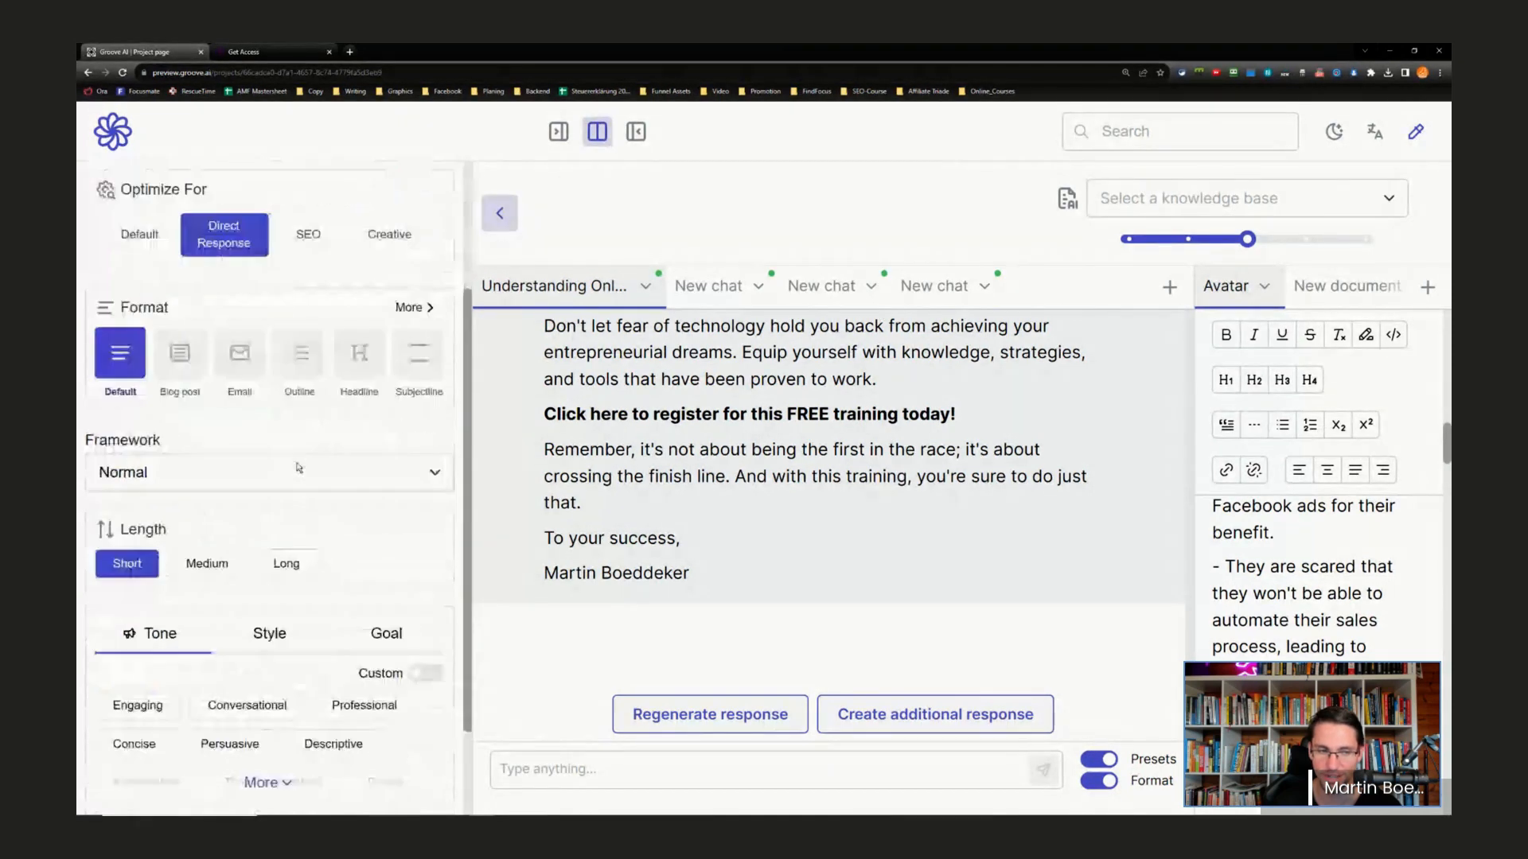
scroll(213, 459, up, 2)
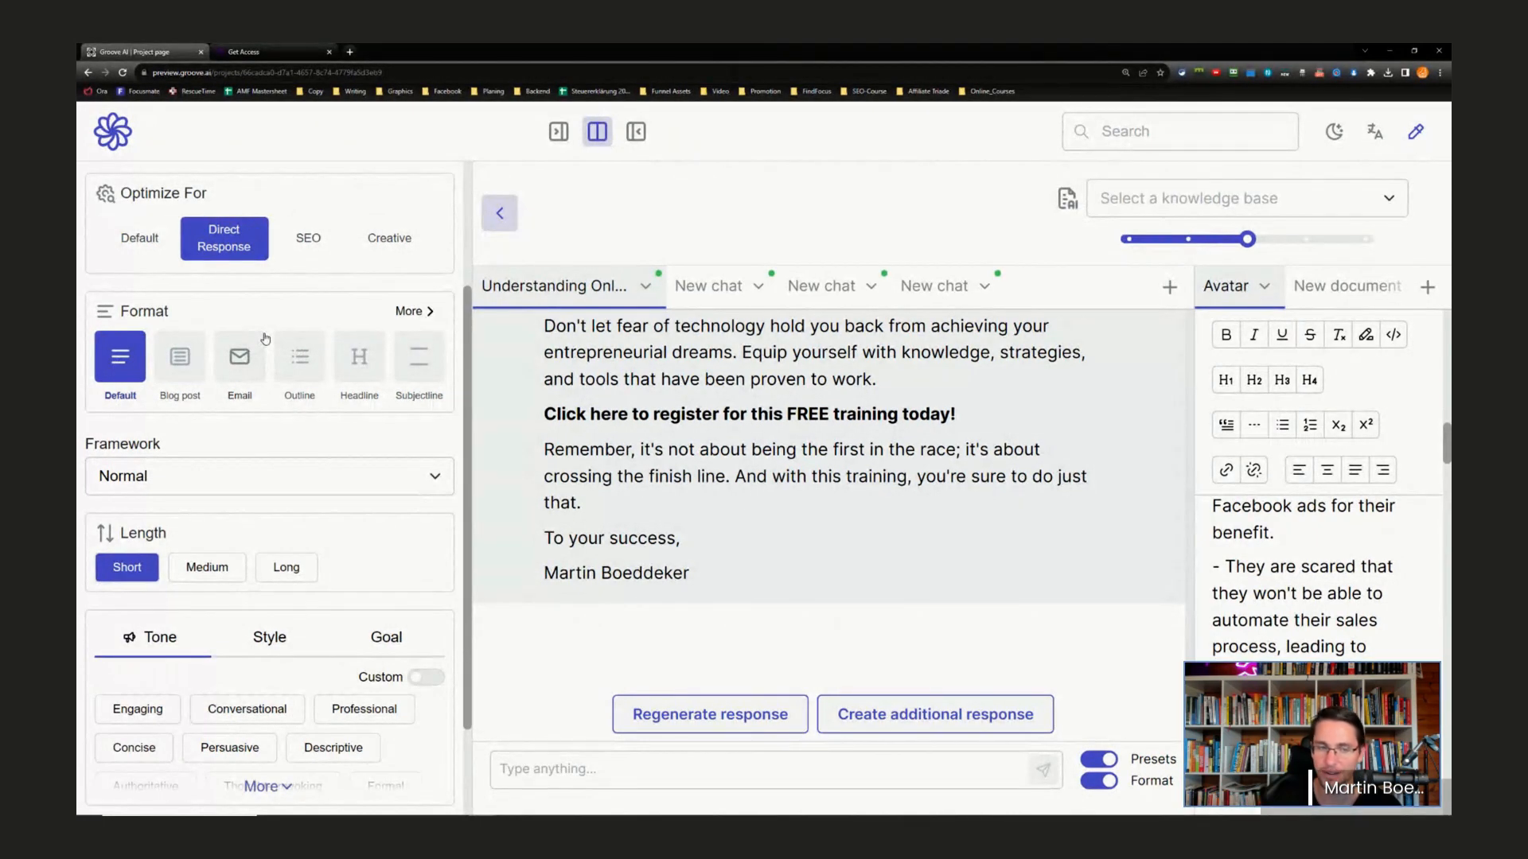
scroll(288, 420, down, 2)
scroll(251, 427, up, 5)
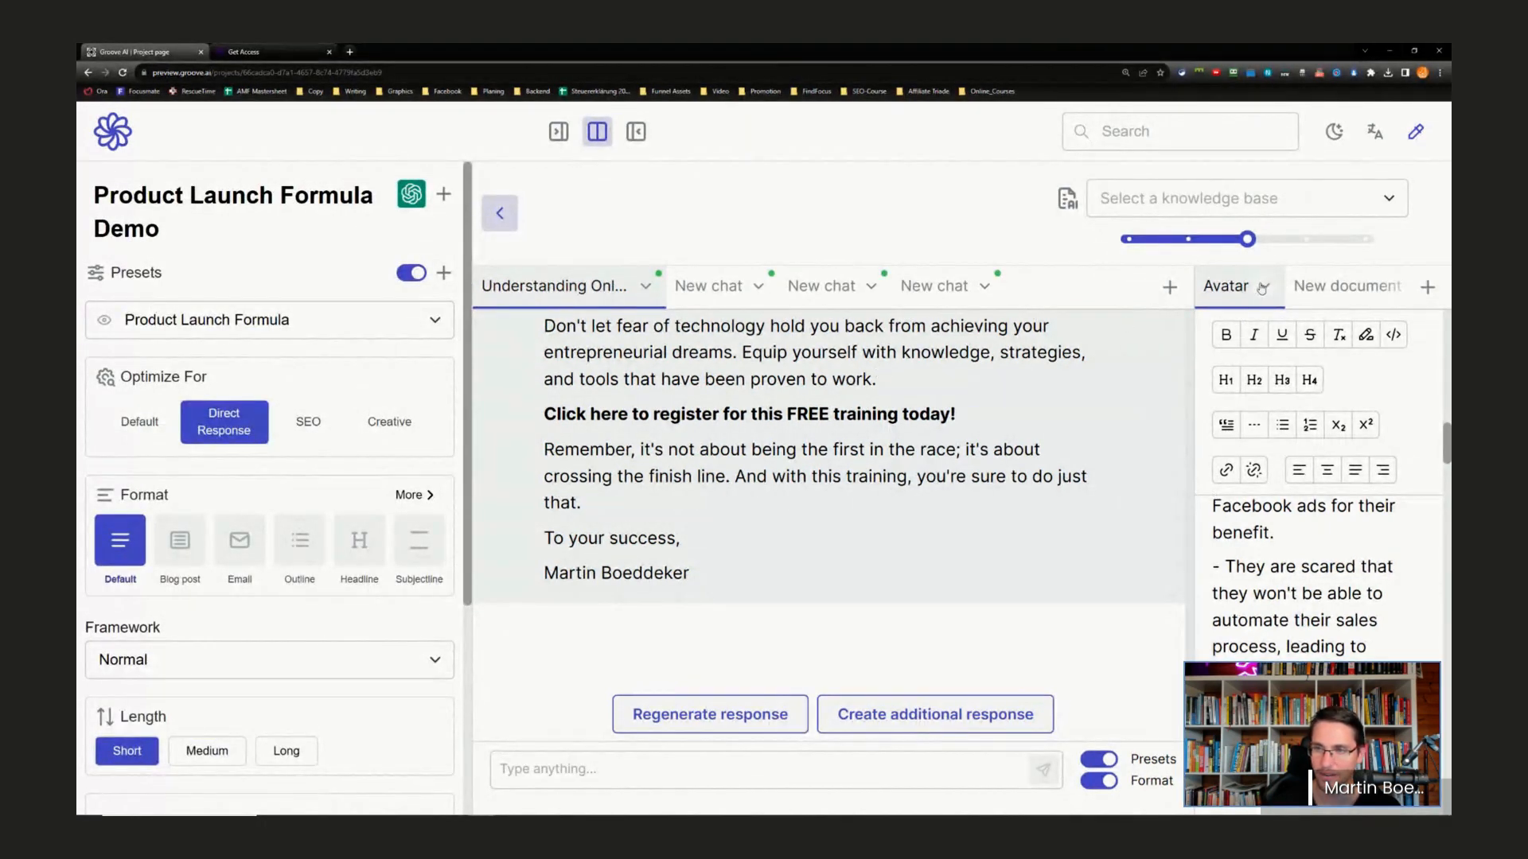
- Enlarge the document editor to show it without the chat, and look through the Avatar document's answers
drag(1192, 337, 849, 378)
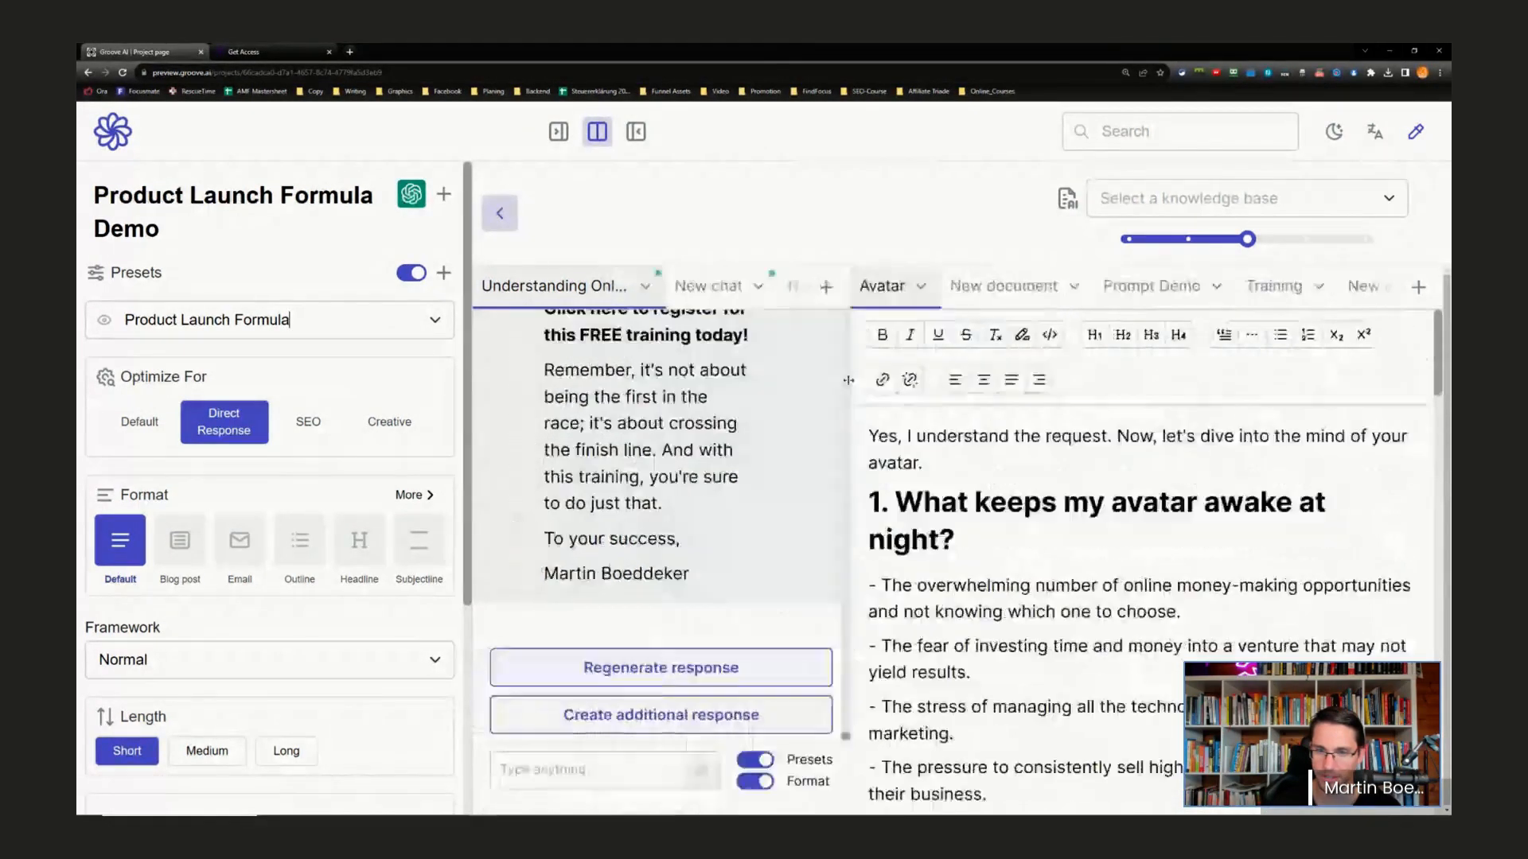
click(637, 134)
scroll(766, 476, down, 15)
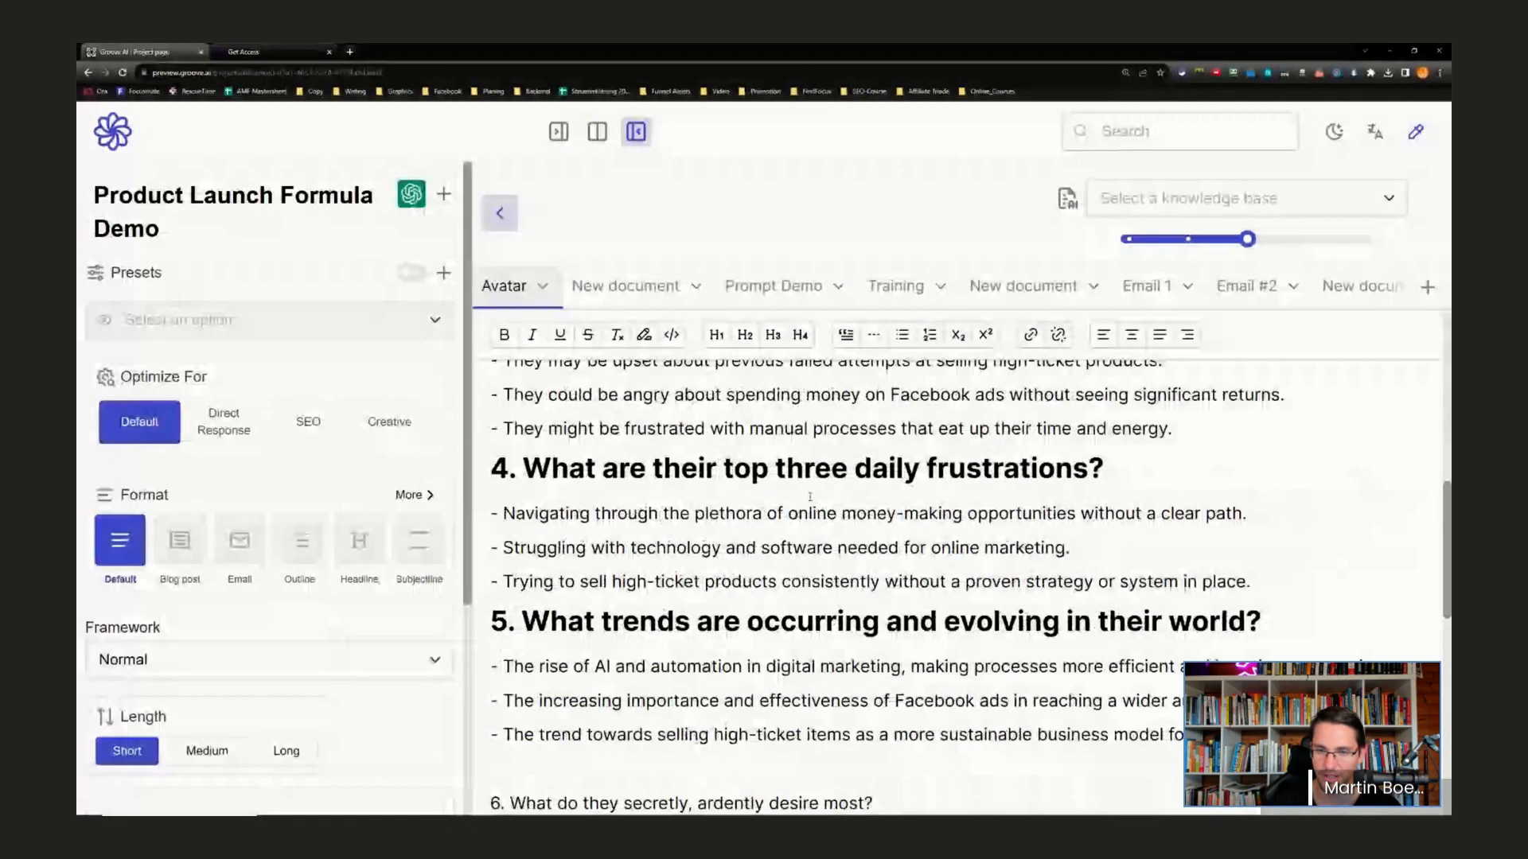
scroll(764, 475, up, 15)
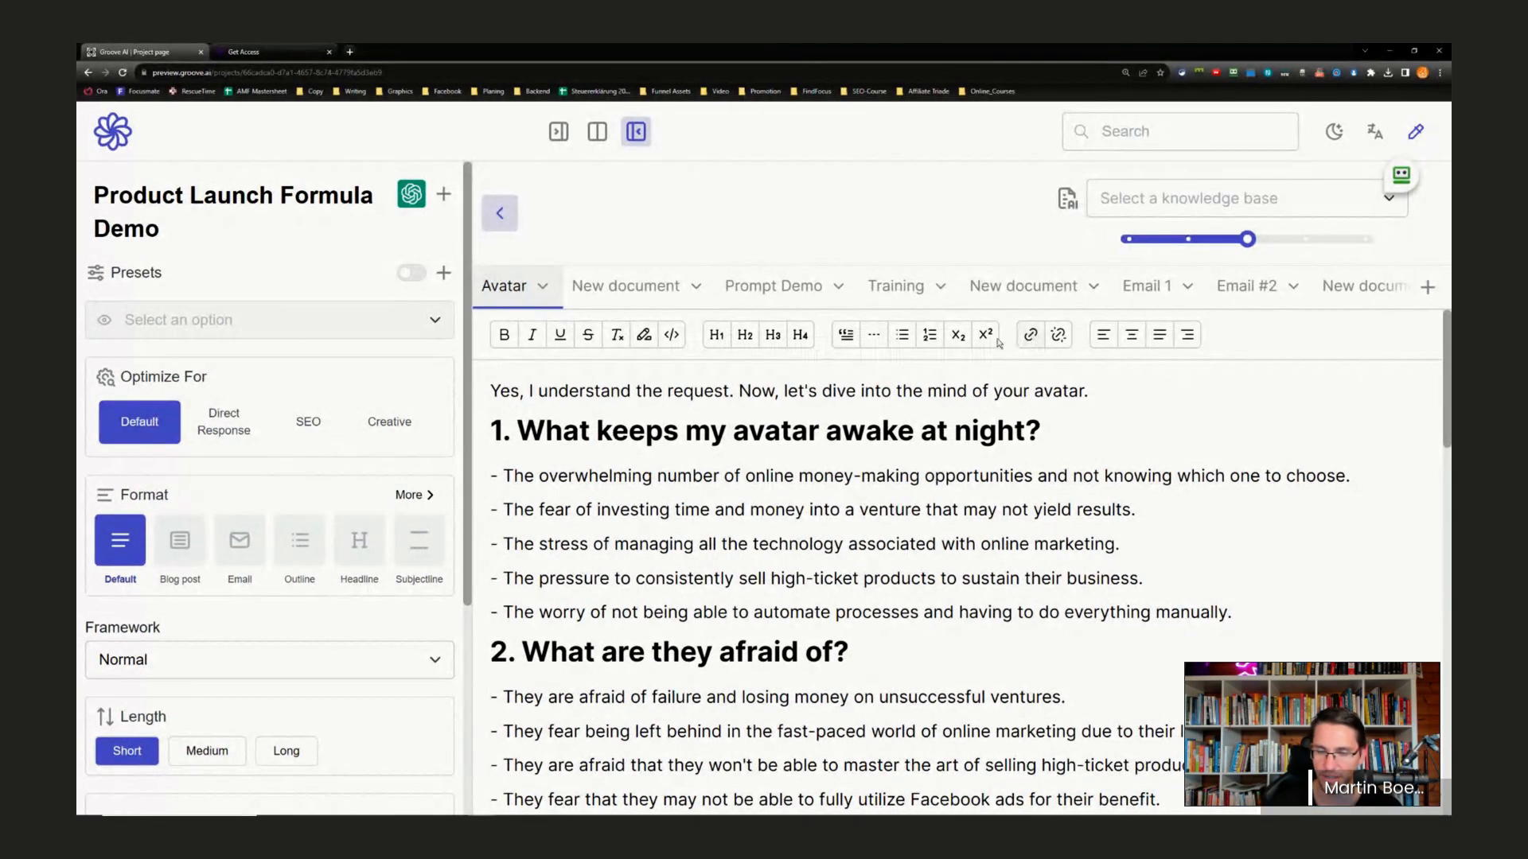
scroll(895, 579, down, 6)
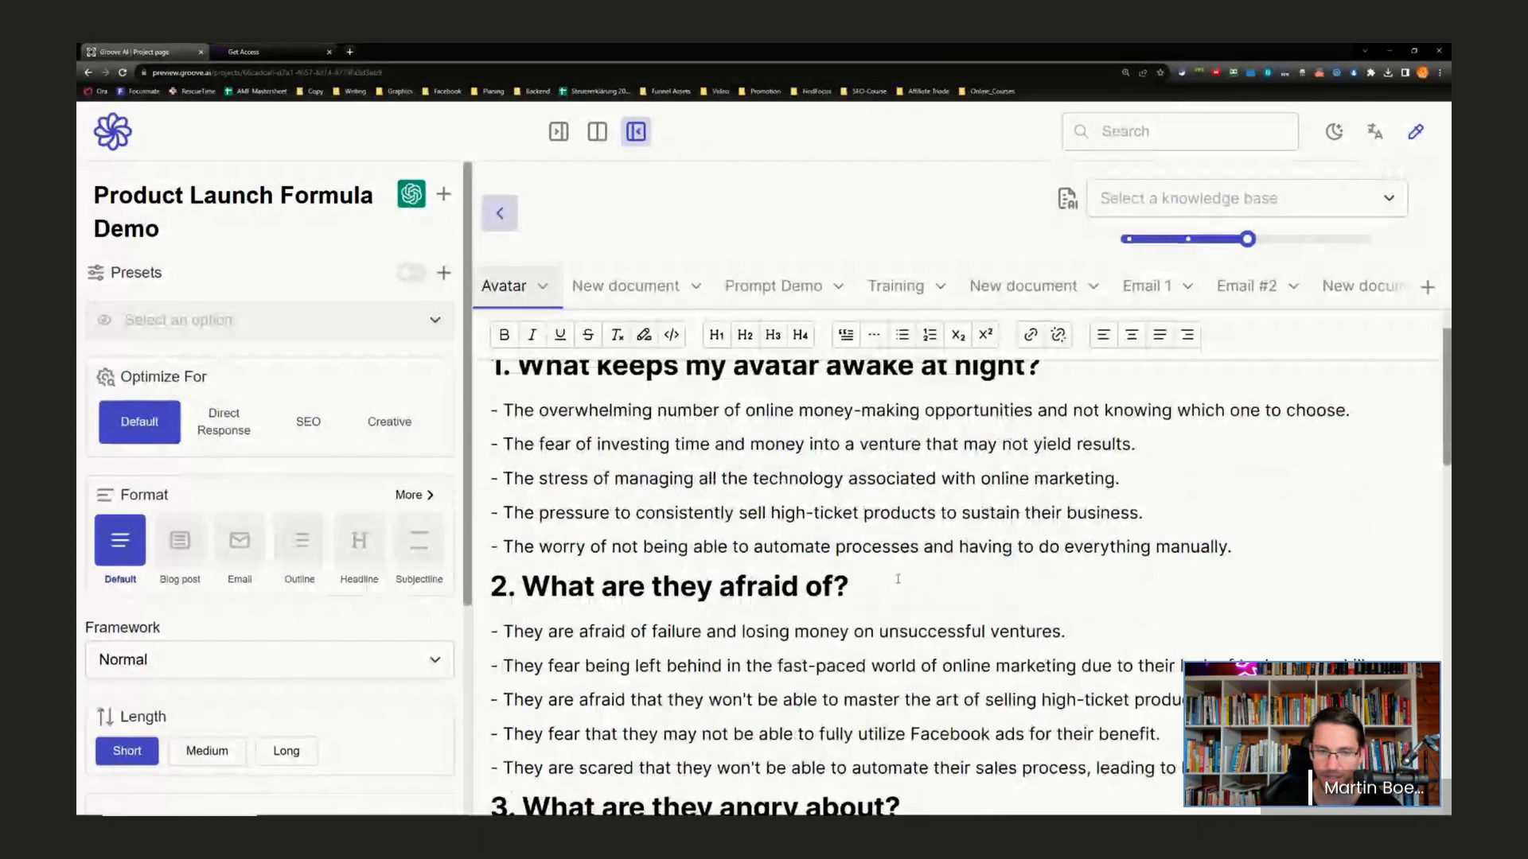
scroll(895, 580, down, 10)
drag(1446, 754, 1439, 389)
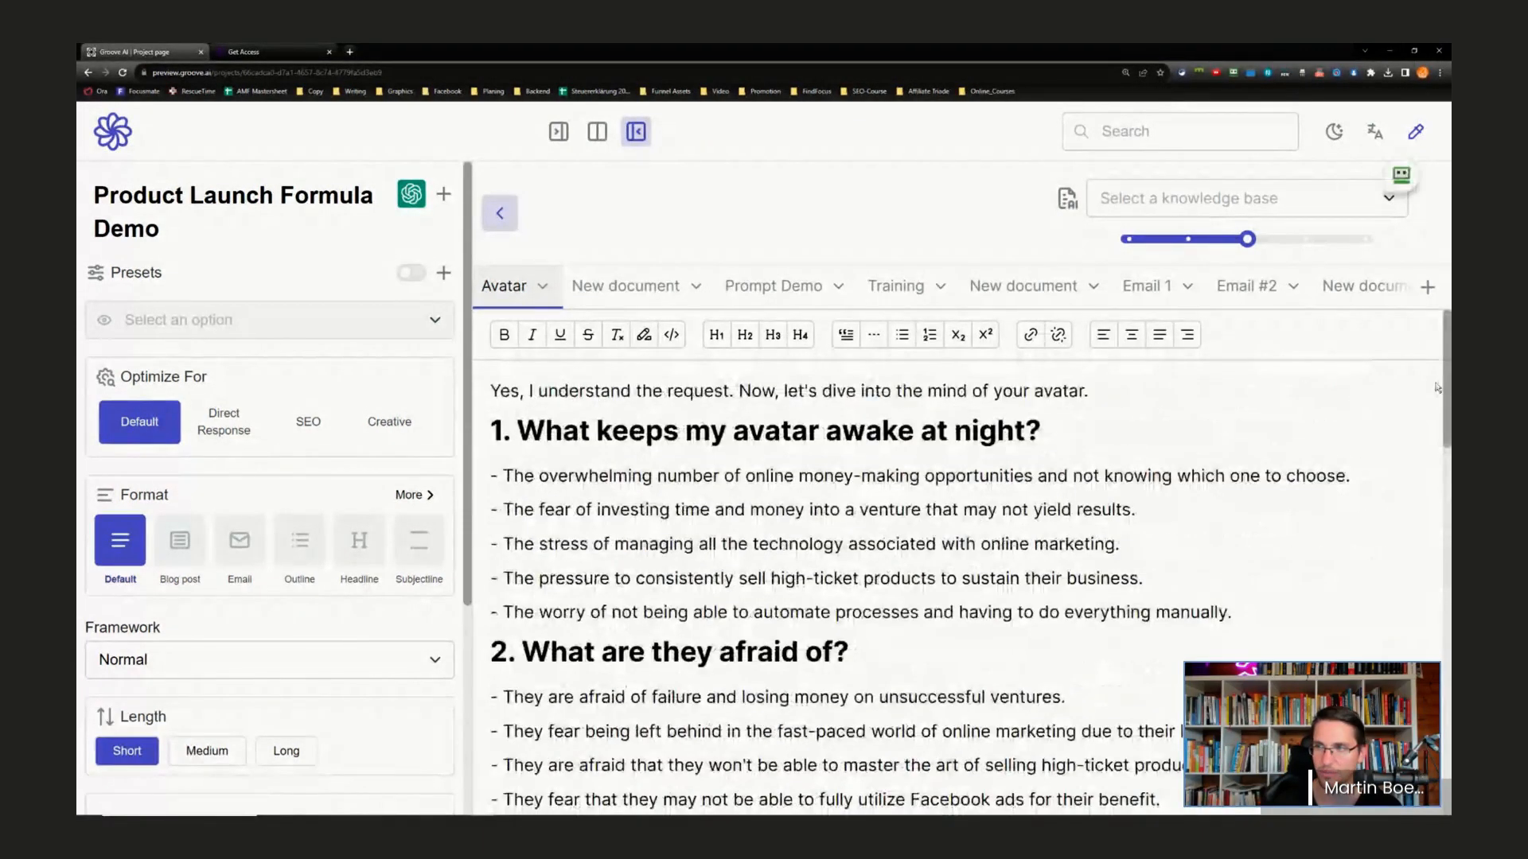